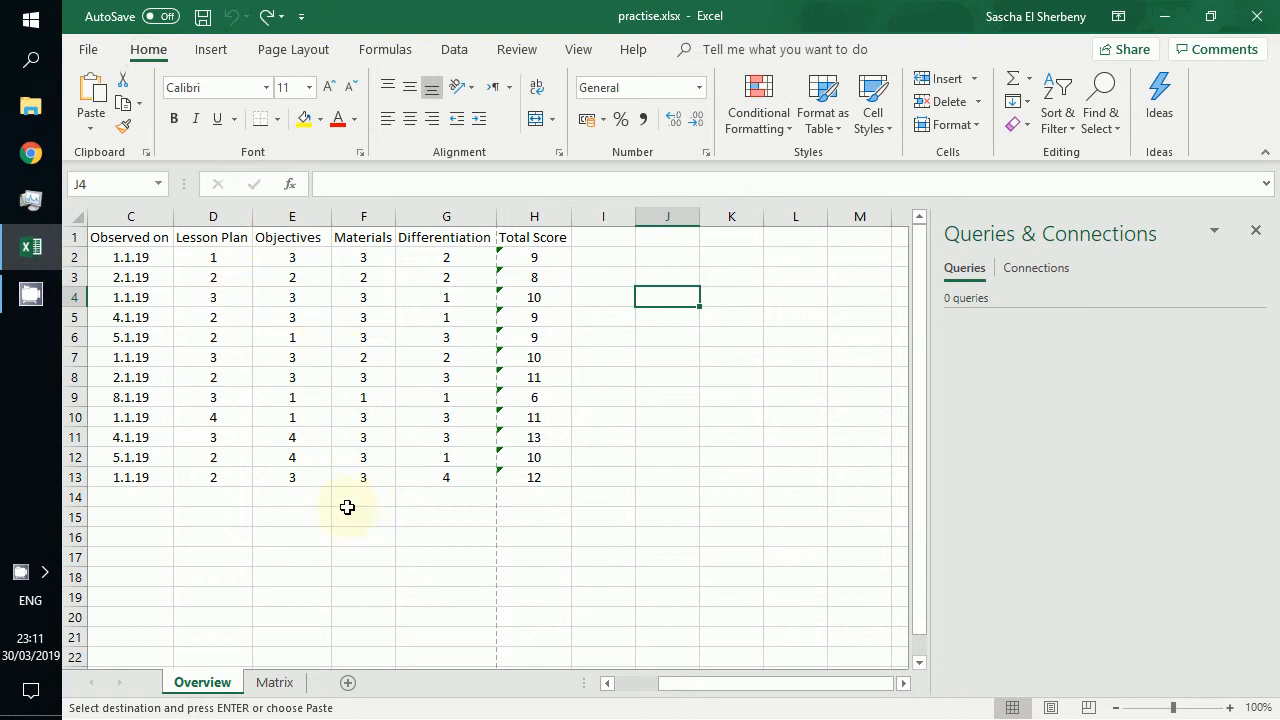
Step: Review the rating descriptions for scores 1 to 4 on the Matrix sheet, then return to the Overview sheet
left_click(274, 682)
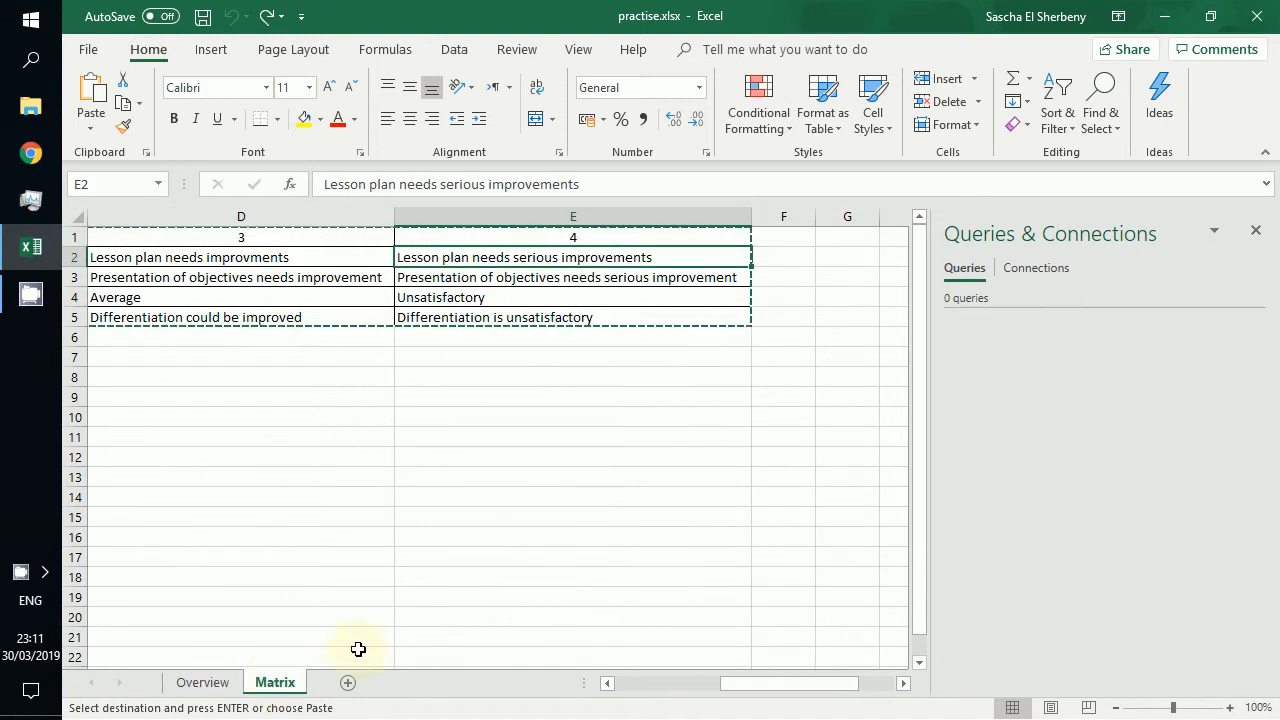
left_click(660, 688)
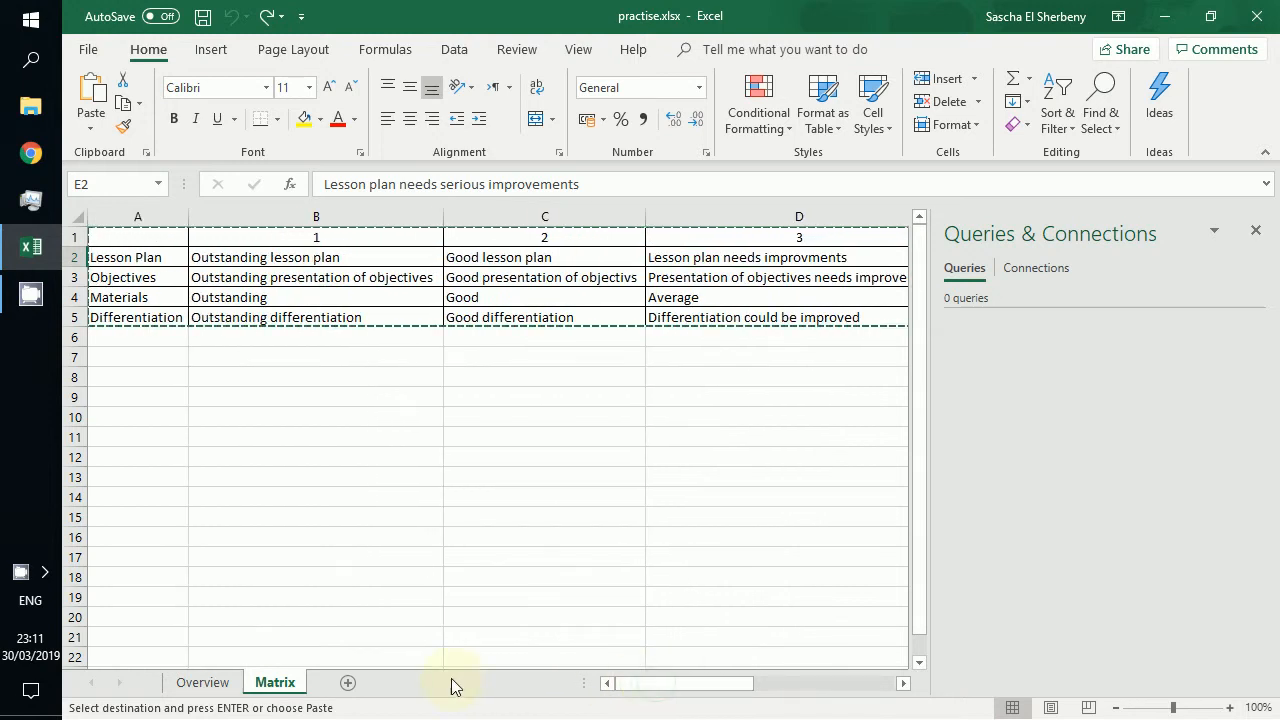
left_click(204, 682)
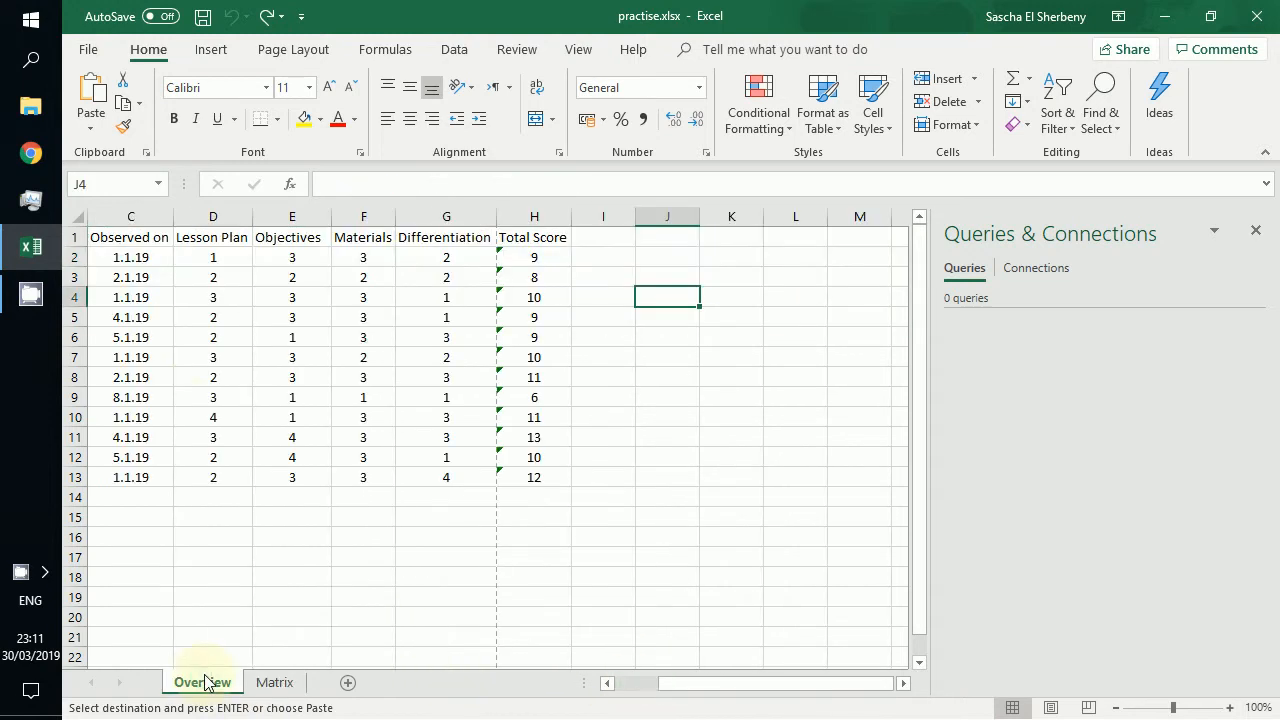
Step: Examine the teacher name, observer and observation date columns of the Overview table
left_click(190, 351)
key("Left")
key("Left")
key("Left")
key("Up")
key("Up")
key("Up")
key("Up")
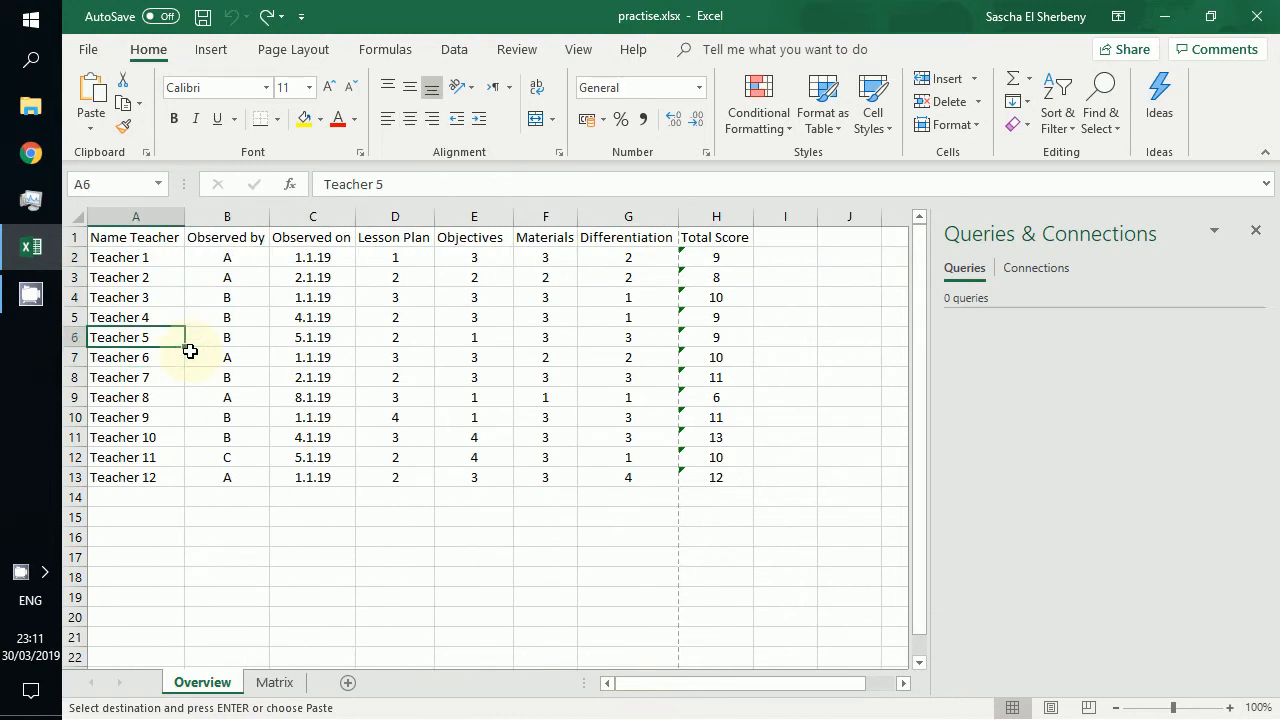
key("Down")
key("Down")
key("Down")
key("Down")
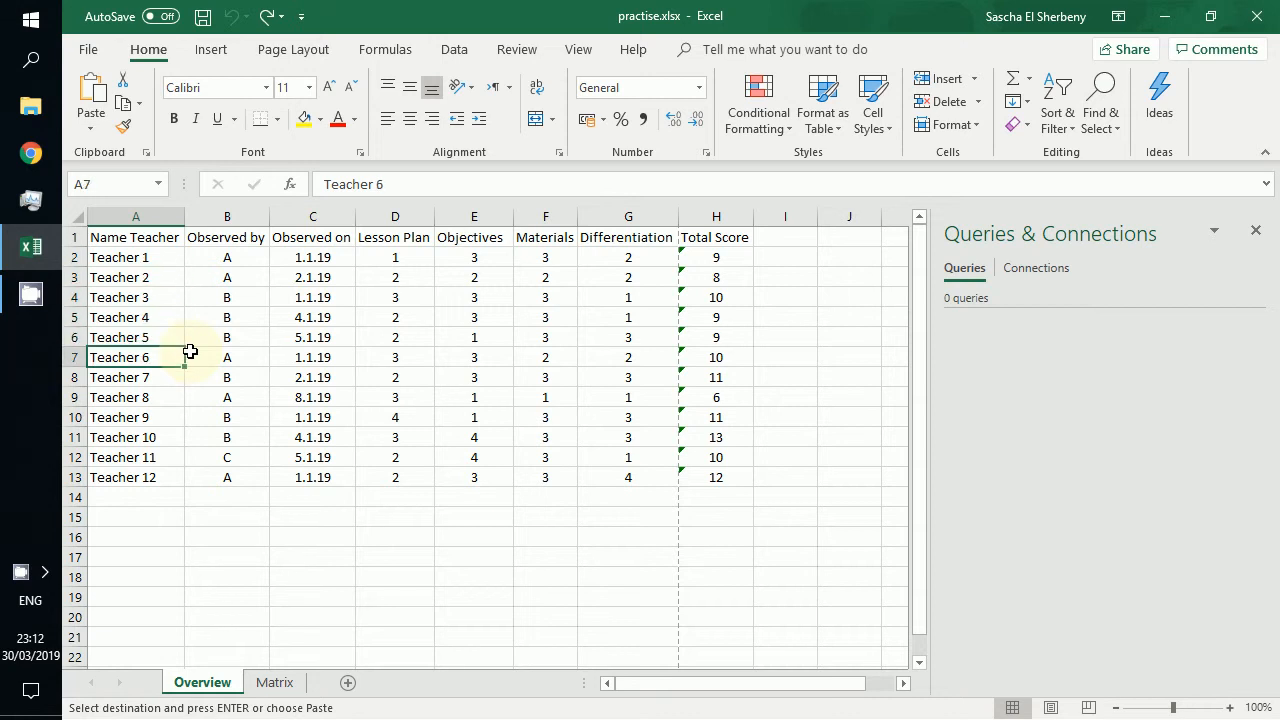
key("Right")
key("Up")
key("Up")
key("Down")
key("Right")
key("Left")
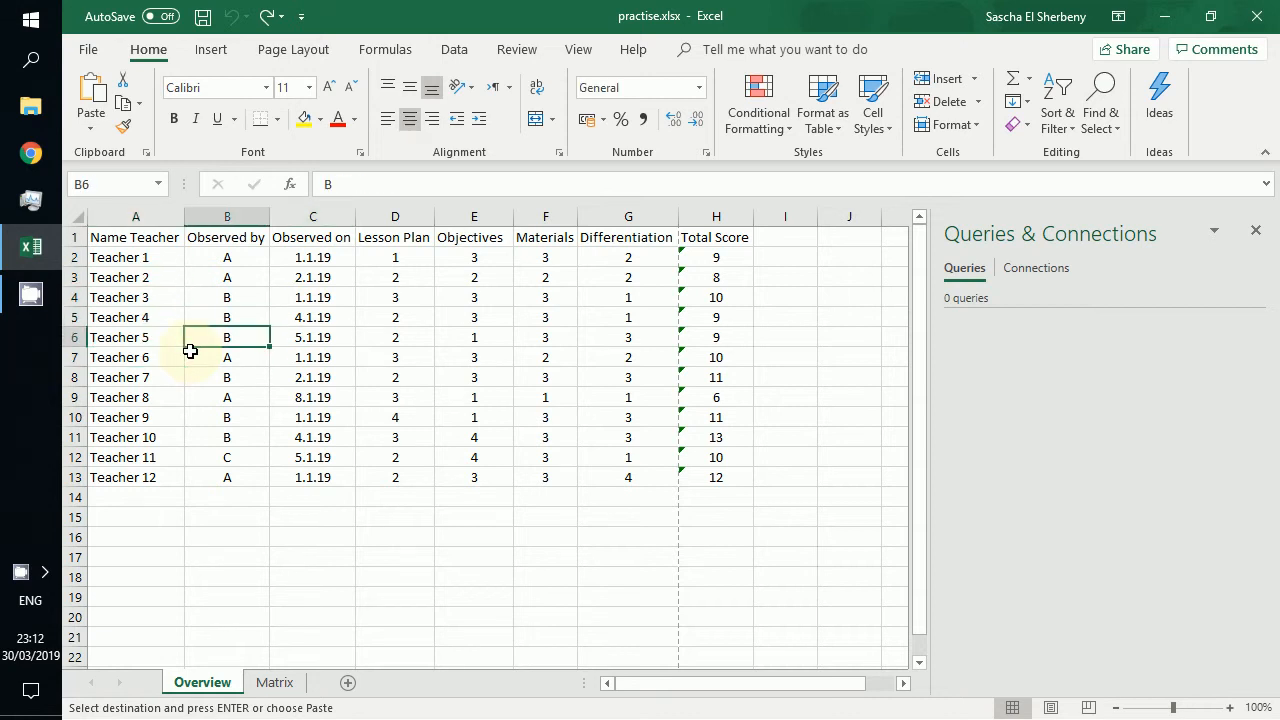
key("Right")
key("Right")
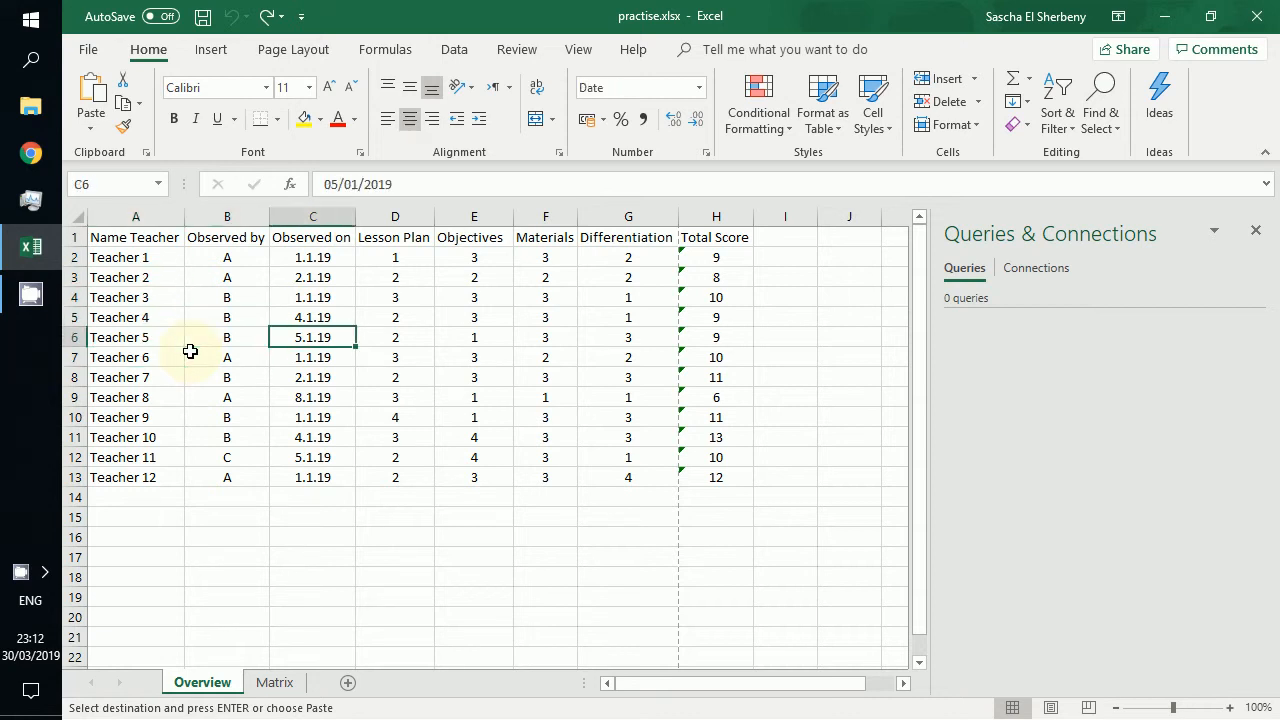
Step: Examine the Lesson Plan, Objectives, Materials and Differentiation scores and the Total Score column down to Teacher 12
key("Right")
key("Up")
key("Up")
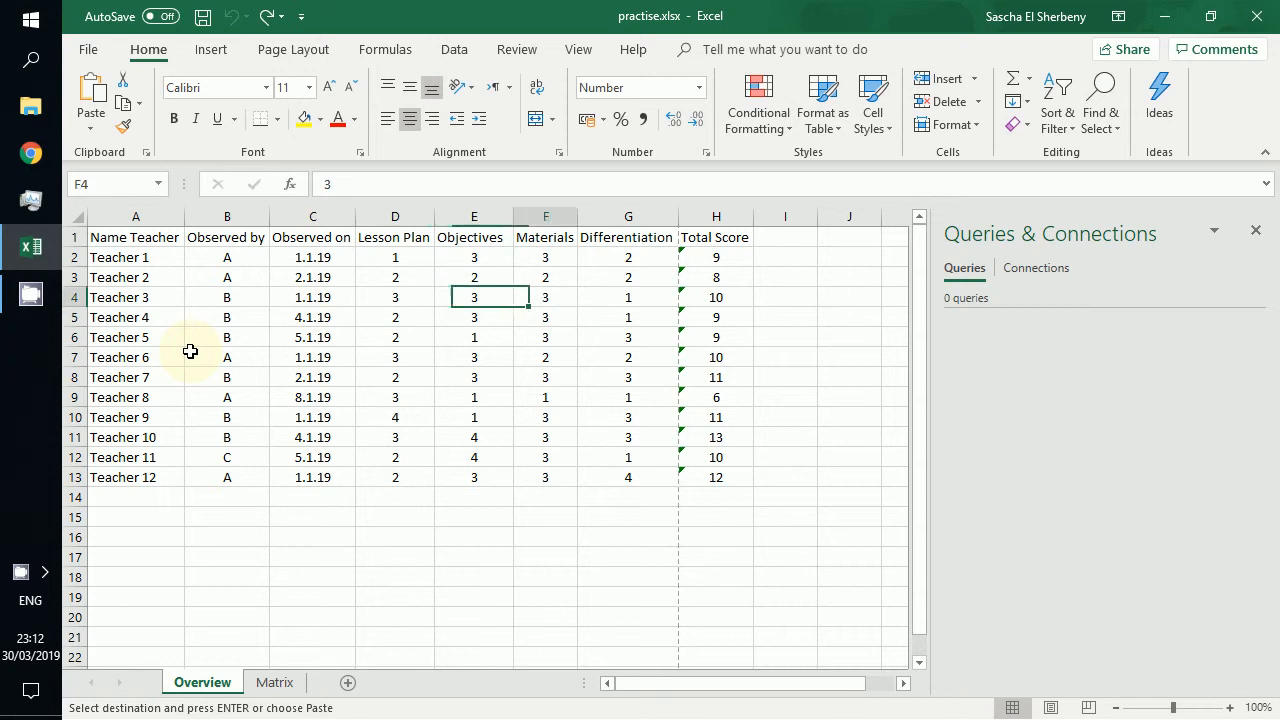
key("Right")
key("Down")
key("Down")
key("Down")
key("Down")
key("Right")
key("Down")
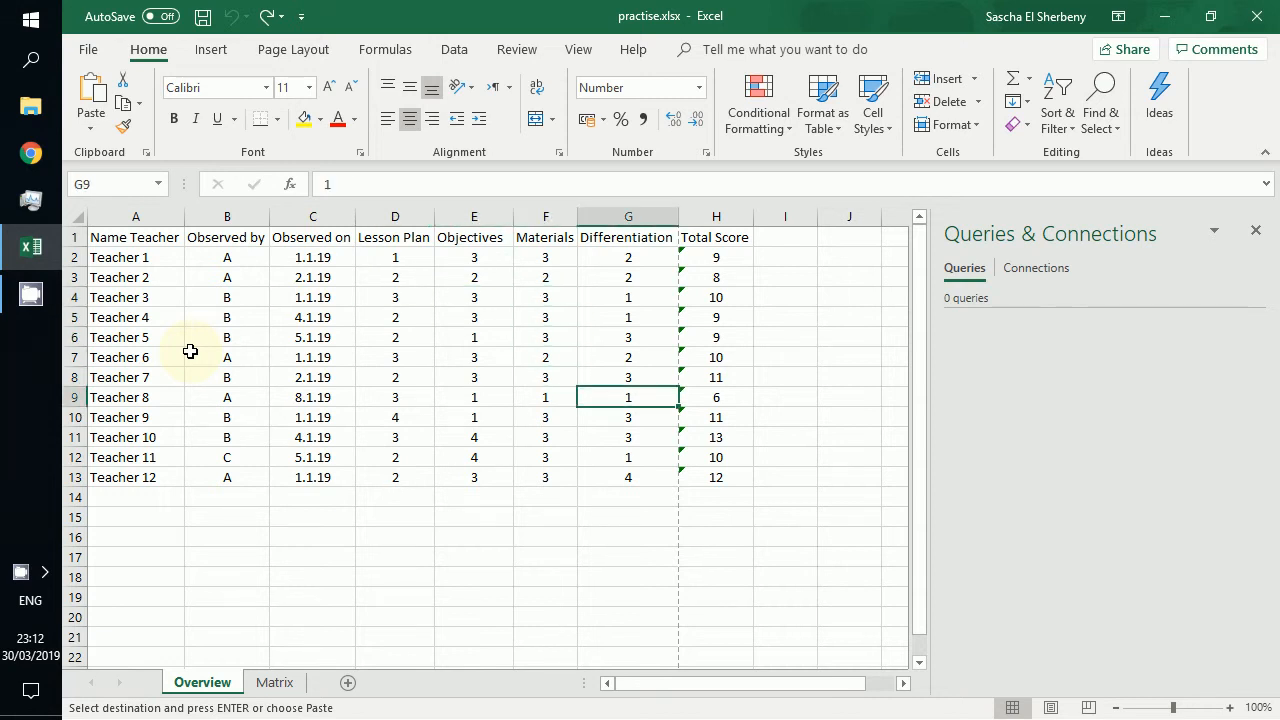
key("Down")
key("Down")
key("Right")
key("Down")
key("Down")
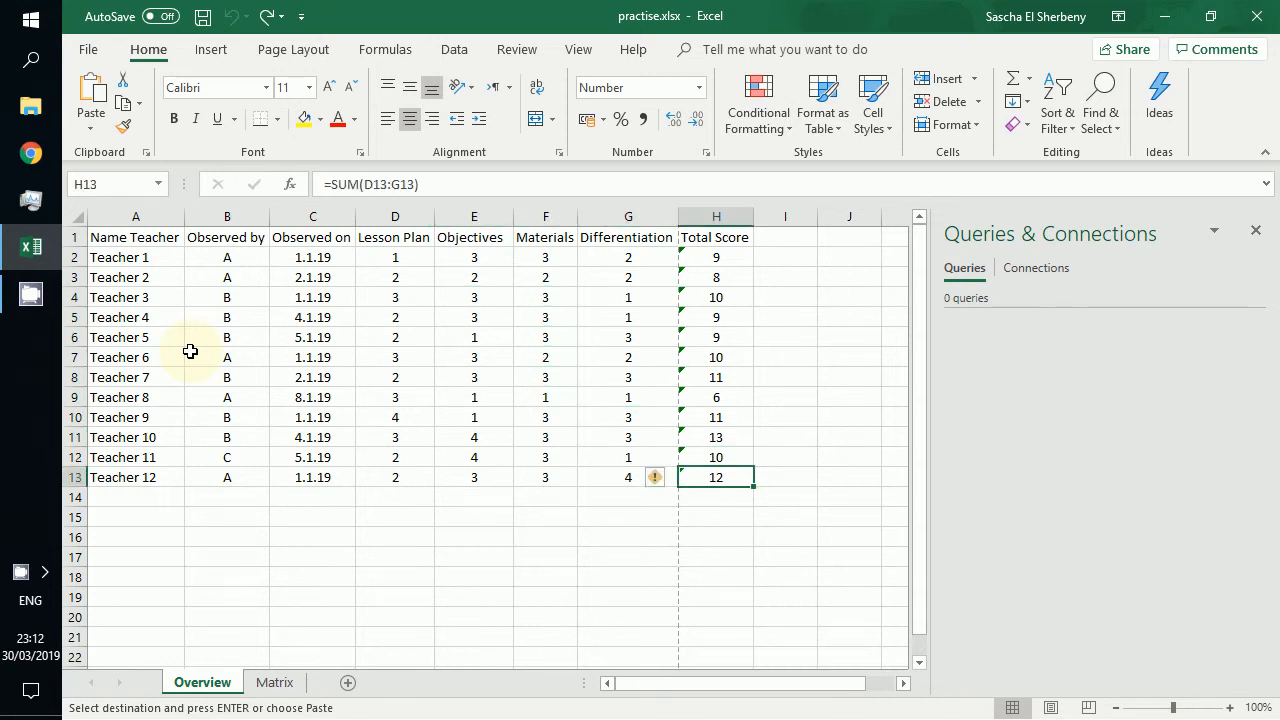
Step: Add a Less Than 9 conditional formatting rule to Total Score cells H2:H13, using Green Fill with Dark Green Text
key("shift+Up")
key("ctrl+shift+Up")
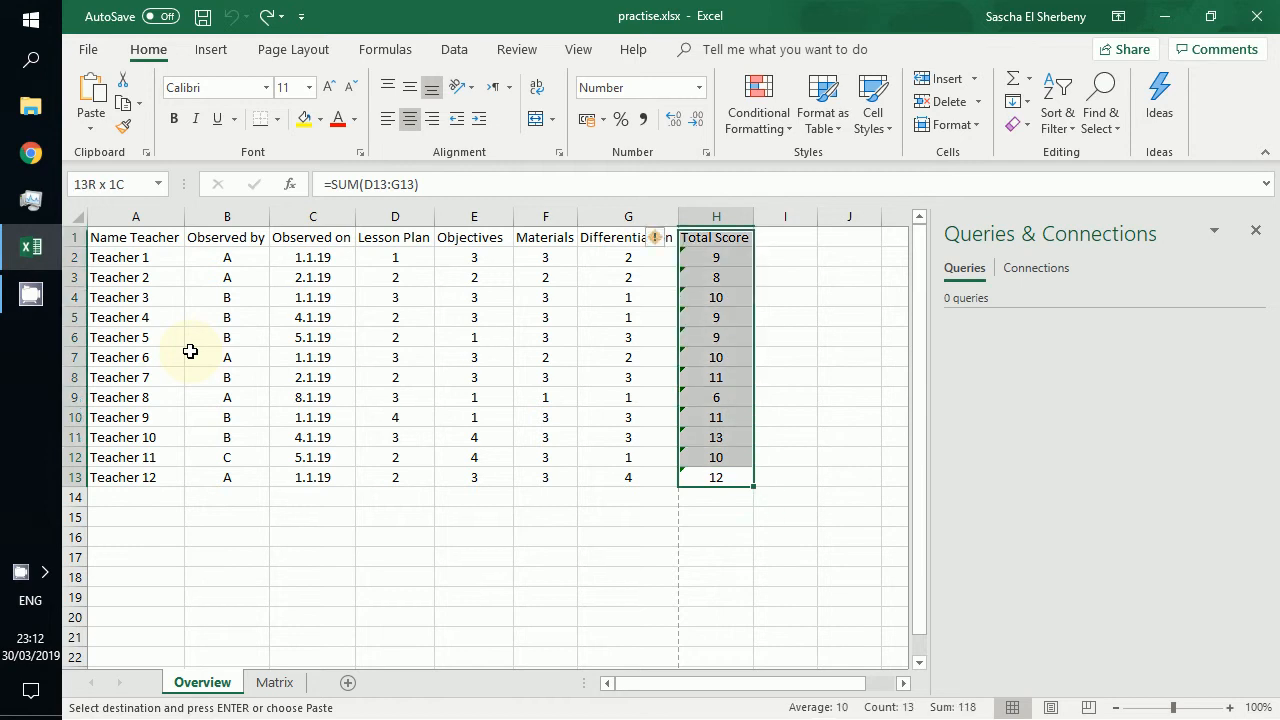
key("shift+Down")
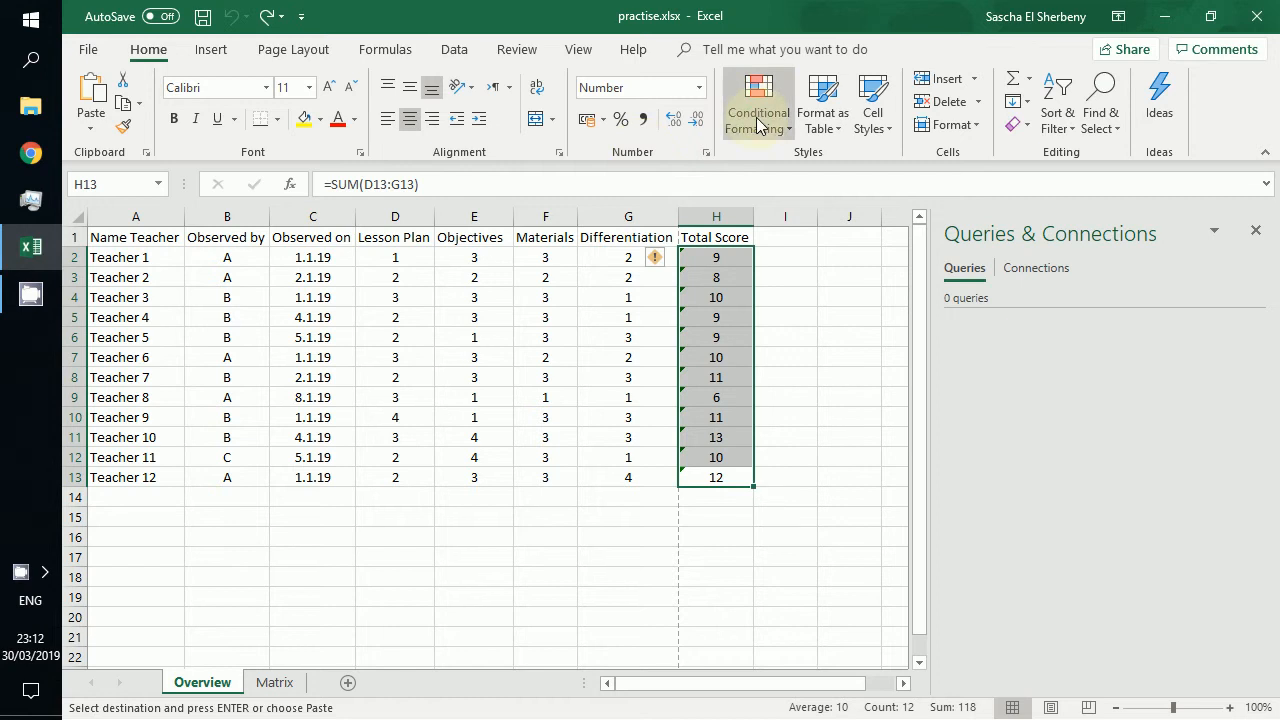
left_click(758, 125)
mouse_move(855, 175)
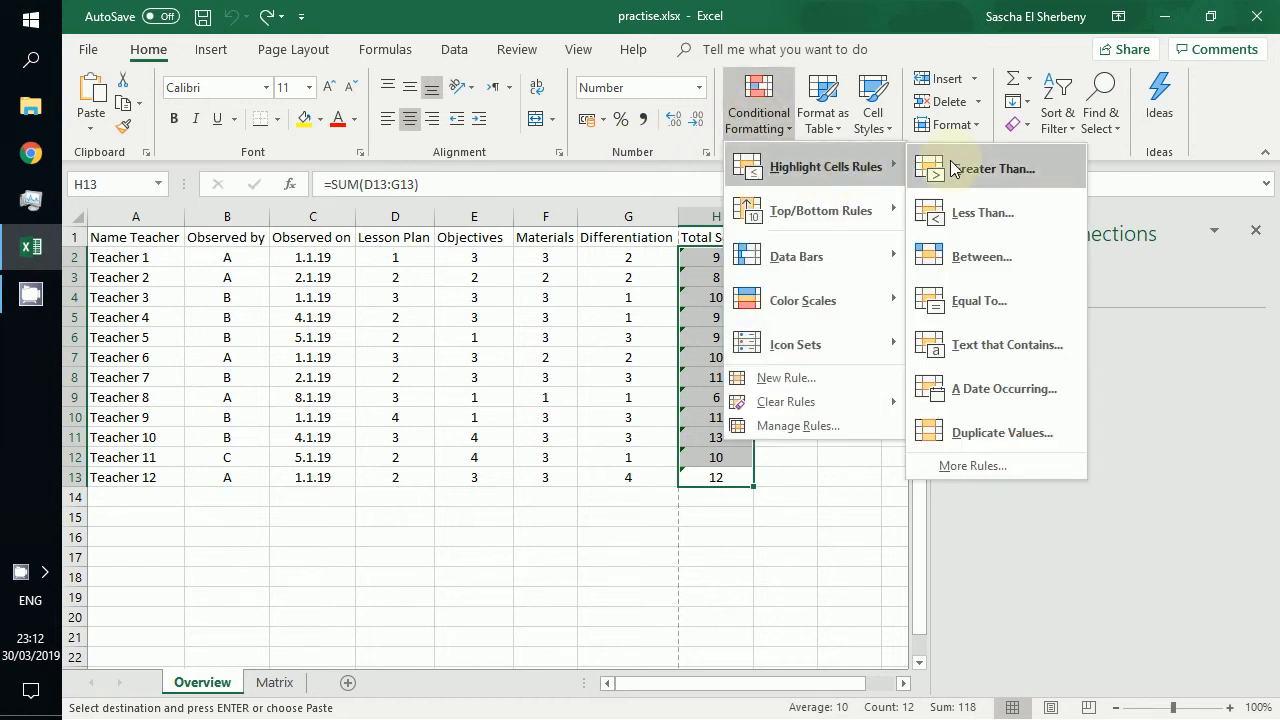
left_click(1000, 212)
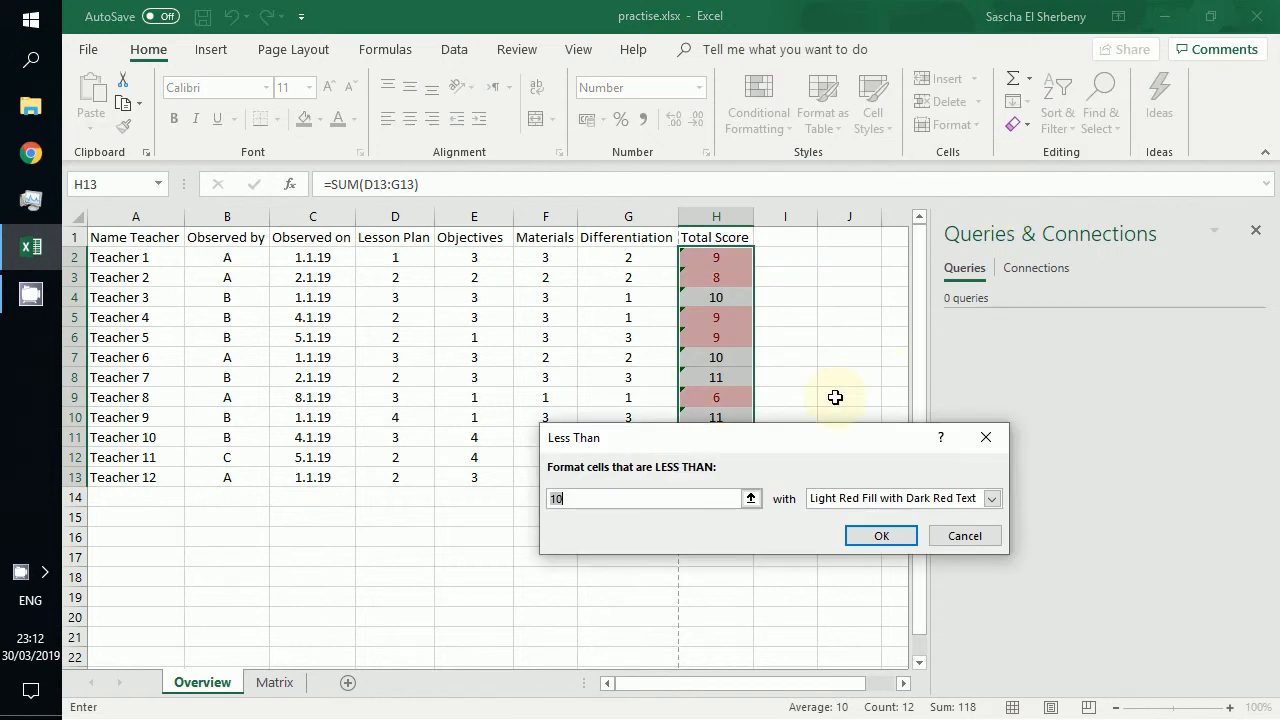
type("9")
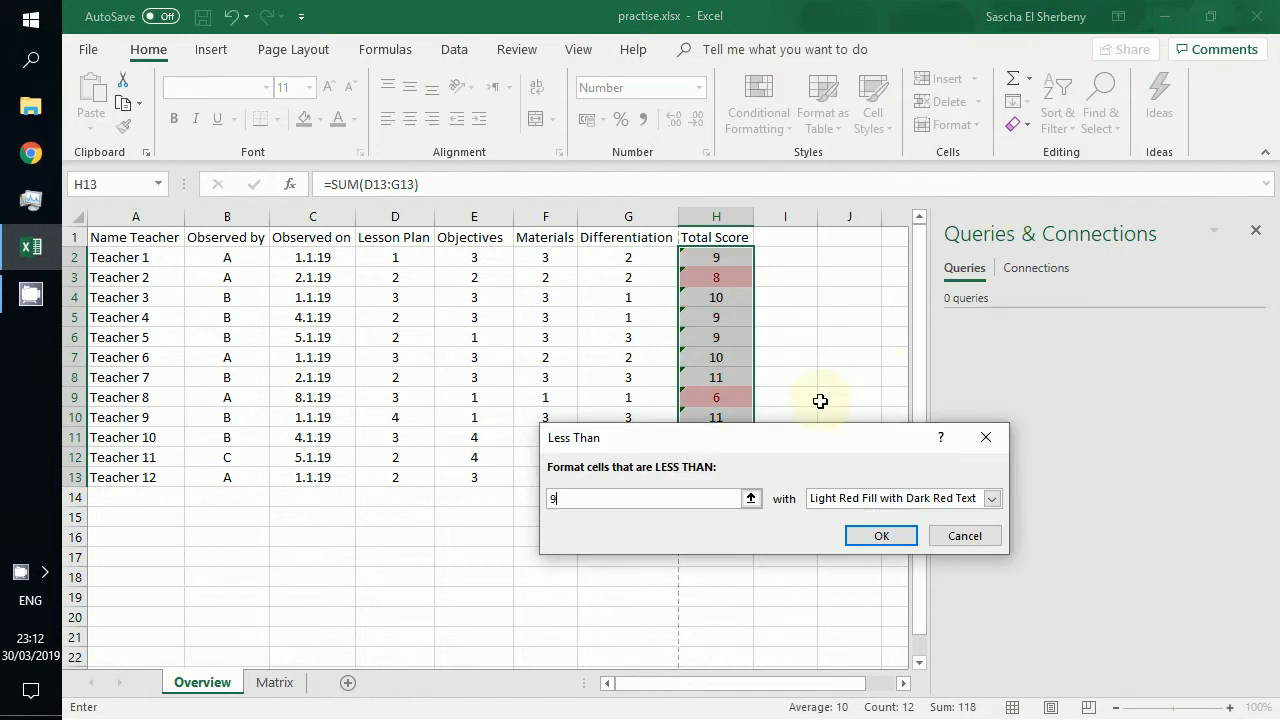
left_click(992, 498)
left_click(937, 542)
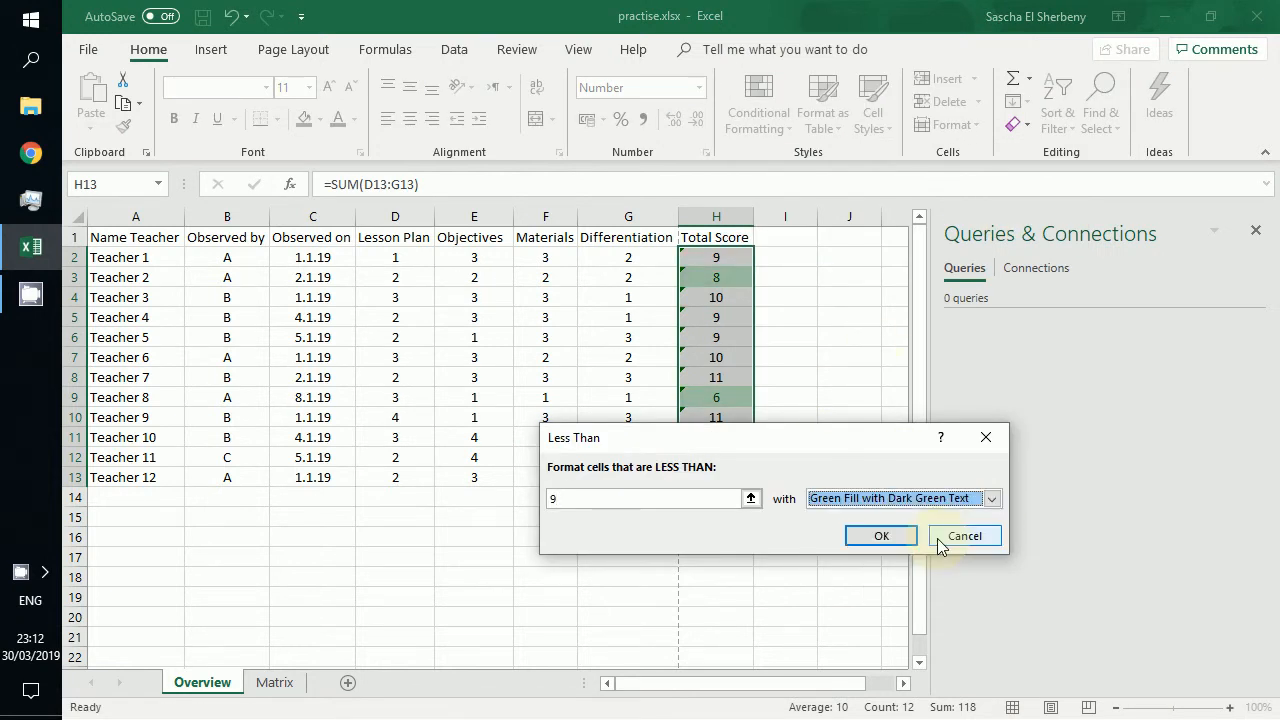
left_click(885, 538)
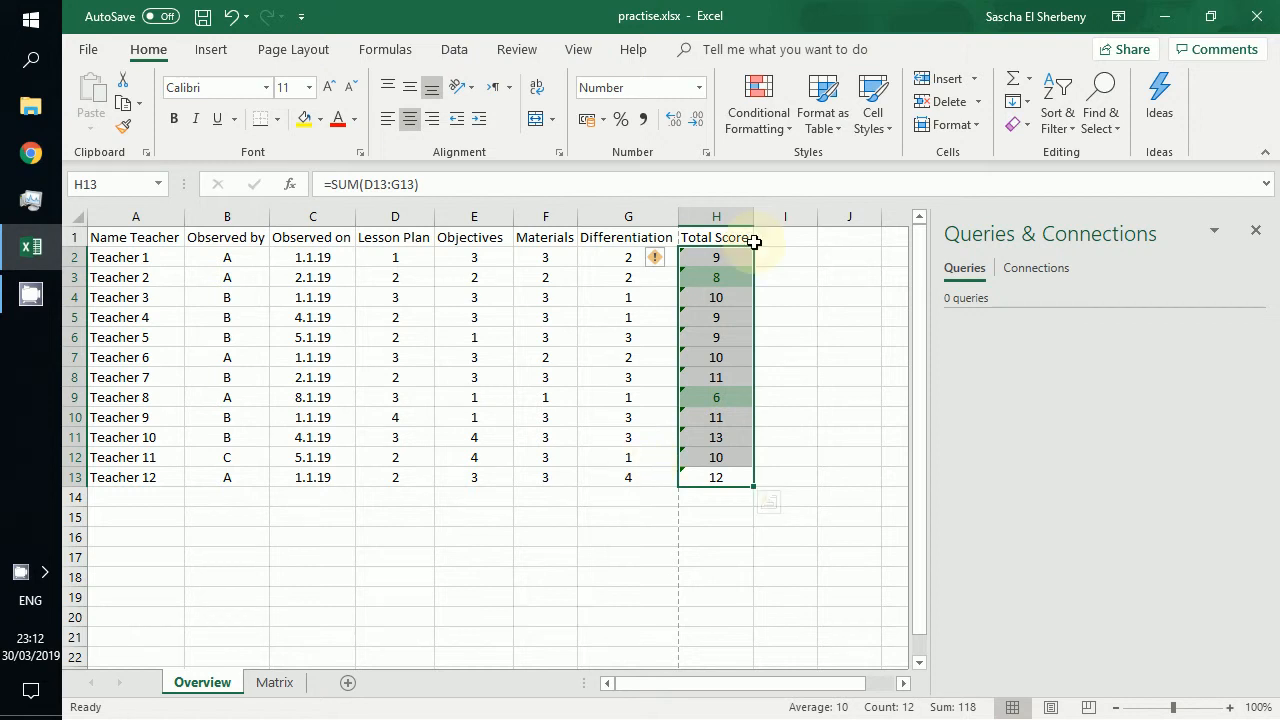
Step: Add a Greater Than 12 conditional formatting rule to the Total Score cells, using Light Red Fill with Dark Red Text
left_click(757, 140)
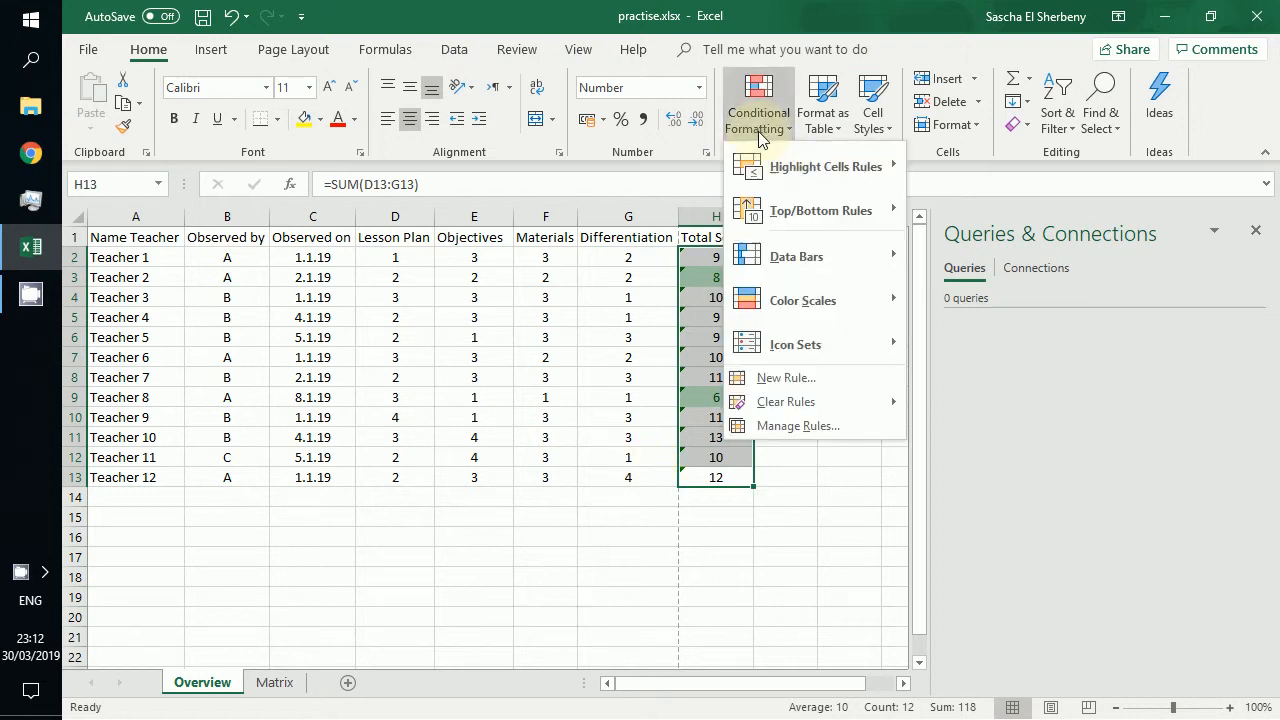
mouse_move(834, 165)
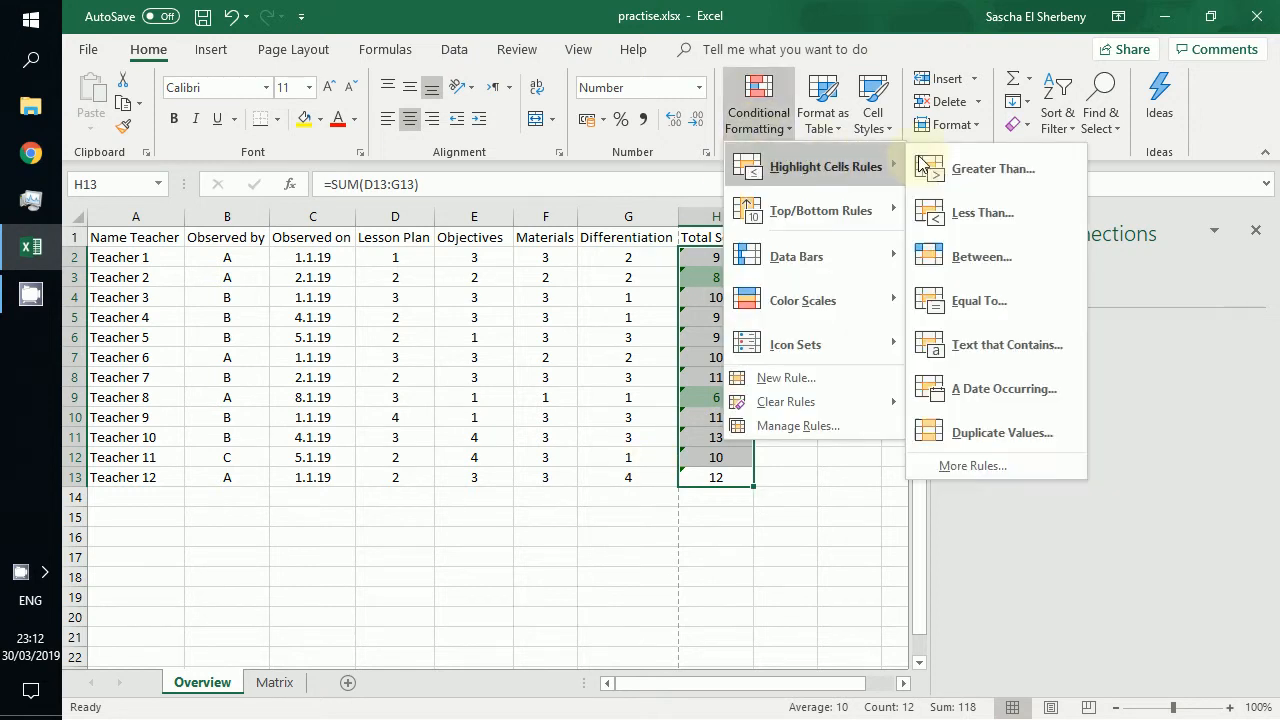
left_click(1025, 172)
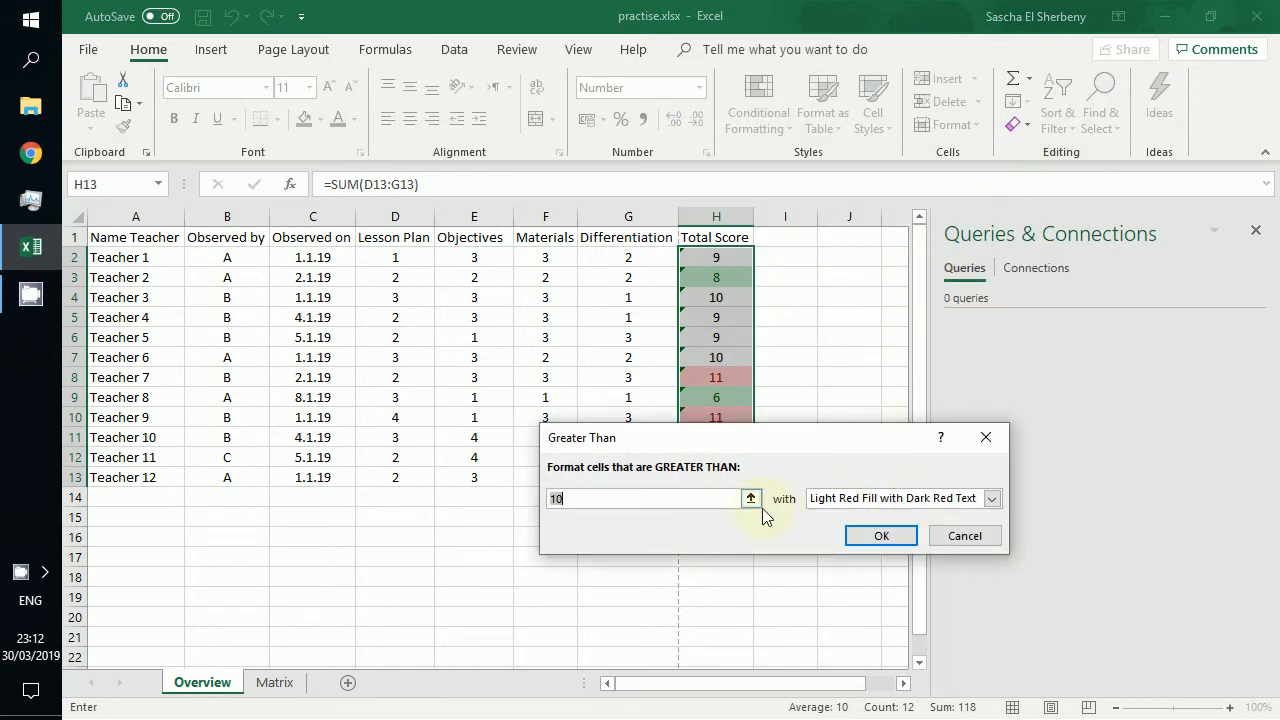
type("12")
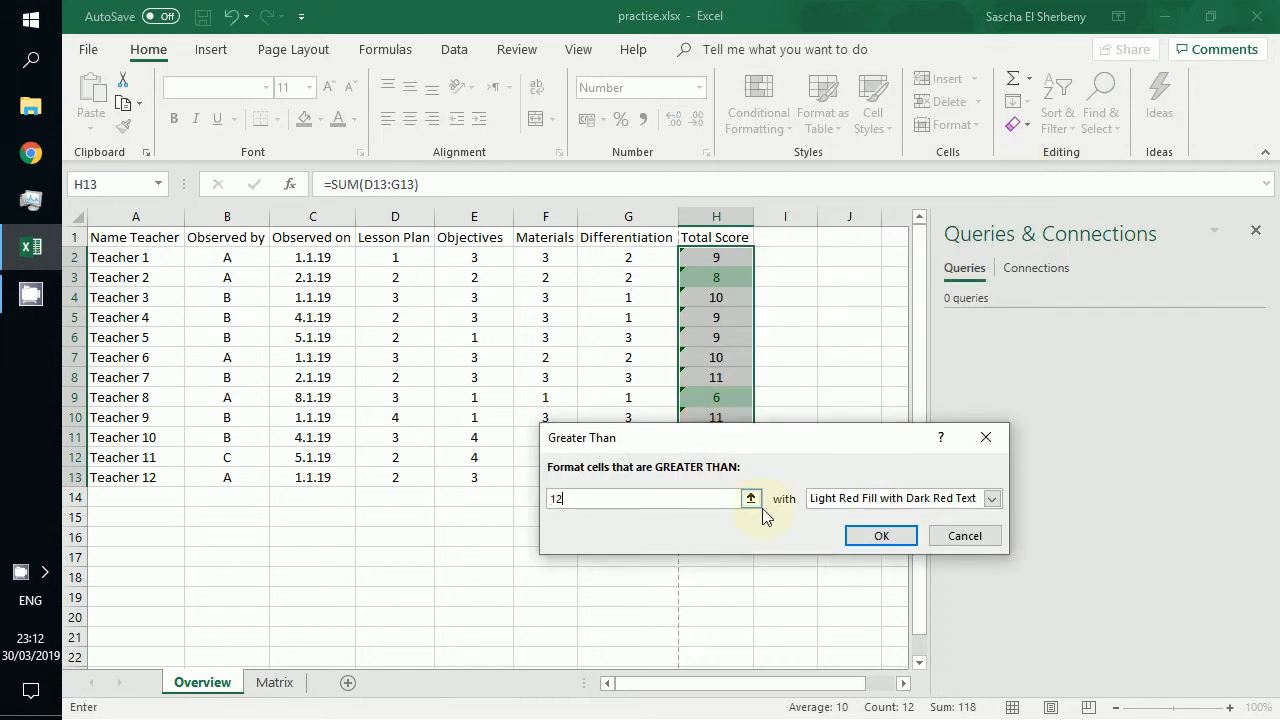
left_click(992, 497)
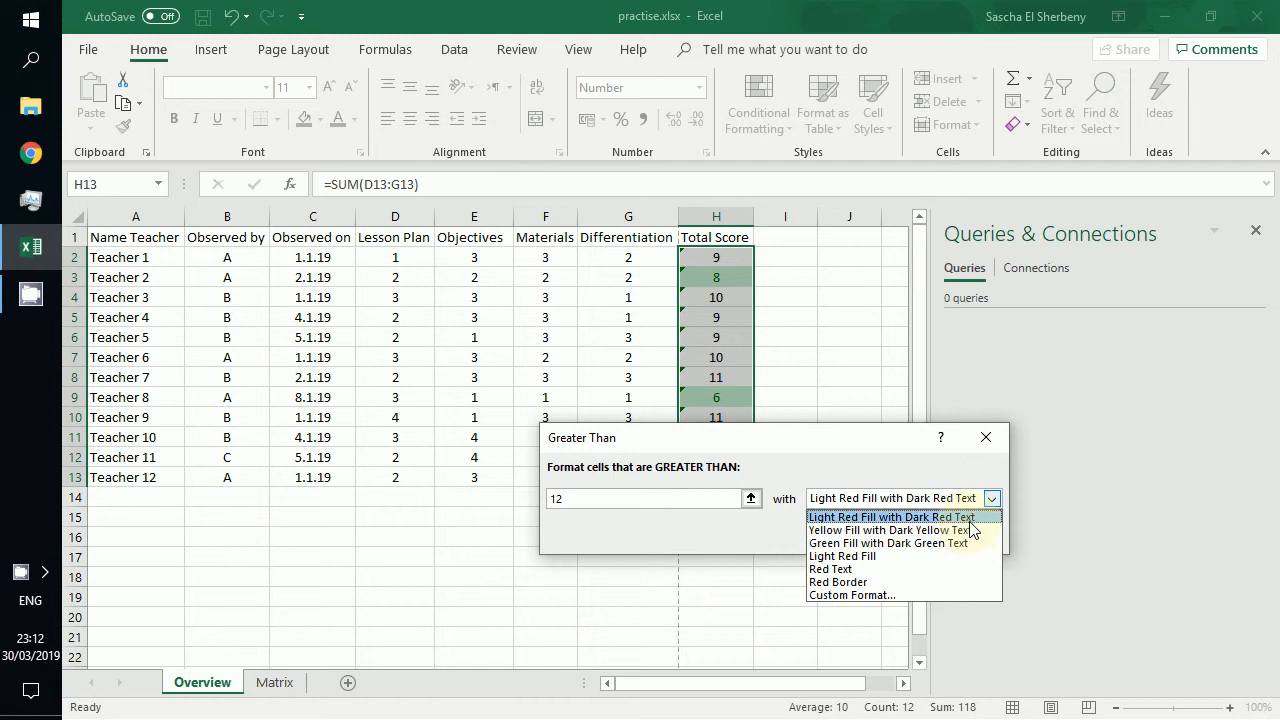
left_click(969, 518)
left_click_drag(865, 448, 811, 591)
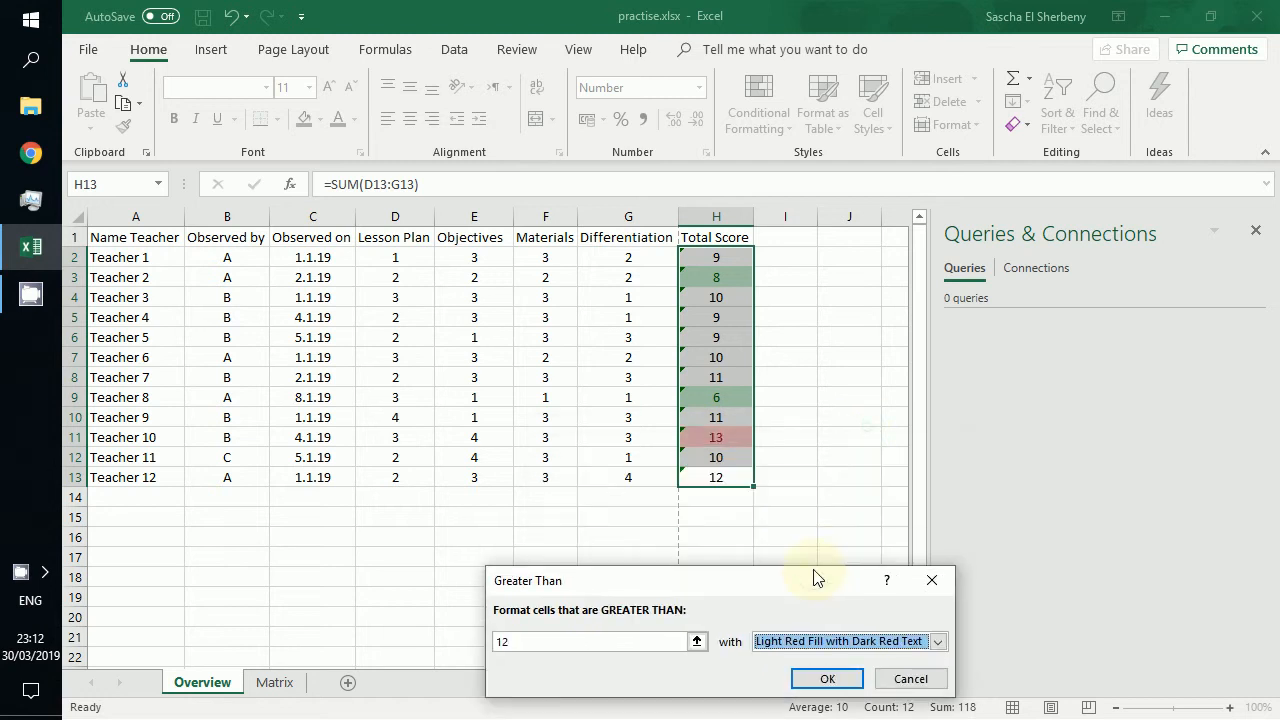
left_click(828, 680)
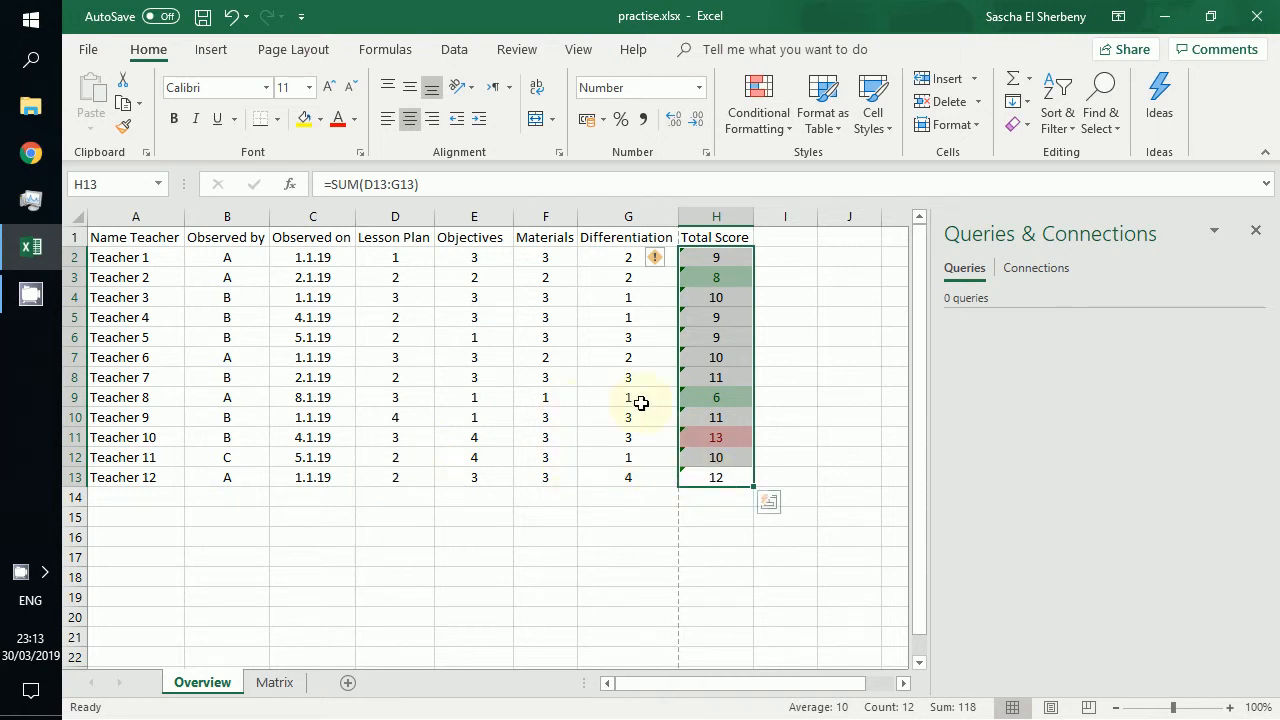
Step: Add a conditional formatting rule for Total Score cells between 9 and 12, using Yellow Fill with Dark Yellow Text
left_click(780, 128)
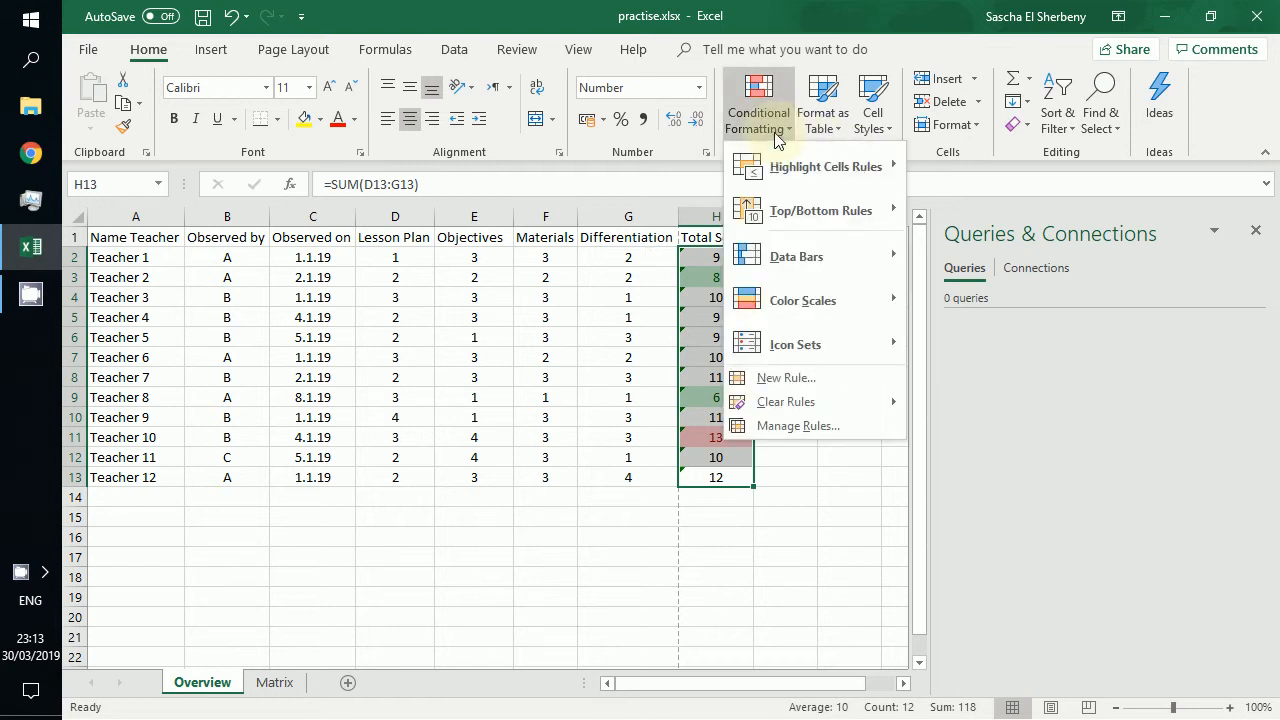
mouse_move(850, 167)
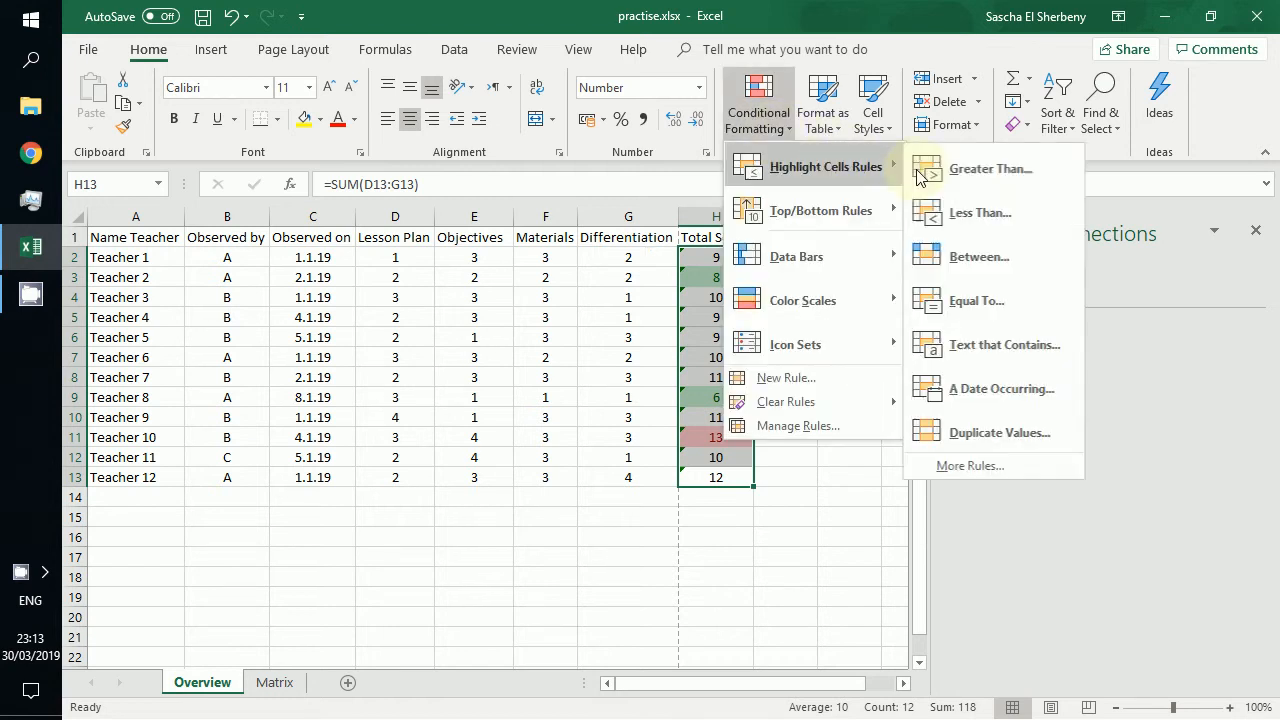
left_click(1027, 257)
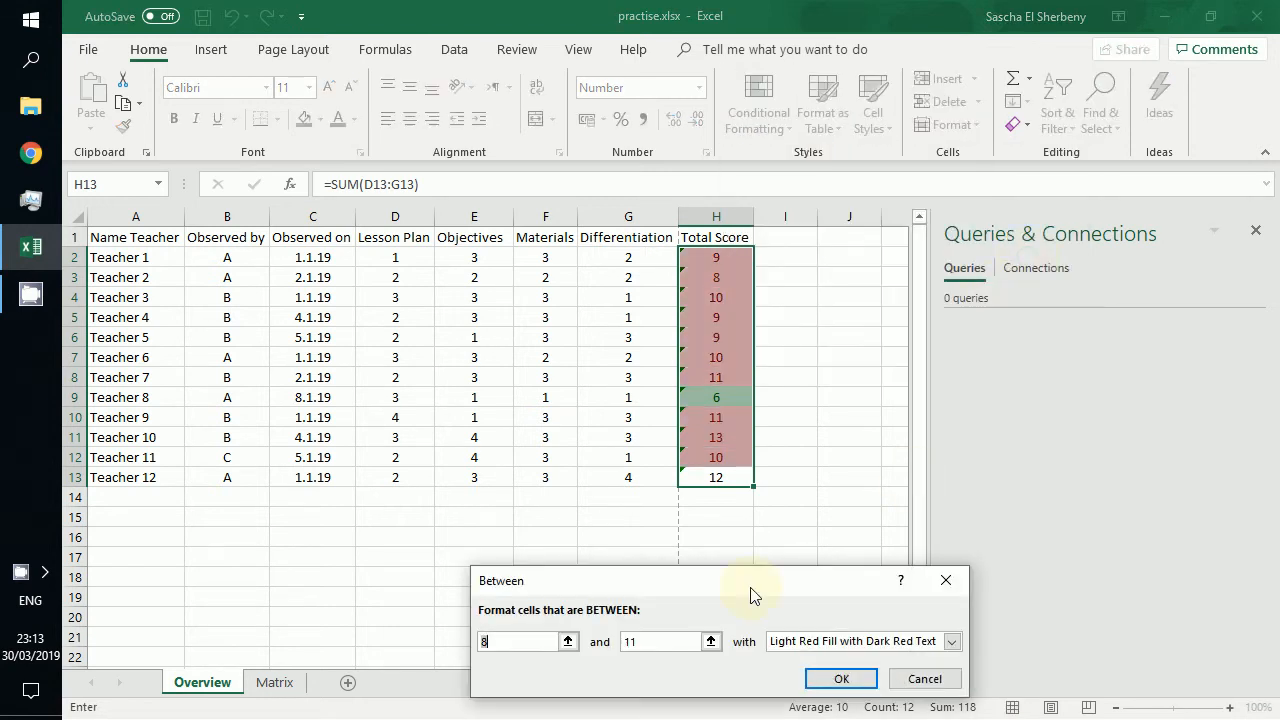
type("9")
left_click(683, 651)
key("BackSpace")
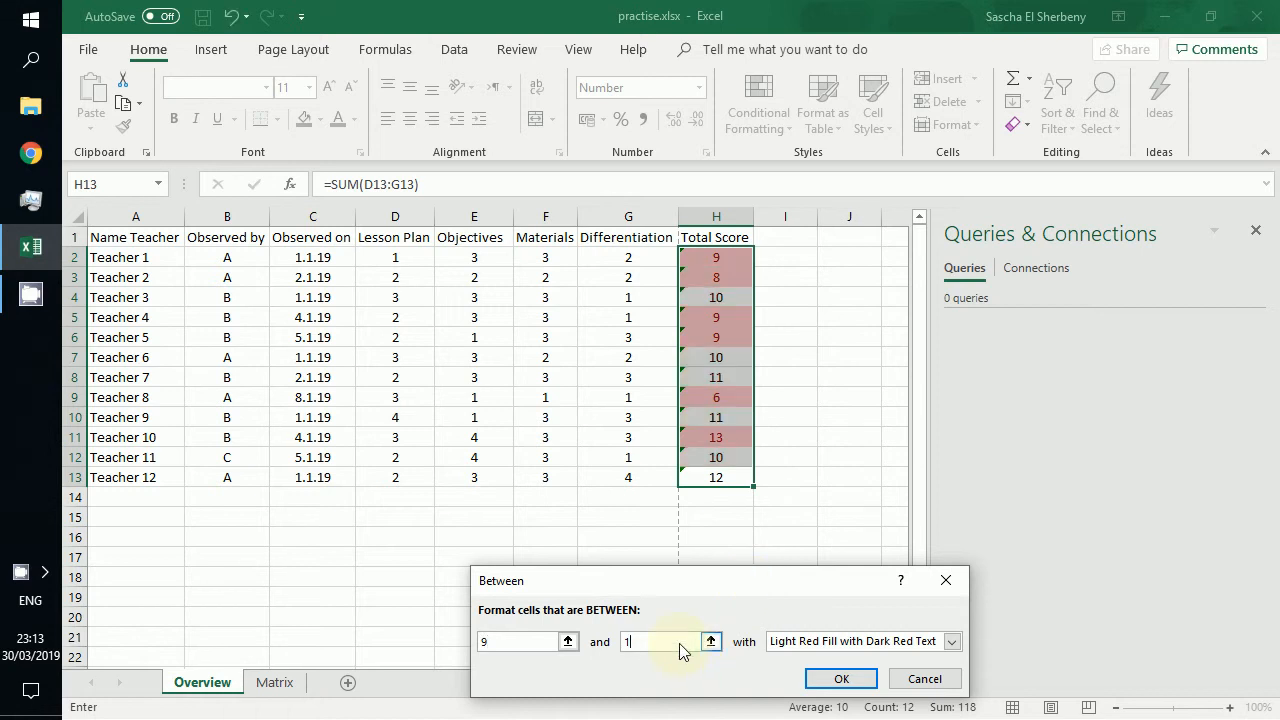
type("2")
left_click(954, 638)
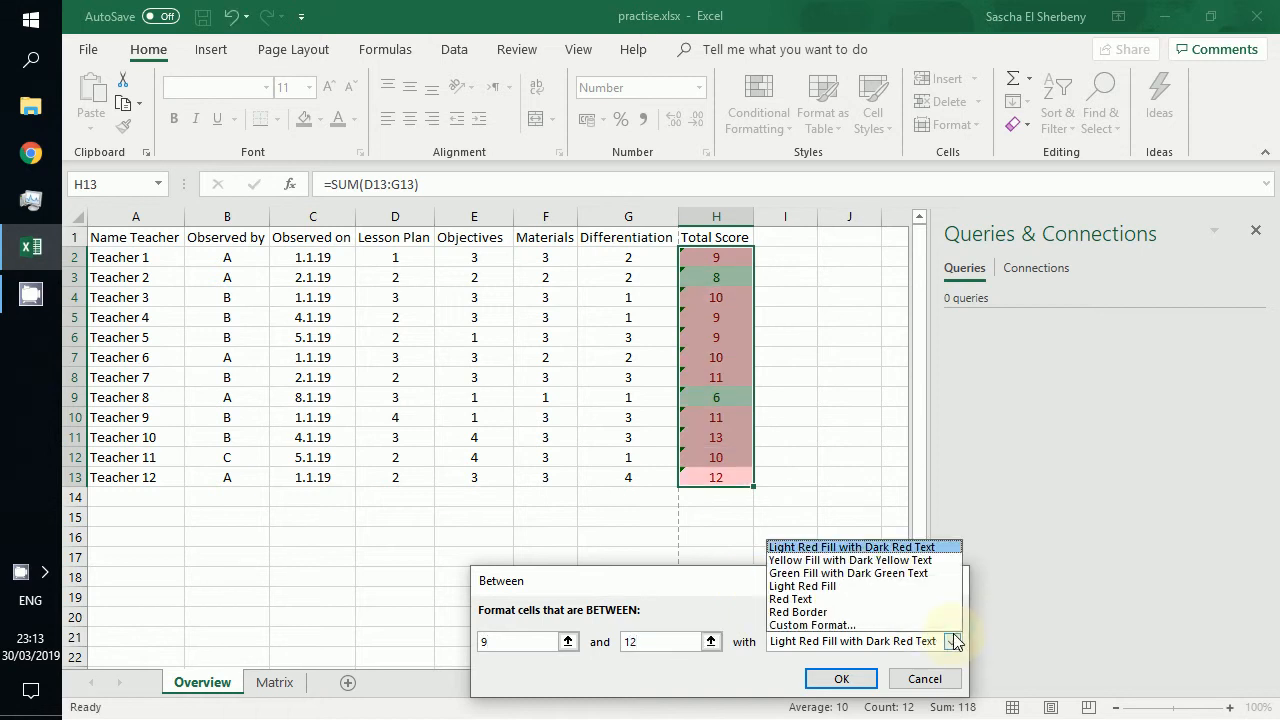
left_click(932, 561)
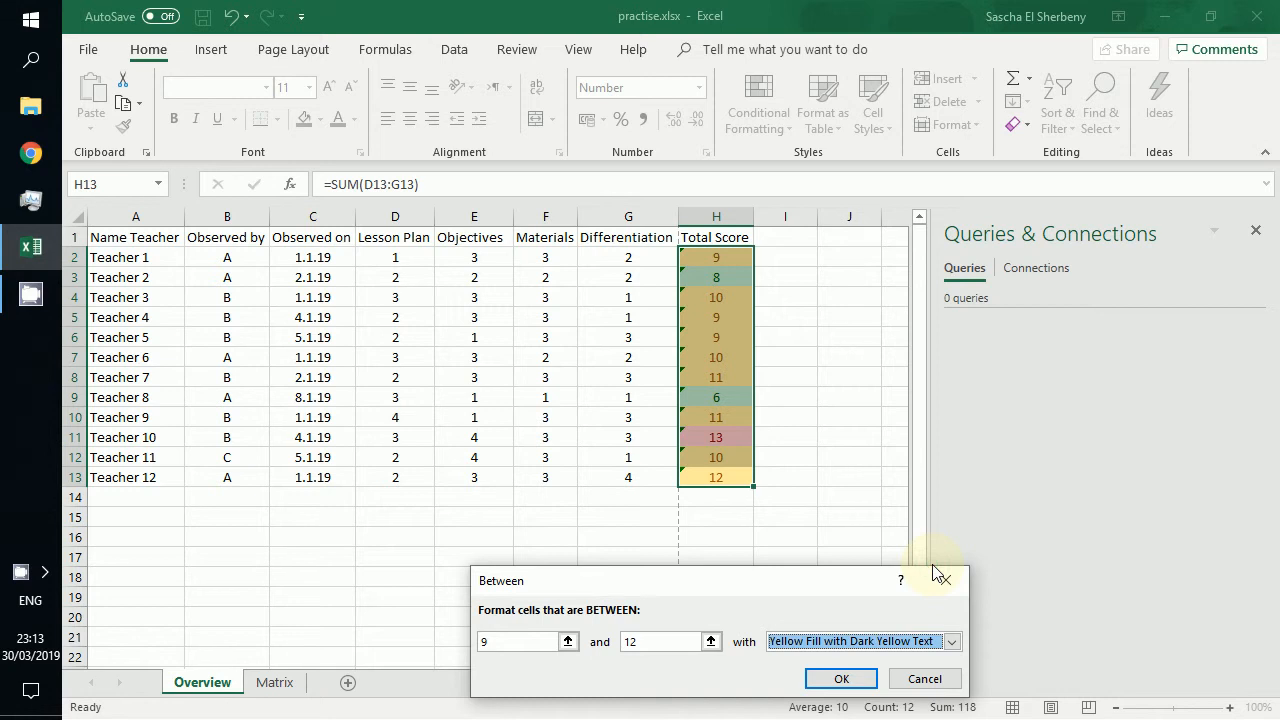
left_click(850, 682)
left_click(598, 476)
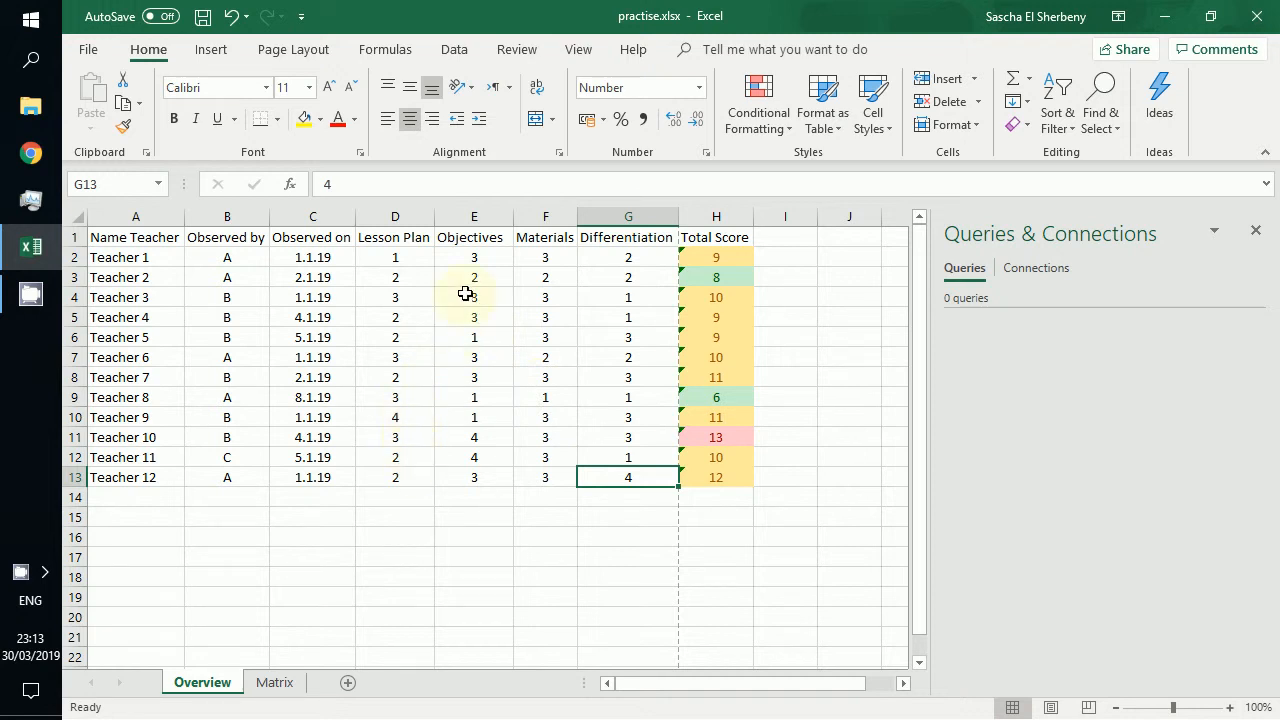
Step: Set Teacher 1's Materials score to 2 and check the colour of the Total Score in that row
left_click(472, 257)
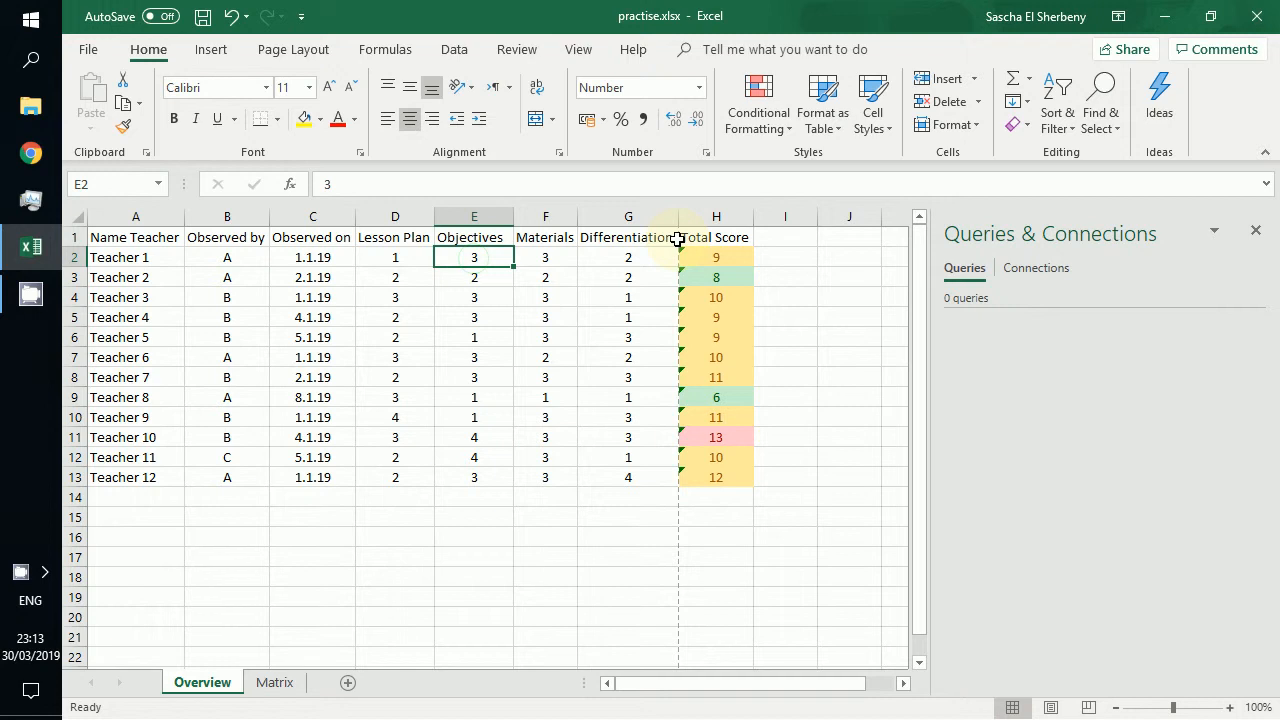
left_click(530, 262)
type("2")
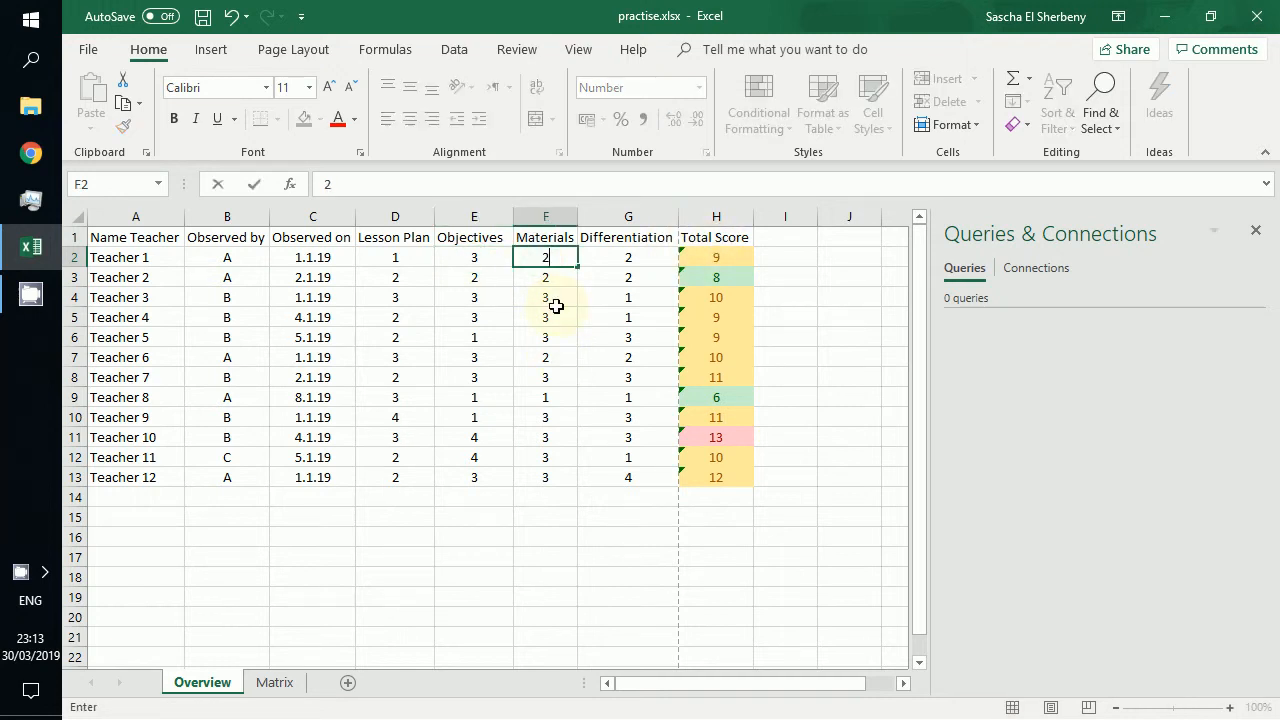
key("Return")
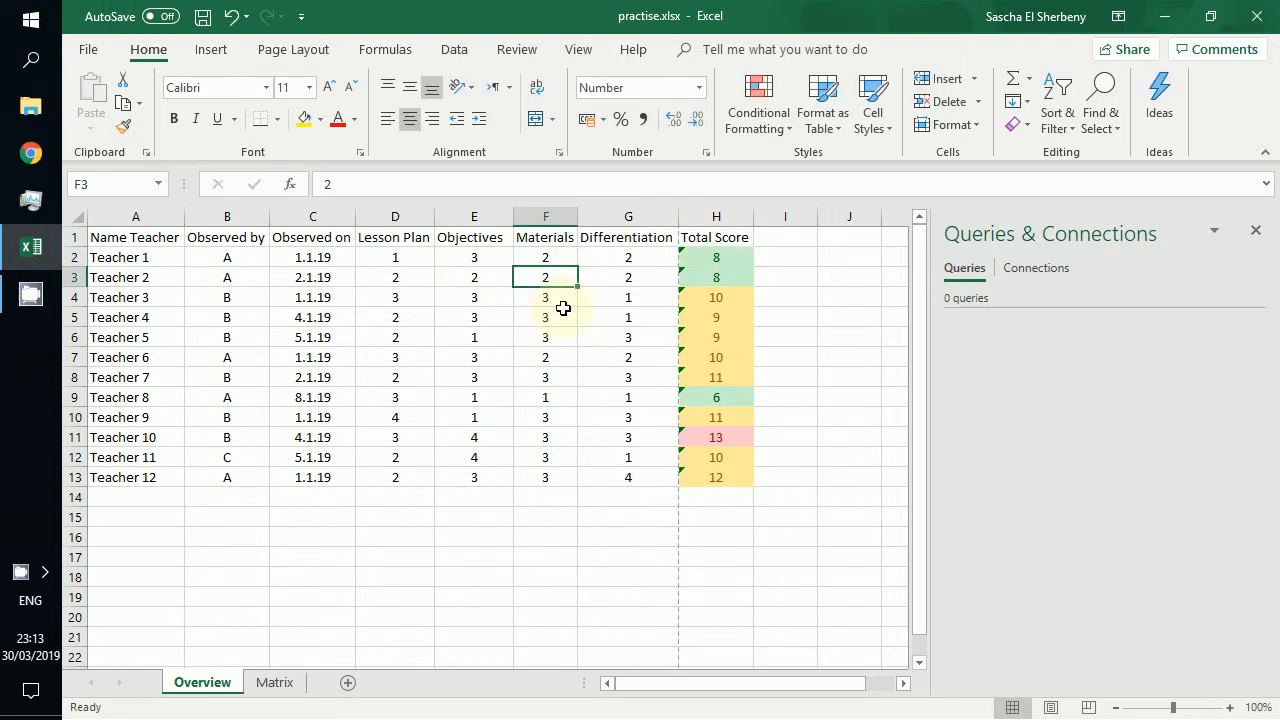
left_click(722, 257)
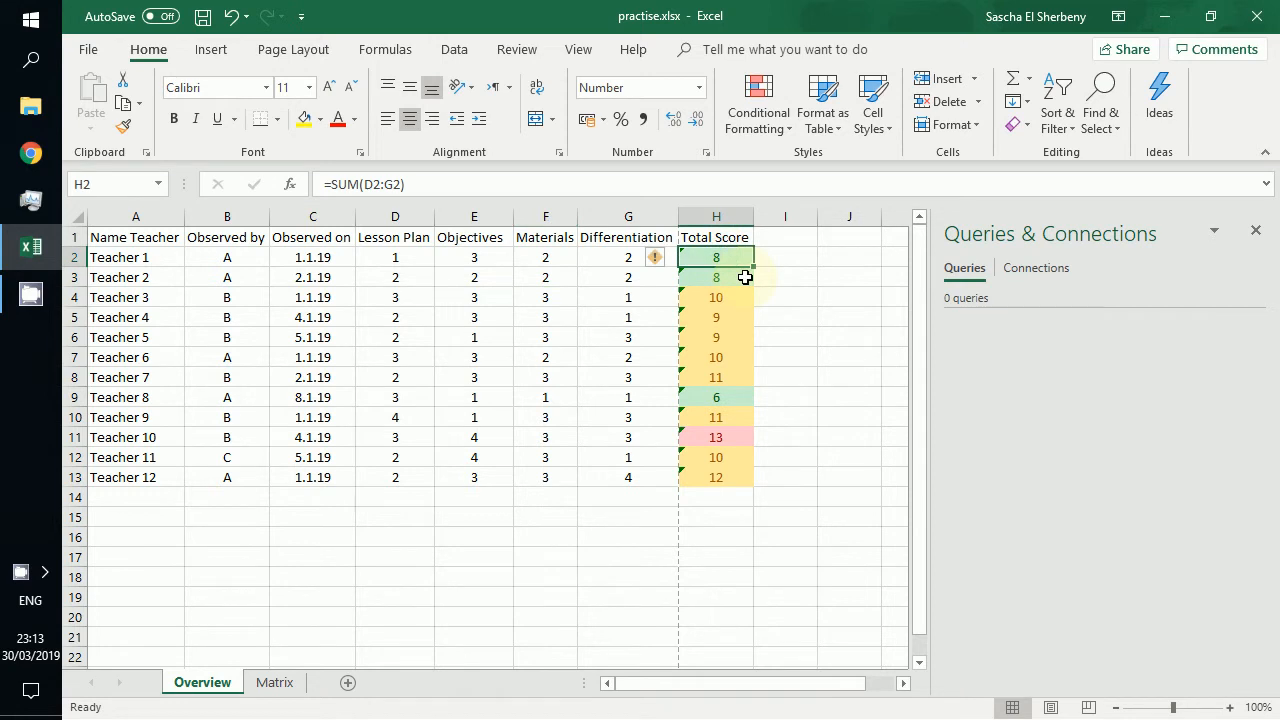
Step: Format the observation data A1:H13 as a table with headers, using Light Blue, Table Style Light 2
left_click(165, 239)
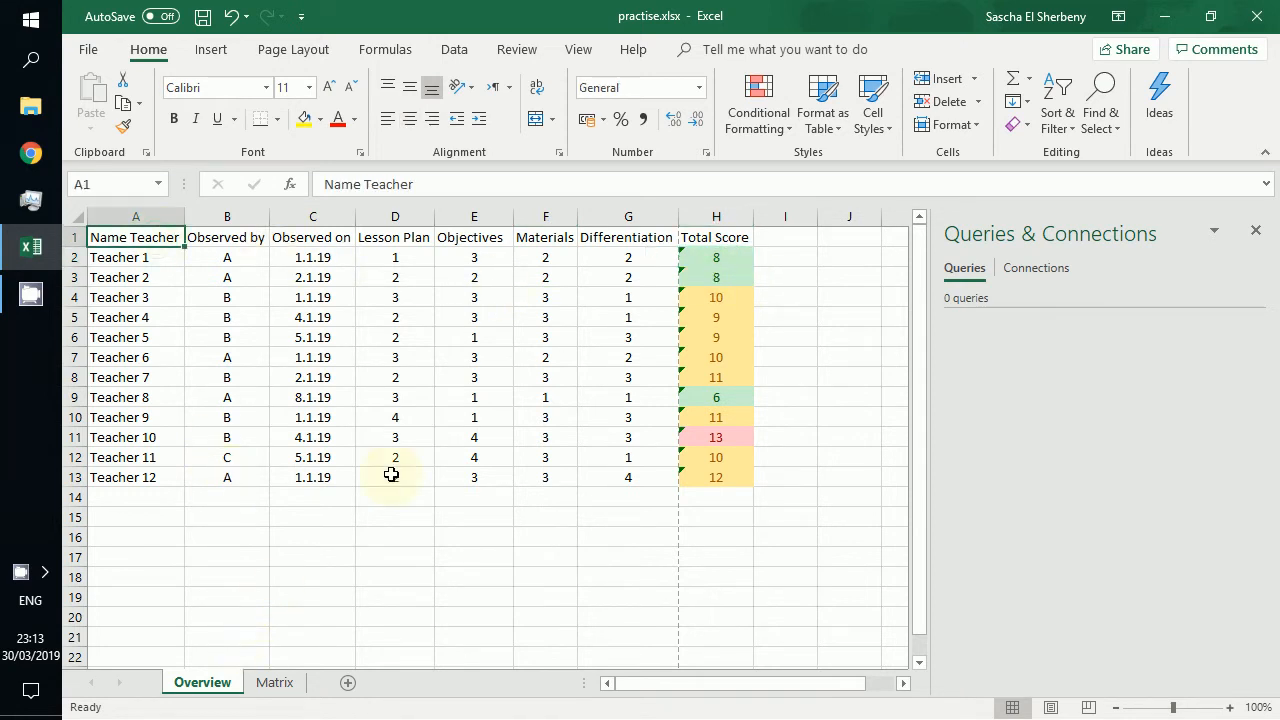
left_click(818, 122)
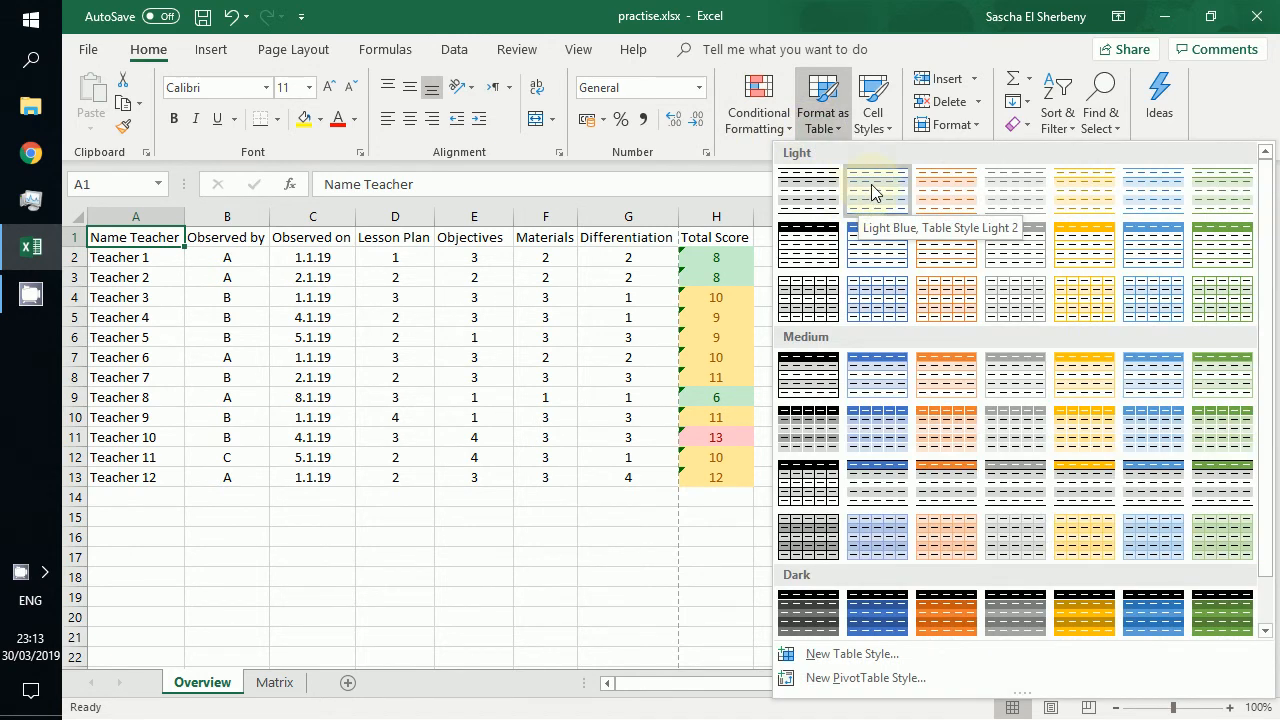
left_click(869, 187)
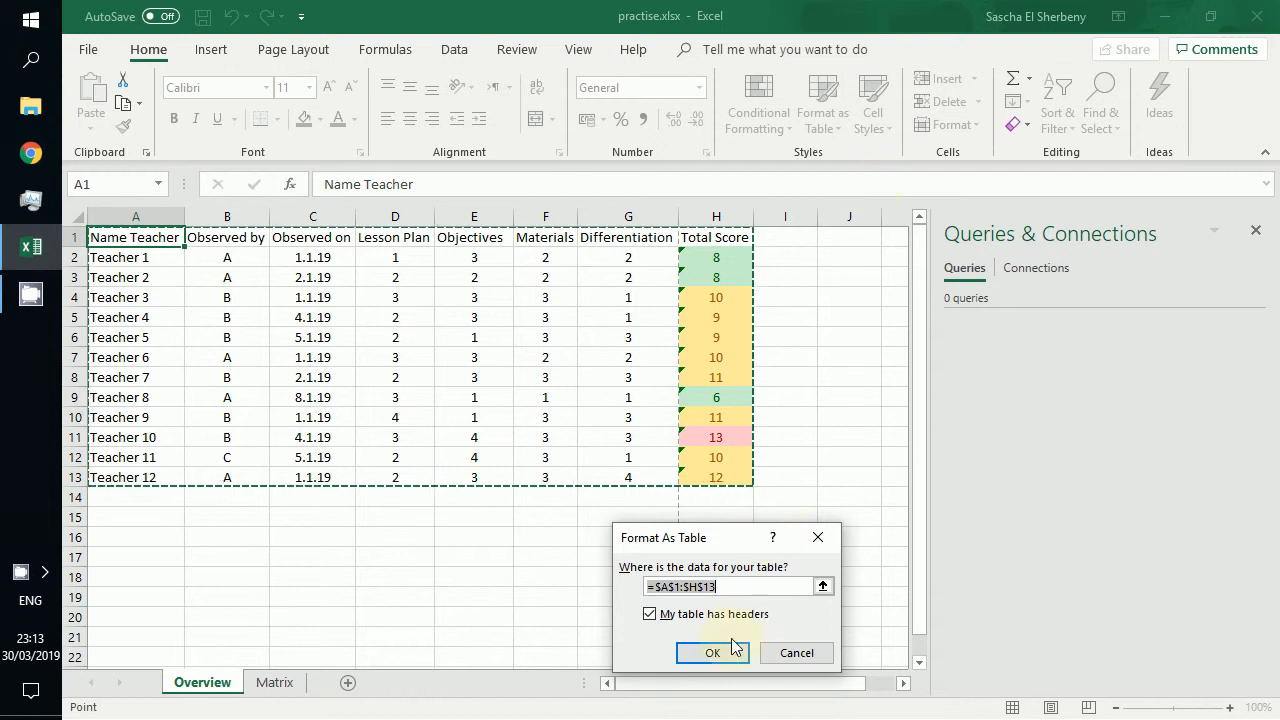
left_click(725, 655)
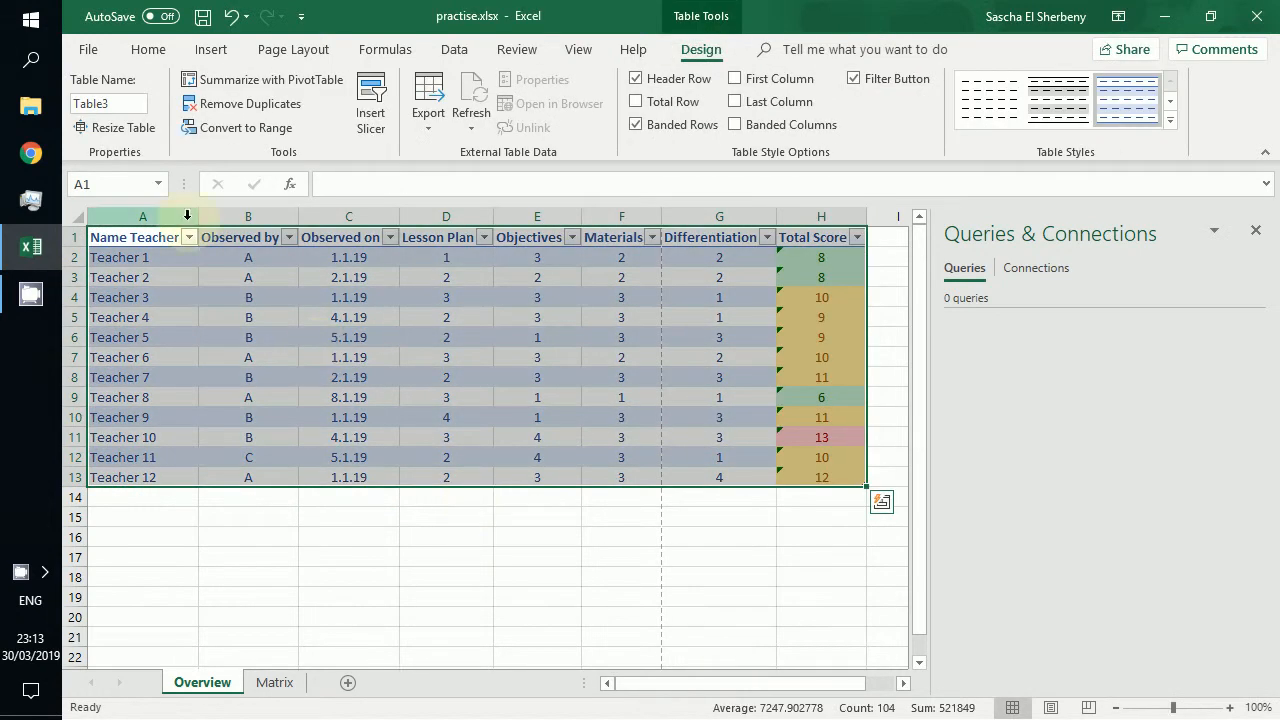
Step: Rename the teachers' observation table as Overview
left_click(119, 103)
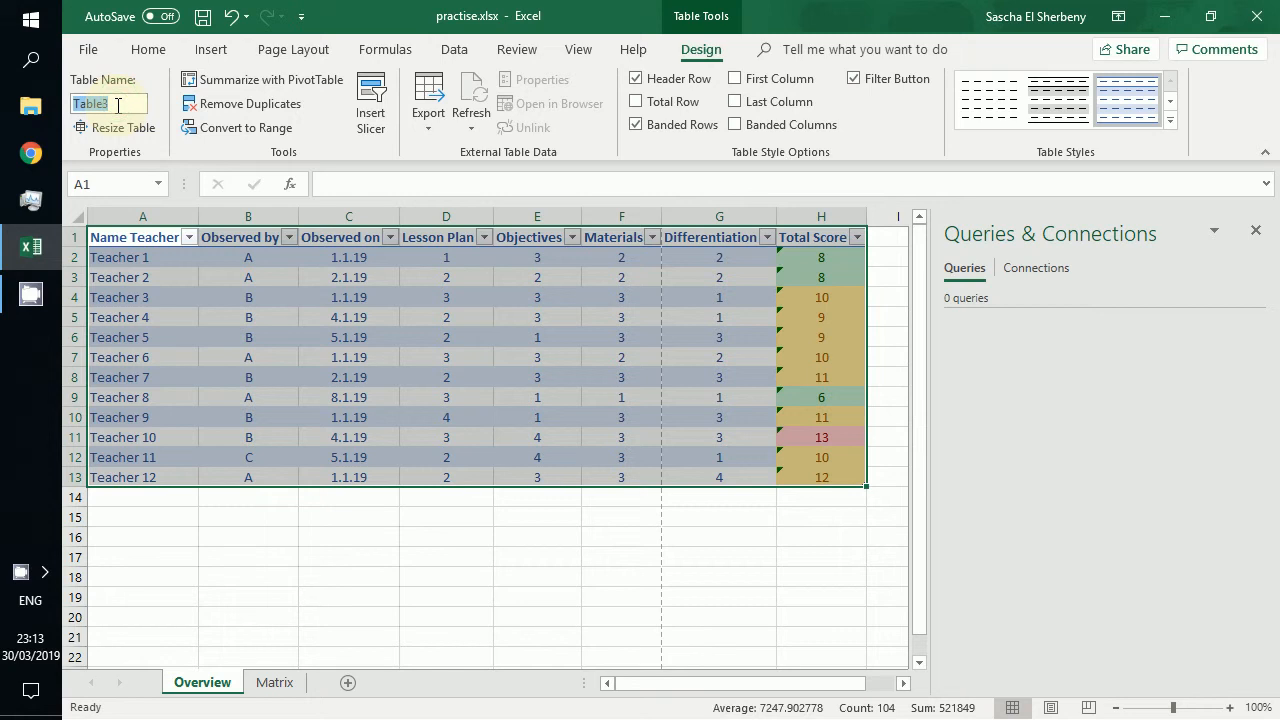
type("Overview")
key("Return")
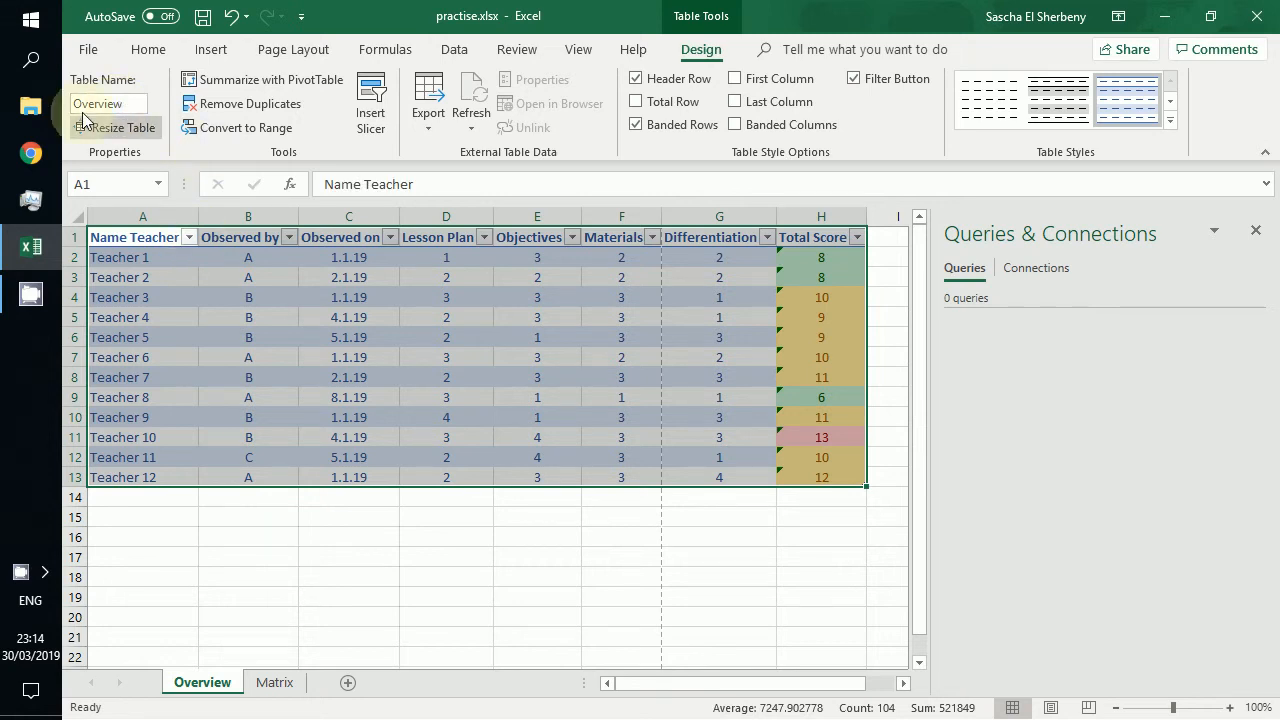
left_click(455, 439)
left_click(480, 555)
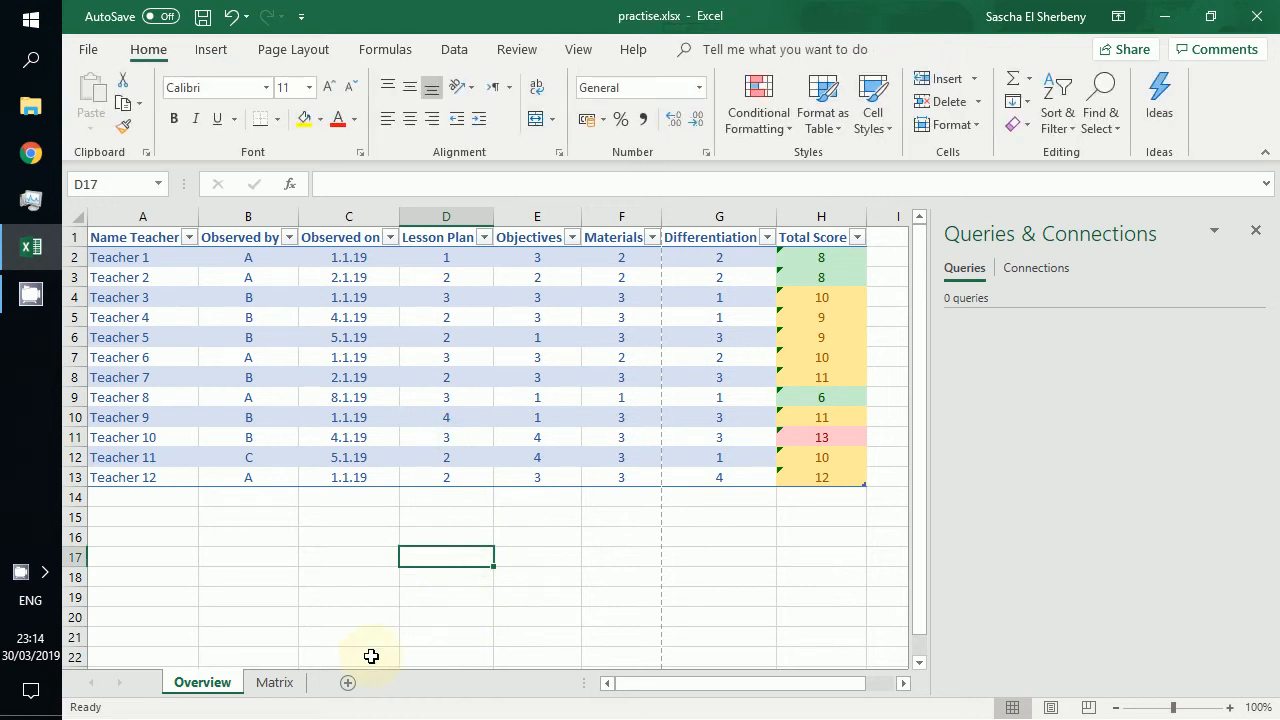
Step: Examine the Matrix sheet's criteria and the rating descriptions for scores 1 to 4
left_click(275, 682)
left_click(266, 384)
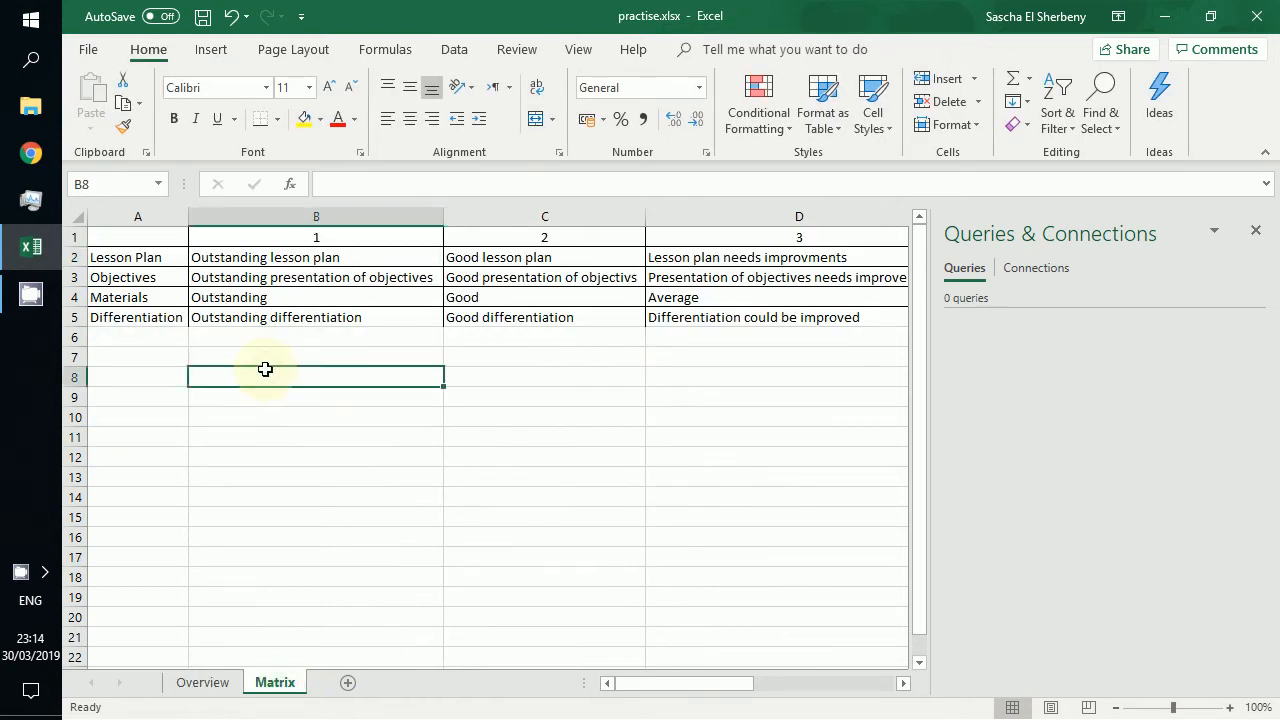
key("Left")
key("Up")
key("Up")
key("Up")
key("Up")
key("Up")
key("Up")
key("Up")
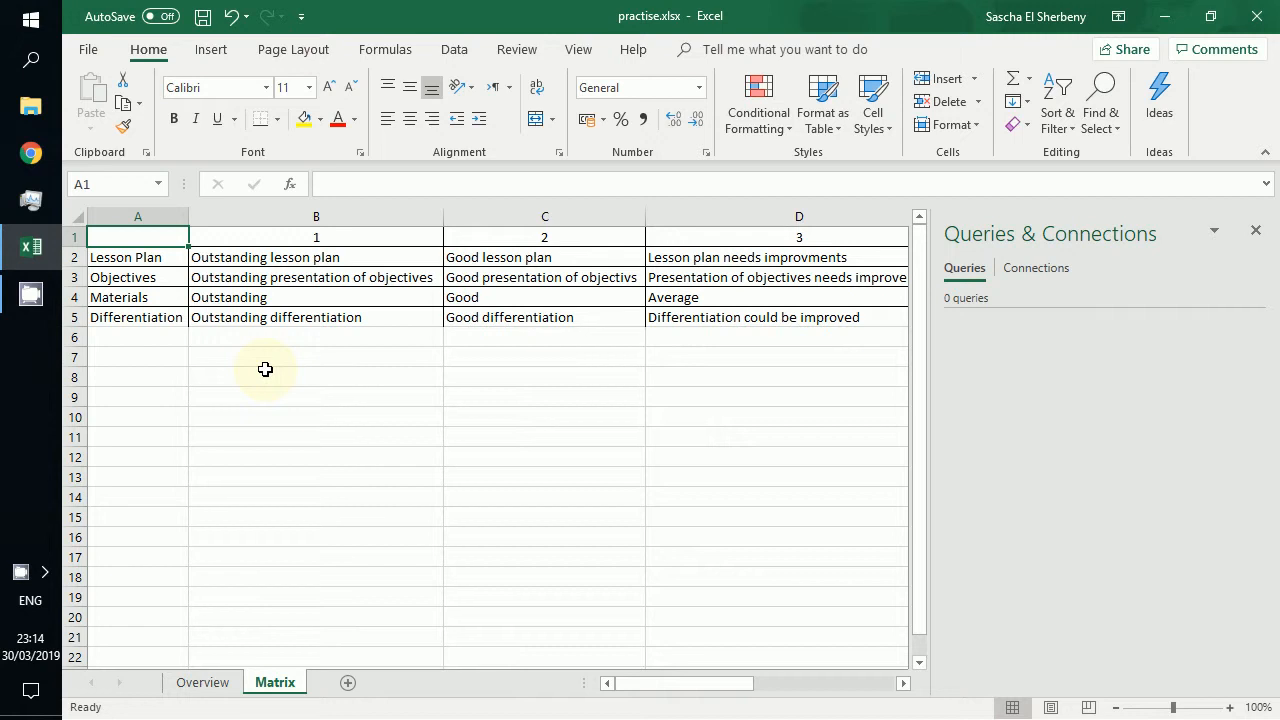
key("Down")
key("Down")
key("Right")
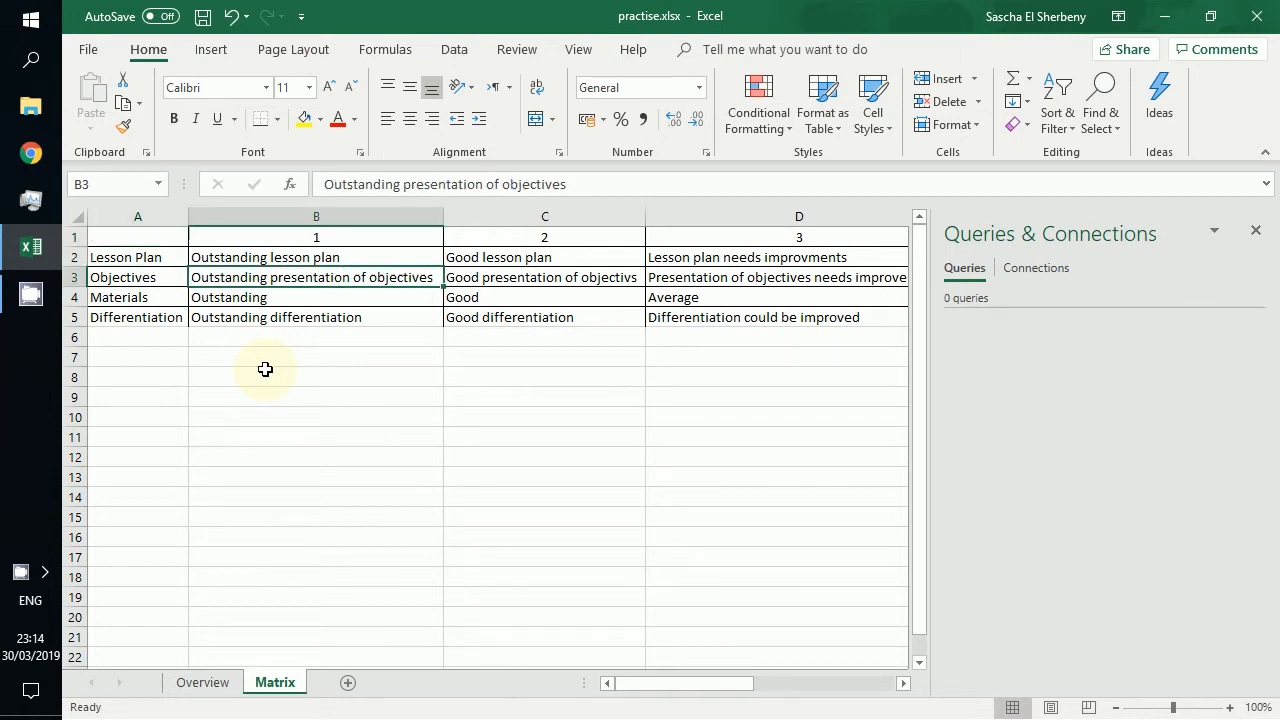
key("Up")
key("Up")
key("Right")
key("Right")
key("Right")
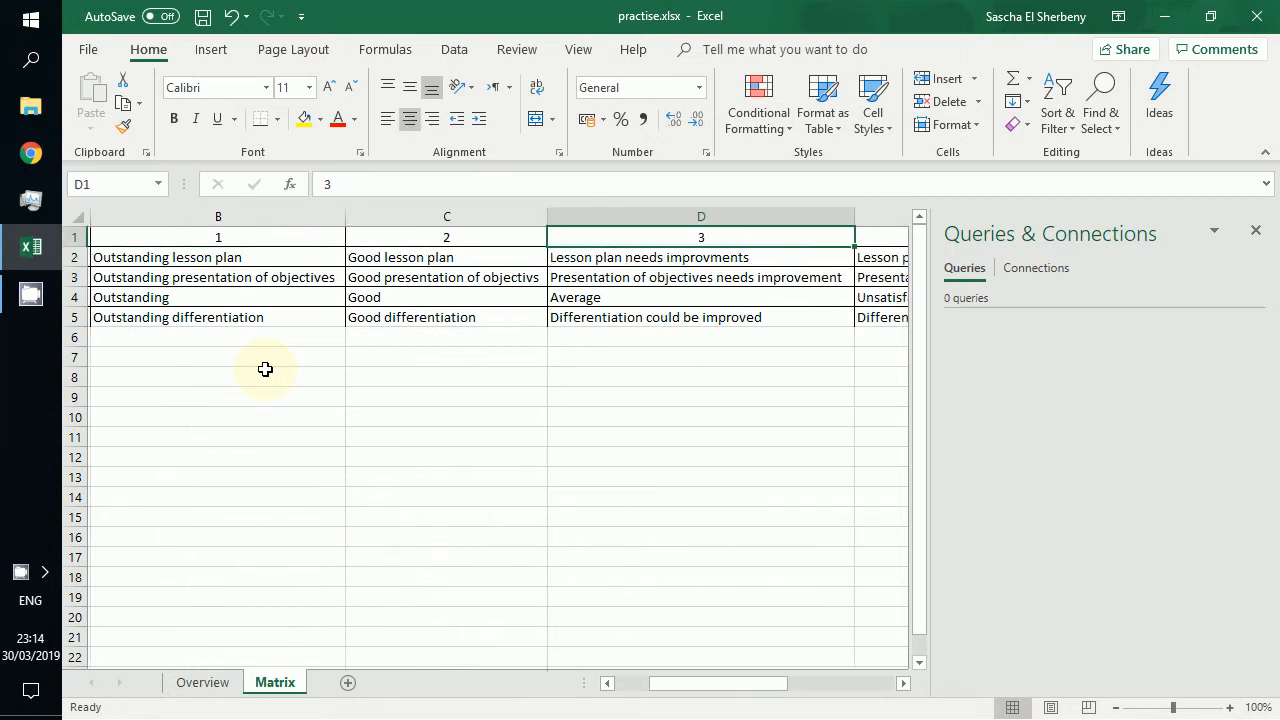
key("Left")
key("Down")
key("Left")
key("Left")
key("Left")
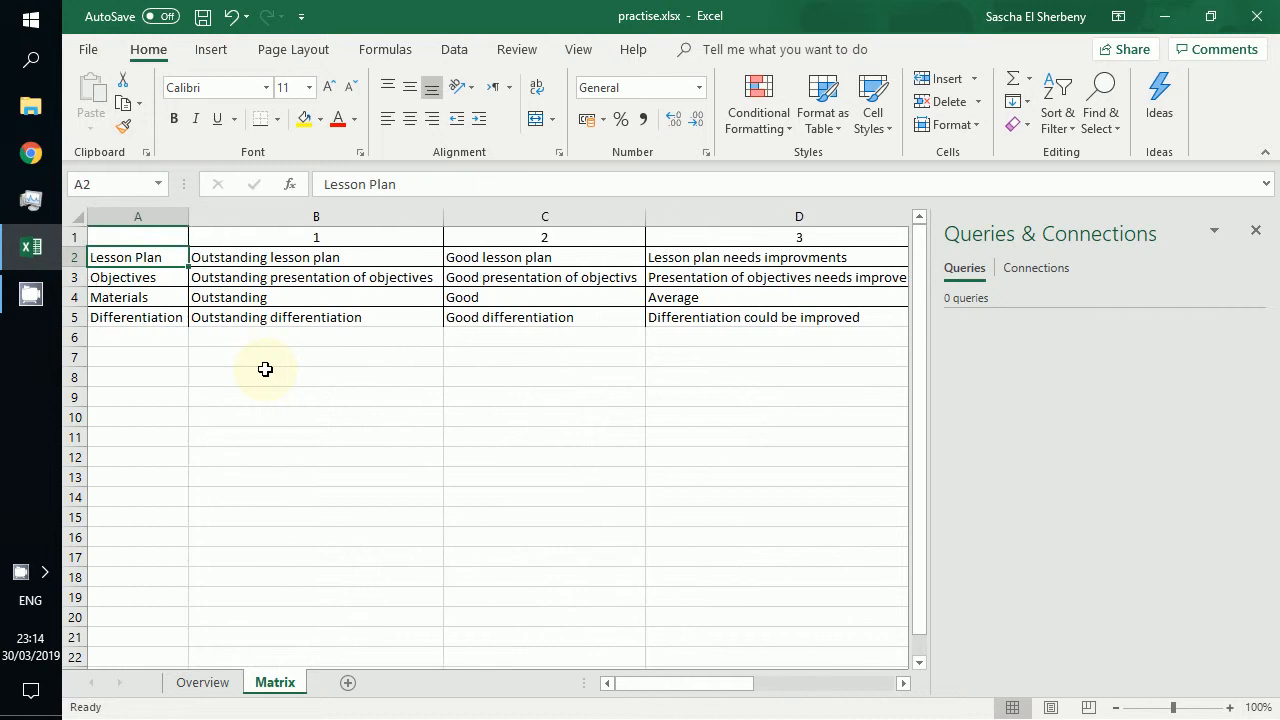
key("Down")
key("Down")
key("Right")
key("Right")
key("Right")
key("Right")
key("Left")
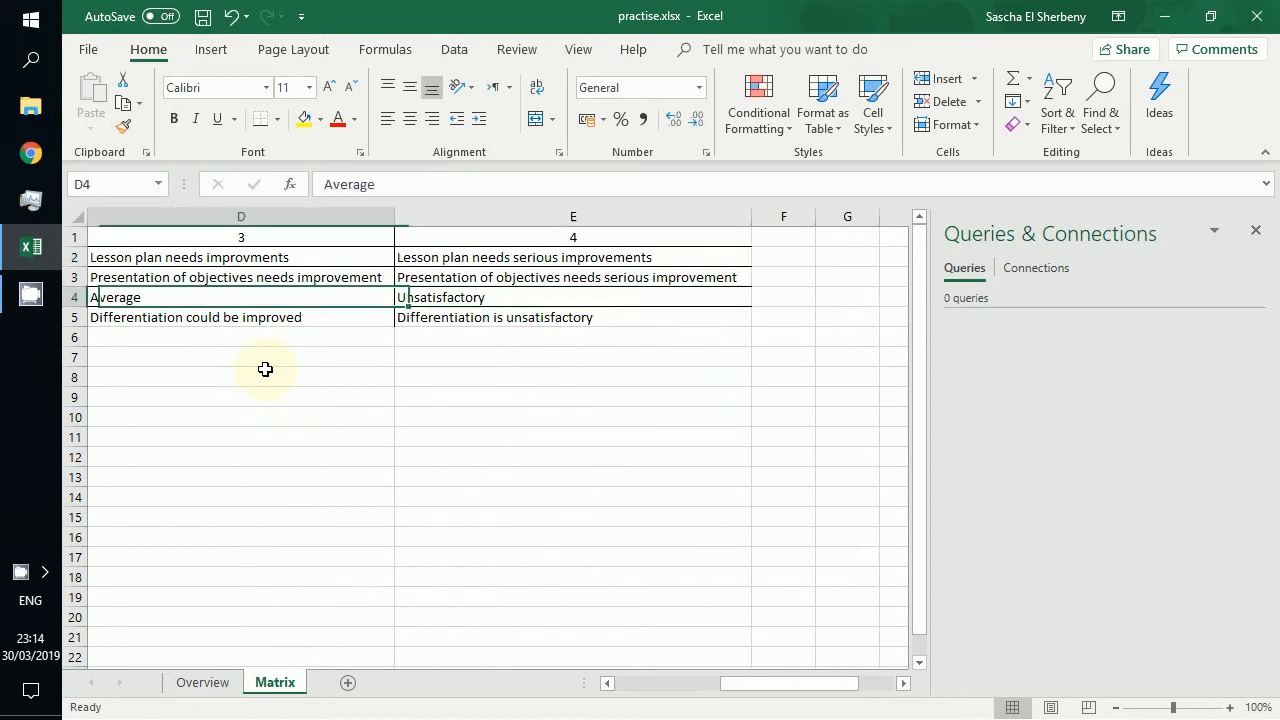
Step: Copy the whole rating matrix A1:E5 on the Matrix sheet
key("Left")
key("Left")
key("Left")
key("Up")
key("Up")
key("Up")
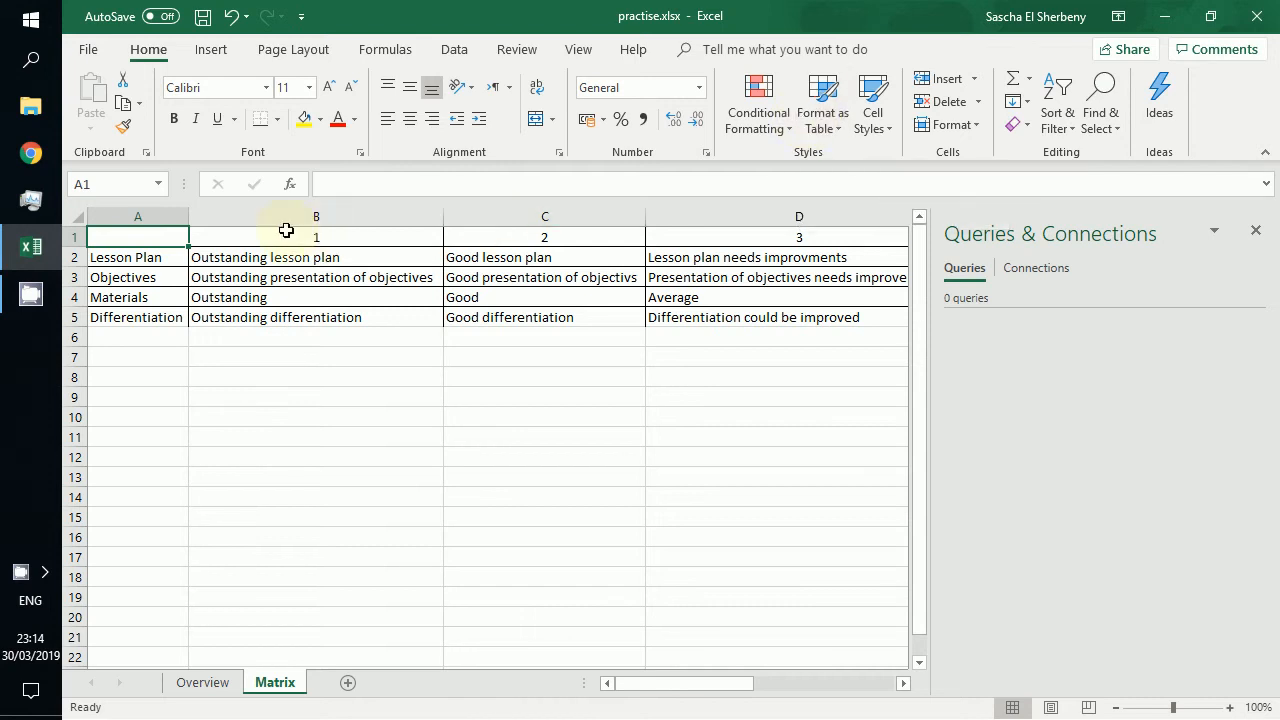
key("ctrl+shift+End")
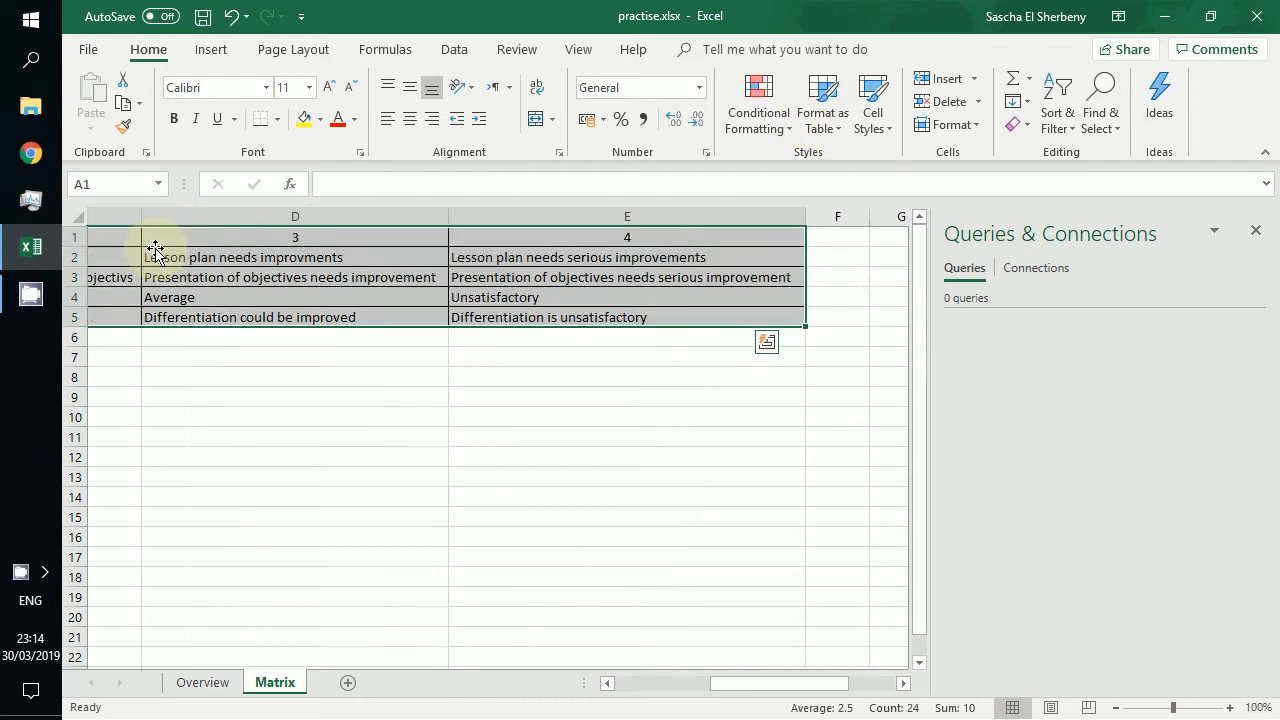
key("ctrl+c")
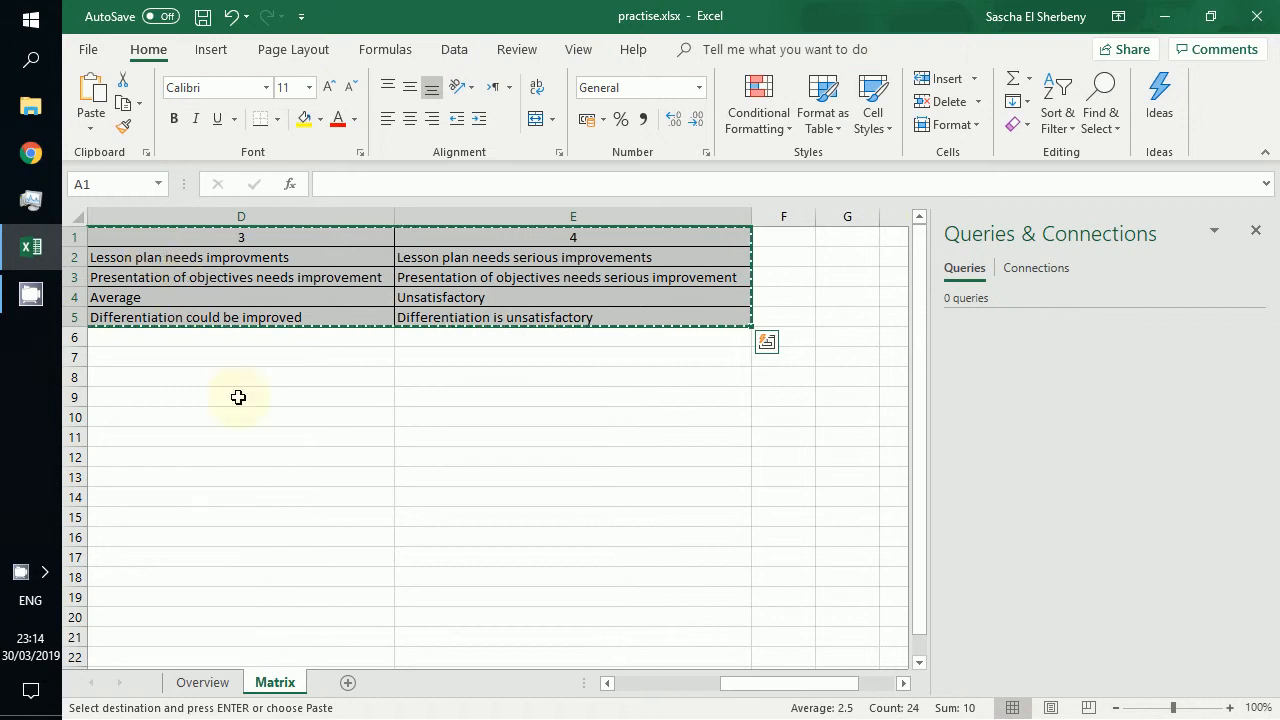
Step: Paste the copied matrix transposed at cell J15 of the Overview sheet
left_click(202, 682)
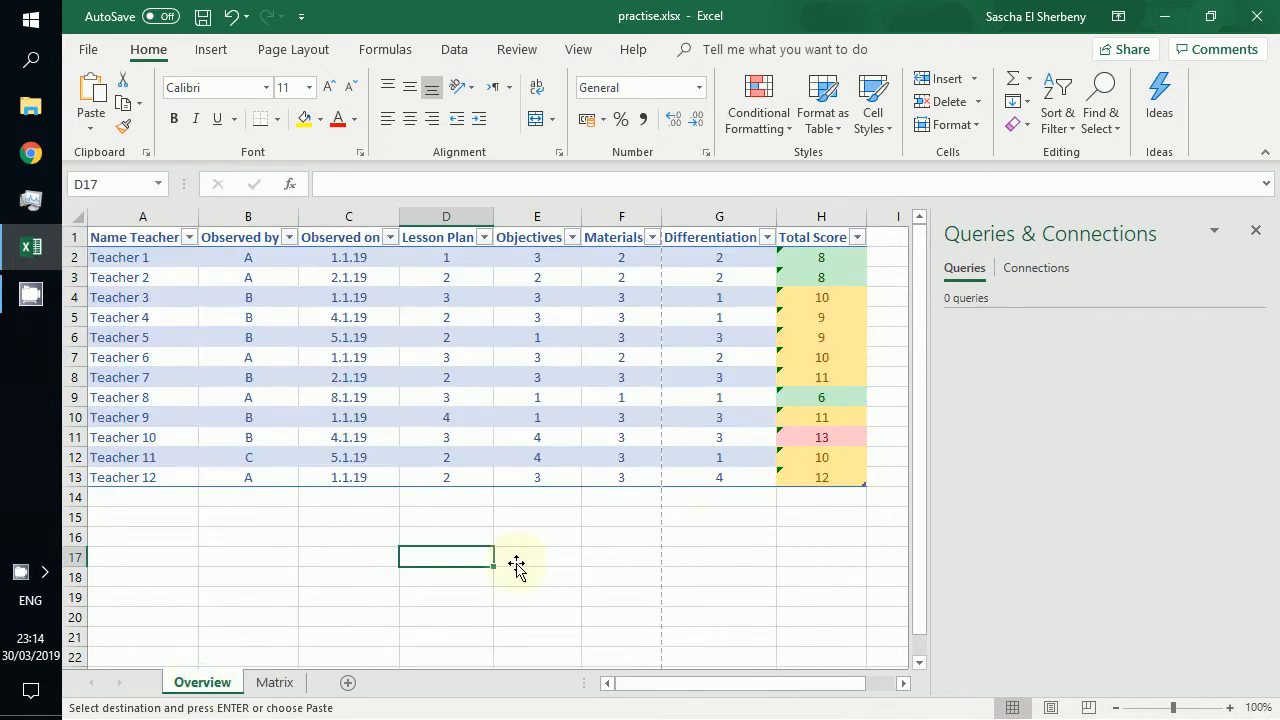
left_click(711, 533)
key("Right")
key("Right")
key("Right")
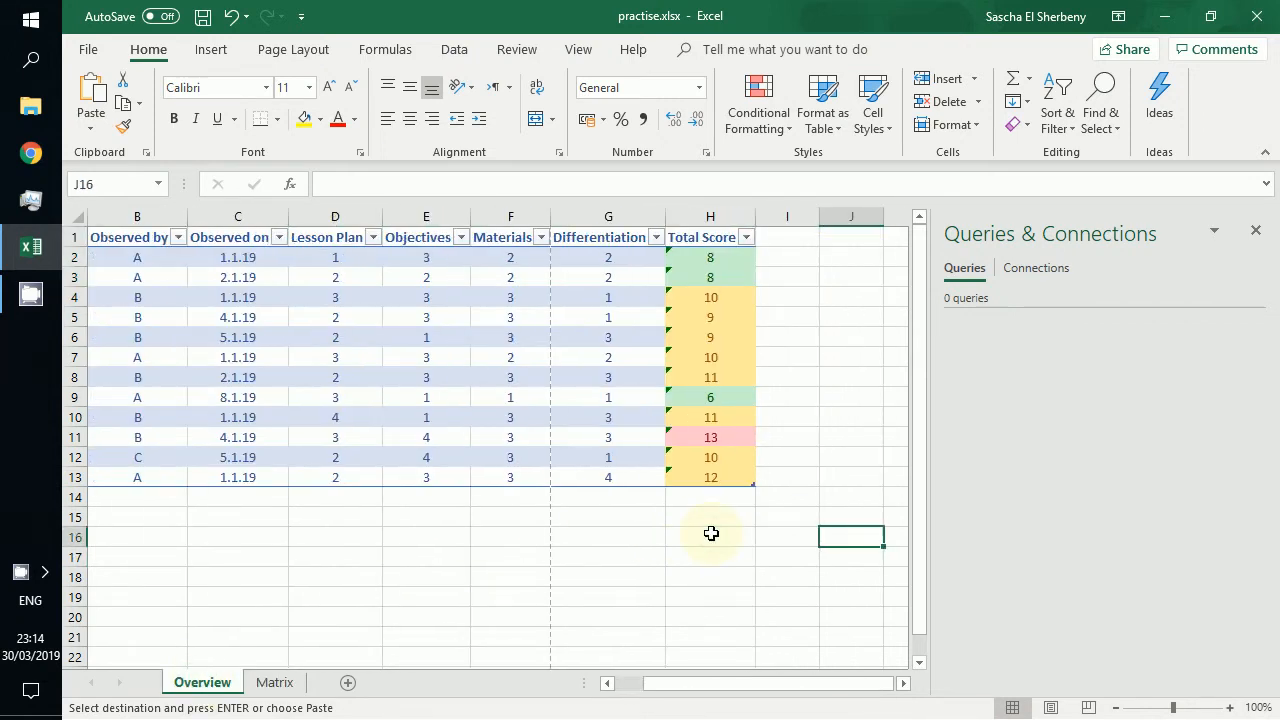
key("Up")
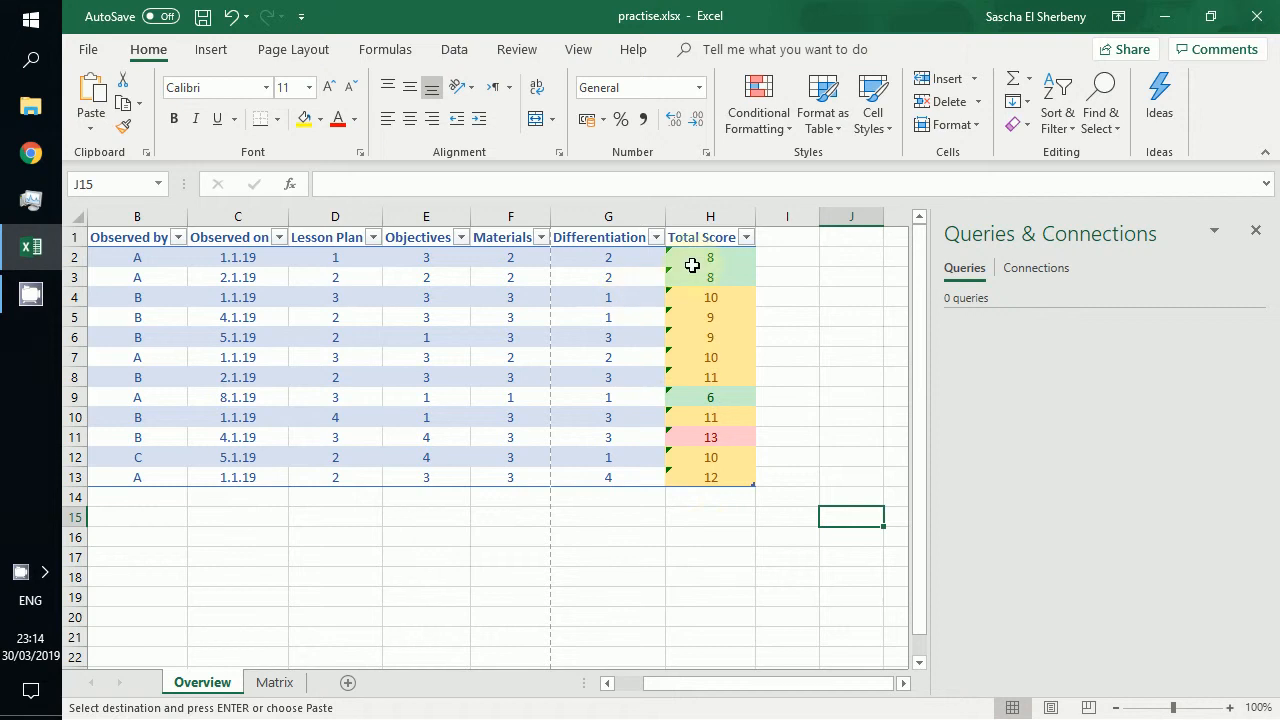
left_click_drag(755, 216, 712, 217)
double_click(712, 216)
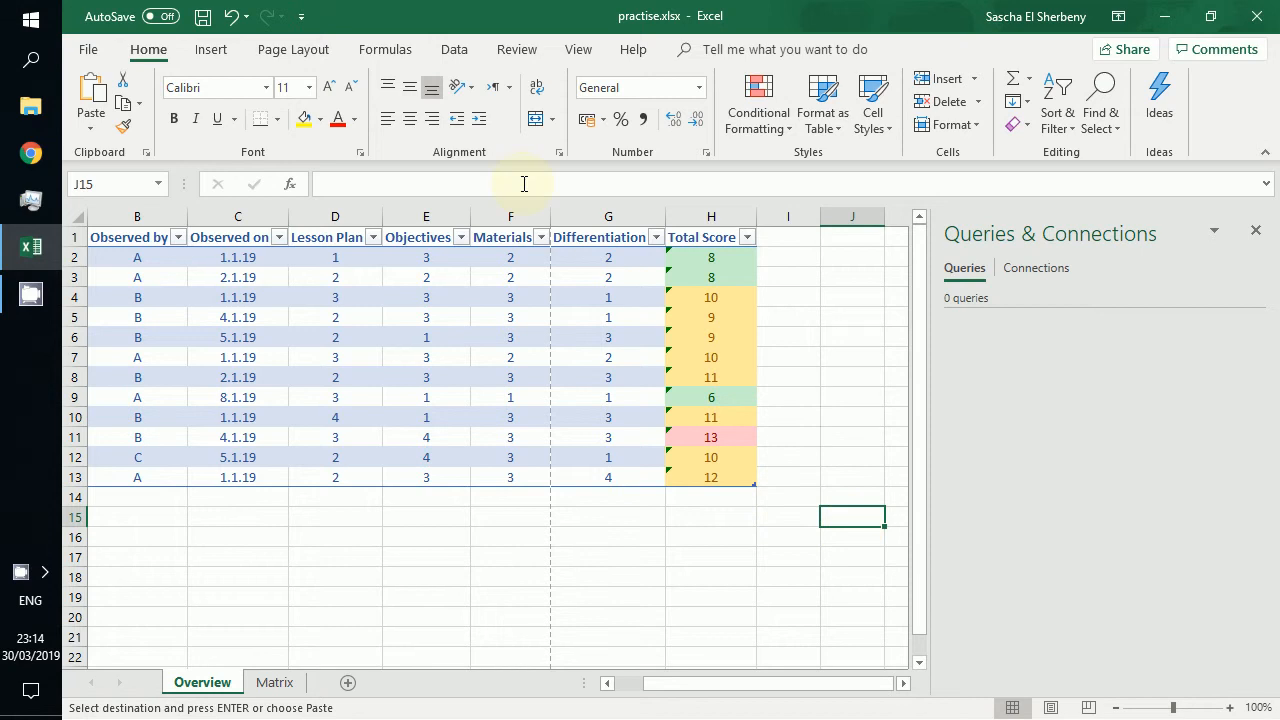
left_click(91, 127)
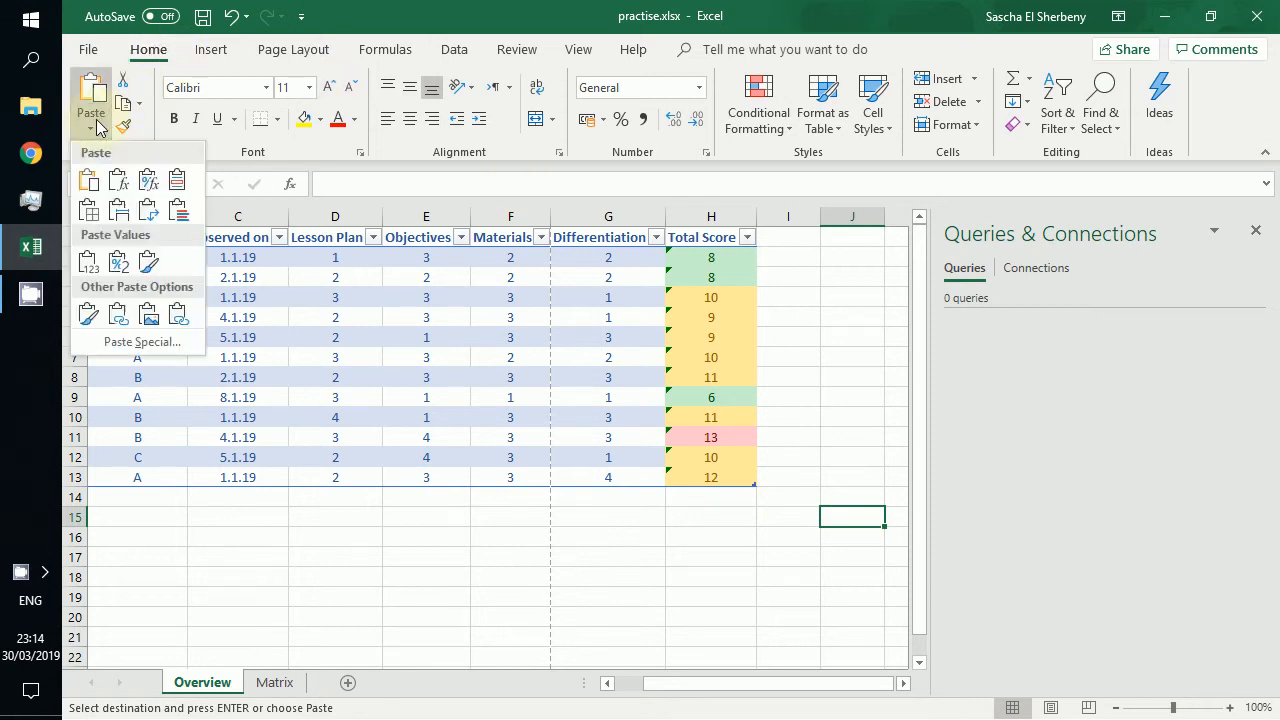
left_click(148, 214)
Step: Compare the transposed matrix's score rows 1 to 4 with Teacher 1's Lesson Plan score
left_click(655, 566)
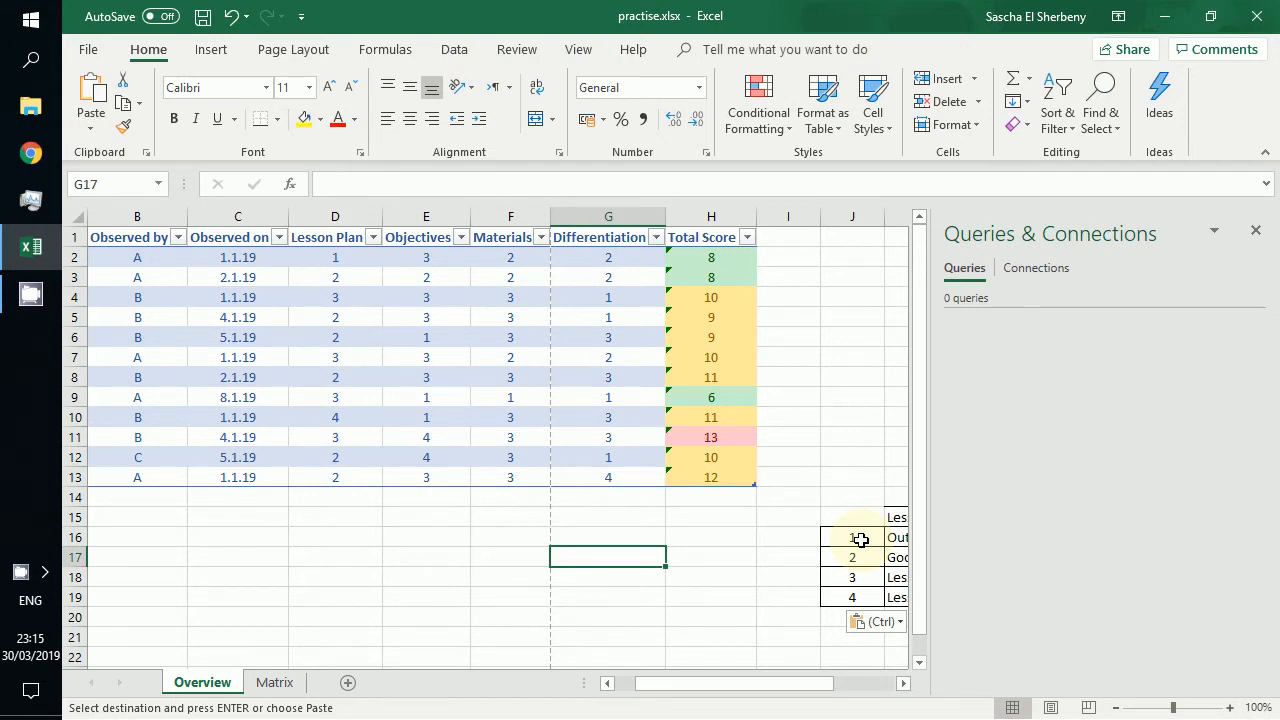
left_click(860, 540)
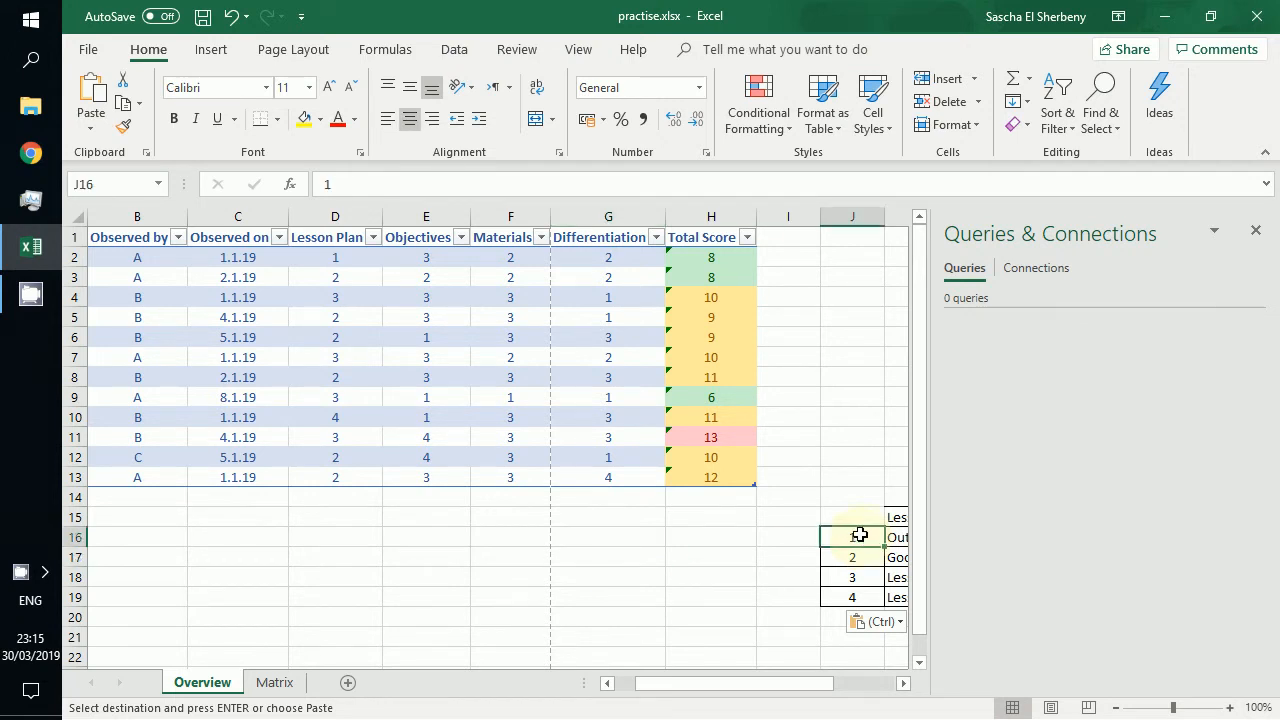
left_click(856, 560)
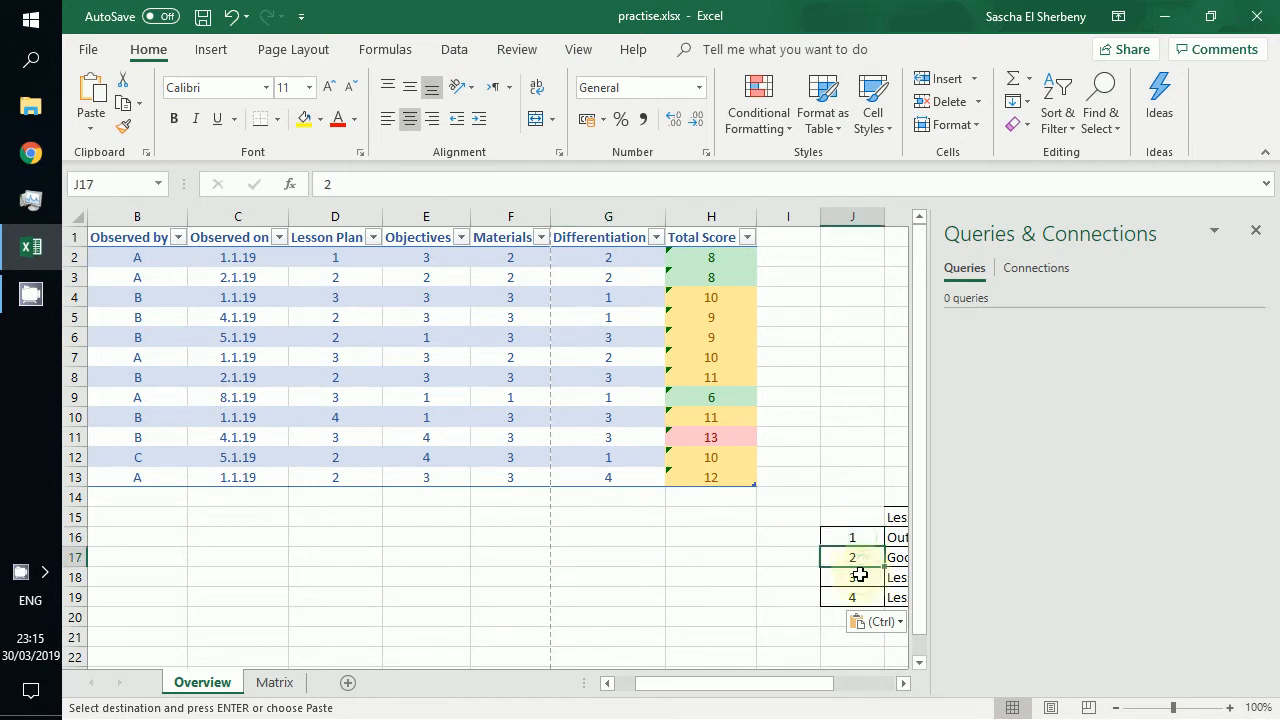
left_click(860, 576)
left_click(856, 595)
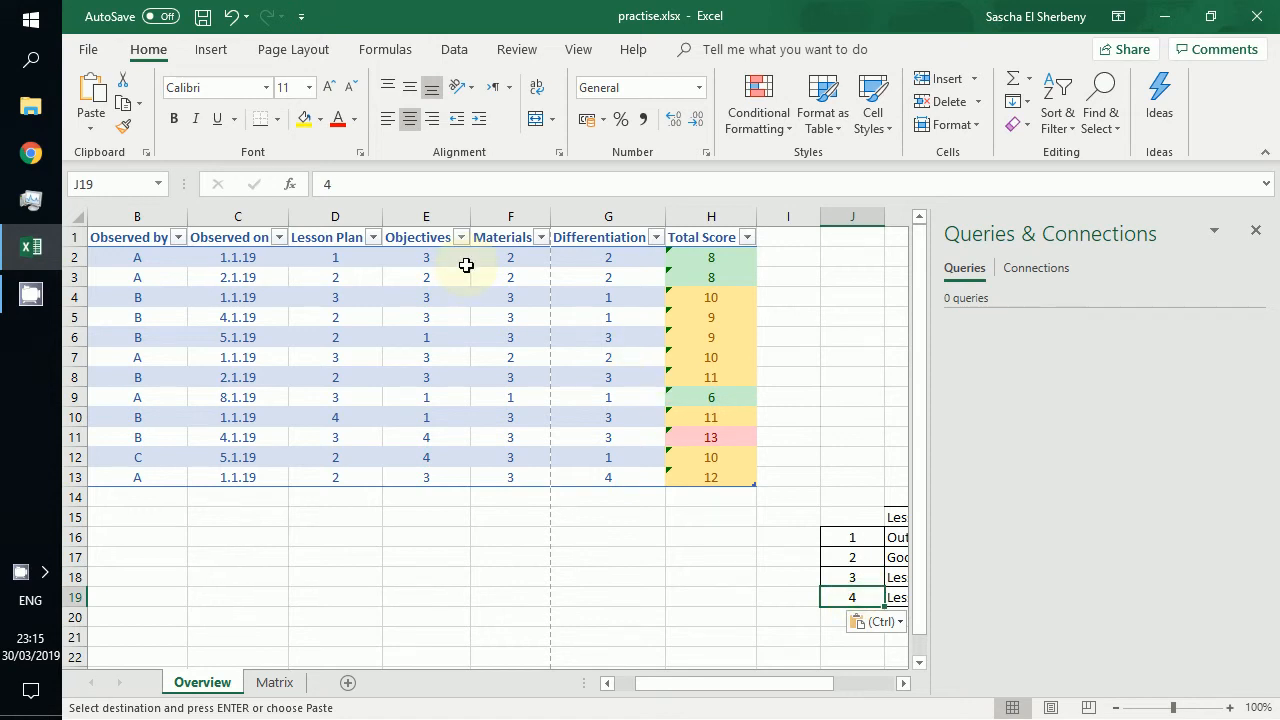
left_click(322, 257)
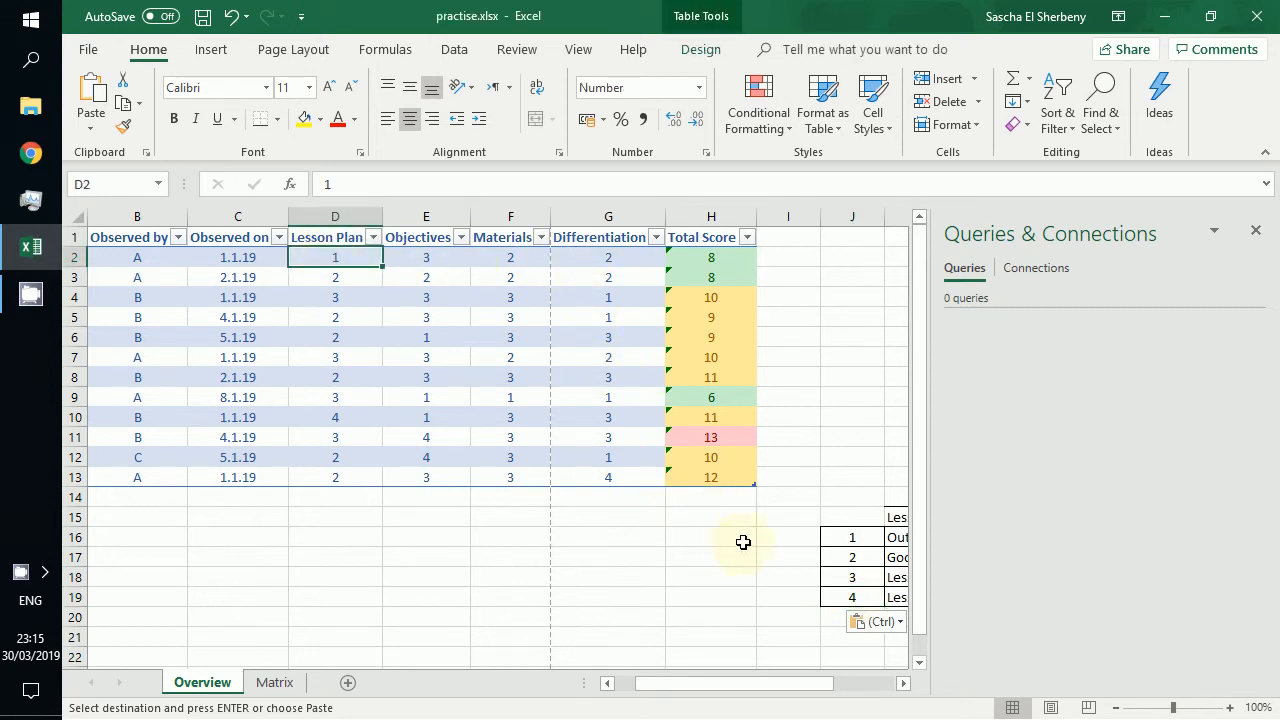
left_click(860, 537)
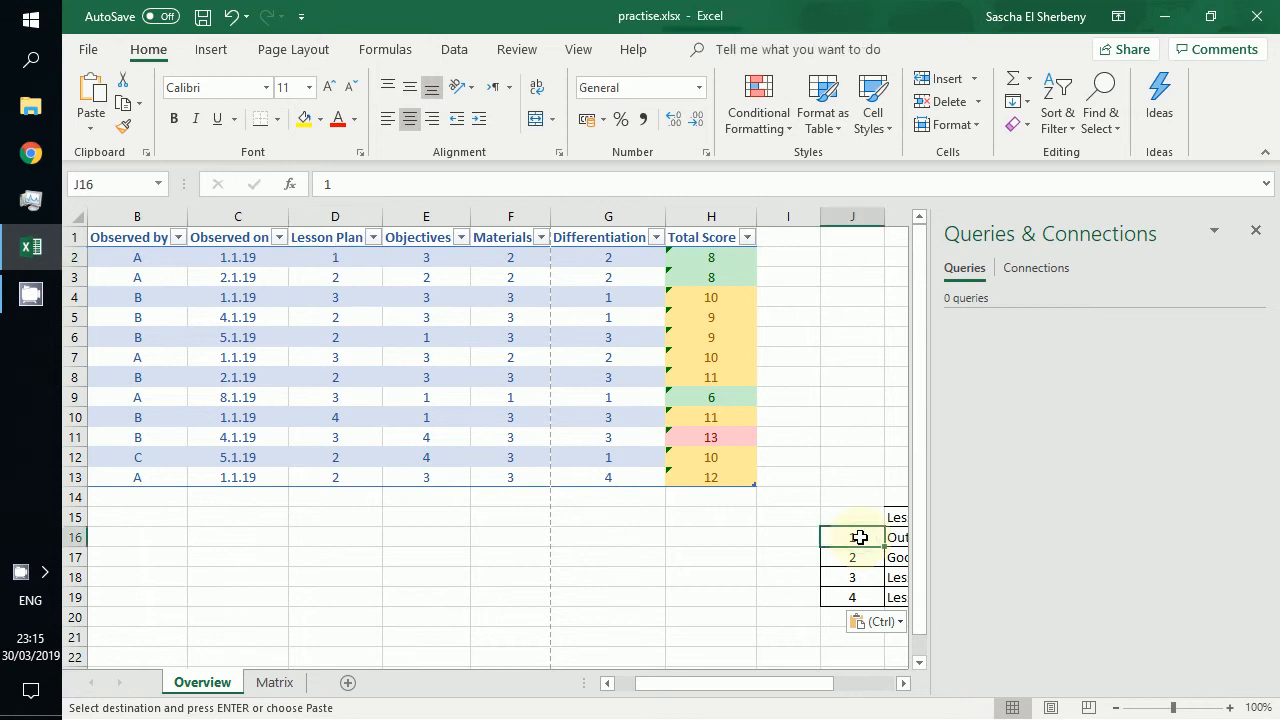
Step: Format the transposed matrix J15:N19 as a table with headers, using Light Blue, Table Style Light 2
left_click(858, 517)
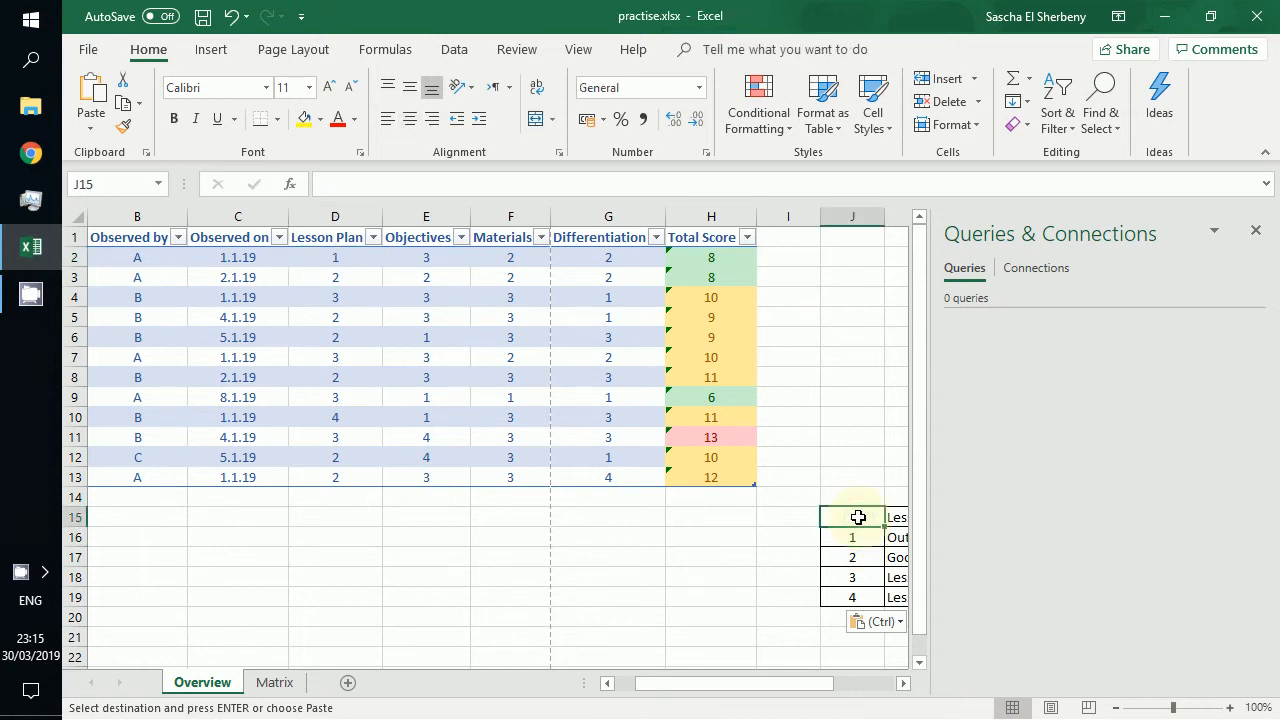
left_click(830, 140)
left_click(857, 190)
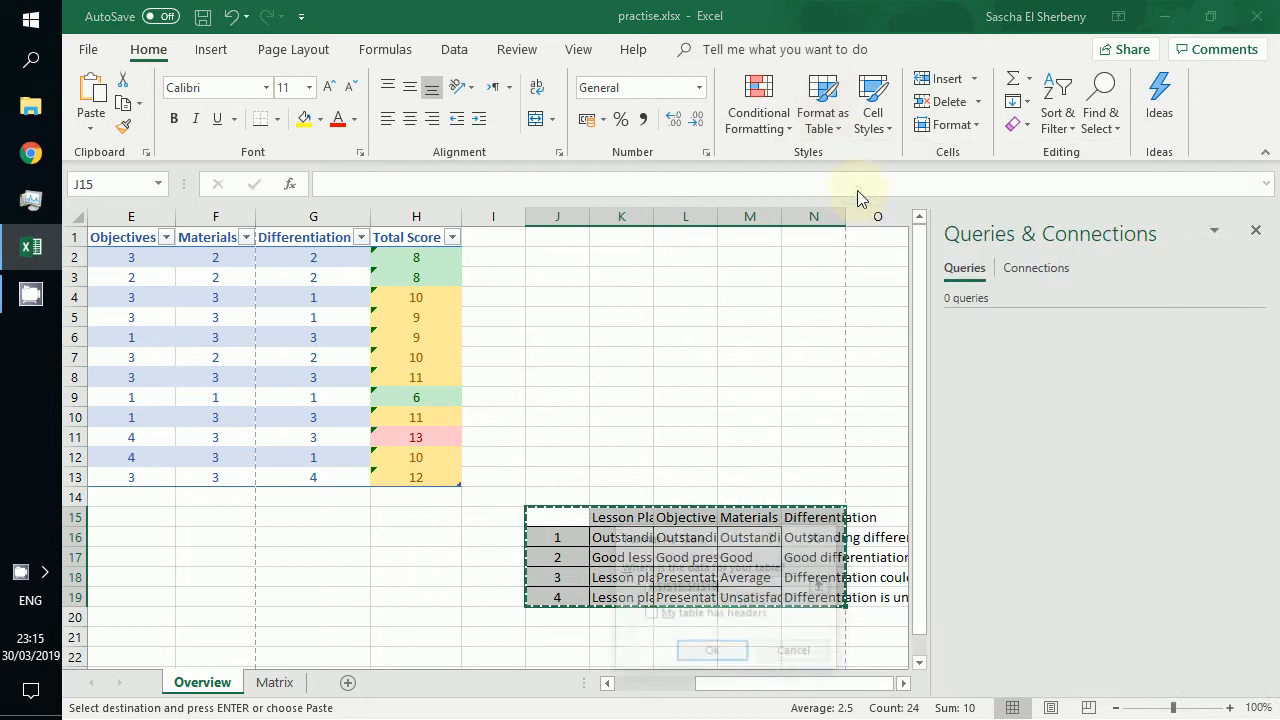
left_click(735, 614)
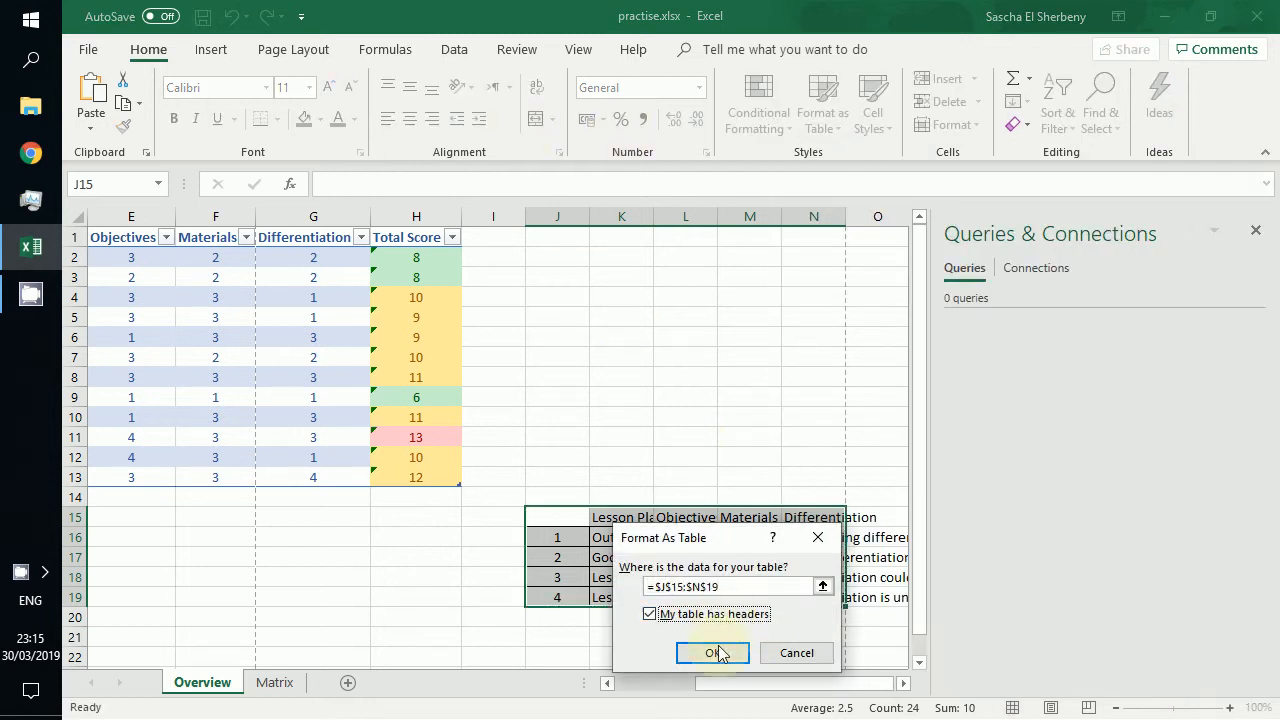
left_click(714, 653)
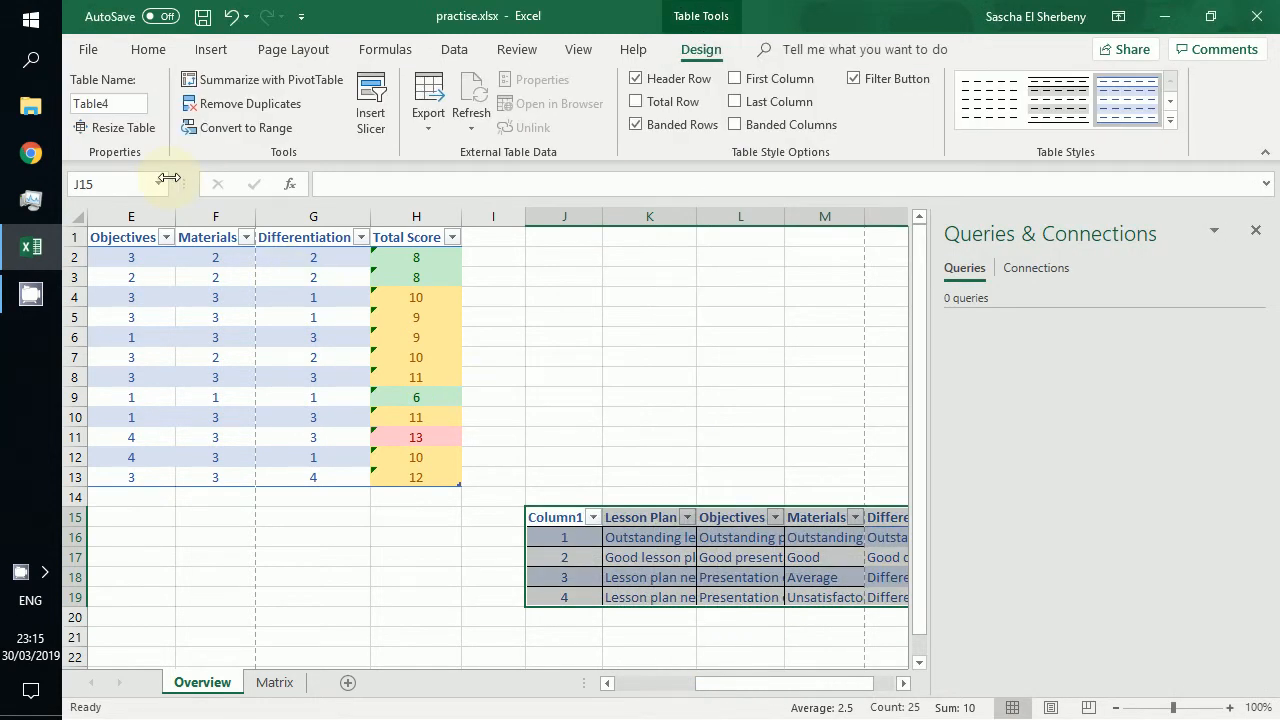
Step: Rename the transposed matrix's table as Matrix
left_click(105, 103)
left_click_drag(107, 103, 149, 115)
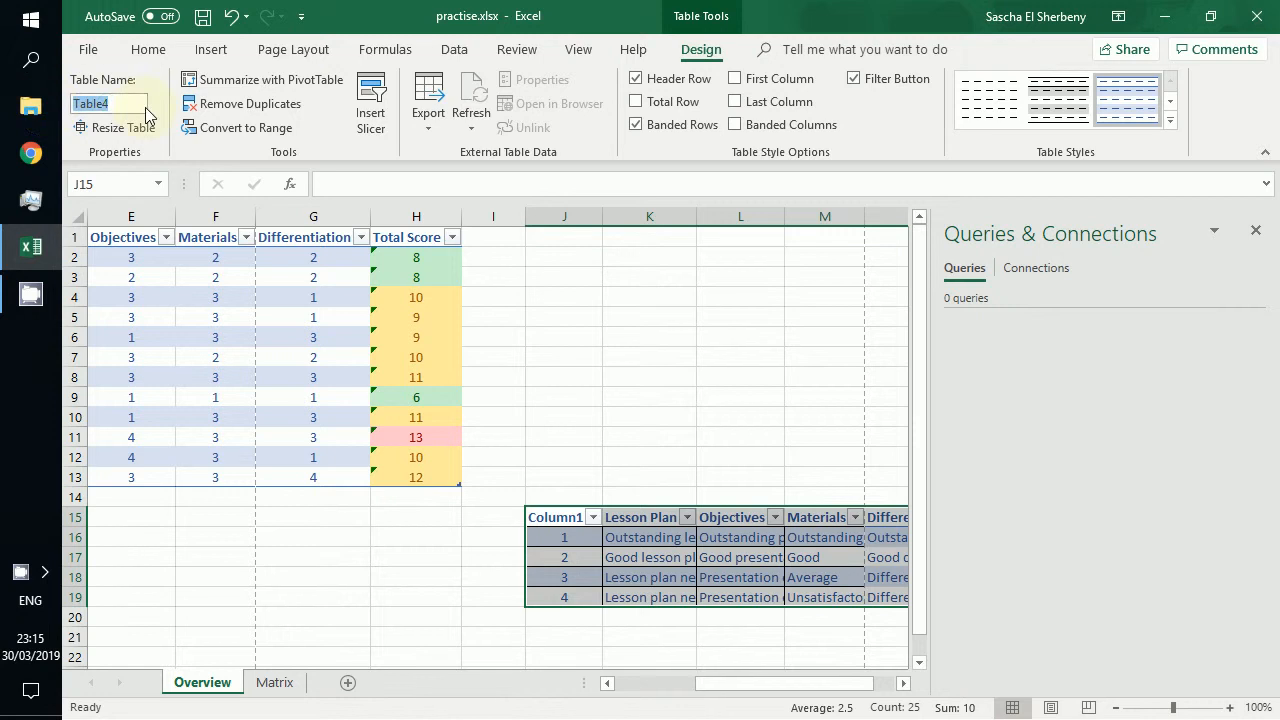
type("Matrix")
key("Return")
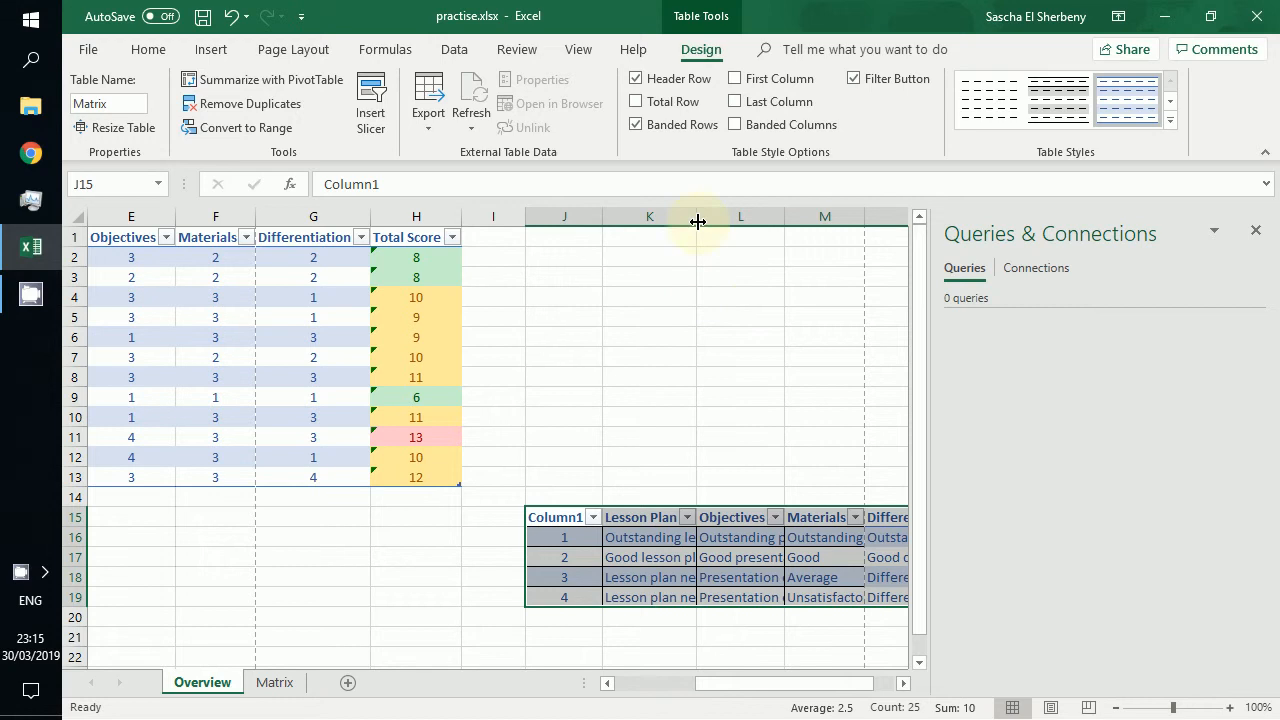
Step: Wrap the text in the Matrix table's description cells K16:N19
left_click(675, 535)
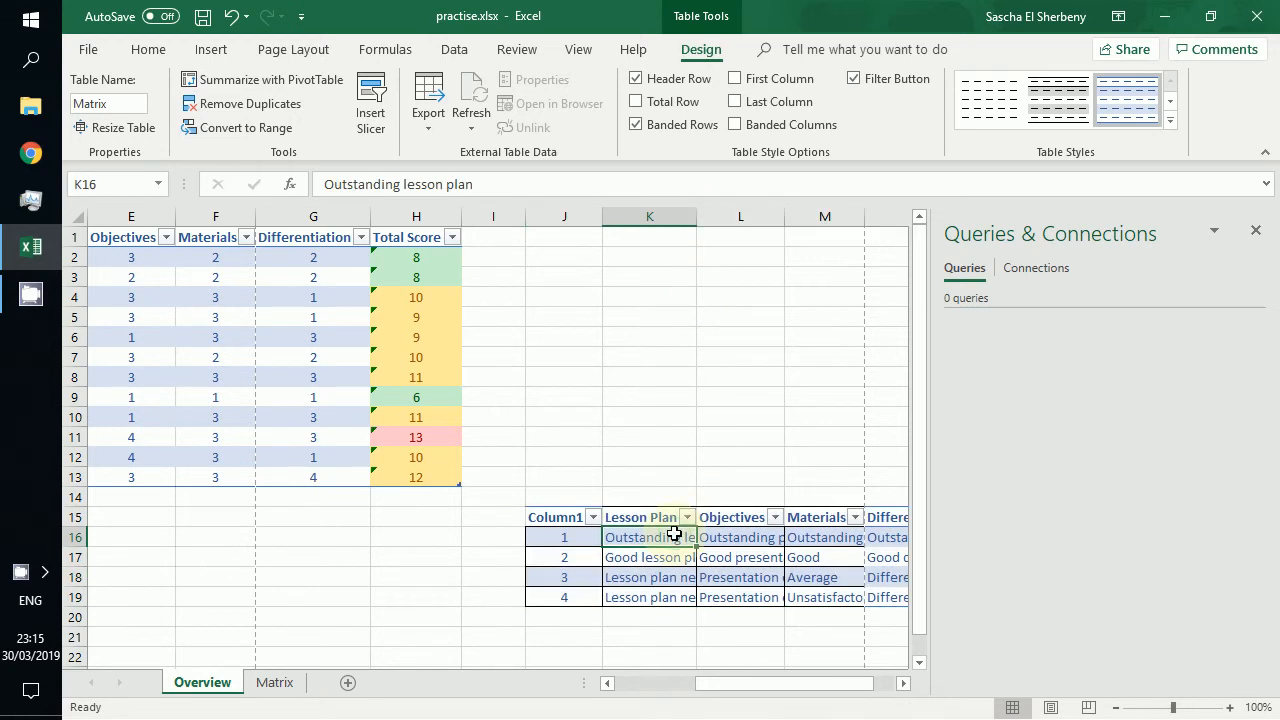
left_click_drag(675, 535, 871, 600)
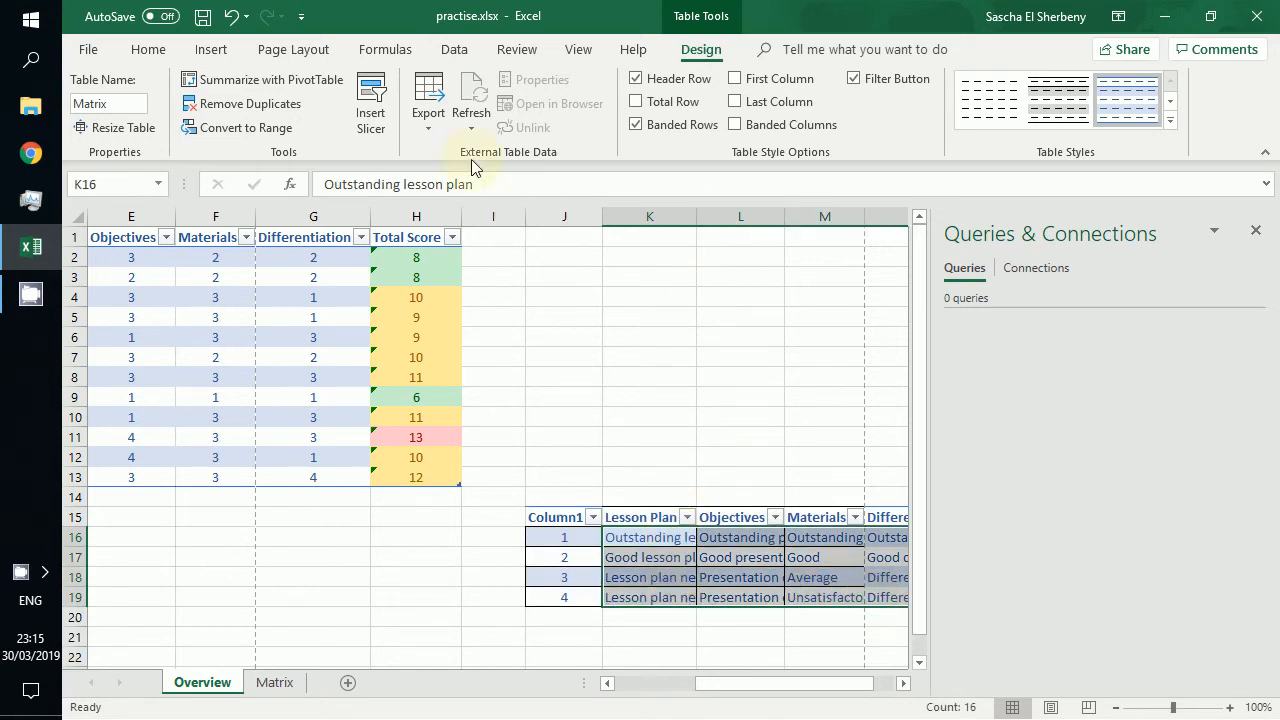
left_click(148, 49)
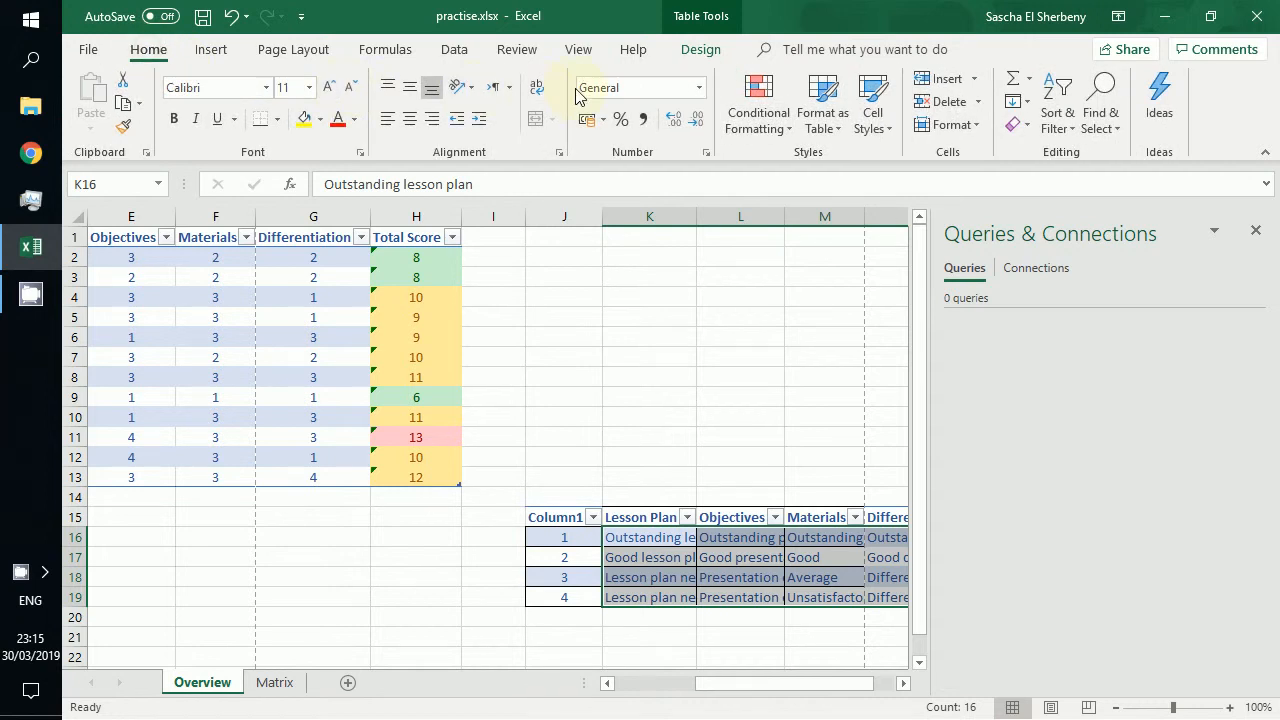
left_click(538, 88)
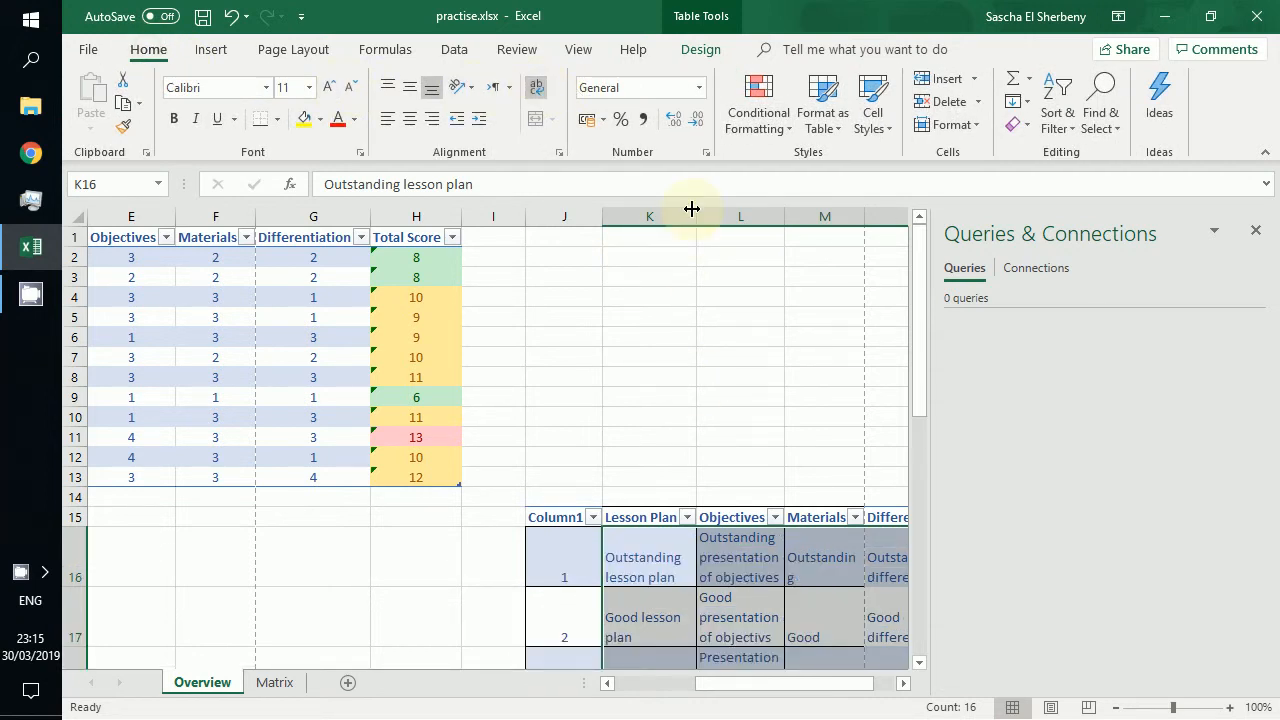
Step: Widen the Matrix table's Lesson Plan, Objectives, Materials and Differentiation columns, closing Queries & Connections to make room
left_click_drag(696, 216, 756, 212)
left_click_drag(845, 215, 896, 216)
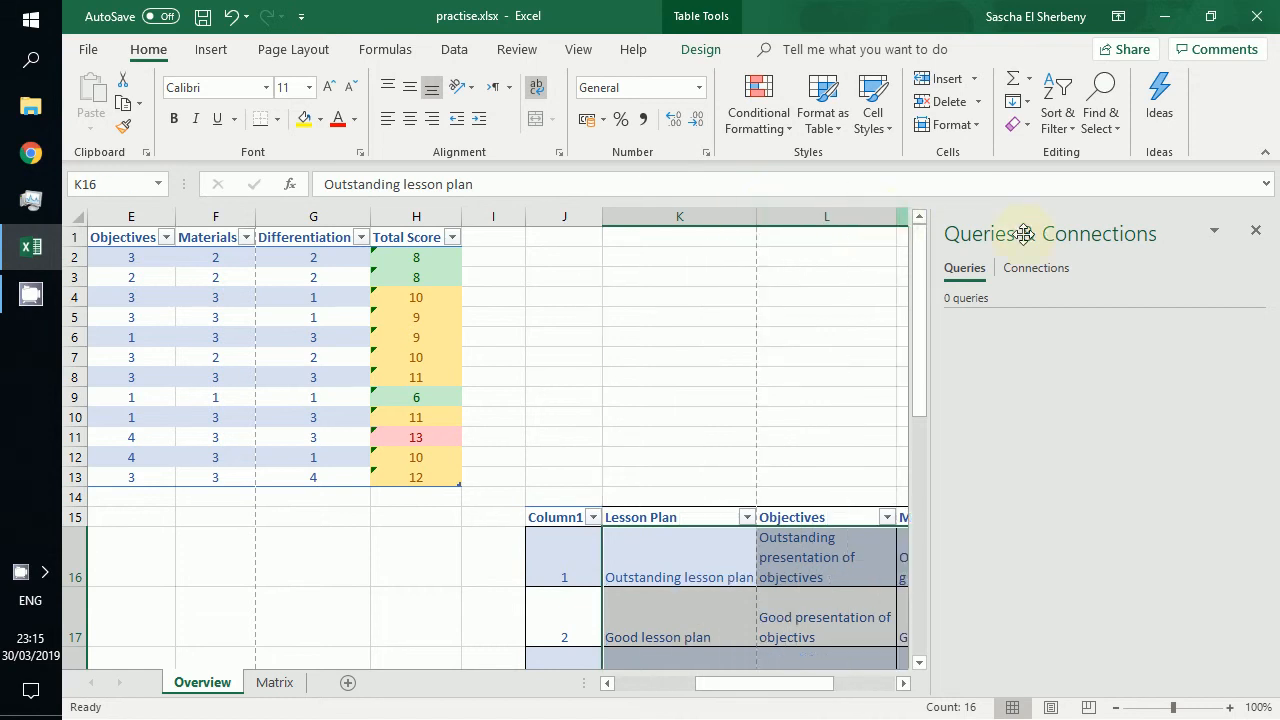
left_click(1256, 231)
left_click_drag(897, 216, 917, 214)
left_click_drag(997, 214, 1035, 214)
left_click_drag(1156, 218, 1188, 216)
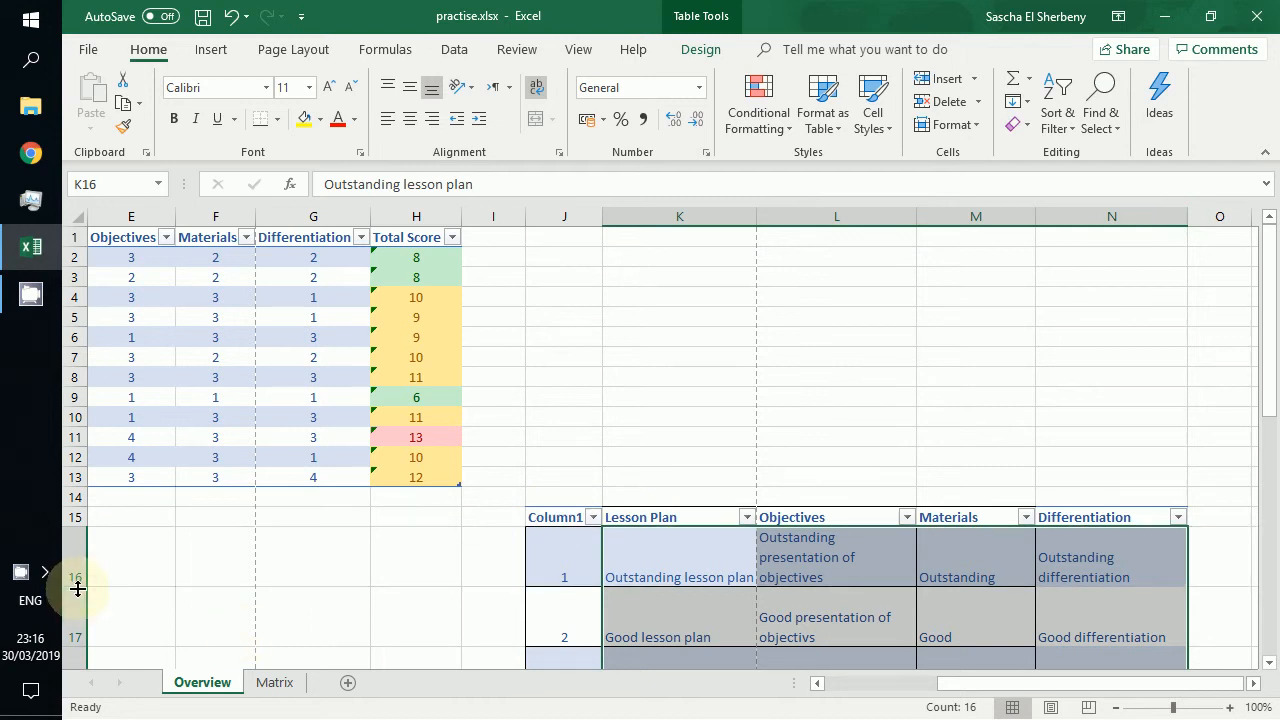
scroll(466, 560, "down", 1)
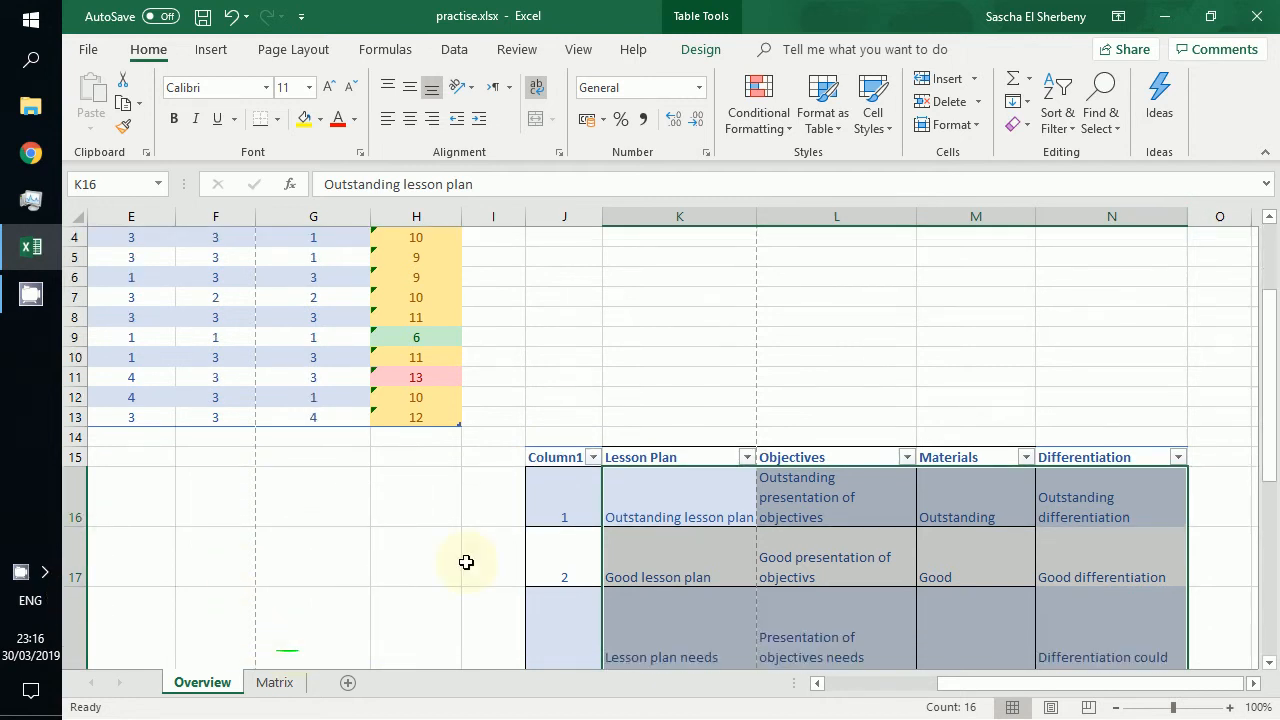
left_click(466, 560)
scroll(523, 514, "down", 2)
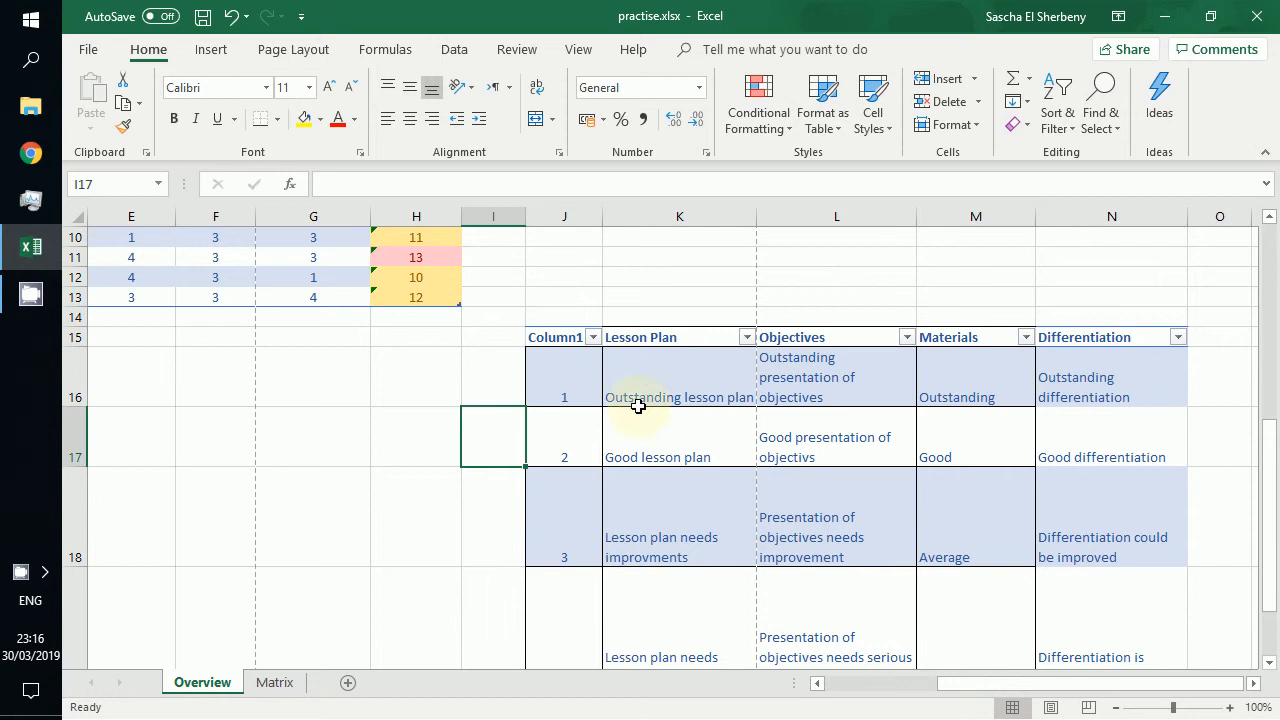
left_click_drag(916, 215, 948, 215)
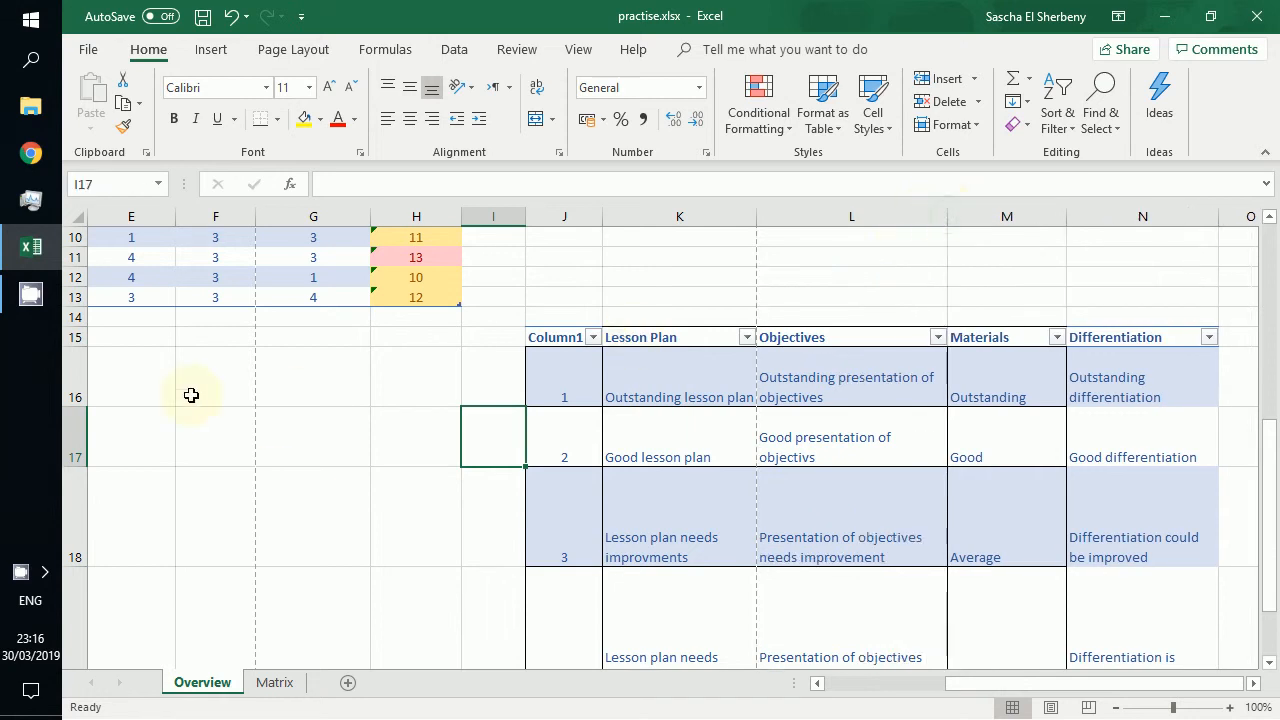
Step: Autofit the heights of rows 16 to 19 to the wrapped text of the Matrix table
double_click(73, 405)
double_click(79, 549)
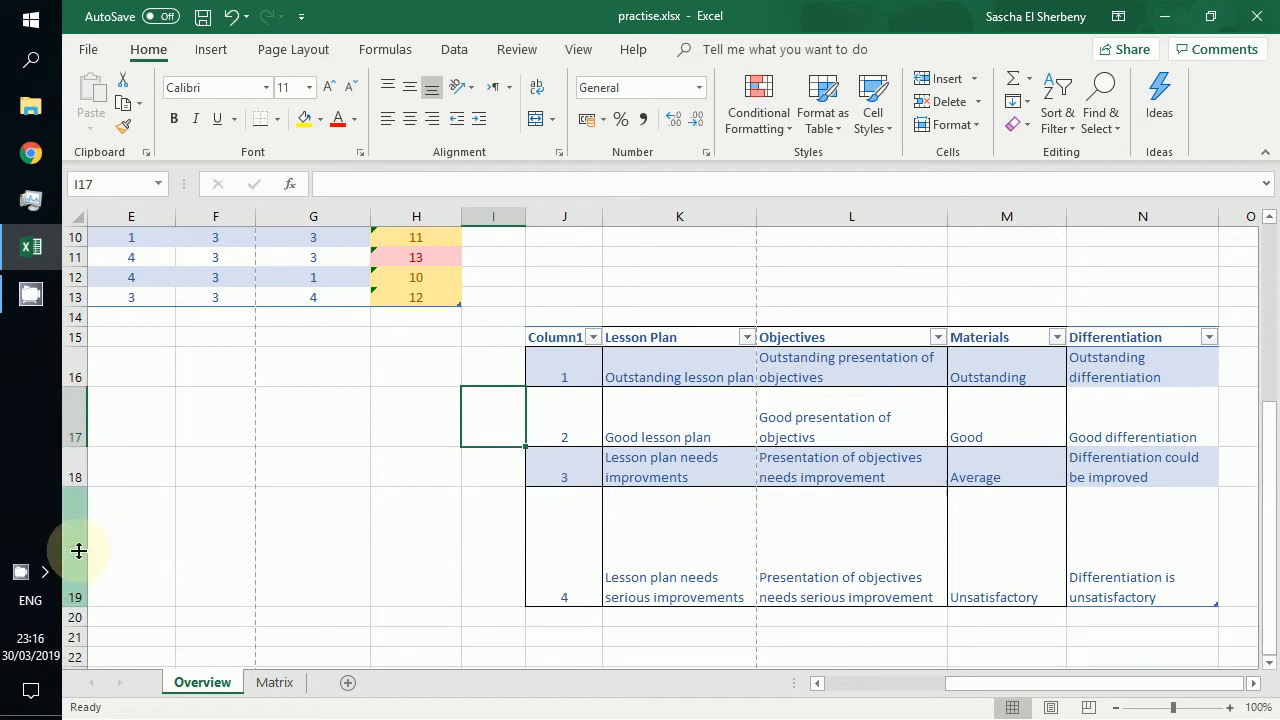
double_click(79, 609)
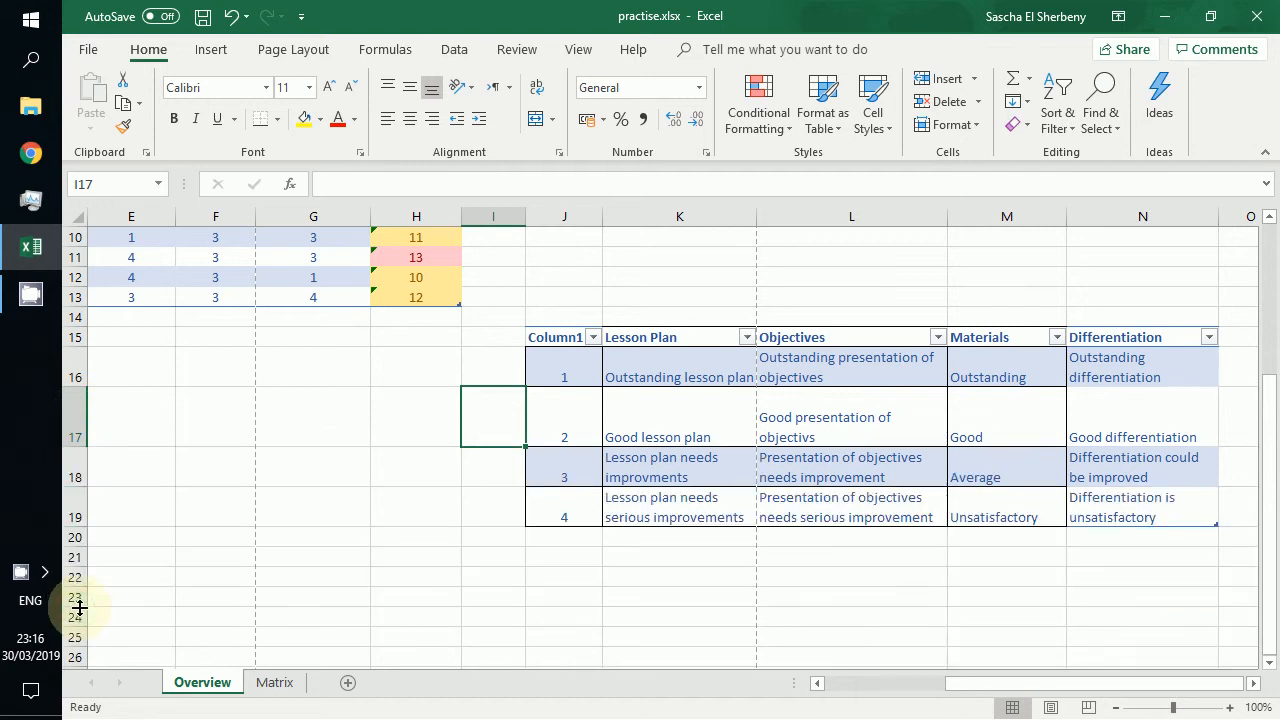
double_click(77, 446)
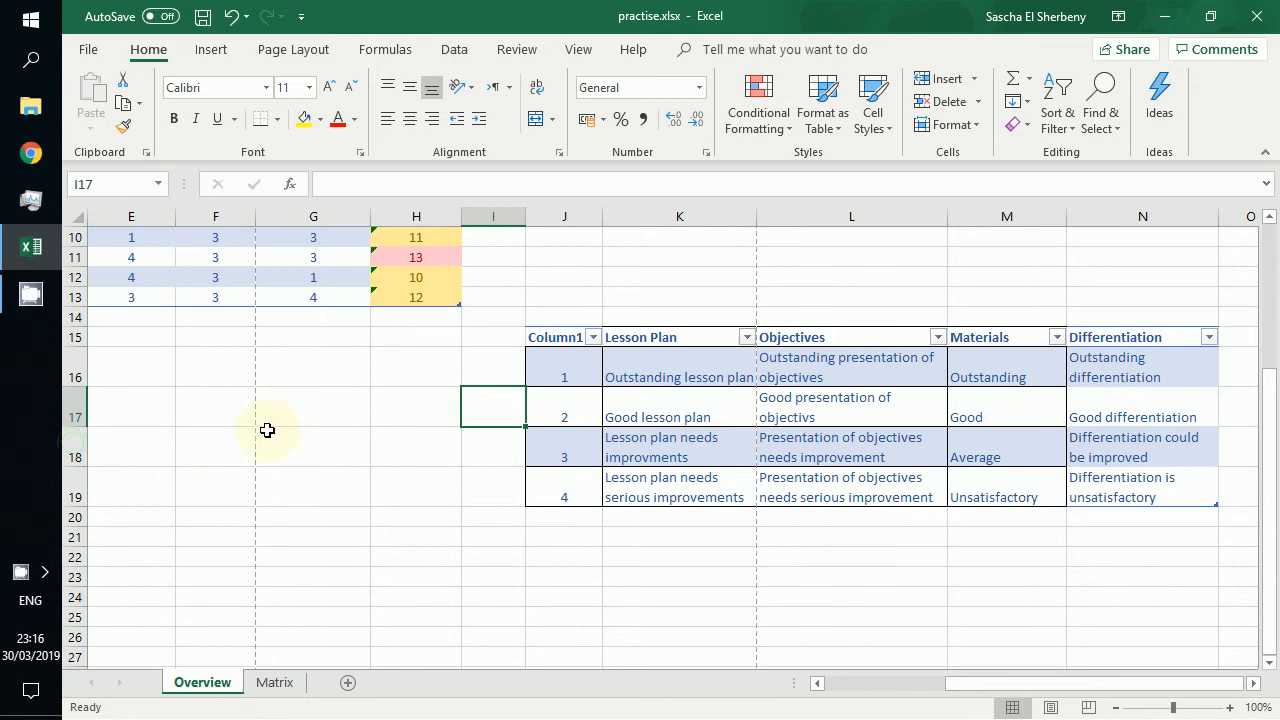
left_click(604, 395)
Step: Create a Power Query query from the teacher scores table that starts at cell A1
left_click(438, 366)
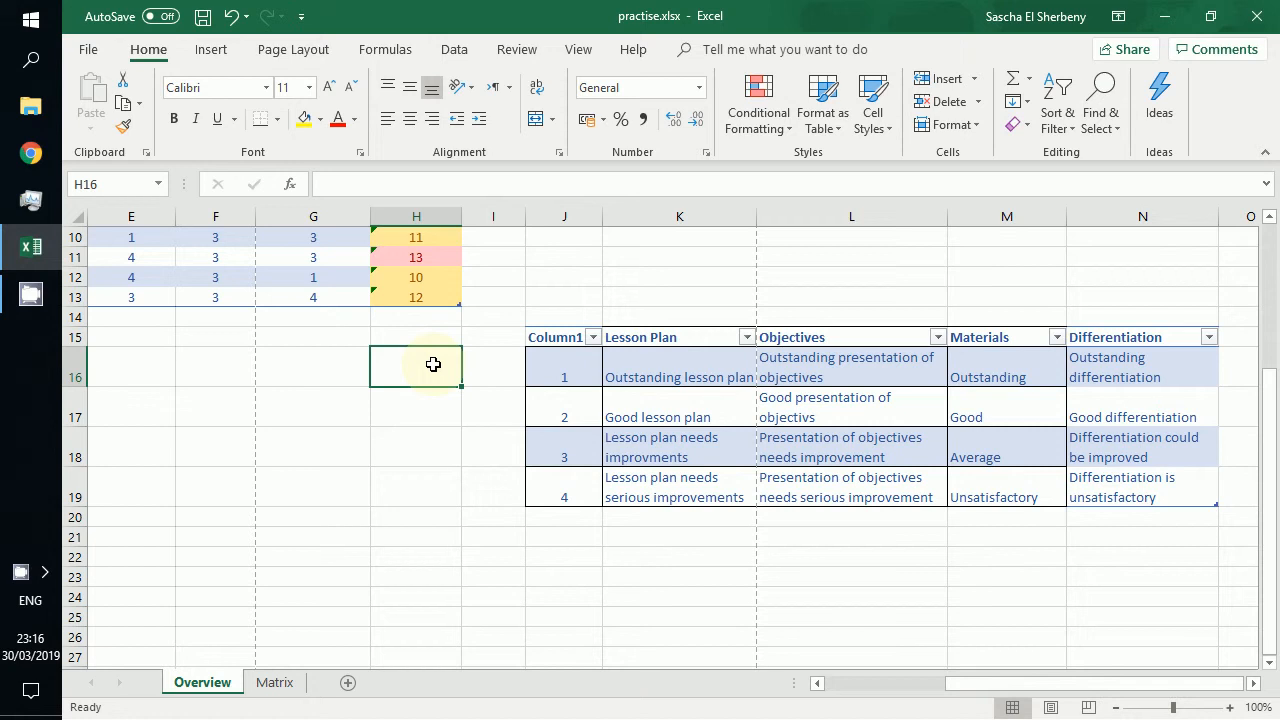
key("Left")
key("Up")
key("Up")
key("Up")
key("Up")
key("Up")
key("Left")
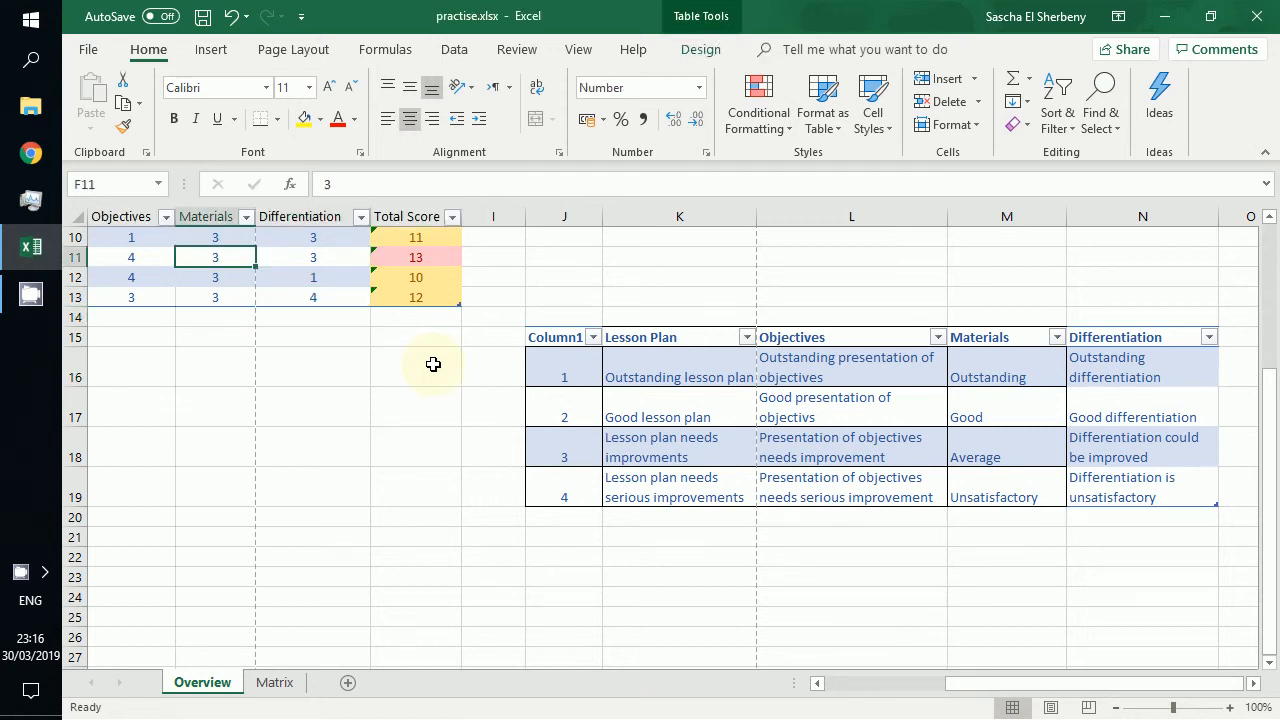
key("Left")
key("Left")
key("Left")
key("Left")
key("Left")
key("Up")
key("Up")
key("Up")
key("Up")
key("Up")
key("Up")
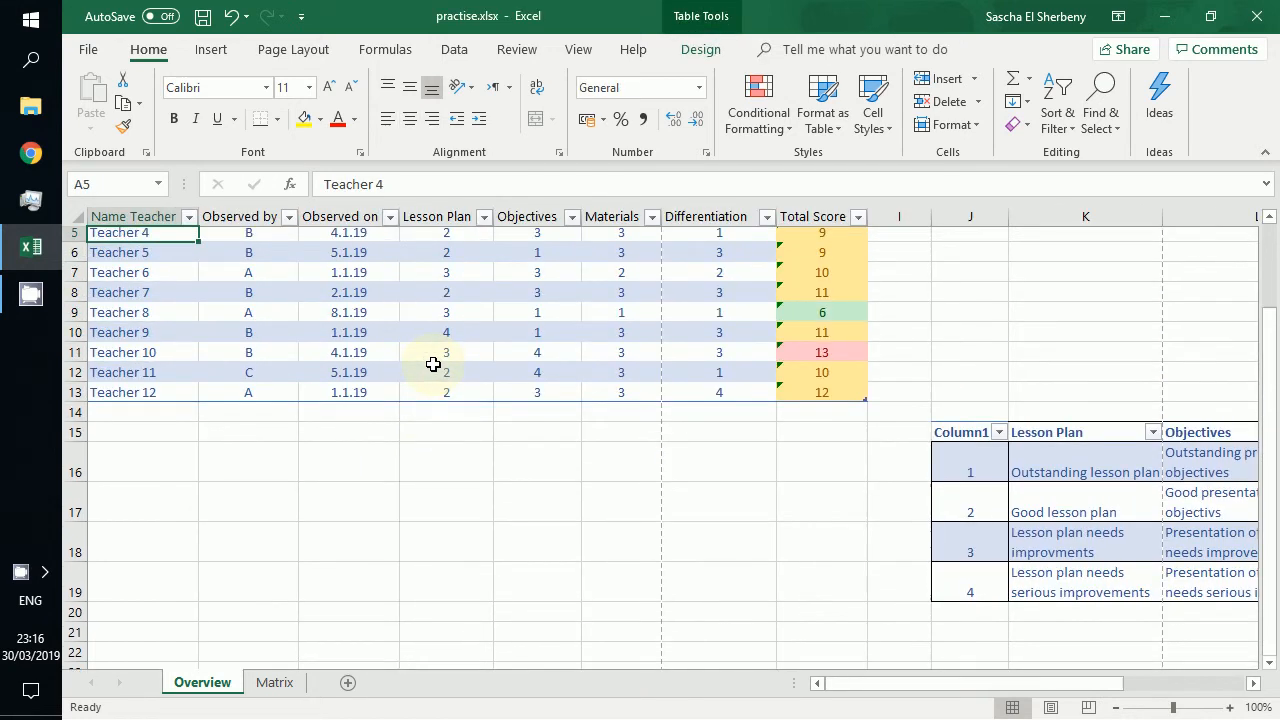
key("Up")
key("Up")
key("Up")
key("Up")
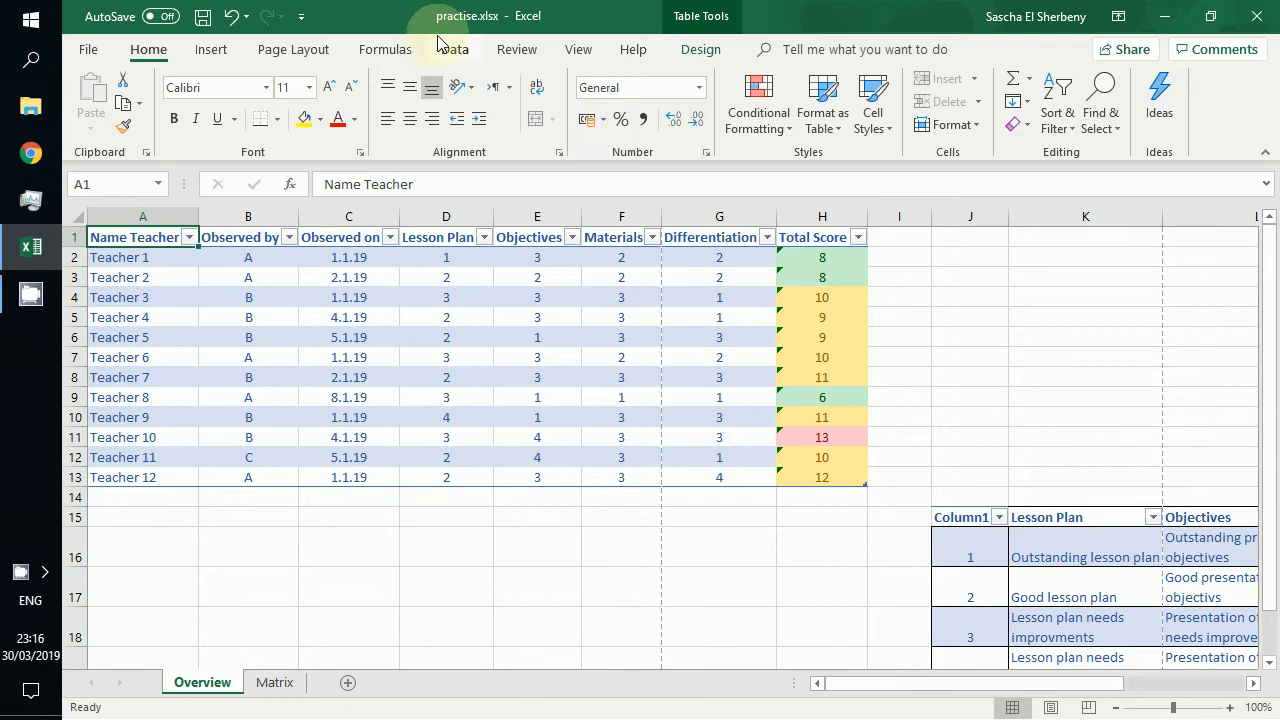
left_click(452, 49)
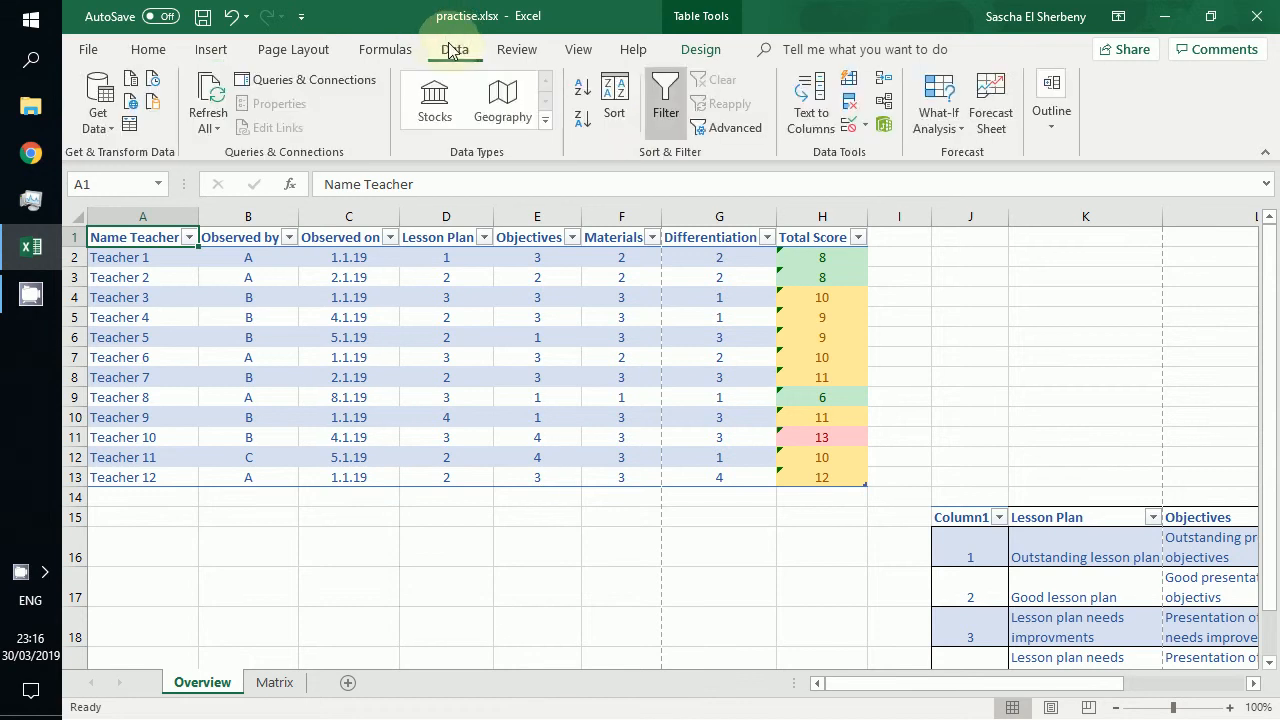
left_click(97, 131)
mouse_move(205, 328)
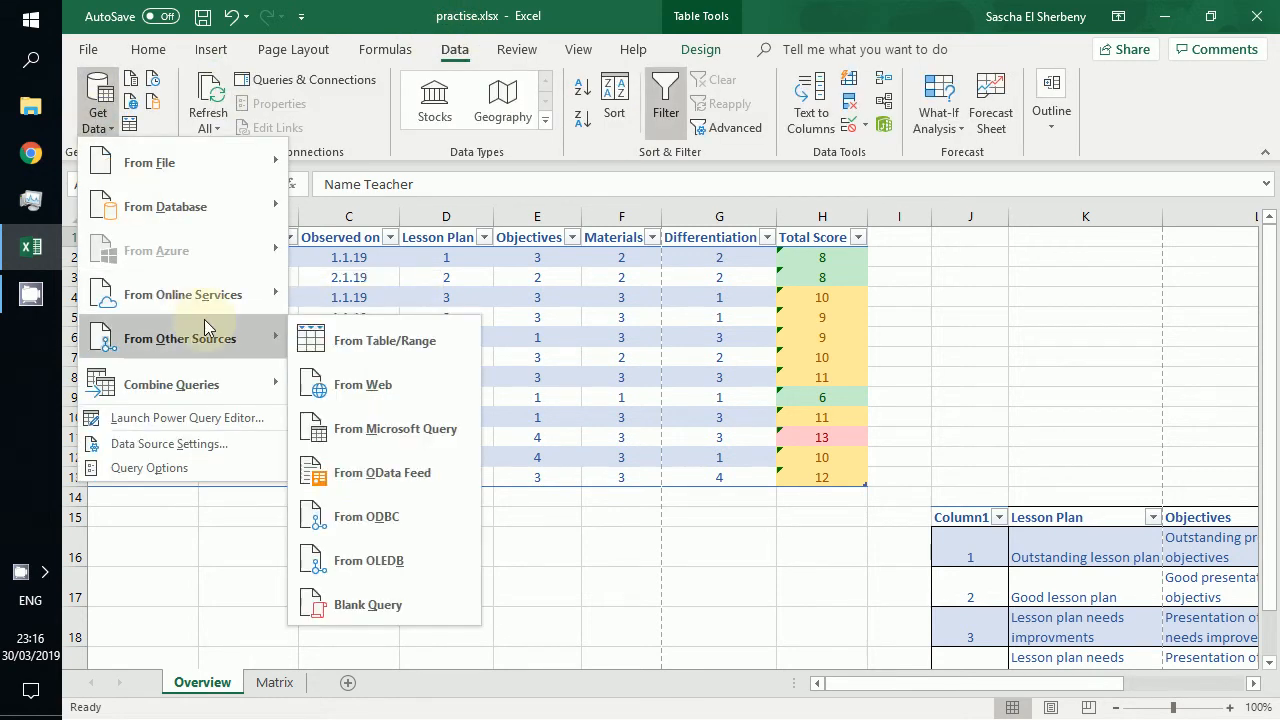
left_click(407, 347)
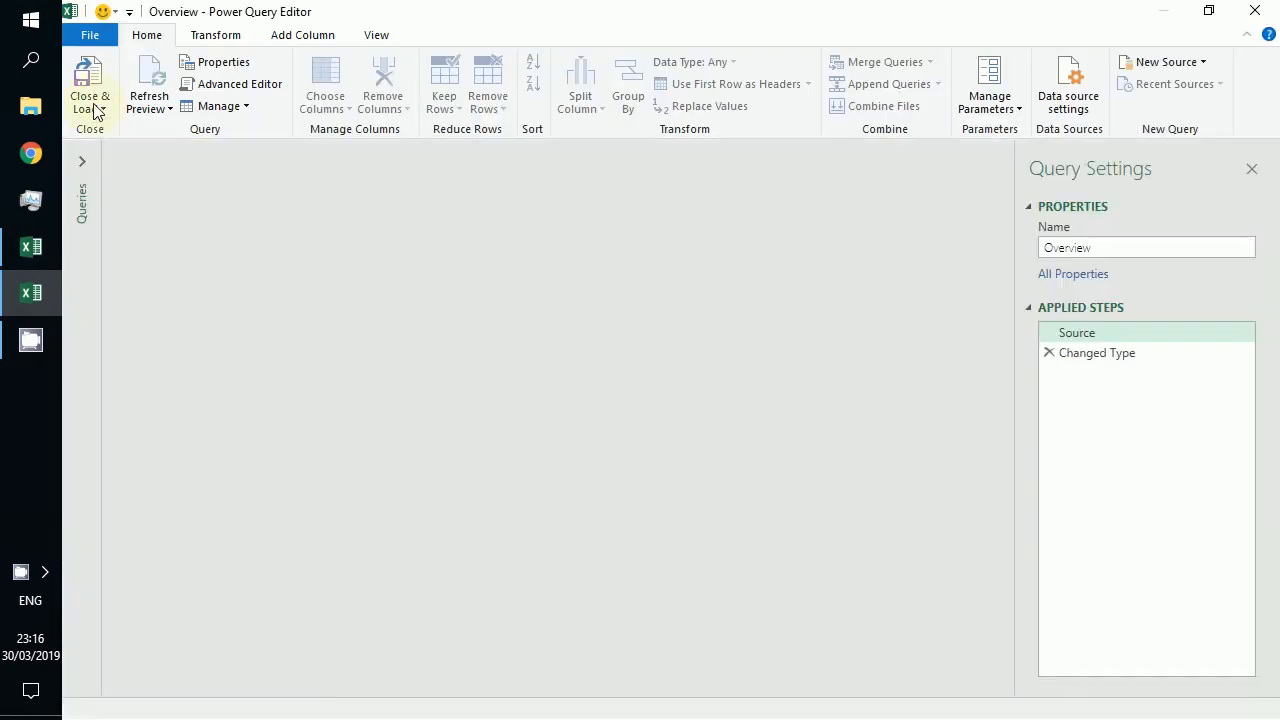
Step: Close and load the Overview query with Only Create Connection
left_click(96, 108)
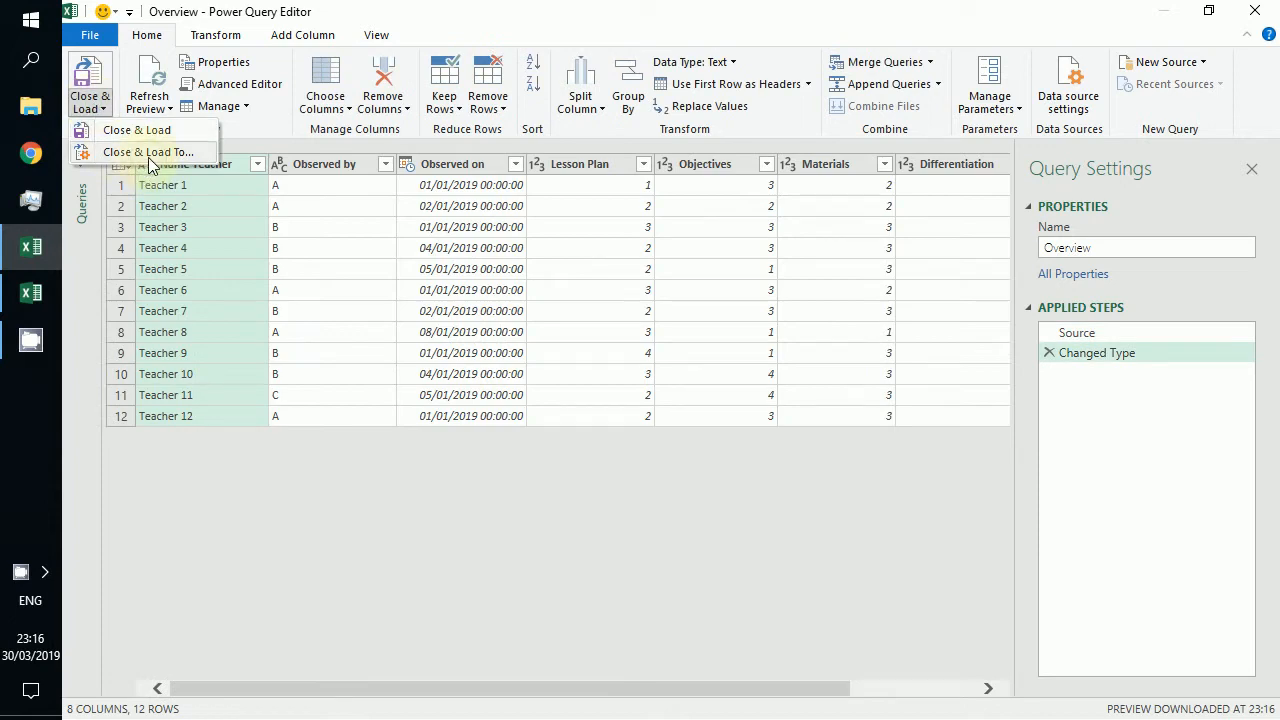
left_click(149, 155)
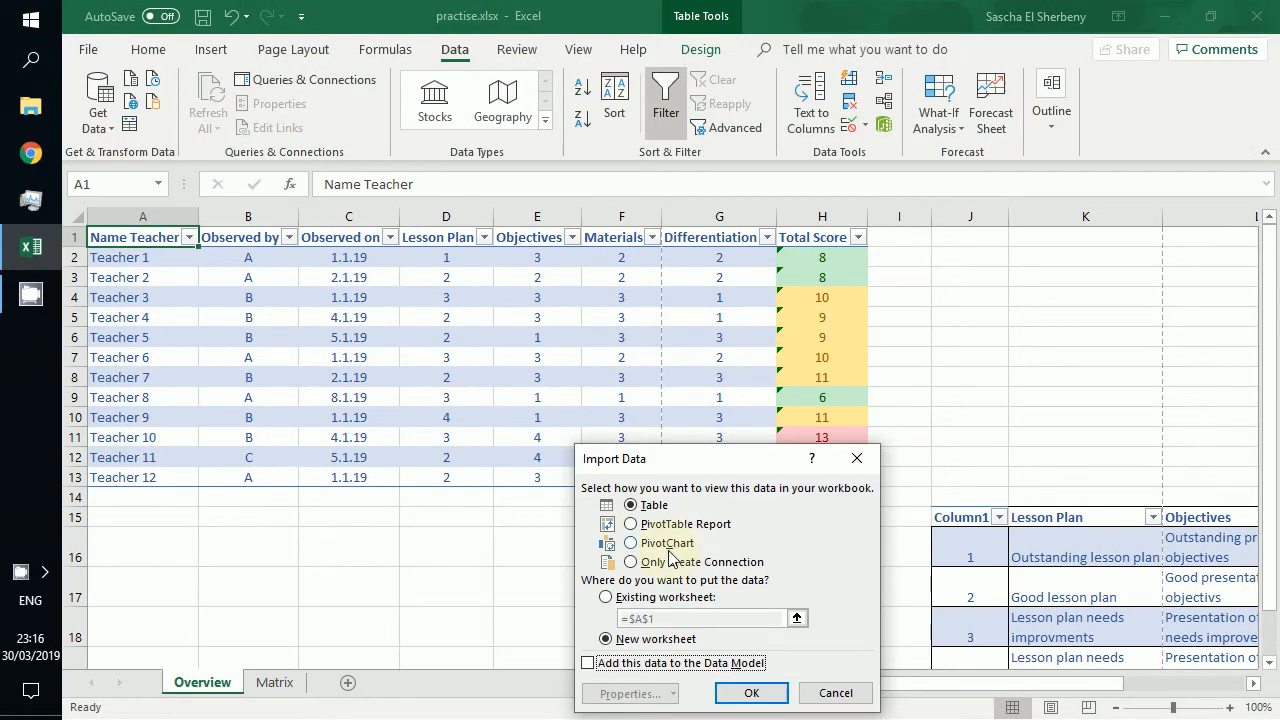
left_click(668, 562)
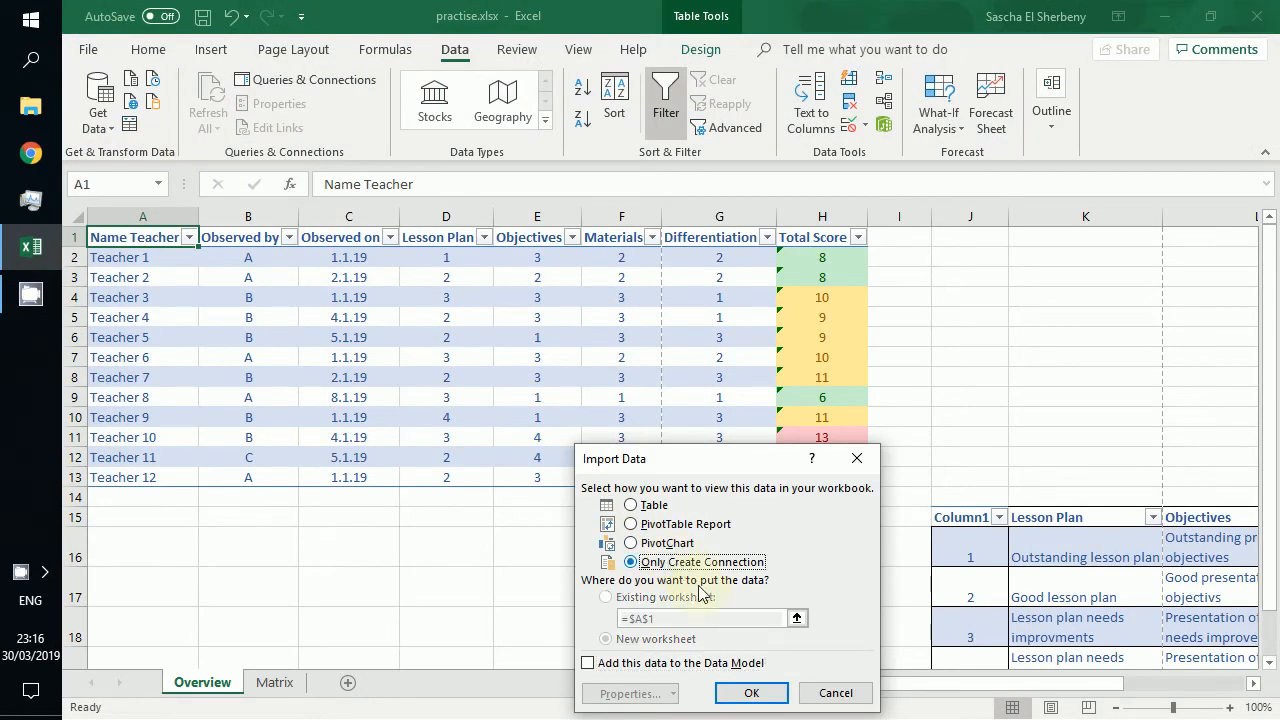
left_click(752, 693)
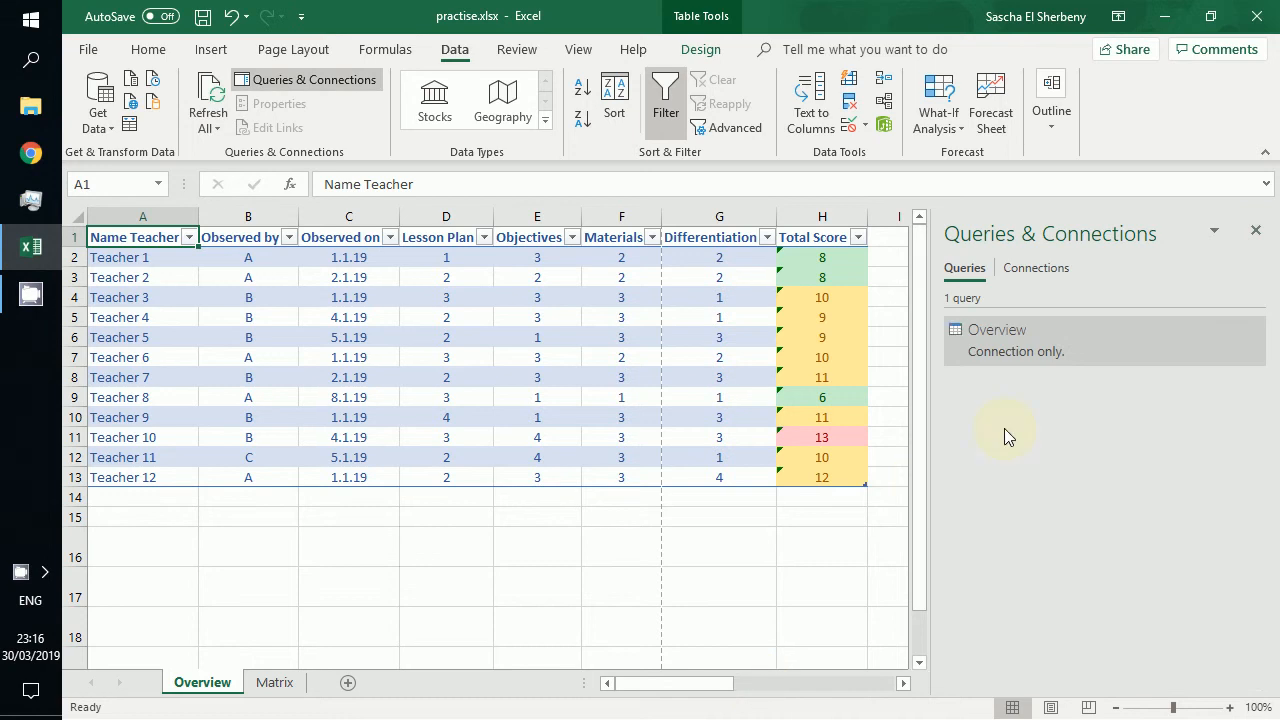
mouse_move(1037, 328)
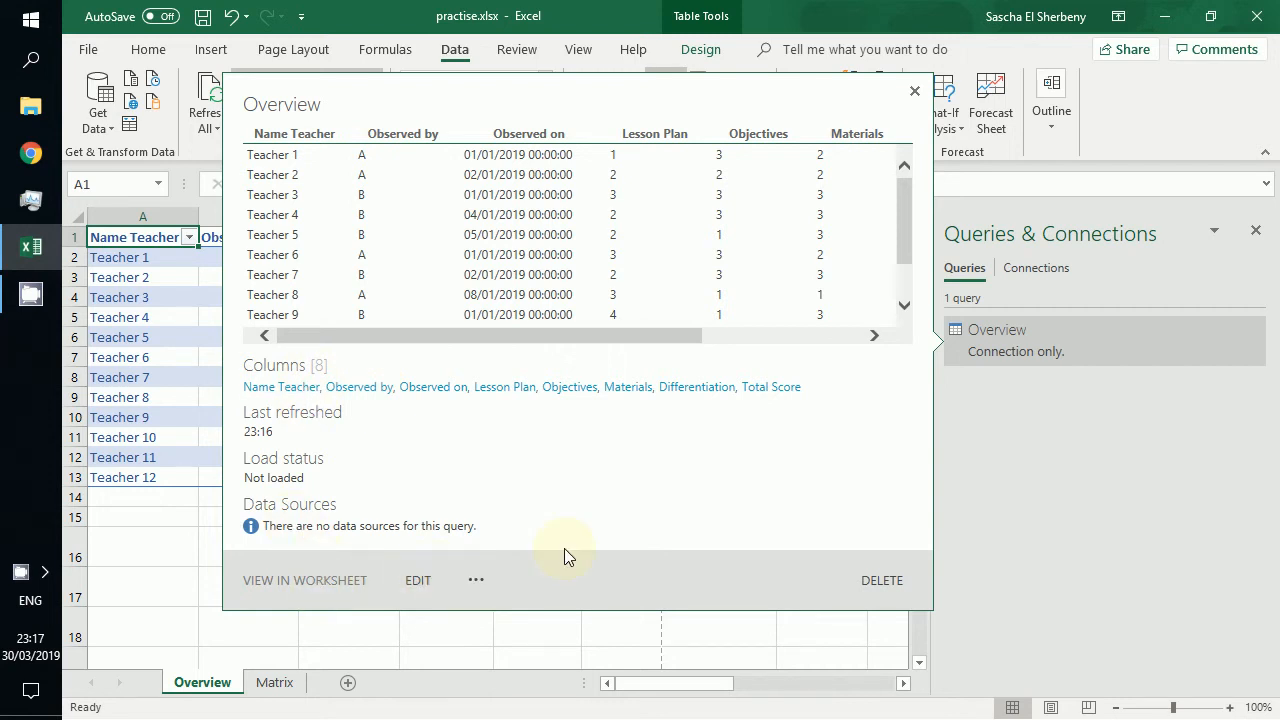
left_click(770, 632)
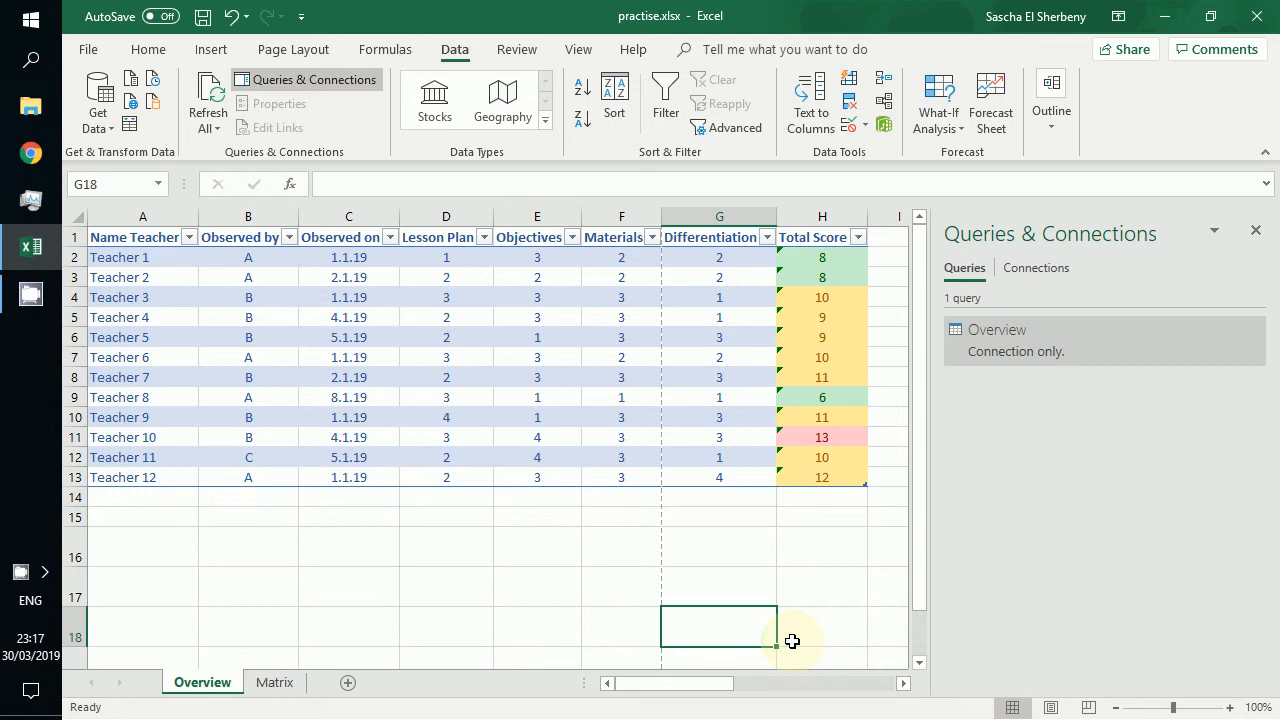
Step: Create a Power Query query from the Matrix table that starts at cell J15
key("ctrl+Right")
key("ctrl+Down")
key("ctrl+Up")
key("ctrl+Left")
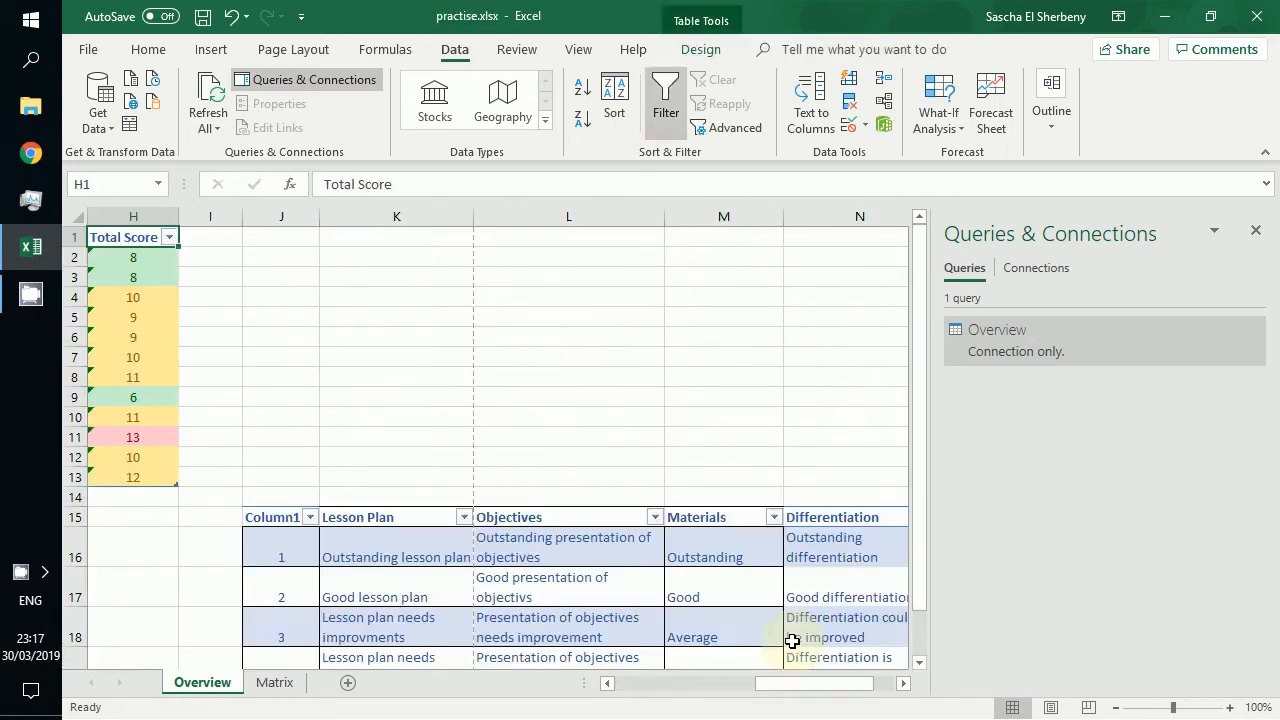
key("Right")
key("Right")
key("ctrl+Down")
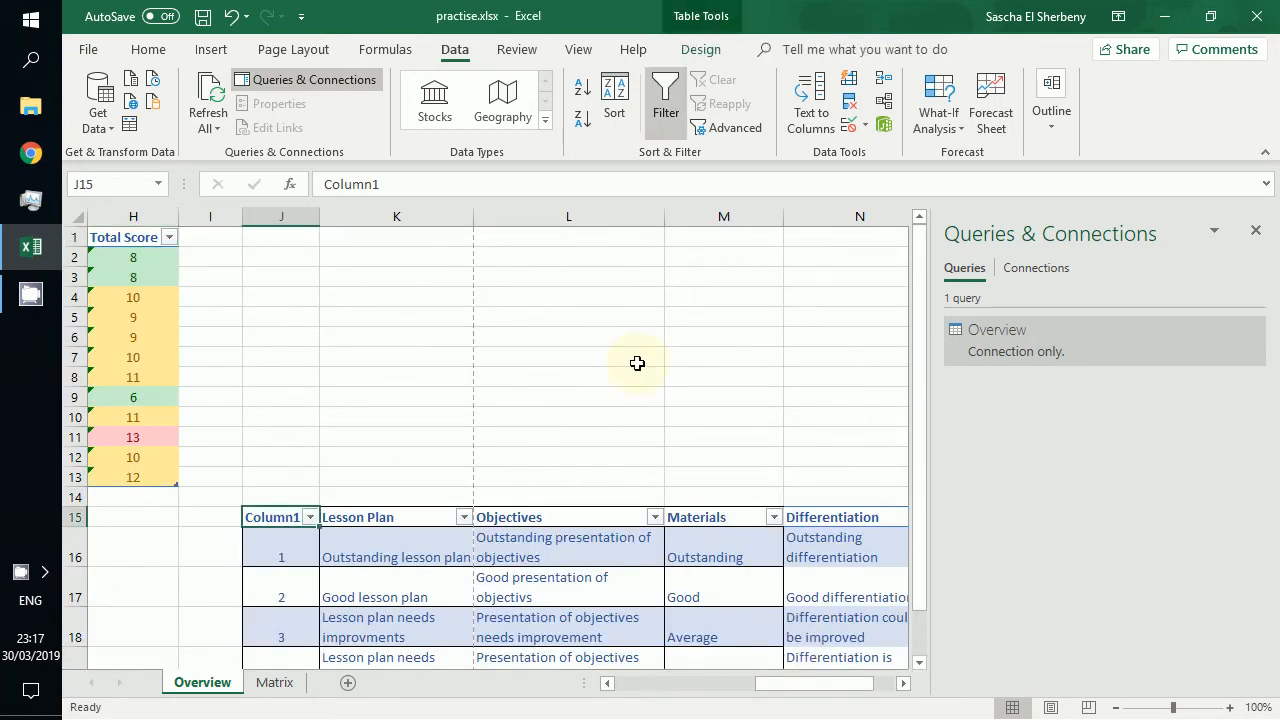
left_click(132, 130)
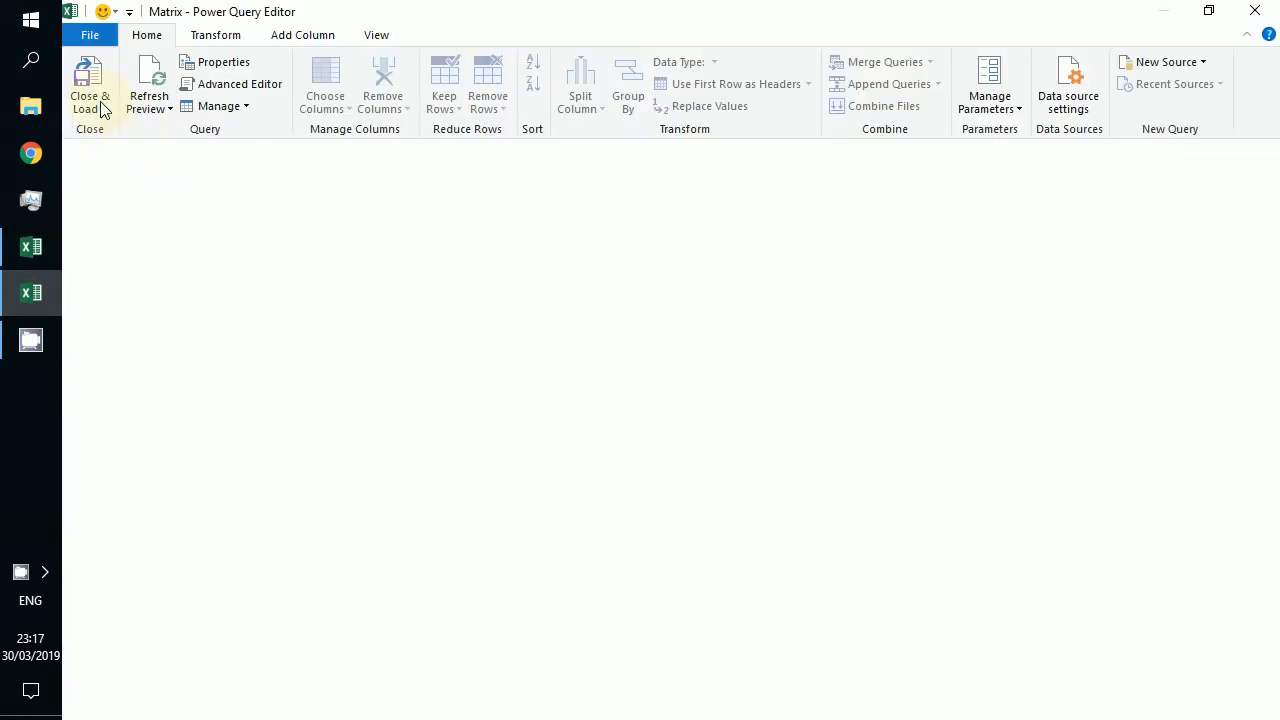
Step: Close and load the Matrix query with Only Create Connection
left_click(102, 108)
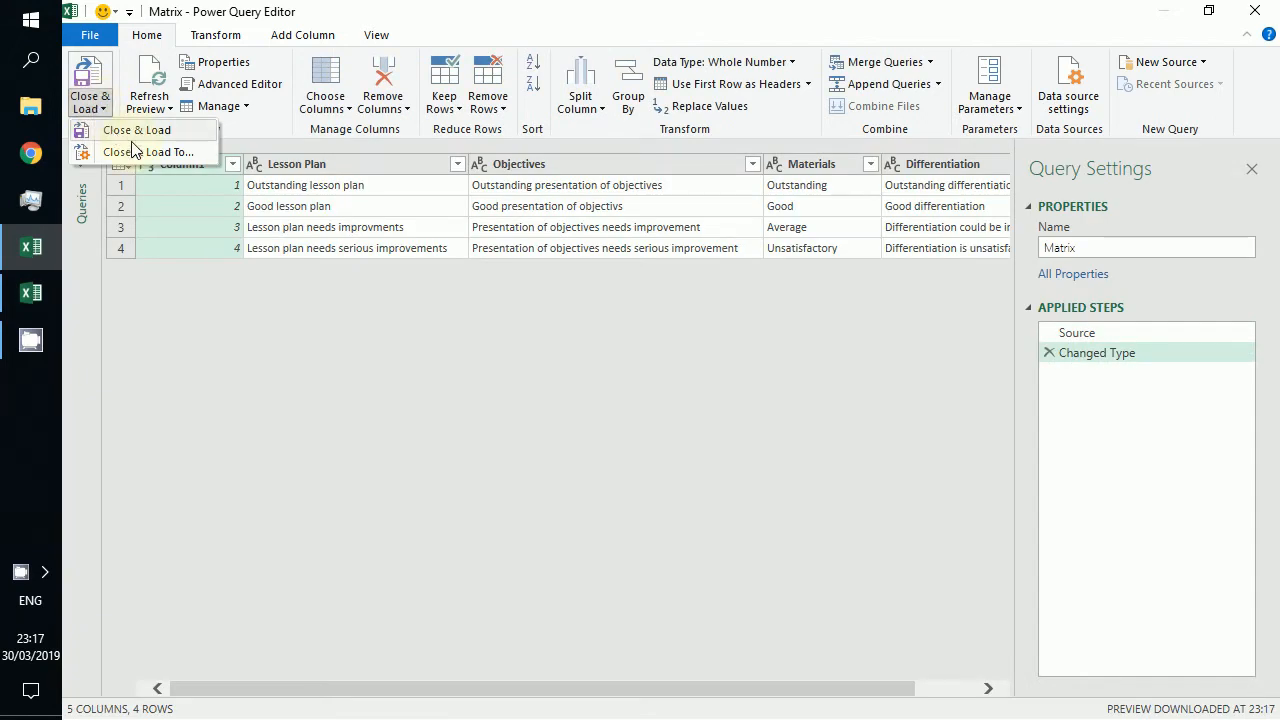
left_click(136, 152)
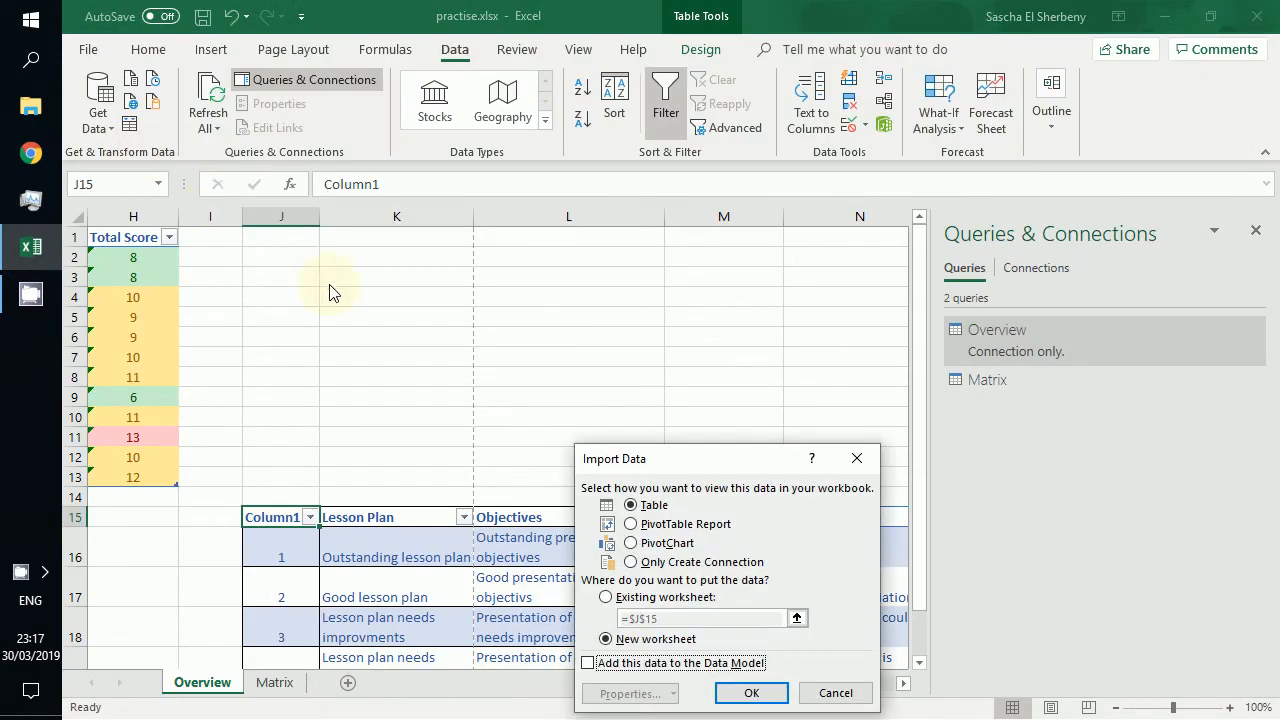
left_click(715, 563)
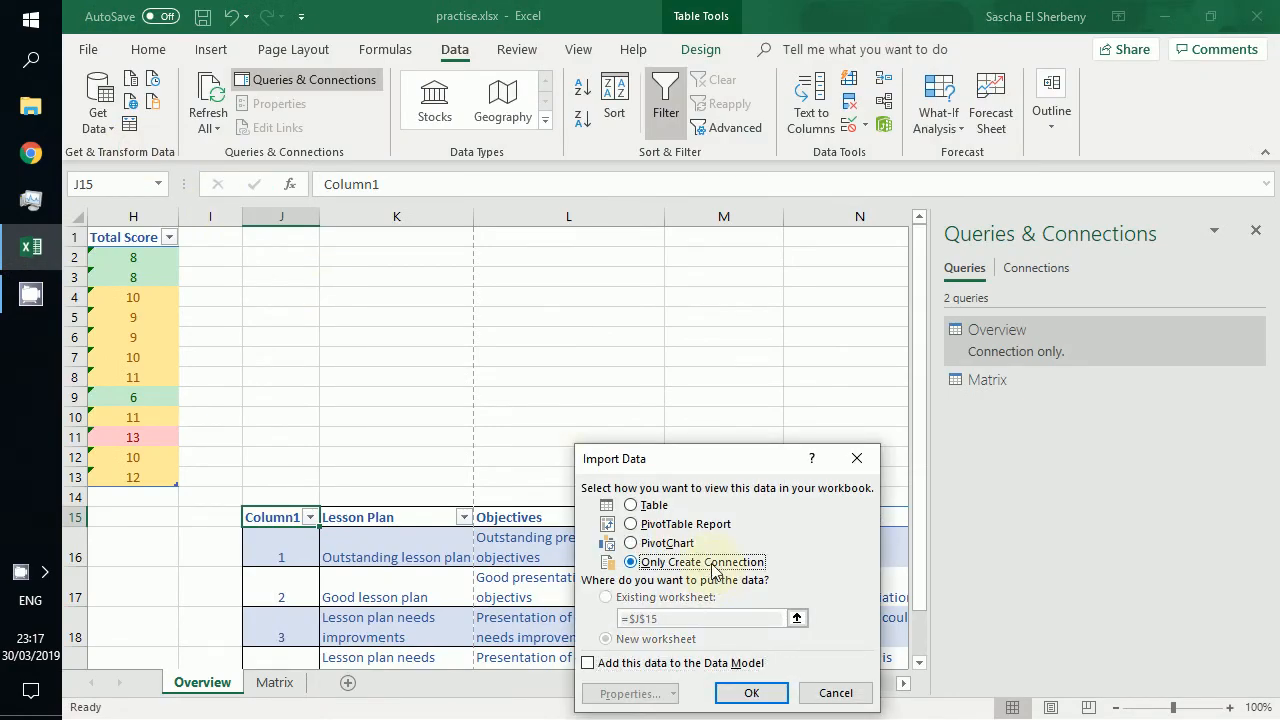
left_click(751, 693)
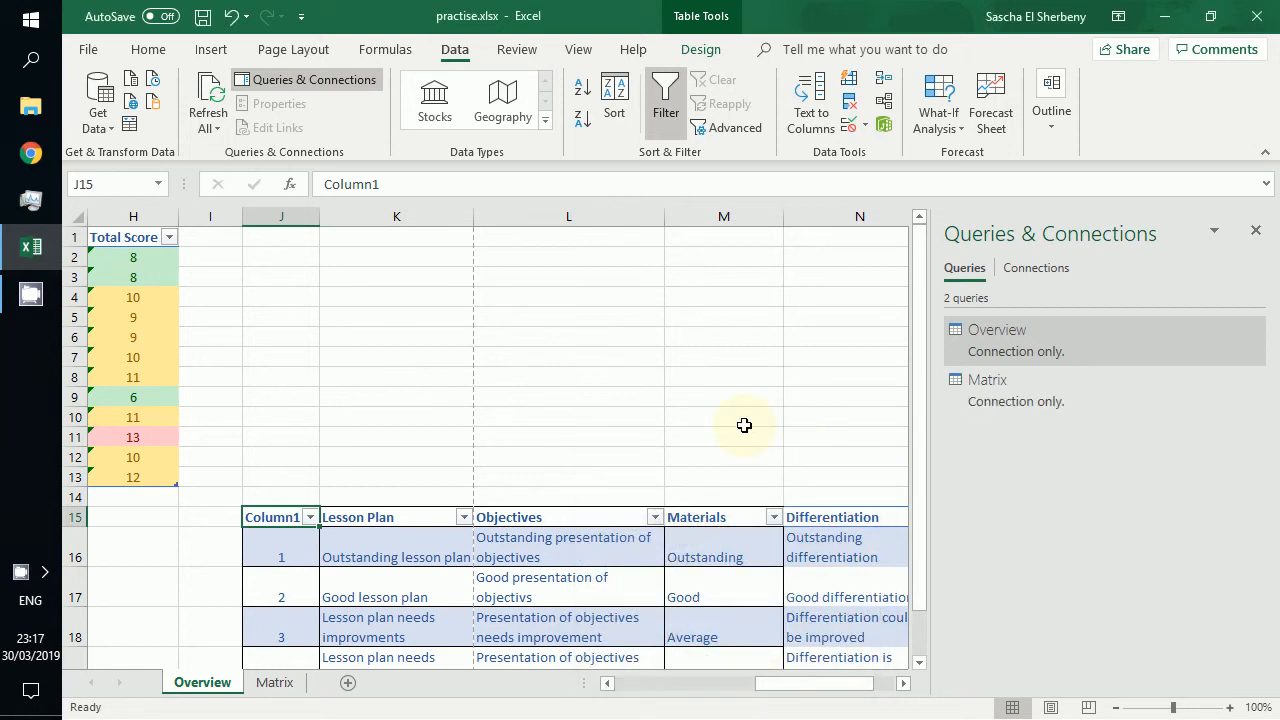
Step: Start a query merge with Overview as the first table and Matrix as the second
left_click(206, 110)
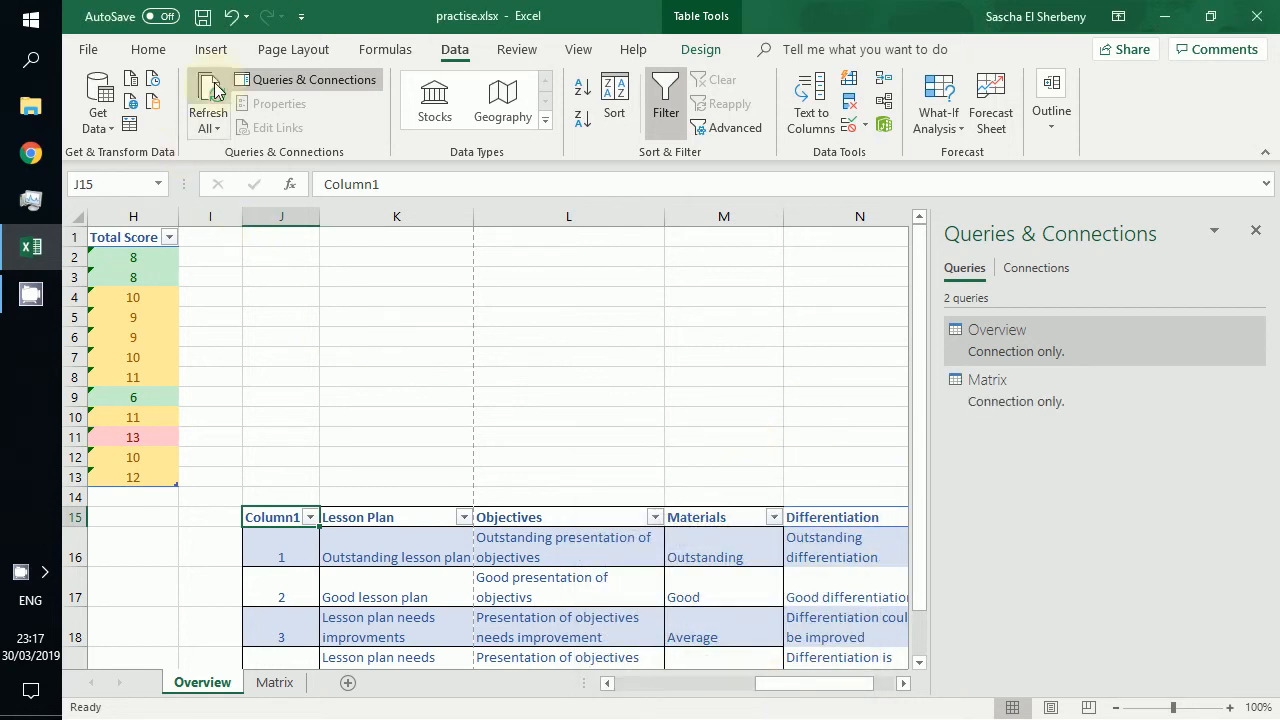
left_click(99, 115)
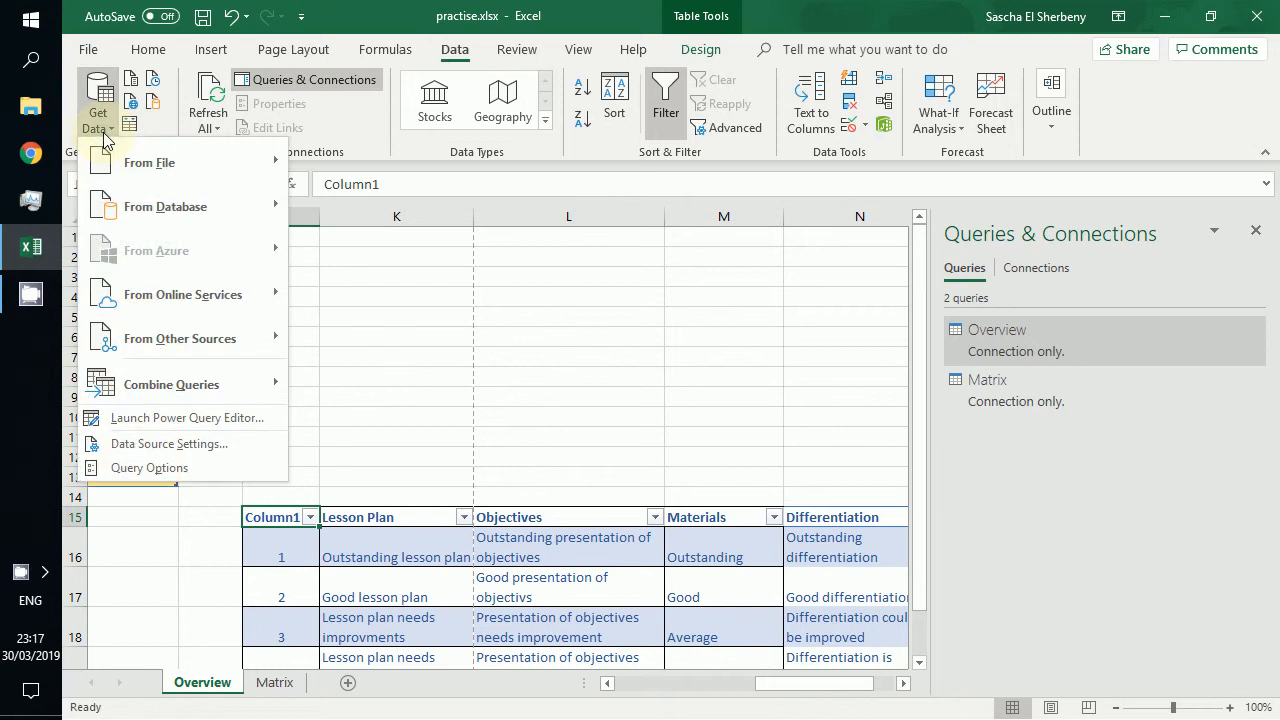
mouse_move(209, 383)
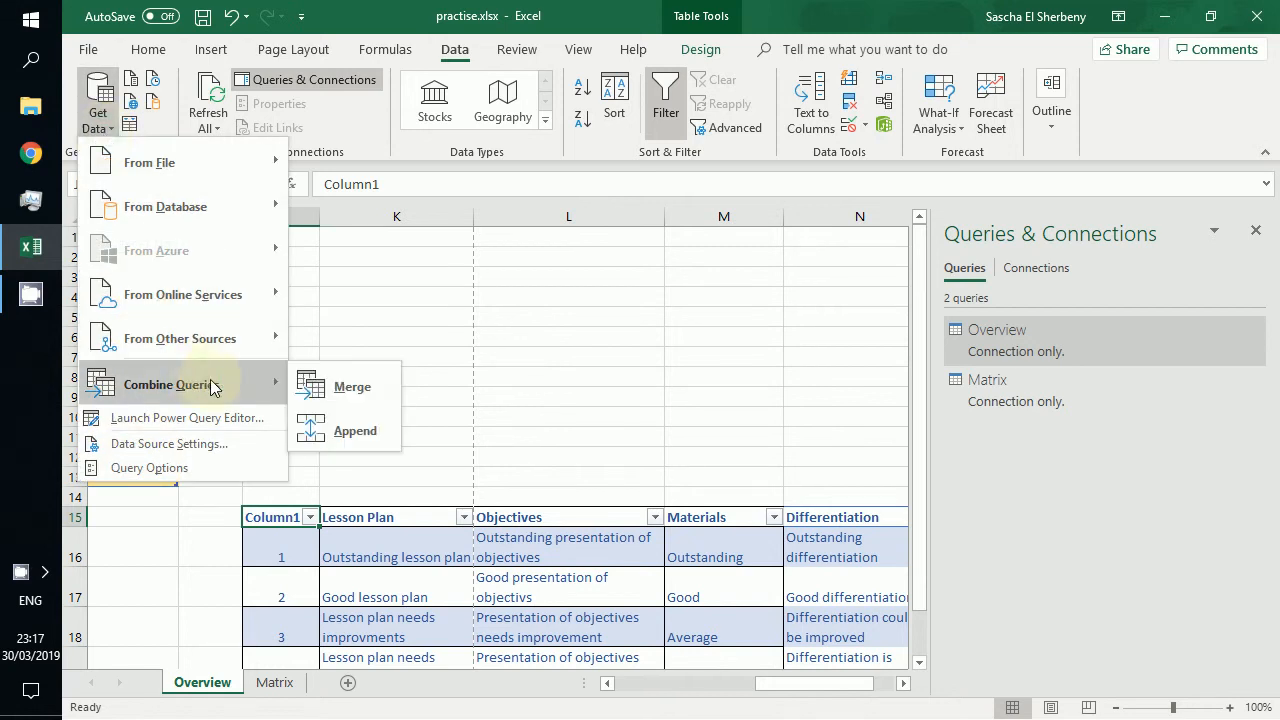
left_click(338, 386)
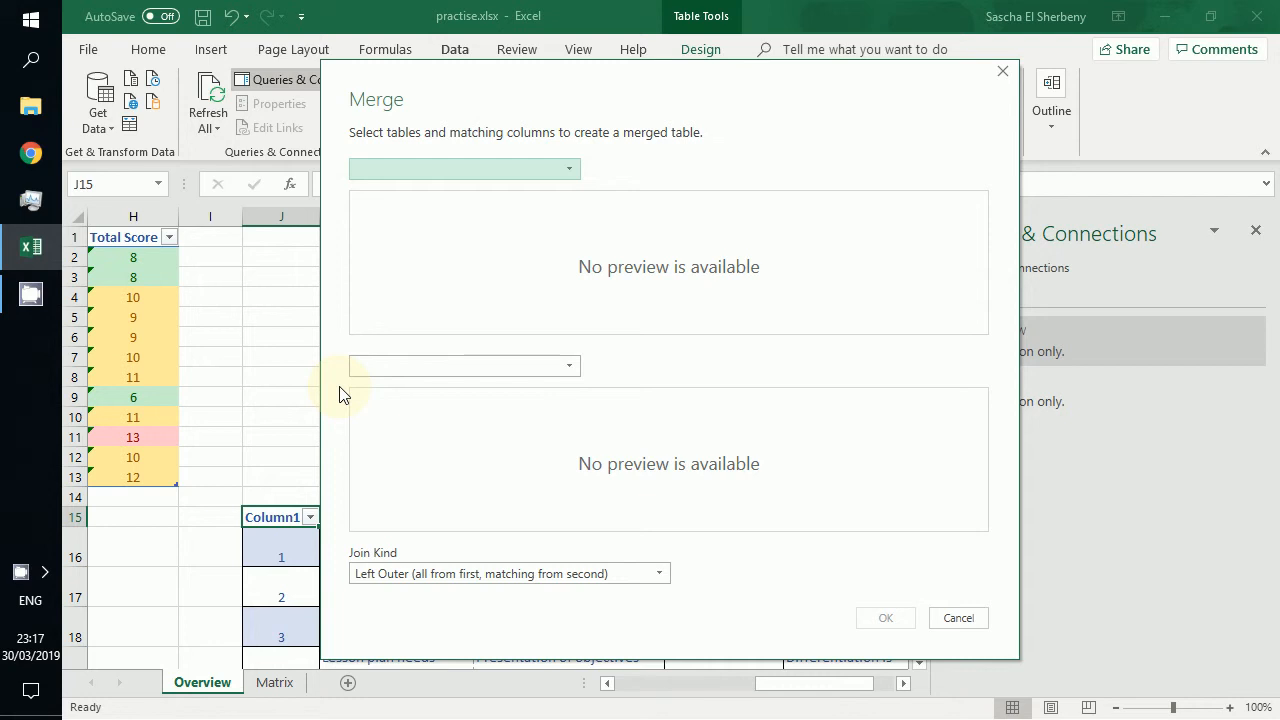
left_click(572, 171)
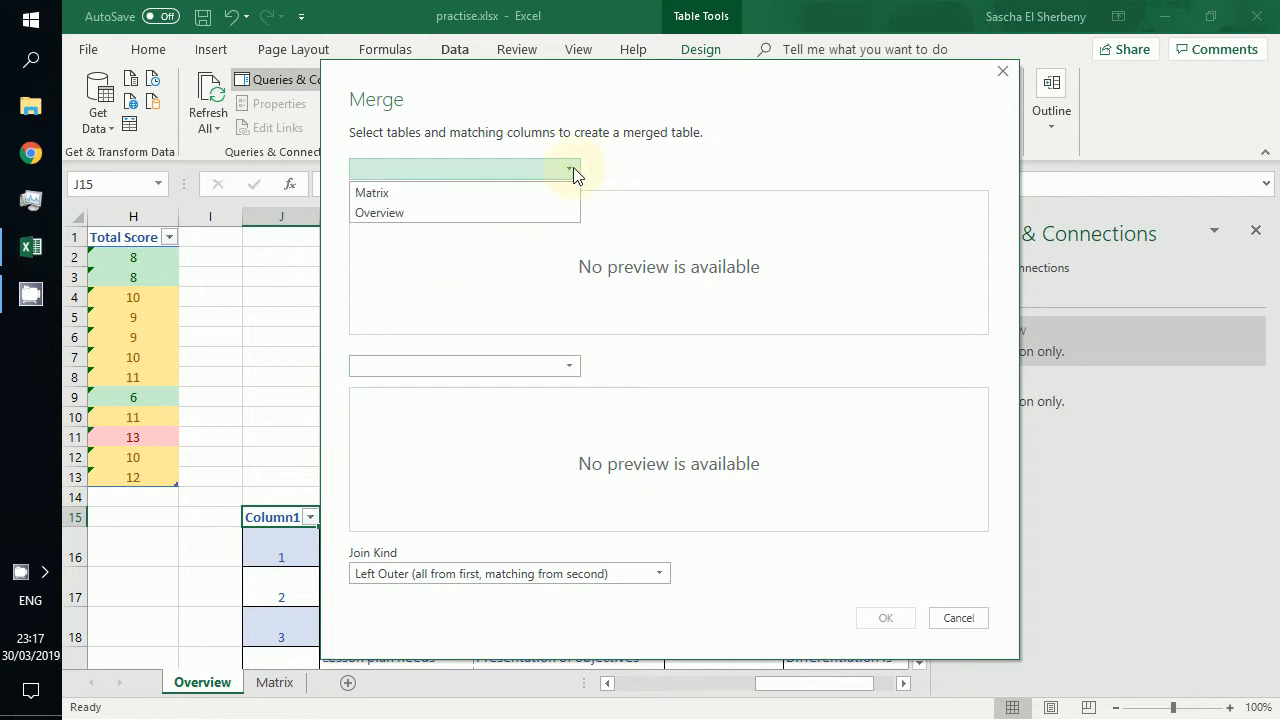
left_click(519, 210)
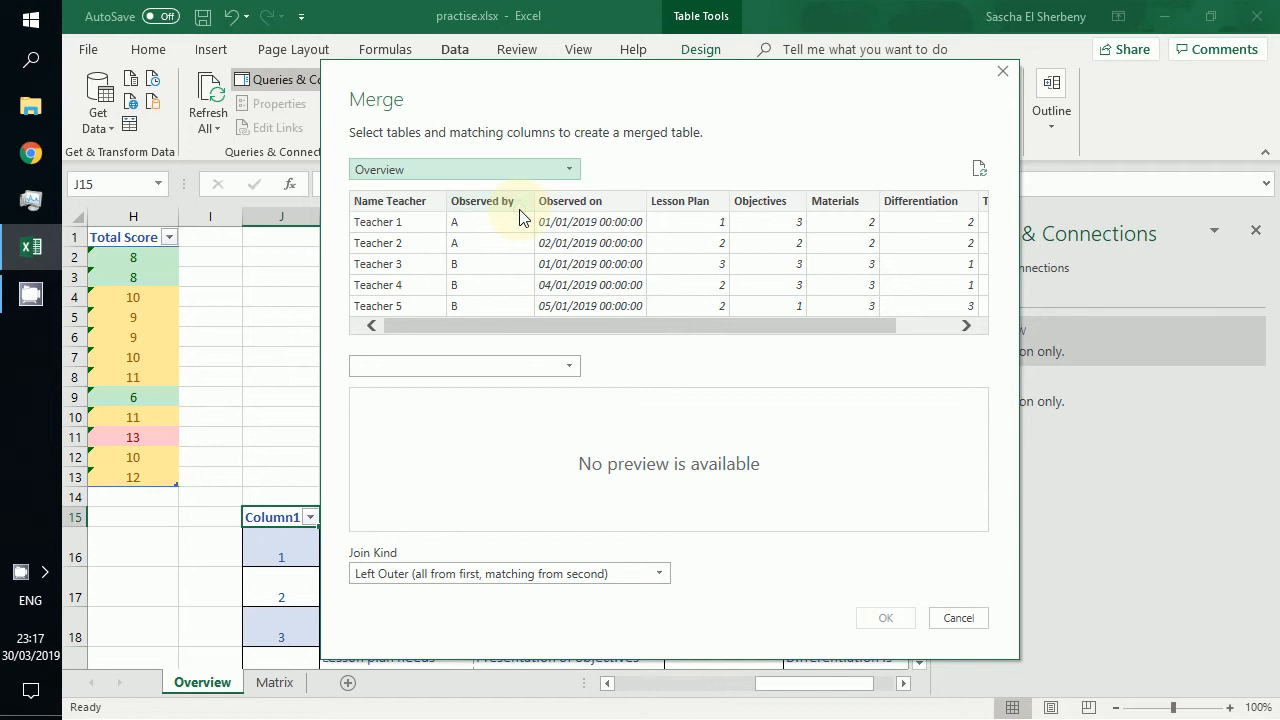
left_click(566, 370)
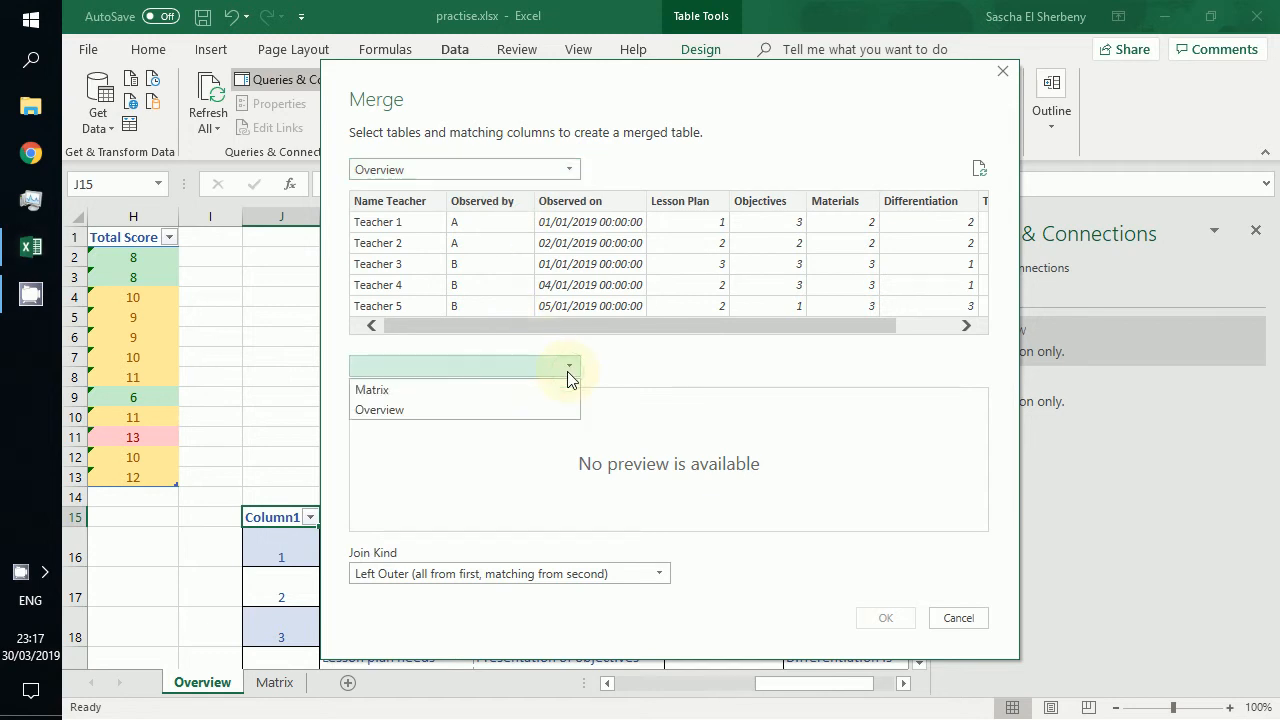
left_click(547, 390)
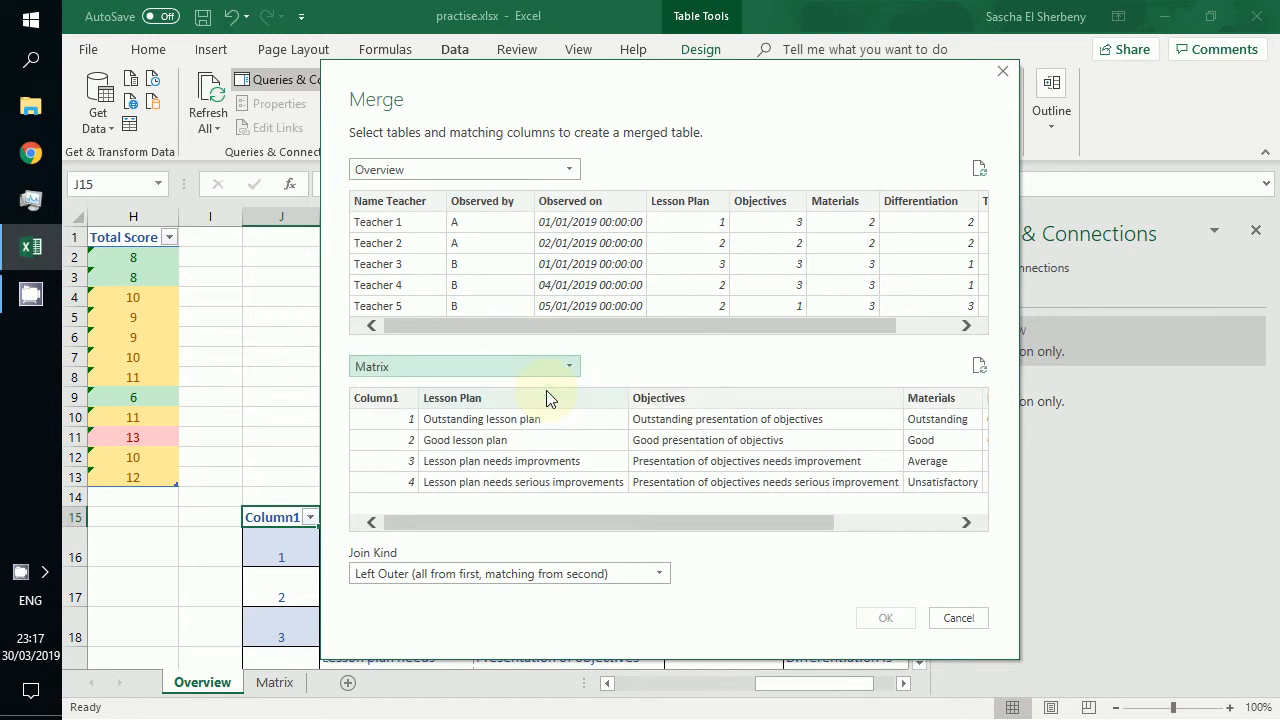
Step: Match Overview's Lesson Plan column with Matrix's Column1 and create the merged query with a Left Outer join
left_click(689, 201)
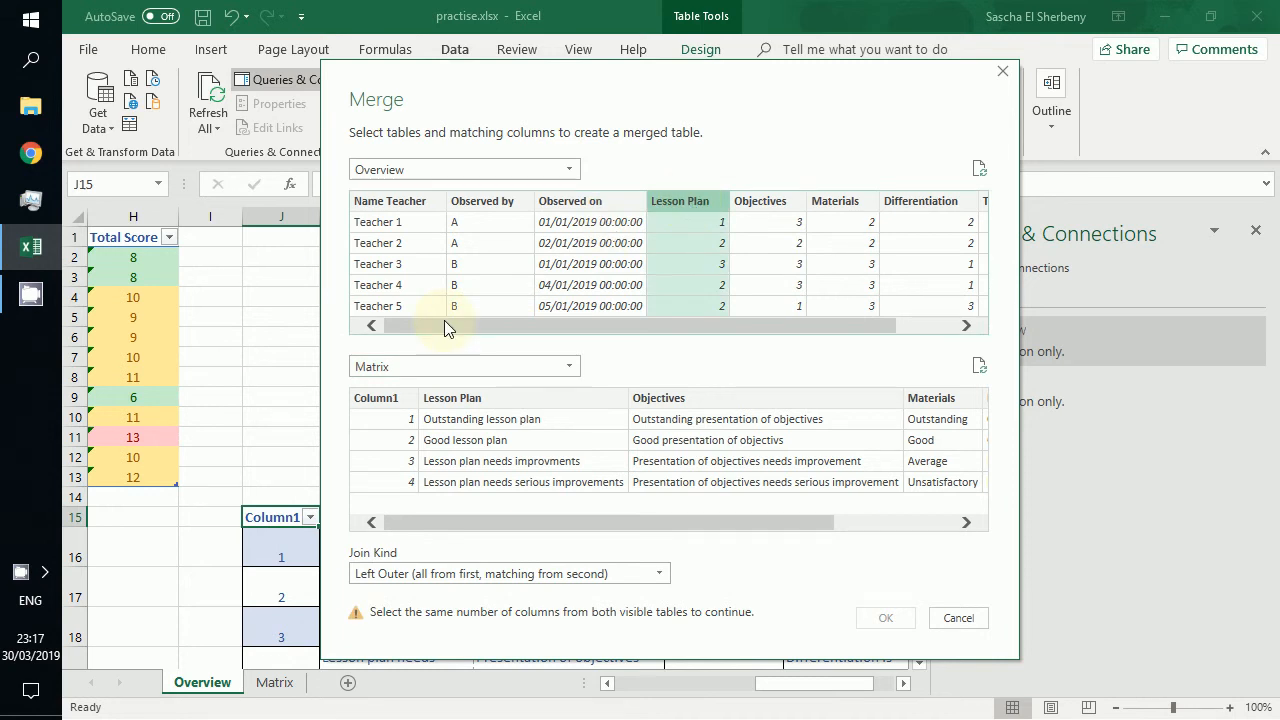
left_click(380, 399)
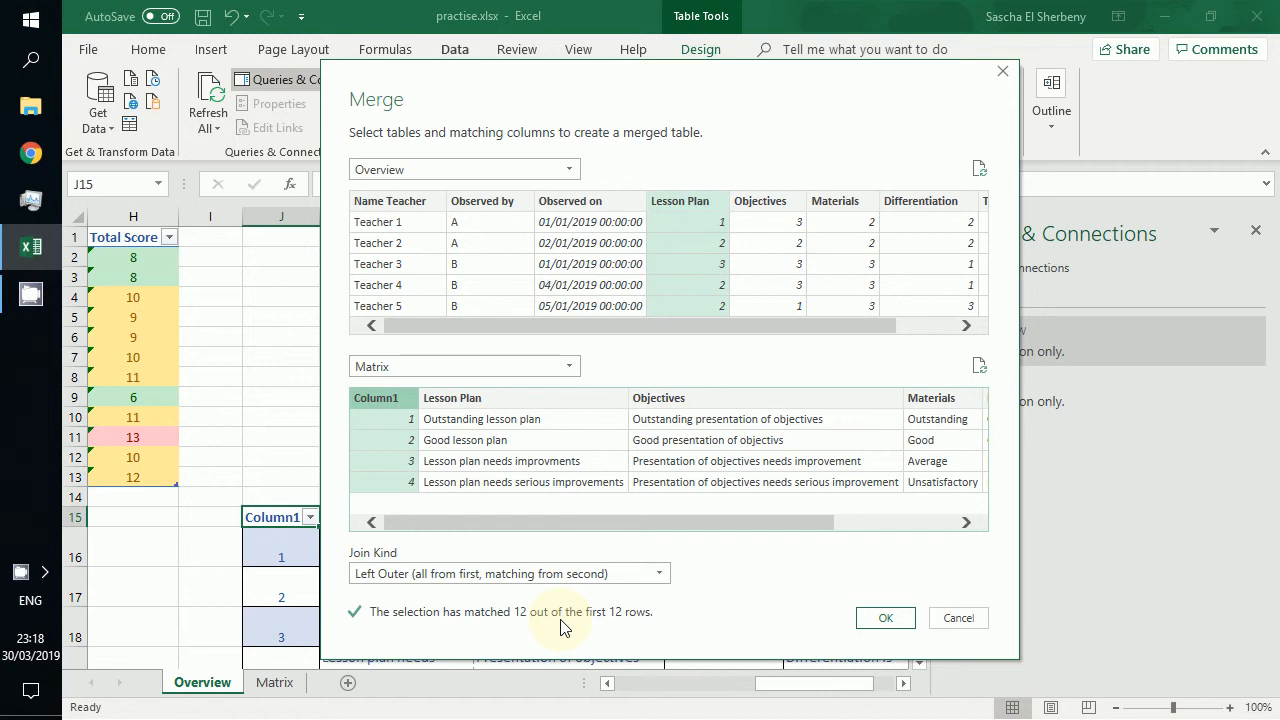
left_click(886, 618)
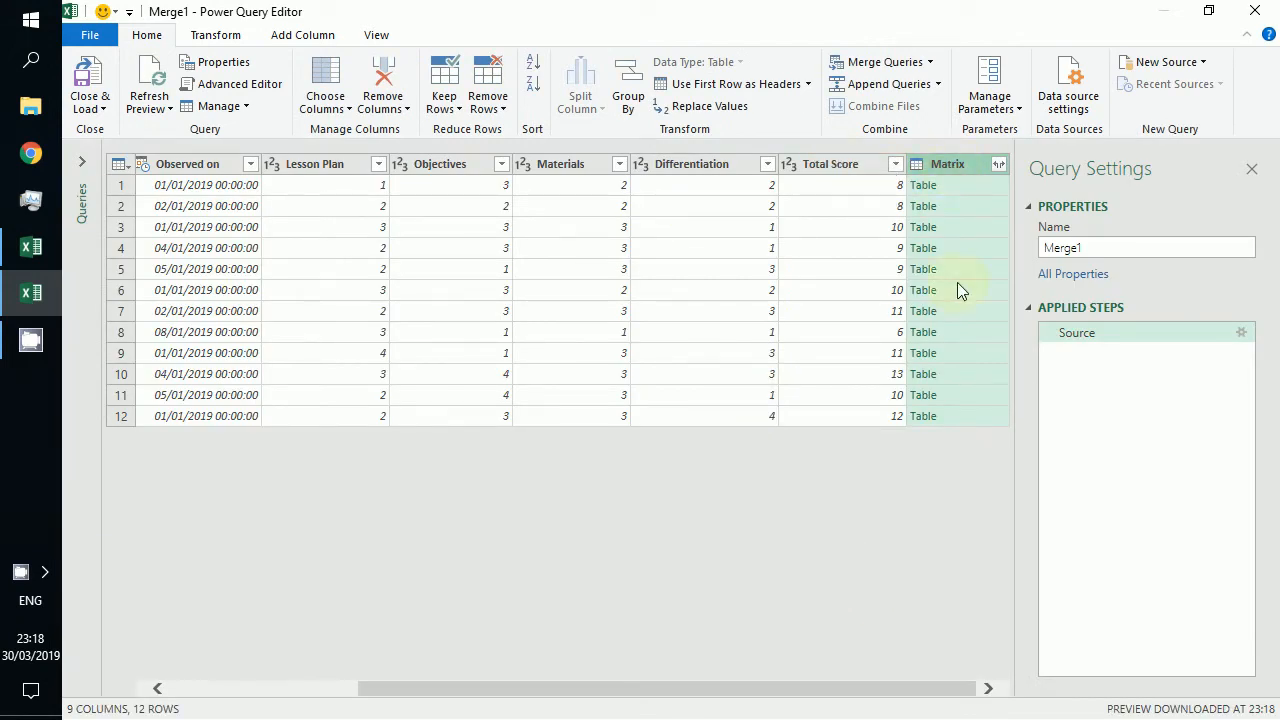
Step: Expand only Lesson Plan from the Matrix column without the original name prefix, and place the new column directly after the Lesson Plan scores
left_click(999, 165)
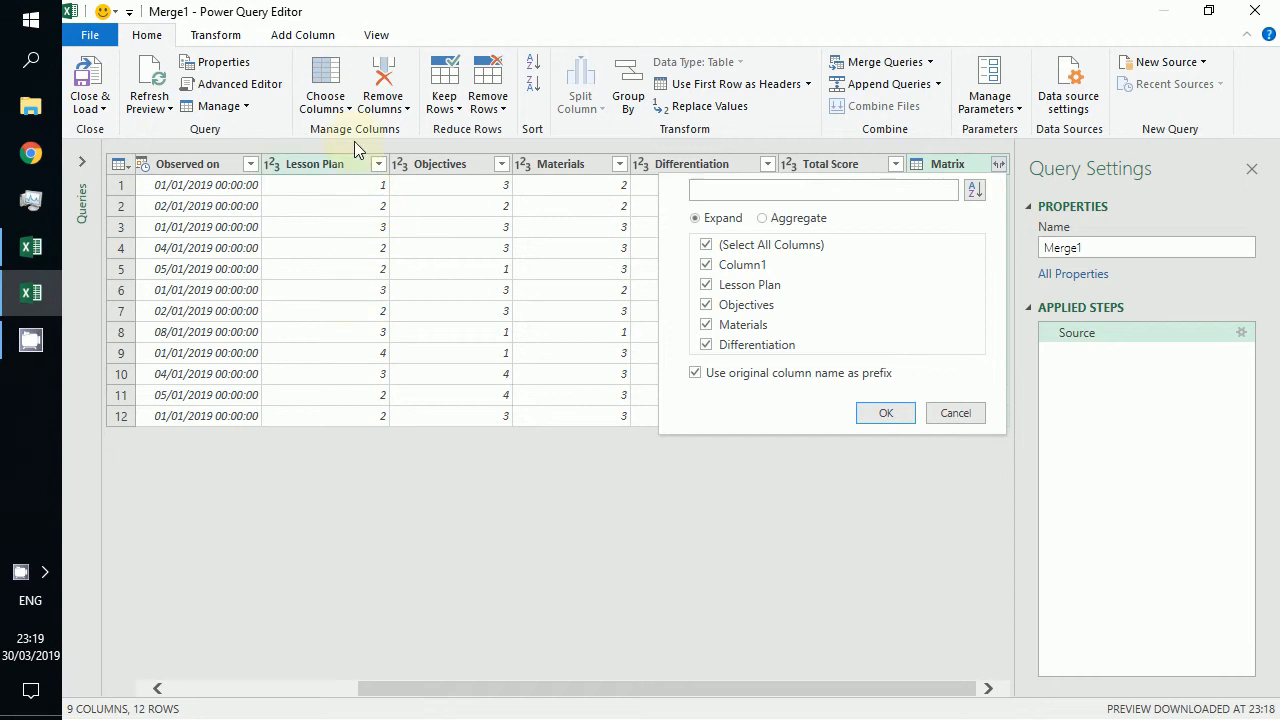
left_click(706, 286)
left_click(706, 265)
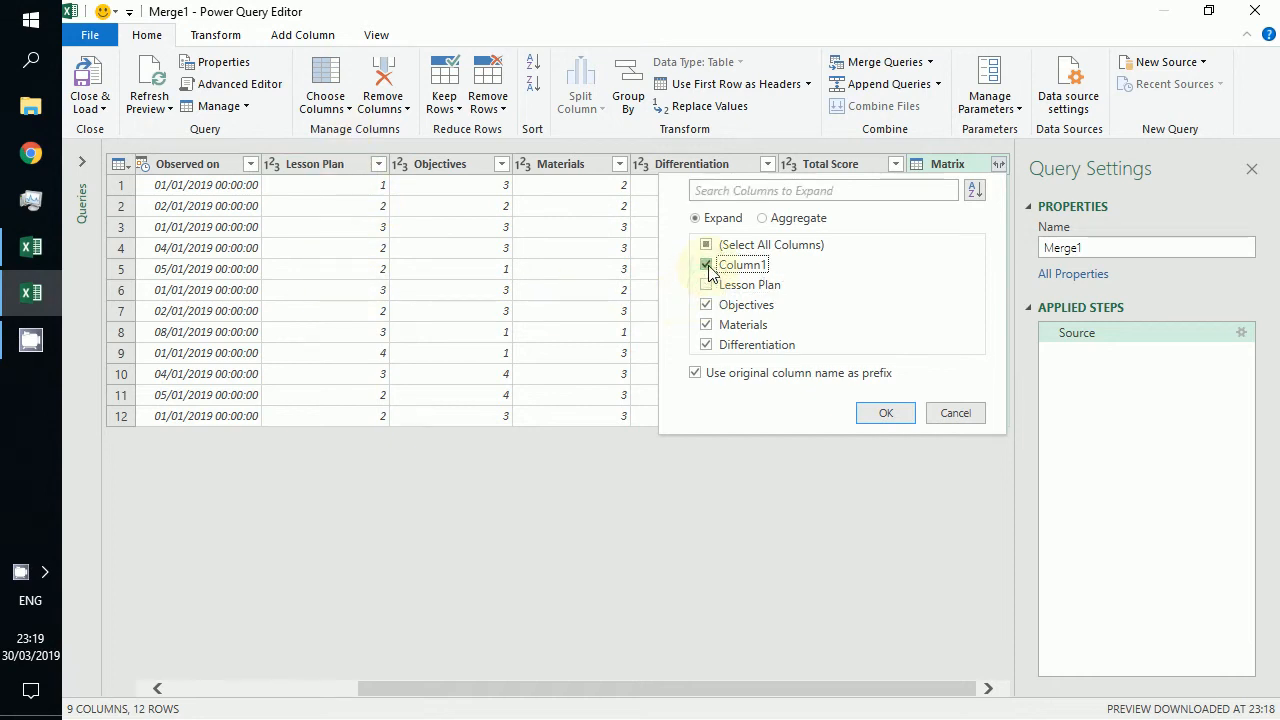
left_click(706, 285)
left_click(706, 305)
left_click(706, 325)
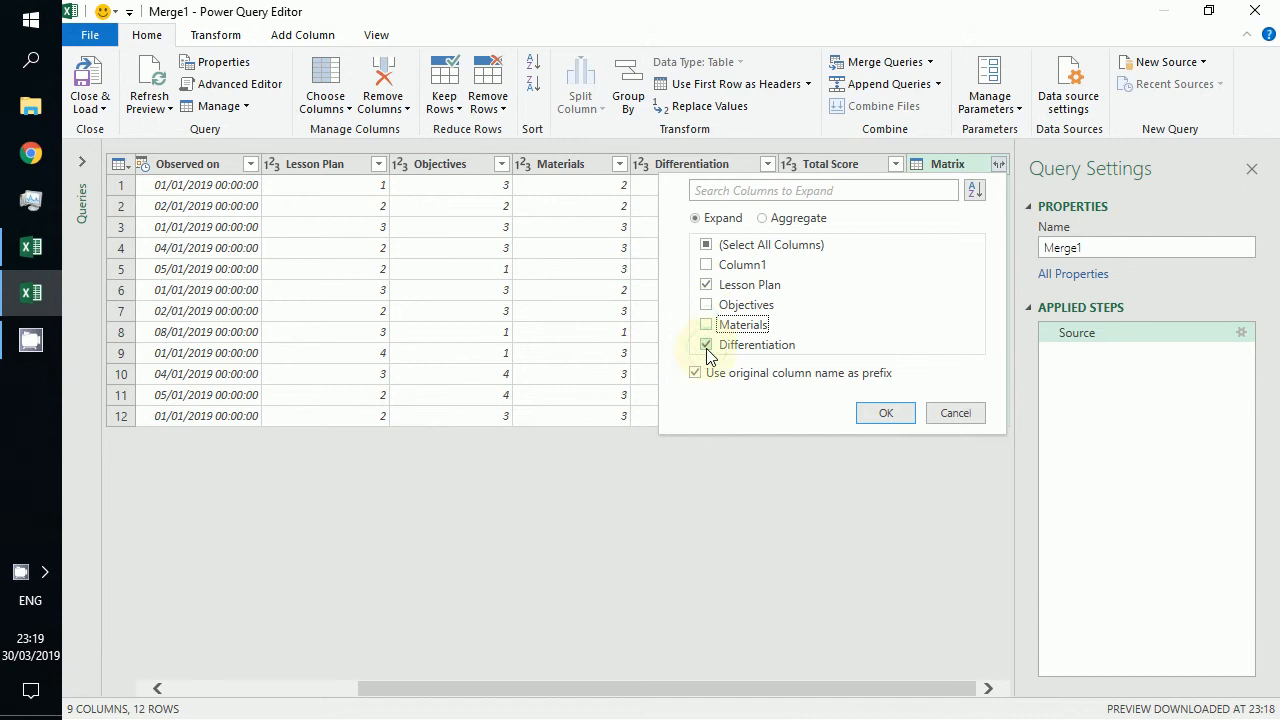
left_click(706, 345)
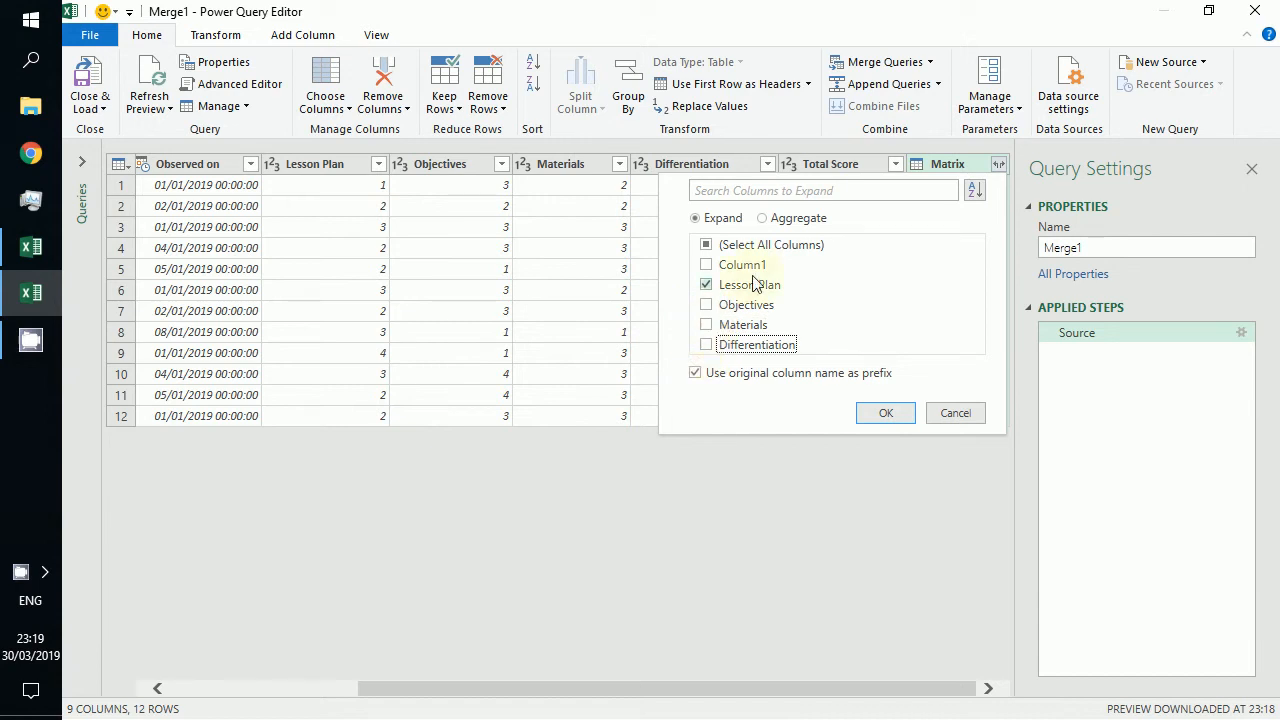
left_click(774, 374)
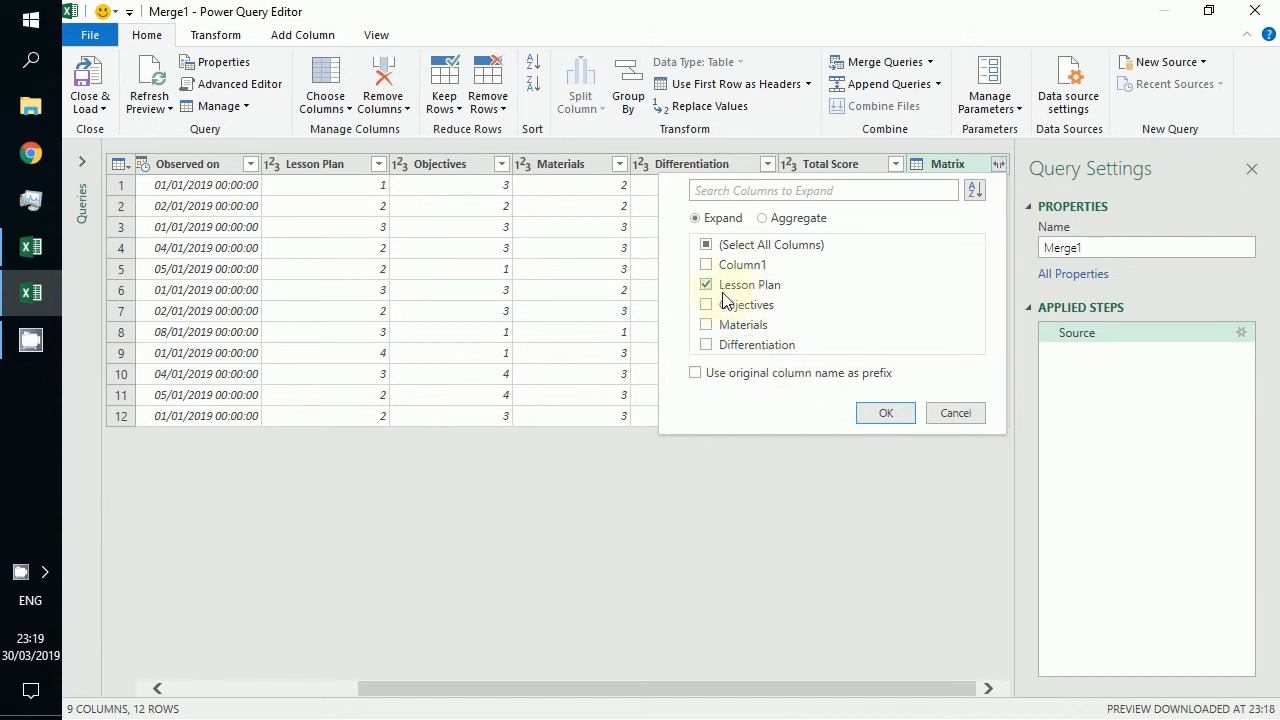
left_click(886, 414)
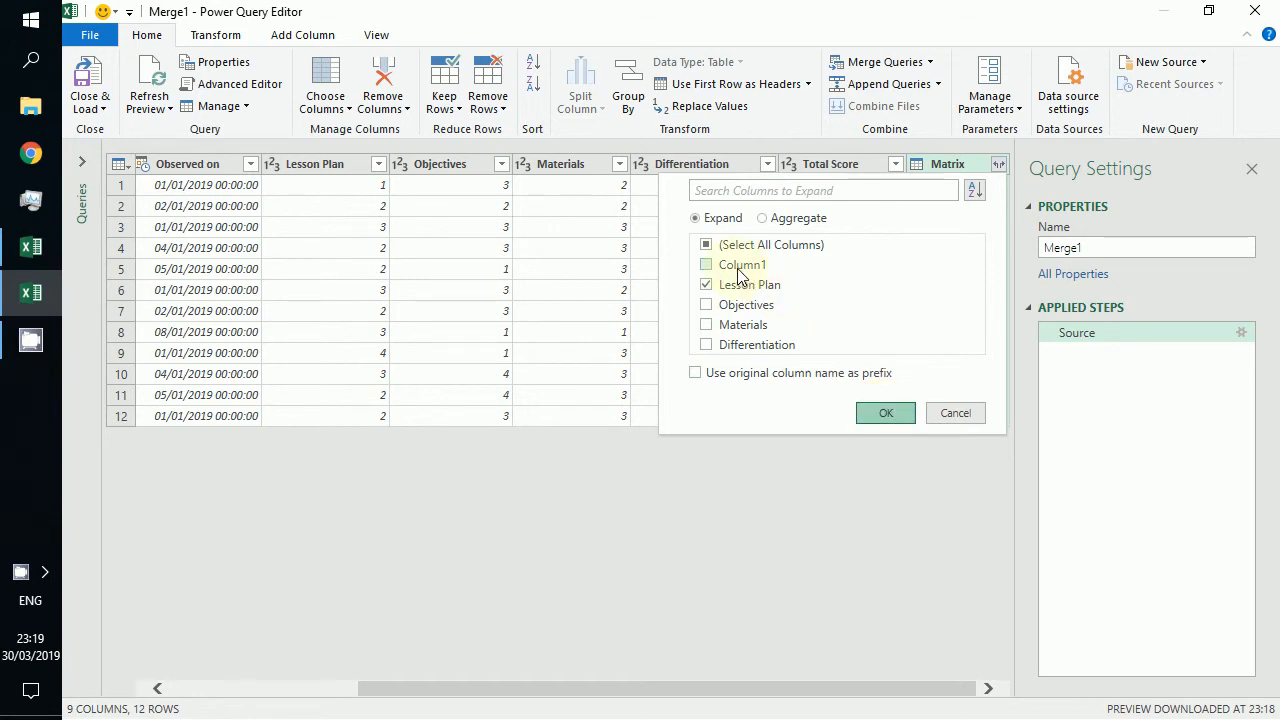
left_click(866, 414)
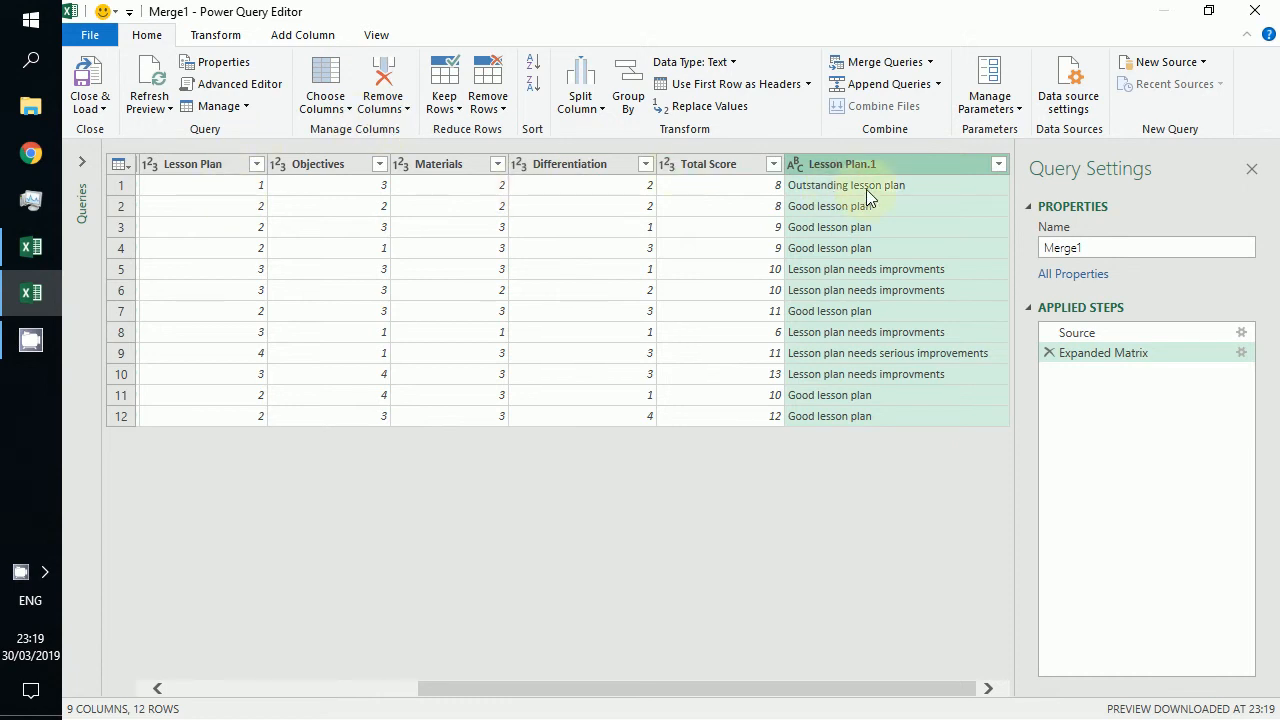
left_click_drag(900, 166, 337, 186)
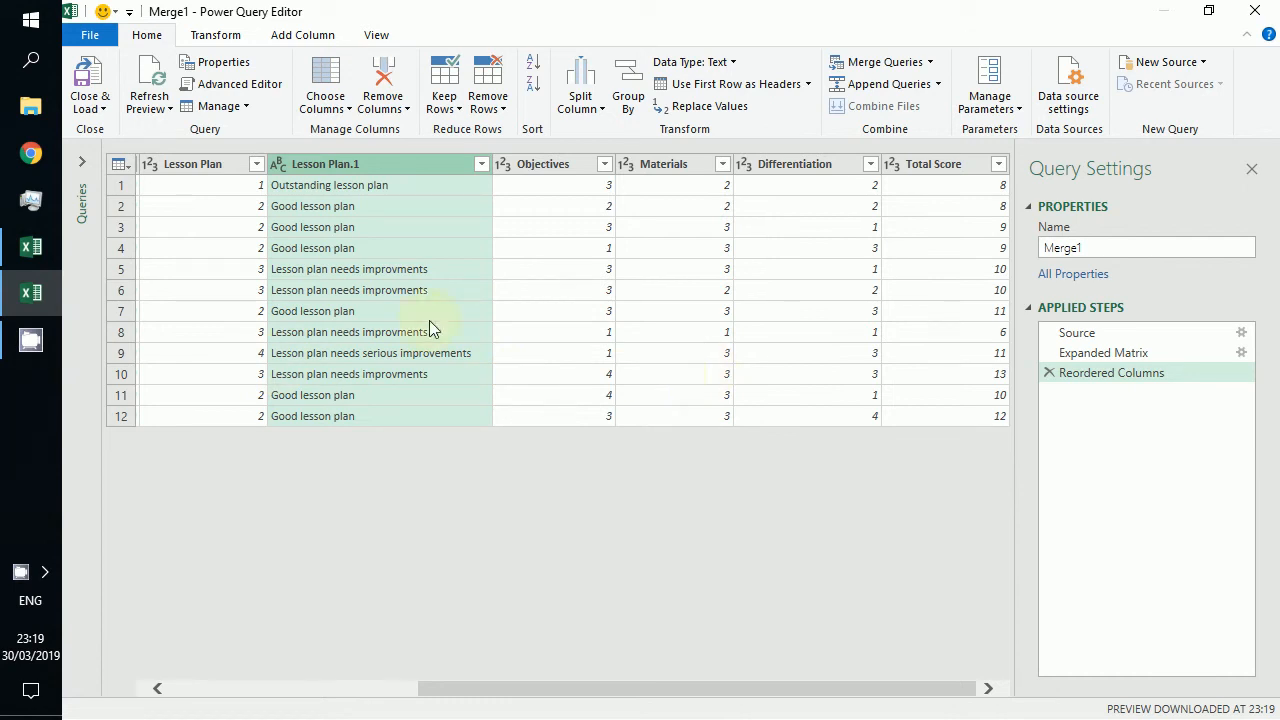
Step: Close and load the Merge1 query with Only Create Connection, and preview its data
left_click(89, 104)
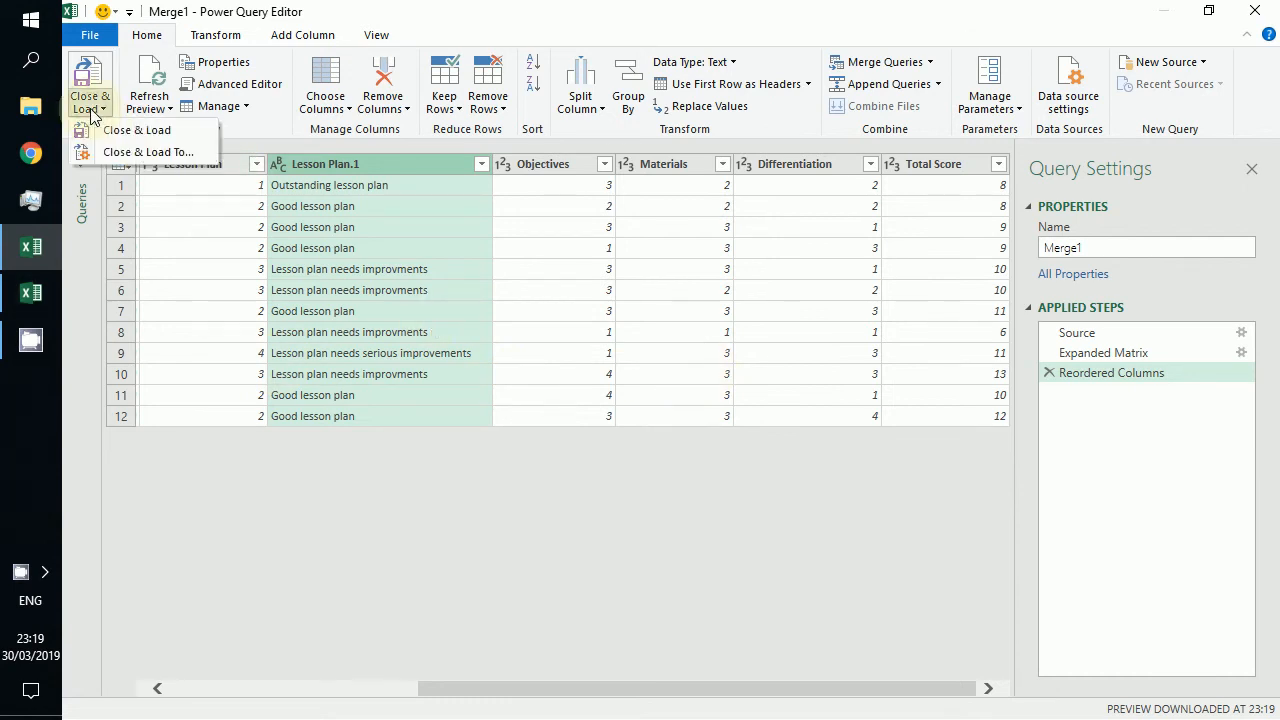
left_click(136, 156)
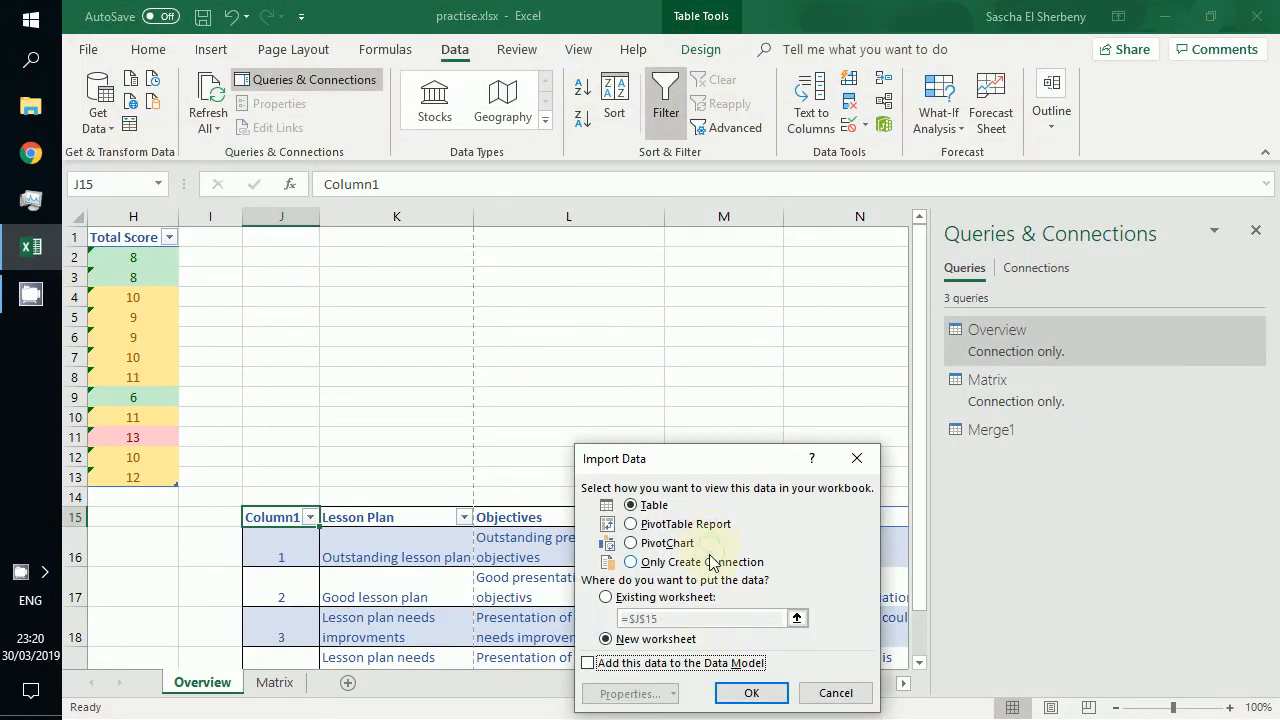
left_click(711, 563)
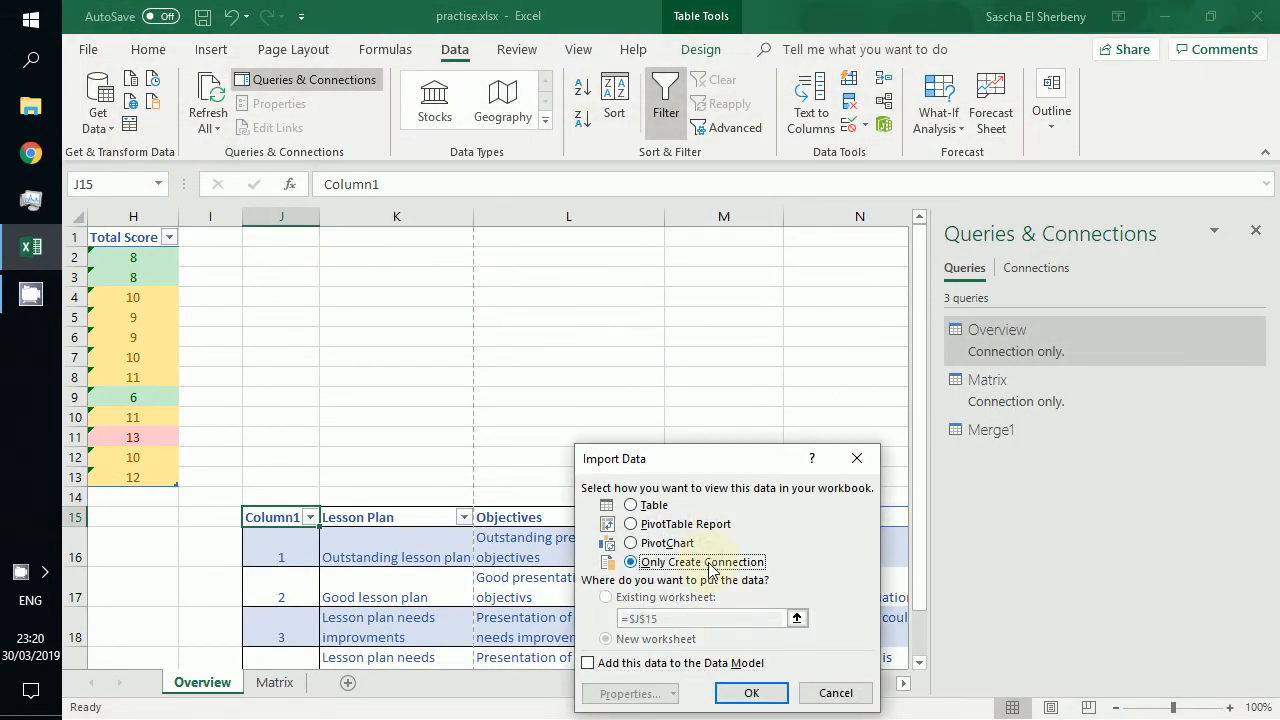
left_click(755, 693)
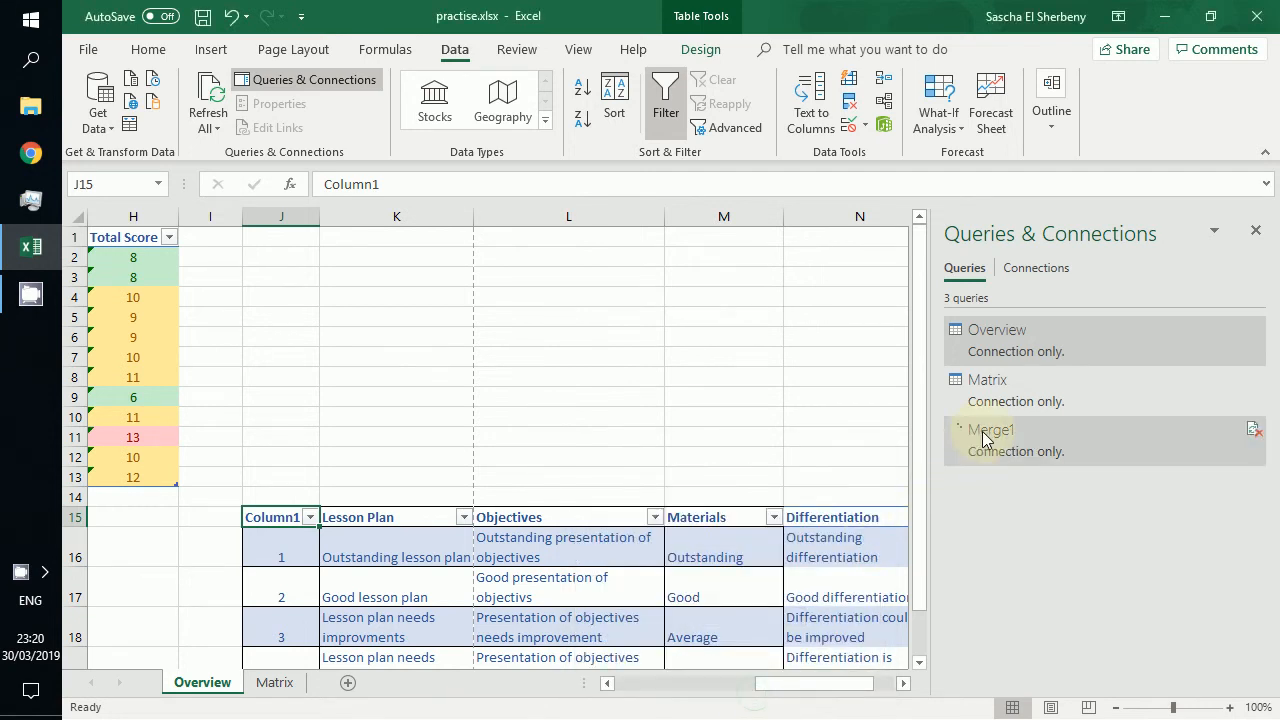
mouse_move(983, 440)
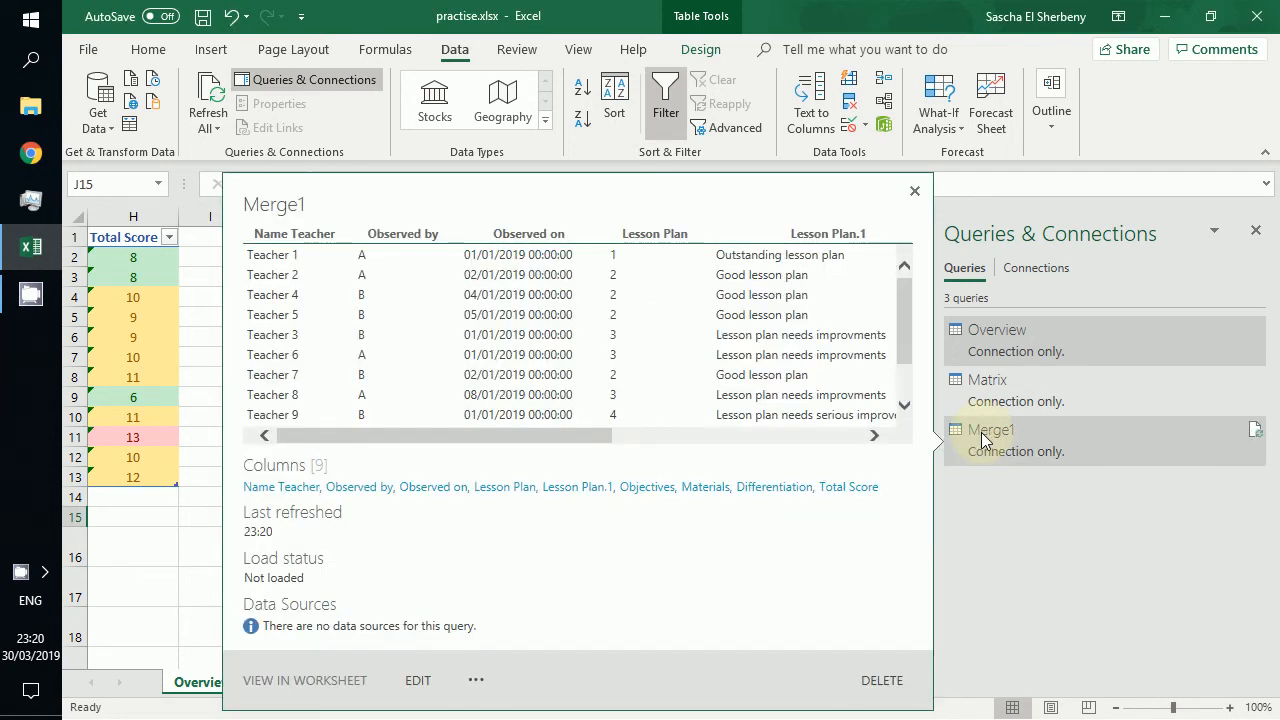
left_click(914, 192)
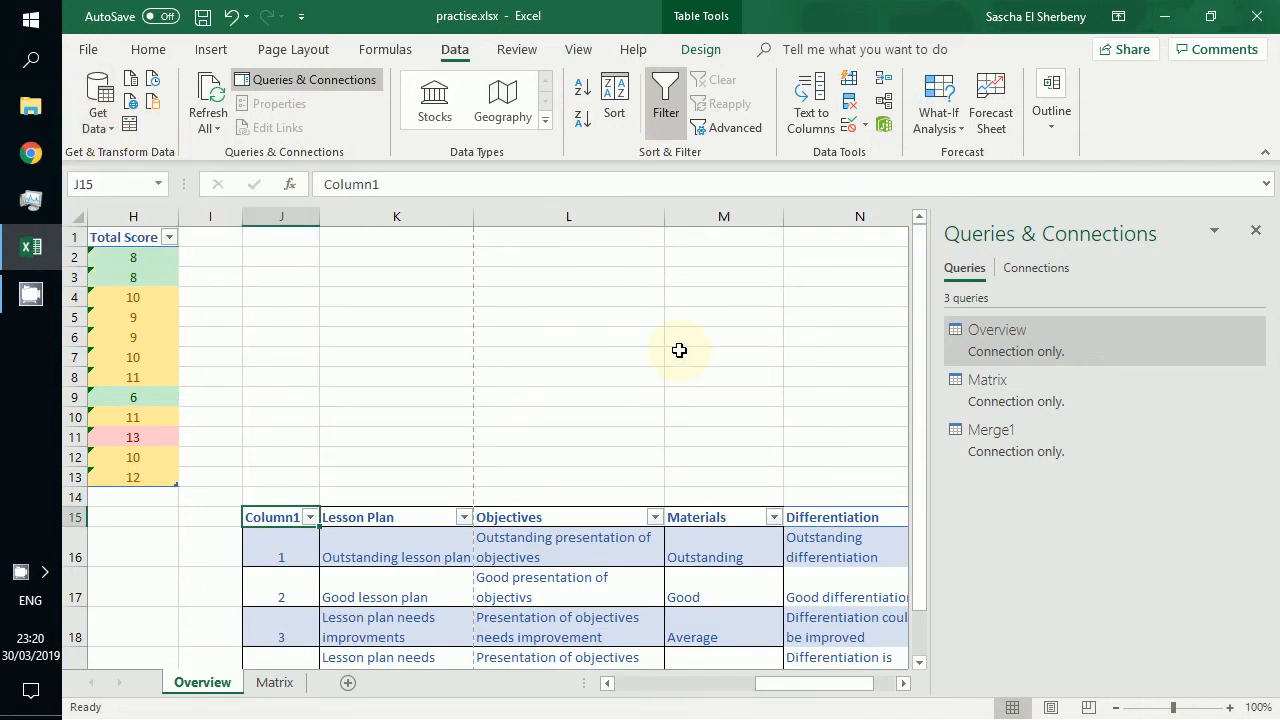
Step: Start a second query merge with Merge1 as the first table and Matrix as the second
left_click(967, 444)
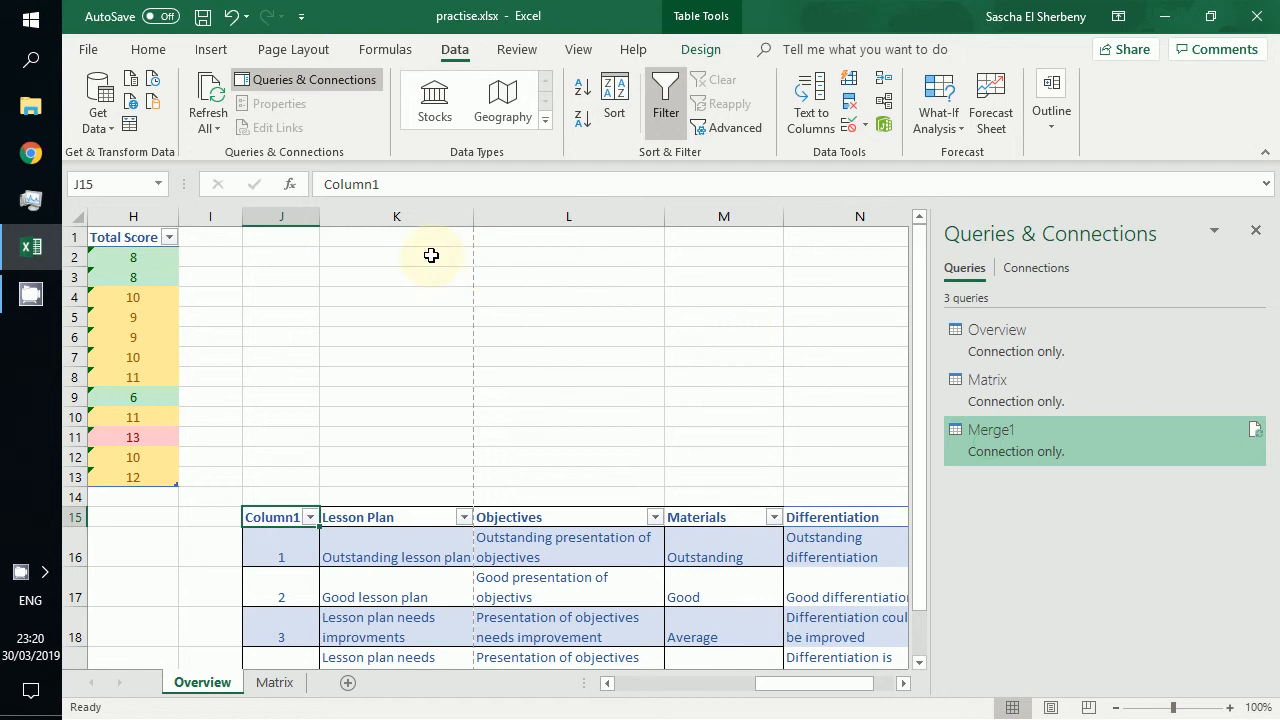
left_click(97, 118)
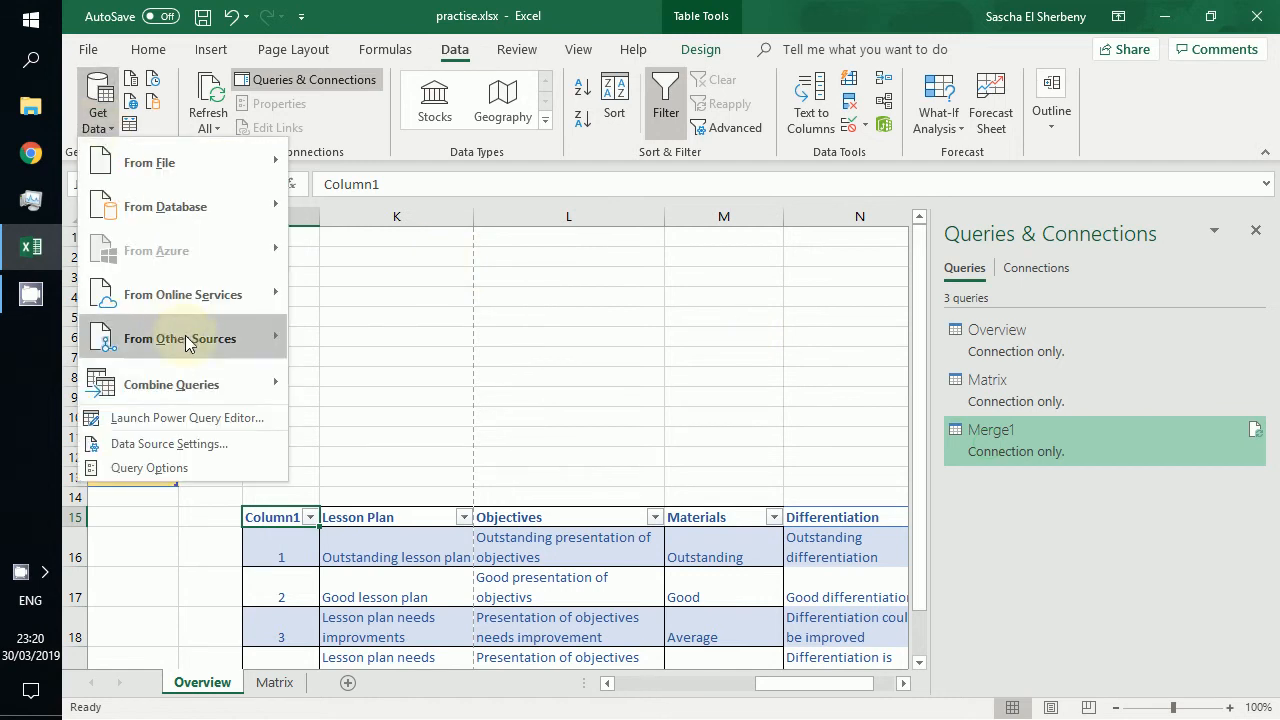
mouse_move(213, 378)
left_click(337, 381)
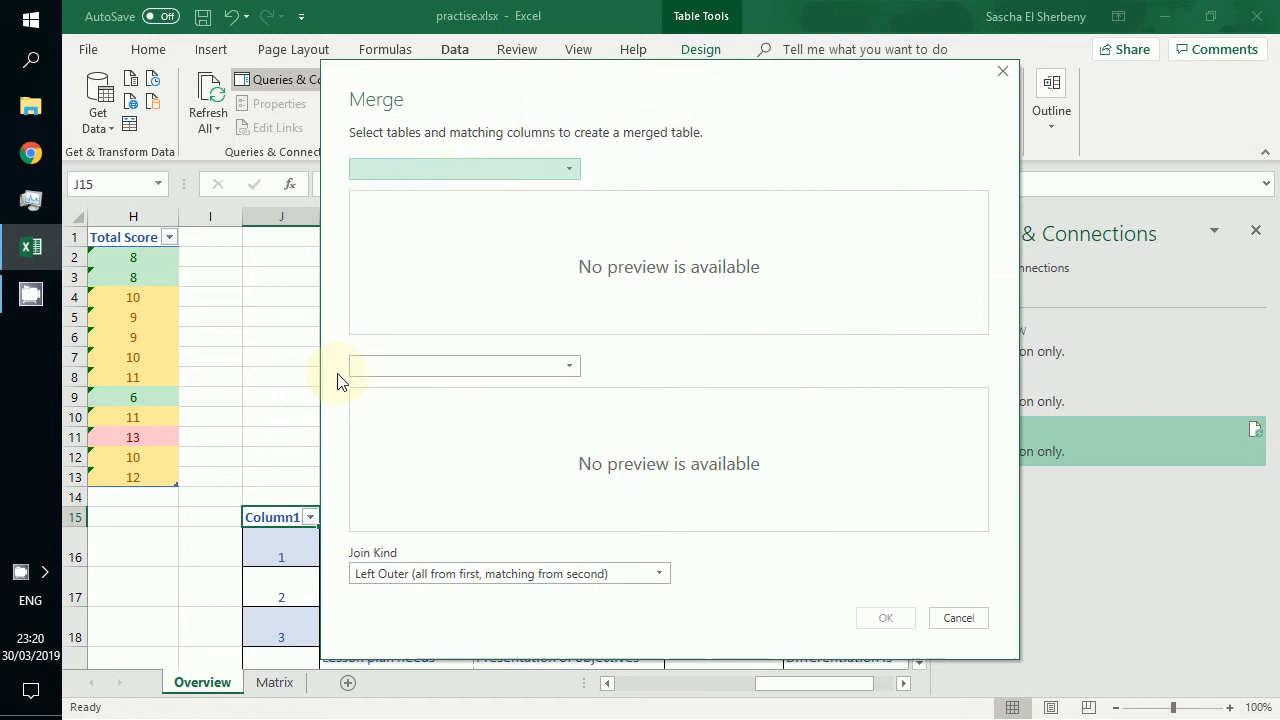
left_click(571, 169)
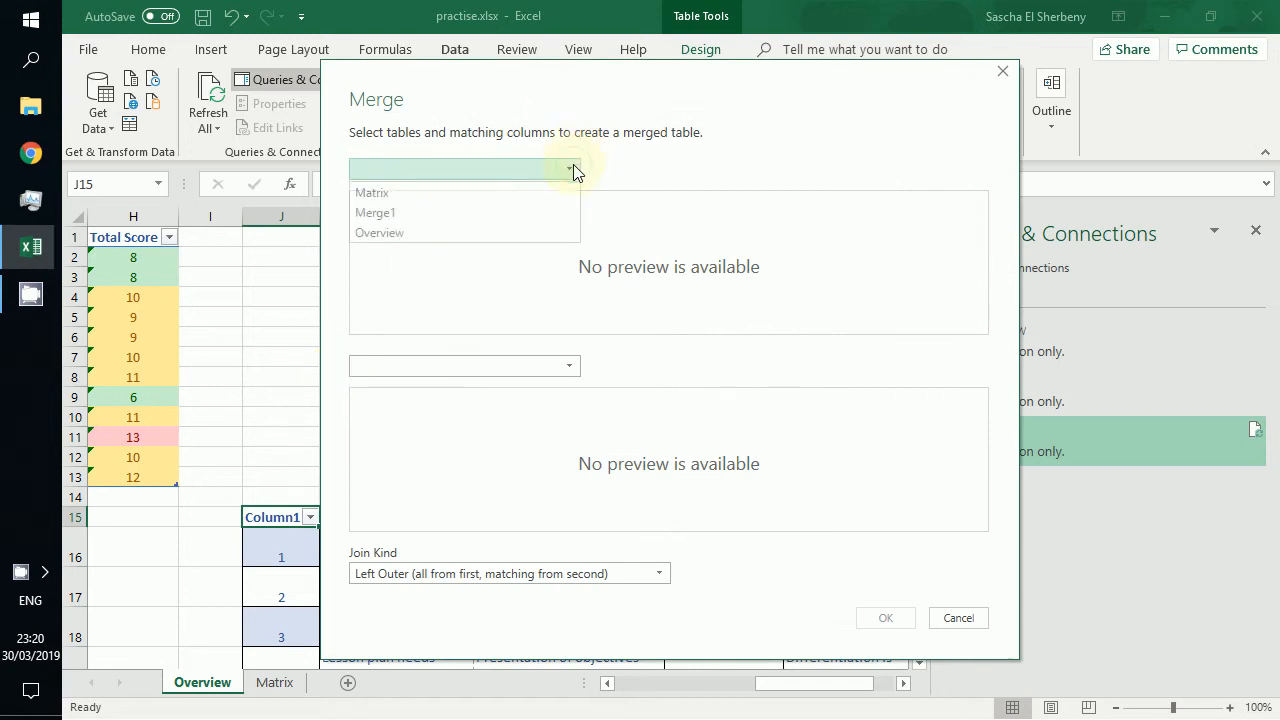
left_click(419, 247)
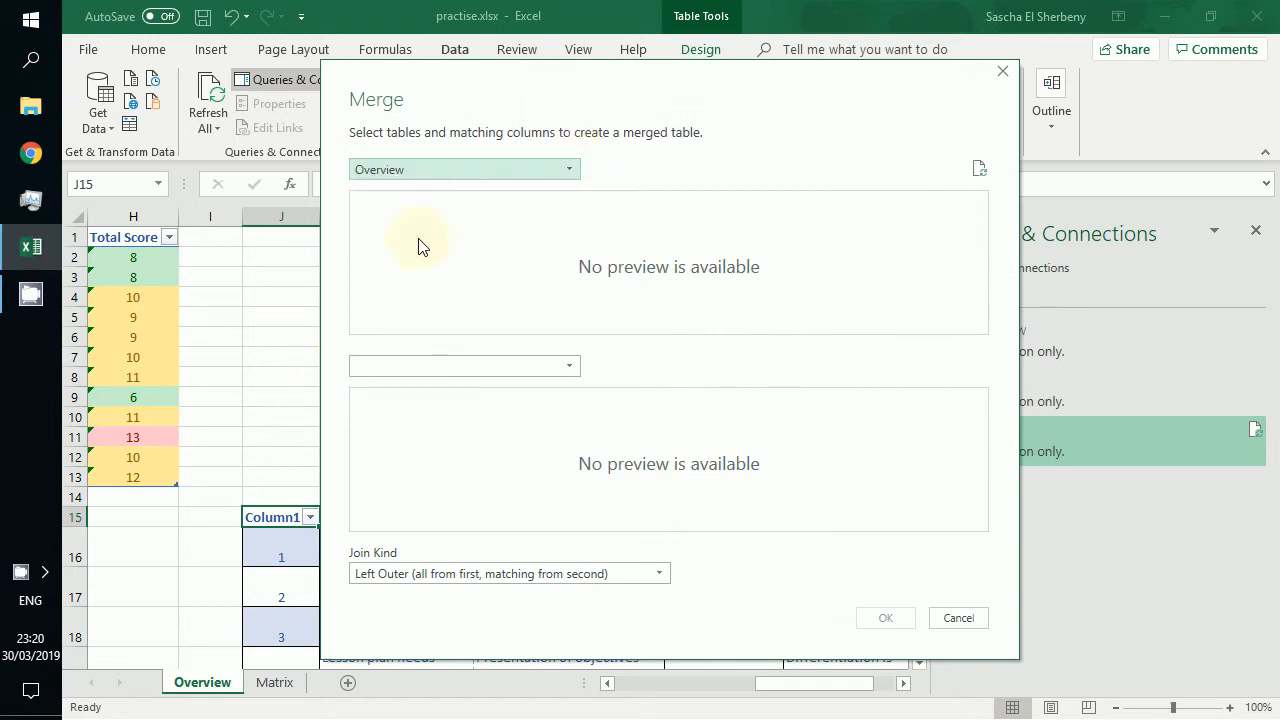
left_click(510, 170)
left_click(513, 213)
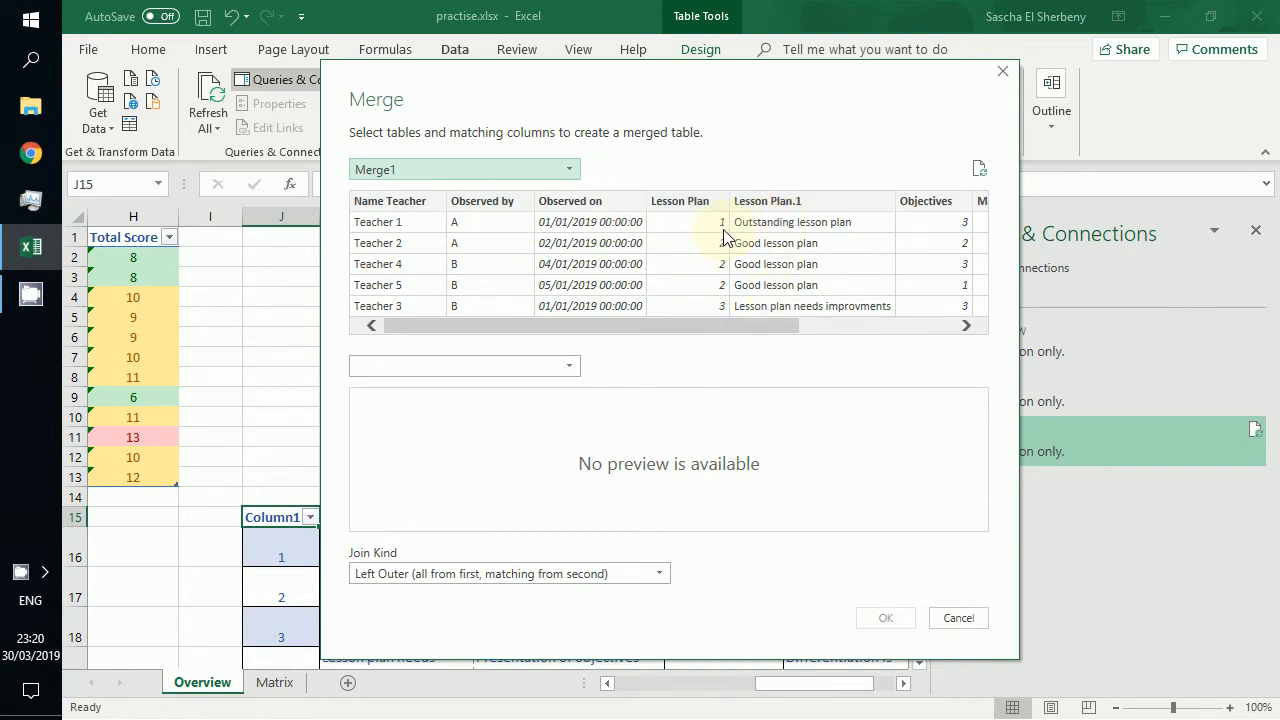
left_click(568, 366)
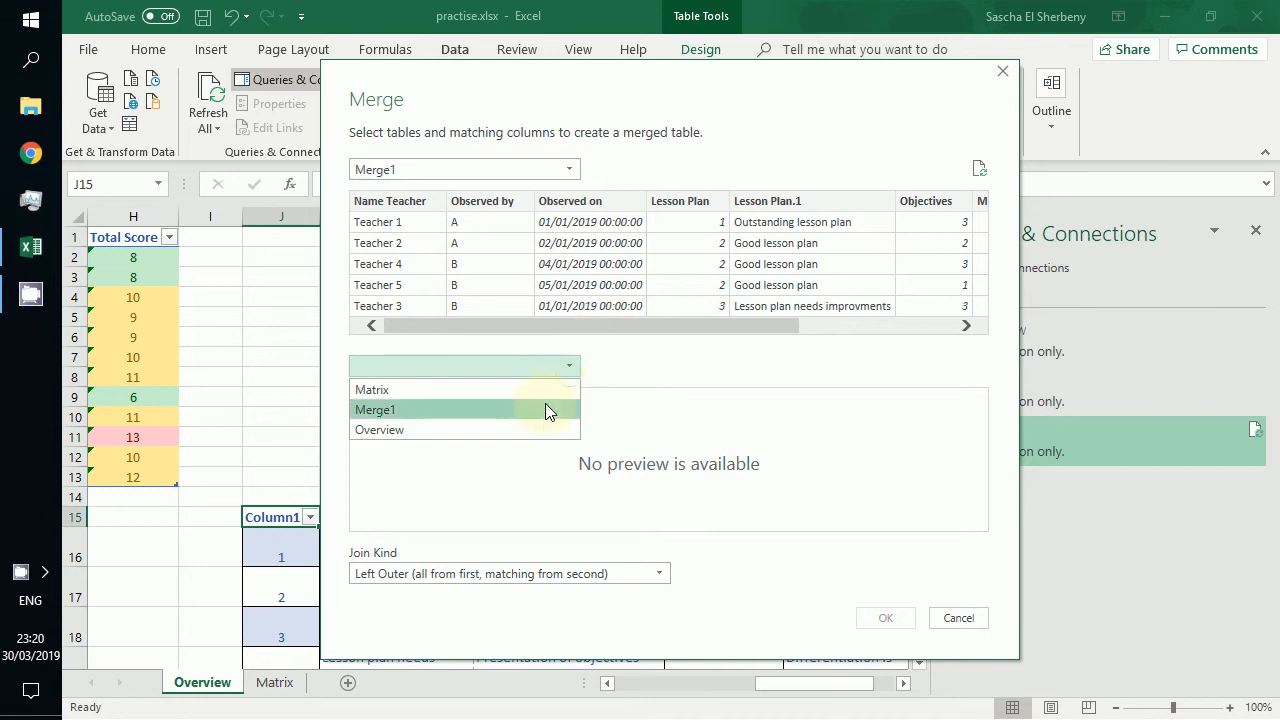
left_click(527, 391)
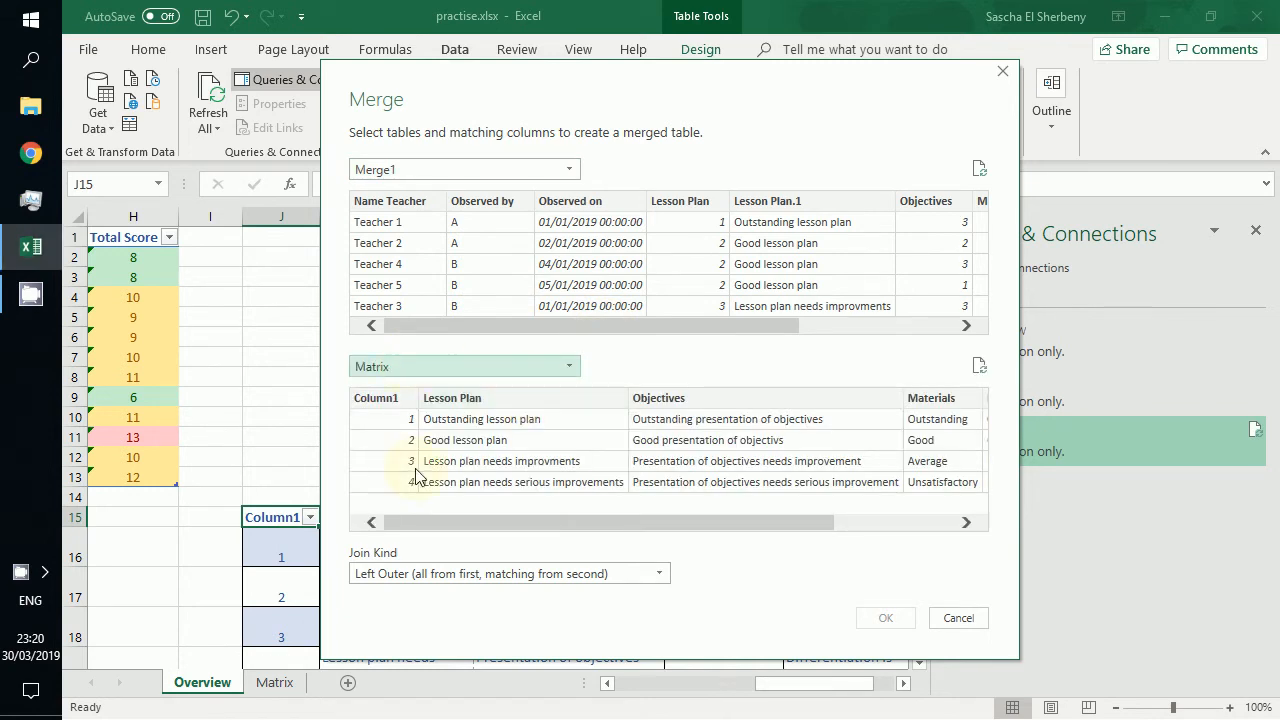
Step: Match Merge1's Objectives column with Matrix's Column1 and create the merged query with a Left Outer join
left_click(929, 204)
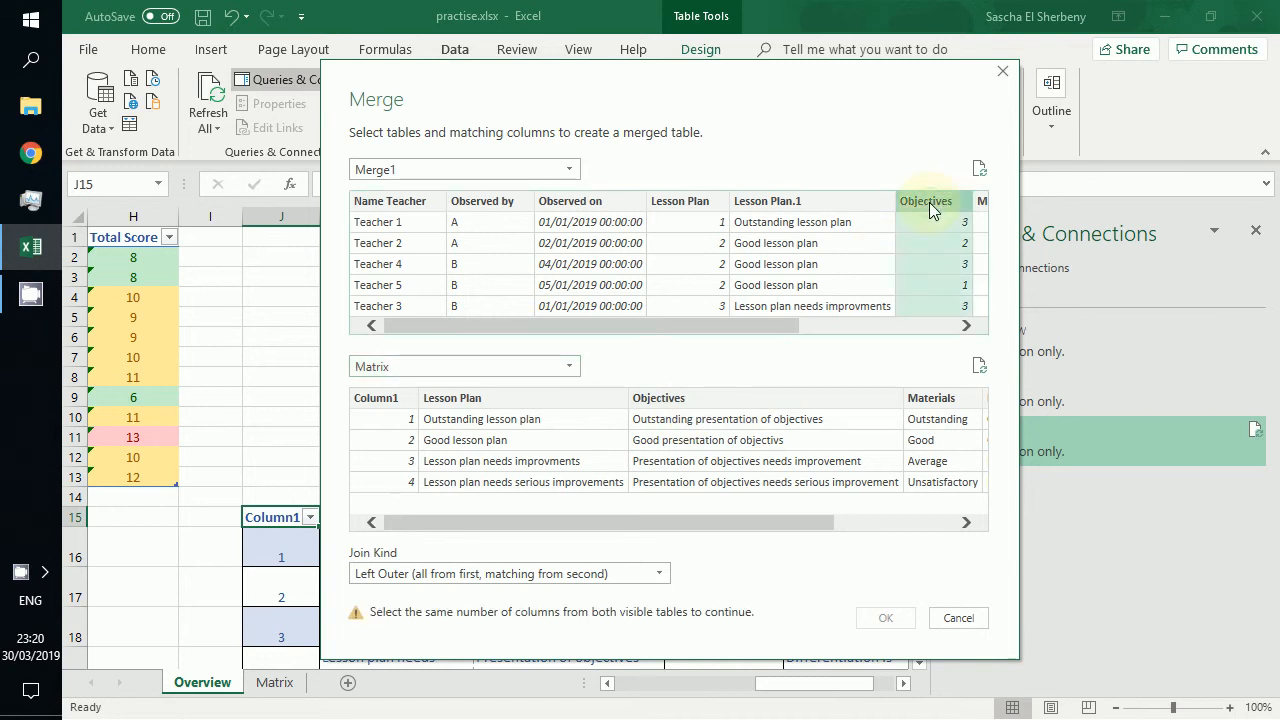
left_click(400, 398)
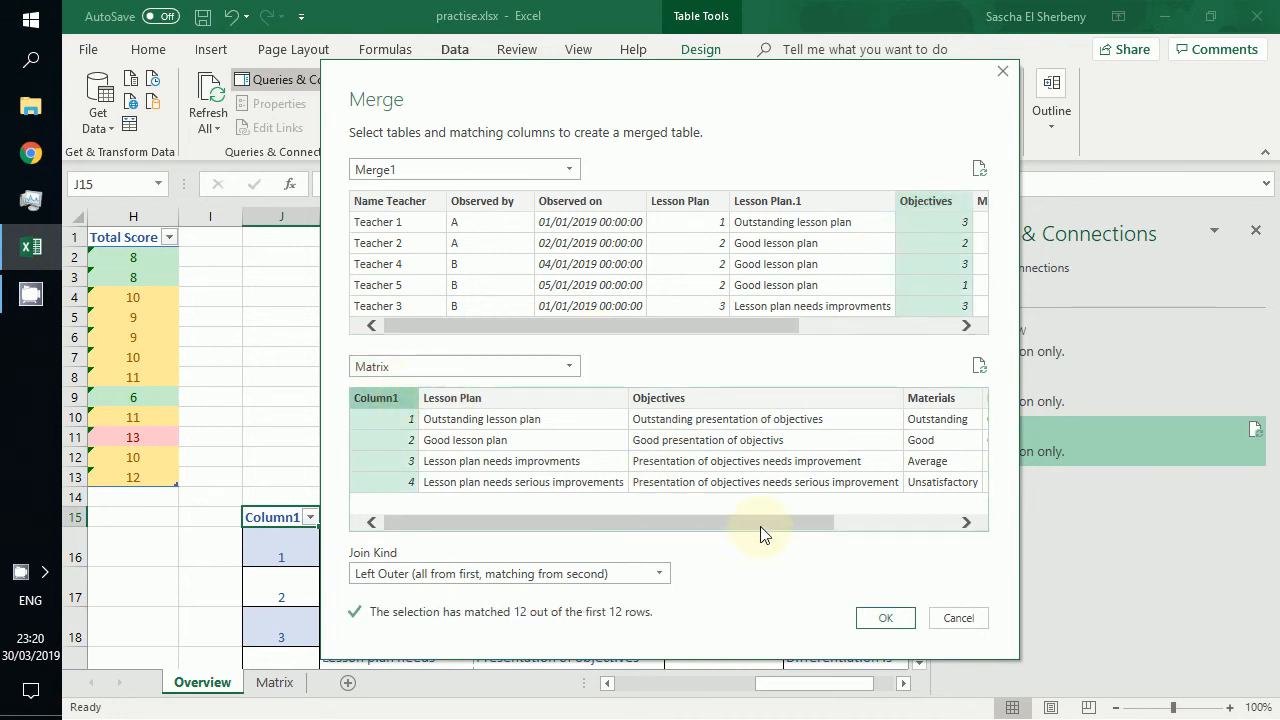
left_click_drag(760, 533, 851, 520)
left_click_drag(781, 326, 916, 325)
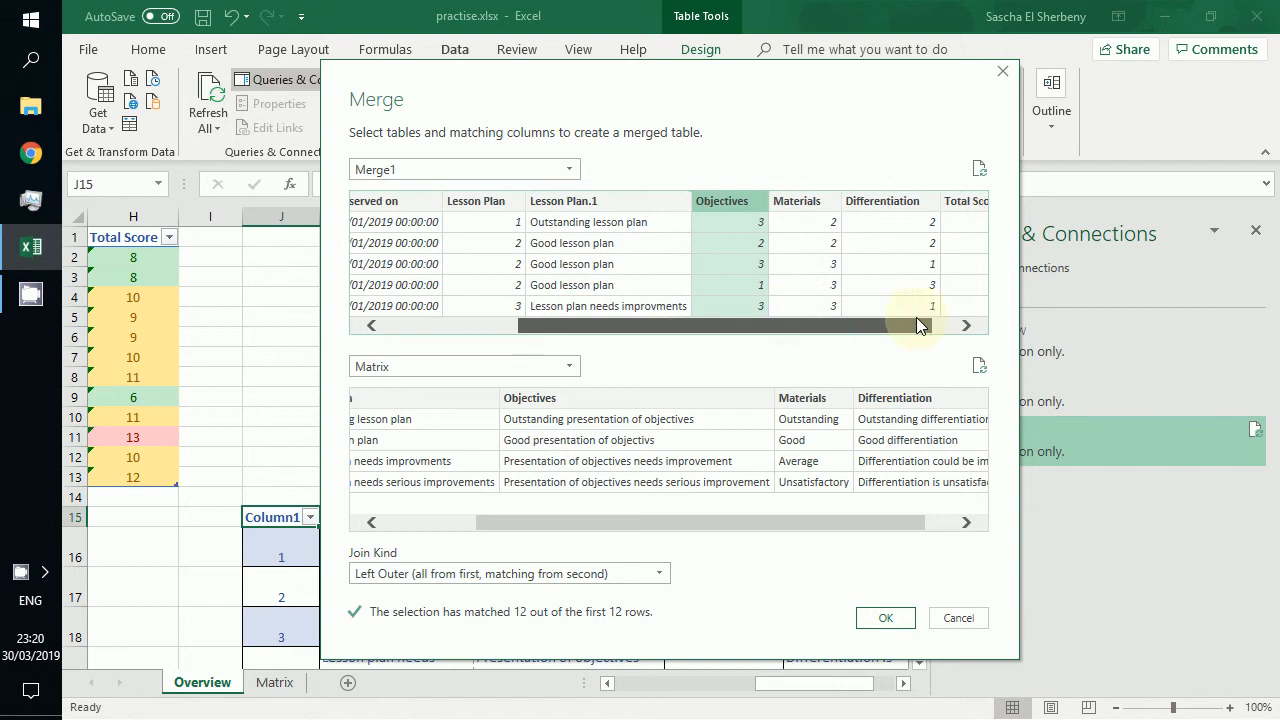
left_click(887, 617)
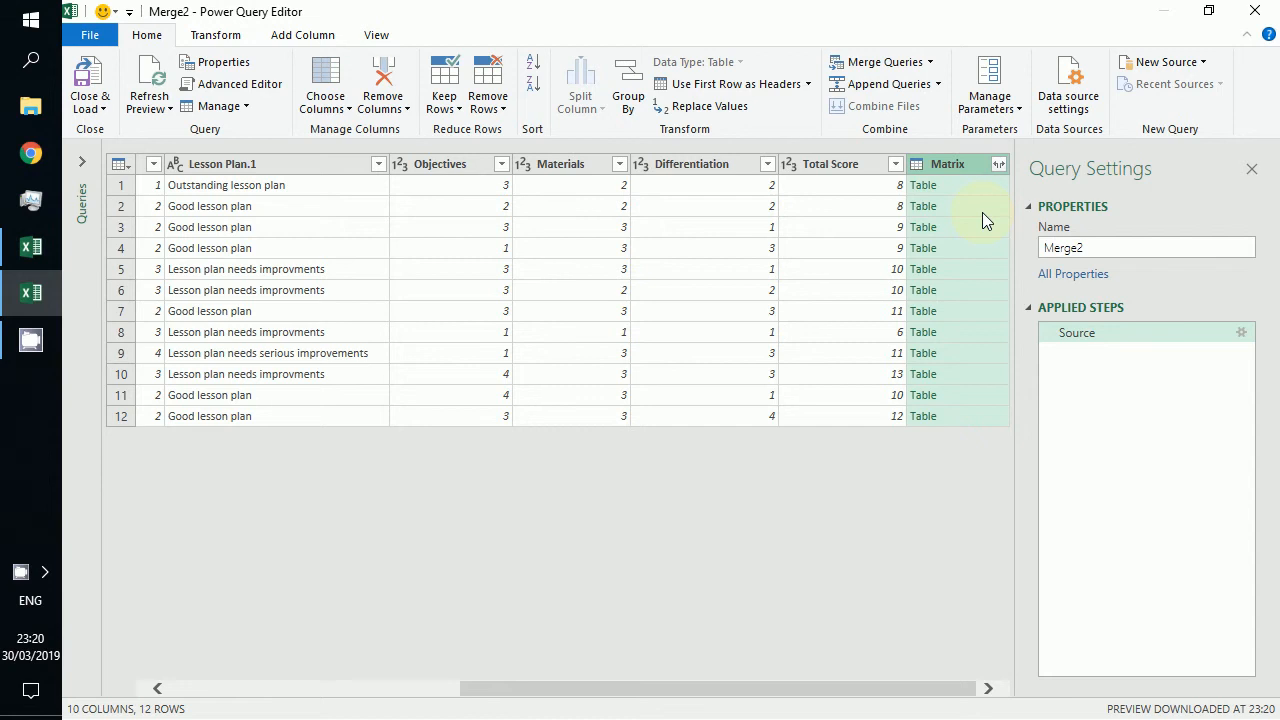
Step: Expand only Objectives from the Matrix column, without the original column name as prefix
left_click(998, 164)
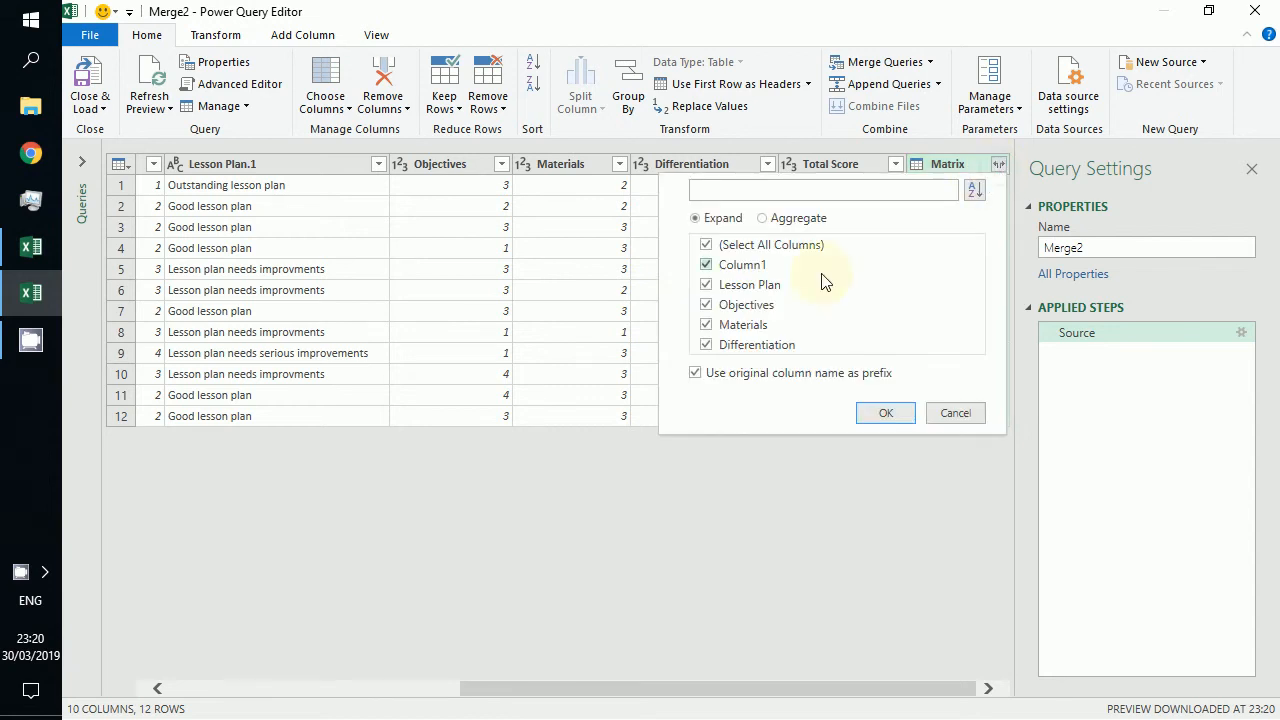
left_click(707, 285)
left_click(707, 265)
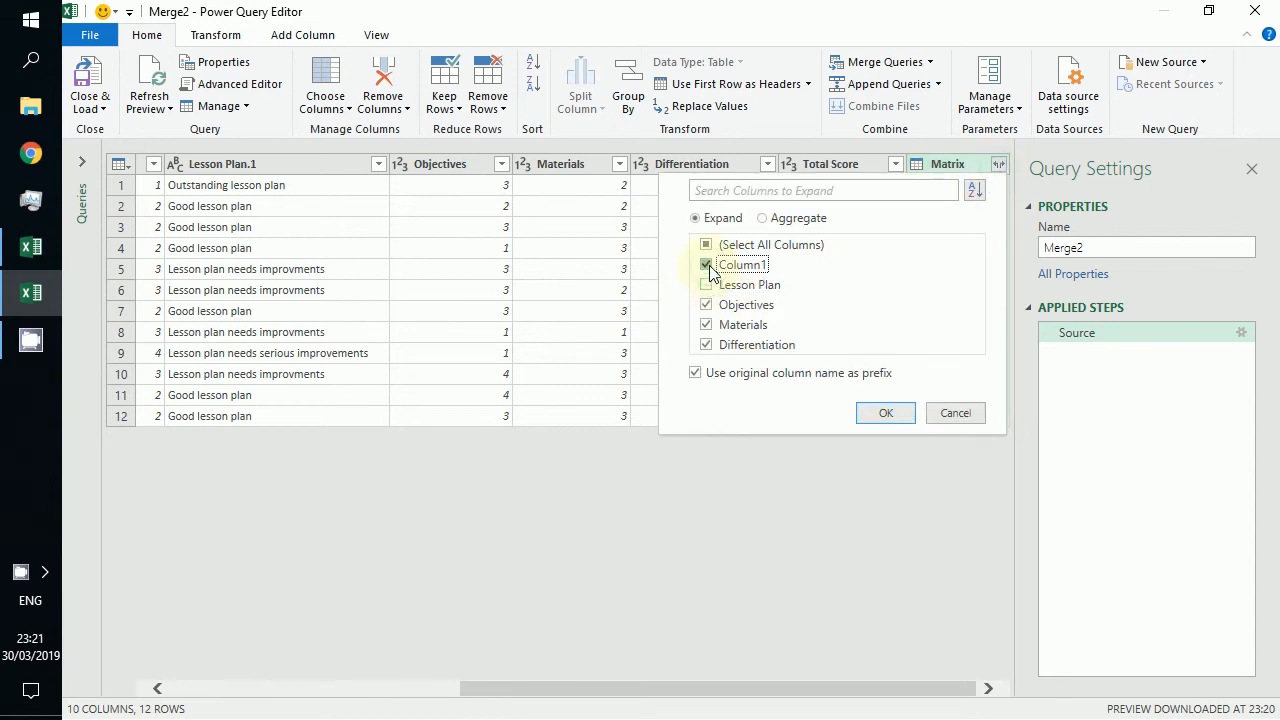
left_click(707, 325)
left_click(707, 345)
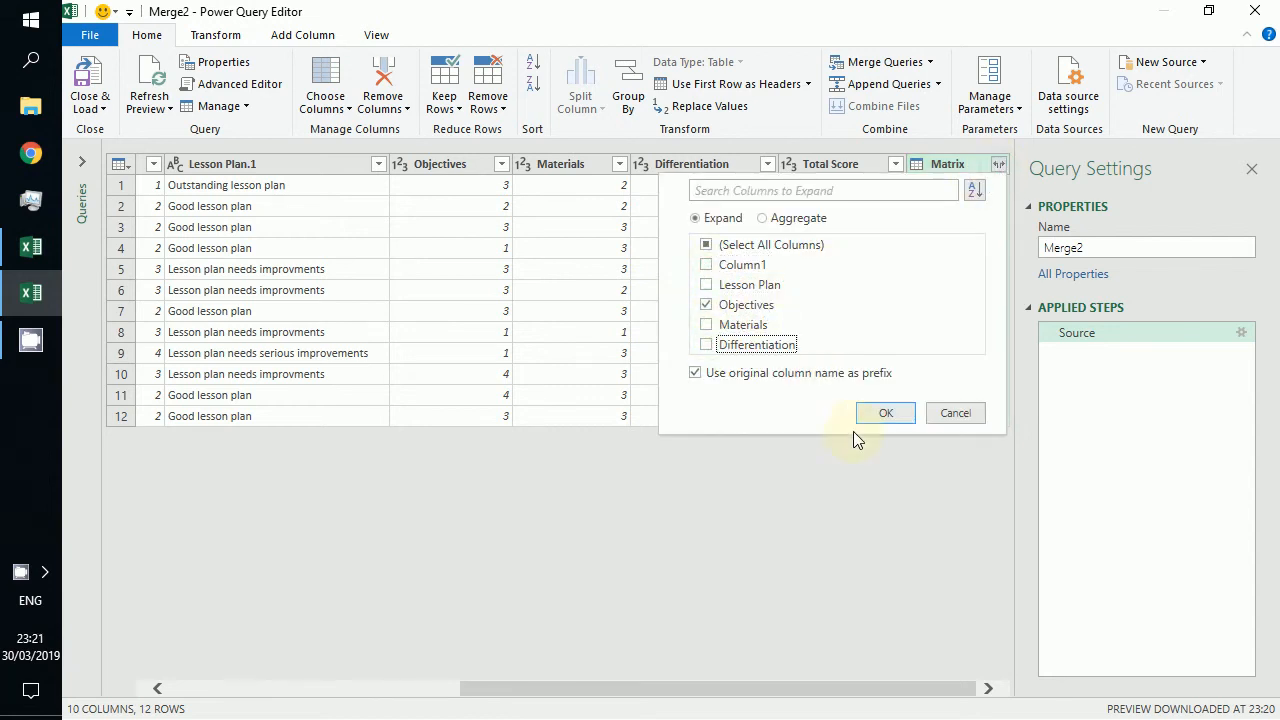
left_click(785, 374)
left_click(880, 415)
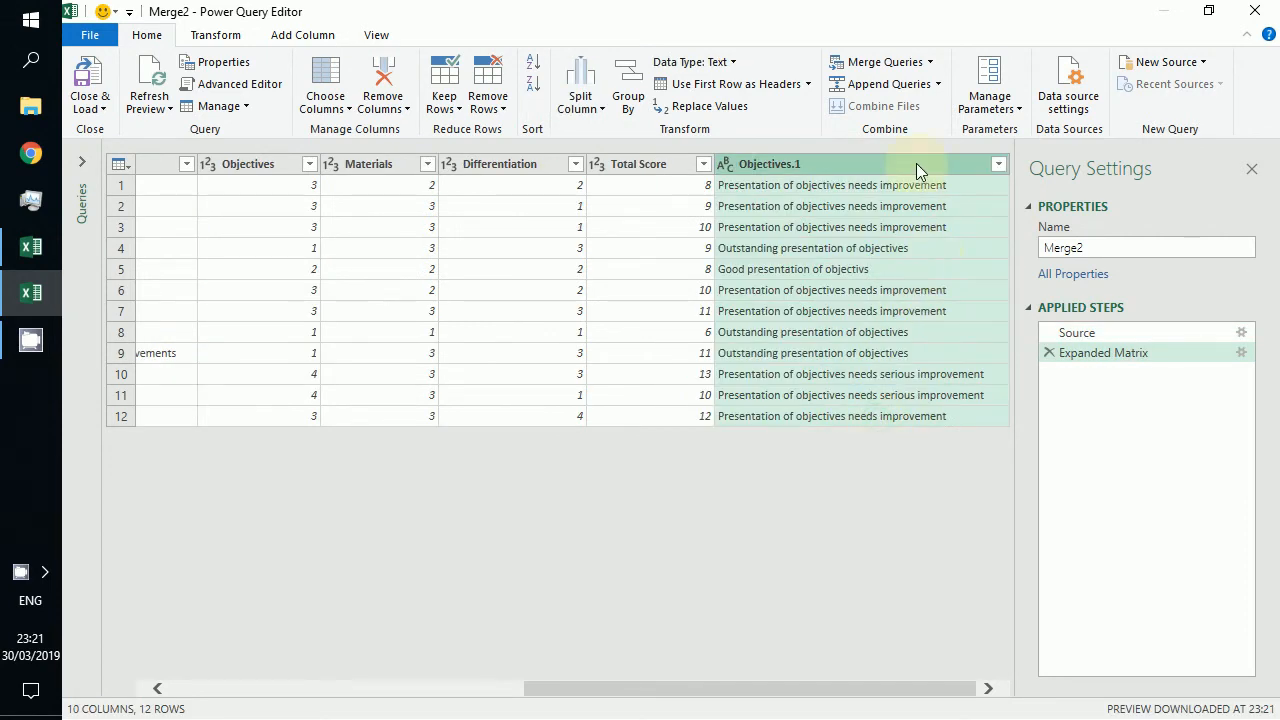
Step: Place the expanded Objectives text column directly after the Objectives scores
left_click_drag(916, 163, 443, 266)
left_click_drag(662, 697, 491, 703)
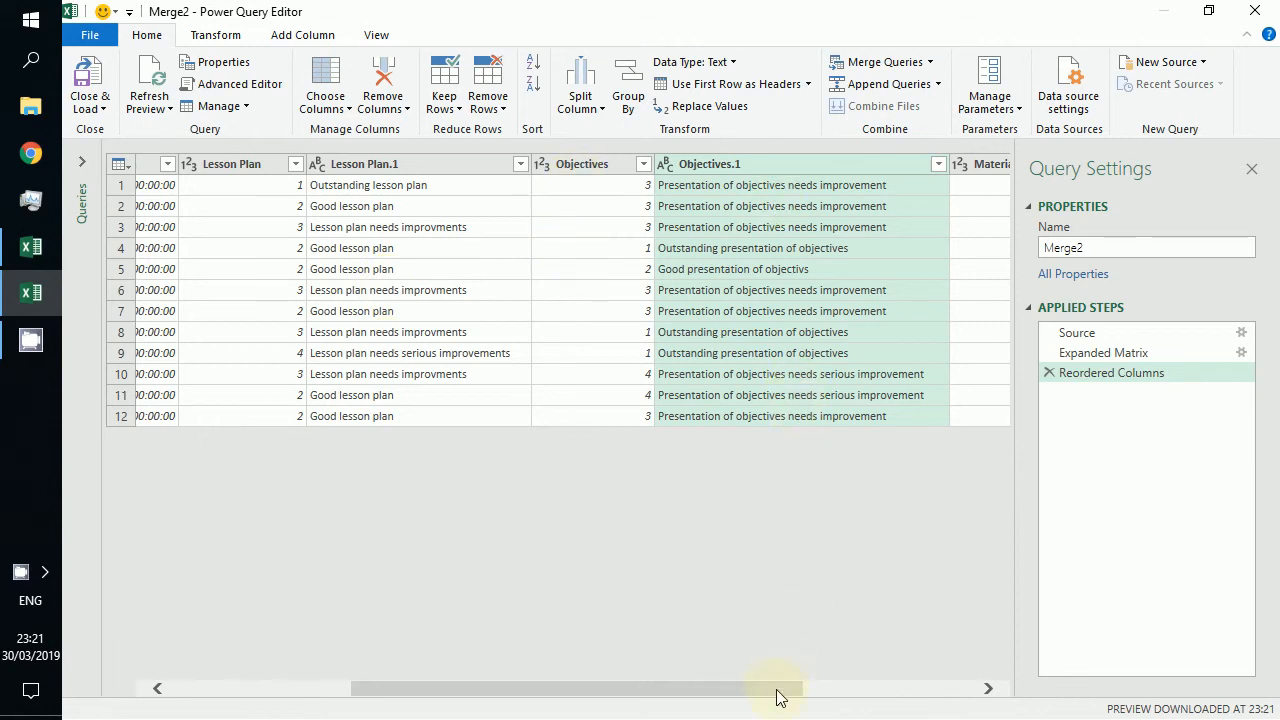
left_click_drag(780, 697, 880, 691)
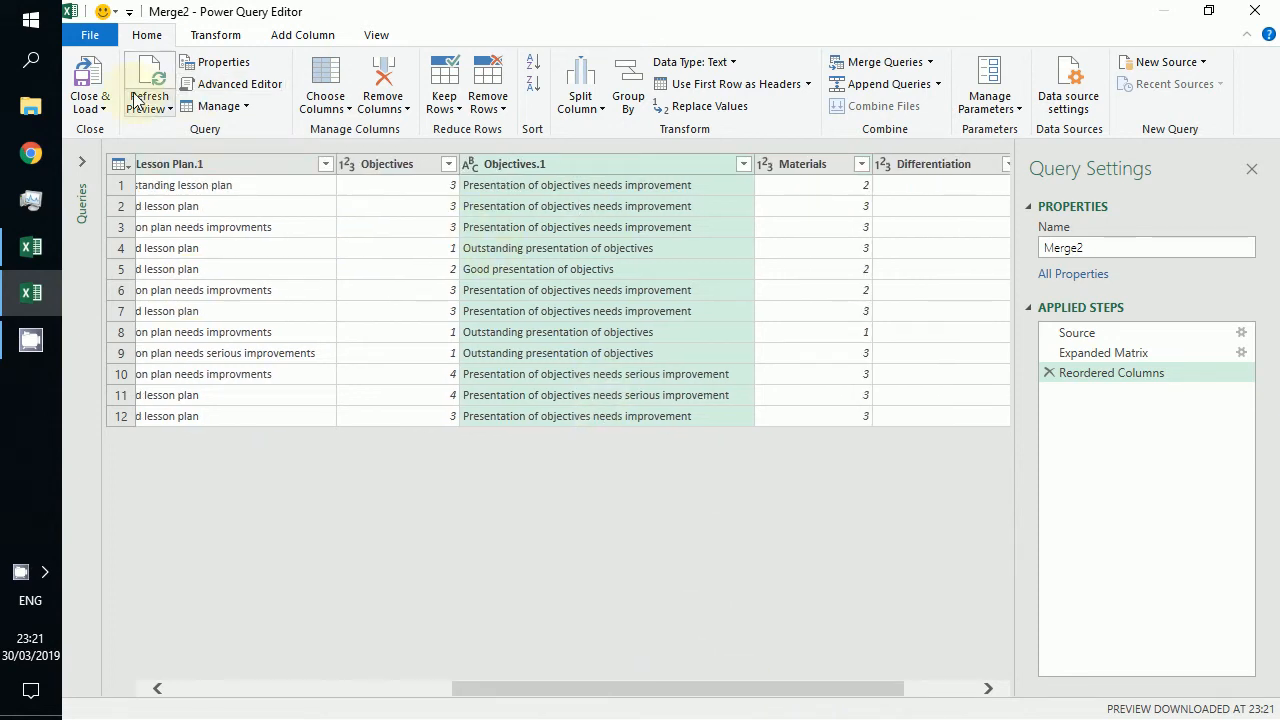
Step: Close and load the Merge2 query with Only Create Connection
left_click(89, 104)
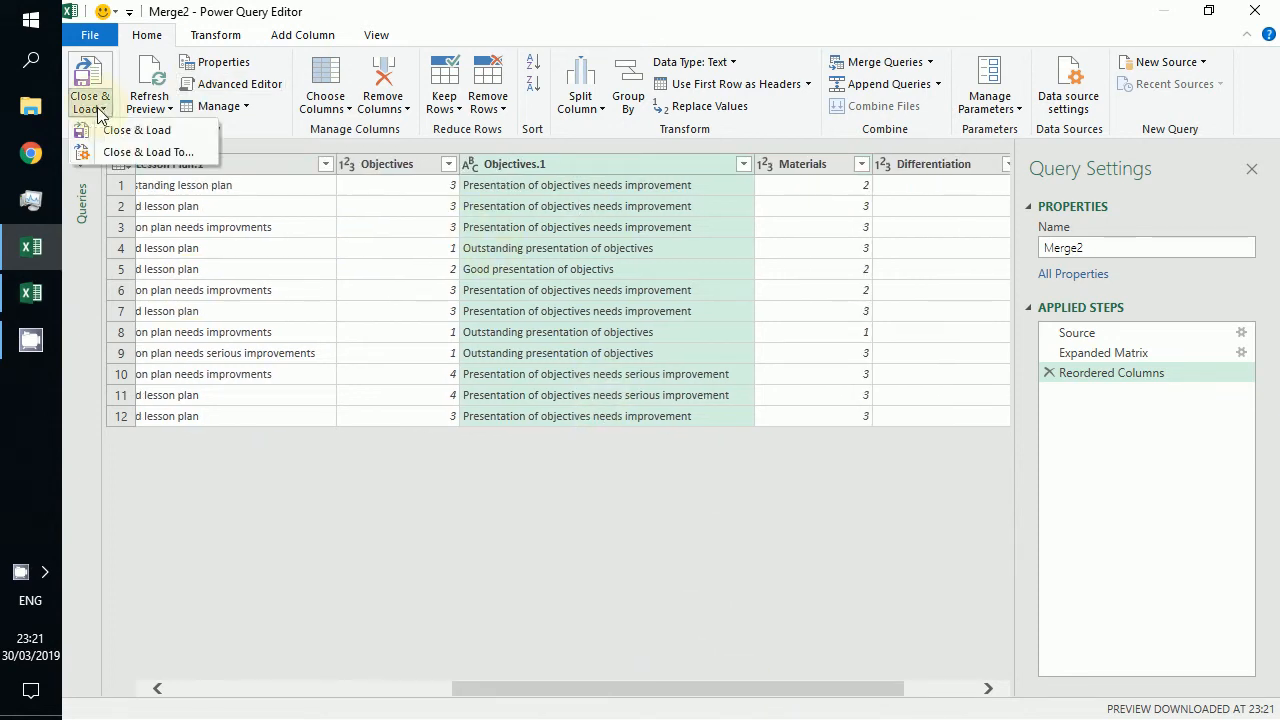
left_click(150, 152)
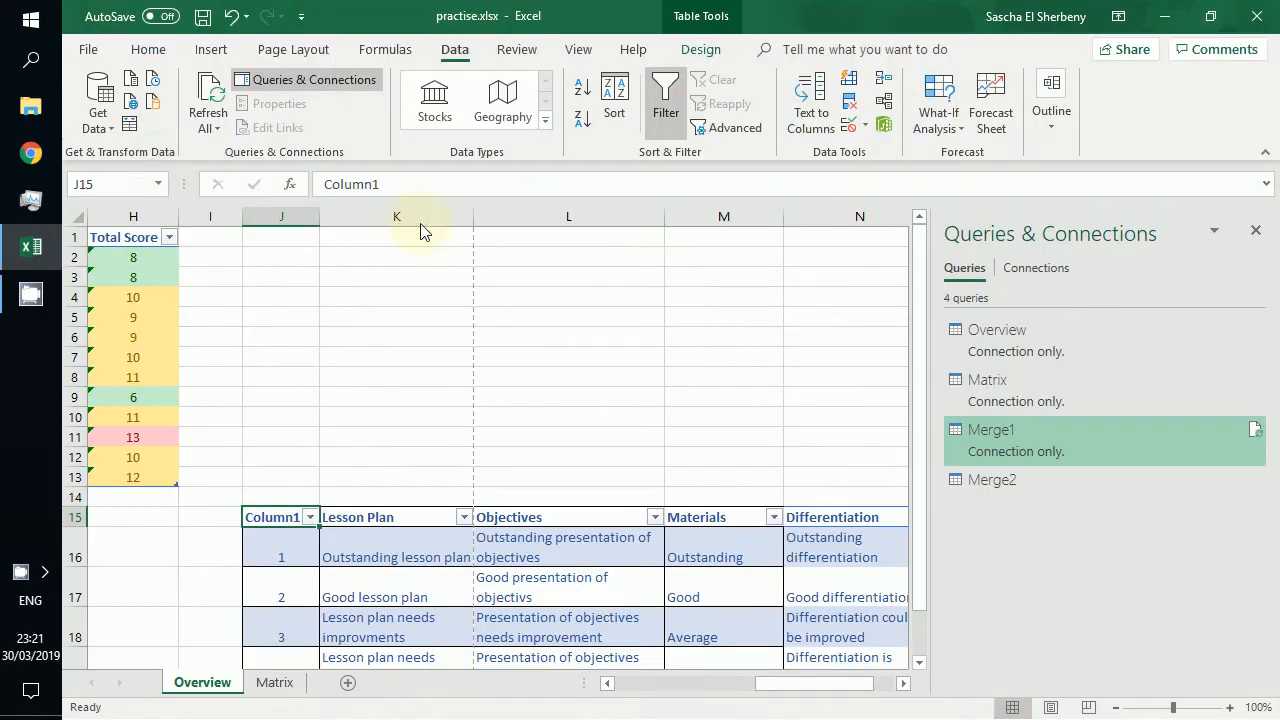
left_click(680, 562)
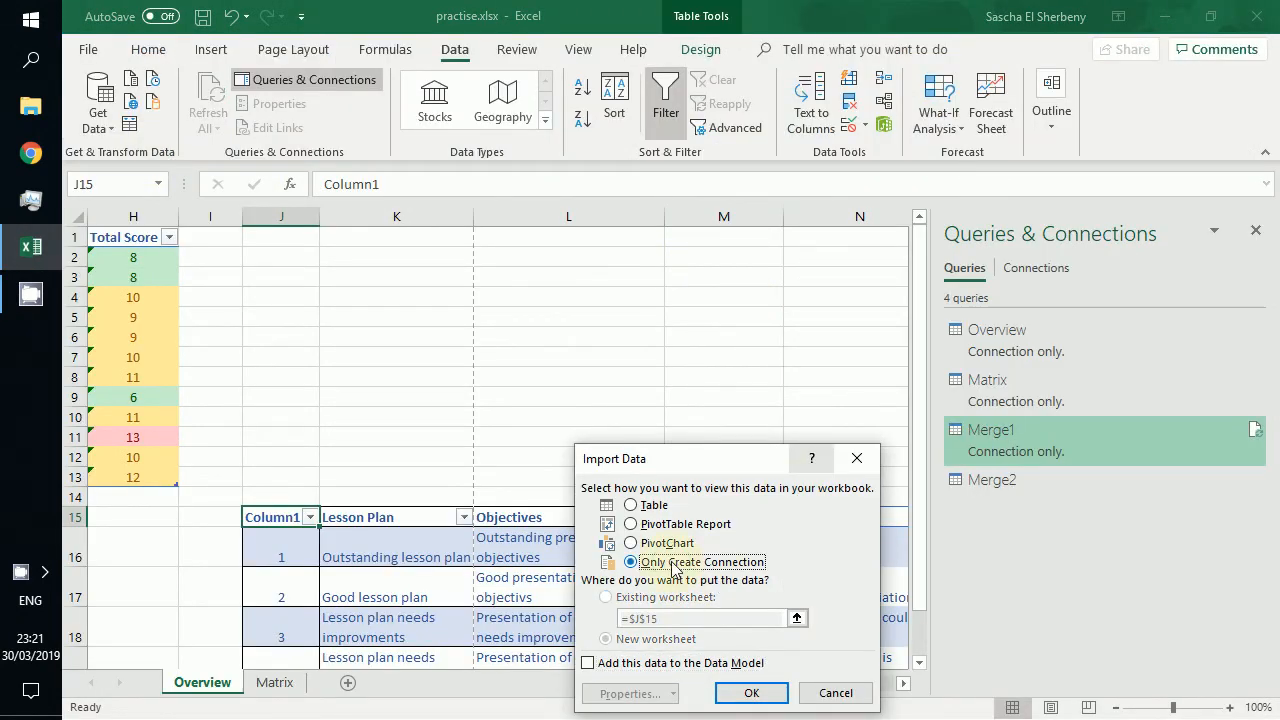
left_click(771, 702)
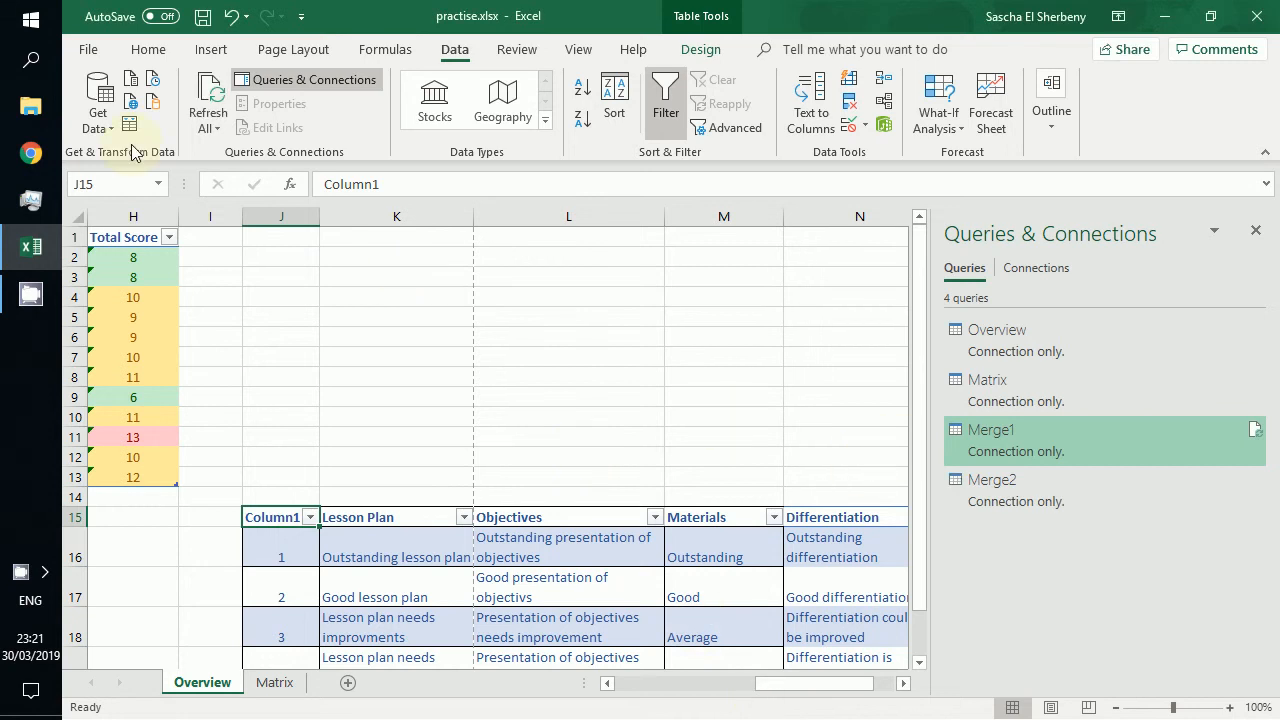
Step: Start a new query merge with Merge2 as the first table and Matrix as the second
left_click(99, 112)
mouse_move(234, 381)
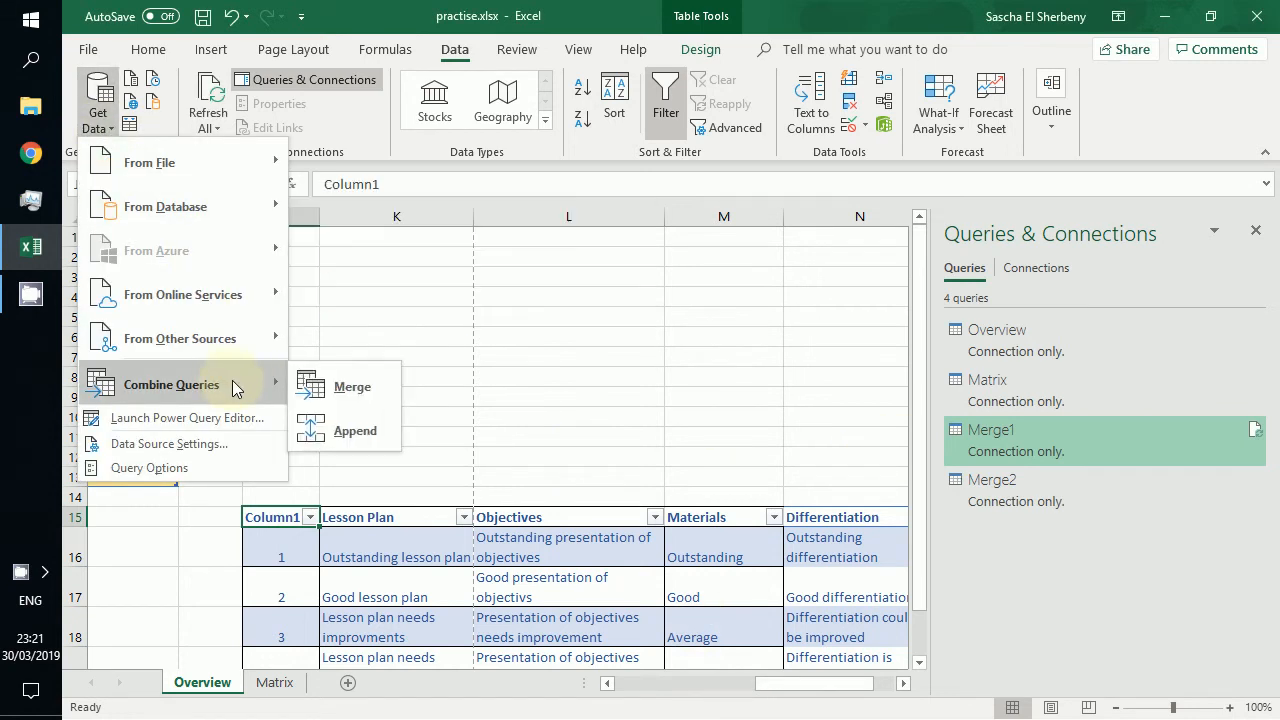
left_click(337, 380)
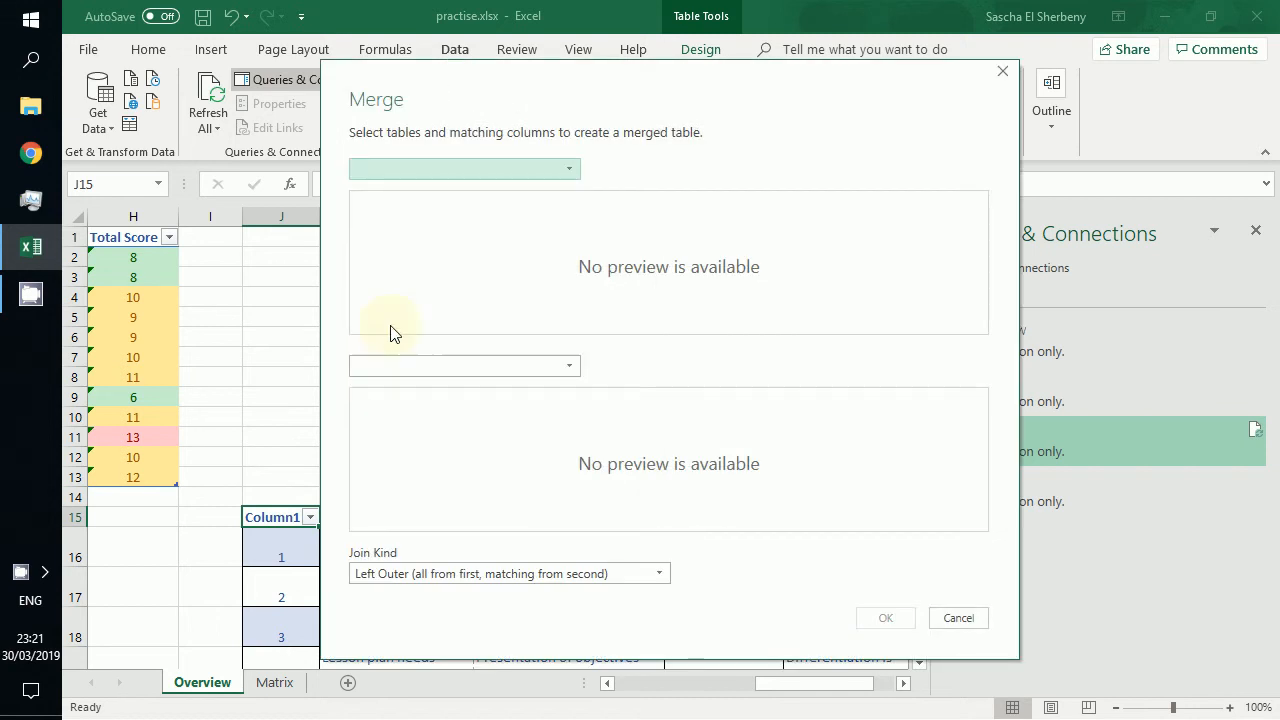
left_click(571, 176)
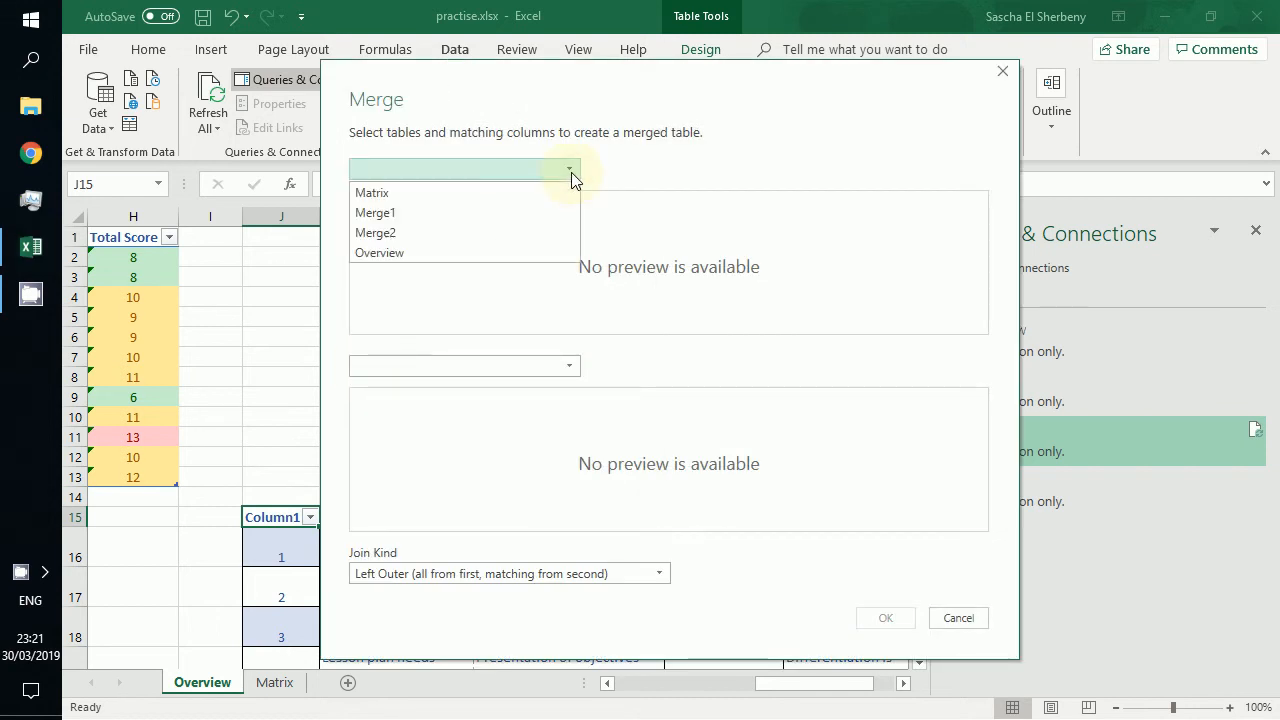
left_click(526, 233)
left_click(562, 364)
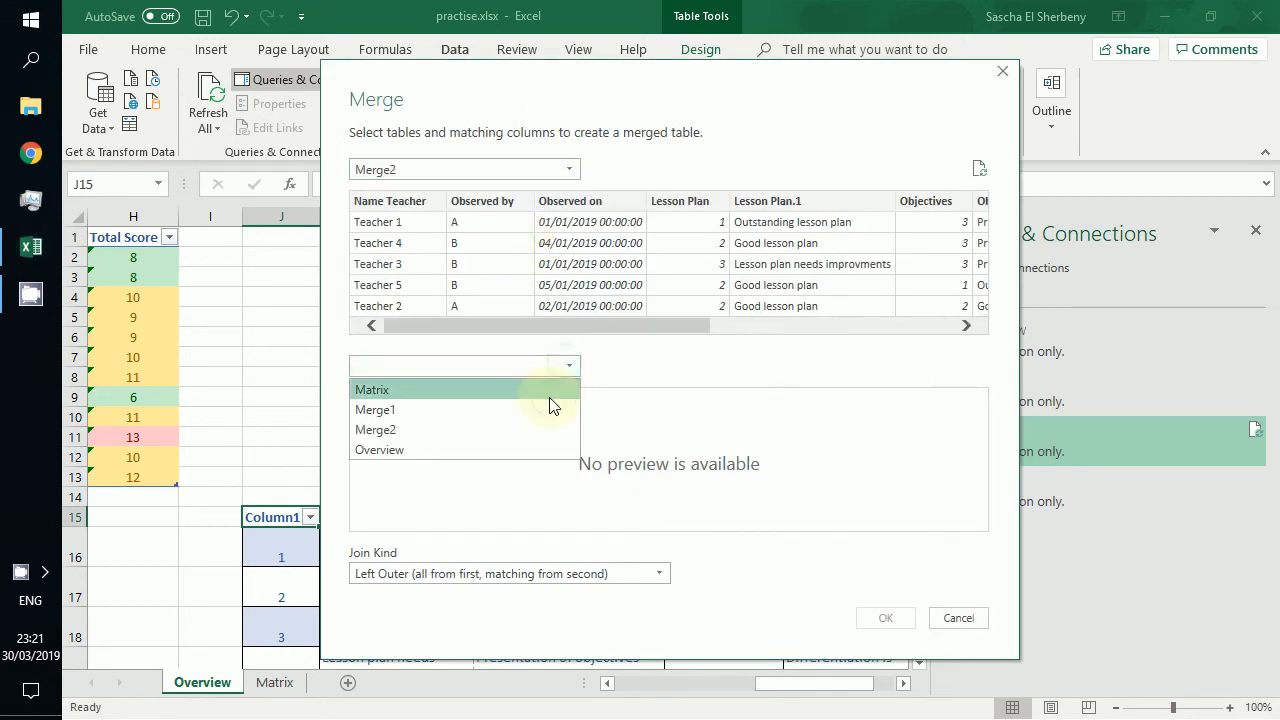
left_click(549, 388)
Step: Match Merge2's Materials column with Matrix's Column1 and create the merged query with a Left Outer join
left_click(897, 327)
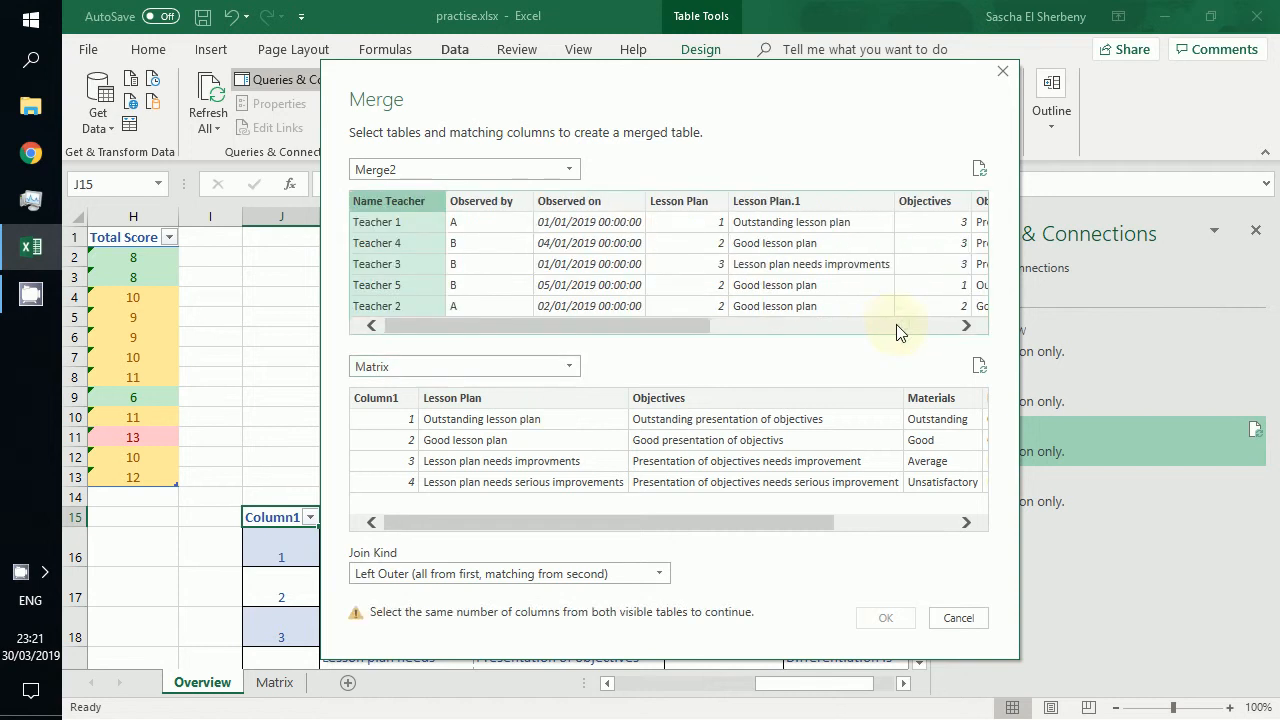
left_click(815, 324)
left_click(785, 205)
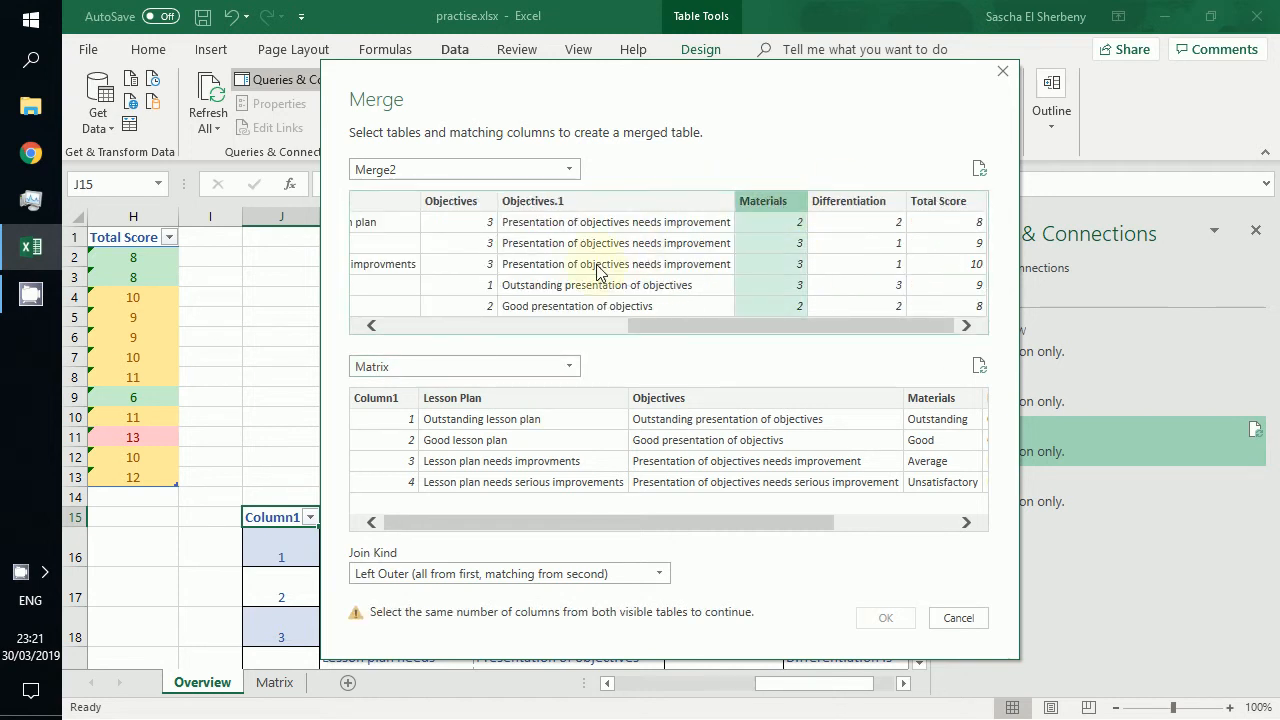
left_click(392, 400)
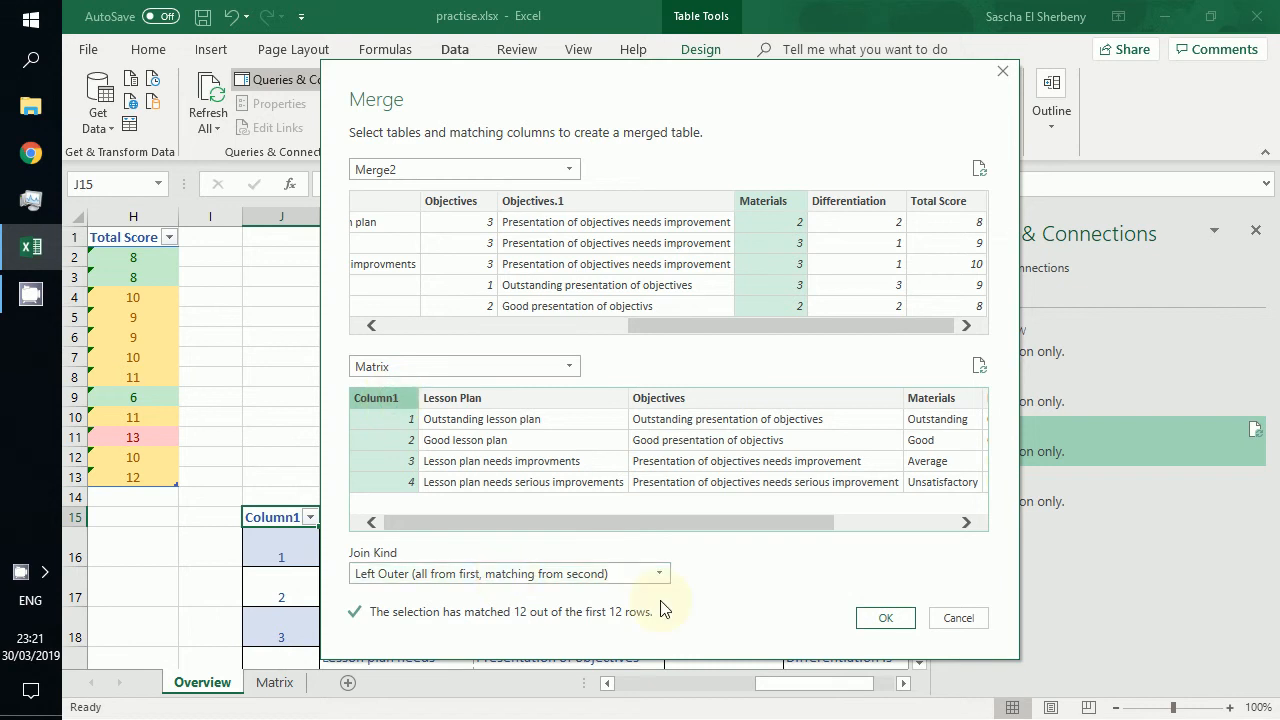
left_click(889, 617)
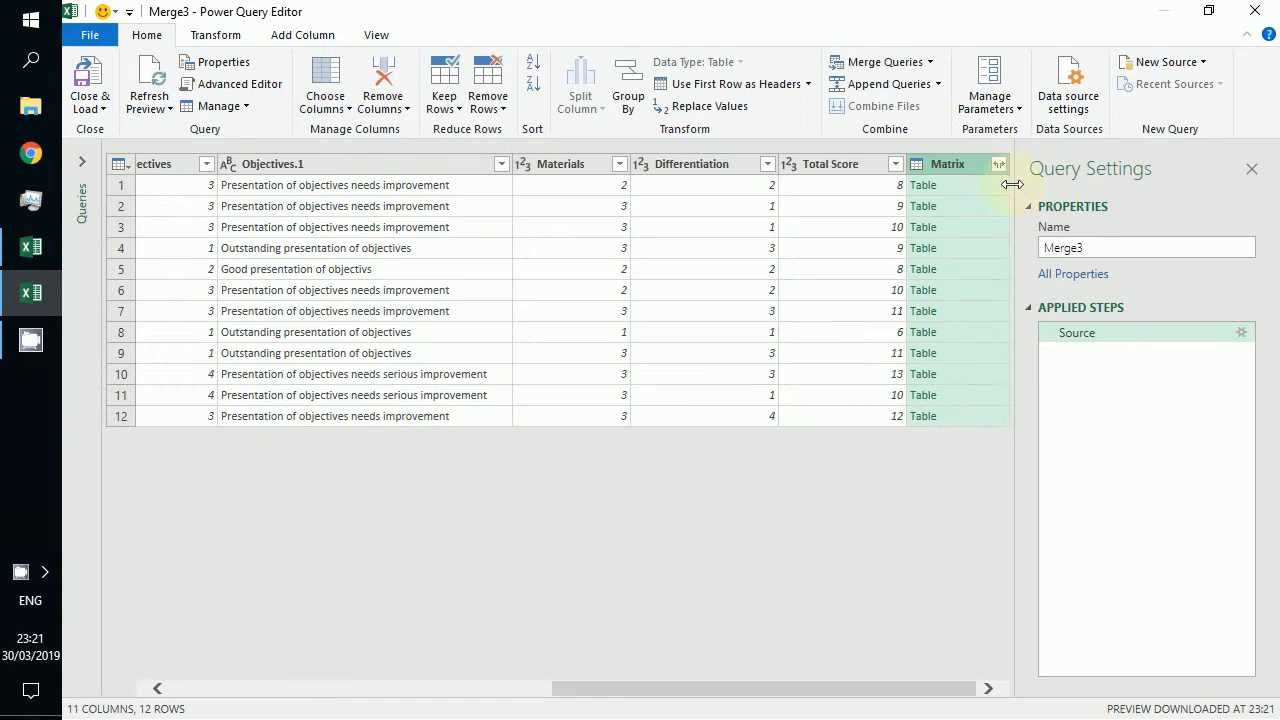
Step: Expand only Materials from the Matrix column without the original name prefix, and place the new column directly after the Materials scores
left_click(998, 164)
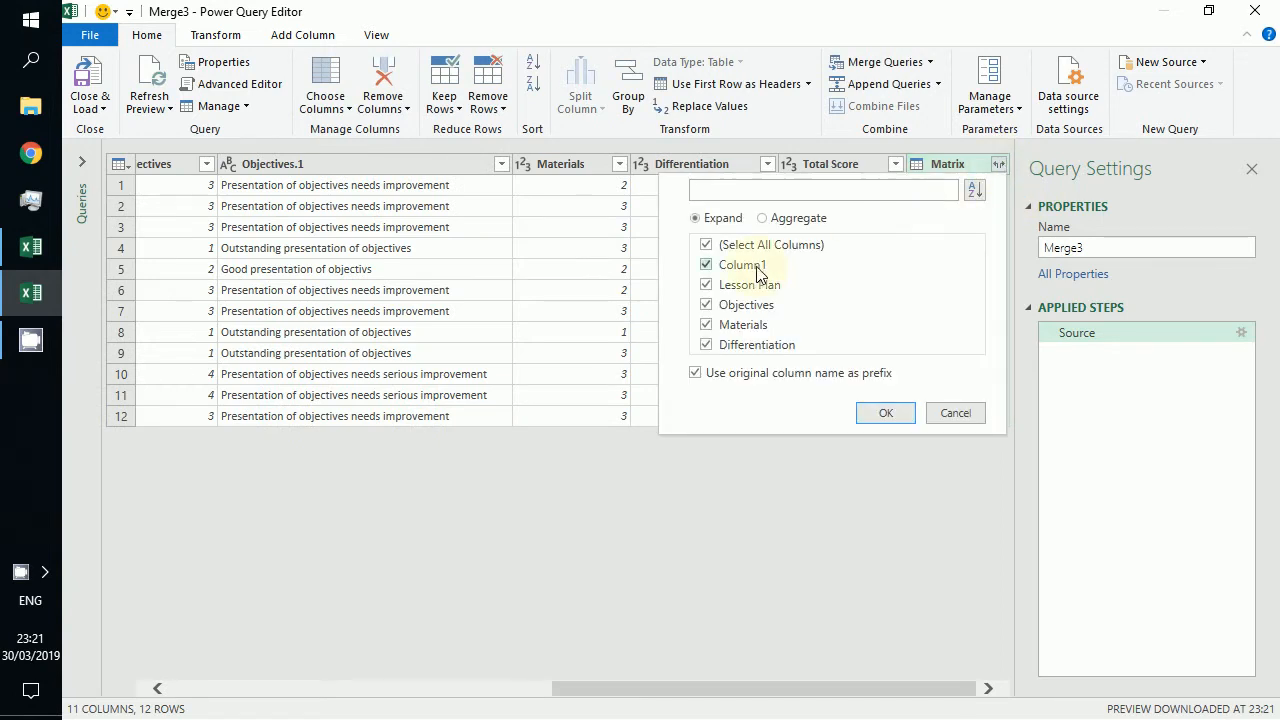
left_click(706, 324)
left_click(706, 304)
left_click(706, 284)
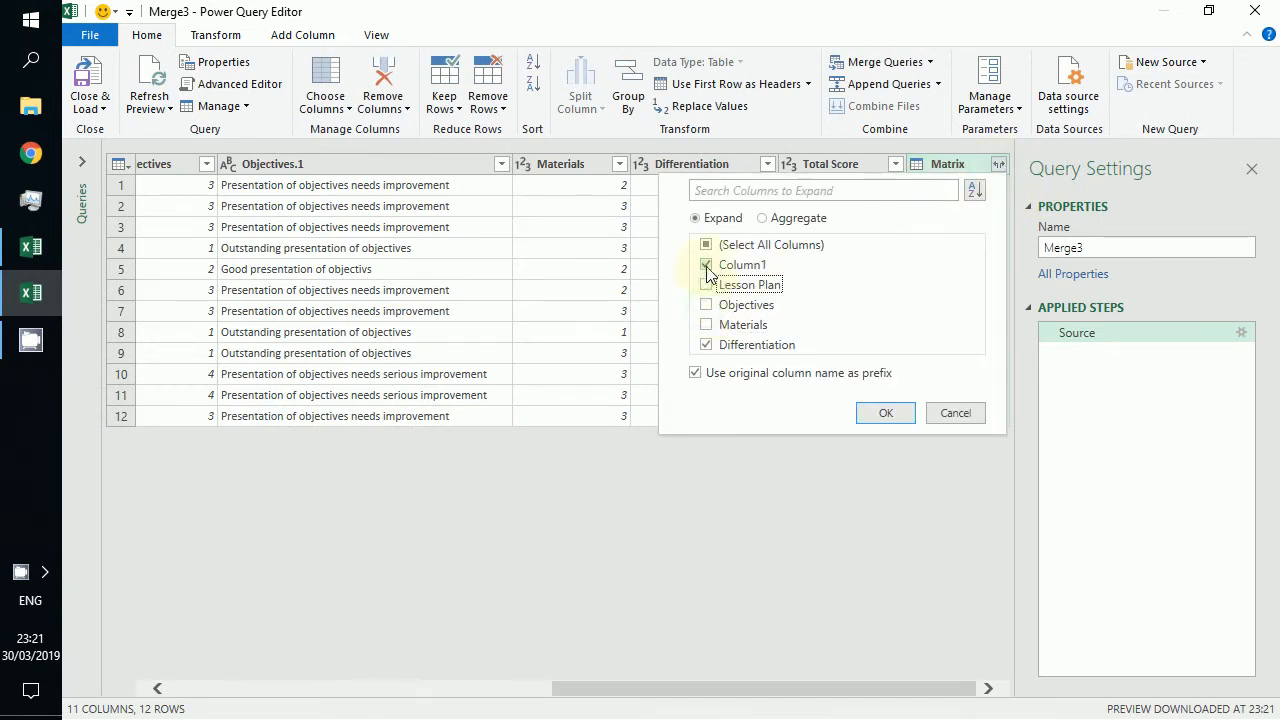
left_click(706, 264)
left_click(706, 344)
left_click(706, 324)
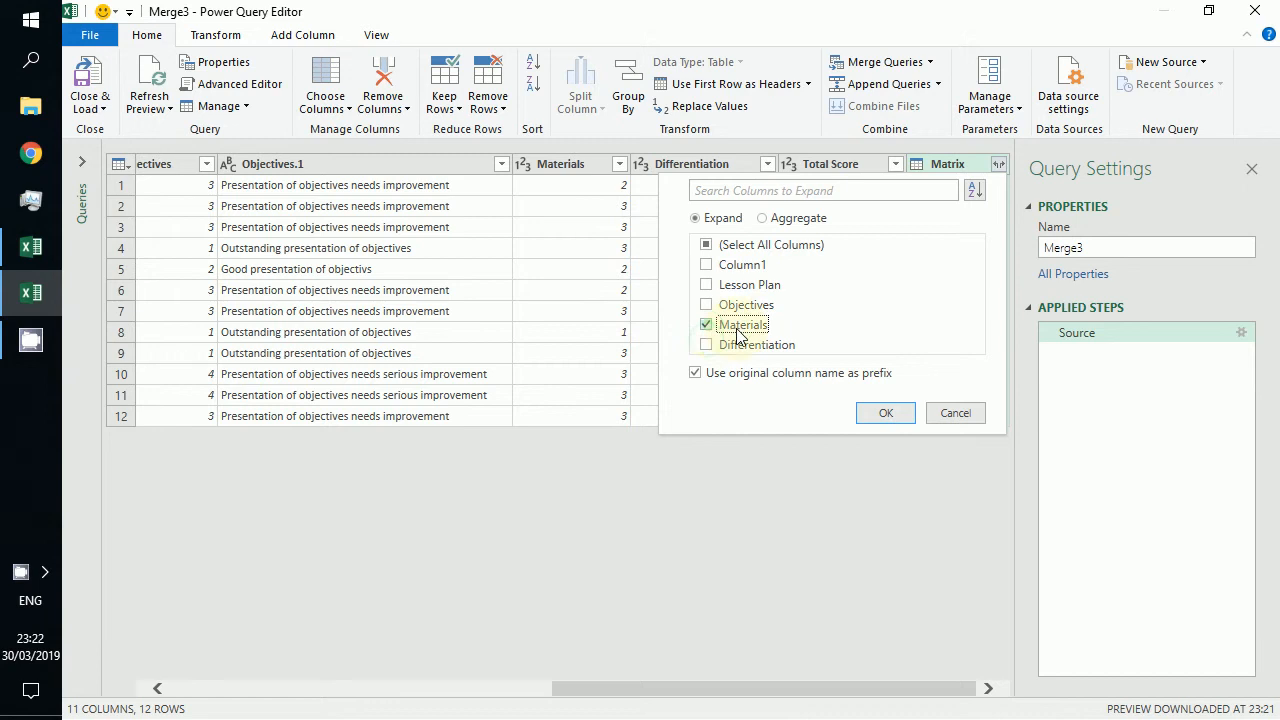
left_click(780, 376)
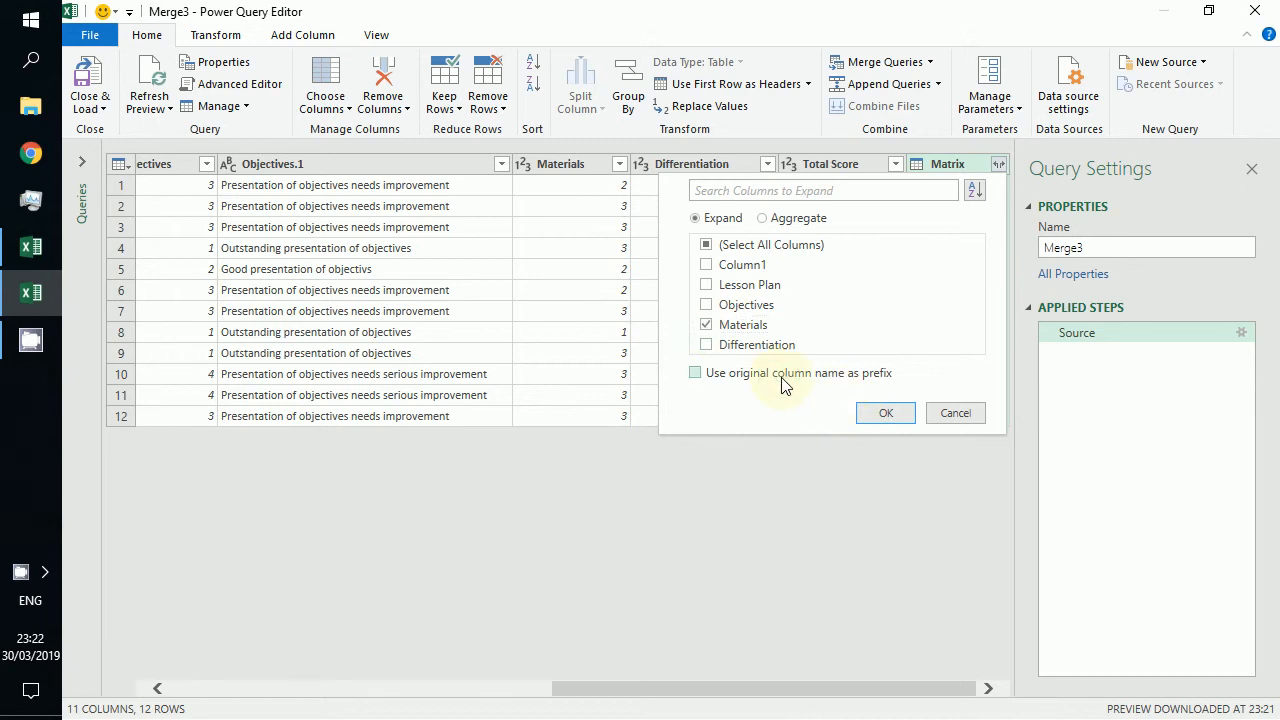
left_click(886, 415)
left_click_drag(938, 161, 640, 166)
Step: Close and load the Merge3 query with Only Create Connection
left_click(89, 106)
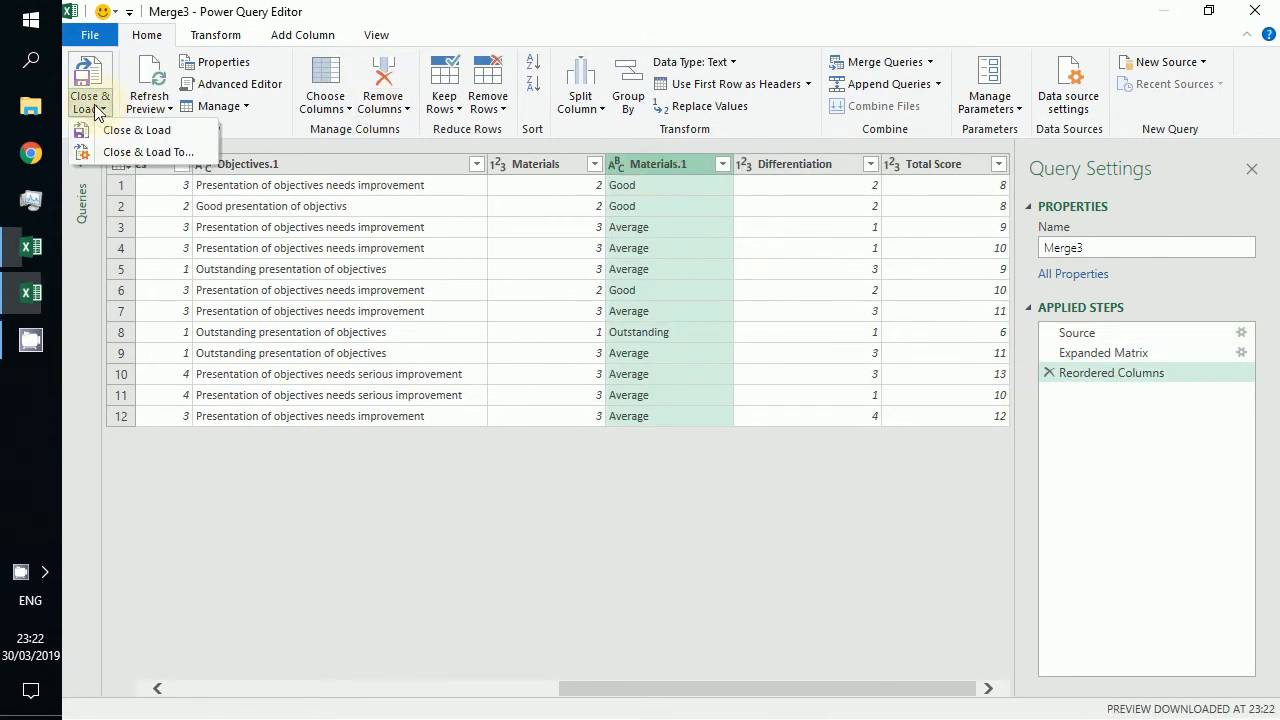
left_click(158, 157)
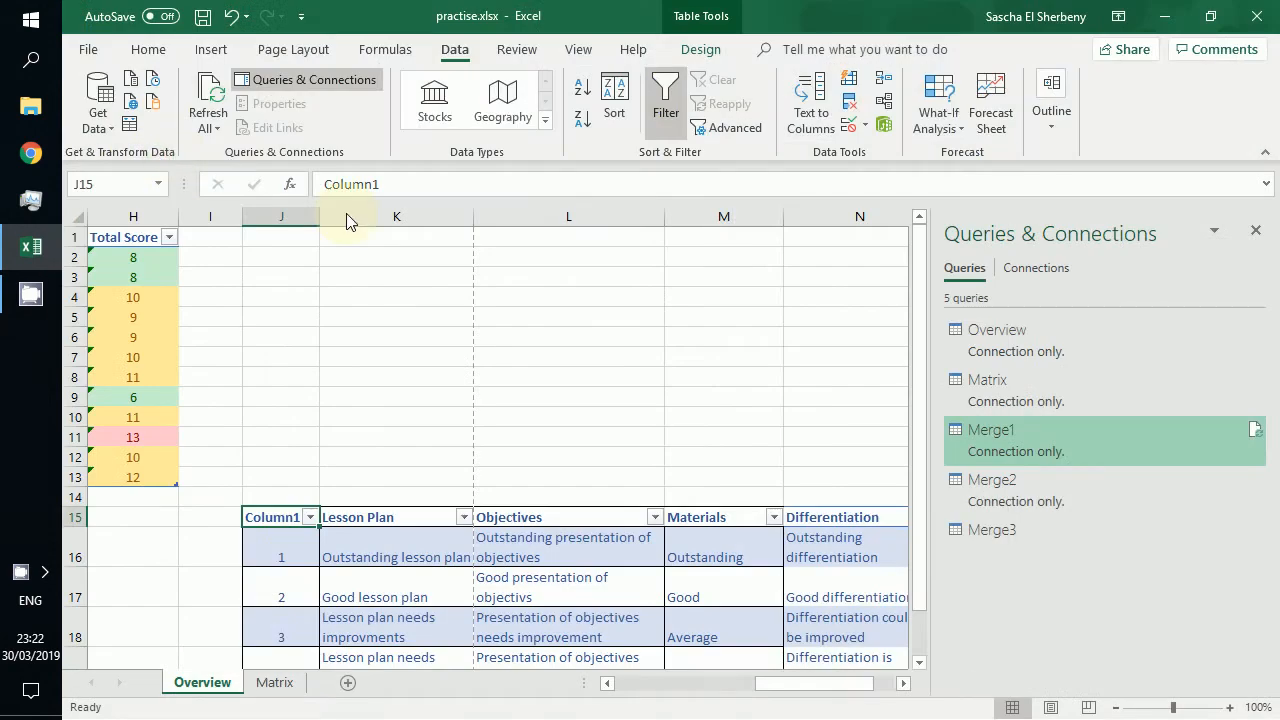
left_click(634, 562)
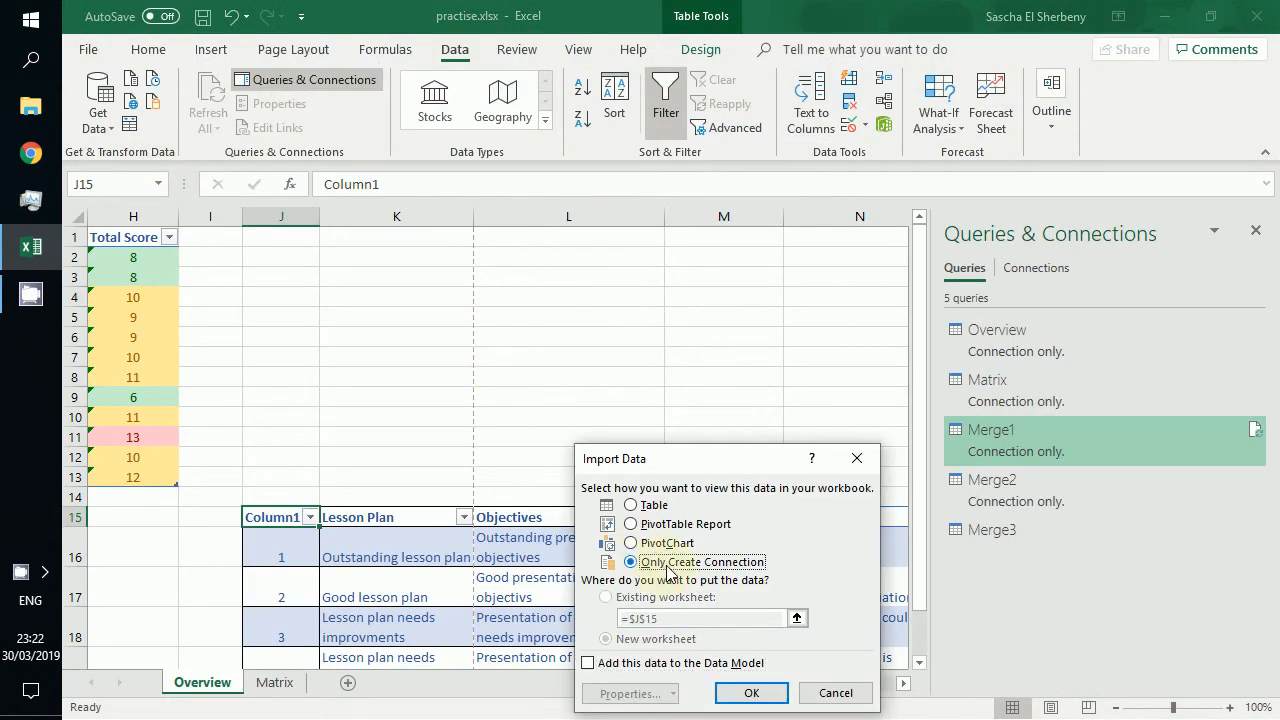
left_click(752, 693)
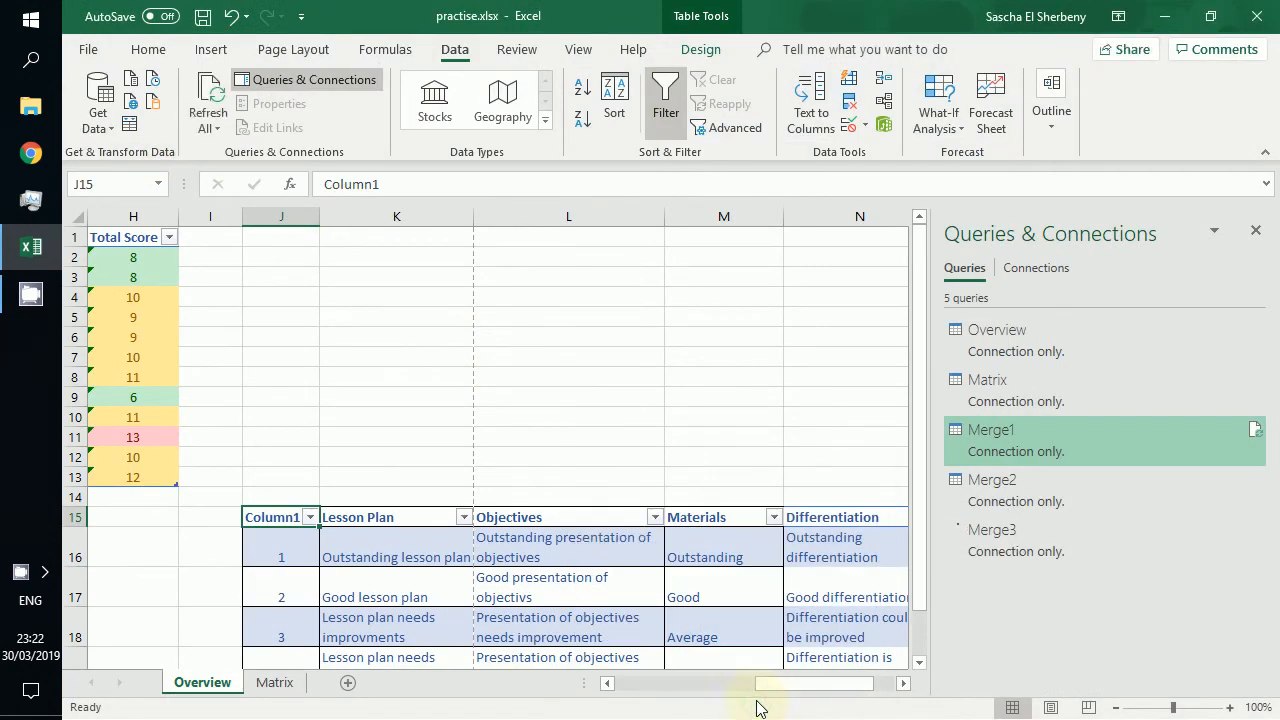
Step: Start another query merge with Merge3 as the first table and Matrix as the second
left_click(98, 112)
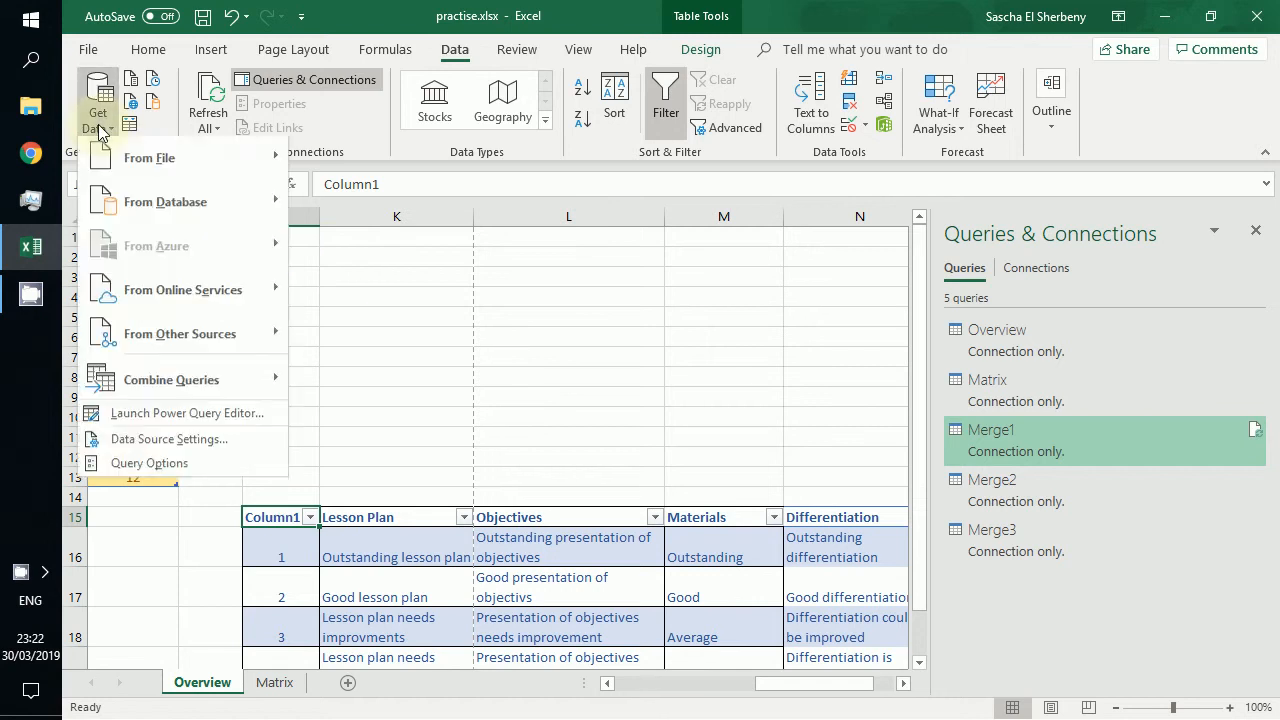
mouse_move(250, 380)
left_click(330, 385)
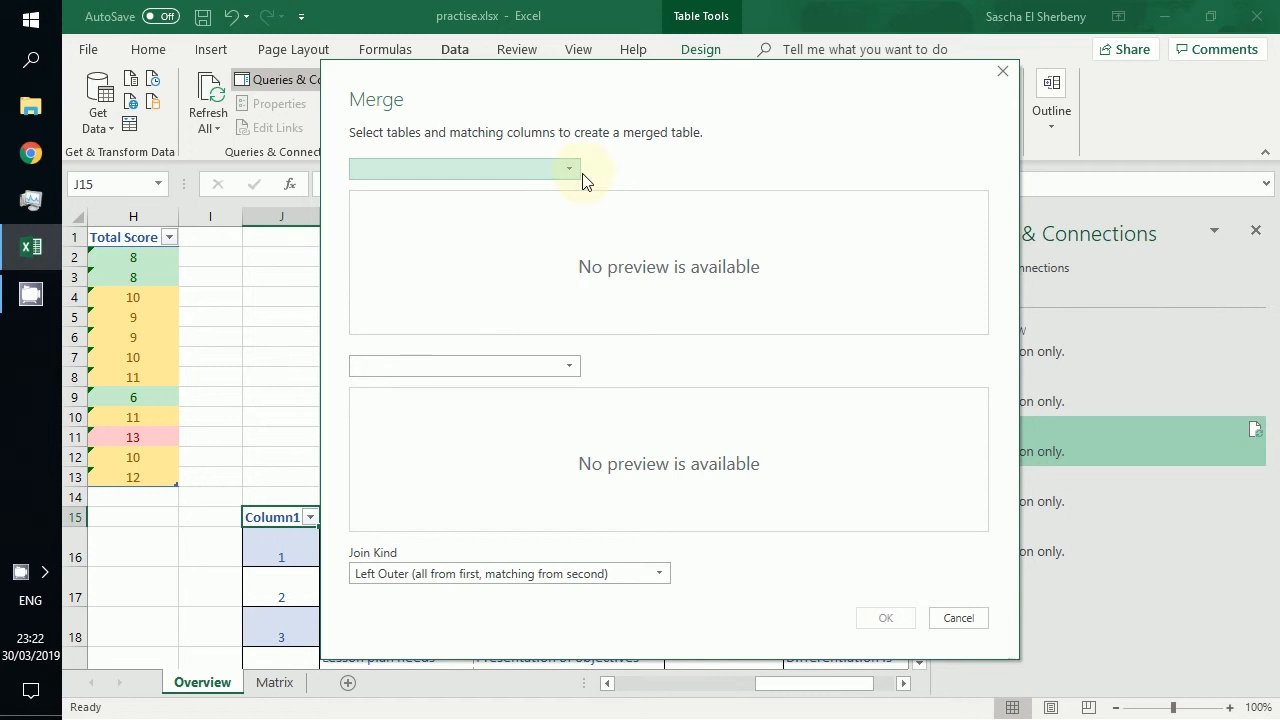
left_click(572, 176)
left_click(503, 270)
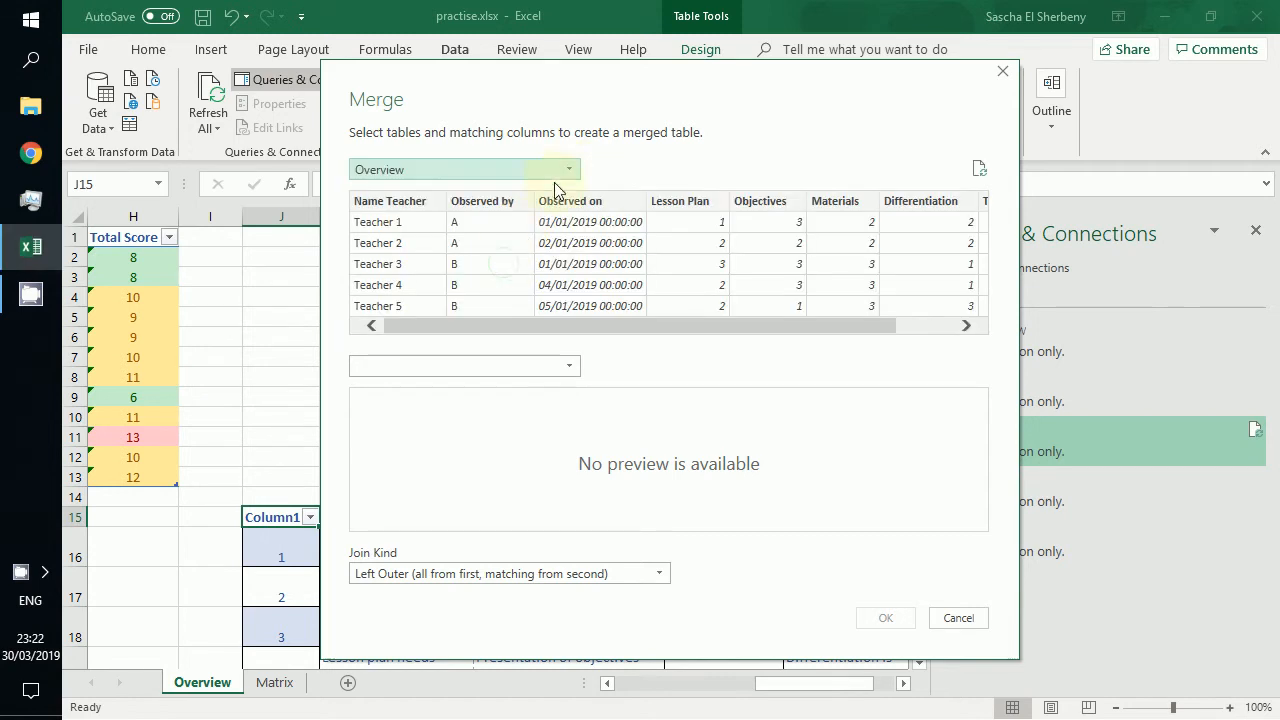
left_click(568, 172)
left_click(506, 252)
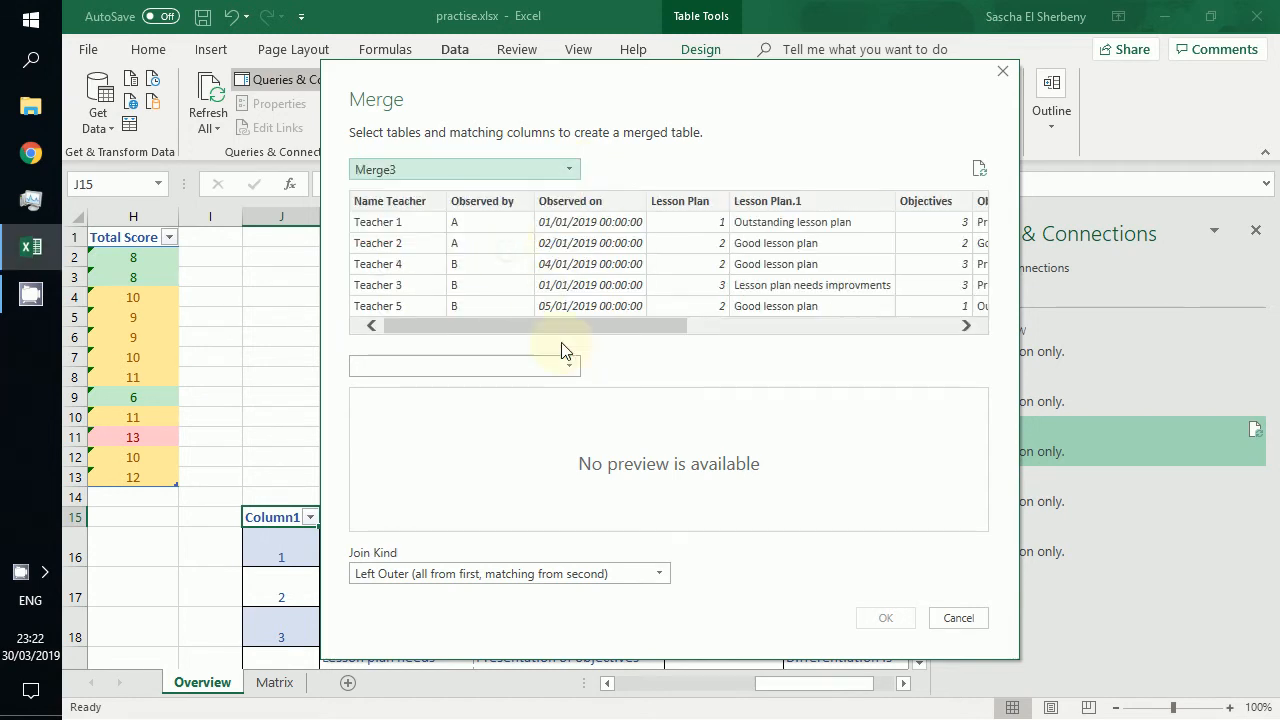
left_click(568, 367)
left_click(538, 389)
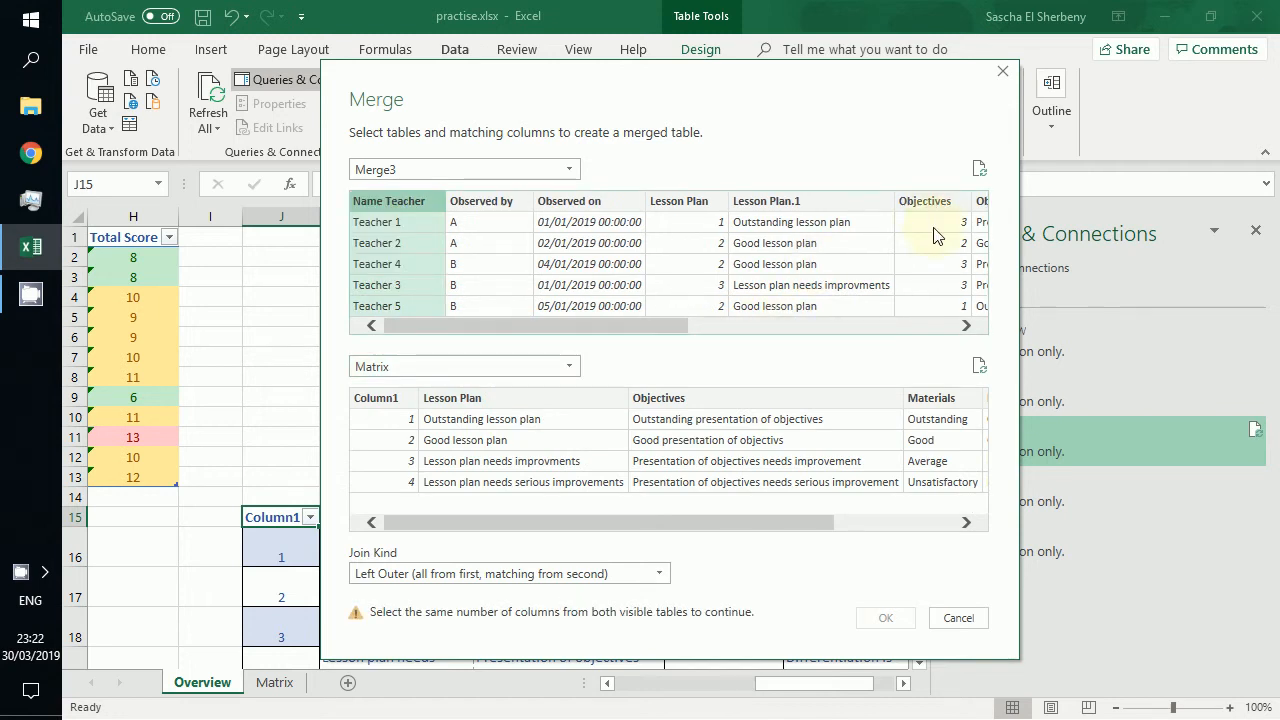
Step: Match Merge3's Differentiation column with Matrix's Column1 and create the merged query with a Left Outer join
scroll(930, 260, "right", 8)
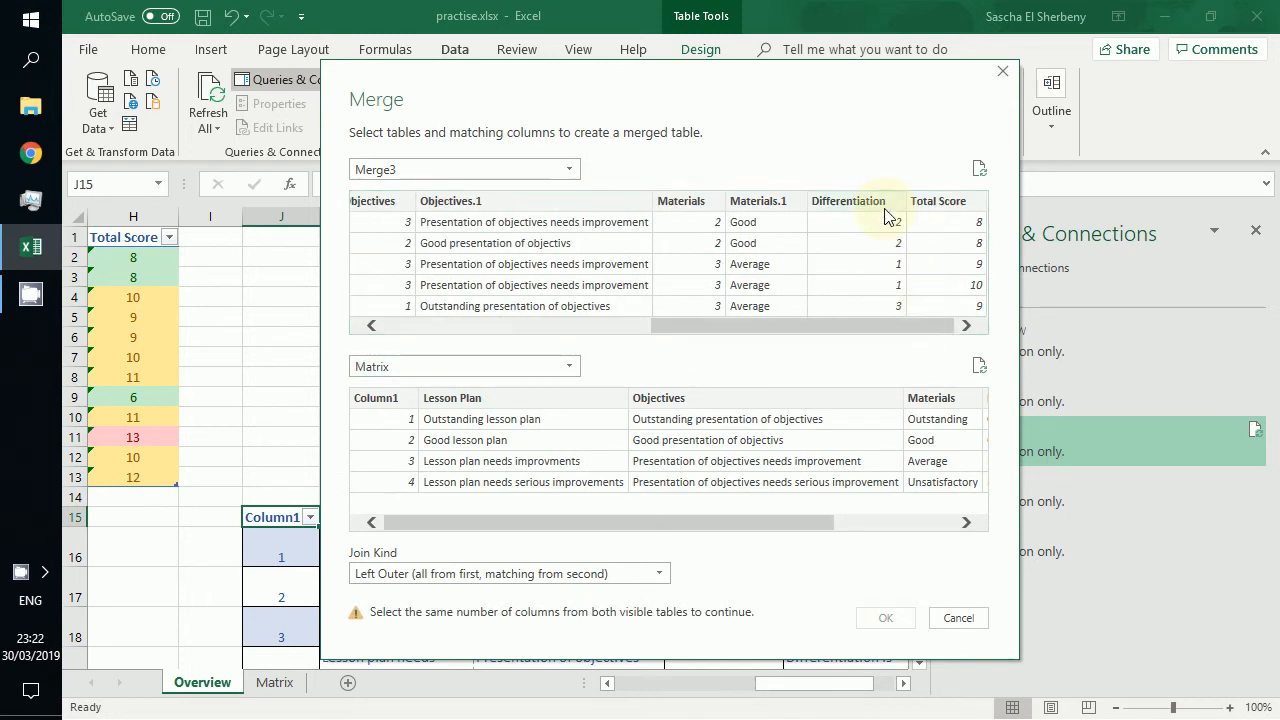
left_click(885, 205)
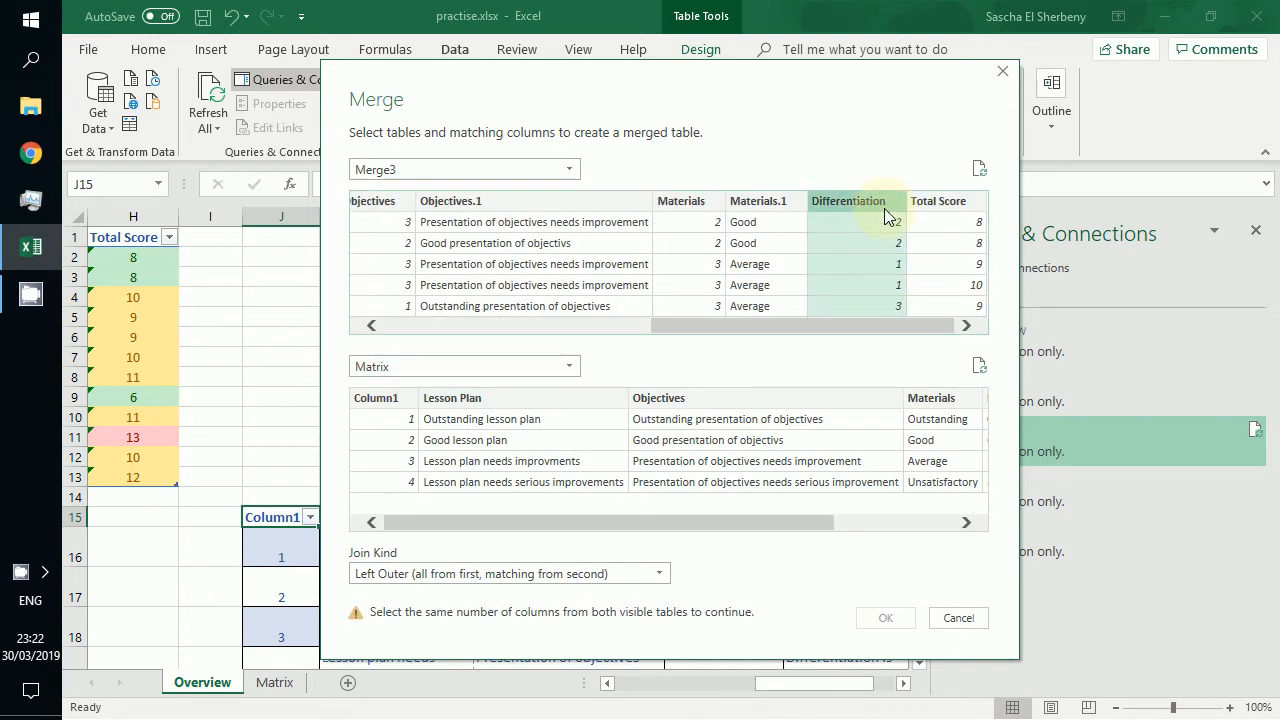
left_click(569, 370)
left_click(567, 368)
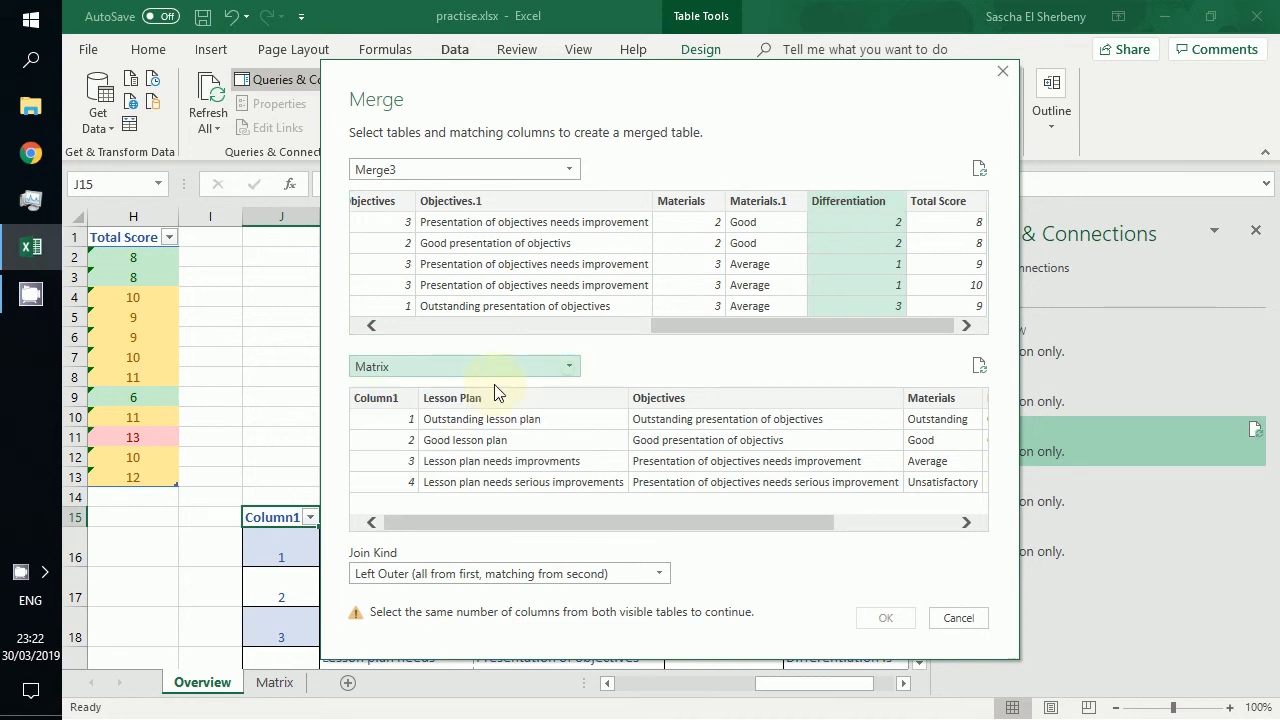
left_click(398, 399)
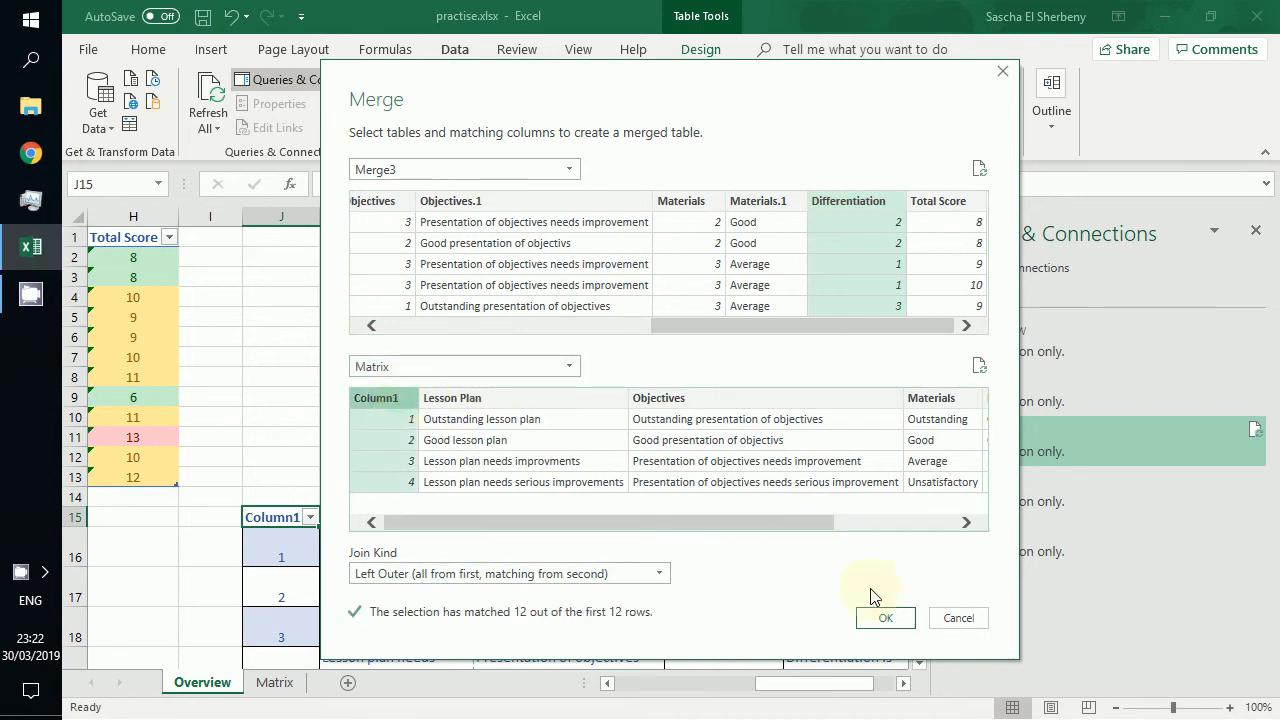
left_click(885, 614)
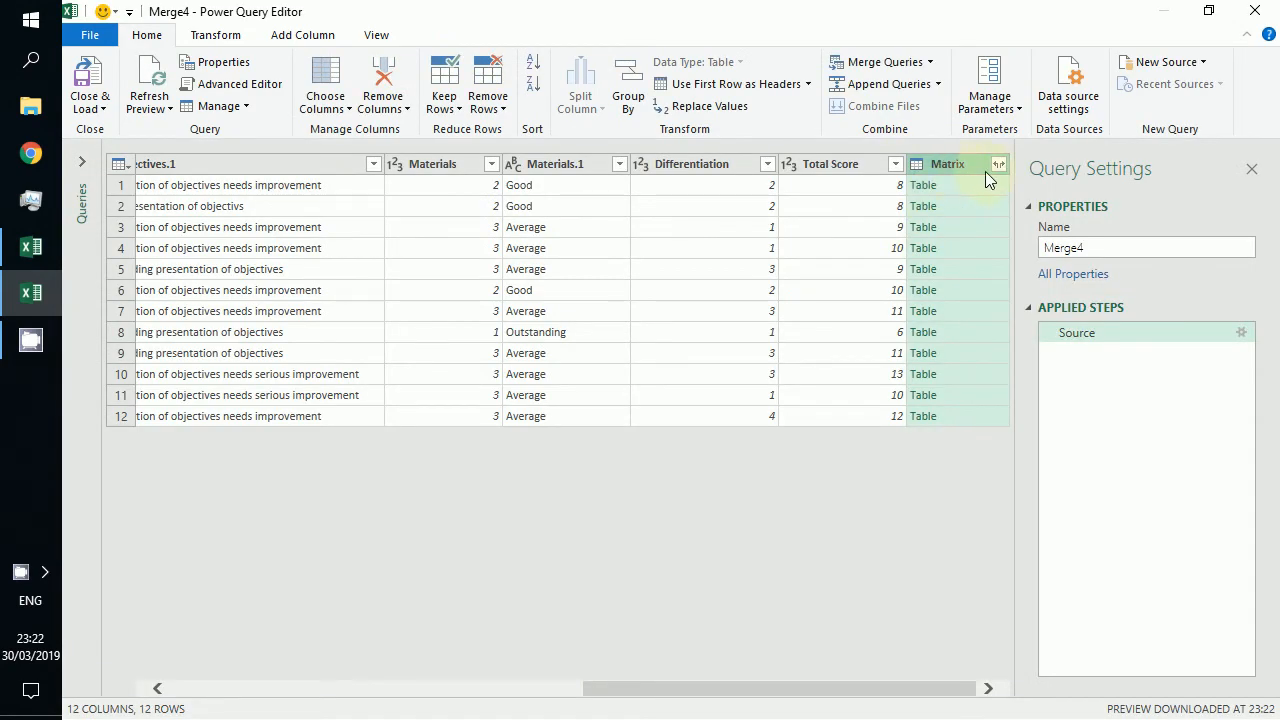
Step: Expand only Differentiation from the Matrix column without the original name prefix, and place the new column directly after the Differentiation scores
left_click(998, 164)
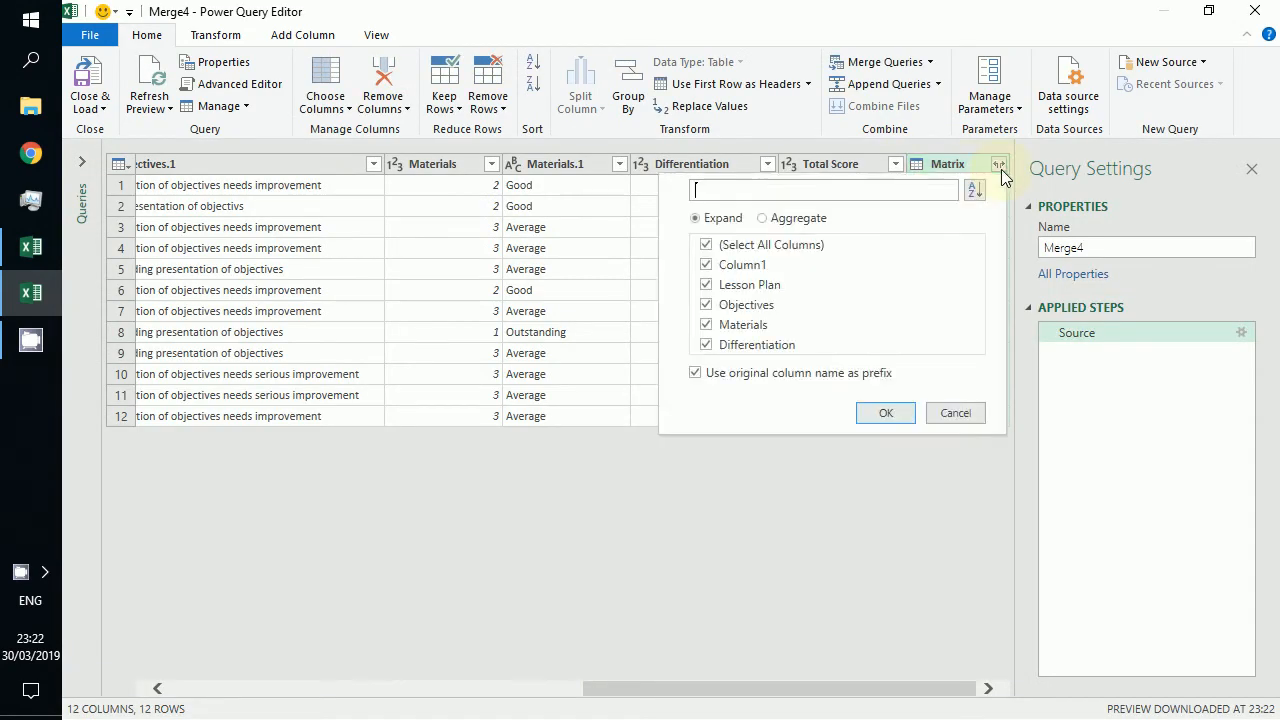
left_click(709, 324)
left_click(709, 304)
left_click(709, 284)
left_click(709, 264)
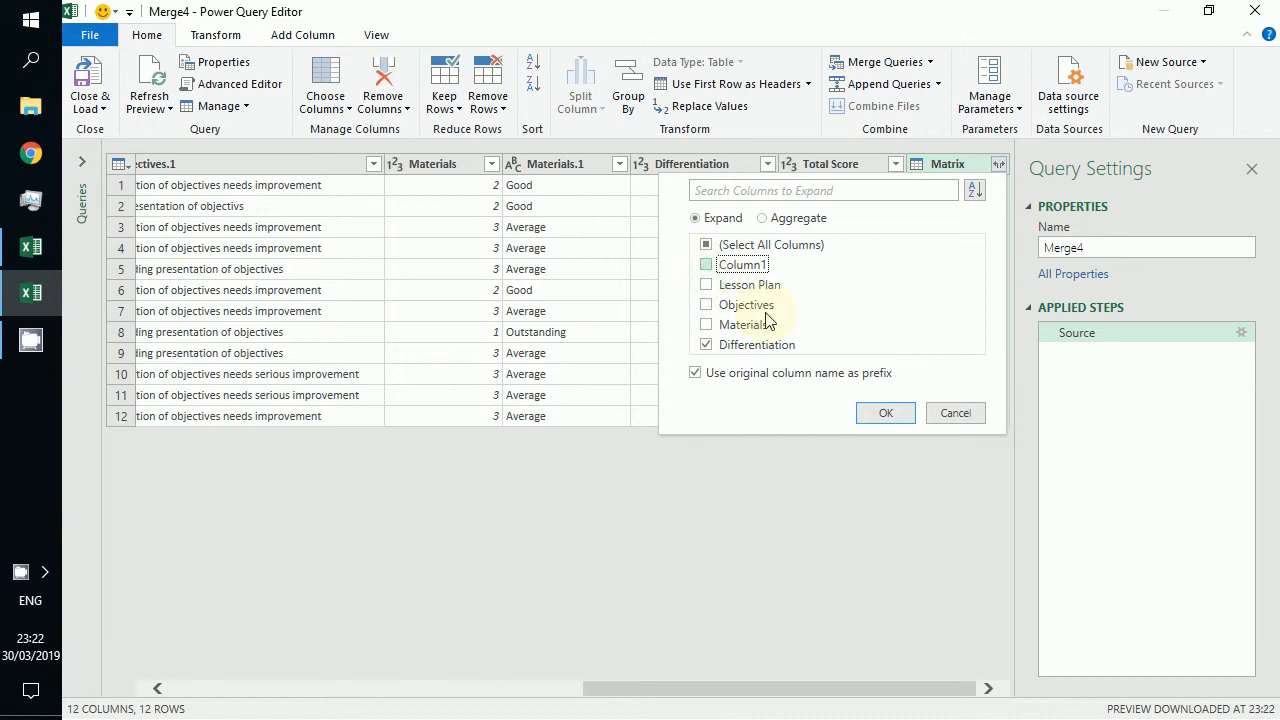
left_click(695, 372)
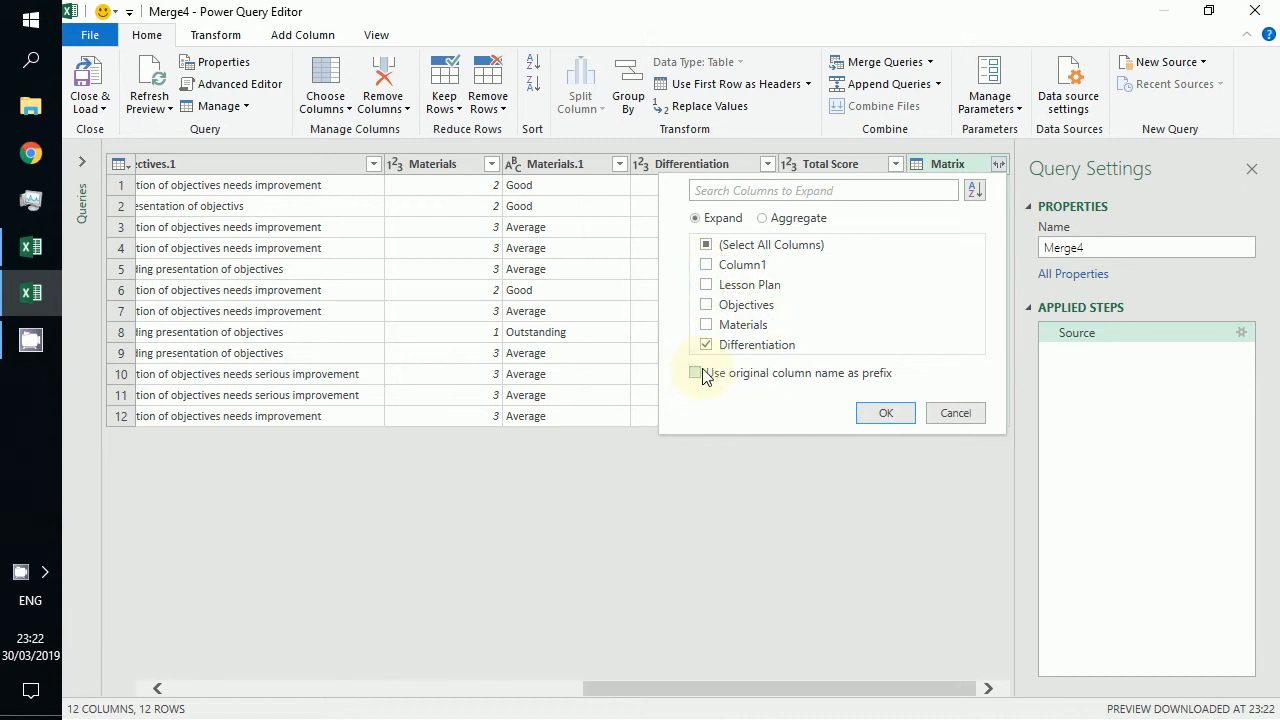
left_click(866, 413)
left_click_drag(938, 162, 790, 178)
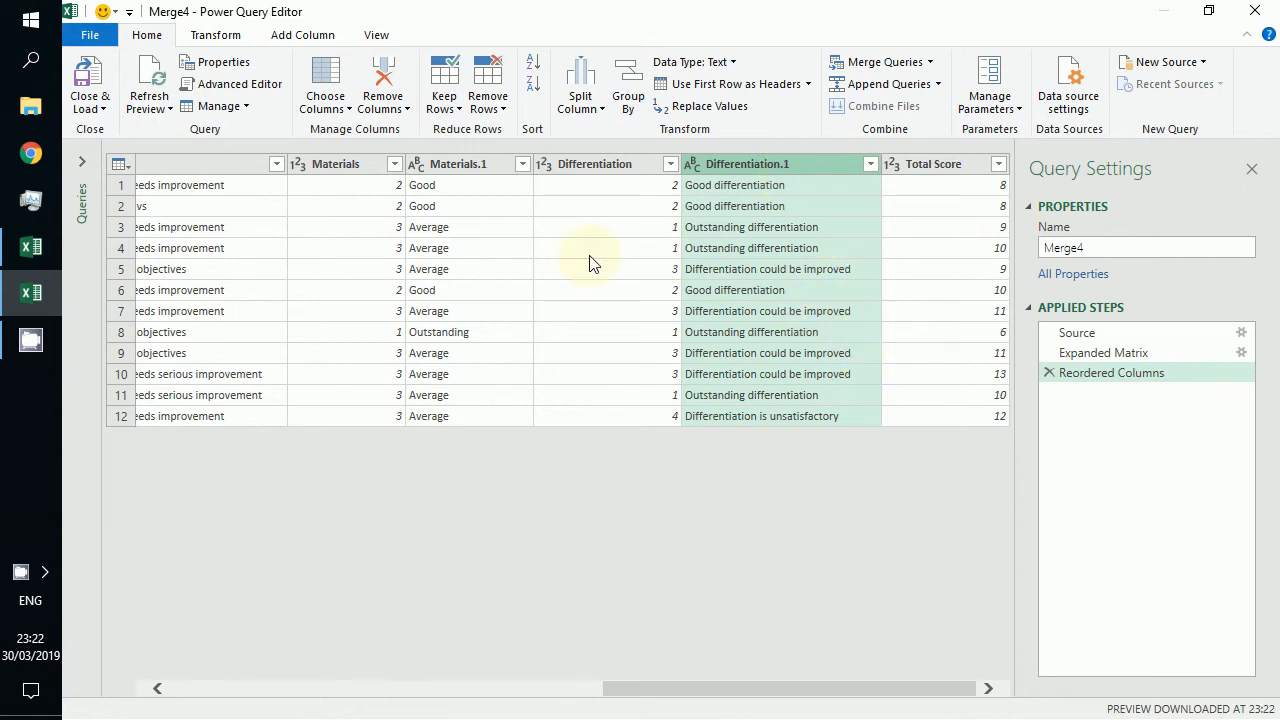
Step: Close and load the Merge4 query with Only Create Connection
left_click(96, 102)
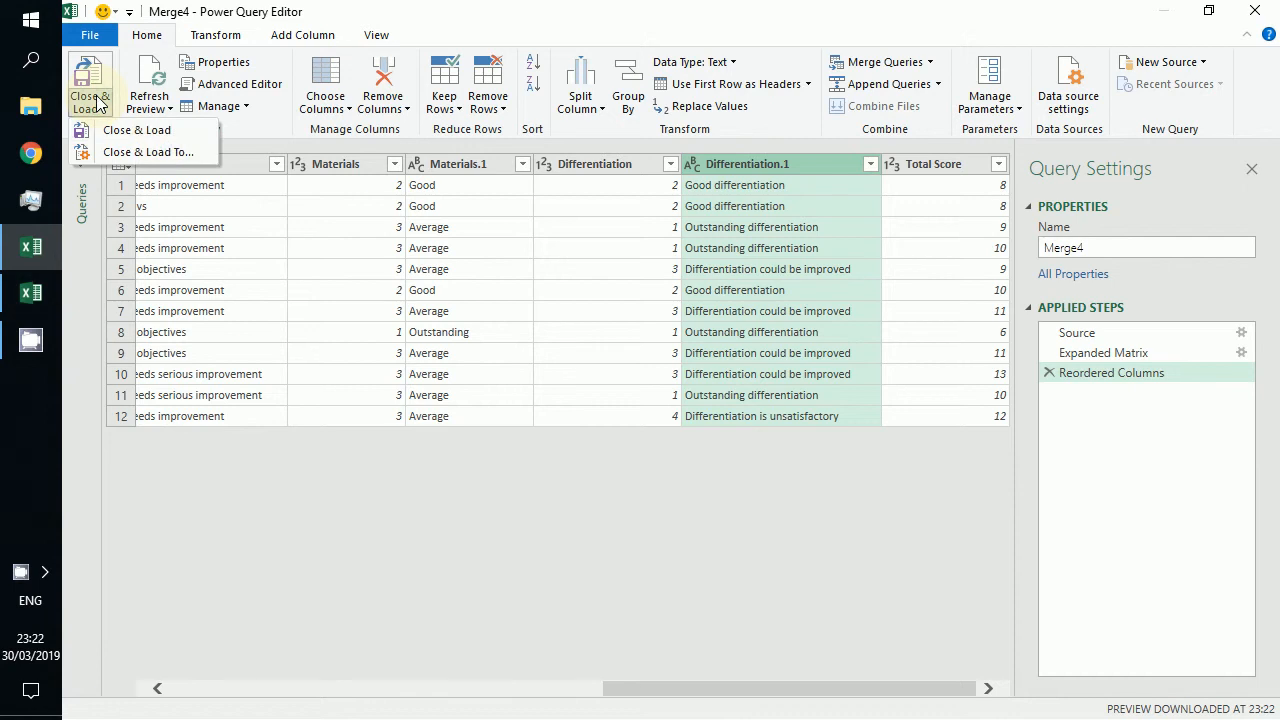
left_click(164, 148)
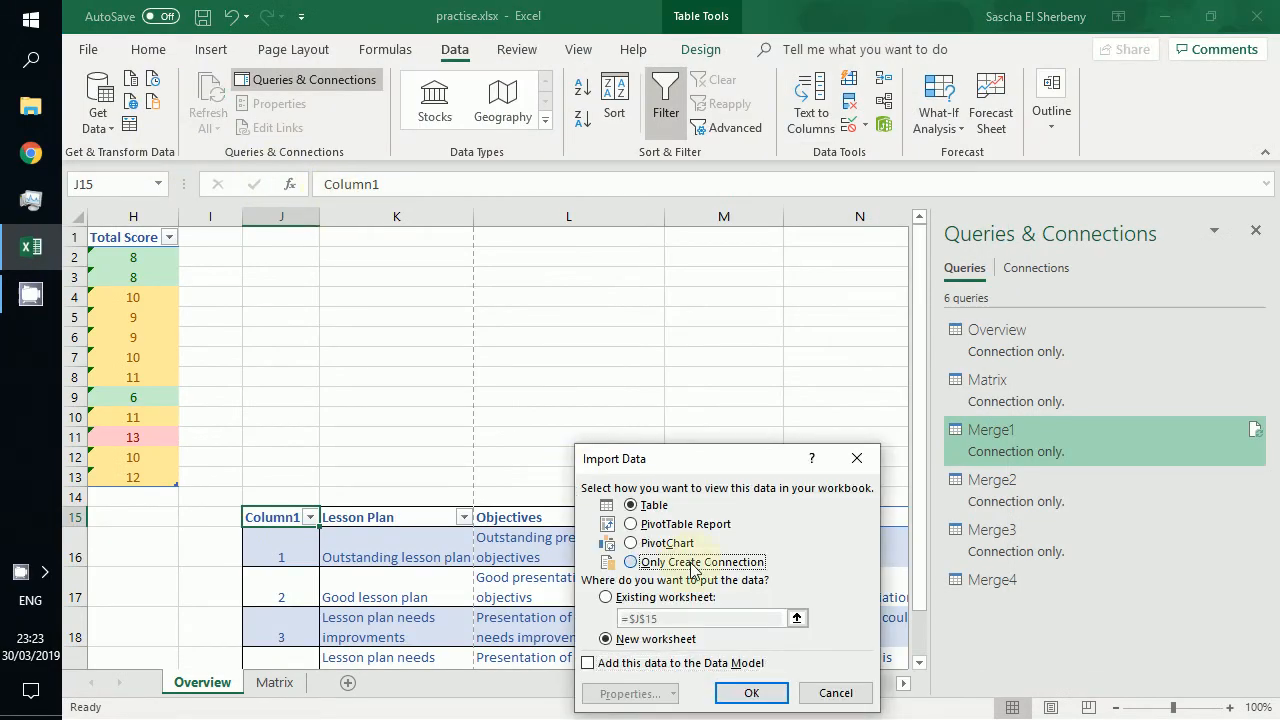
left_click(636, 562)
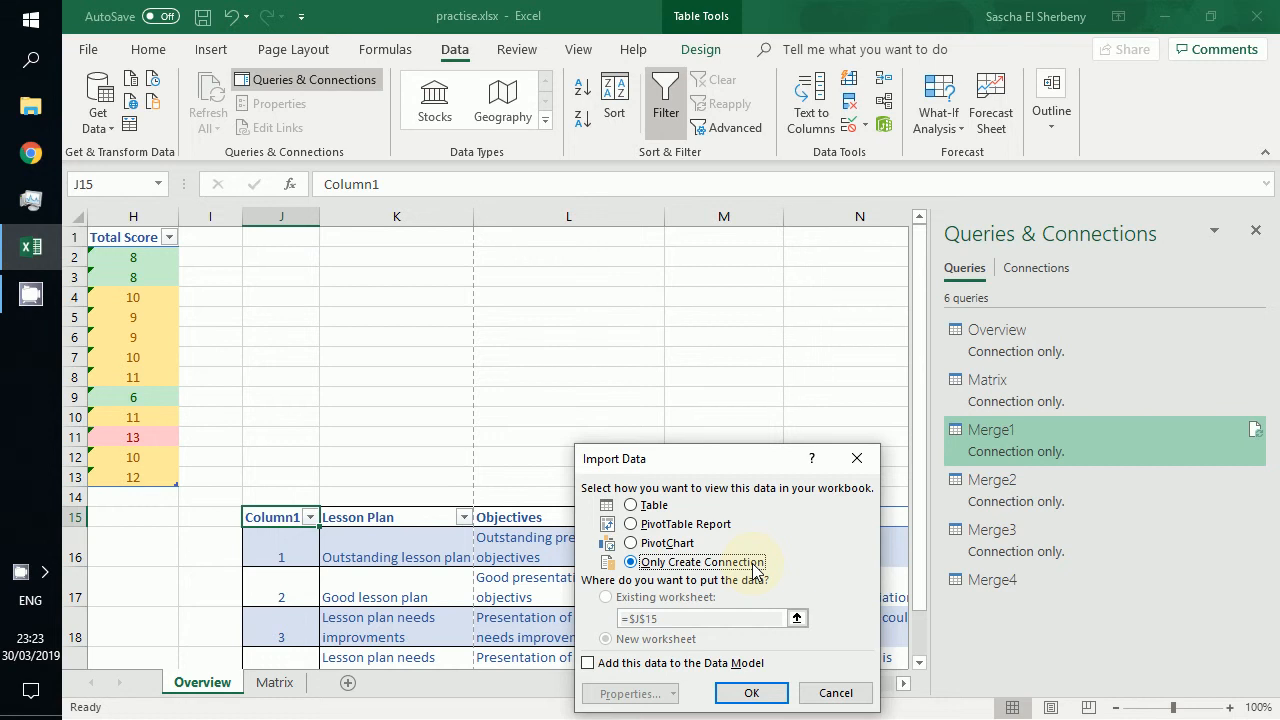
left_click(758, 697)
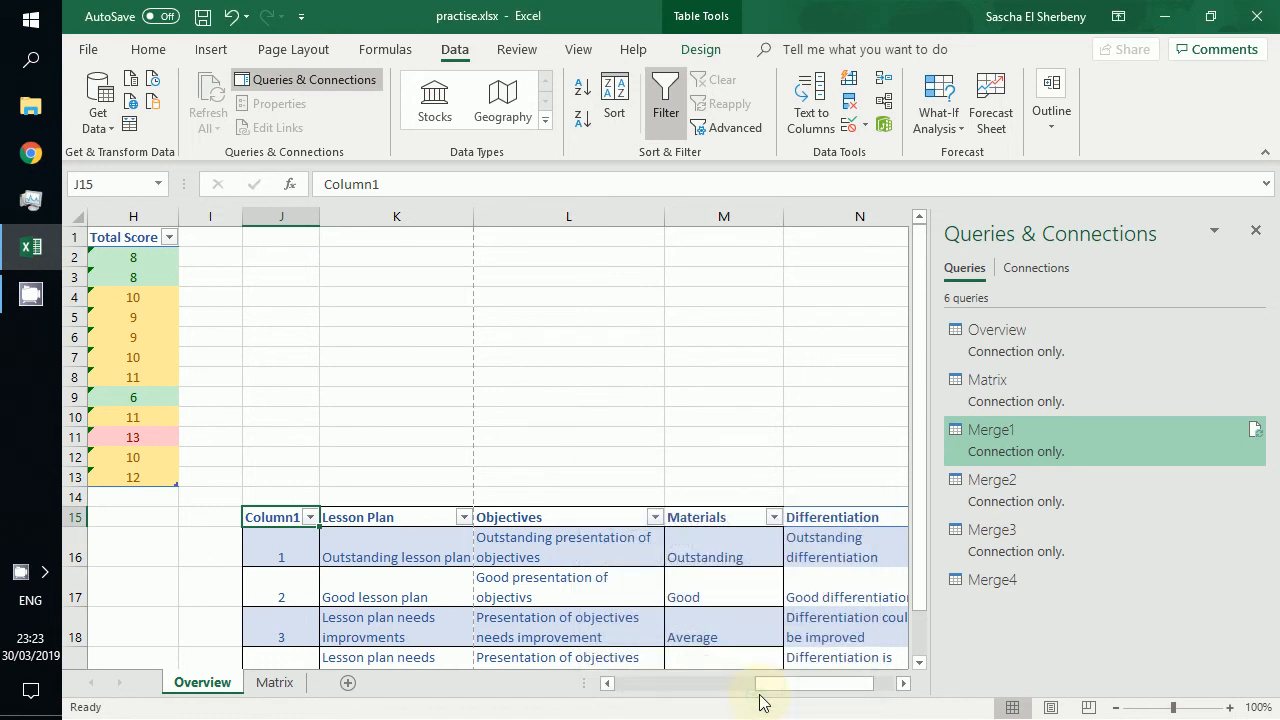
mouse_move(1005, 600)
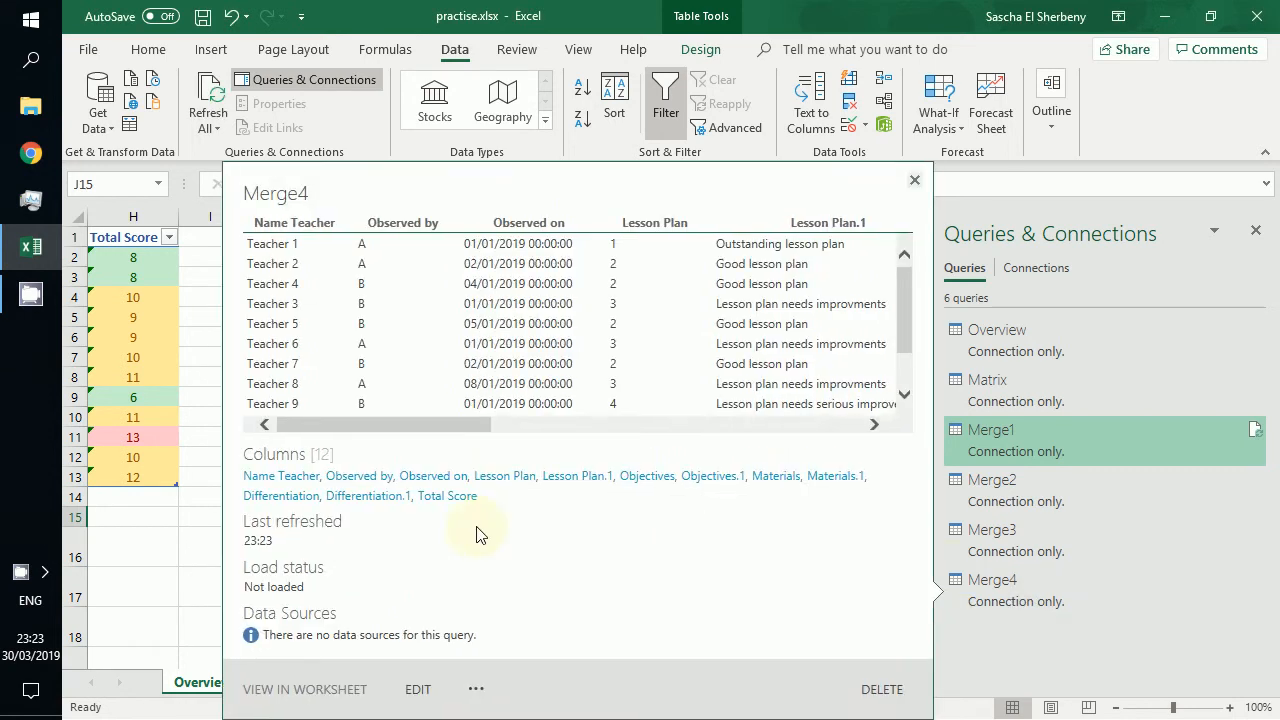
left_click(914, 181)
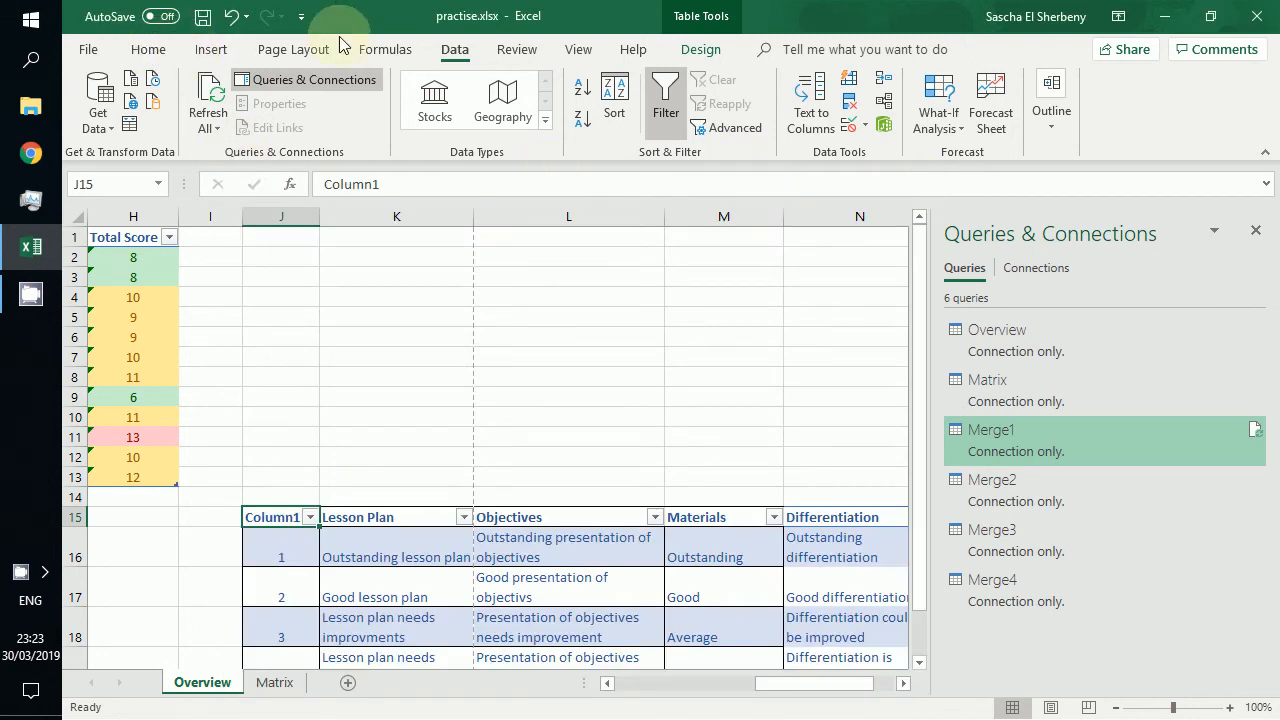
Step: Create a PivotTable on a new worksheet, using the Query - Merge4 connection as its external data source
left_click(211, 49)
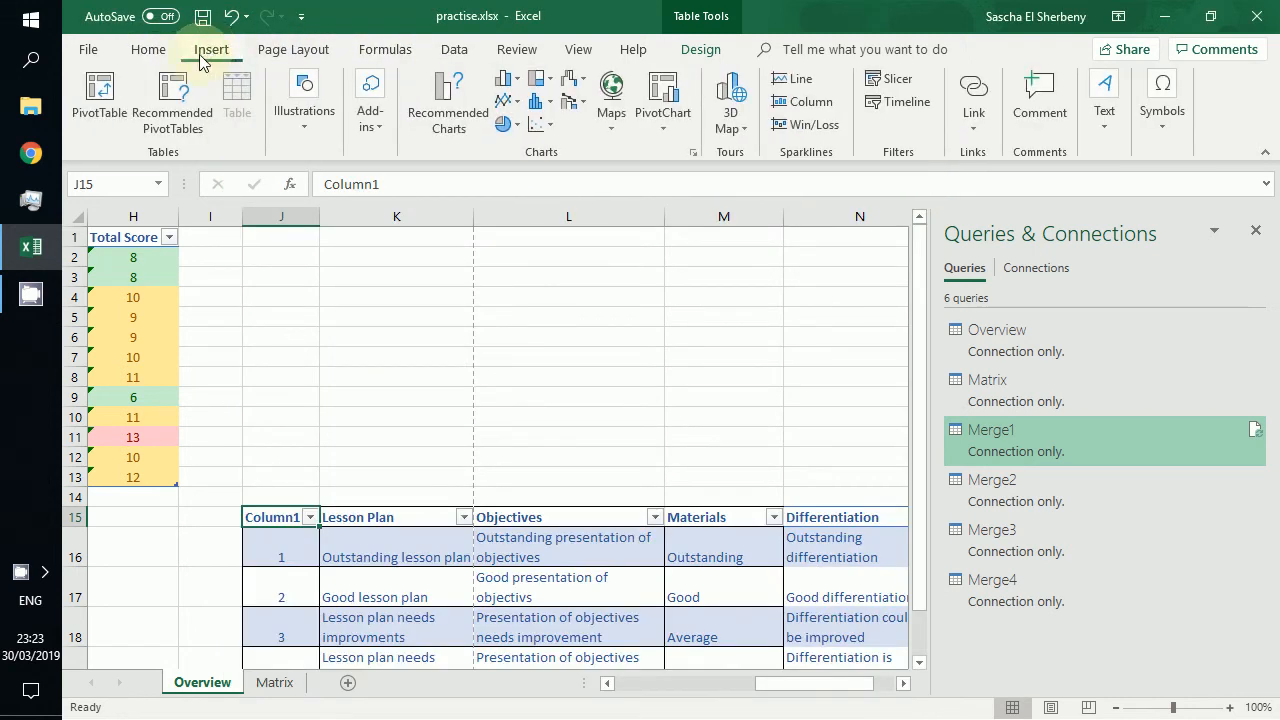
left_click(105, 111)
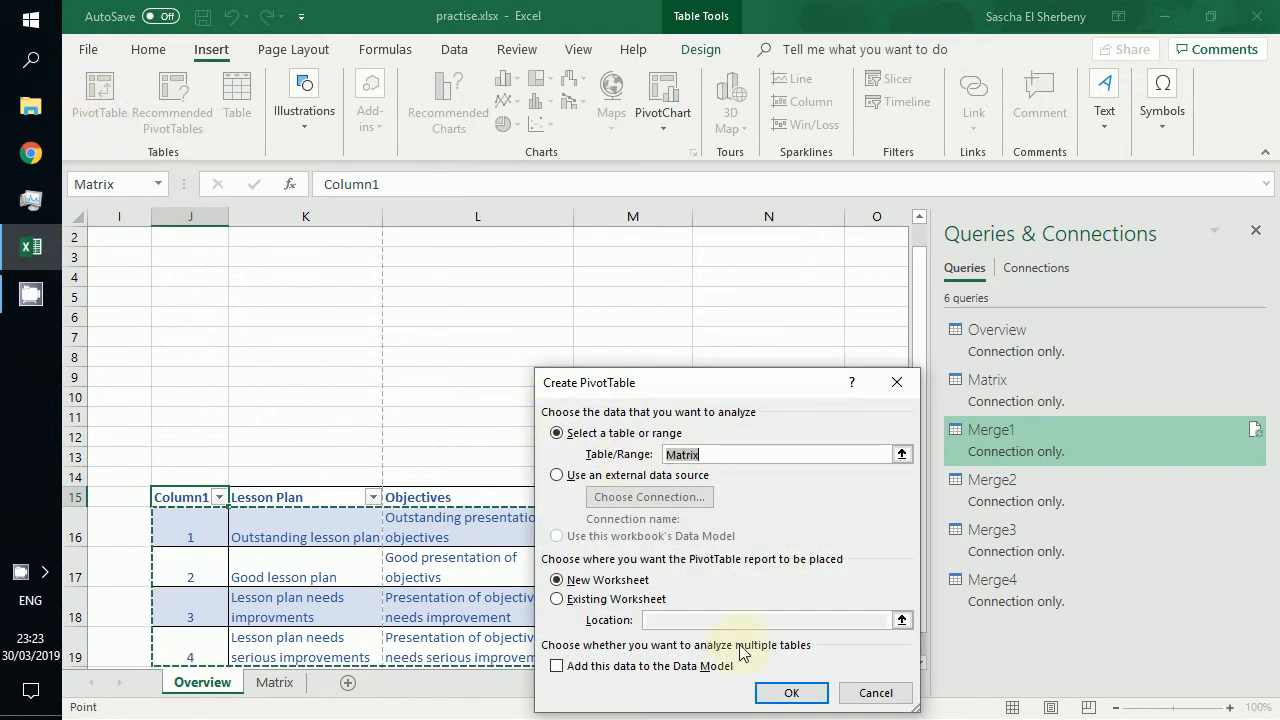
left_click(901, 454)
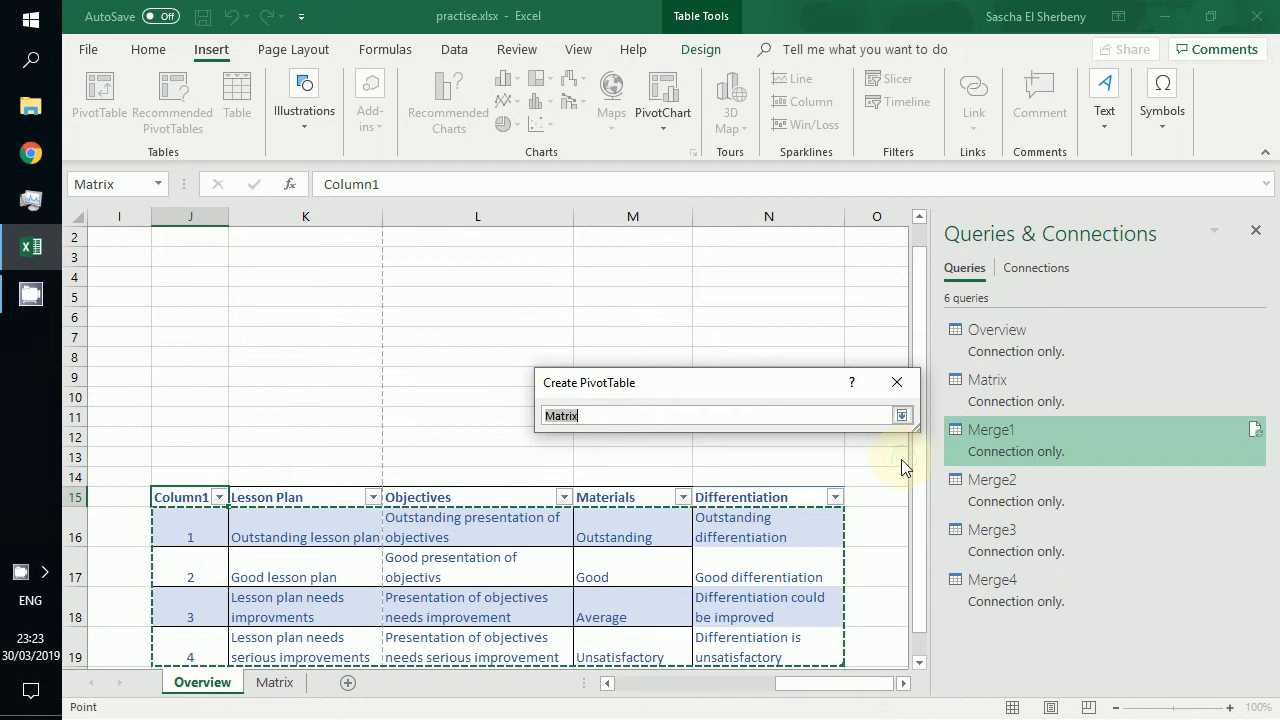
left_click(903, 416)
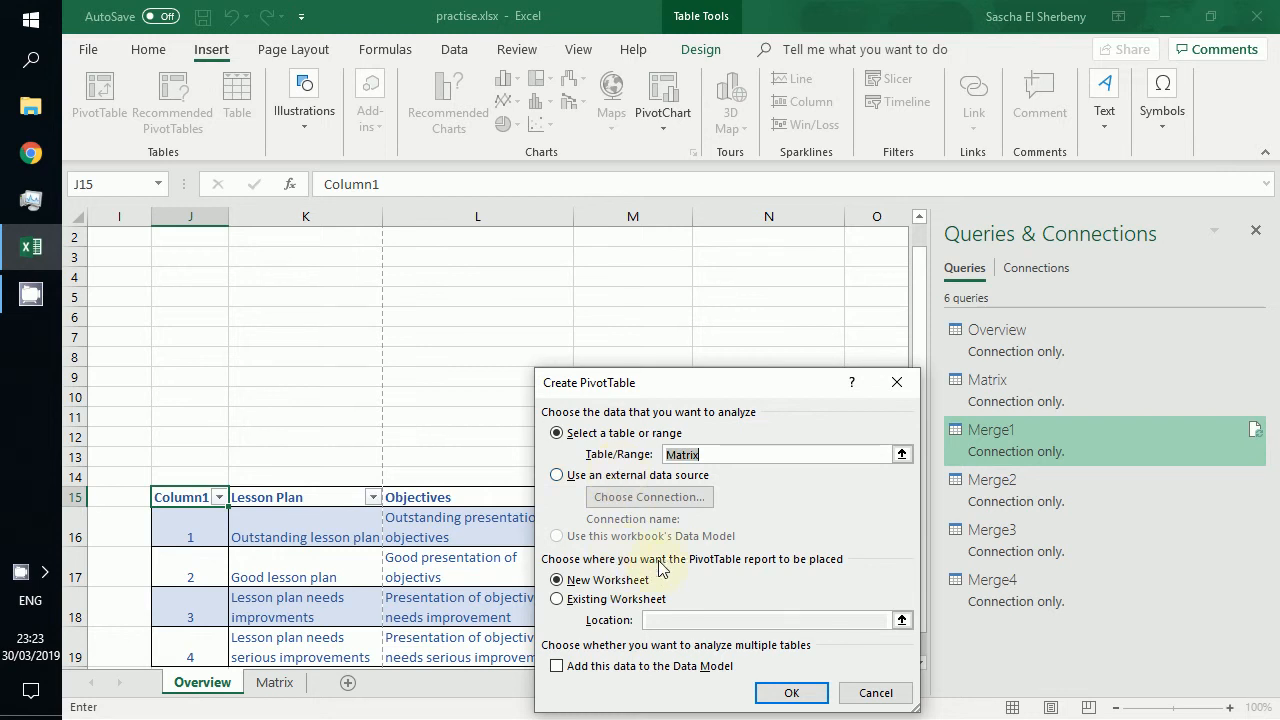
left_click(650, 476)
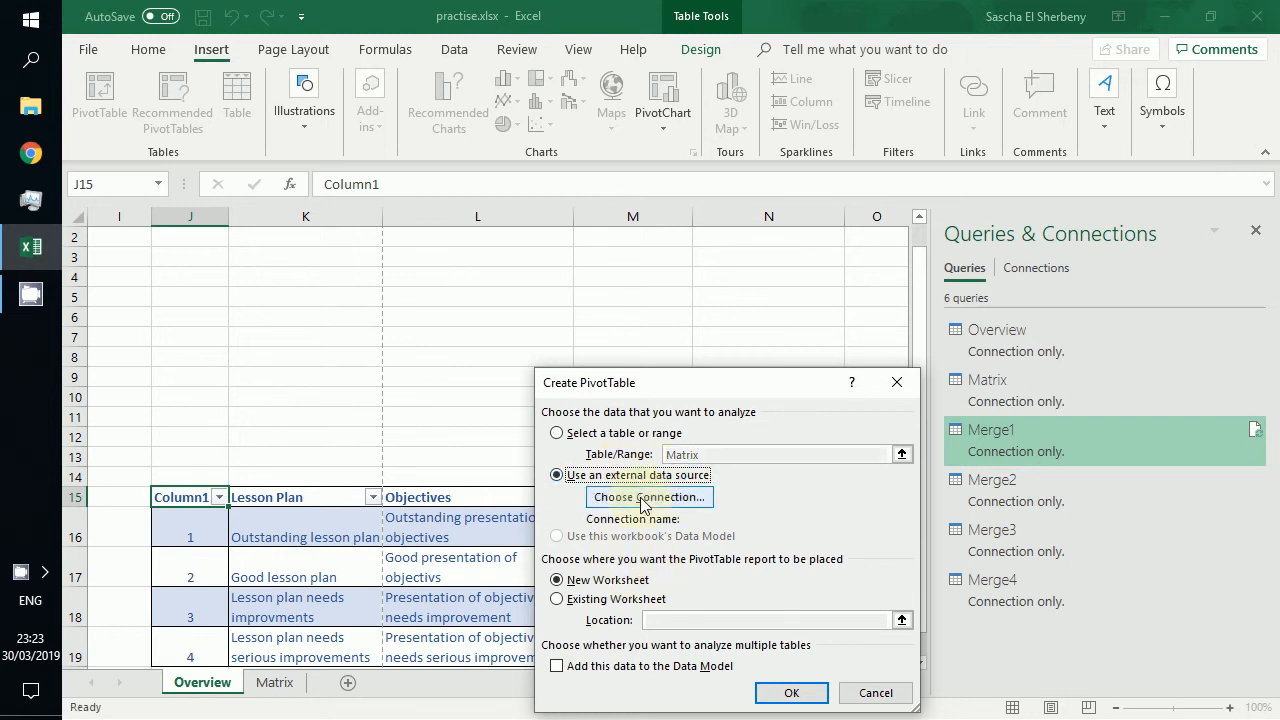
left_click(641, 502)
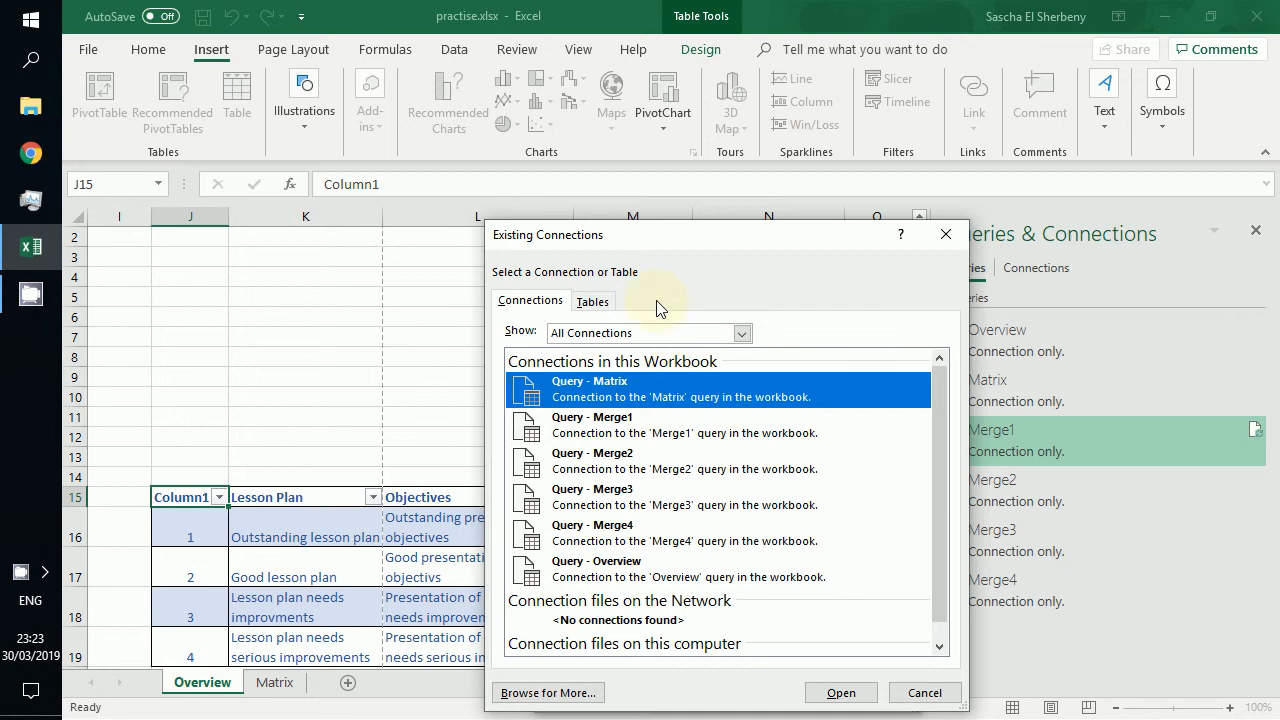
left_click(655, 540)
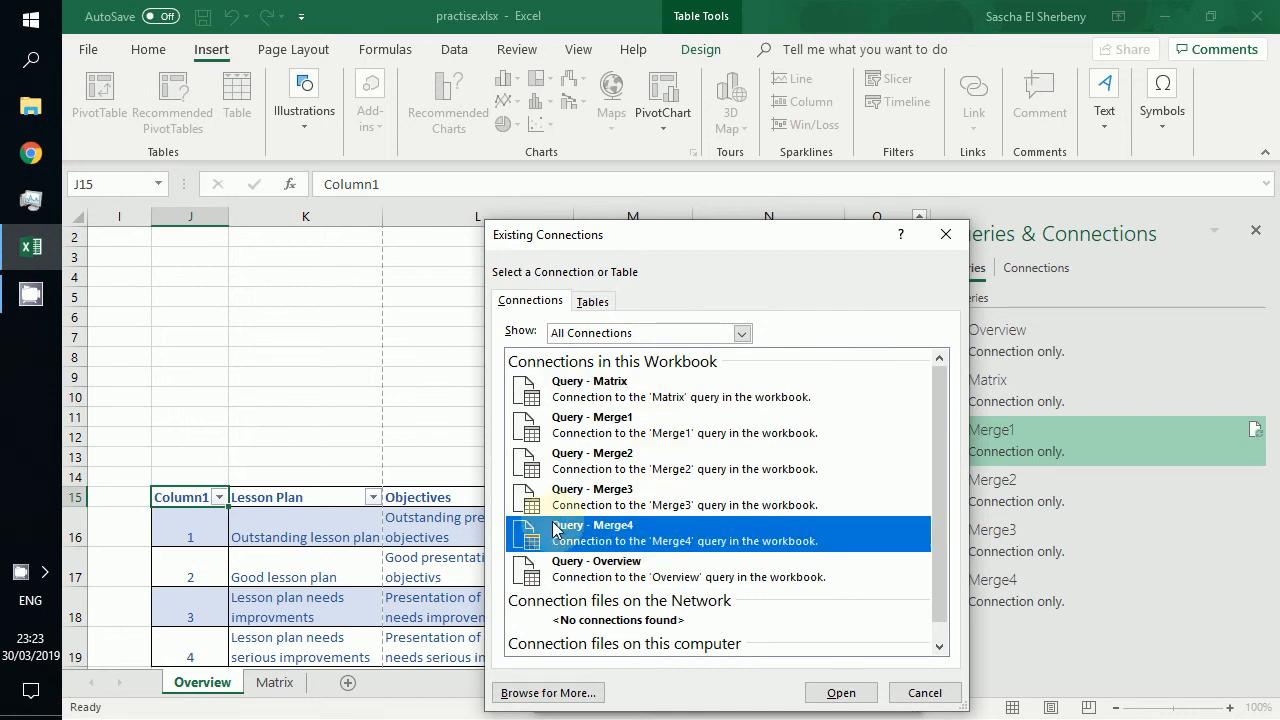
left_click(840, 693)
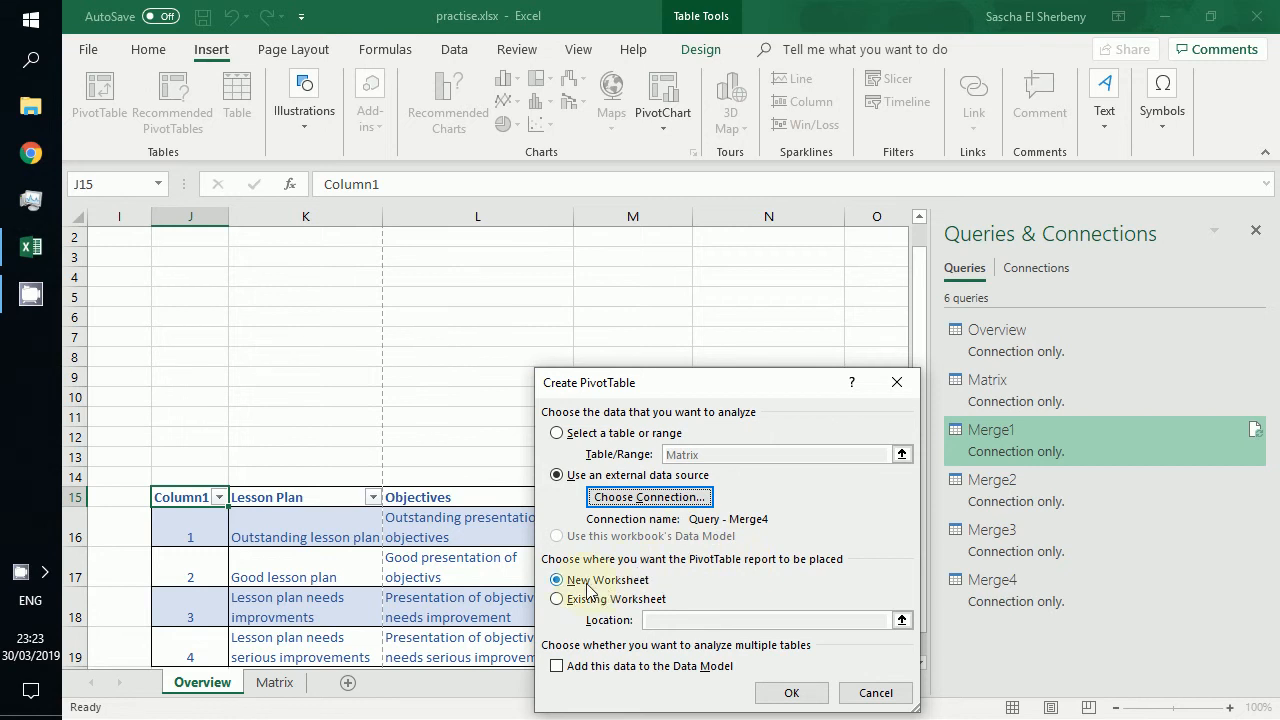
left_click(783, 693)
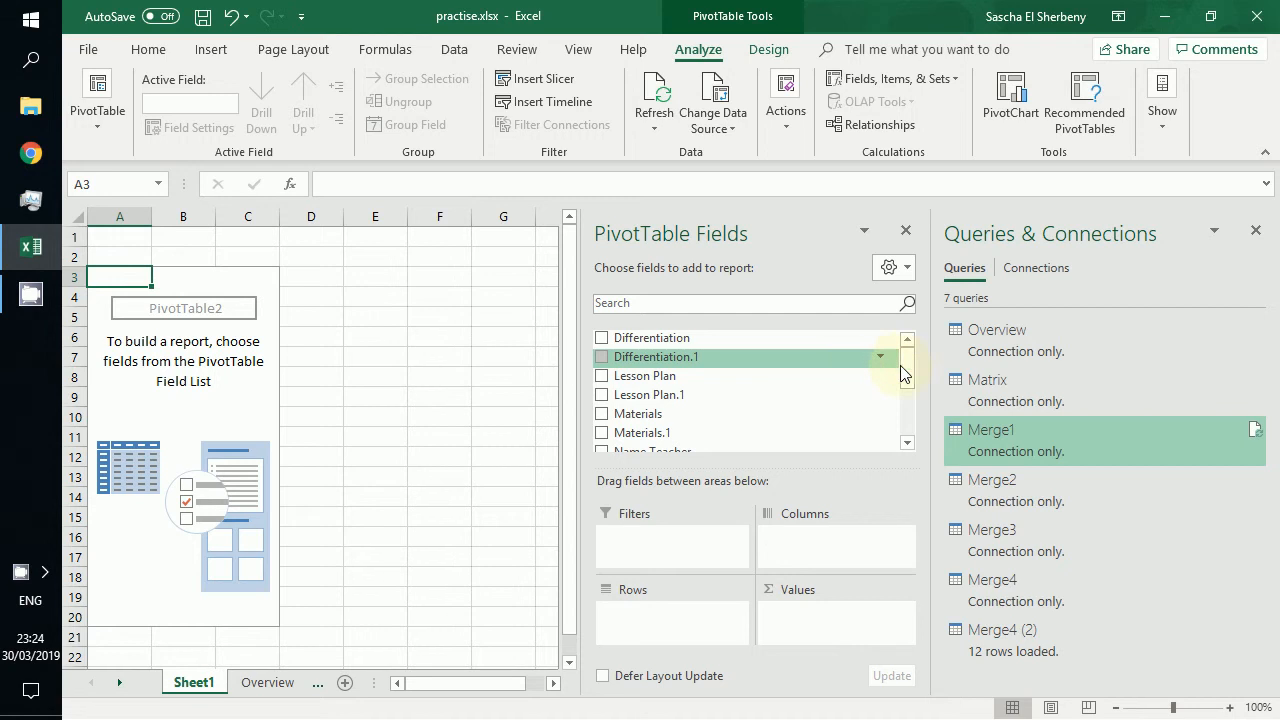
Step: Add the Name Teacher field as a report filter and insert an empty column before column A
mouse_move(907, 366)
left_mouse_down()
mouse_move(910, 417)
mouse_move(911, 384)
left_mouse_up()
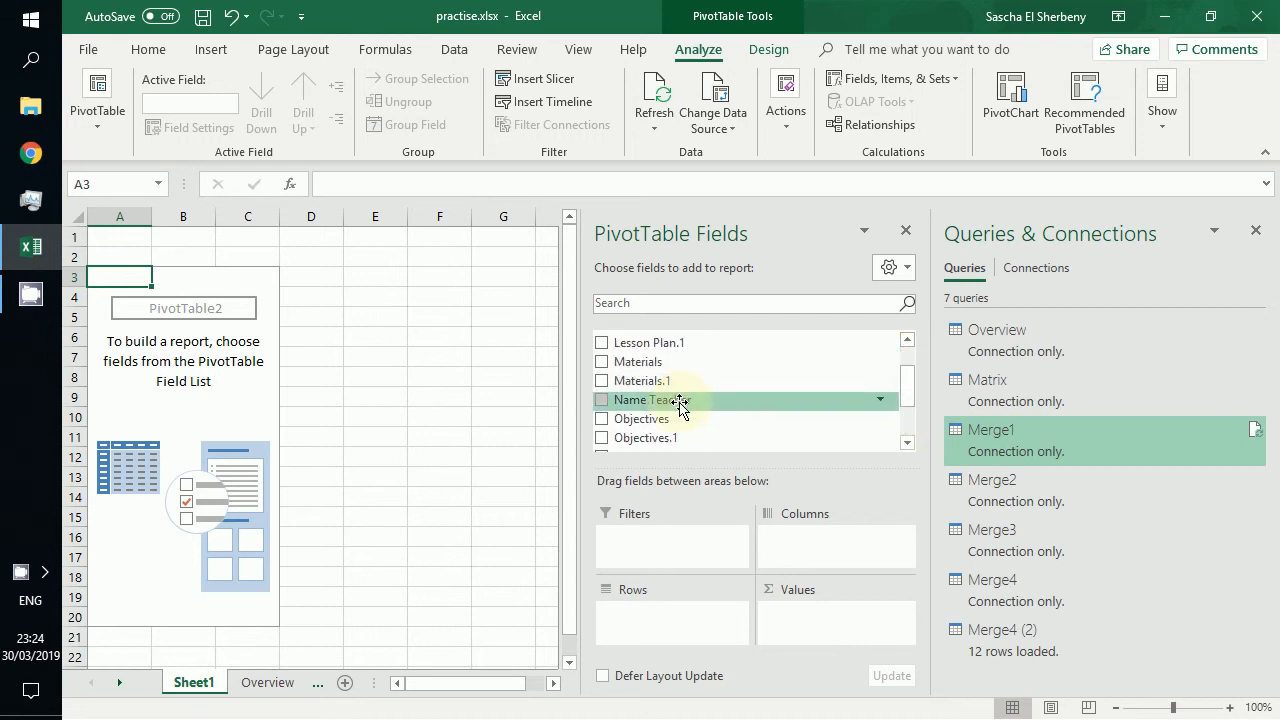
left_click_drag(686, 400, 655, 548)
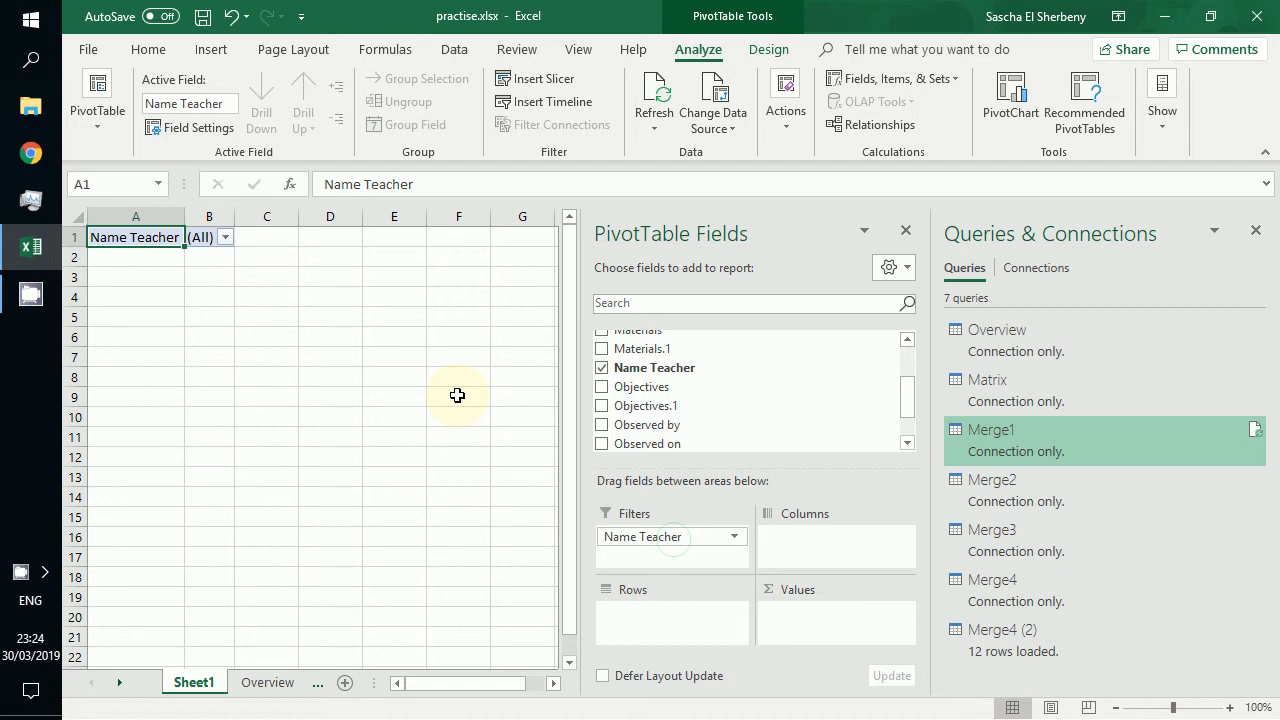
left_click(134, 215)
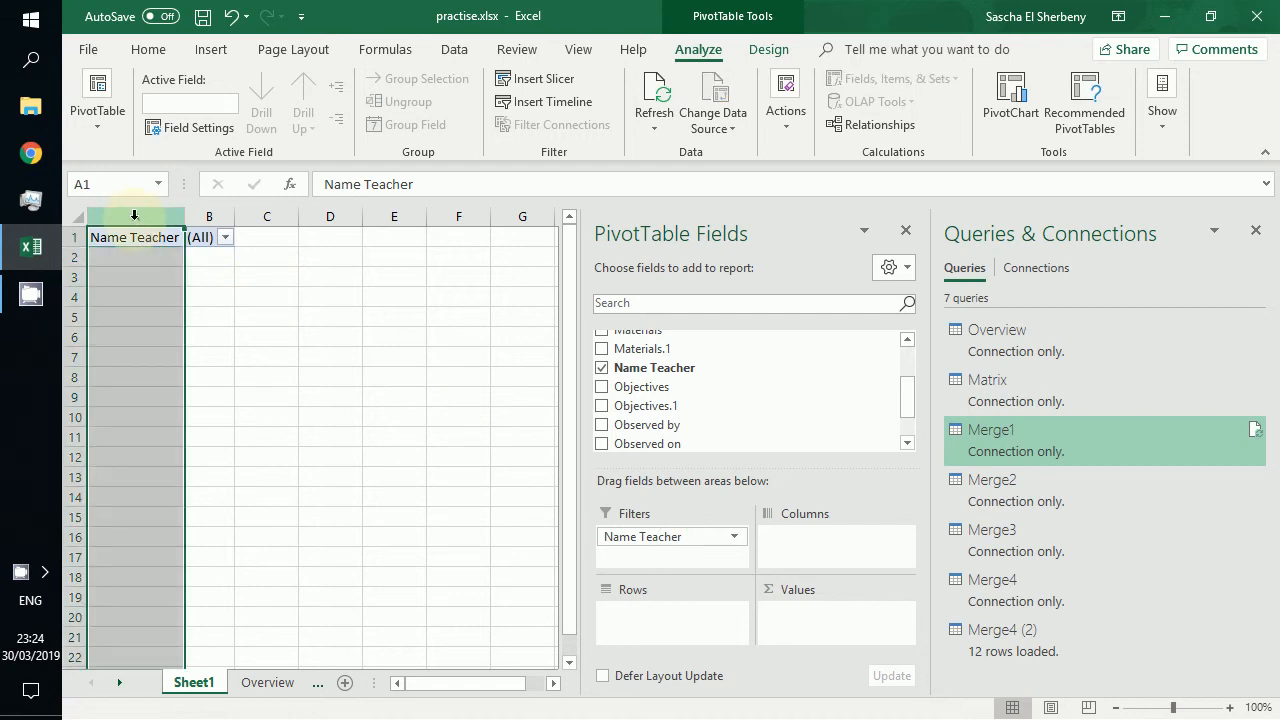
key("ctrl+plus")
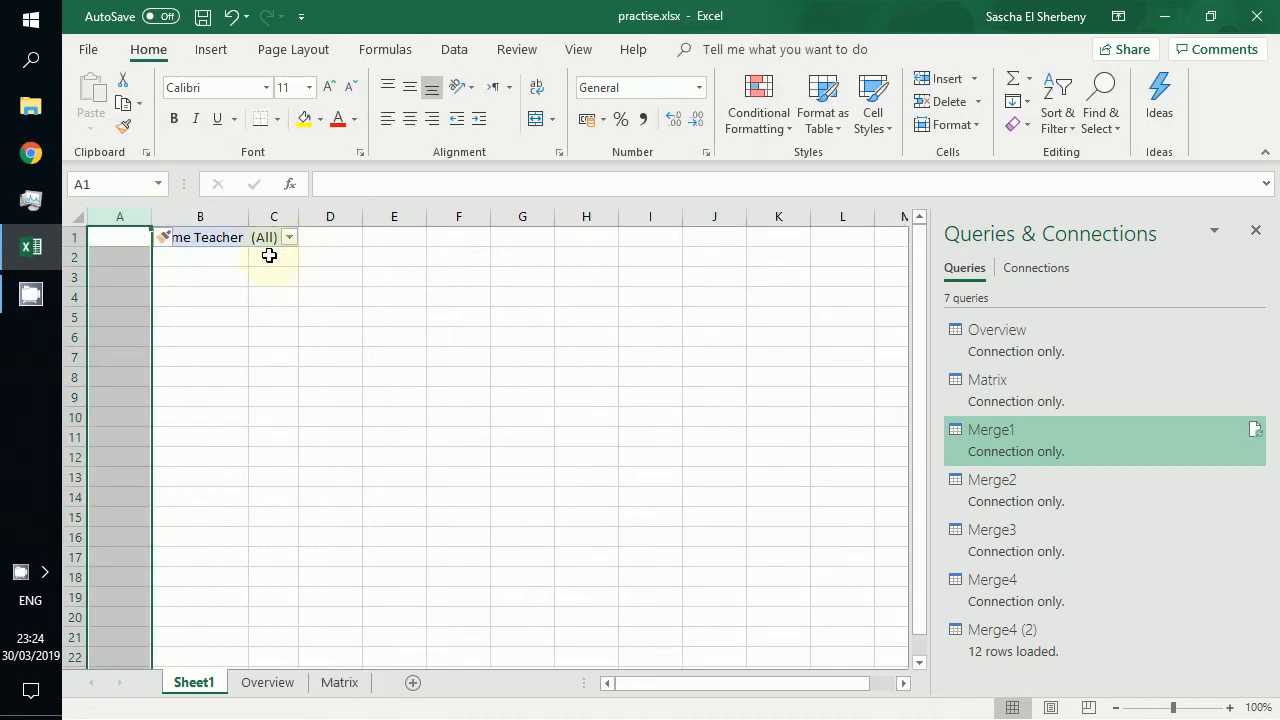
Step: Enable the Classic PivotTable layout in the PivotTable's options
left_click(211, 259)
left_click(225, 233)
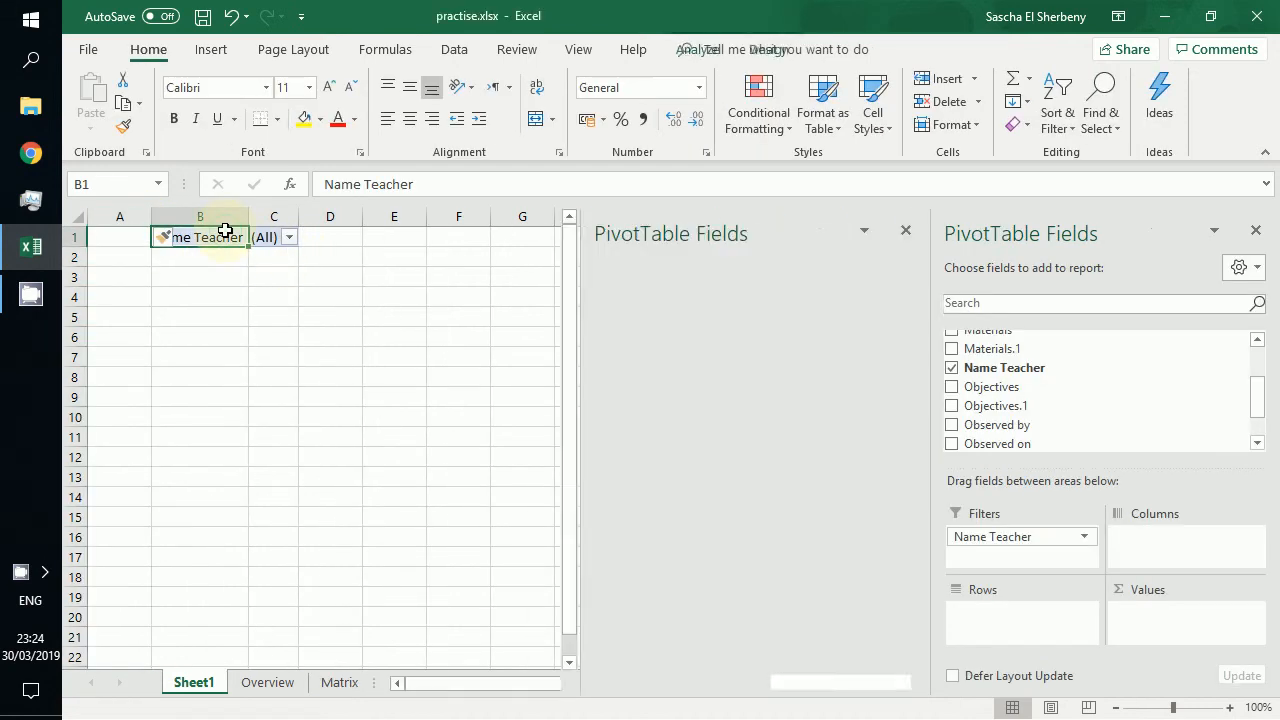
right_click(225, 239)
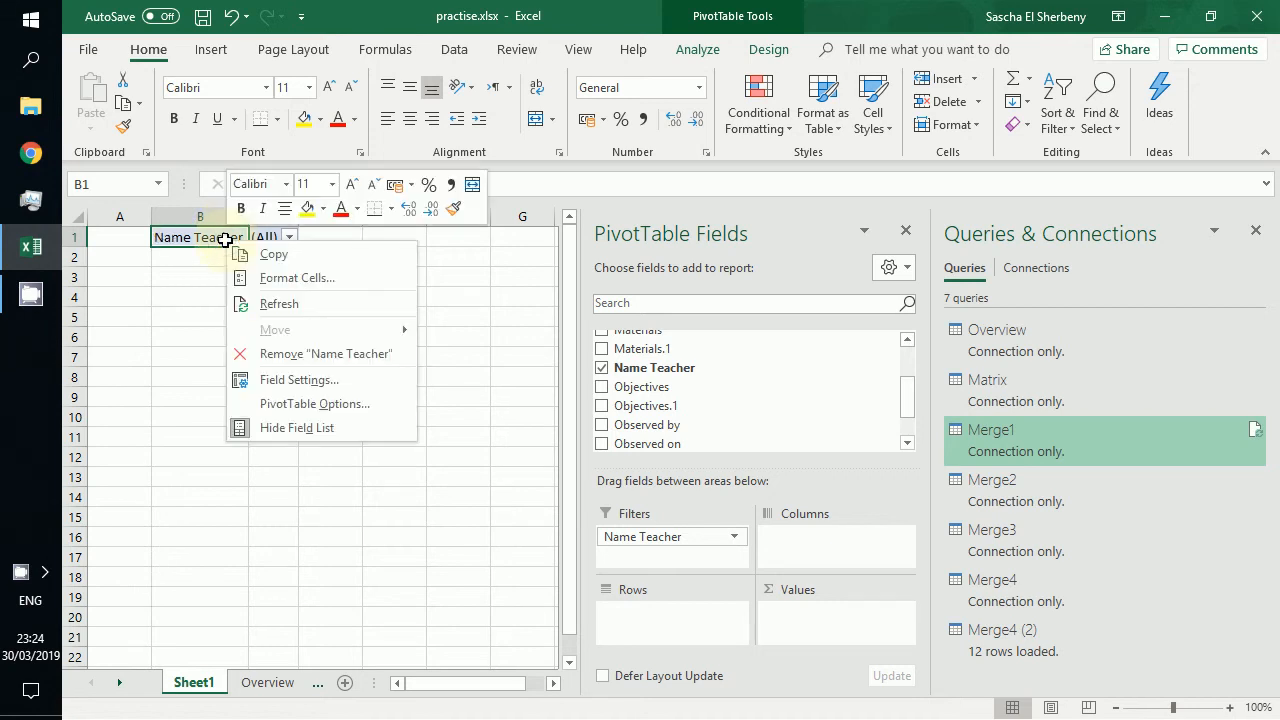
left_click(352, 403)
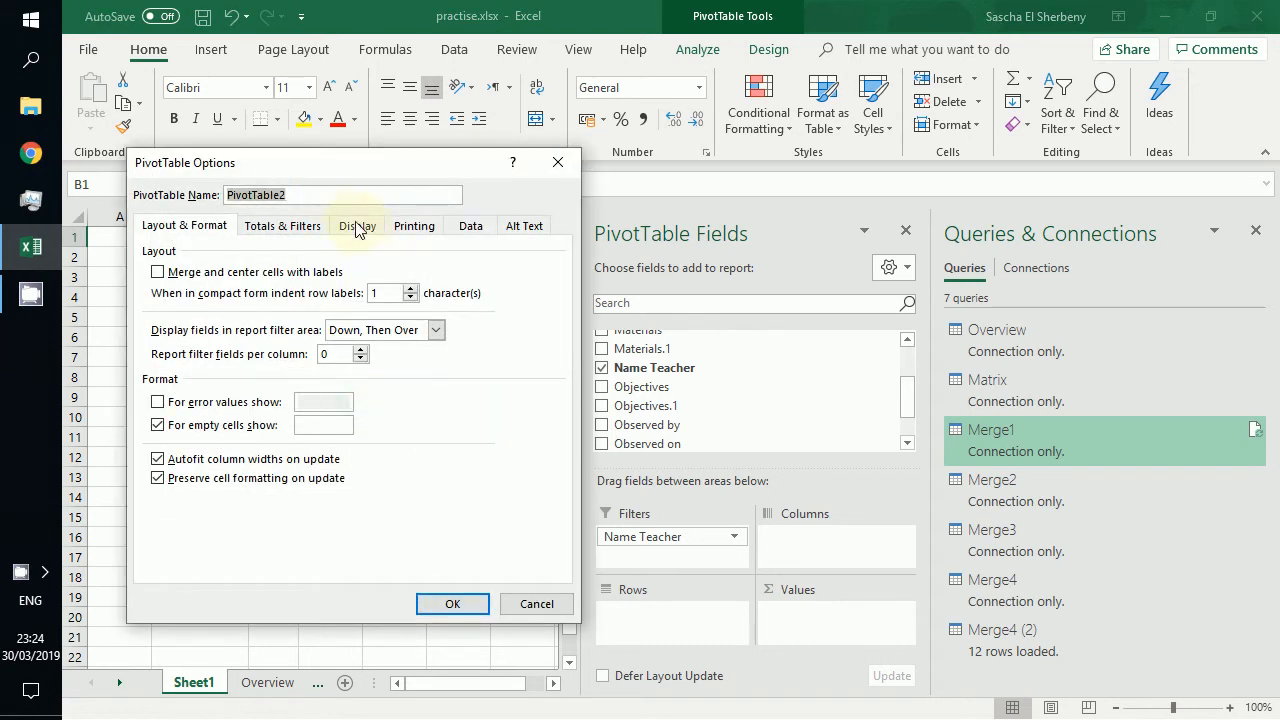
left_click(357, 226)
left_click(322, 374)
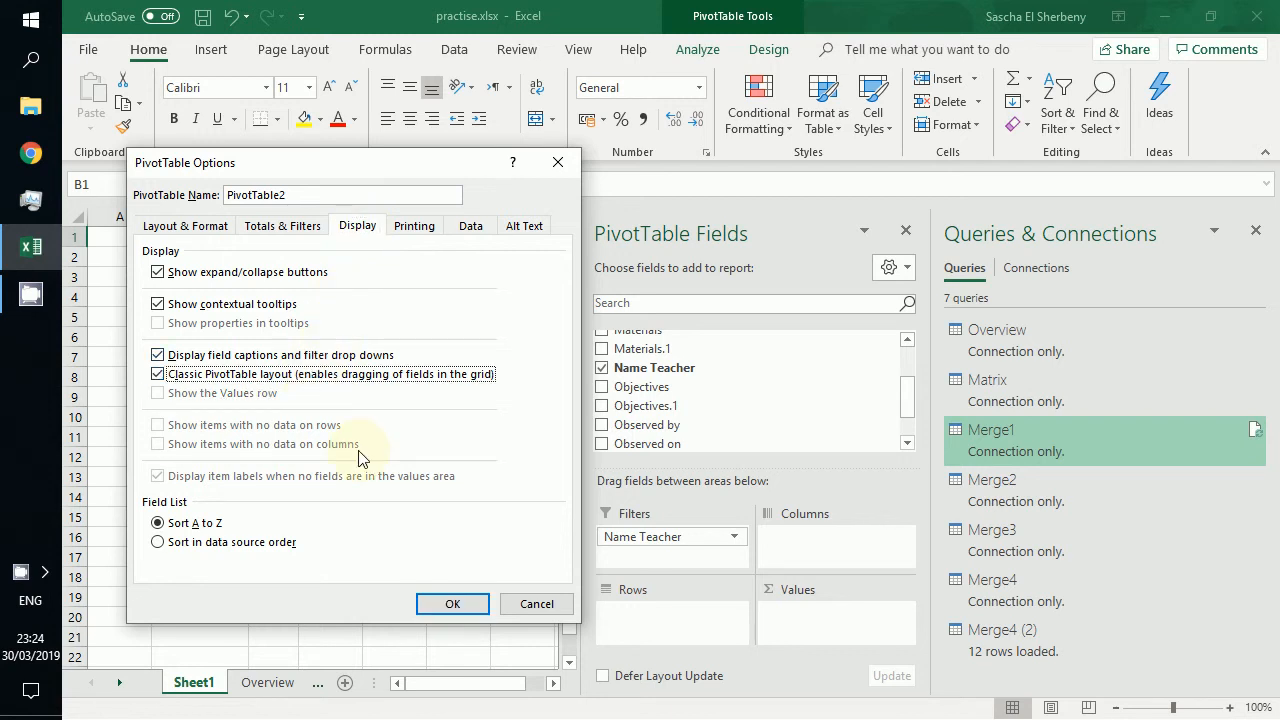
Step: Turn off grand totals for both rows and columns in the PivotTable's options
left_click(283, 228)
left_click(268, 274)
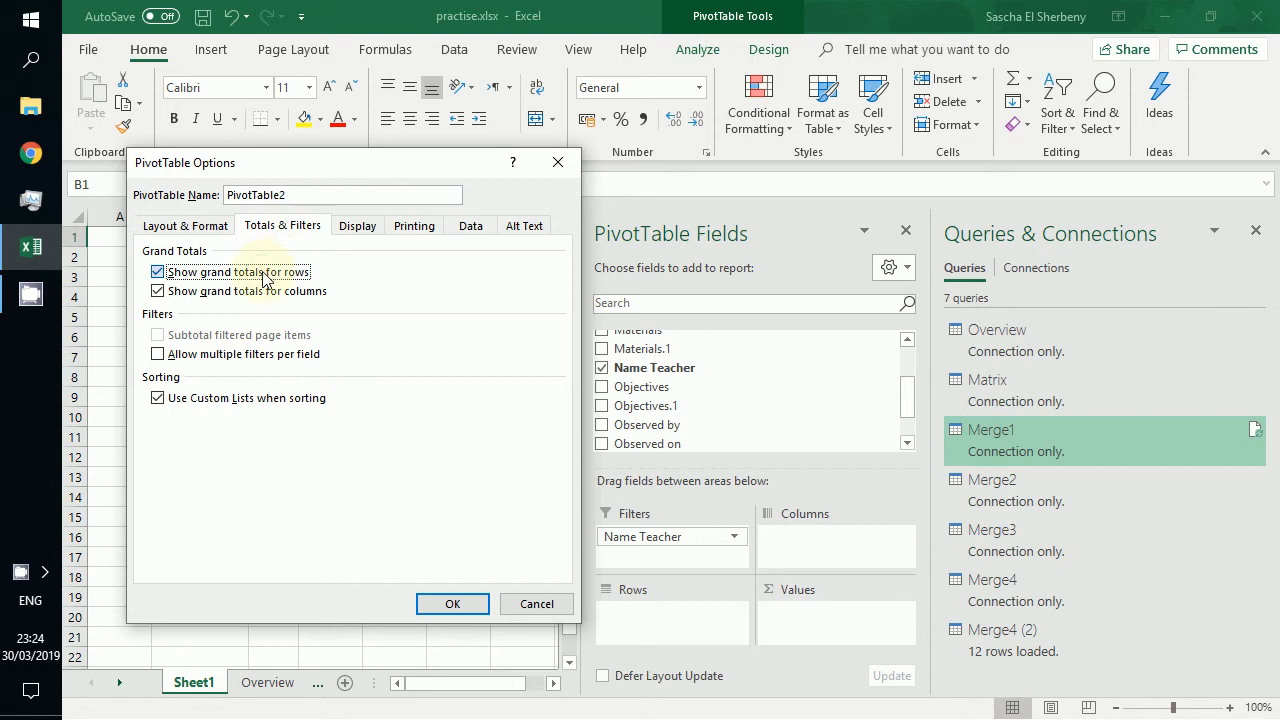
left_click(264, 297)
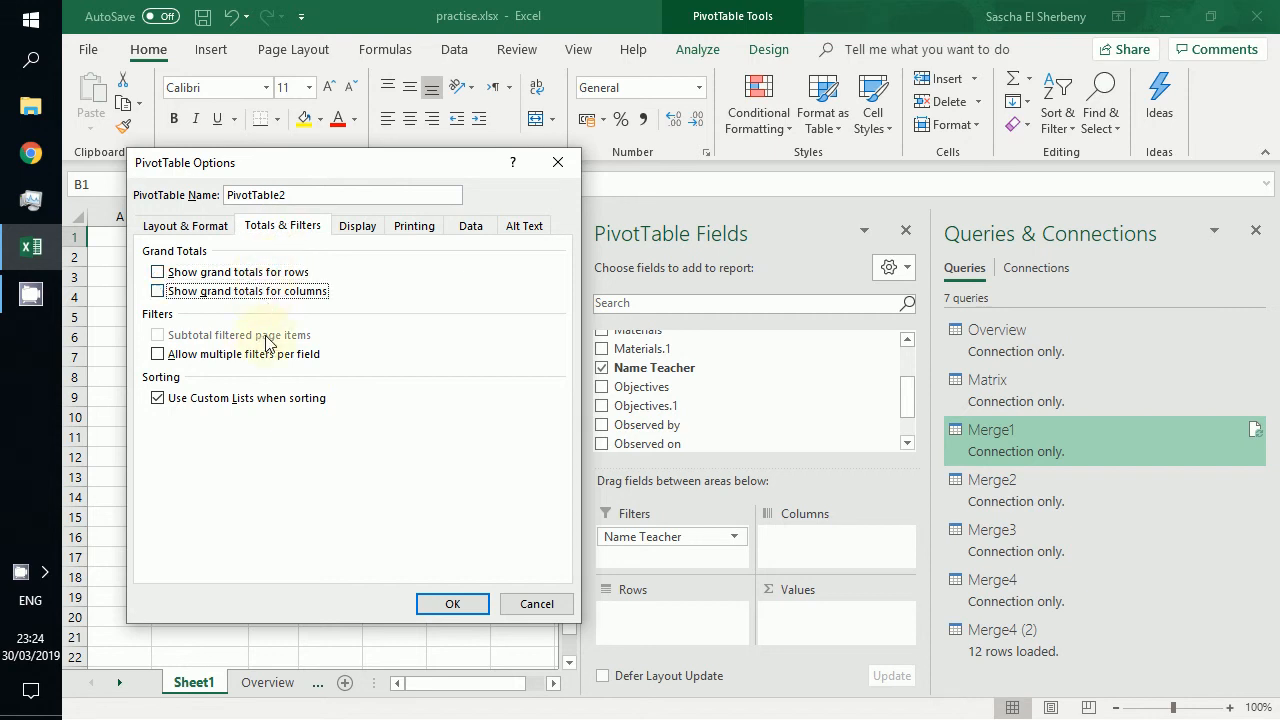
Step: Disable autofitting column widths on update, look through the data, printing and display options, and apply the PivotTable options
left_click(210, 225)
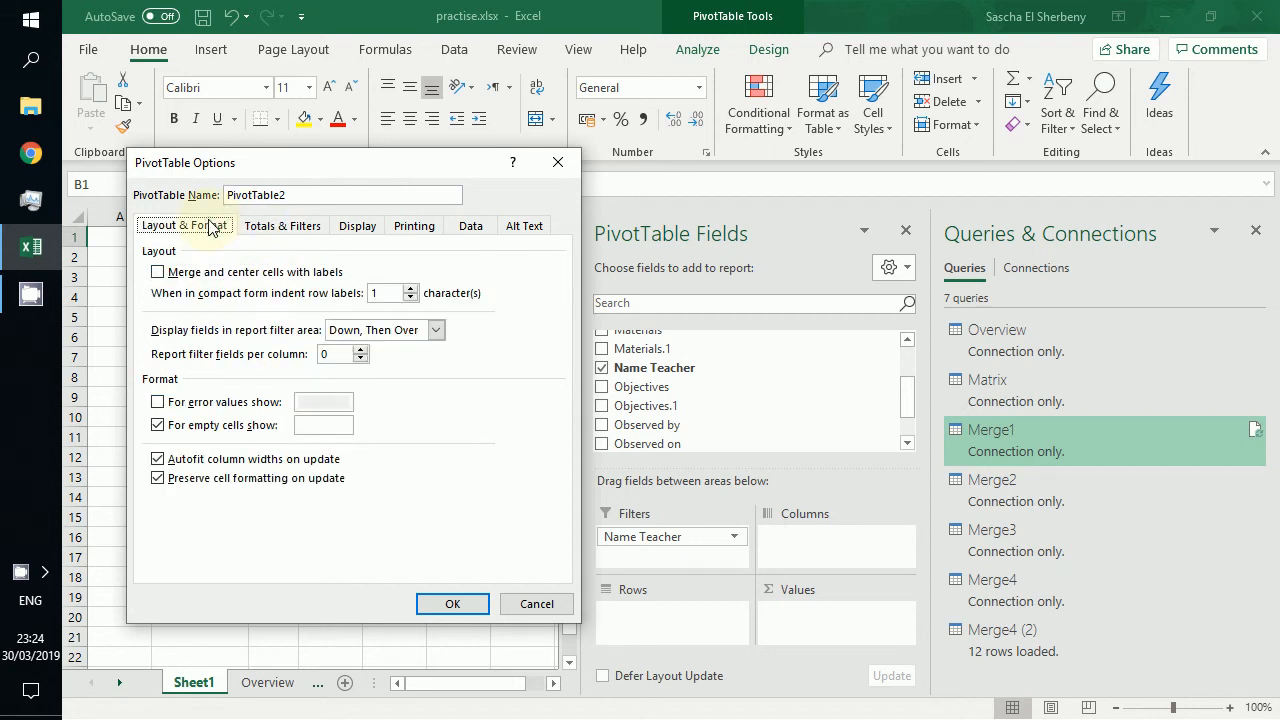
left_click(285, 466)
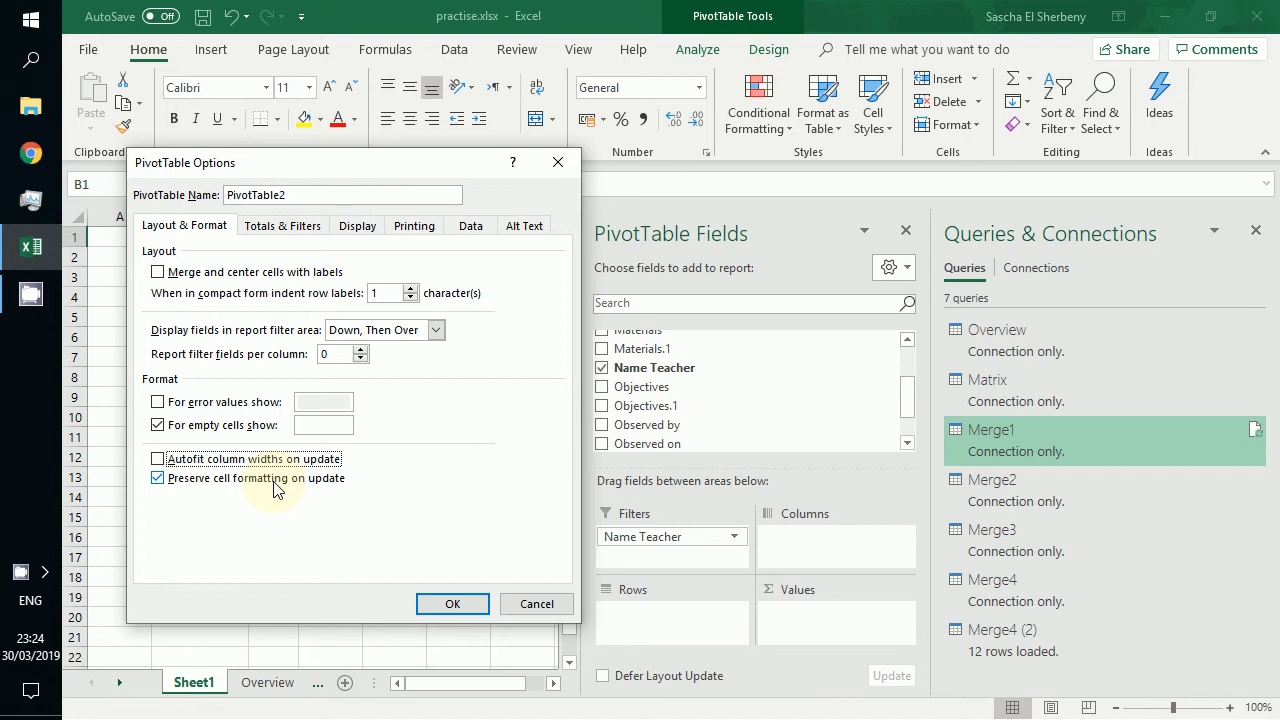
left_click(512, 227)
left_click(476, 229)
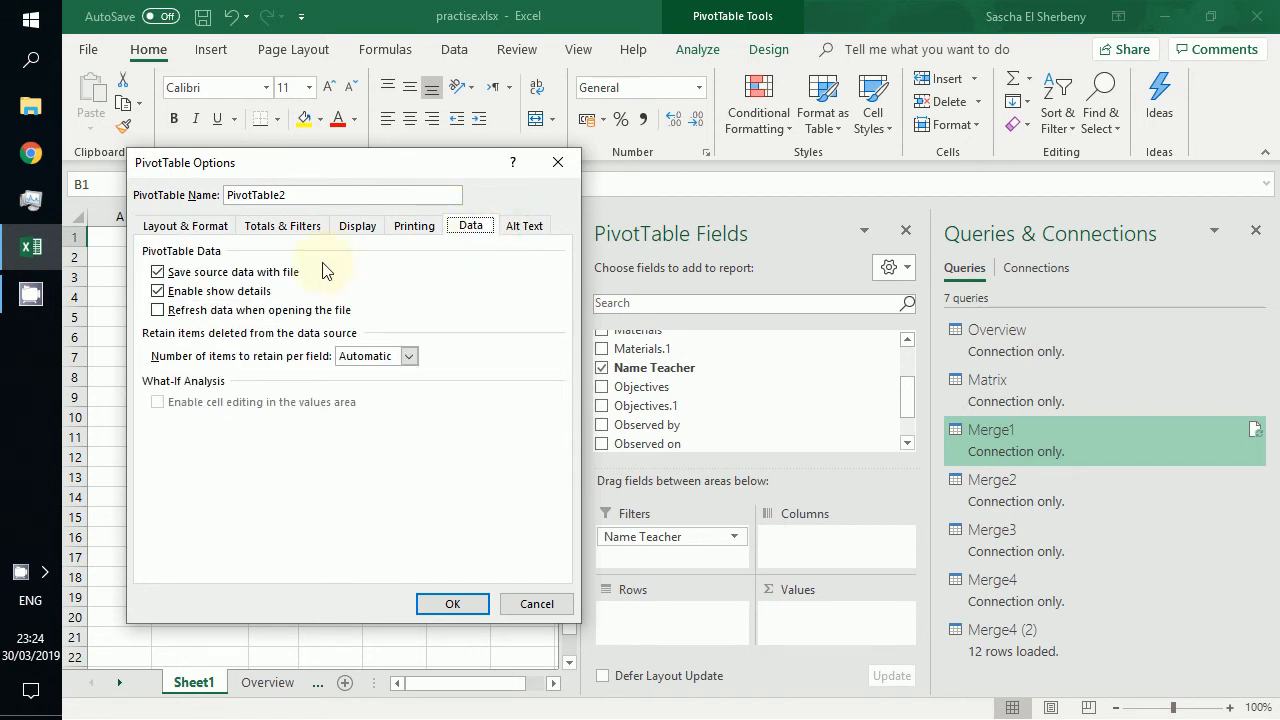
left_click(422, 228)
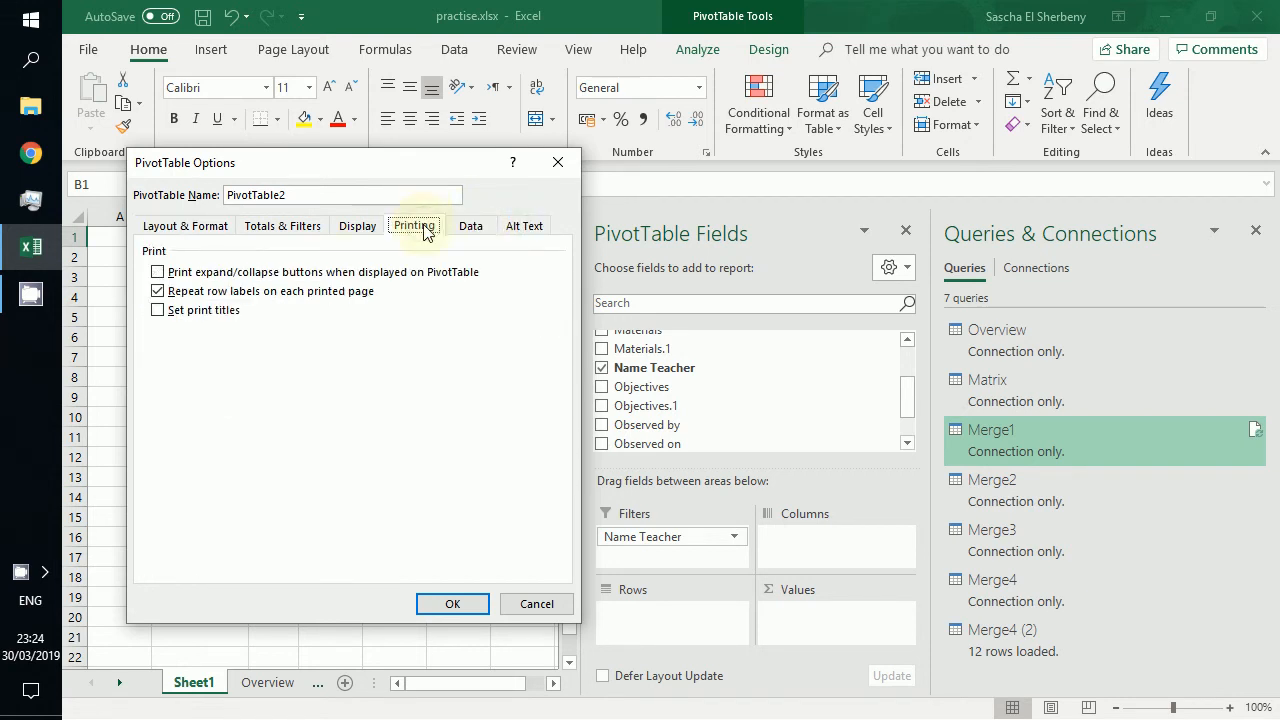
left_click(356, 229)
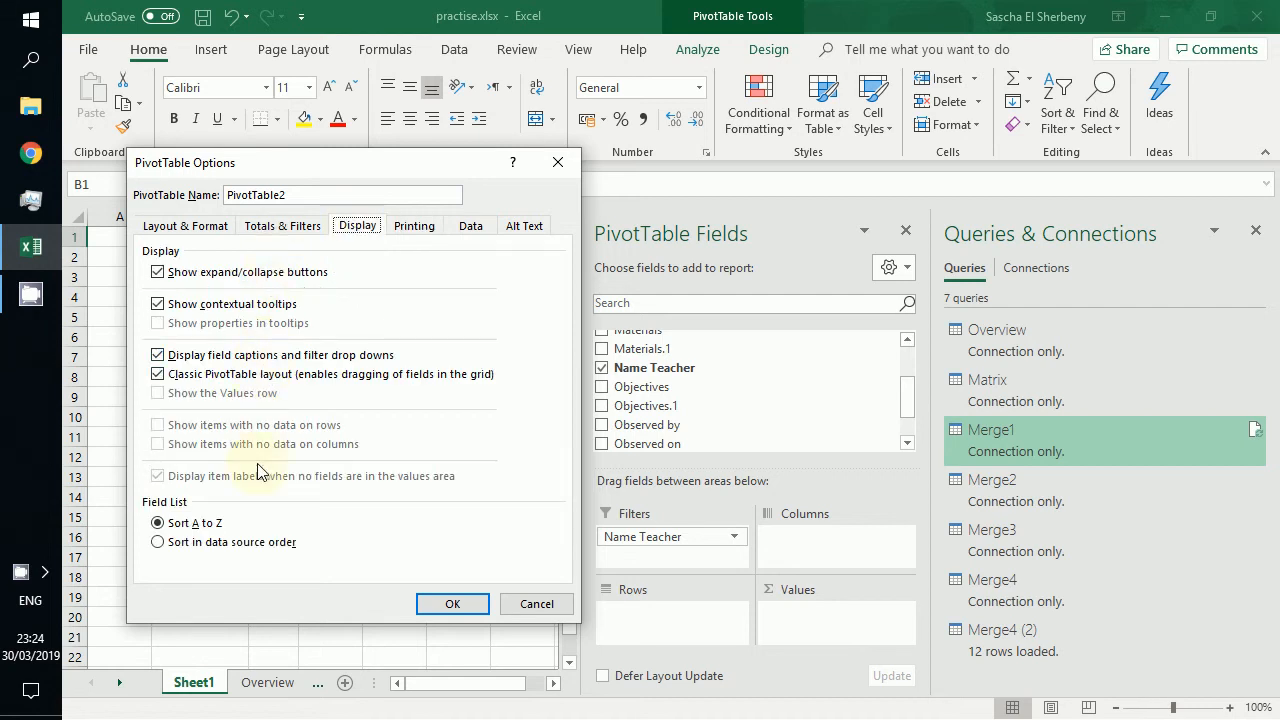
left_click(443, 603)
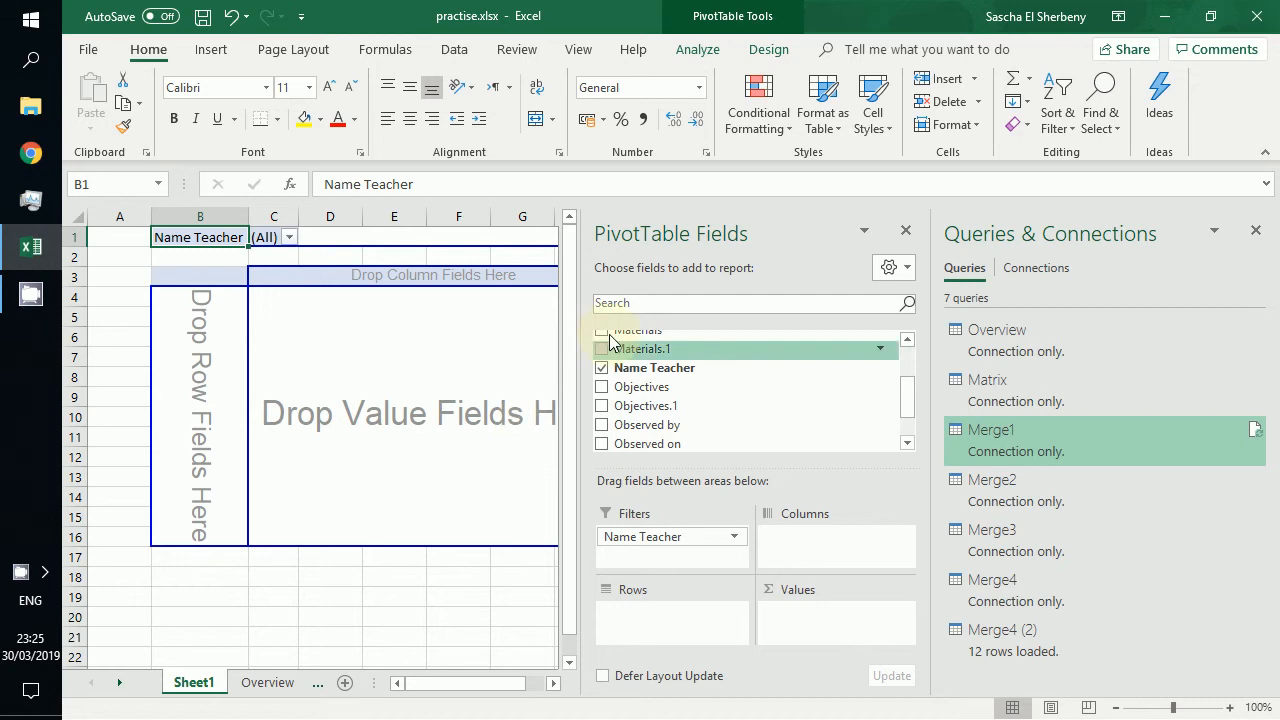
Step: Add the Observed by and Observed on fields to the PivotTable as column fields, in that order
right_click(504, 322)
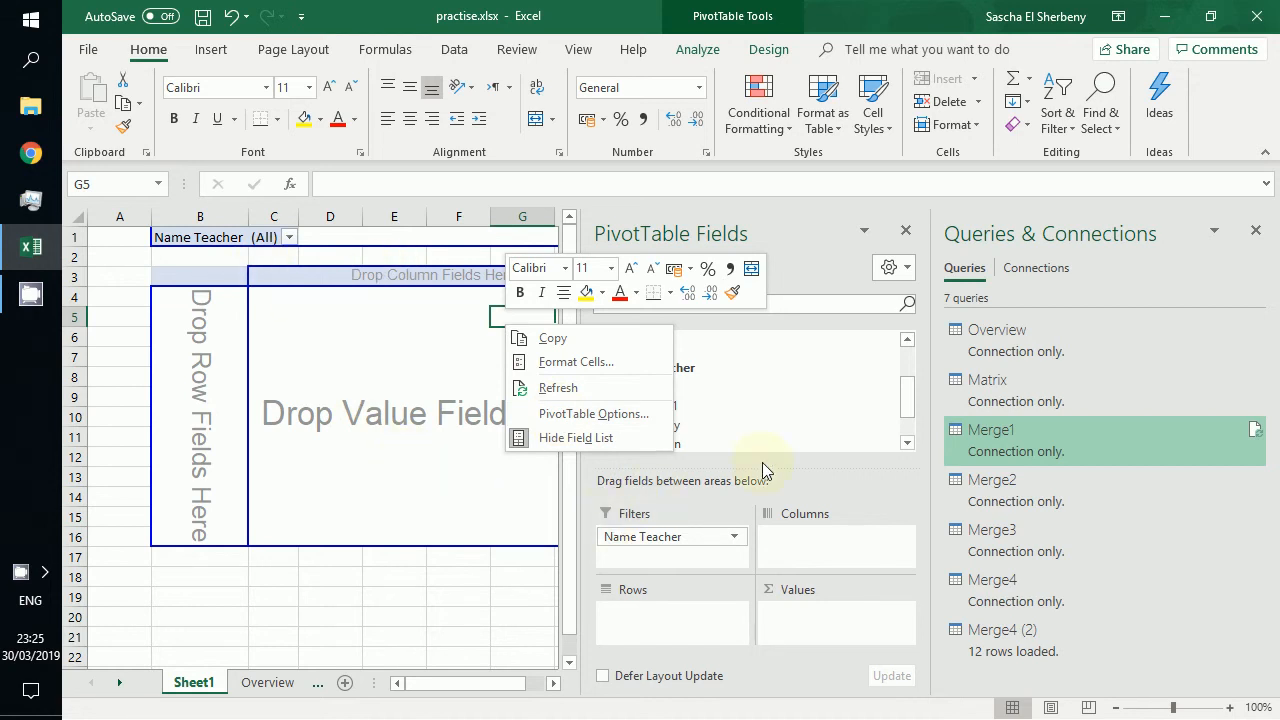
left_click(808, 475)
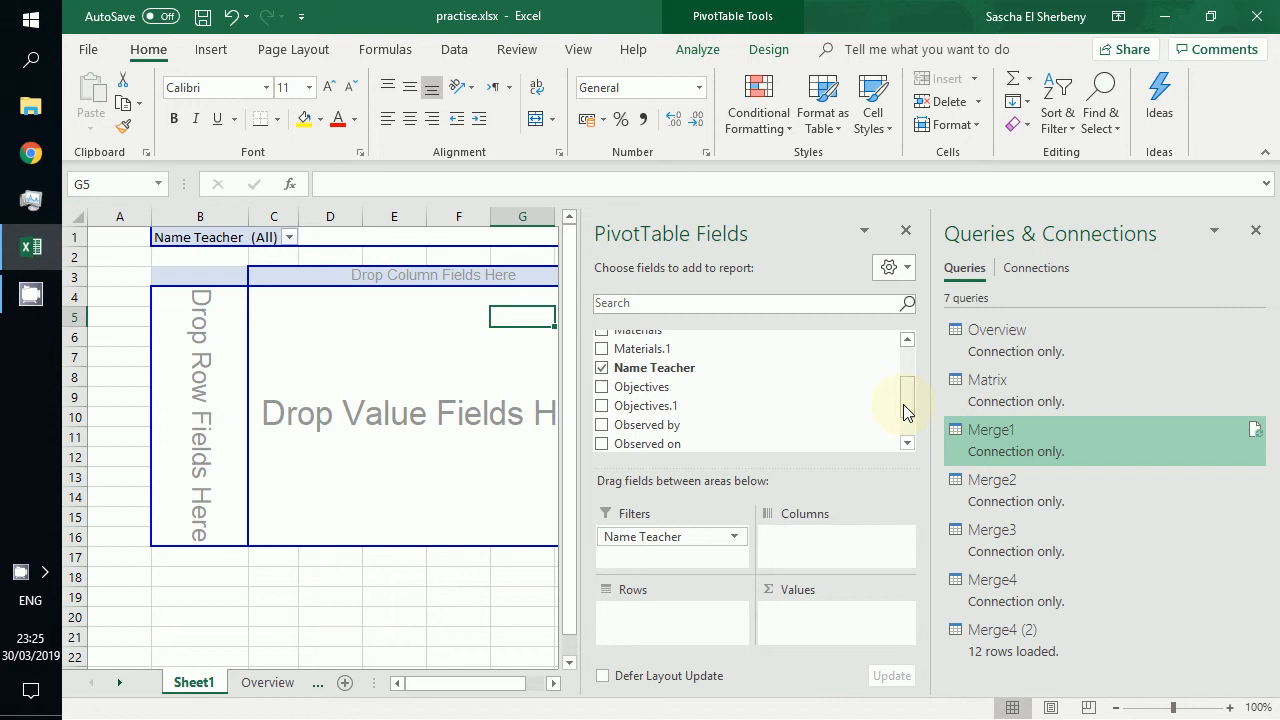
mouse_move(907, 408)
left_mouse_down()
mouse_move(907, 383)
mouse_move(906, 422)
left_mouse_up()
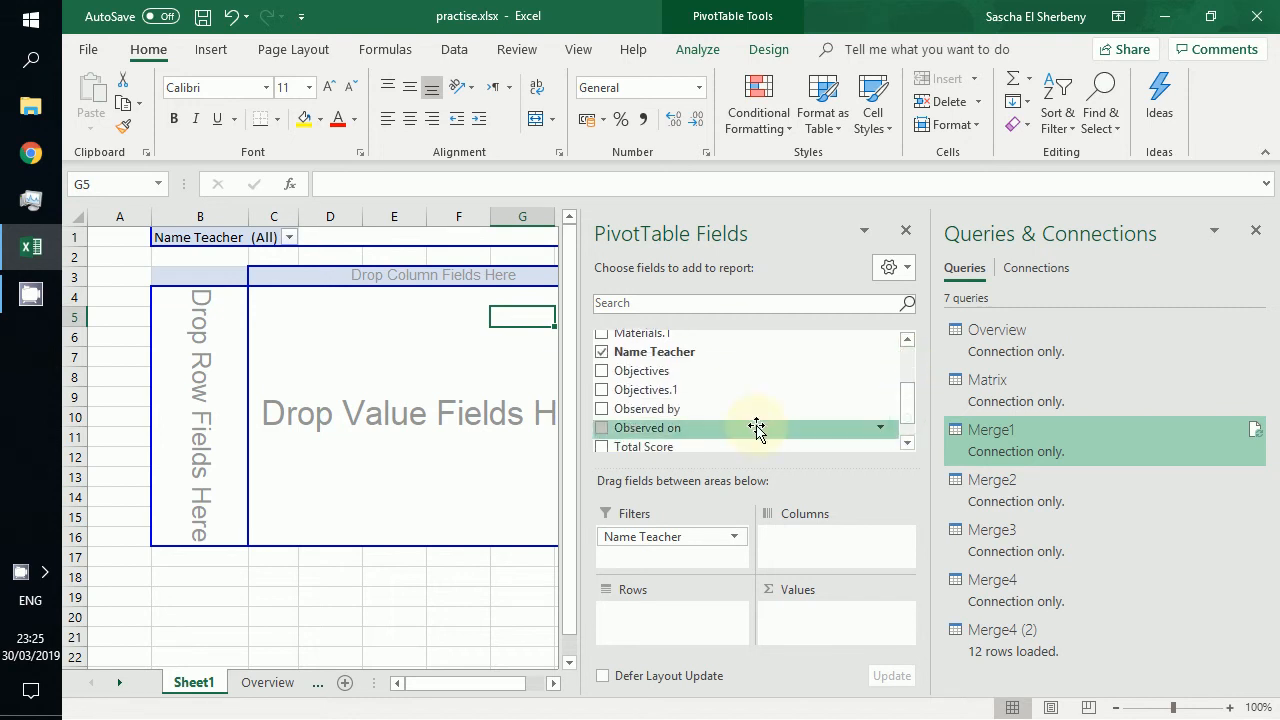
left_click(601, 409)
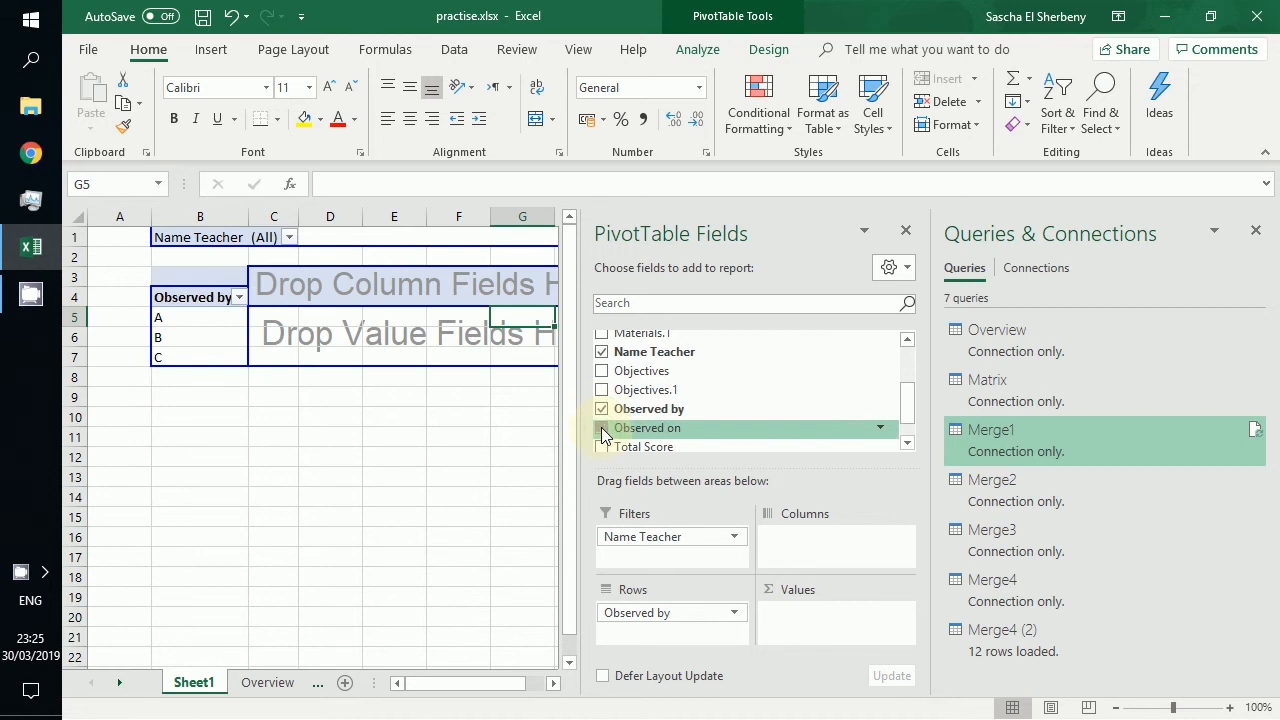
left_click(602, 430)
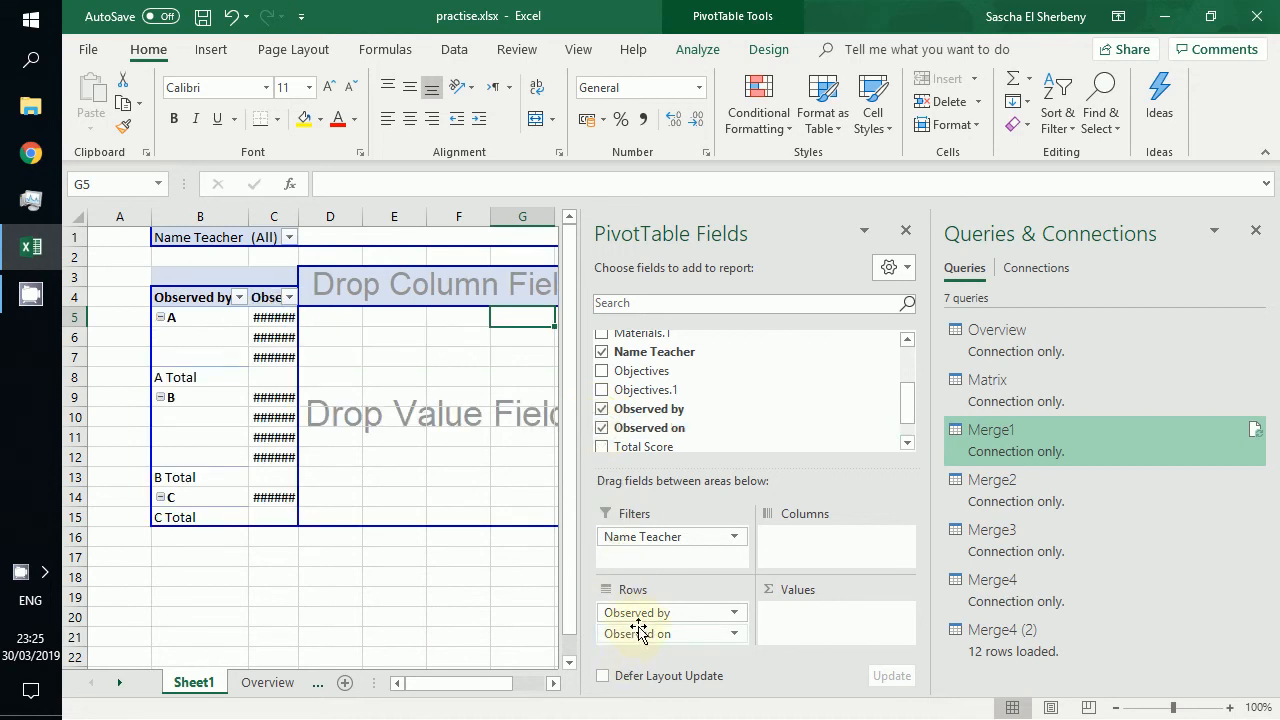
left_click_drag(640, 613, 771, 557)
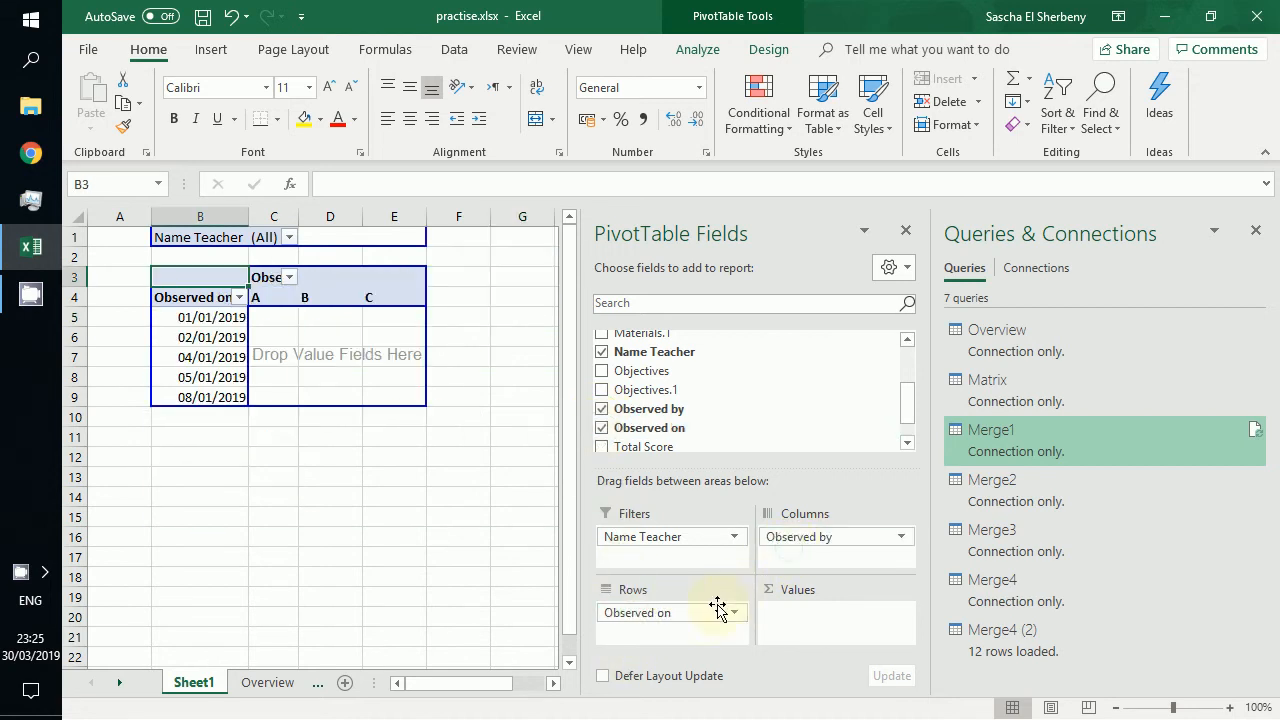
left_click_drag(678, 613, 792, 577)
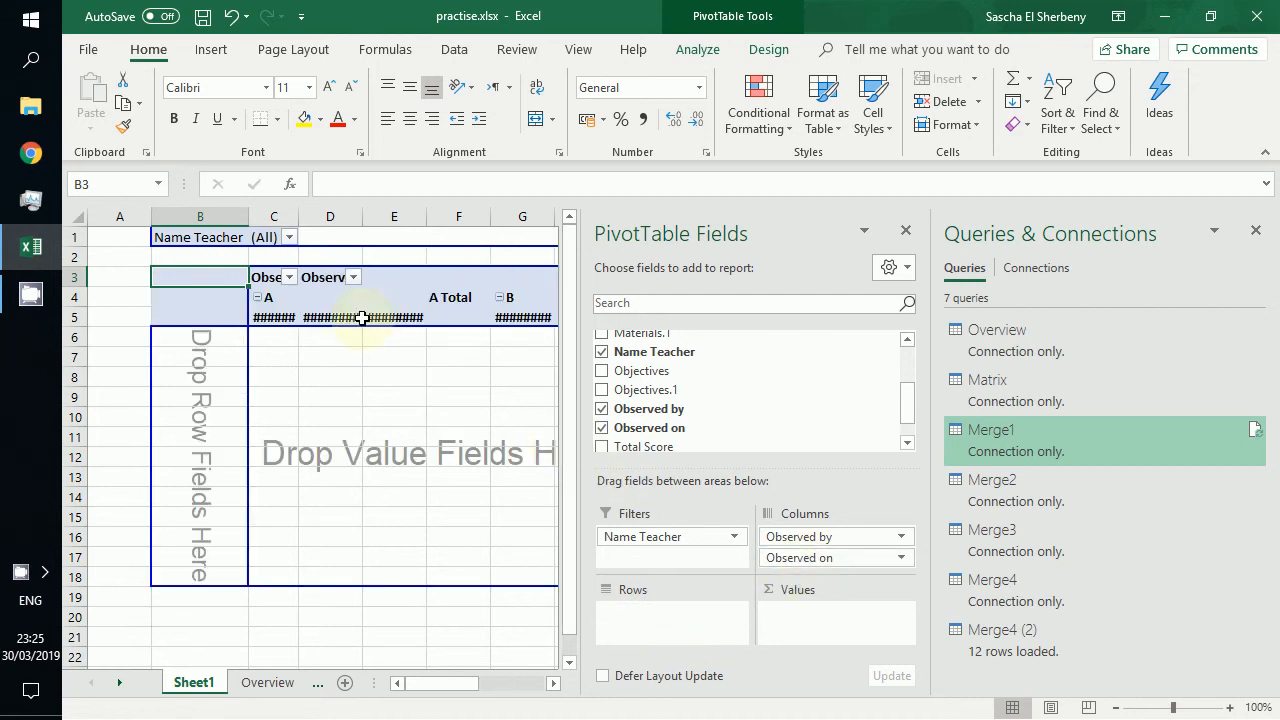
Step: Filter the PivotTable report by Name Teacher to show only Teacher 1
left_click(289, 237)
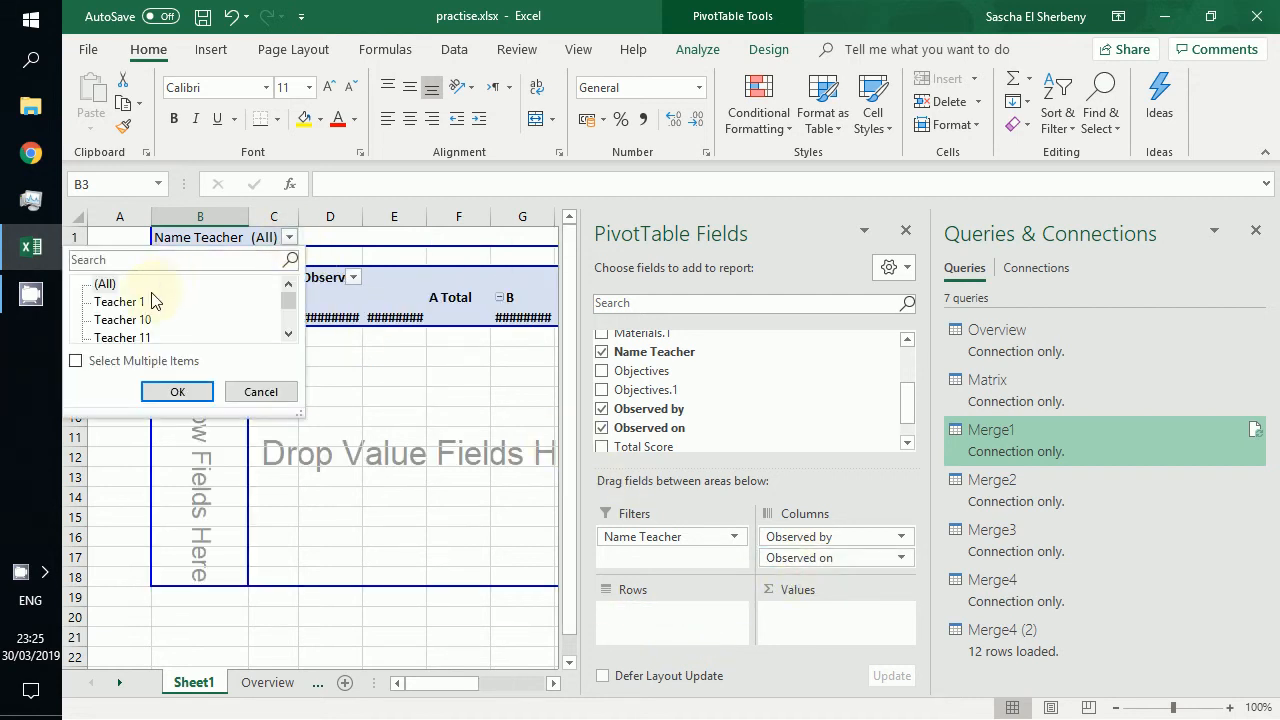
left_click(119, 301)
left_click(178, 392)
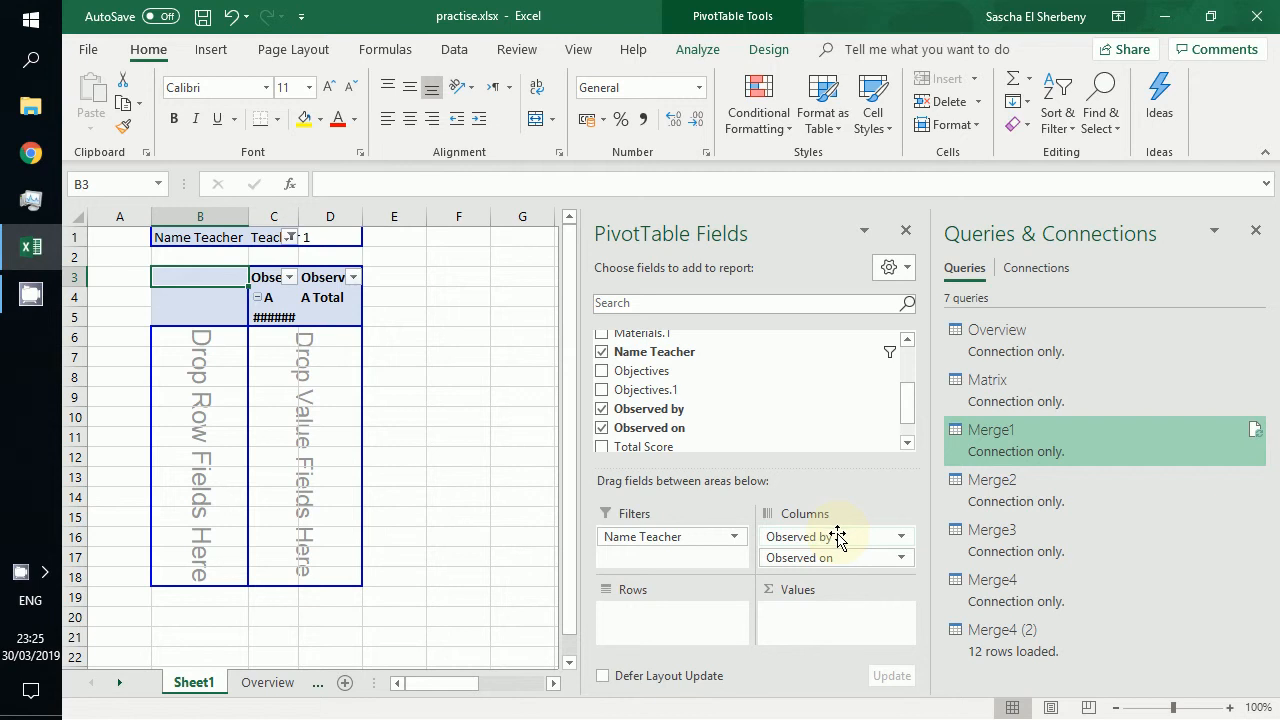
Step: Remove the subtotals for the Observed by and Observed on fields
right_click(292, 297)
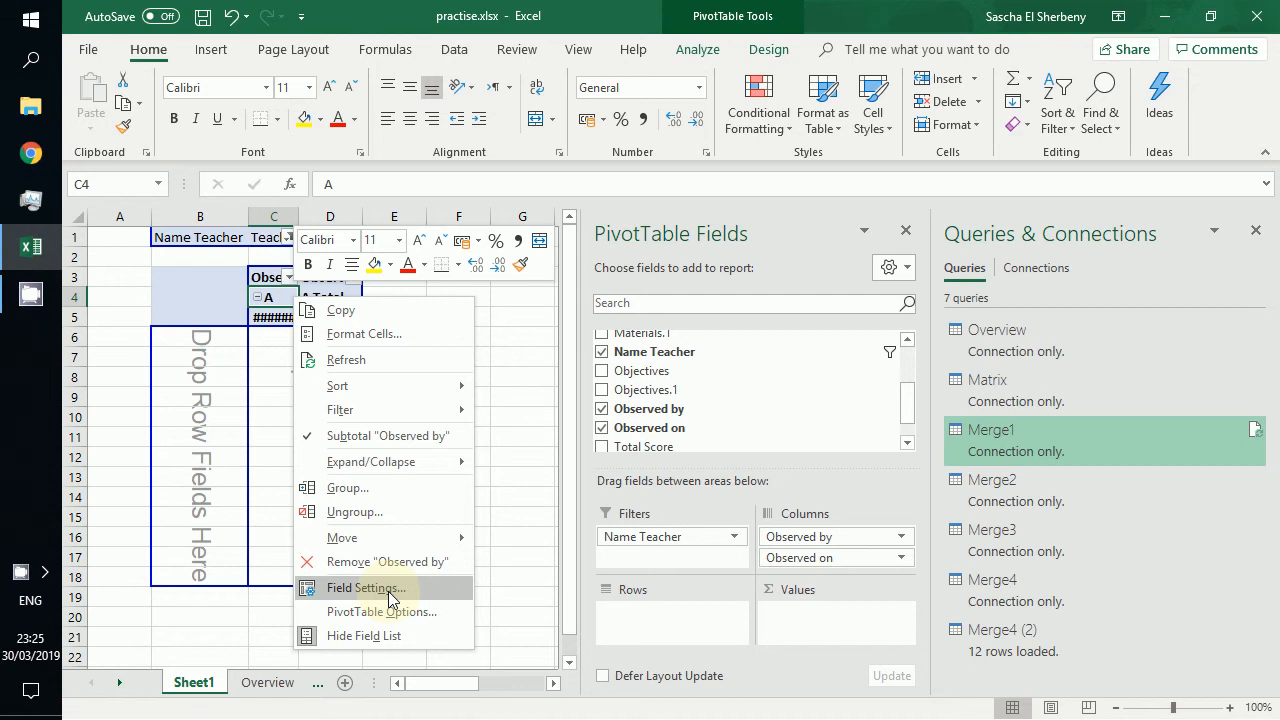
left_click(403, 436)
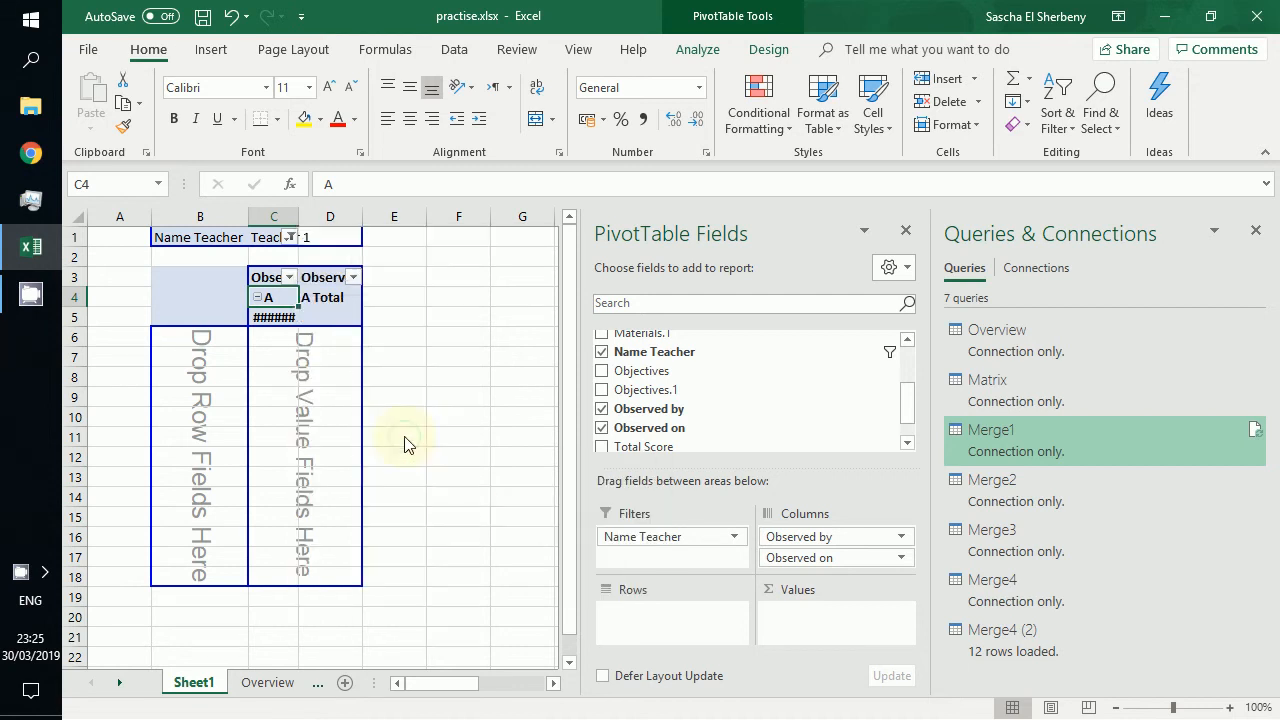
right_click(274, 317)
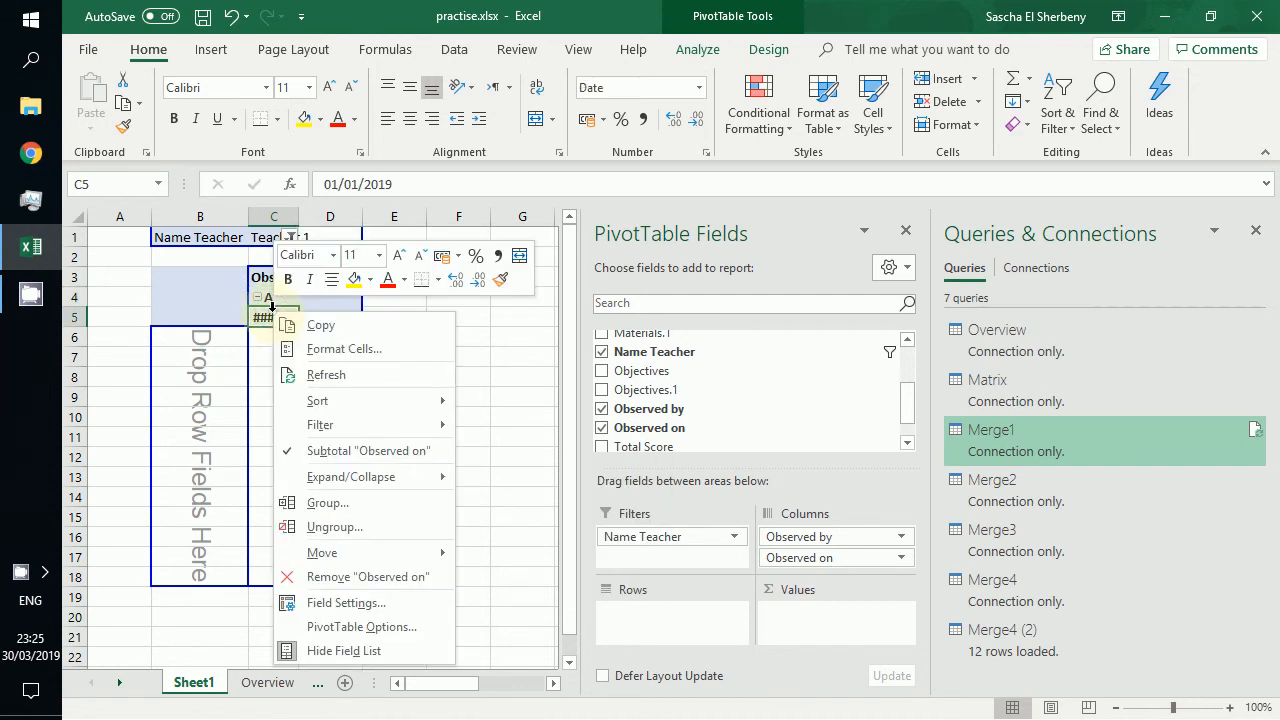
left_click(366, 450)
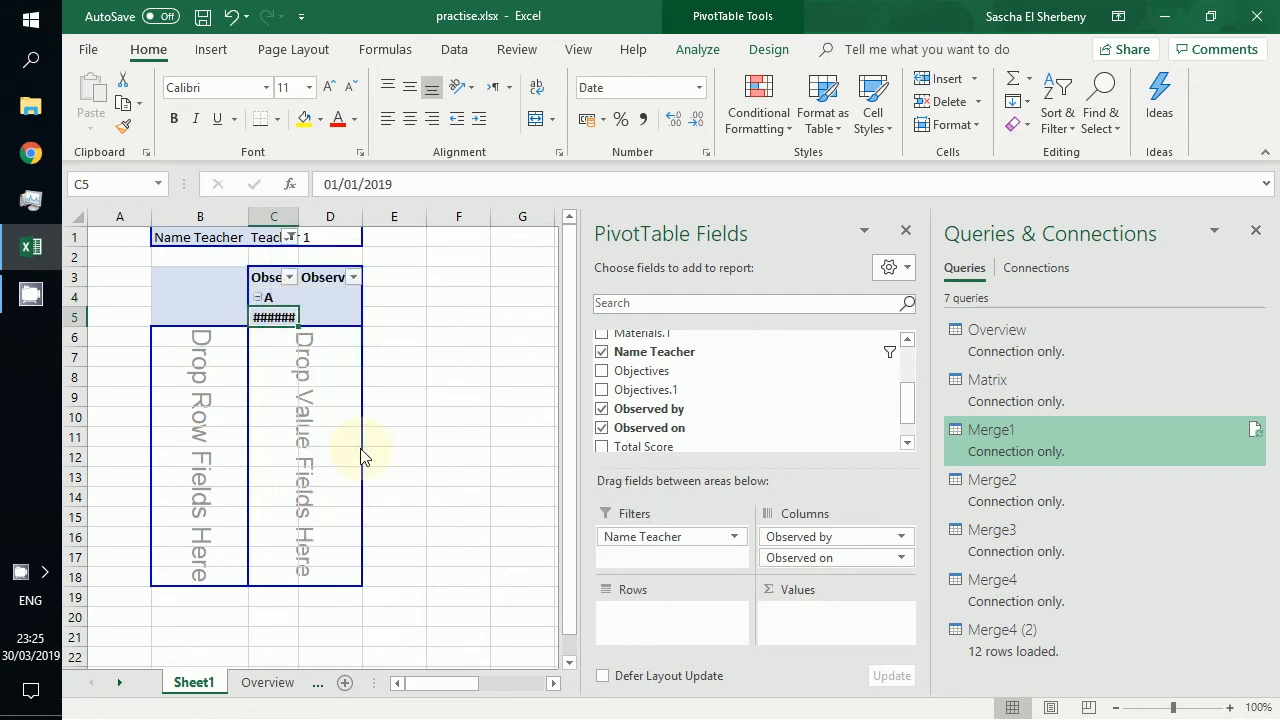
right_click(270, 317)
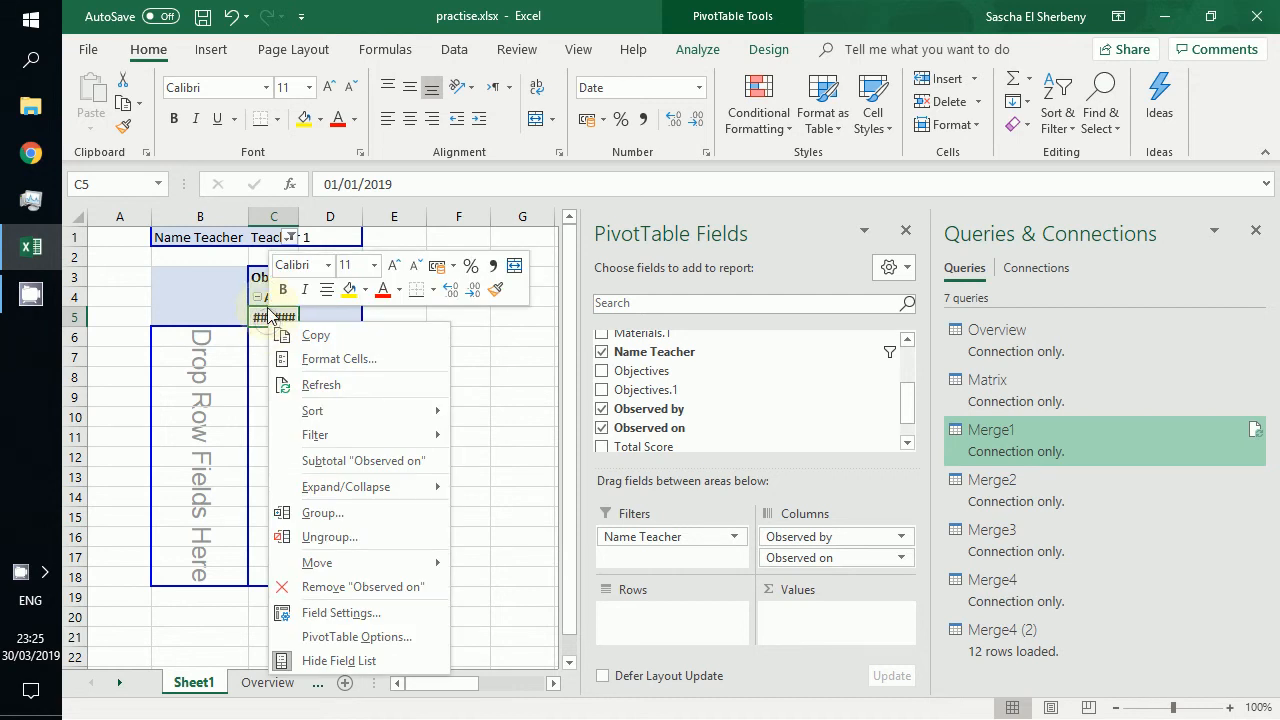
key("Escape")
right_click(266, 292)
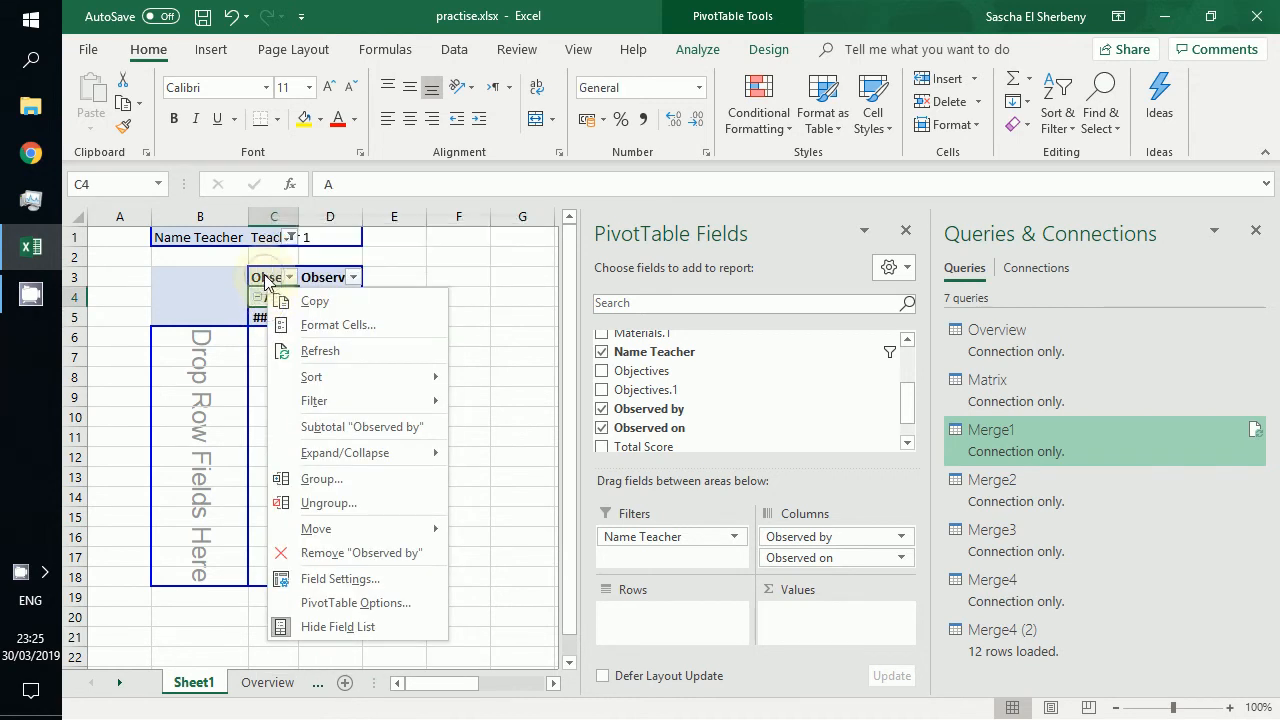
right_click(265, 281)
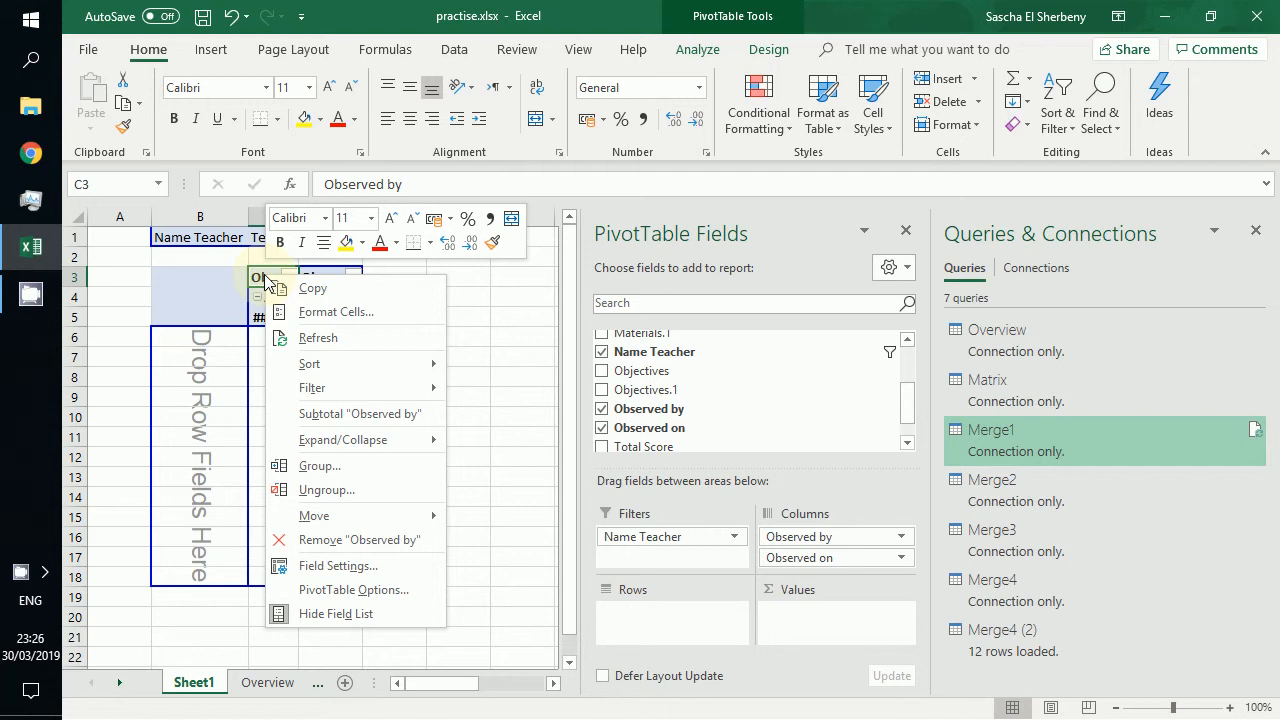
mouse_move(383, 362)
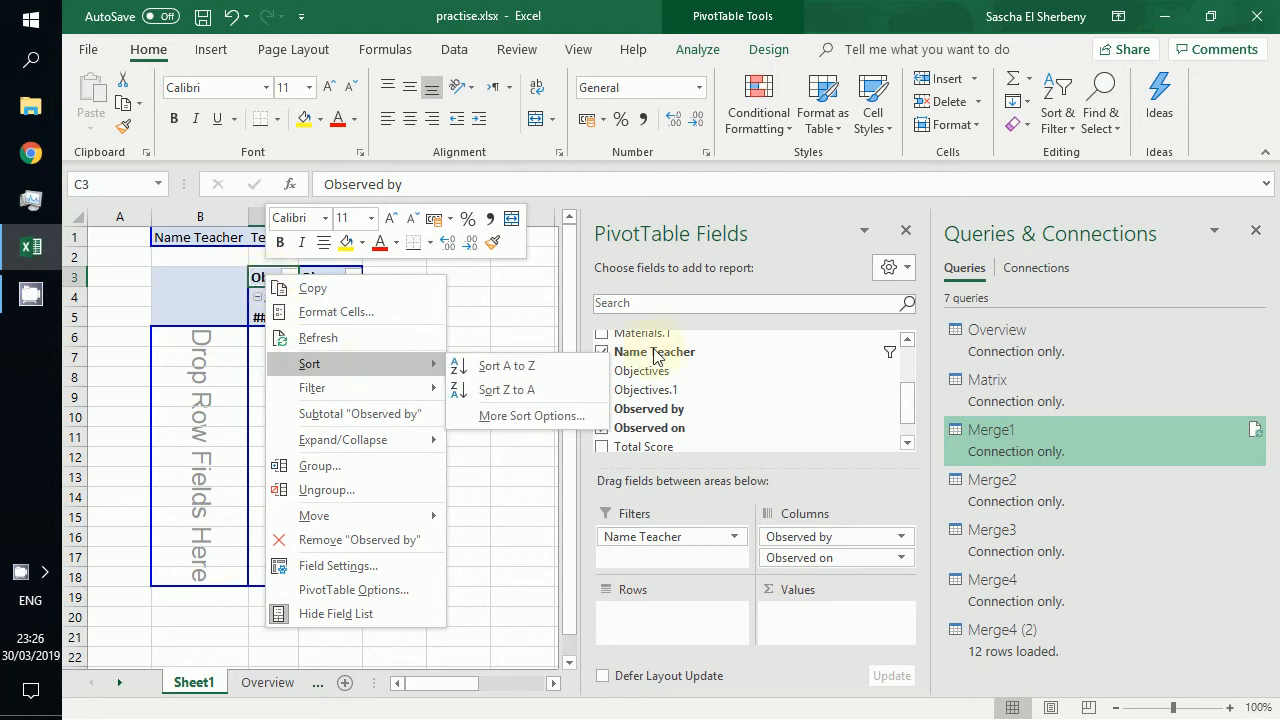
left_click(798, 245)
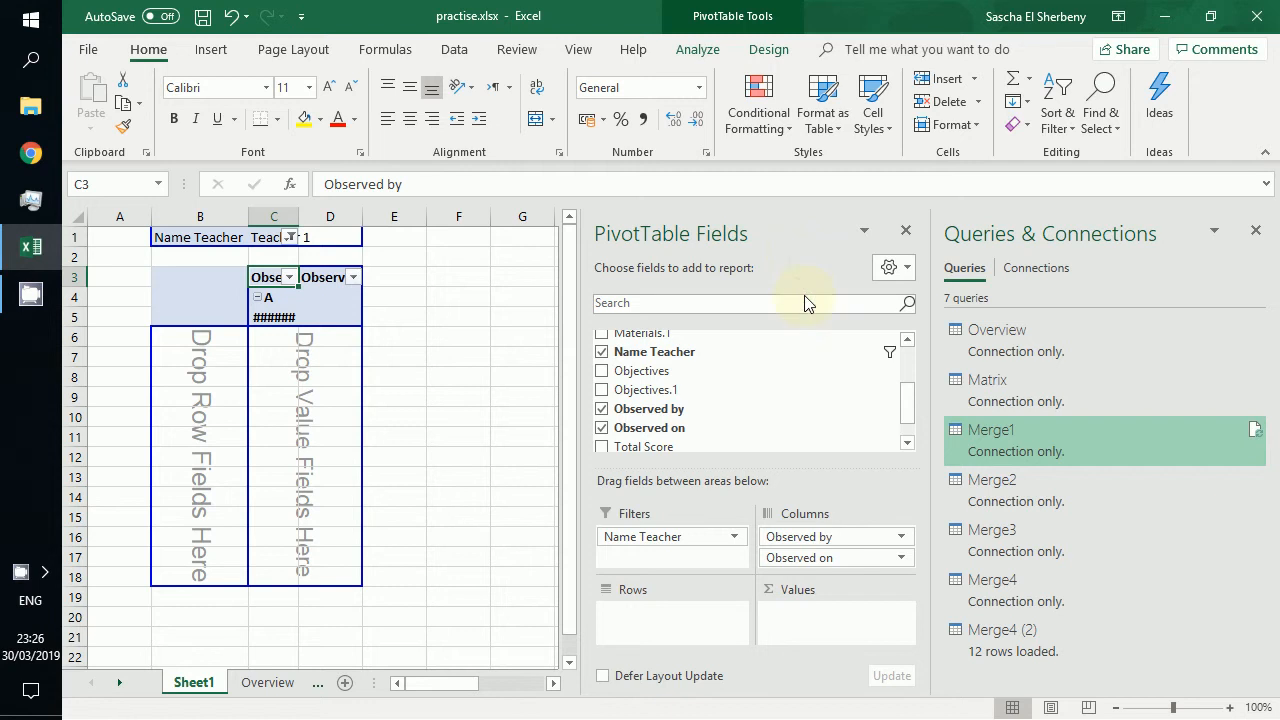
Step: Add the Lesson Plan.1 field as the third column field after Observed on and enlarge the field areas section
left_click_drag(907, 406, 906, 379)
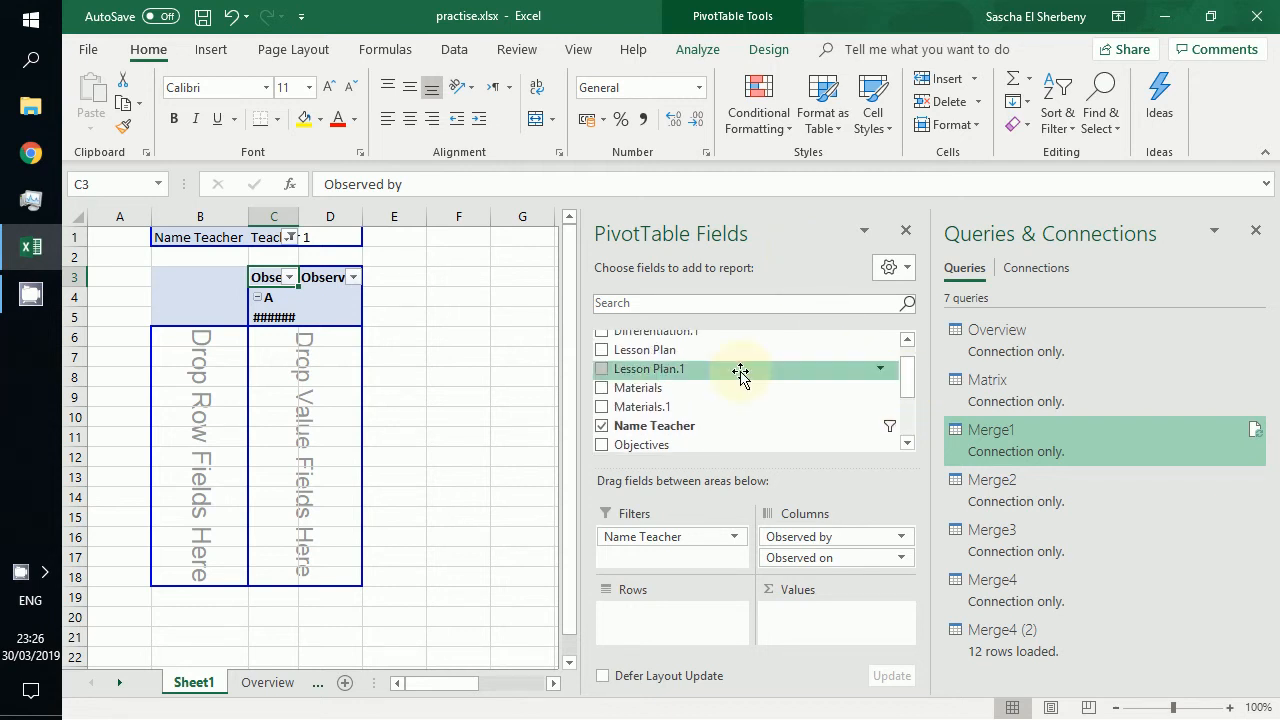
left_click(604, 370)
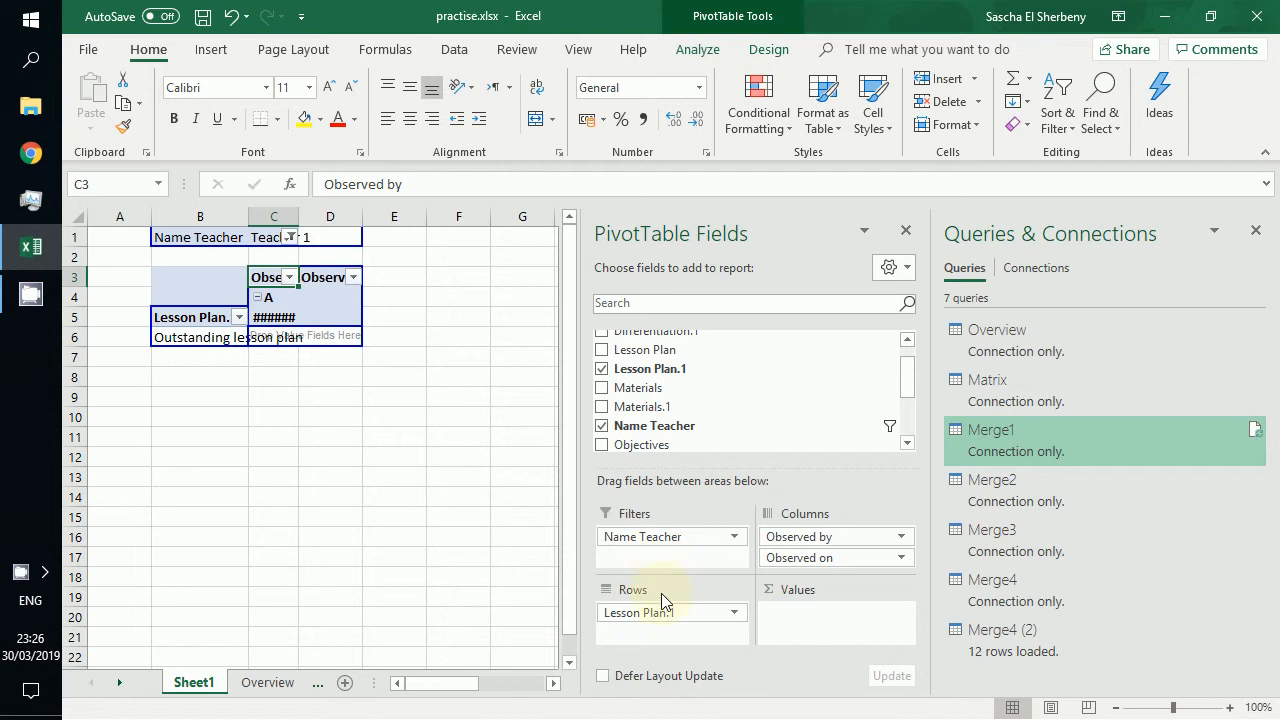
left_click_drag(663, 608, 806, 571)
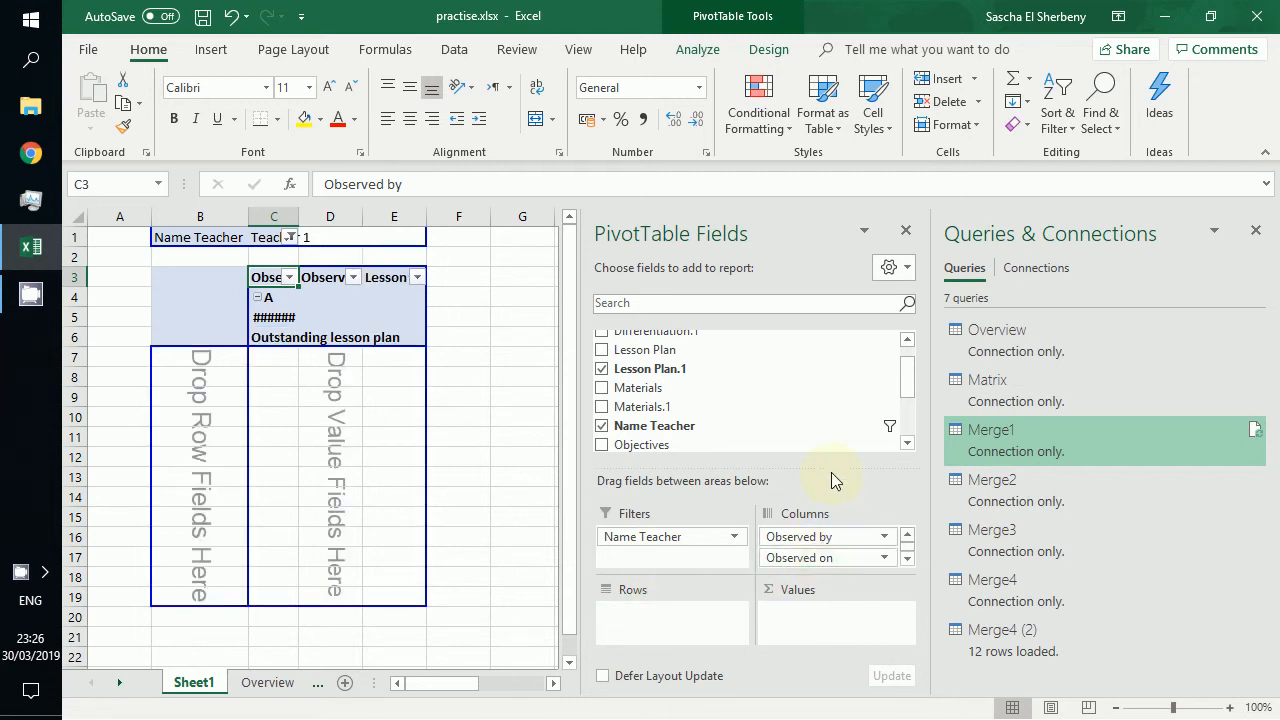
left_click_drag(829, 466, 838, 405)
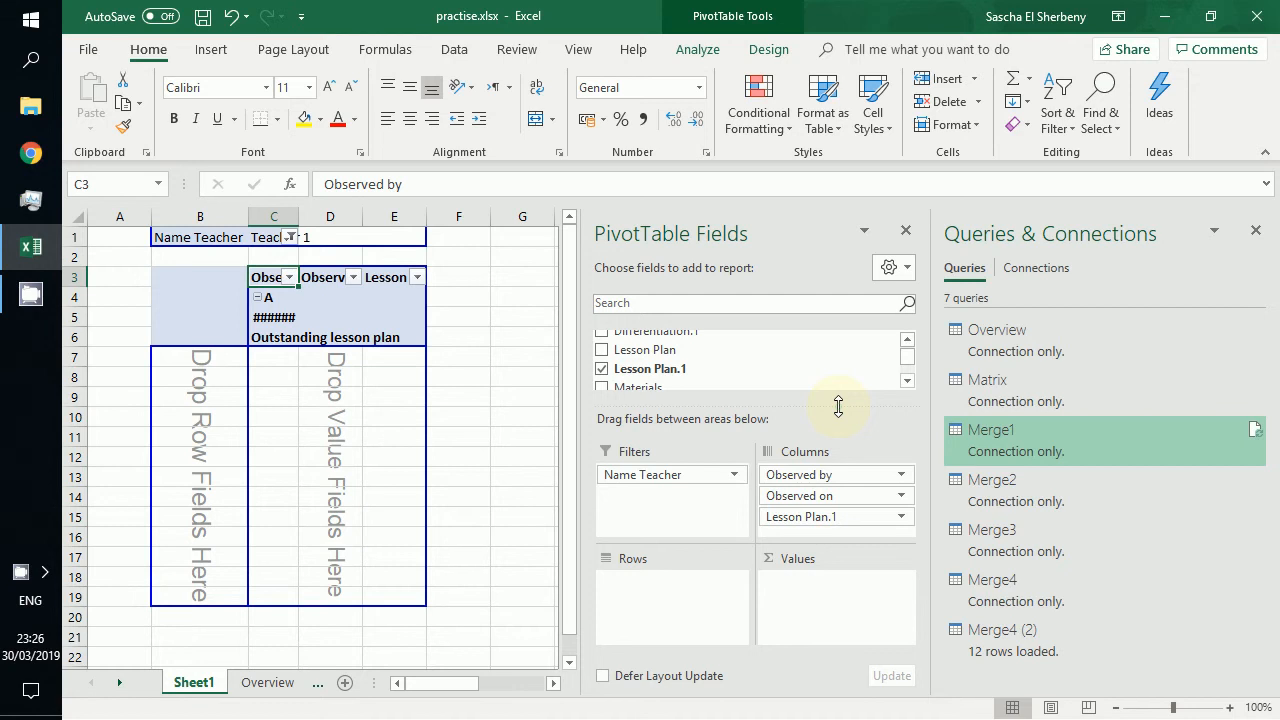
Step: Check the rating order on the Overview sheet and add Objectives.1 as the column field after Lesson Plan.1
left_click(907, 381)
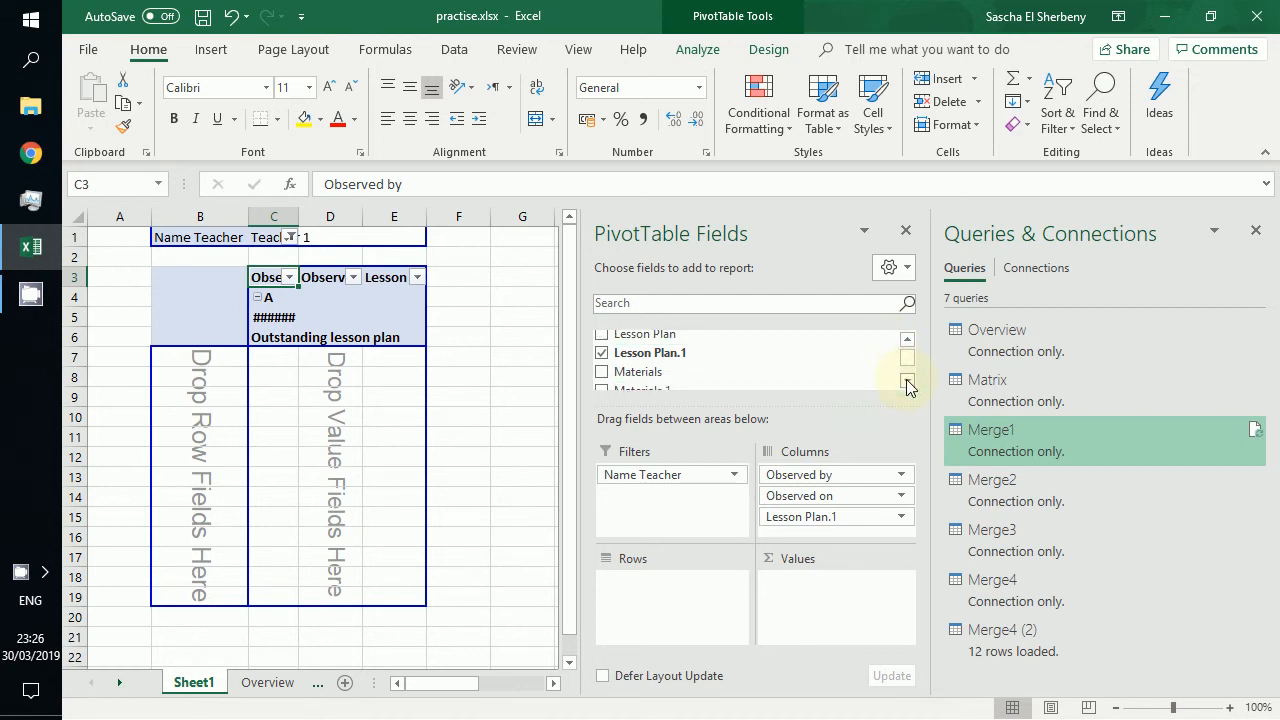
left_click(907, 381)
left_click(907, 381)
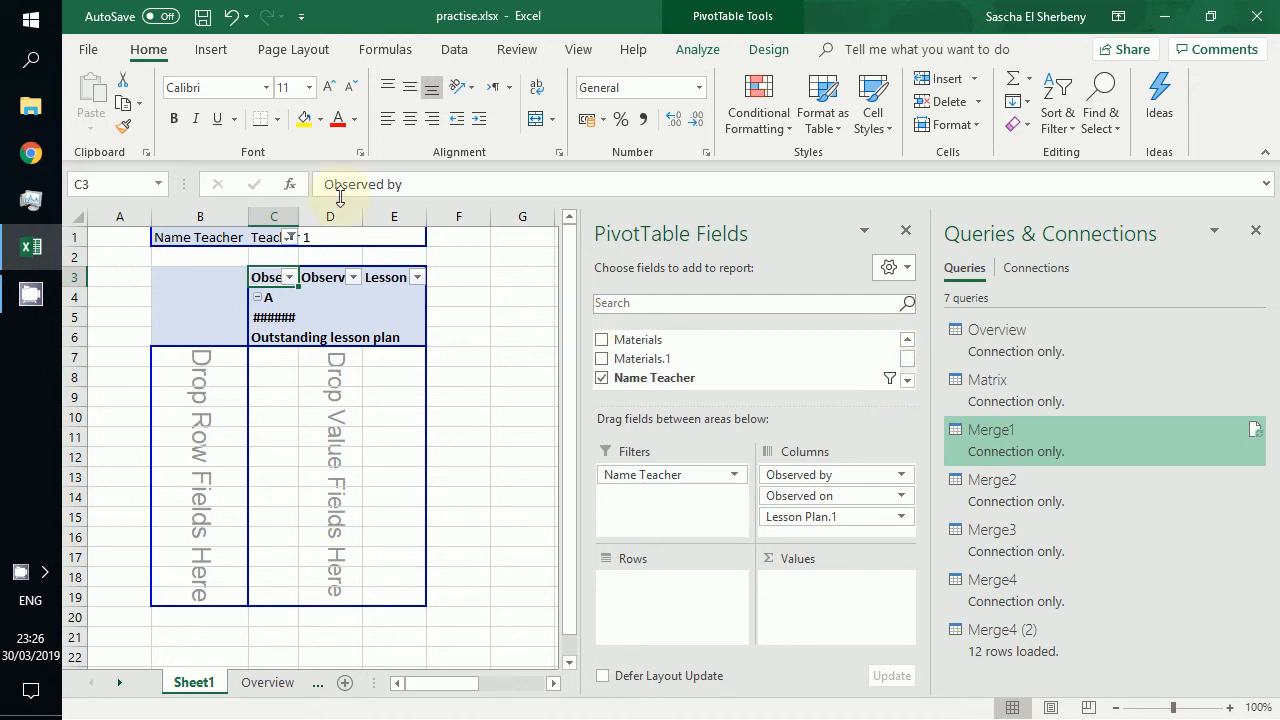
left_click(268, 682)
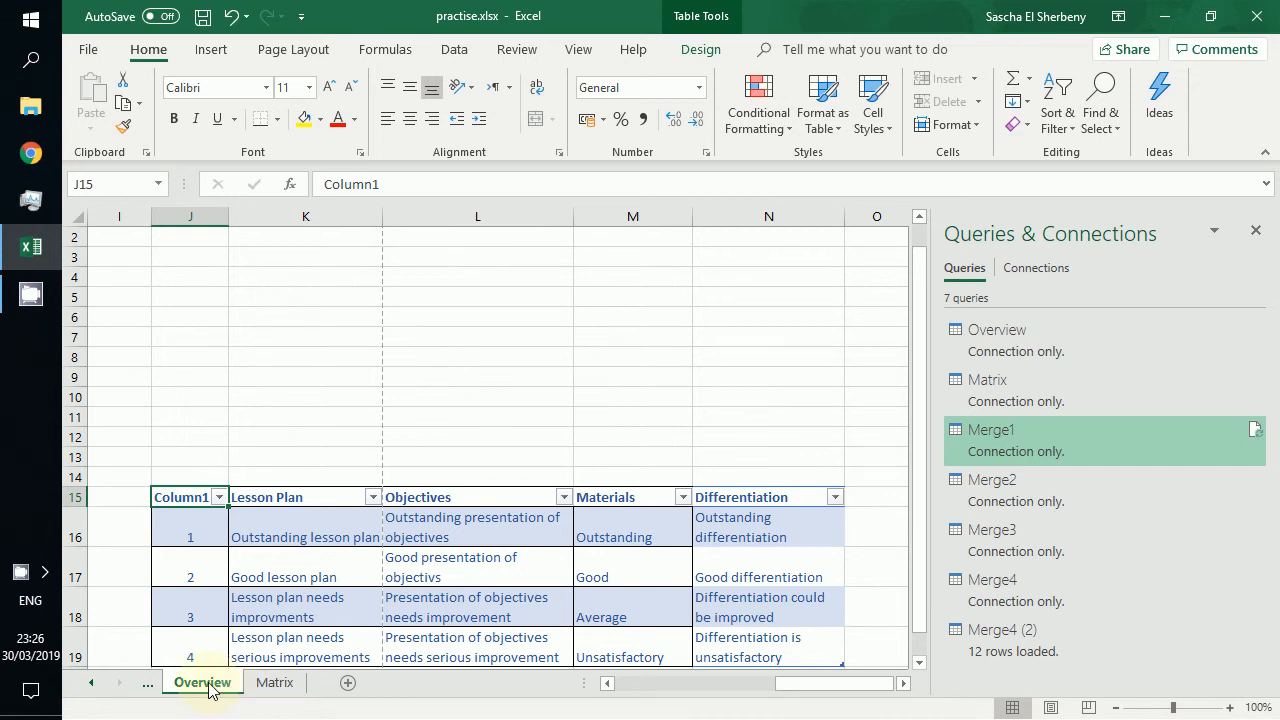
left_click(153, 692)
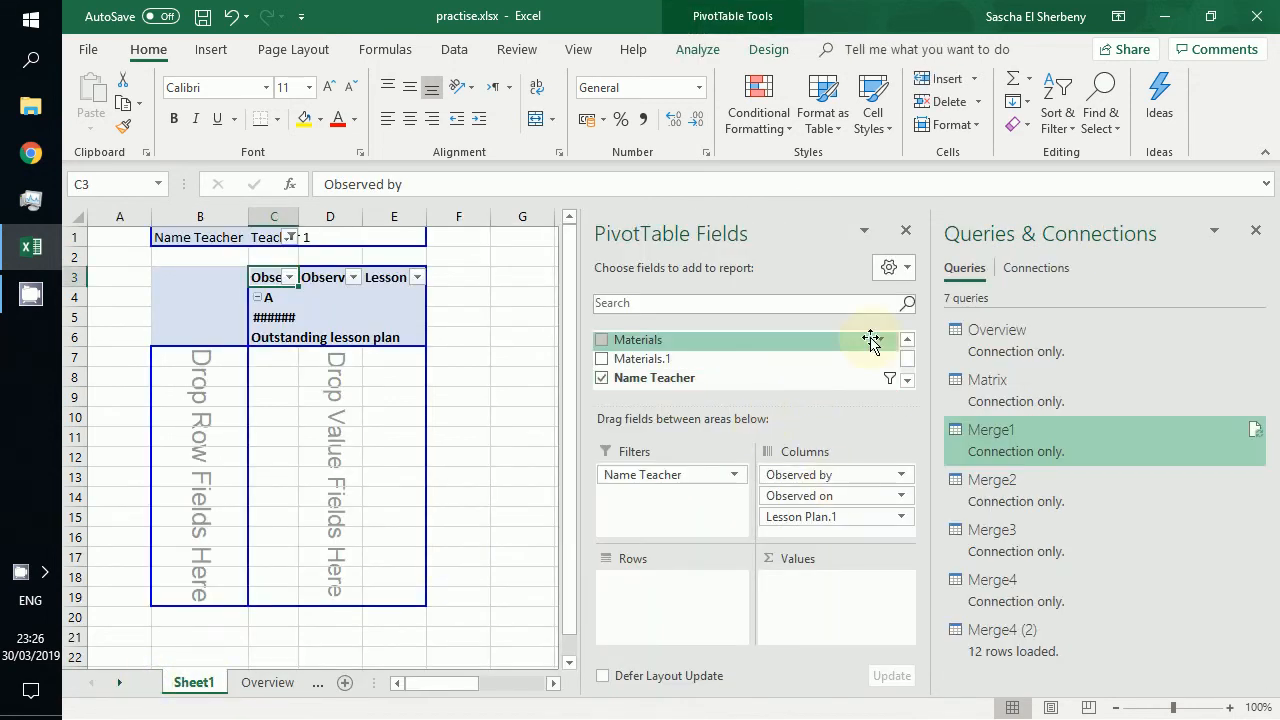
left_click(907, 381)
left_click(907, 381)
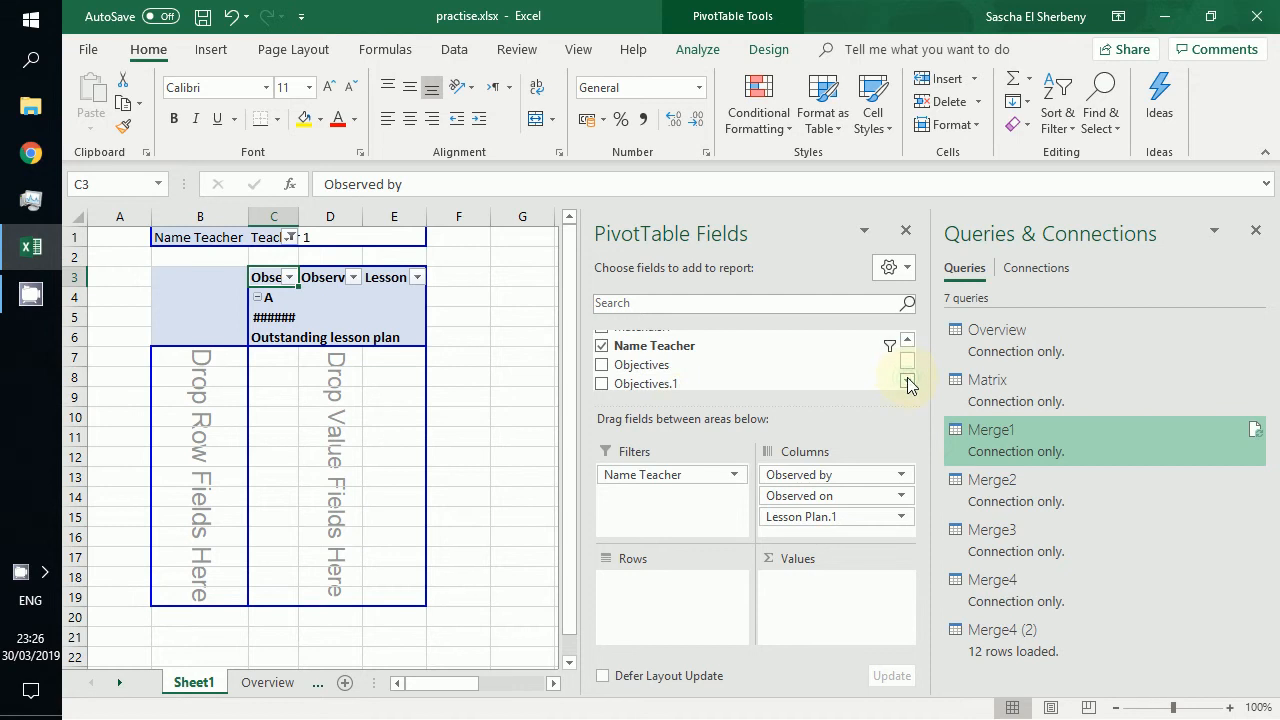
left_click(602, 384)
left_click_drag(629, 388, 782, 538)
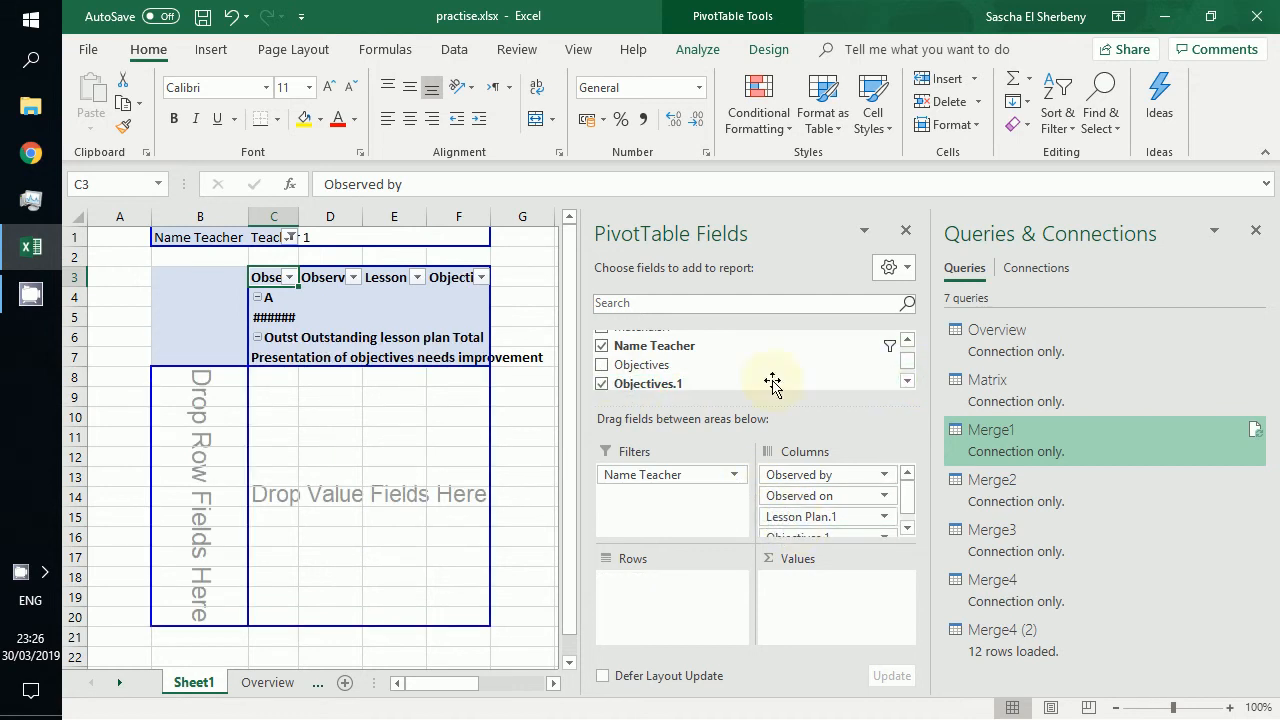
Step: Add the Materials.1 field to the PivotTable and place it as the column field after Objectives.1
left_click(912, 342)
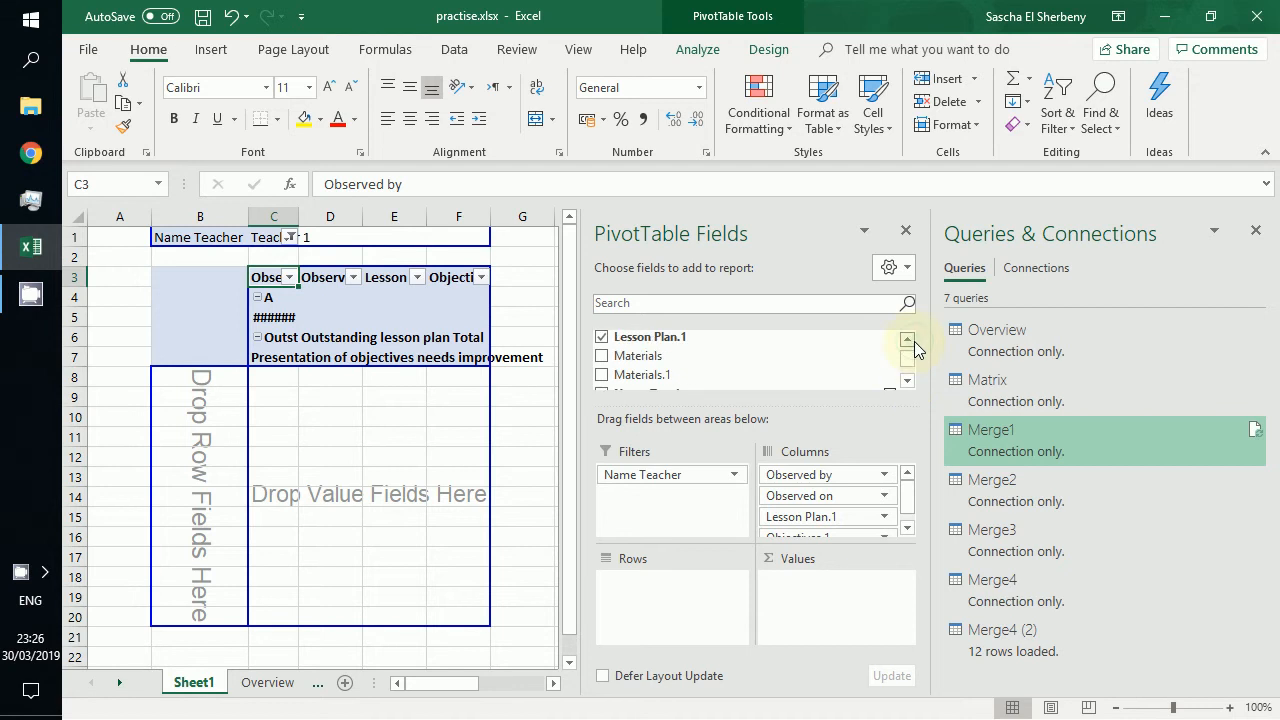
left_click(603, 375)
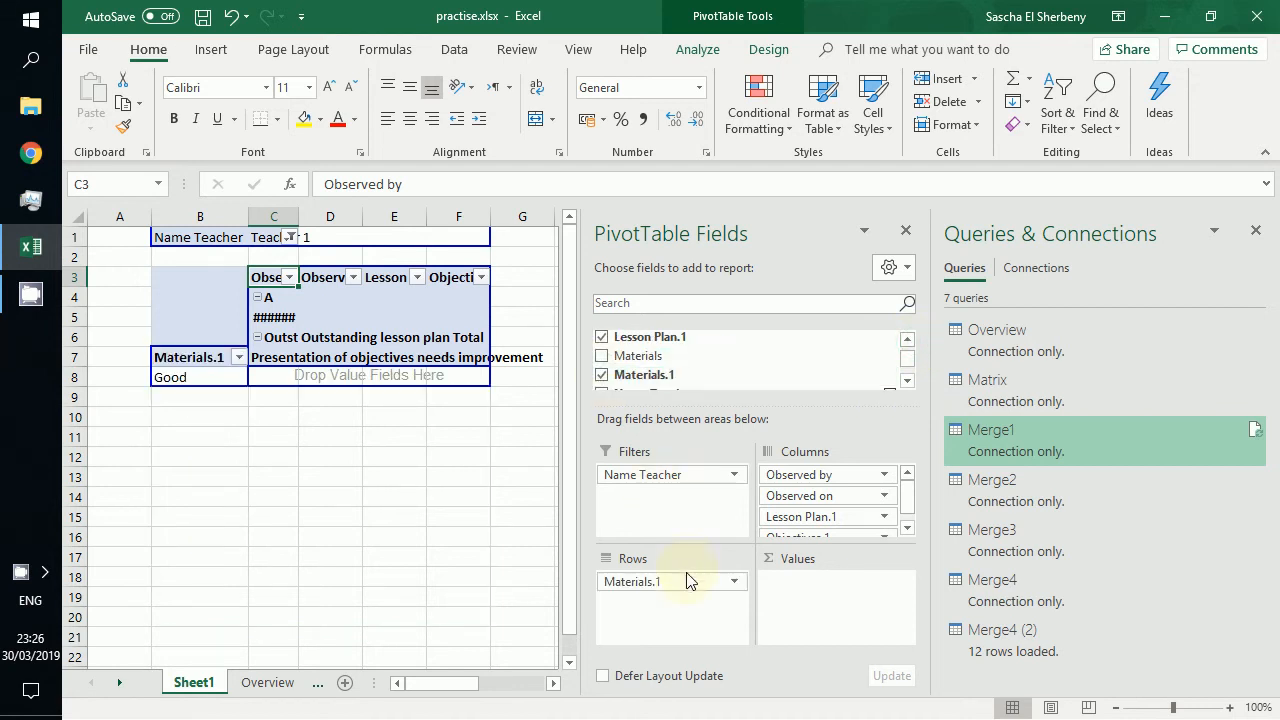
left_click_drag(688, 581, 850, 538)
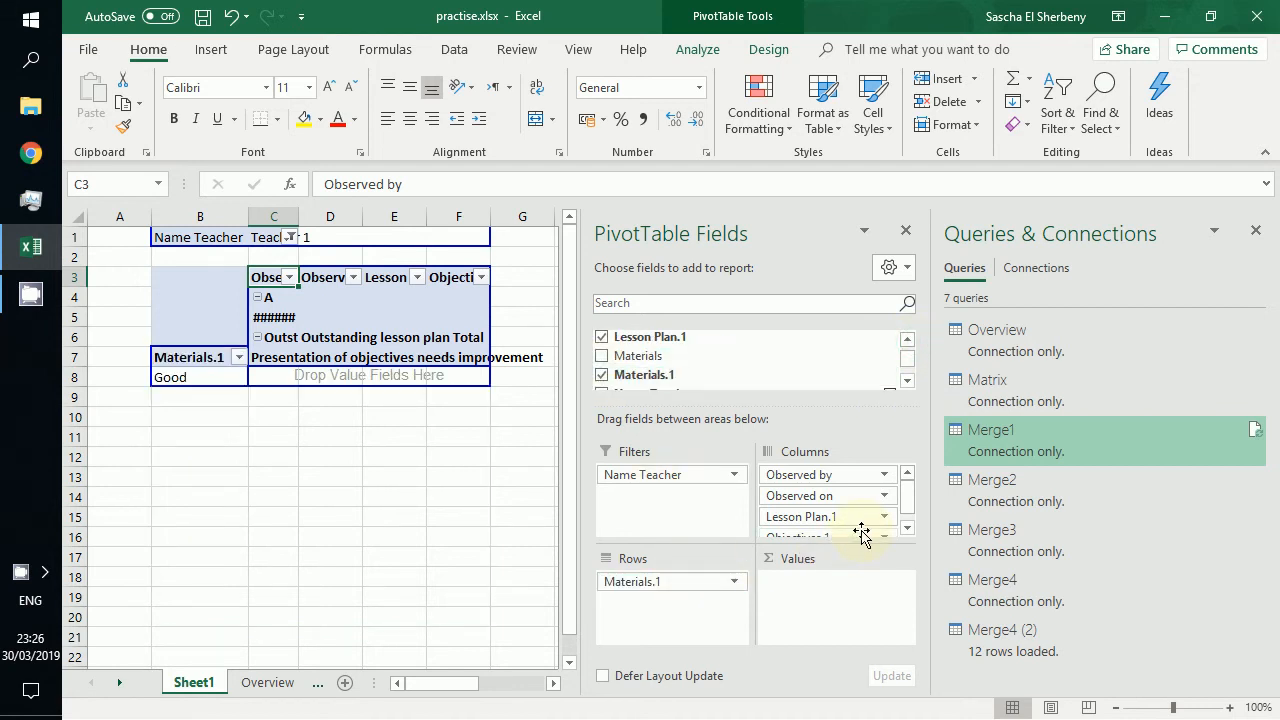
left_click(911, 530)
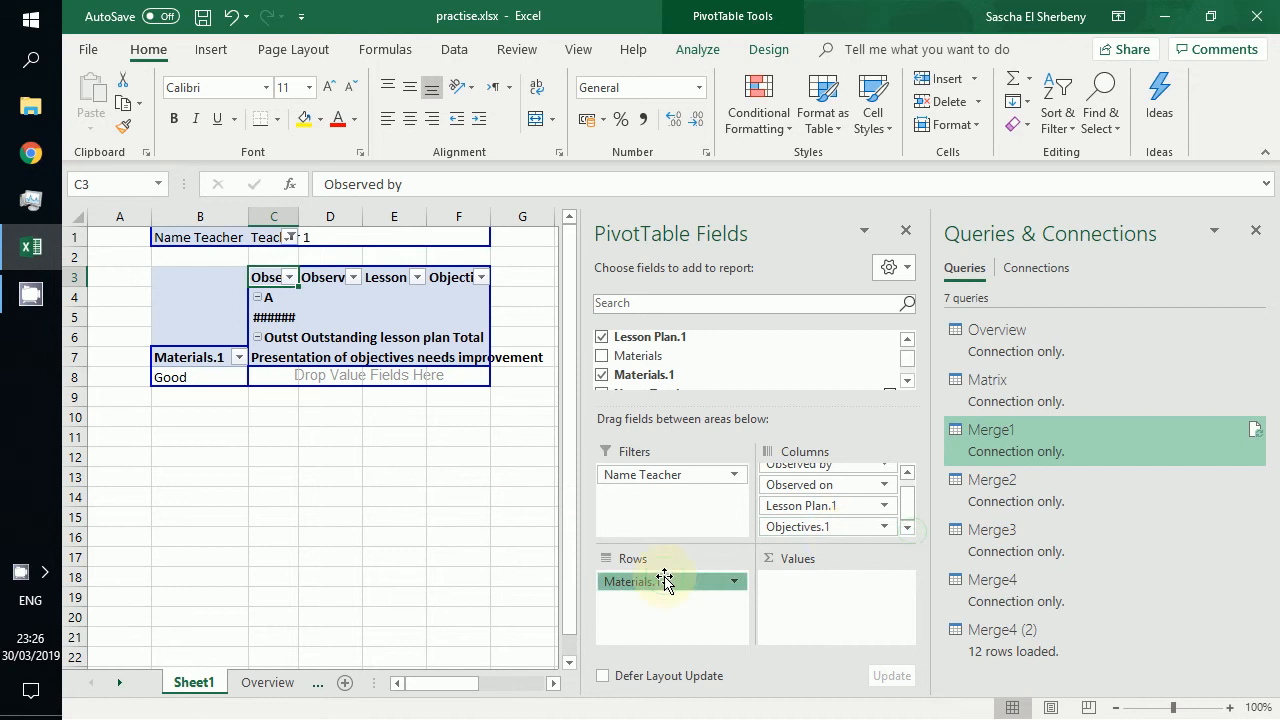
left_click_drag(666, 581, 805, 542)
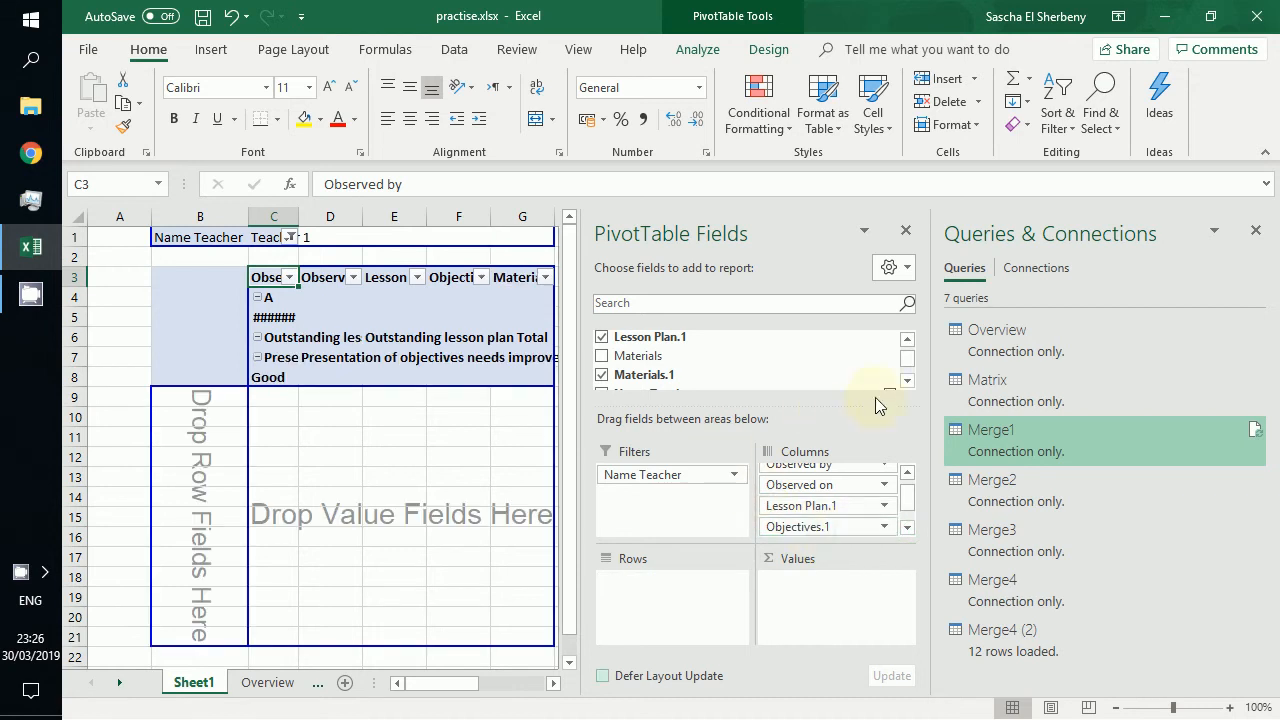
Step: Add the Differentiation.1 field to the PivotTable and place it as the last column field, after Materials.1
left_click(908, 382)
left_click(908, 382)
left_click(908, 382)
left_click(908, 382)
left_click_drag(908, 362, 909, 352)
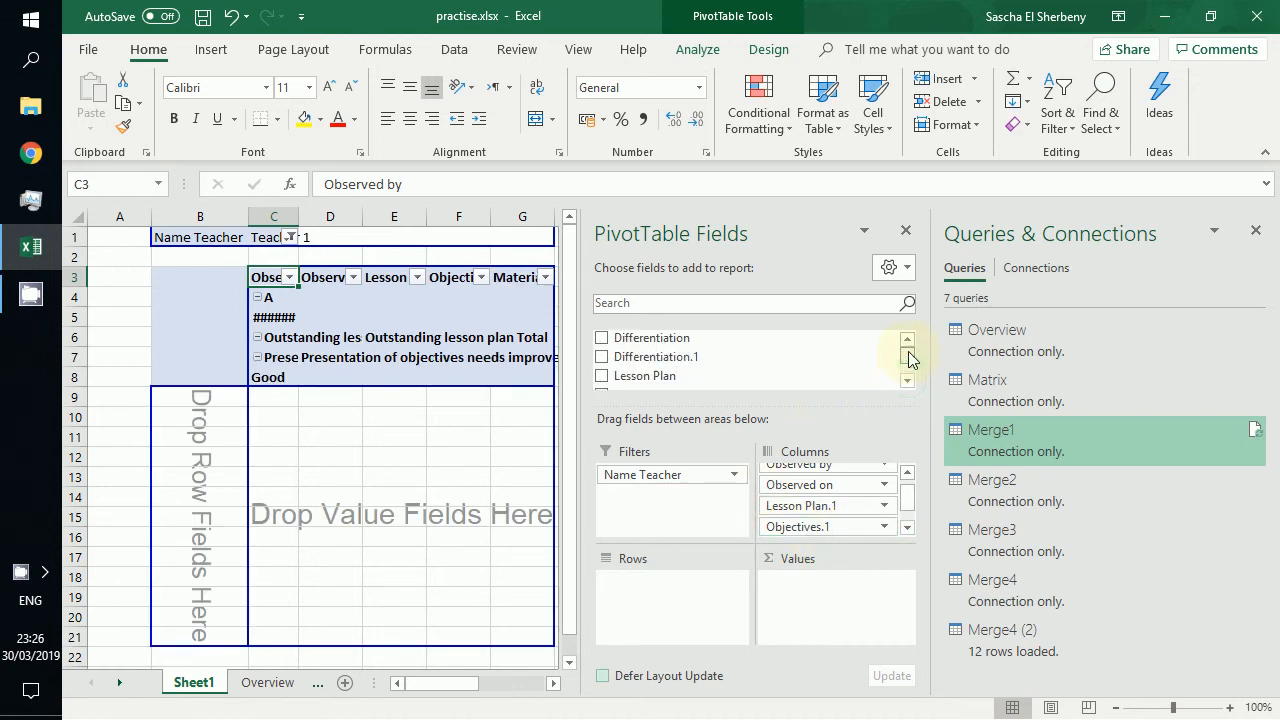
left_click(603, 357)
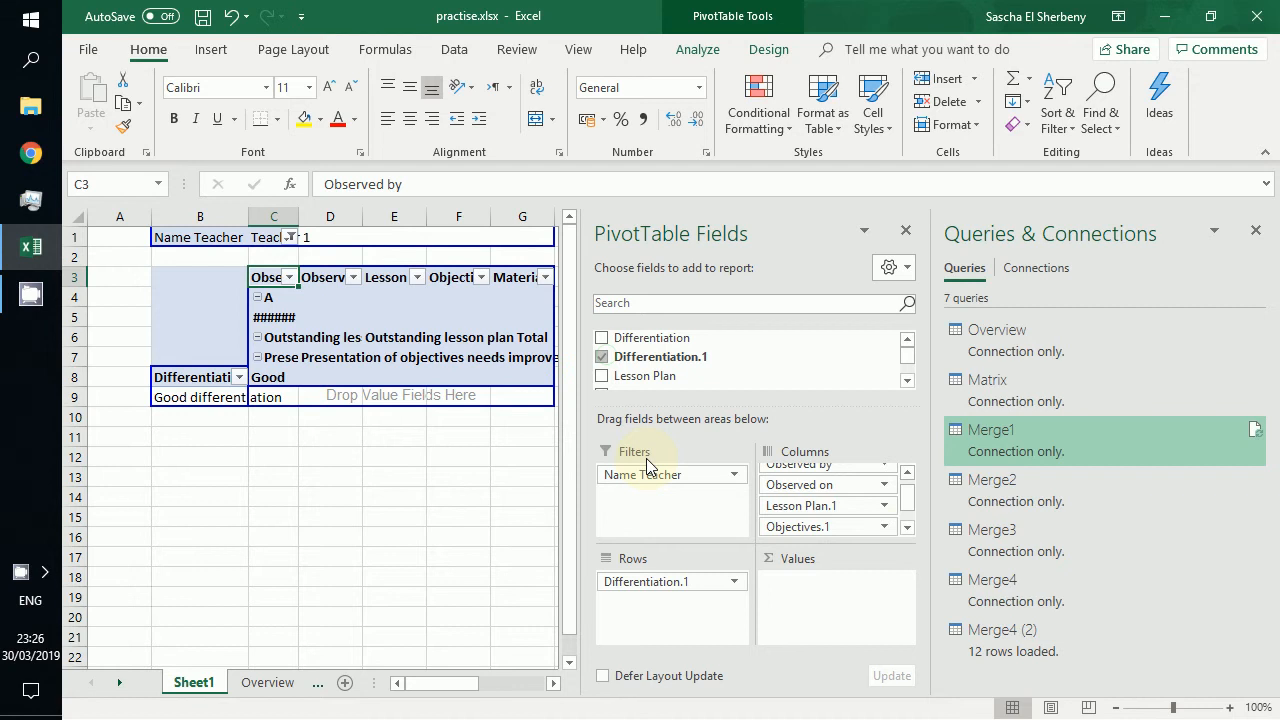
left_click(907, 527)
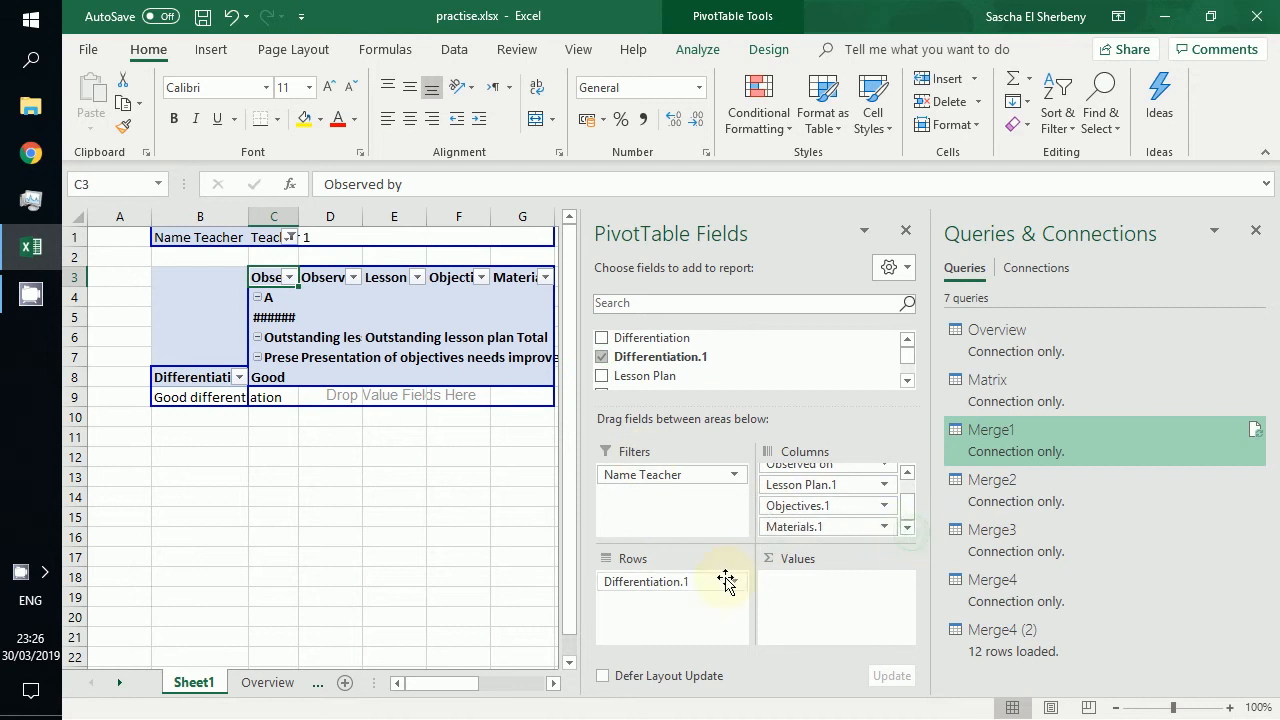
left_click_drag(726, 583, 837, 543)
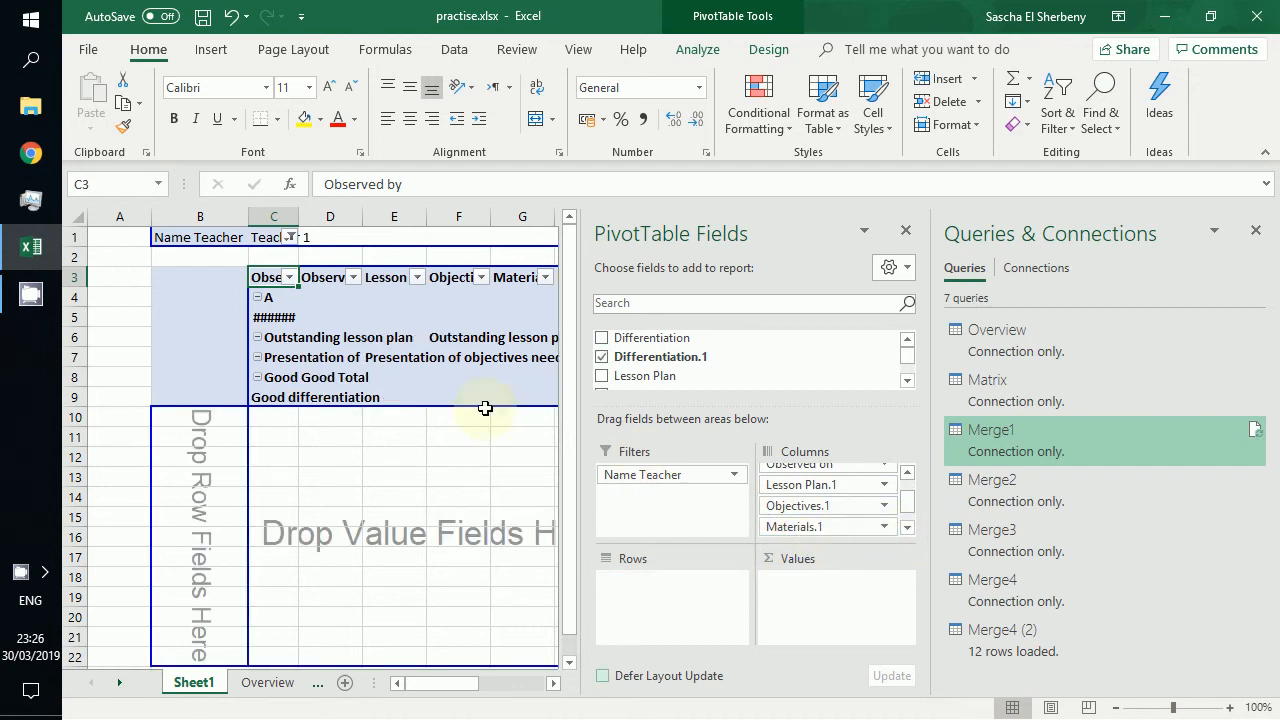
Step: Remove the subtotals for the Materials.1 field
right_click(337, 400)
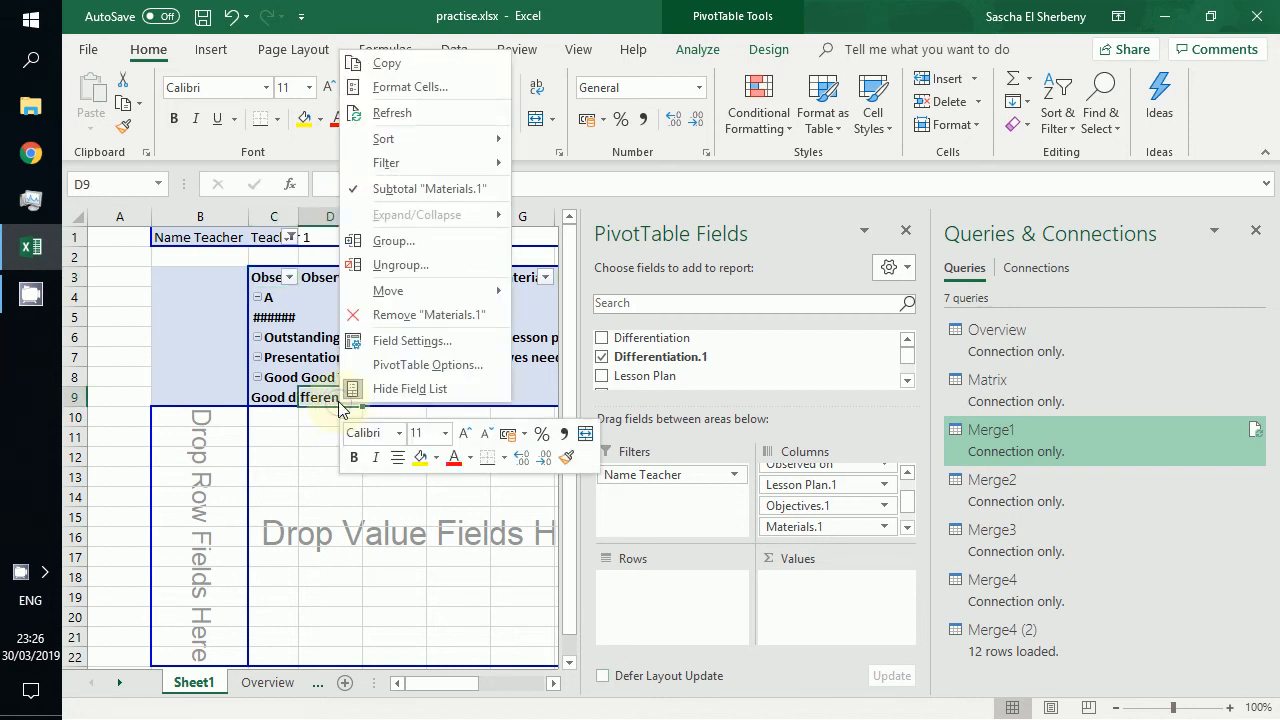
left_click(400, 189)
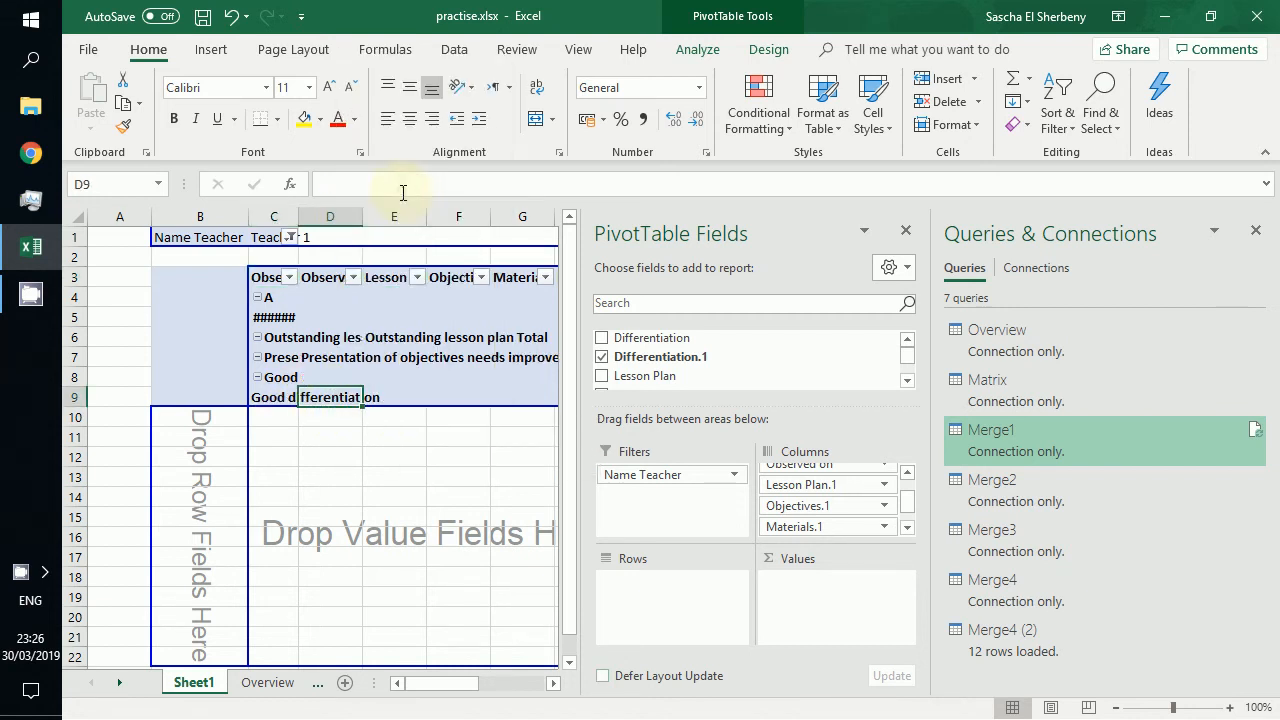
right_click(275, 376)
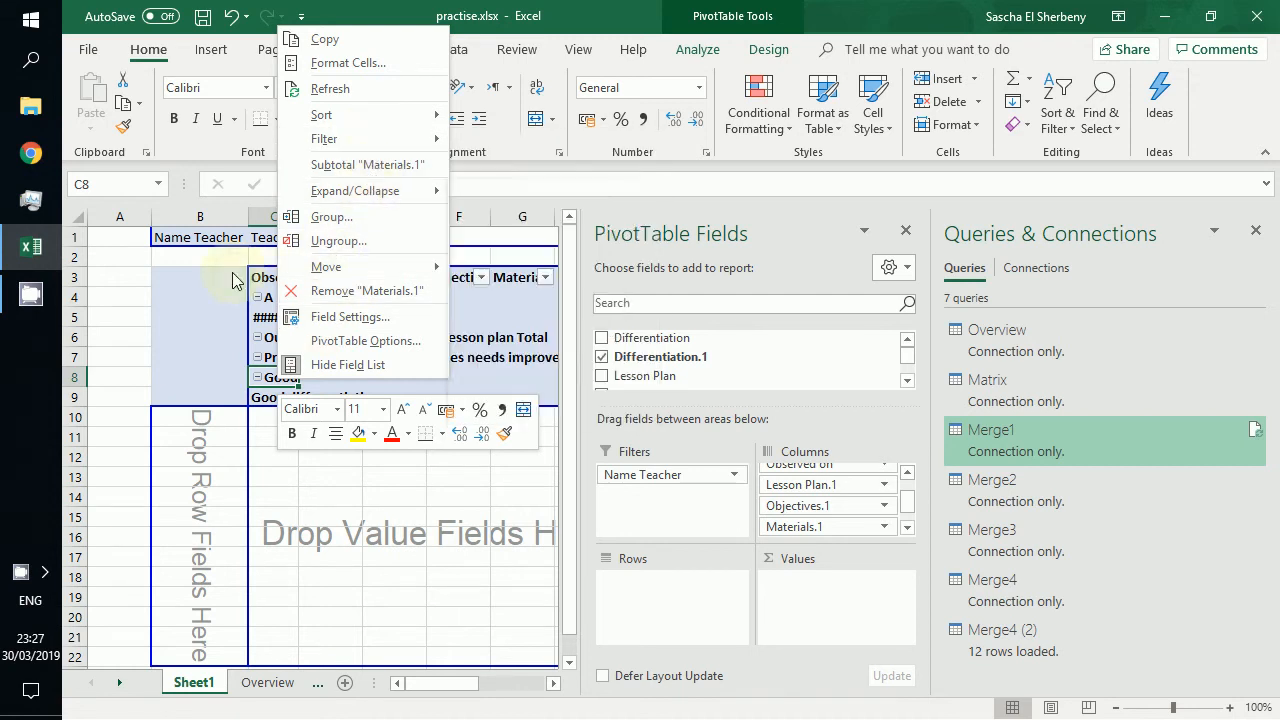
key("Escape")
Step: Review the subtotal and layout options in the field settings of Materials.1
left_click(335, 297)
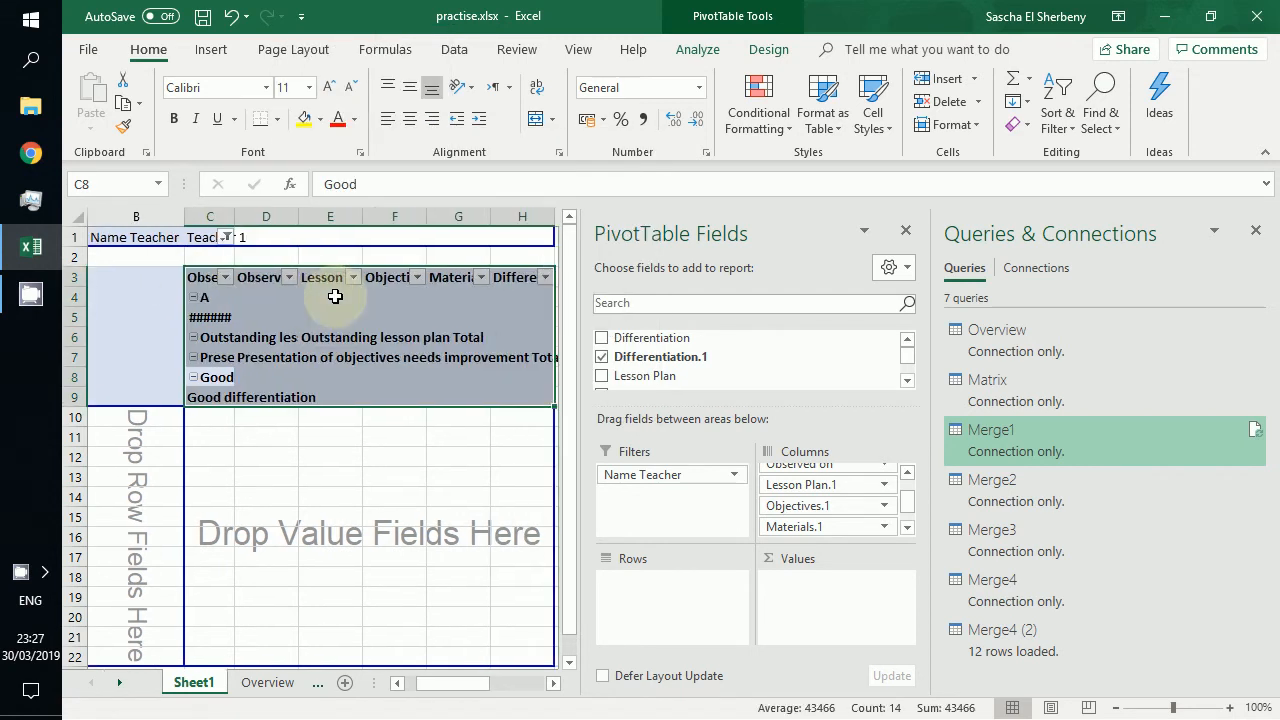
right_click(336, 297)
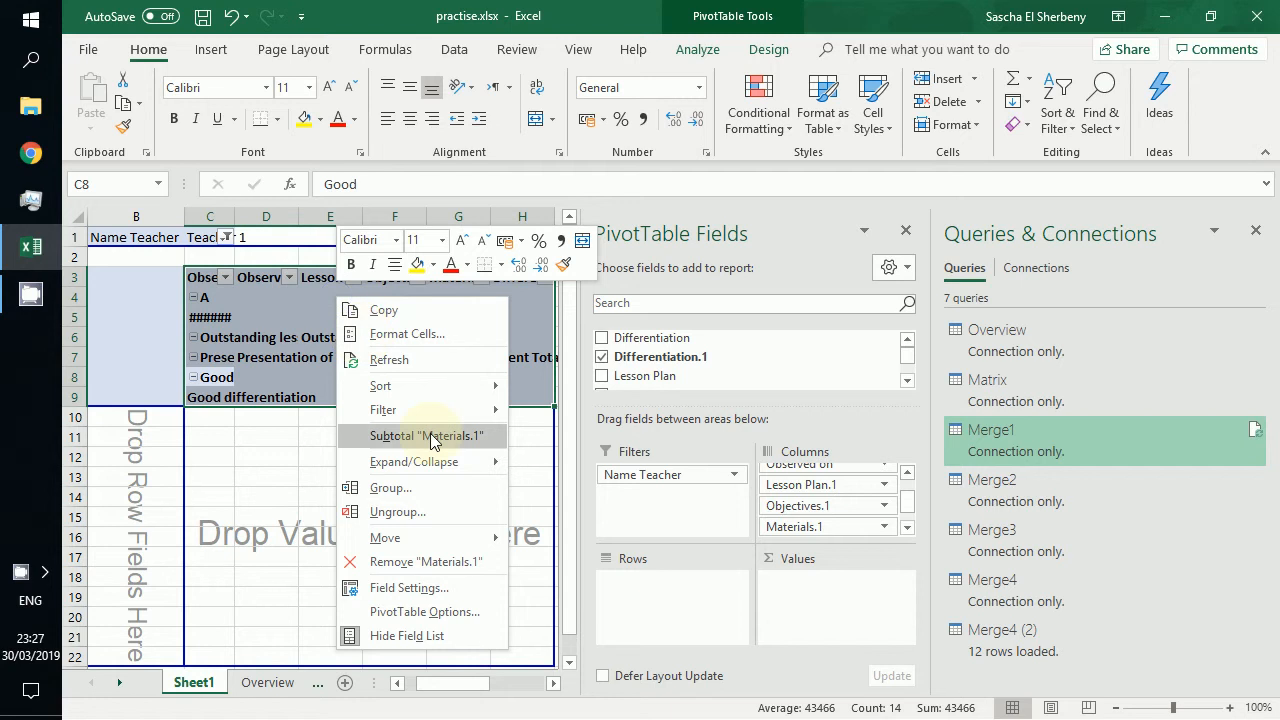
mouse_move(434, 461)
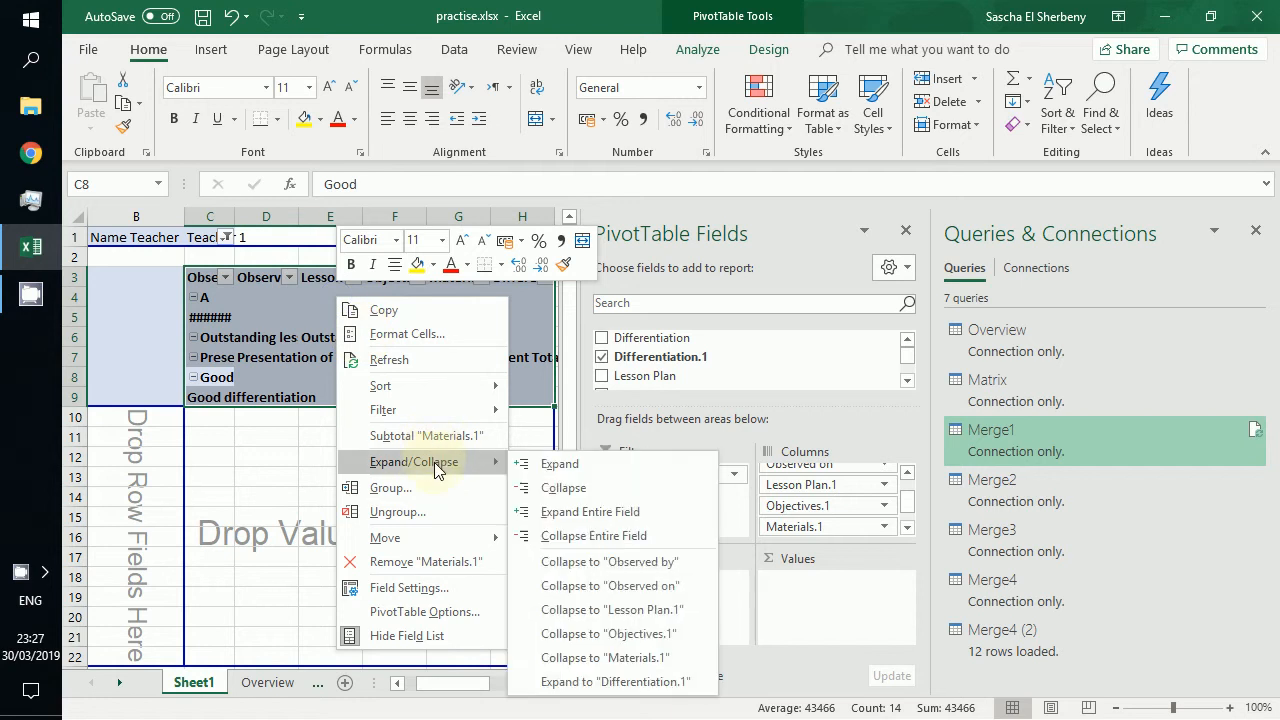
left_click(466, 594)
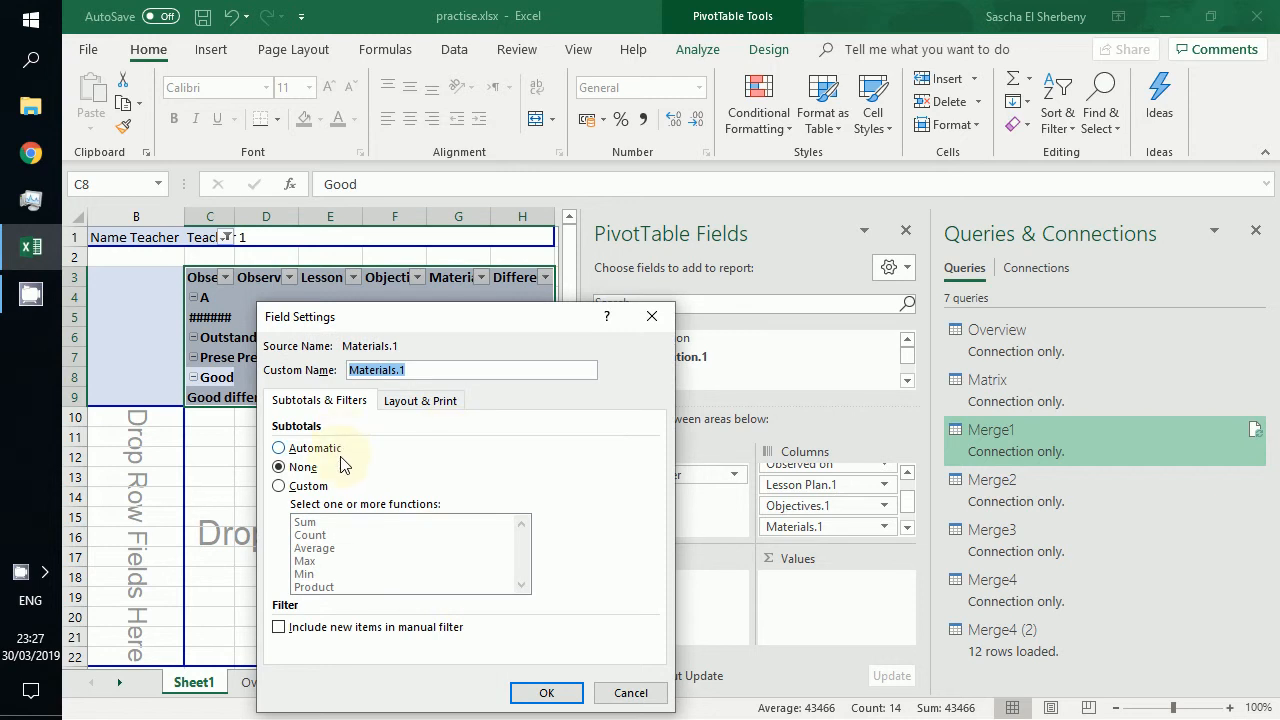
left_click(401, 408)
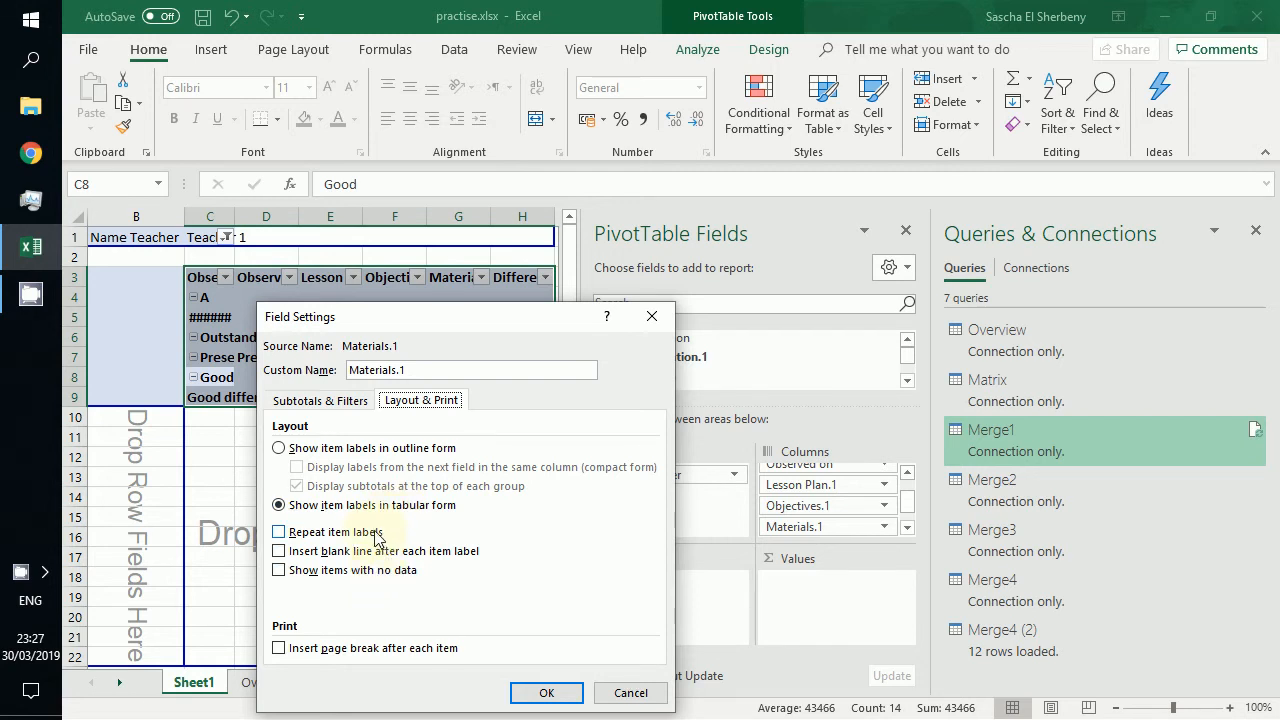
left_click(542, 692)
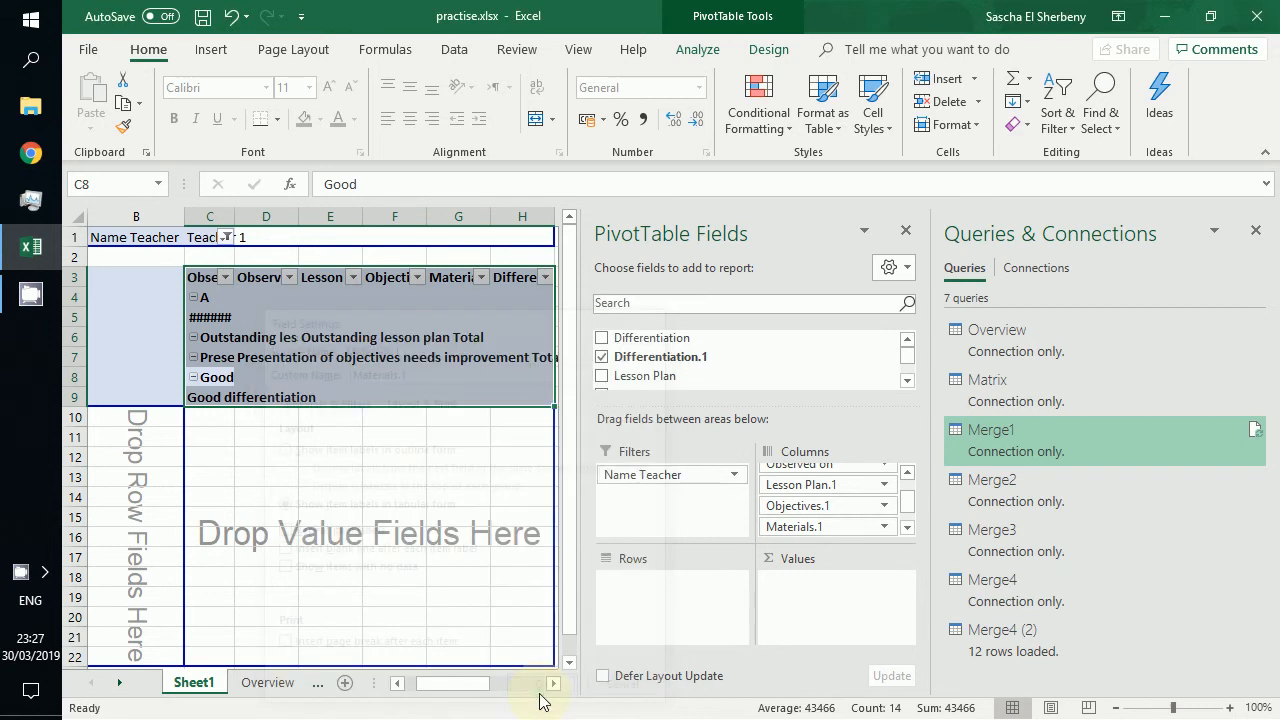
Step: Remove the subtotals for the Objectives.1 and Lesson Plan.1 fields
left_click(214, 360)
right_click(215, 360)
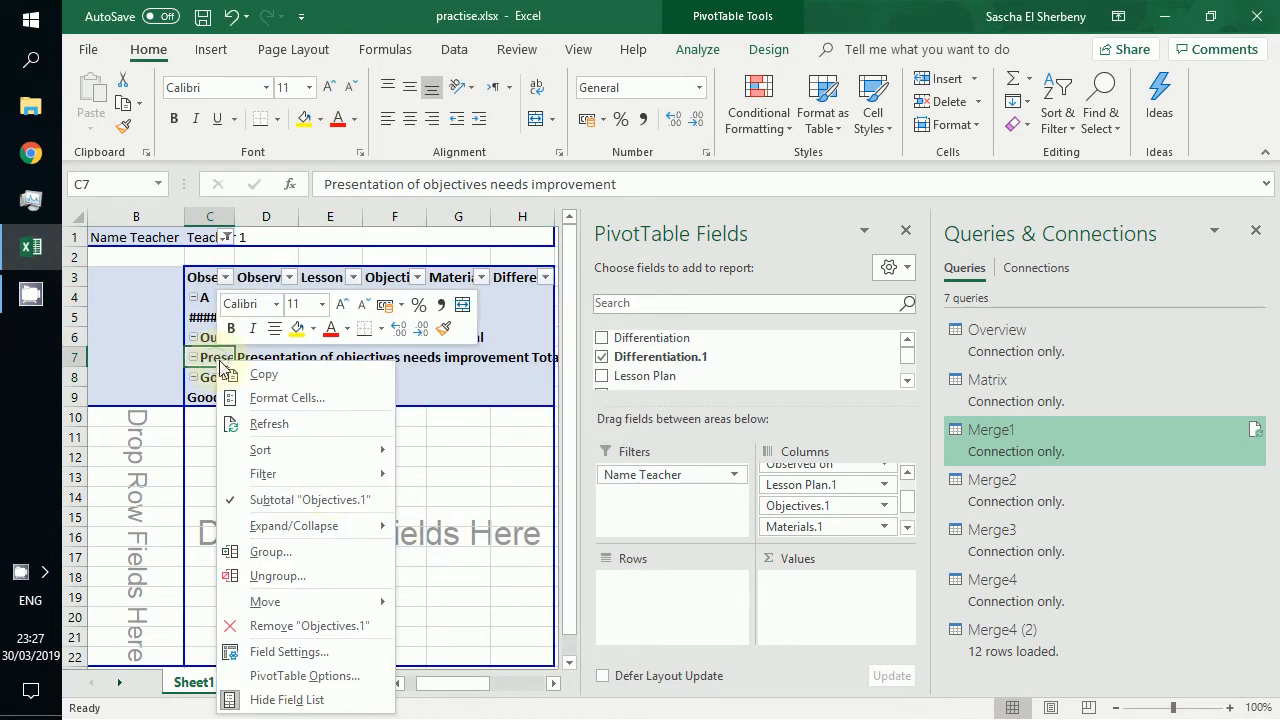
left_click(333, 497)
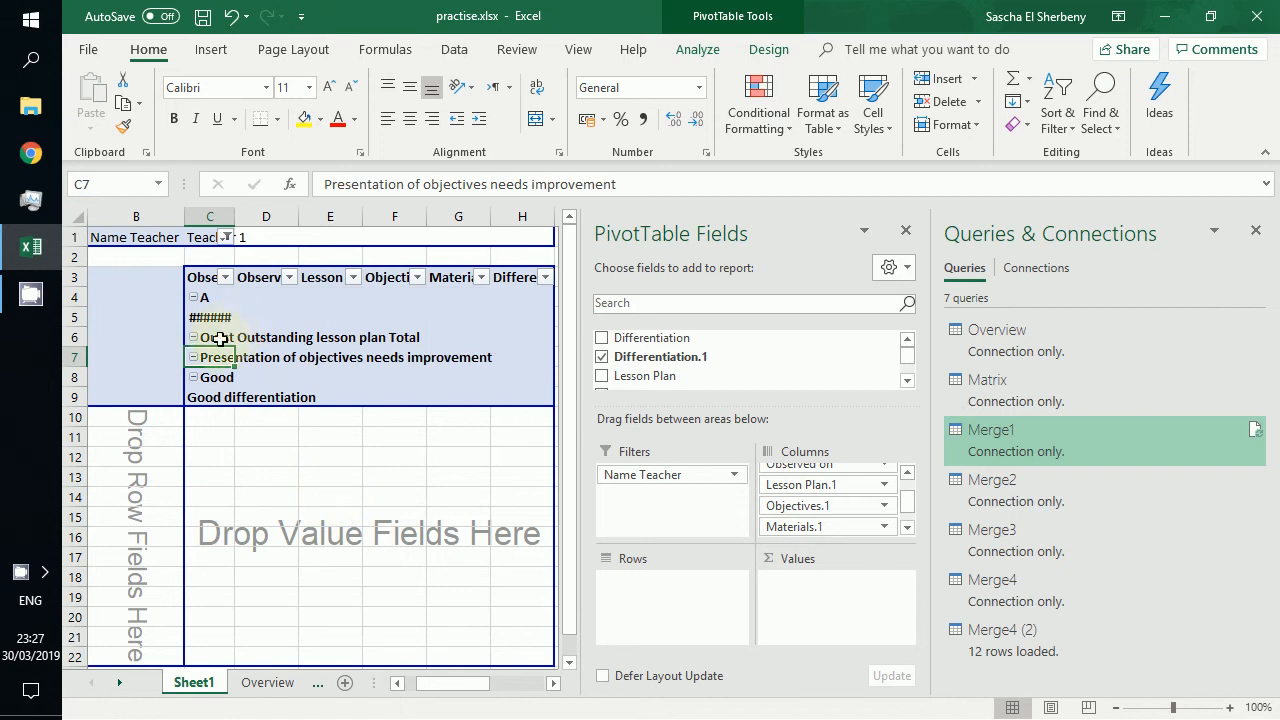
right_click(219, 339)
left_click(293, 479)
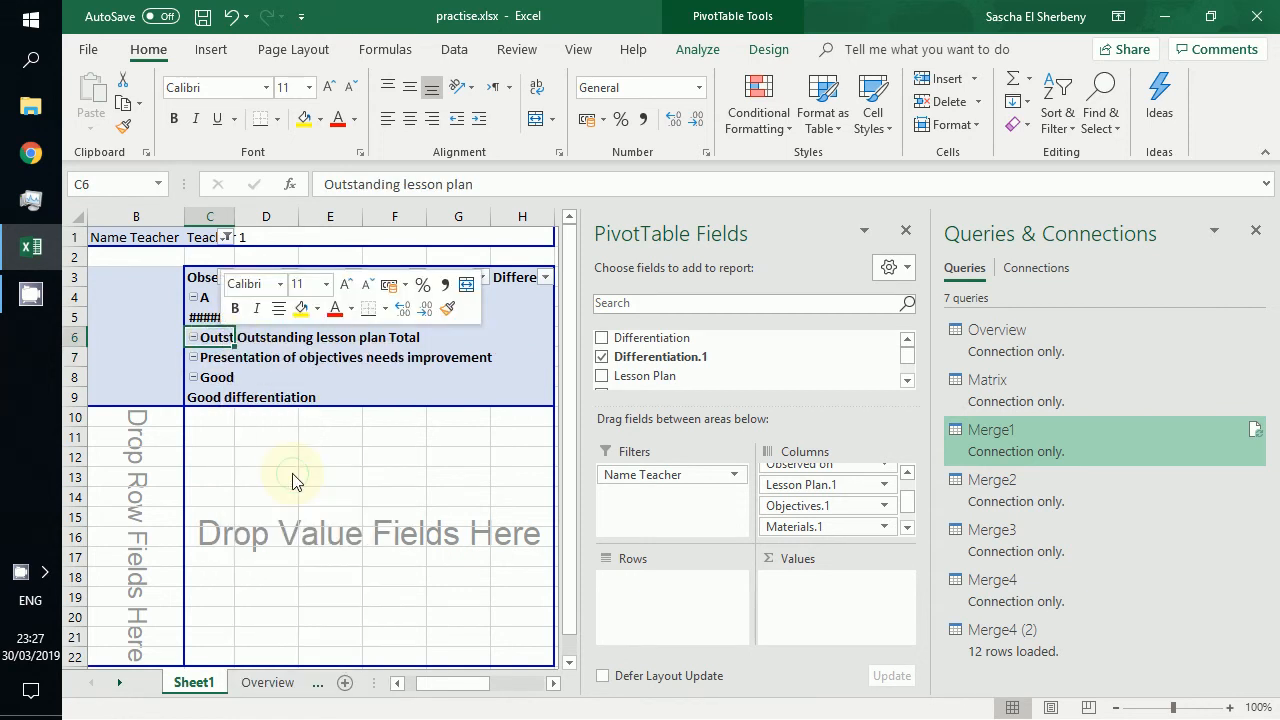
Step: Review the subtotal and layout options in the field settings of Observed by
right_click(208, 298)
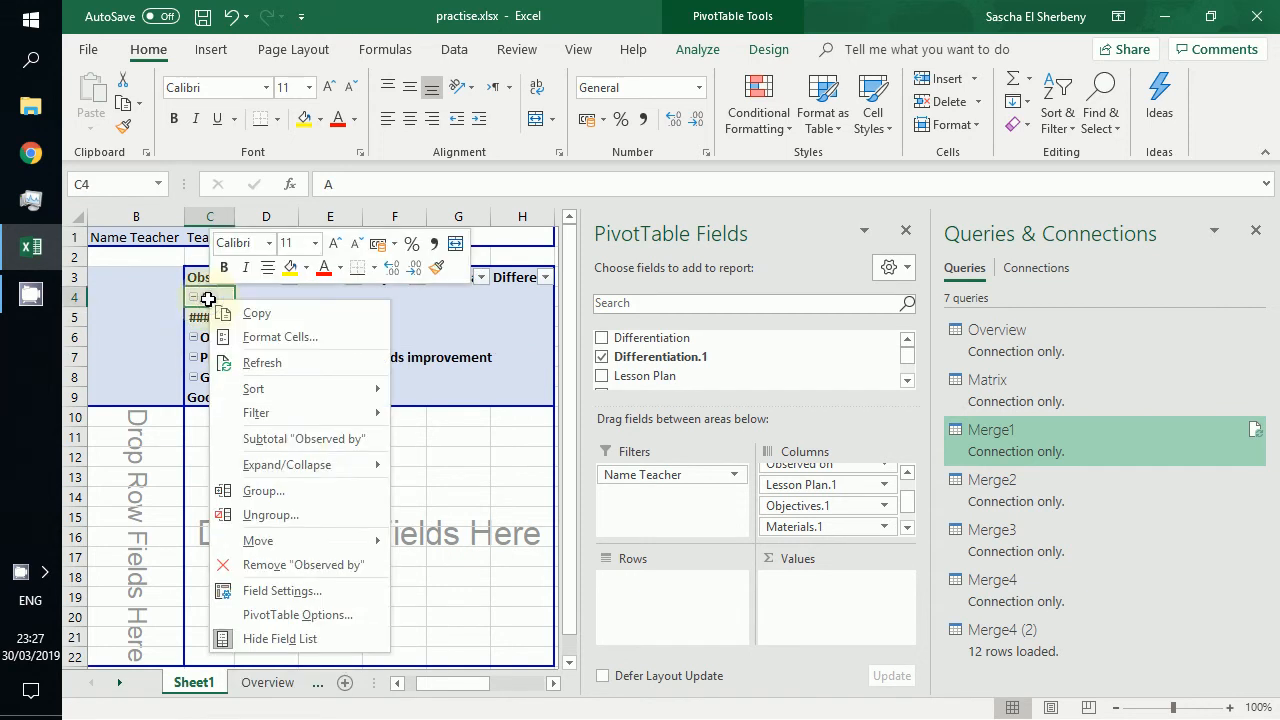
left_click(306, 590)
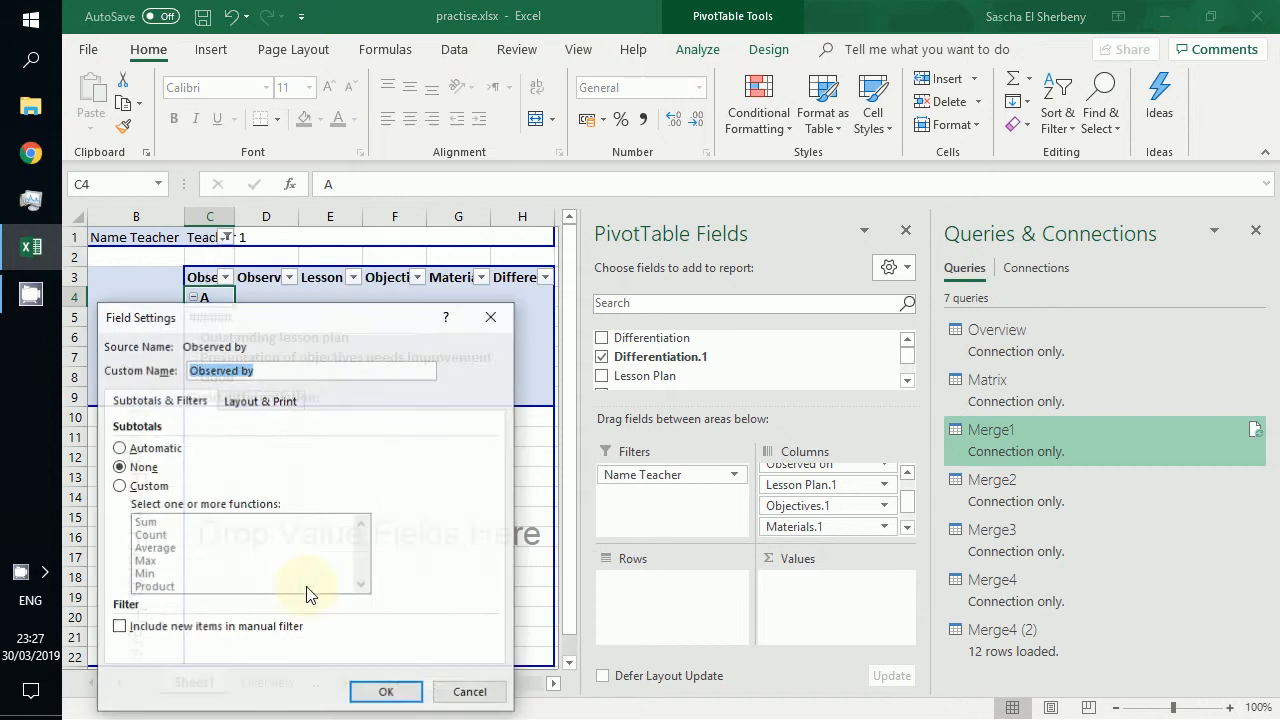
left_click(263, 403)
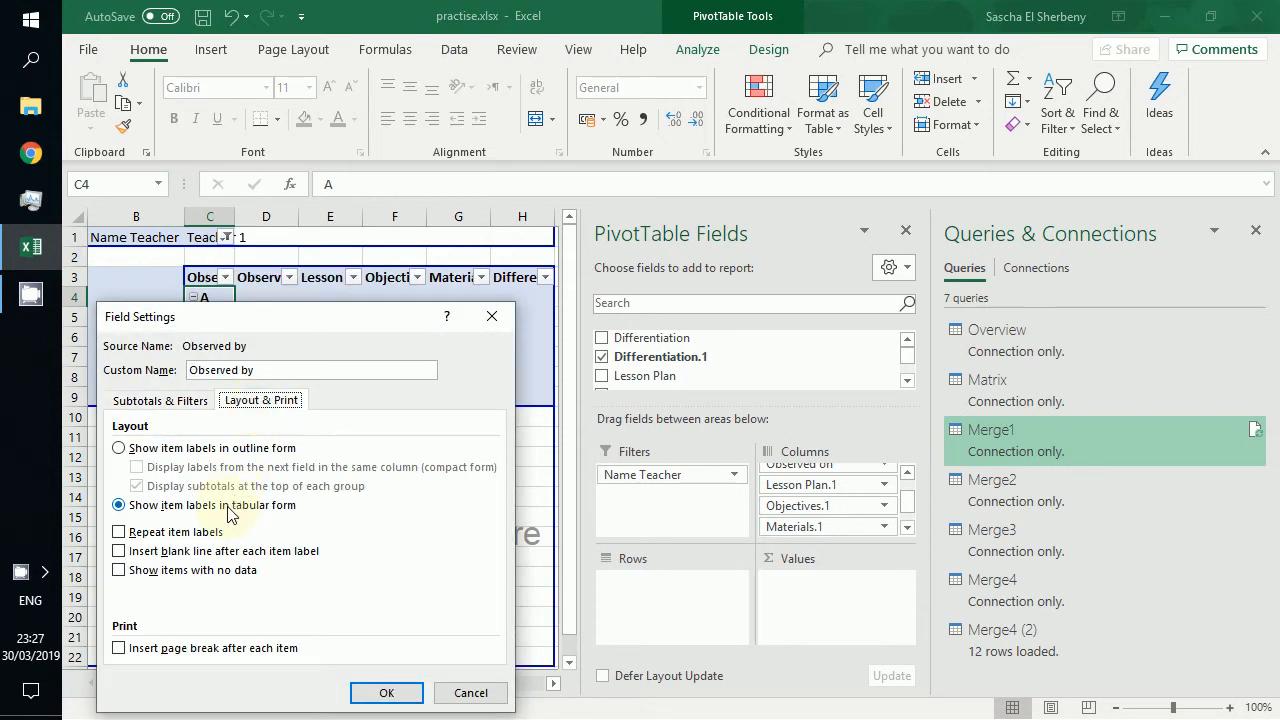
left_click(377, 692)
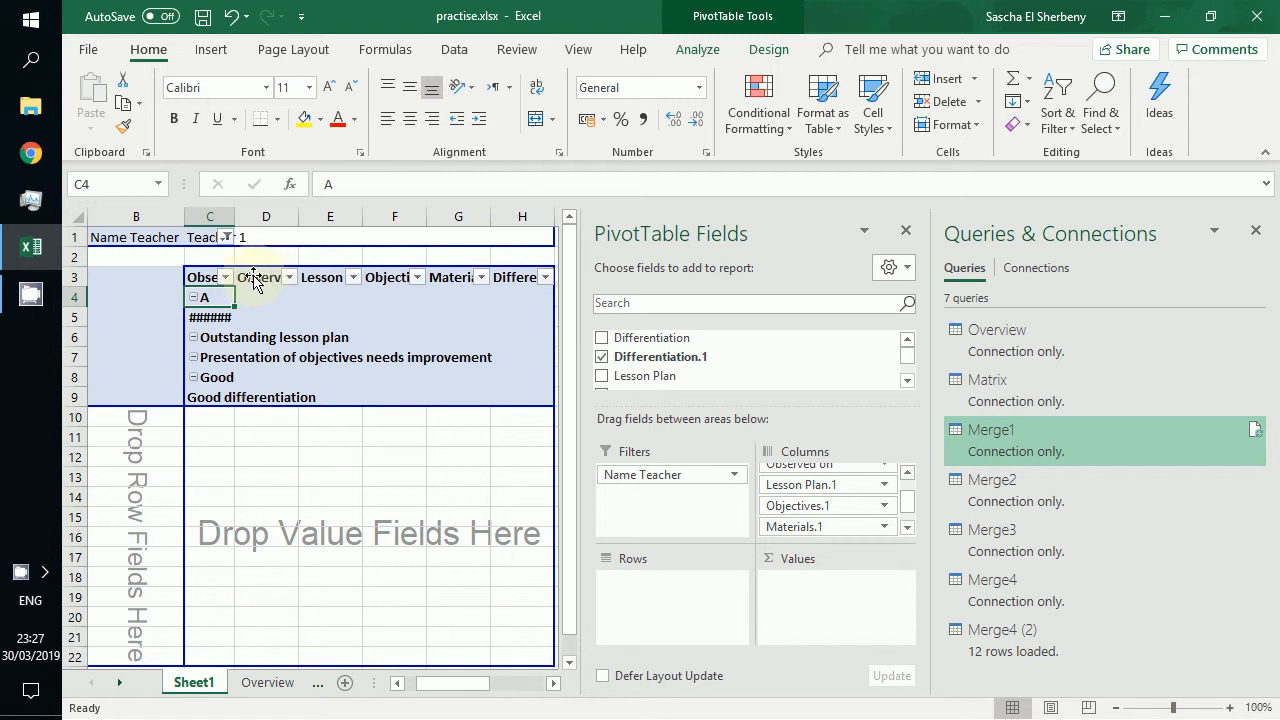
Step: Close the Queries & Connections pane to free up space for the PivotTable report
right_click(210, 283)
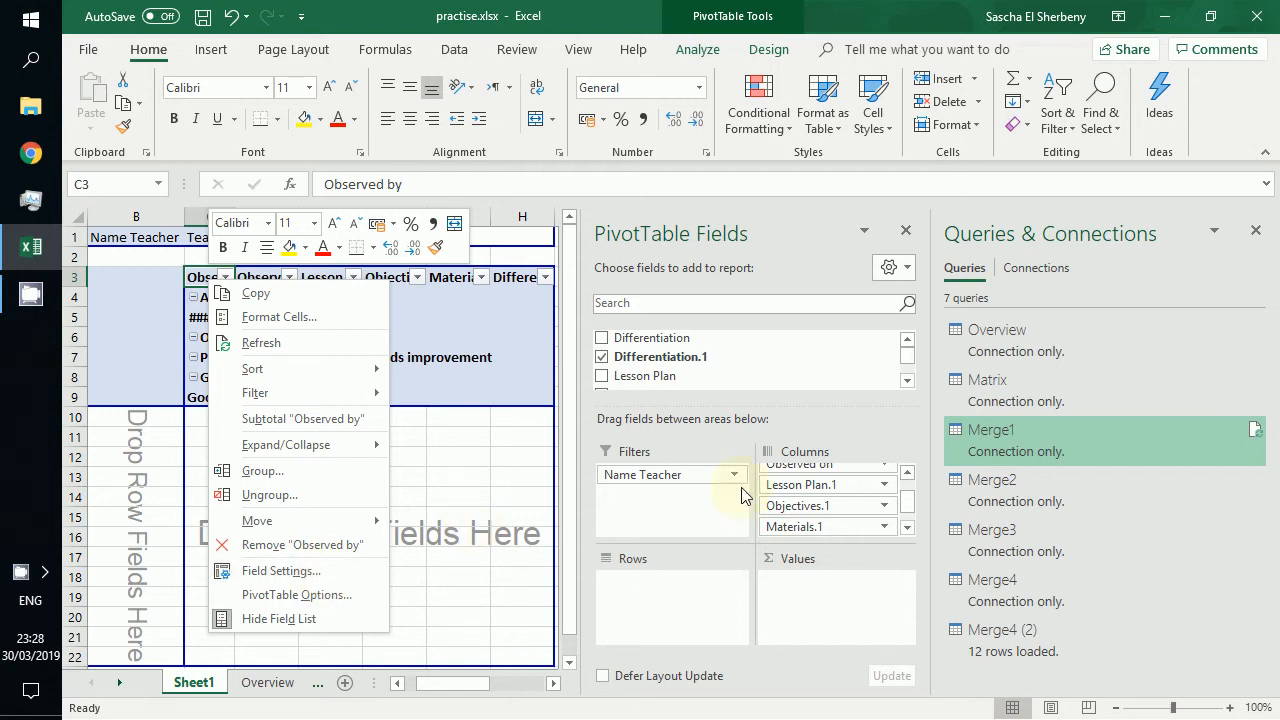
left_click(1257, 232)
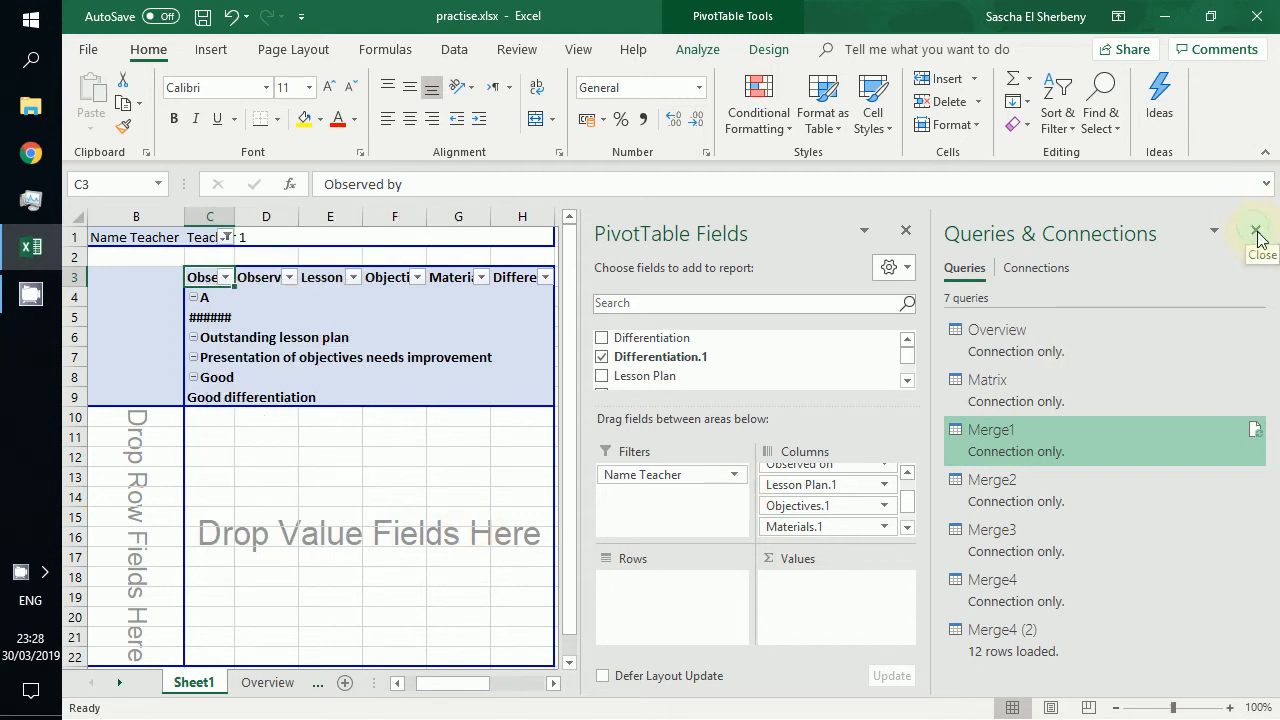
left_click(1257, 231)
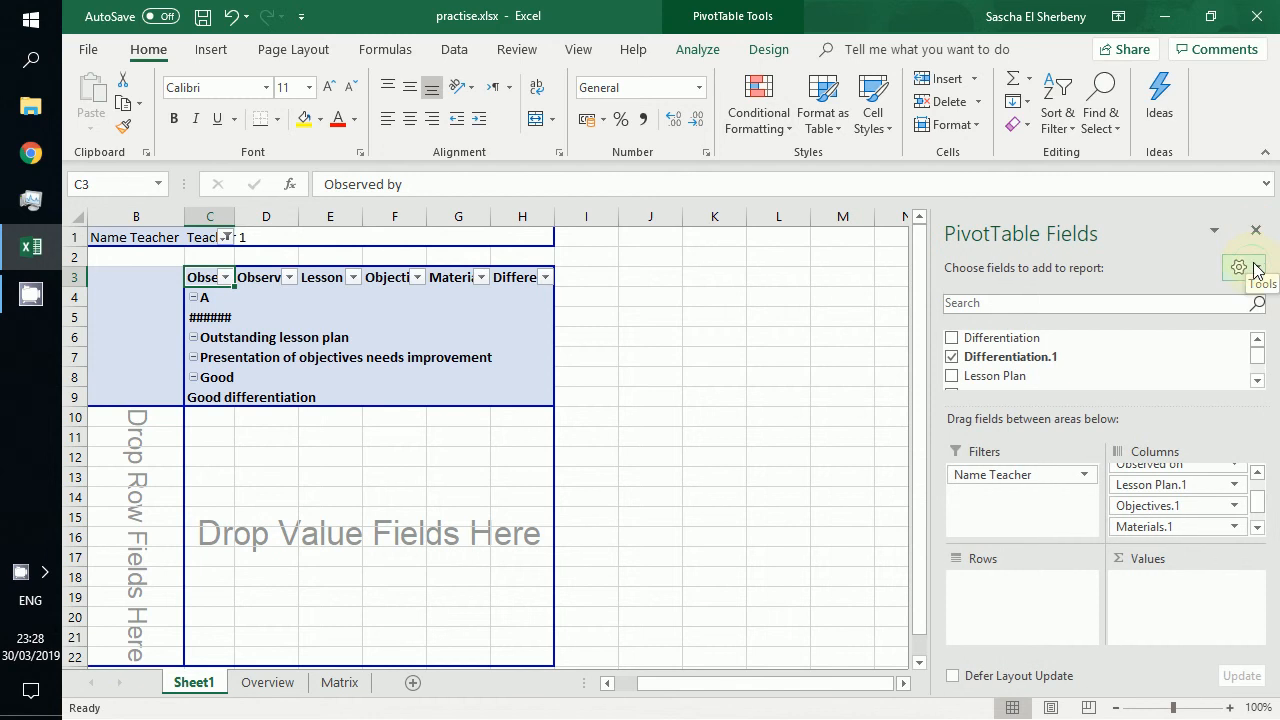
left_click(1254, 270)
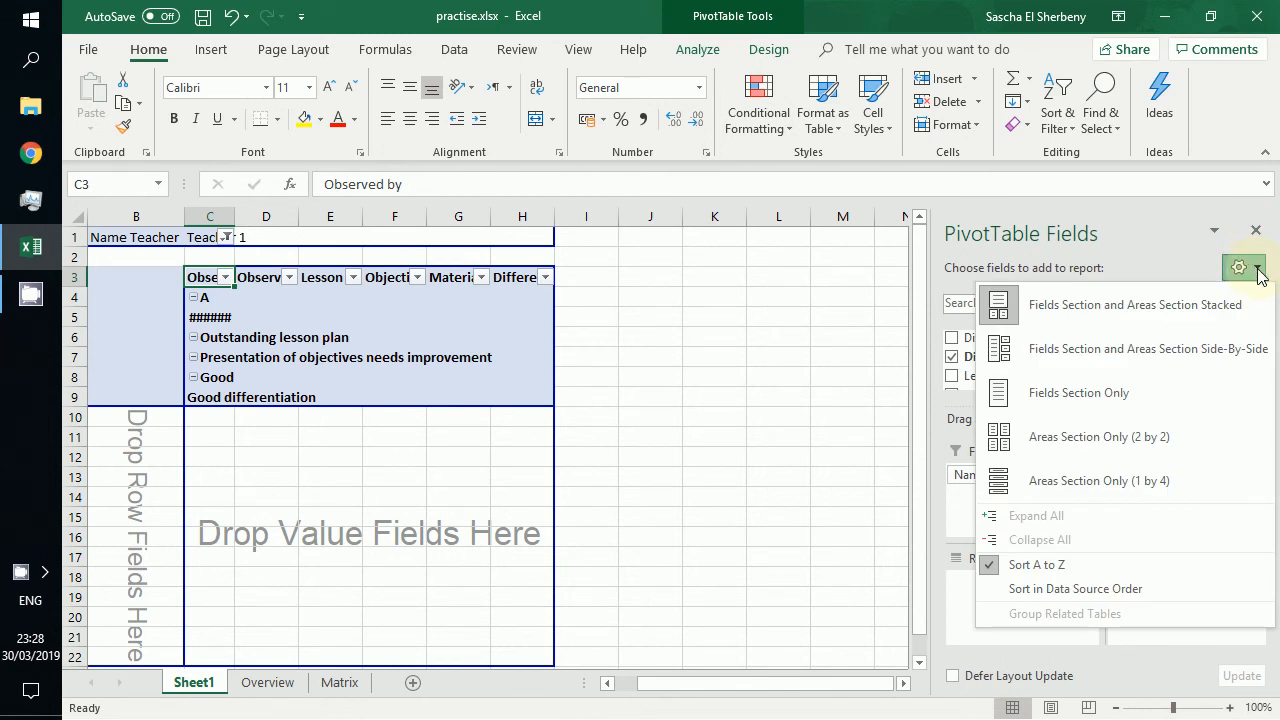
left_click(1260, 272)
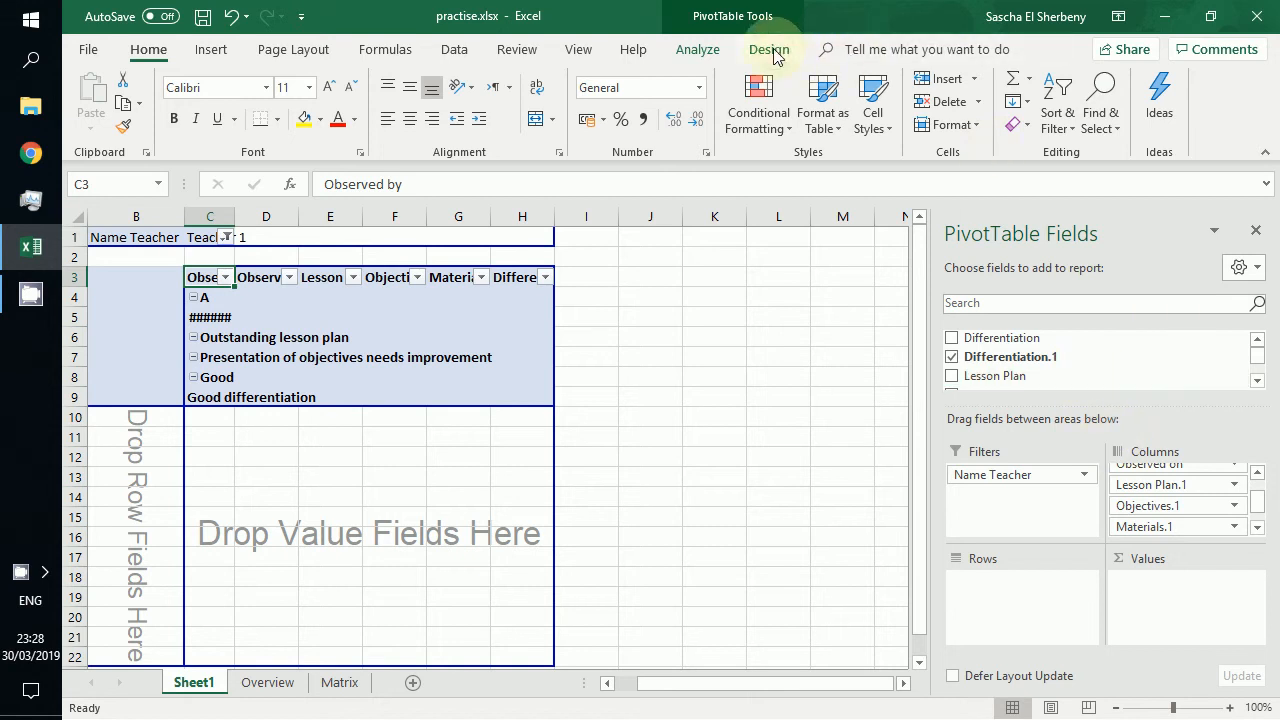
Step: Turn off the Row Headers and Column Headers style options for the PivotTable
left_click(768, 50)
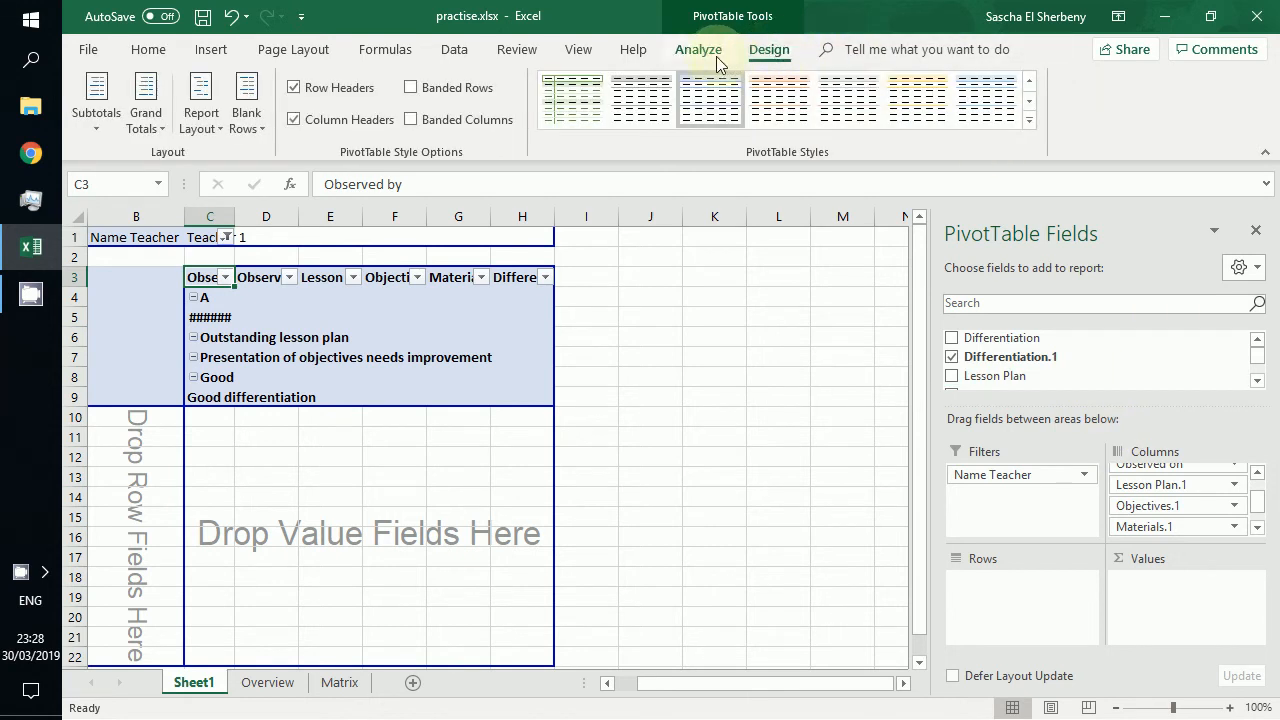
left_click(345, 89)
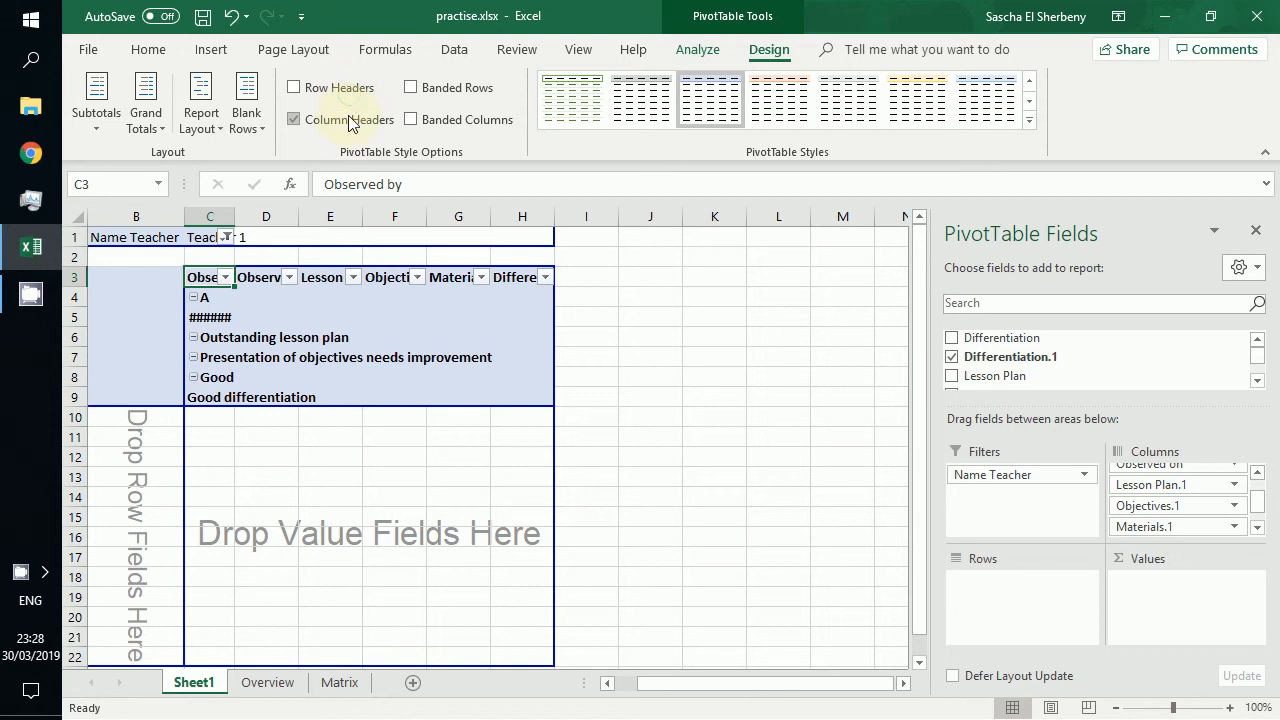
left_click(349, 121)
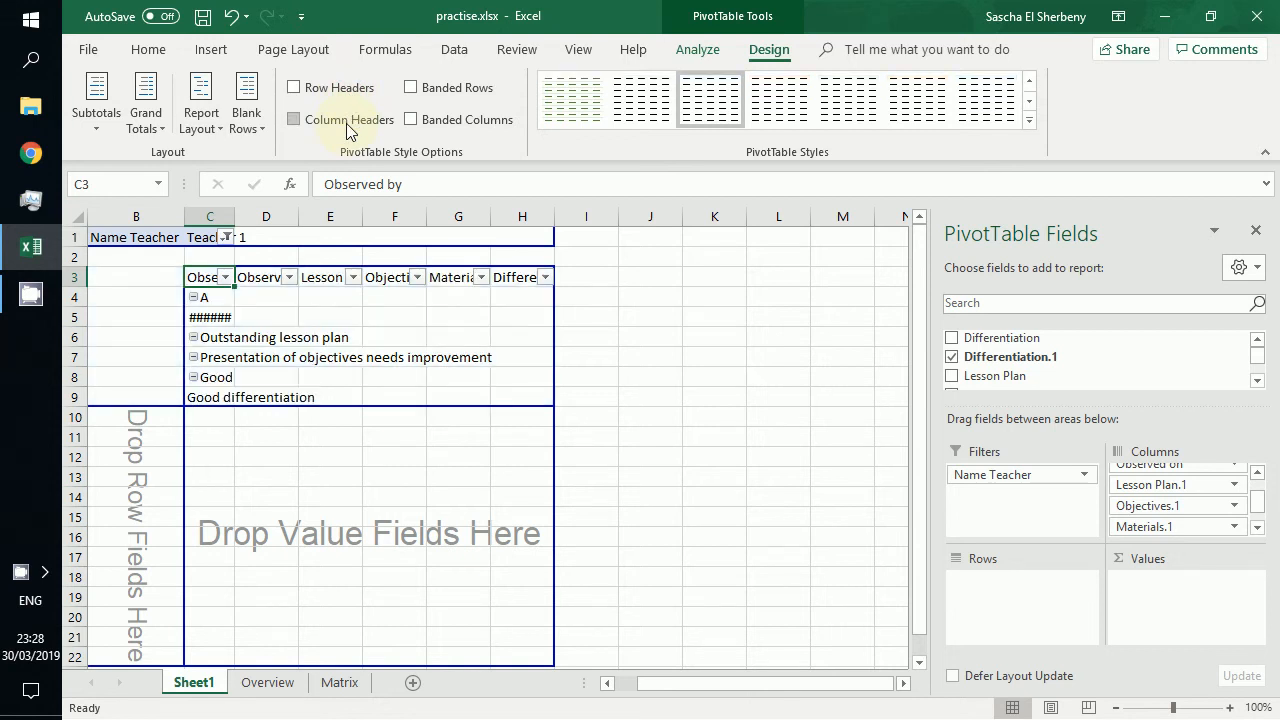
Step: Set the PivotTable to show no subtotals and switch grand totals off for rows and columns
left_click(99, 134)
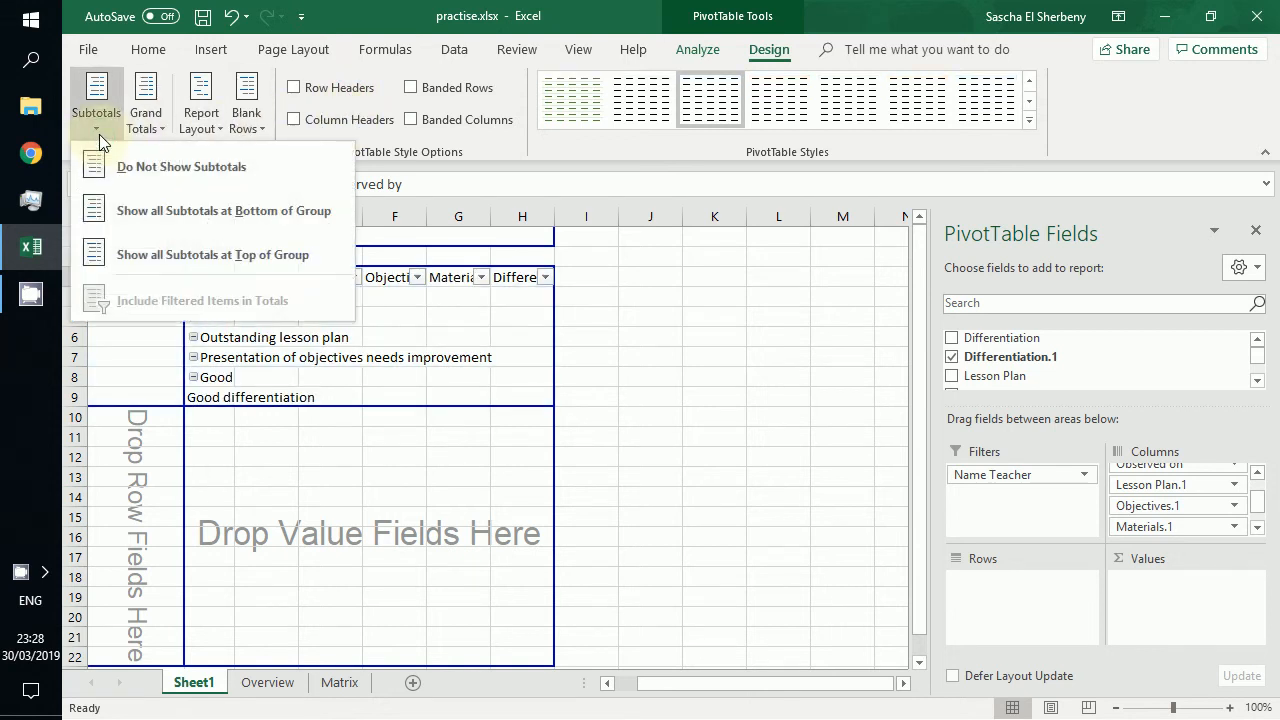
left_click(177, 166)
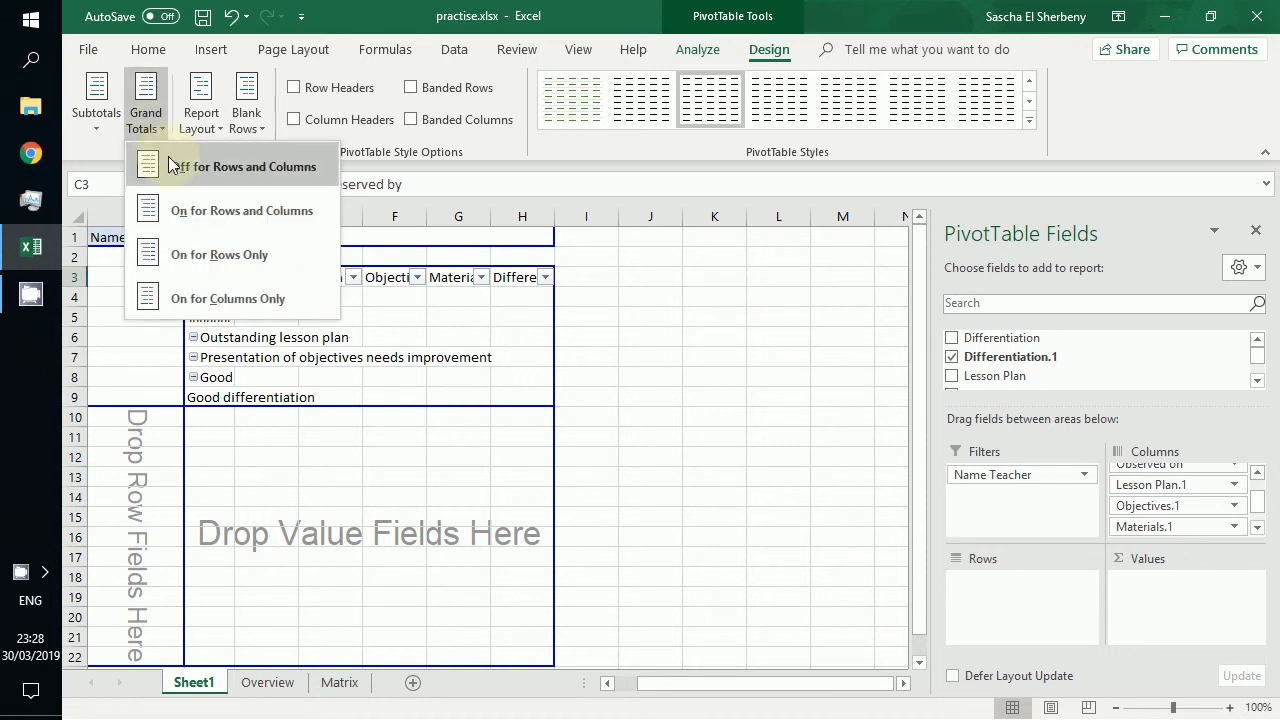
left_click(216, 162)
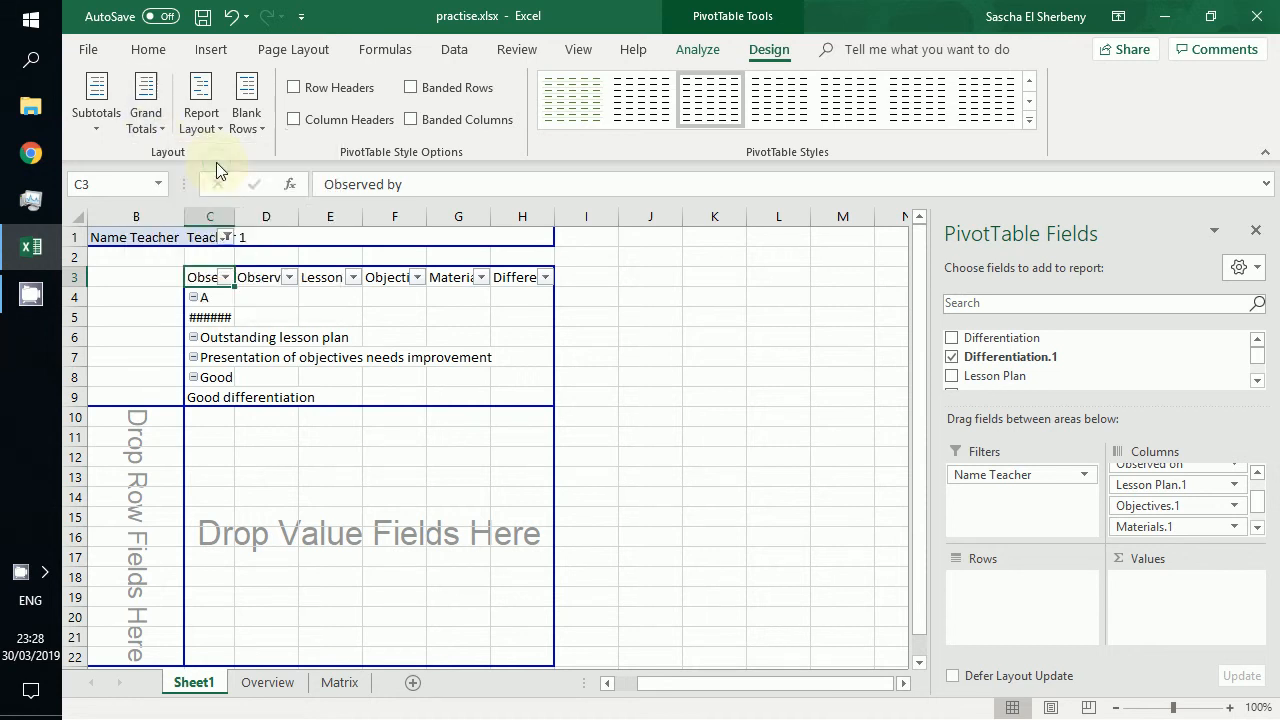
Step: Show the PivotTable in tabular form and insert a blank line after each item
left_click(201, 105)
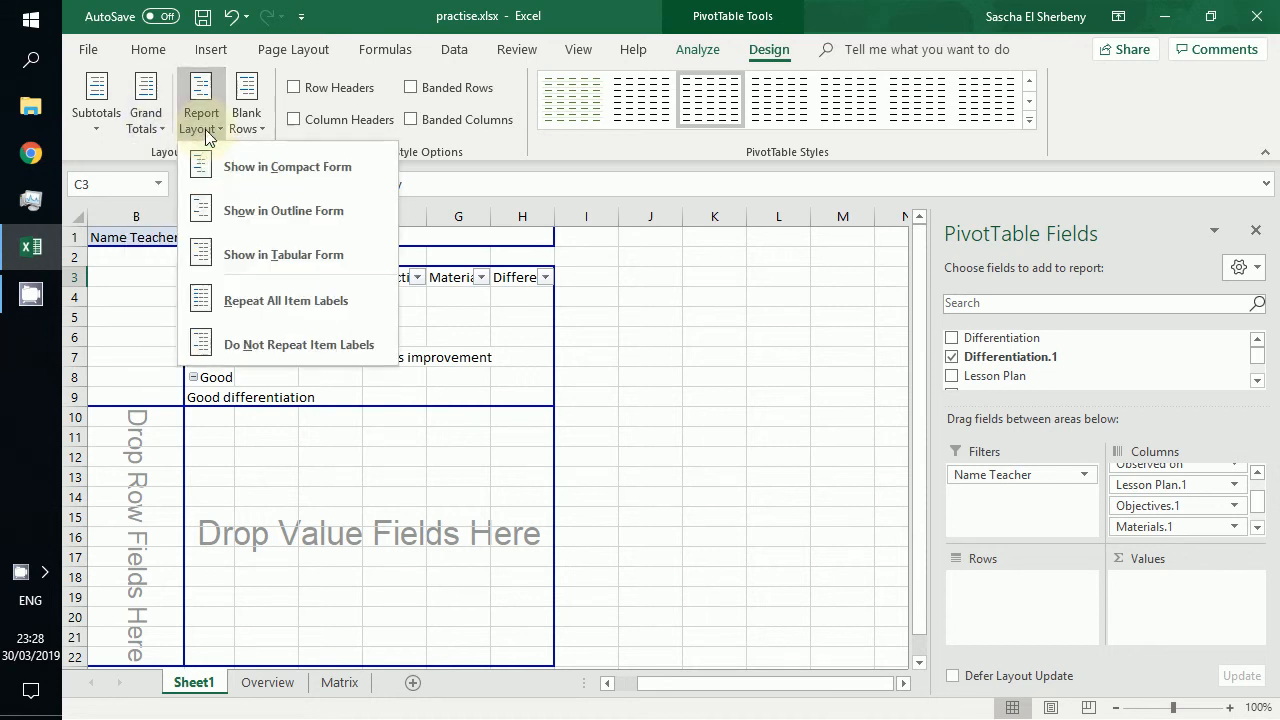
left_click(280, 246)
left_click(261, 136)
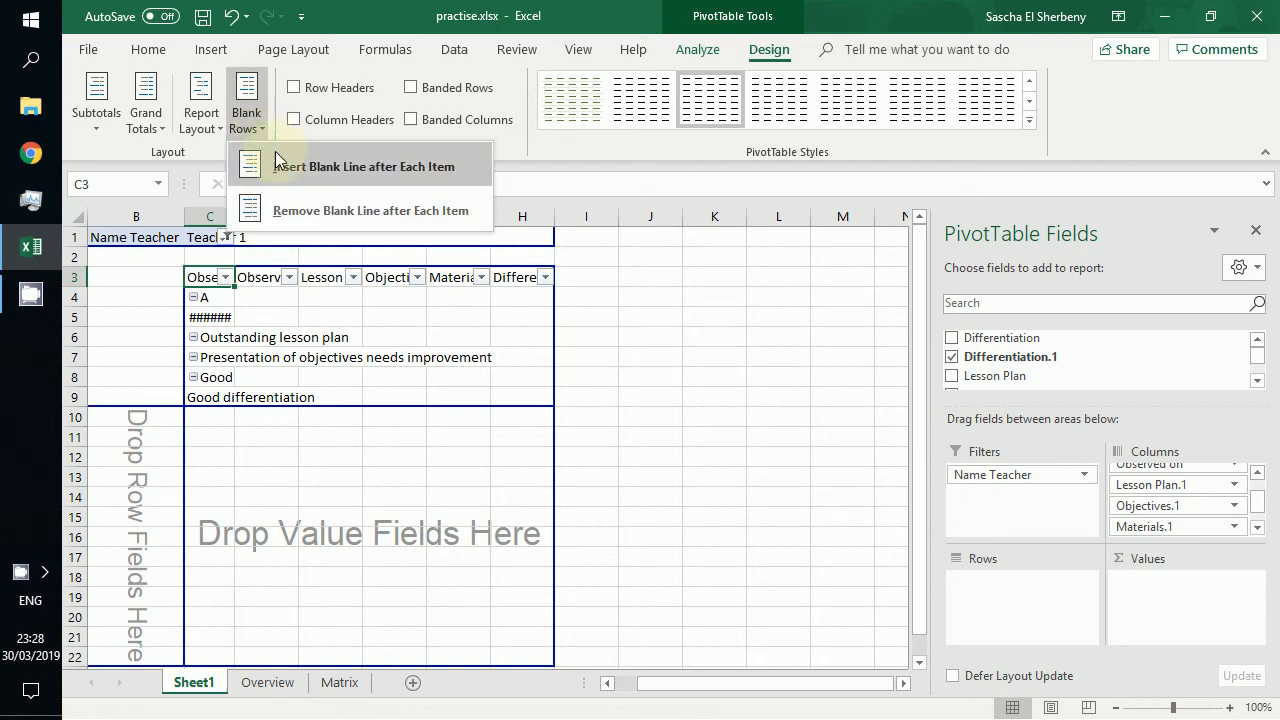
left_click(349, 161)
Step: Hide the PivotTable's field headers and its +/- expand and collapse buttons
left_click(697, 50)
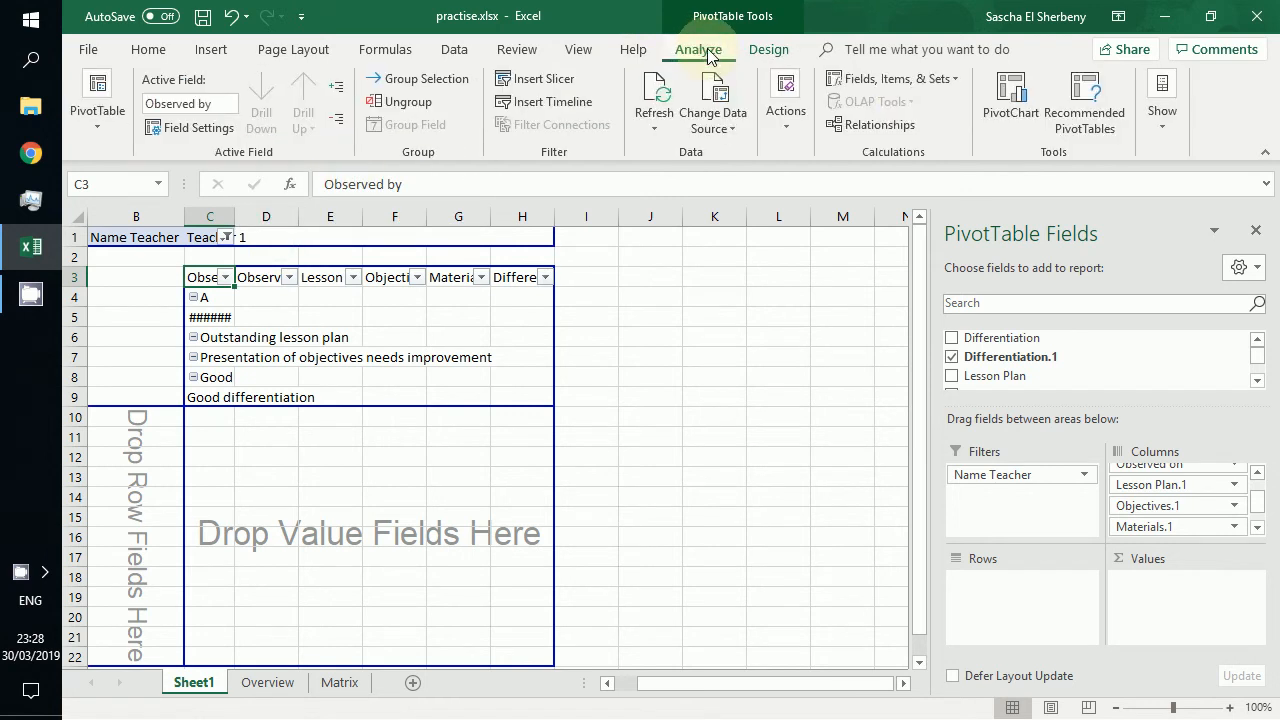
left_click(1163, 110)
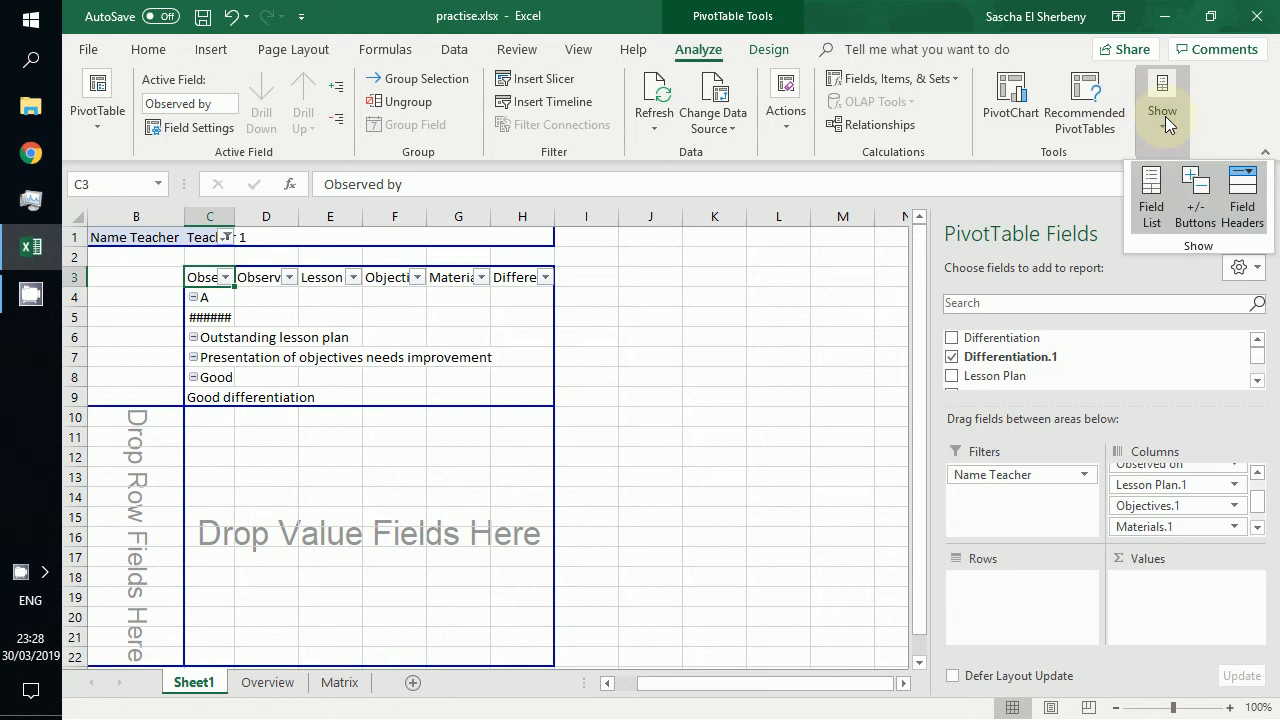
left_click(1246, 195)
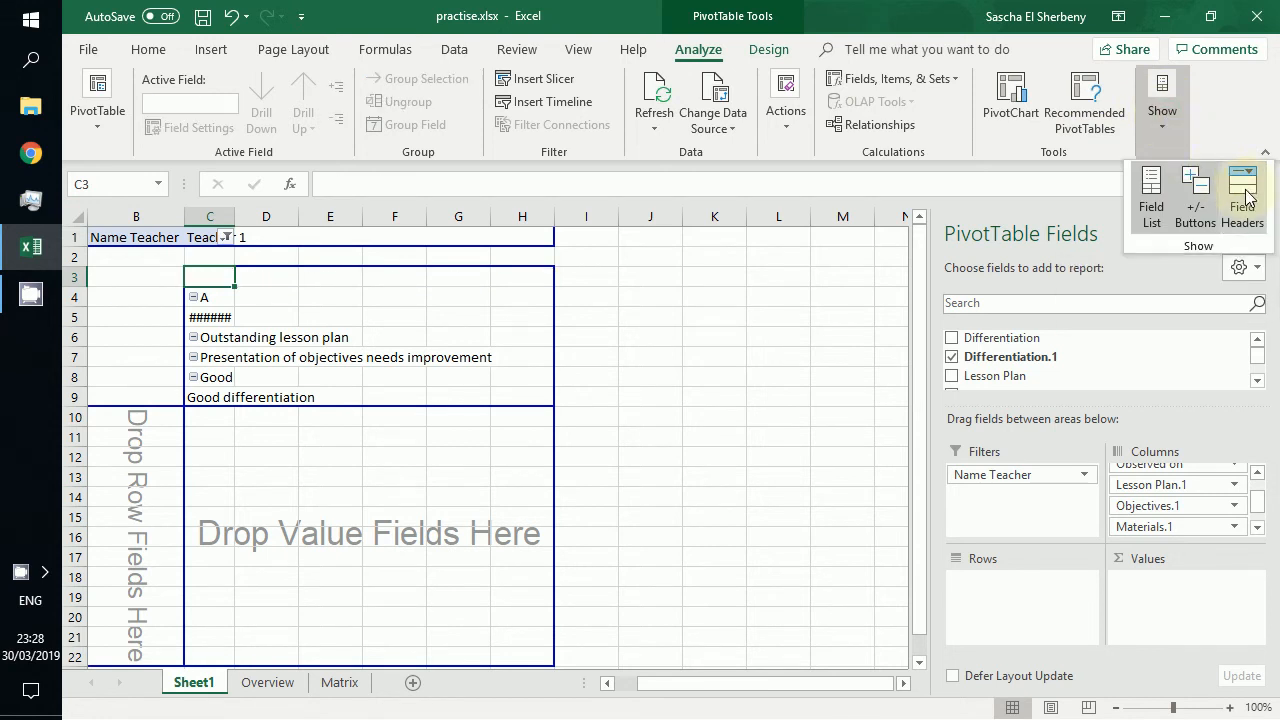
left_click(1194, 195)
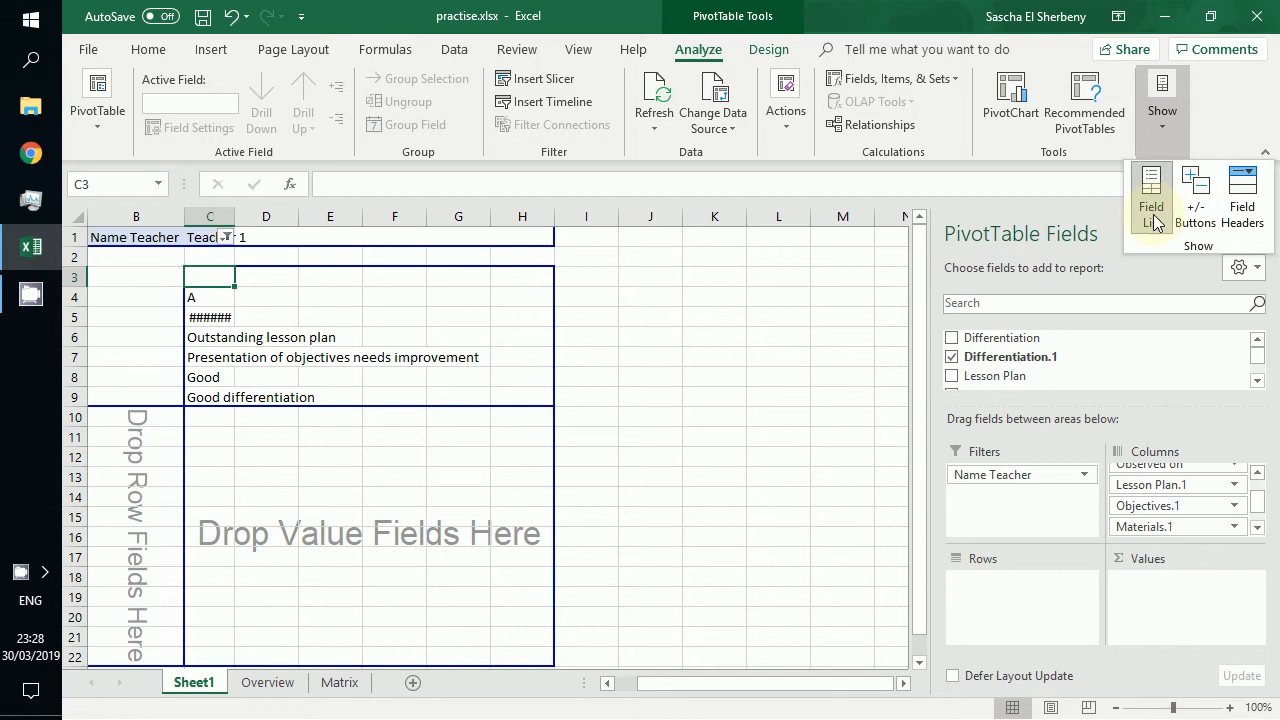
left_click(1153, 215)
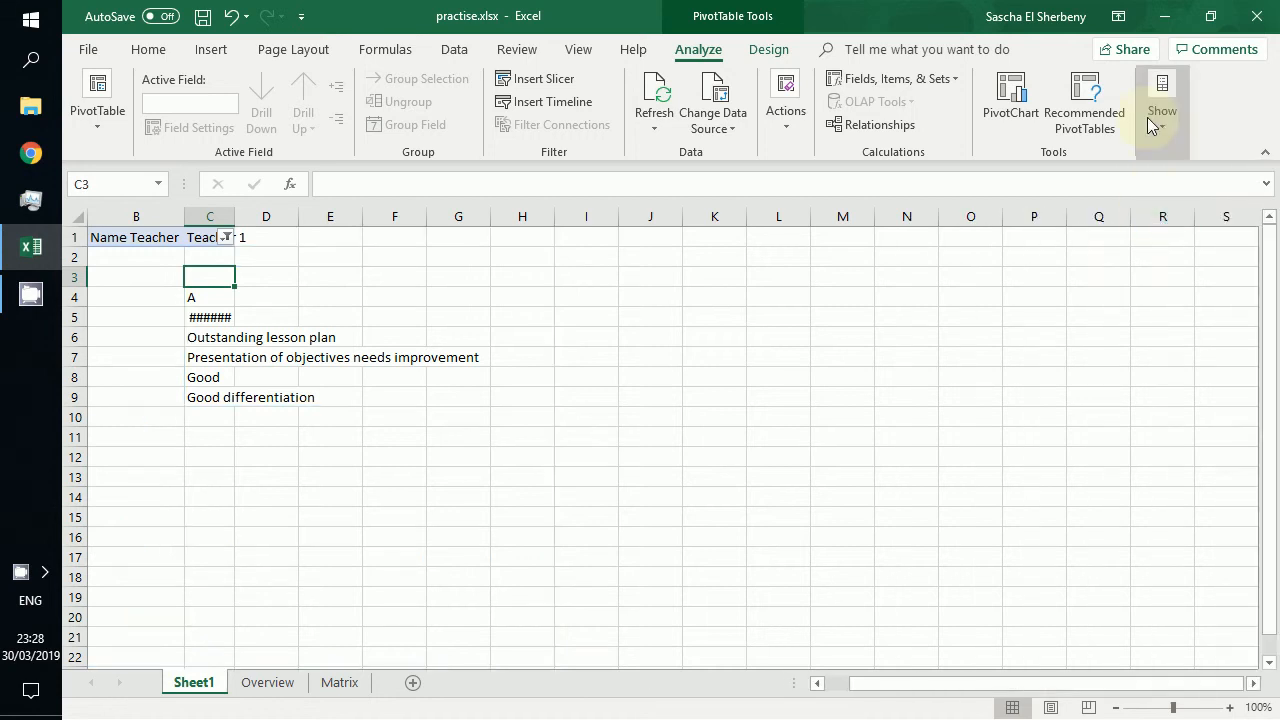
left_click(1147, 117)
left_click(1151, 200)
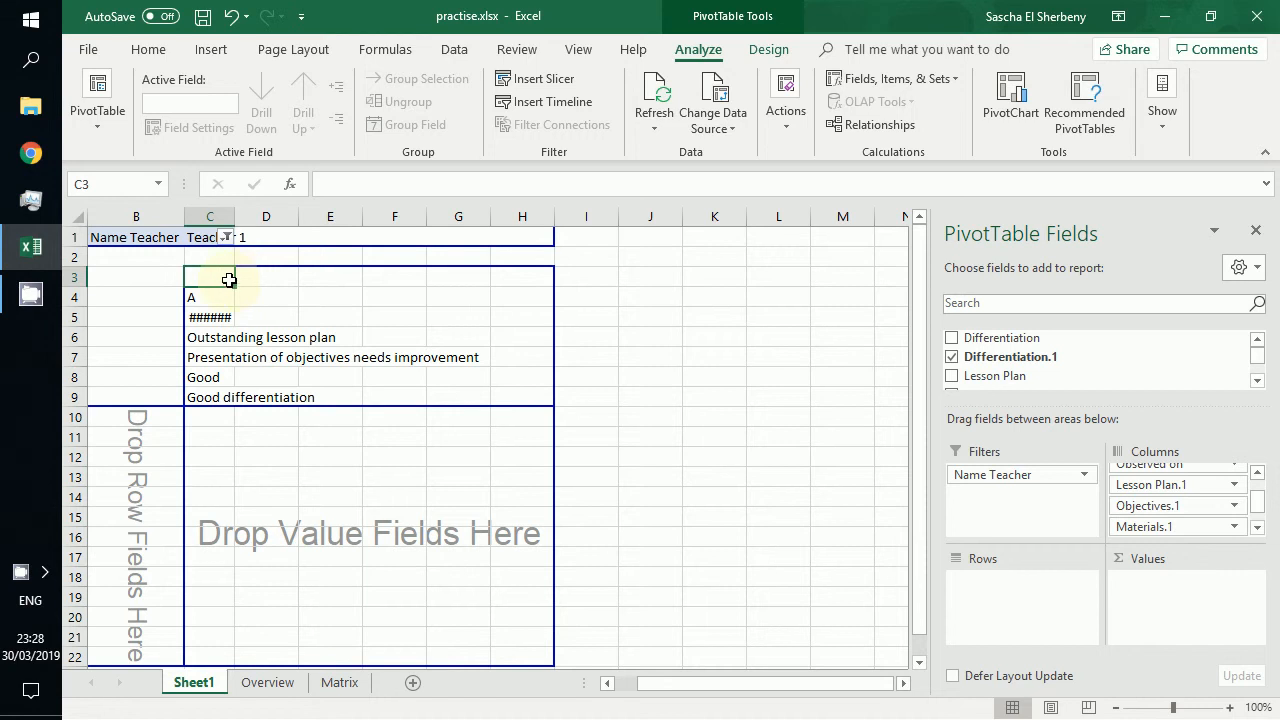
Step: AutoFit column C to its contents so the date and ratings fit
double_click(232, 211)
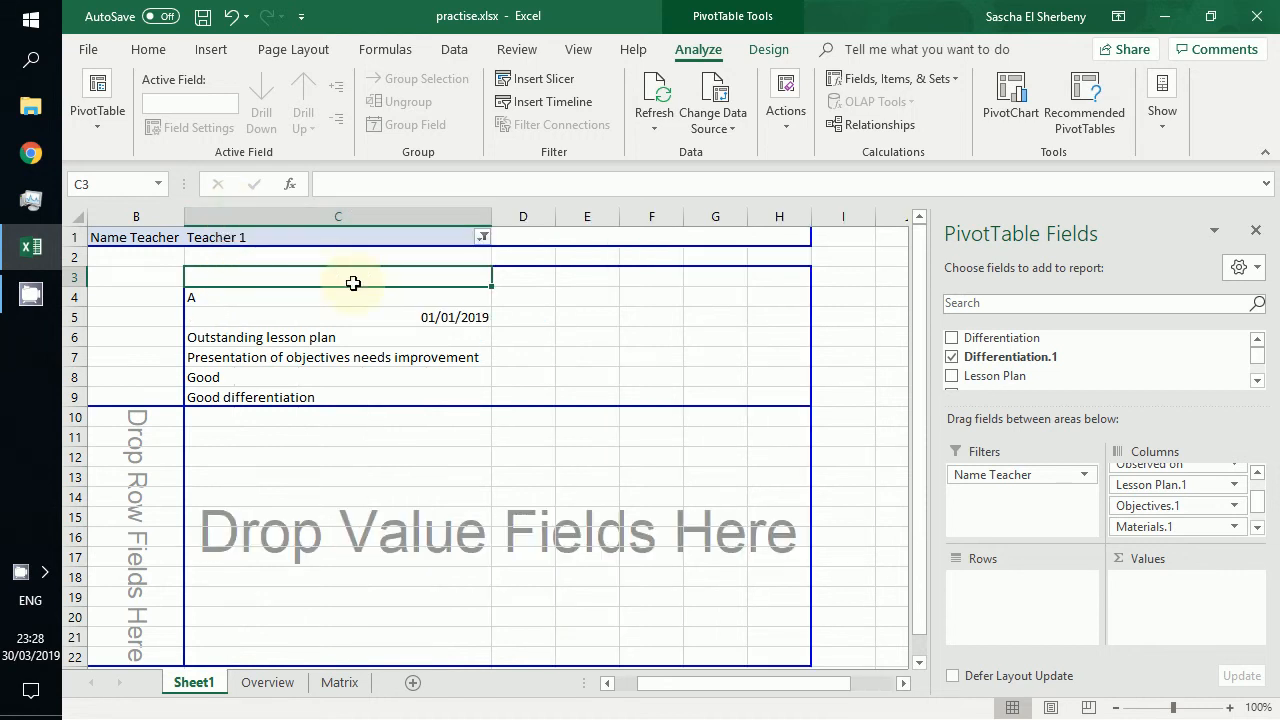
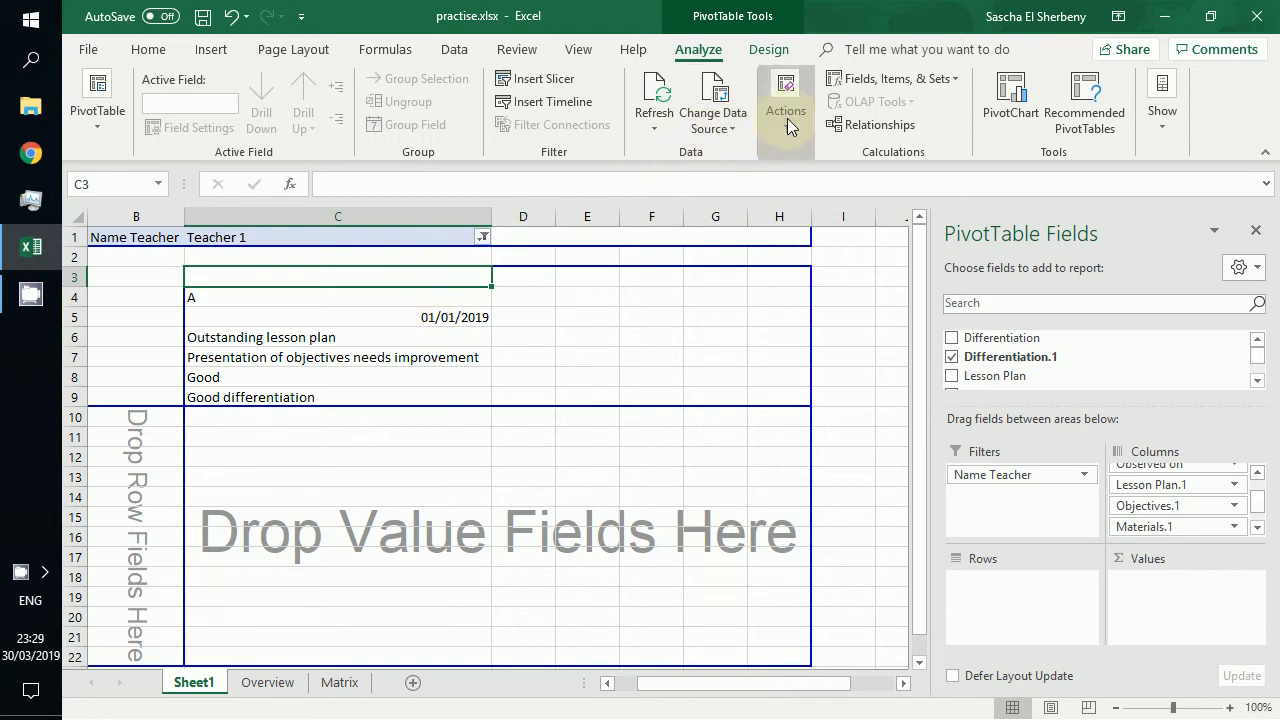
left_click(902, 86)
left_click(903, 88)
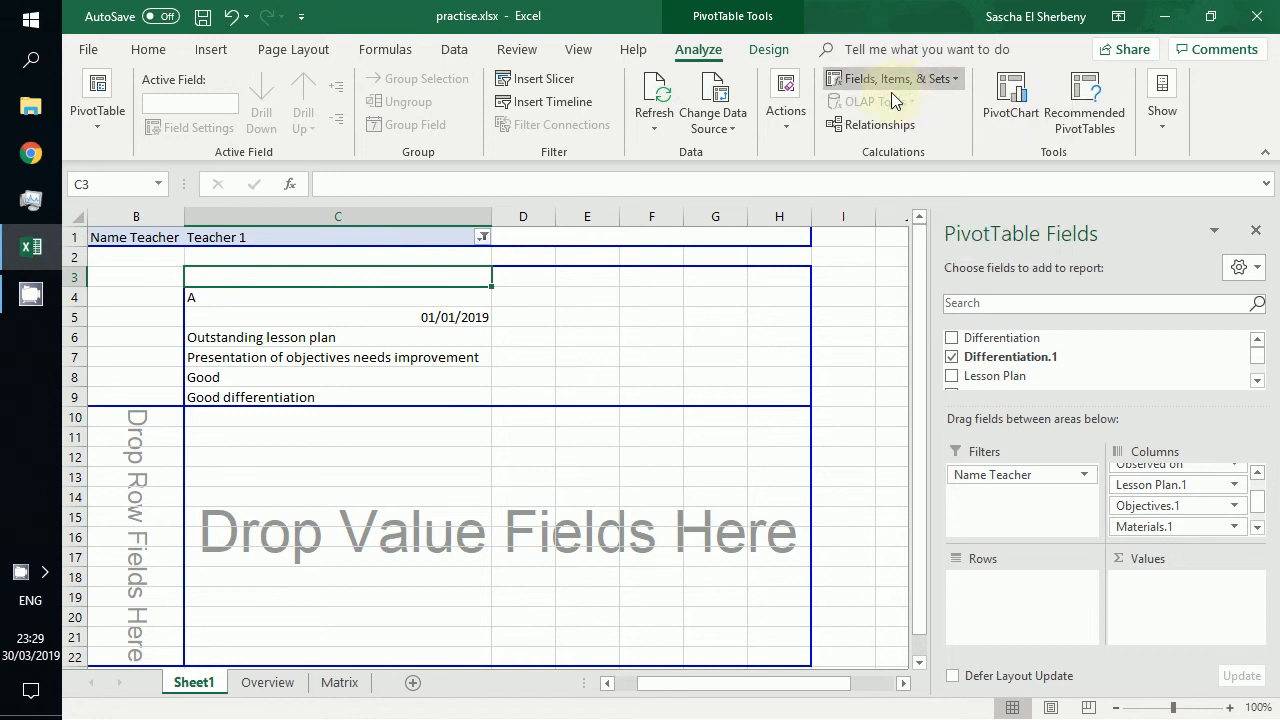
left_click(776, 129)
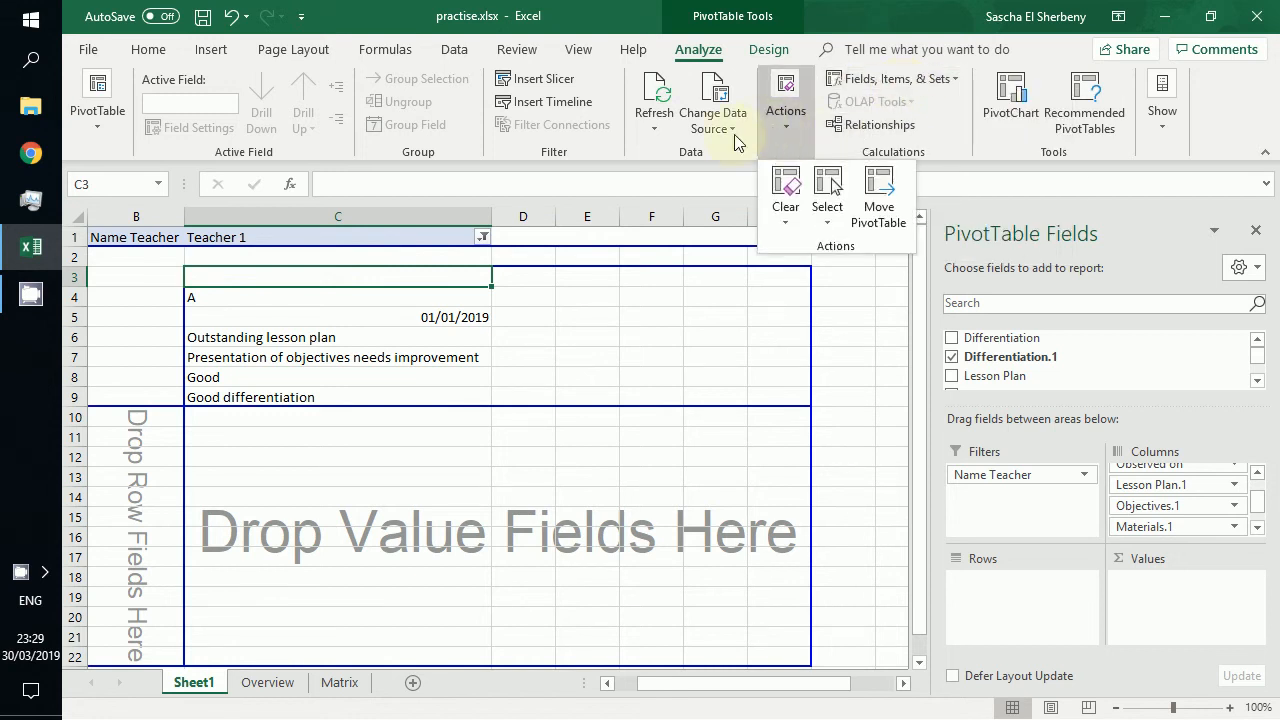
left_click(731, 130)
Step: Refresh all data in the workbook
left_click(662, 134)
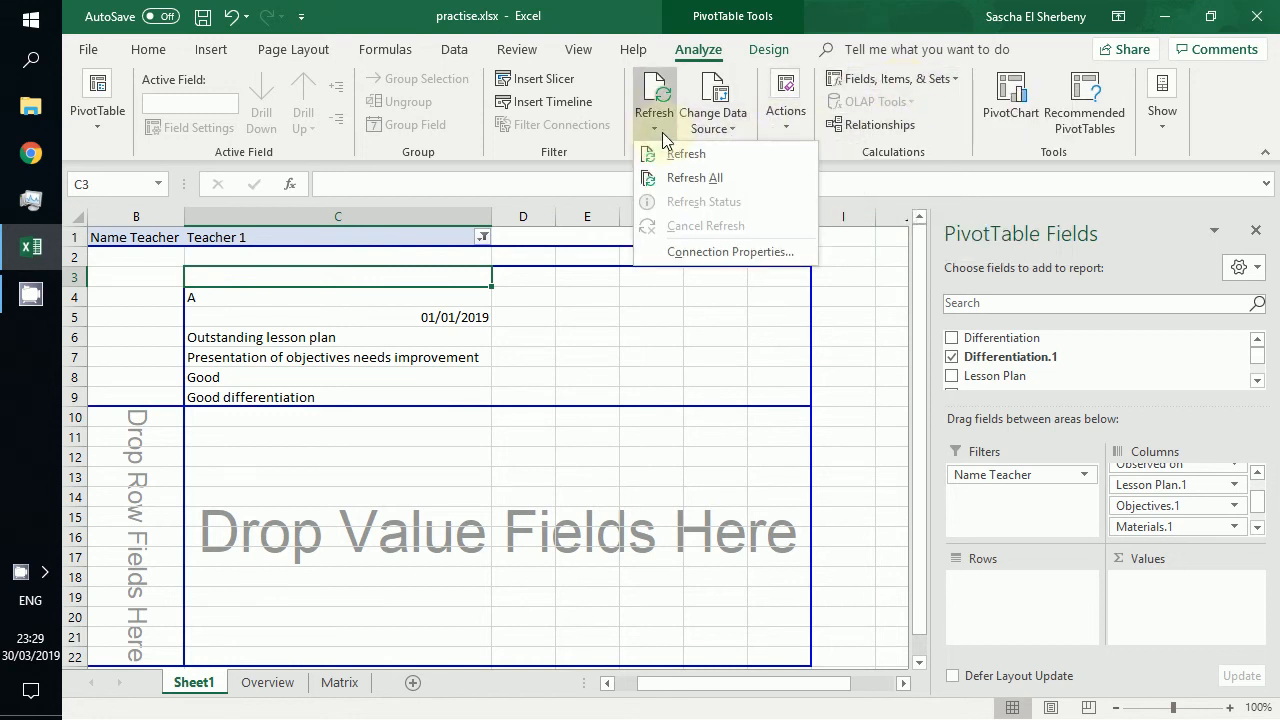
left_click(668, 175)
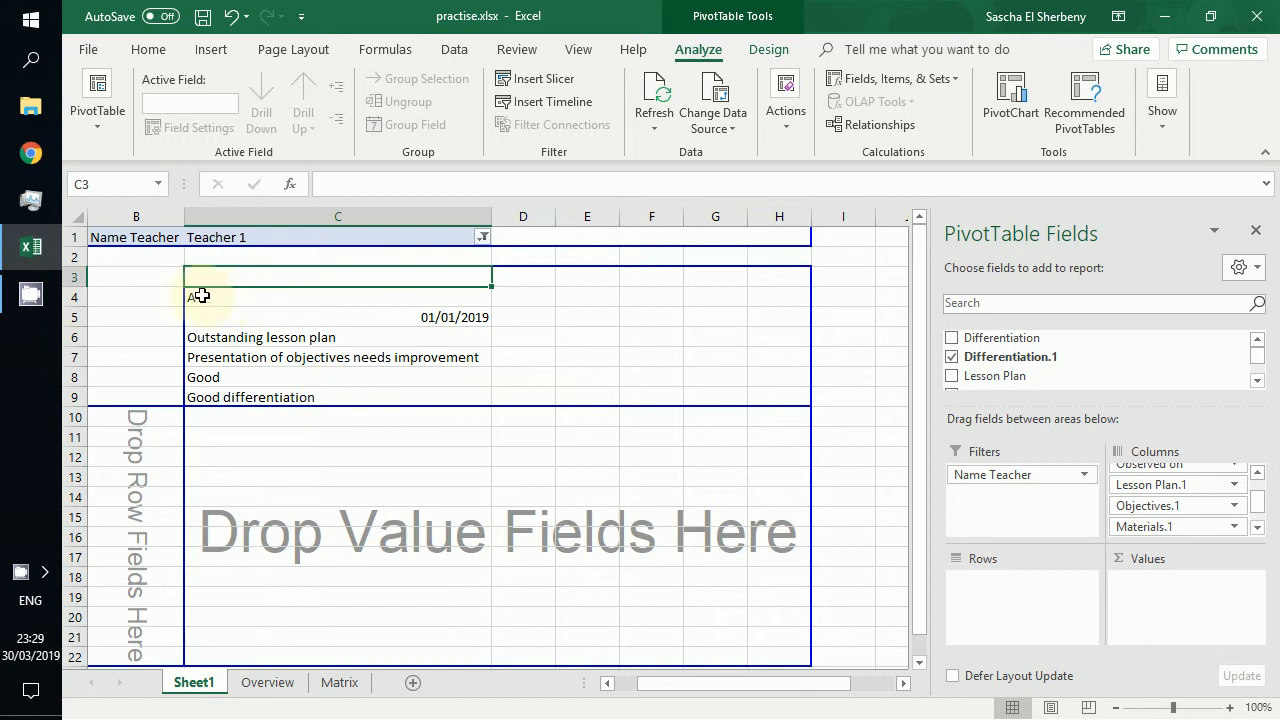
right_click(439, 284)
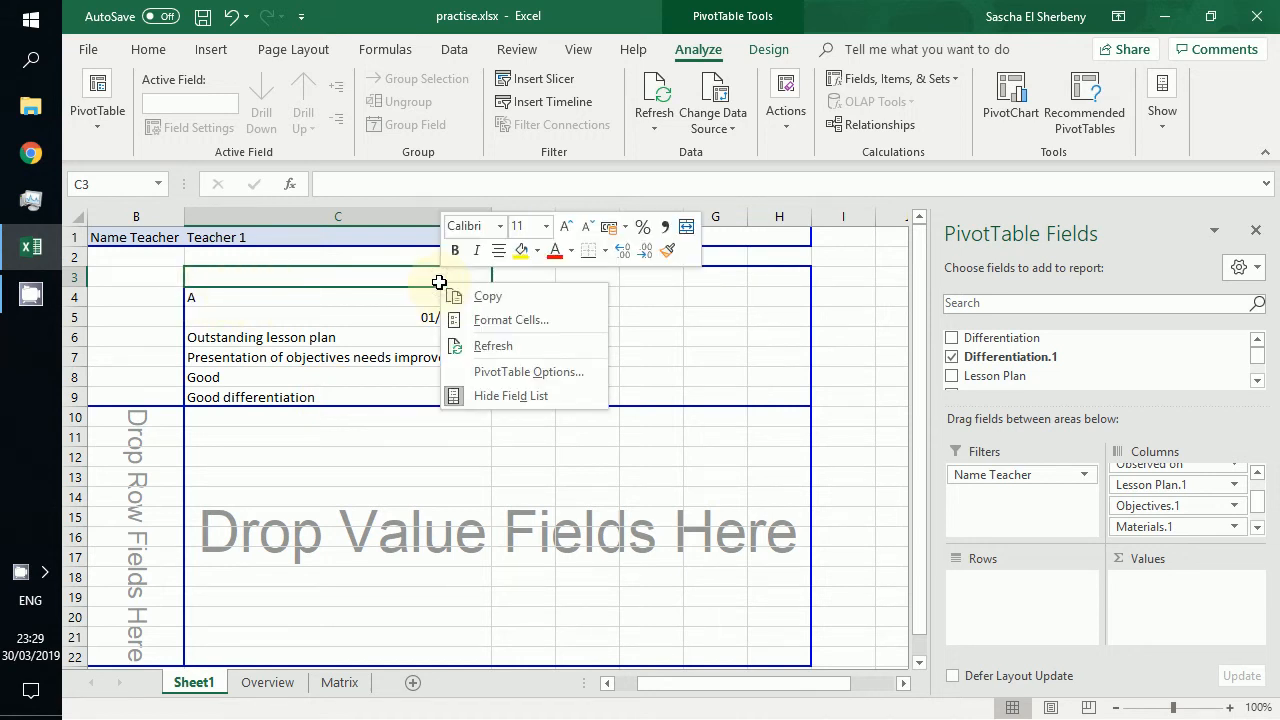
left_click(488, 320)
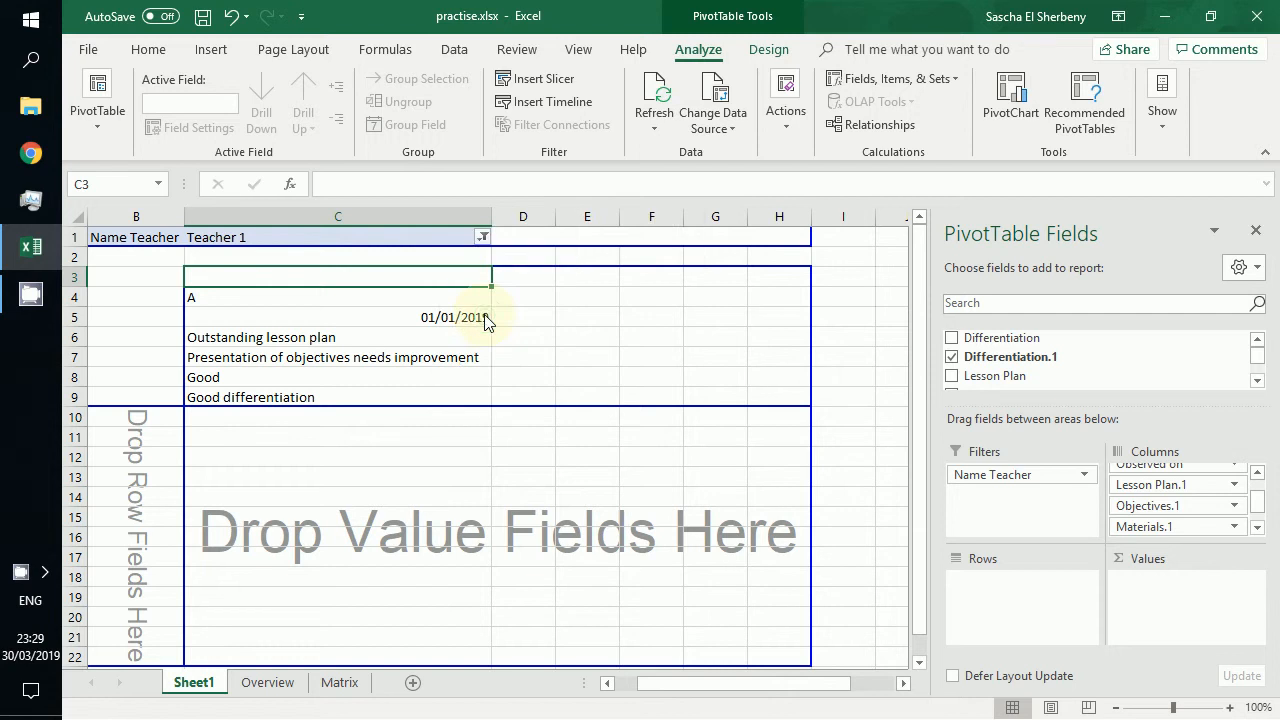
left_click(703, 512)
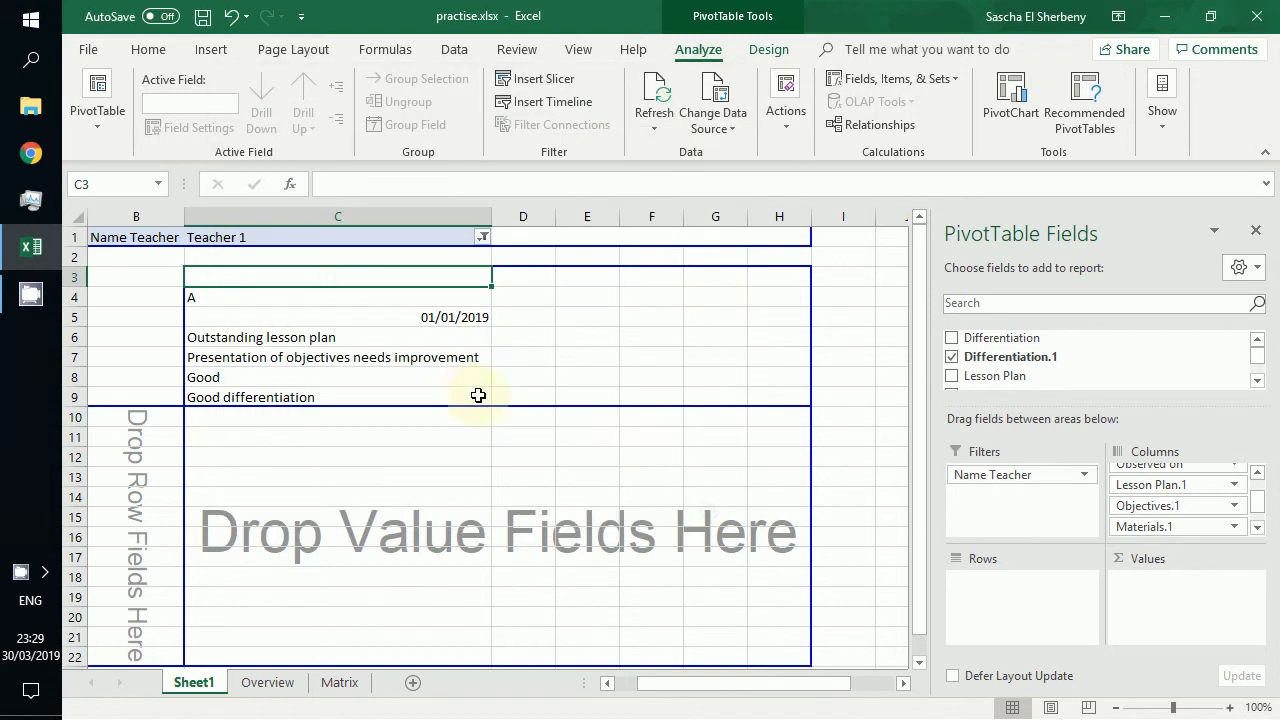
Step: Examine the Layout & Print options in the field settings of Observed by
right_click(341, 303)
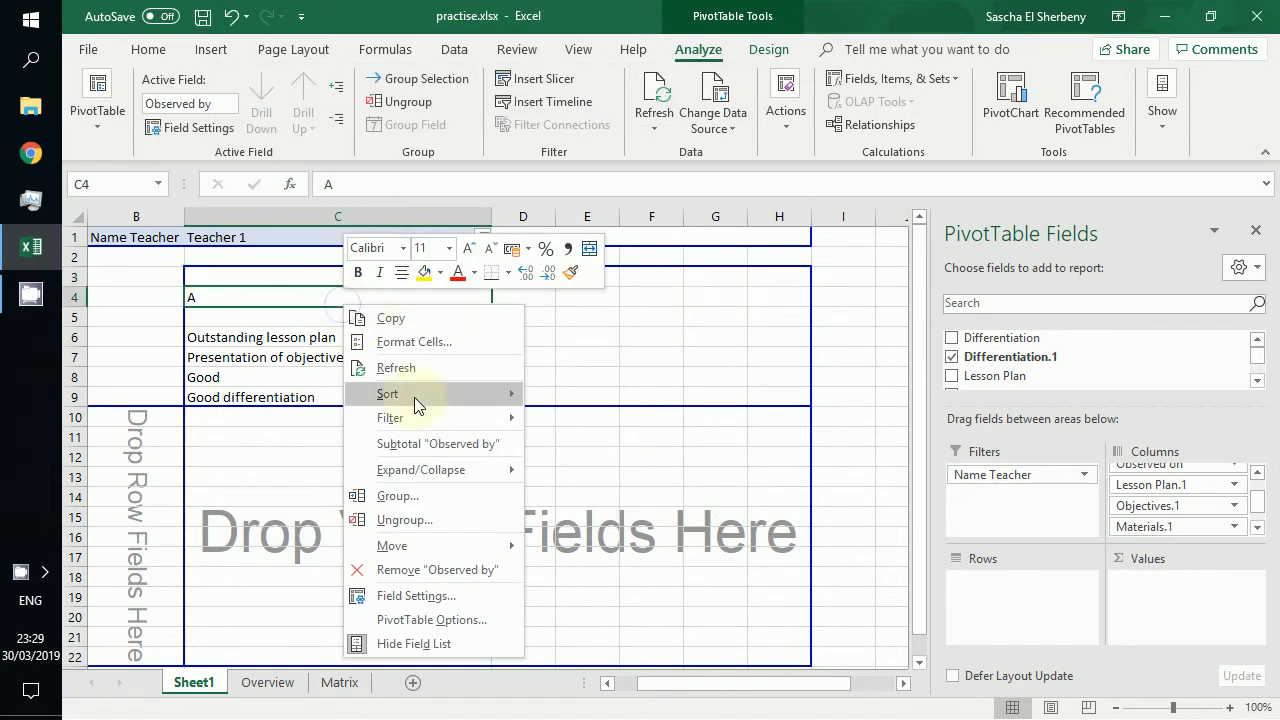
mouse_move(418, 400)
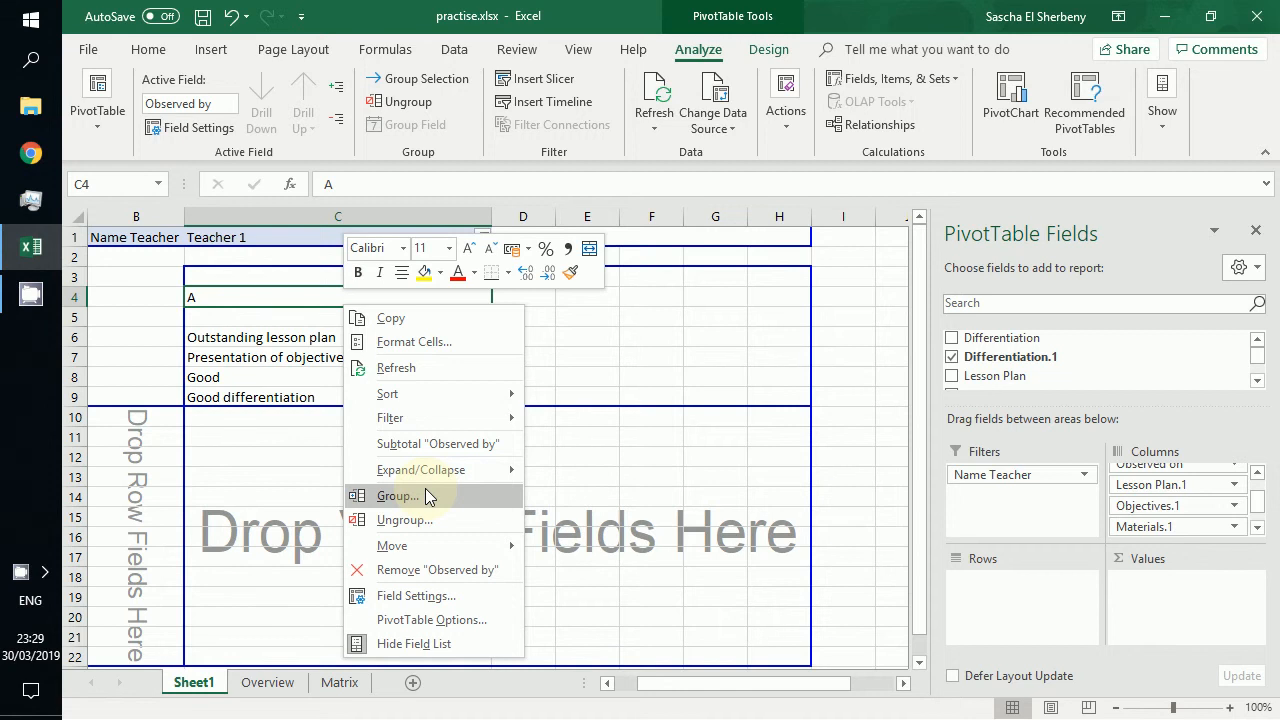
left_click(430, 597)
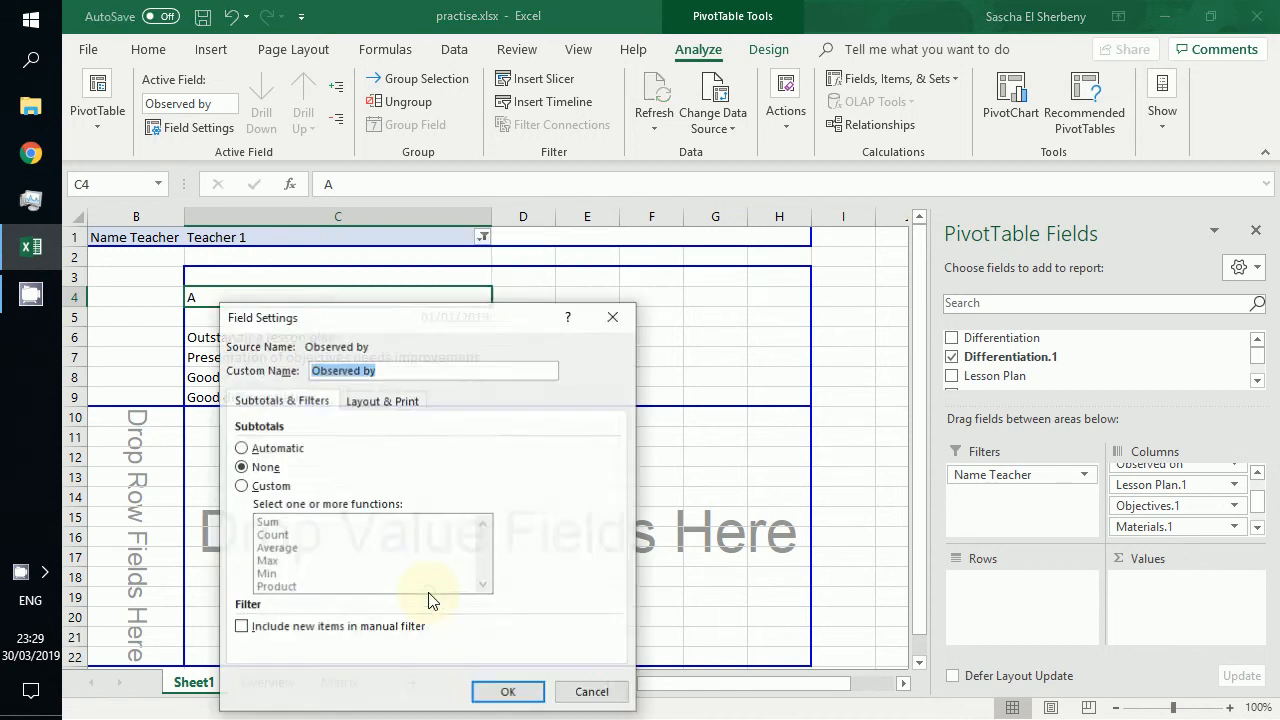
left_click(399, 400)
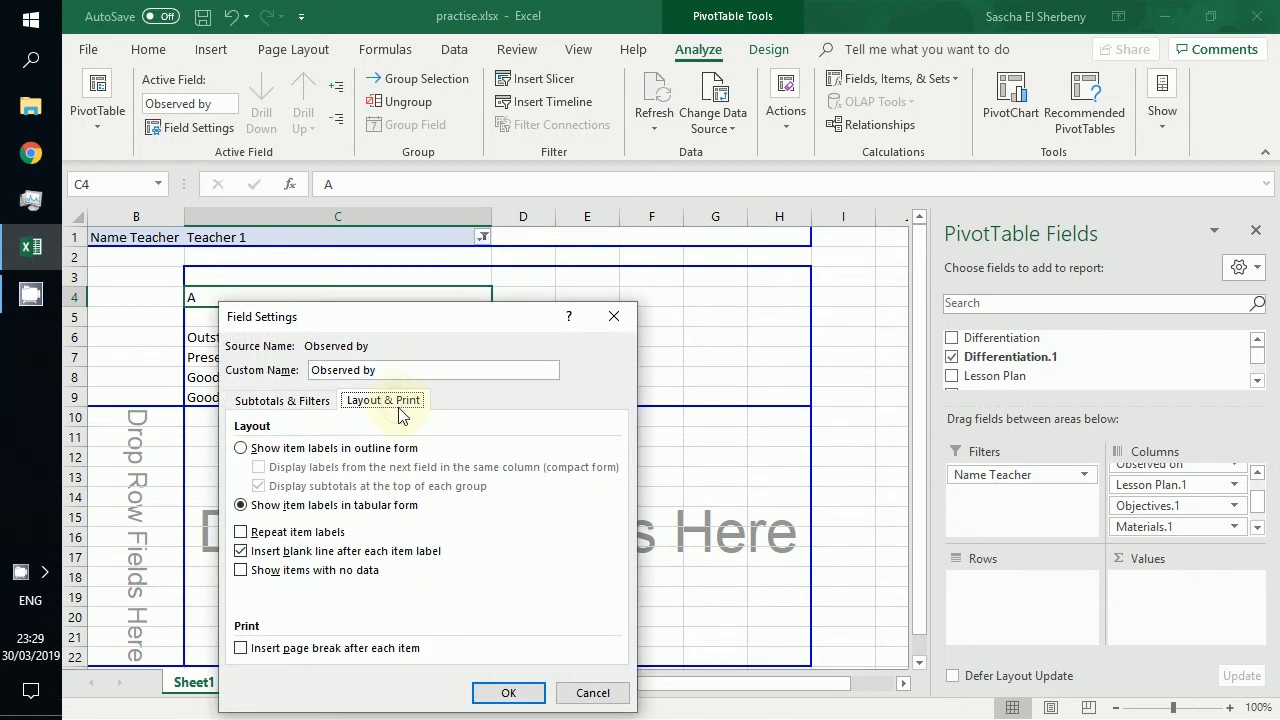
left_click(490, 688)
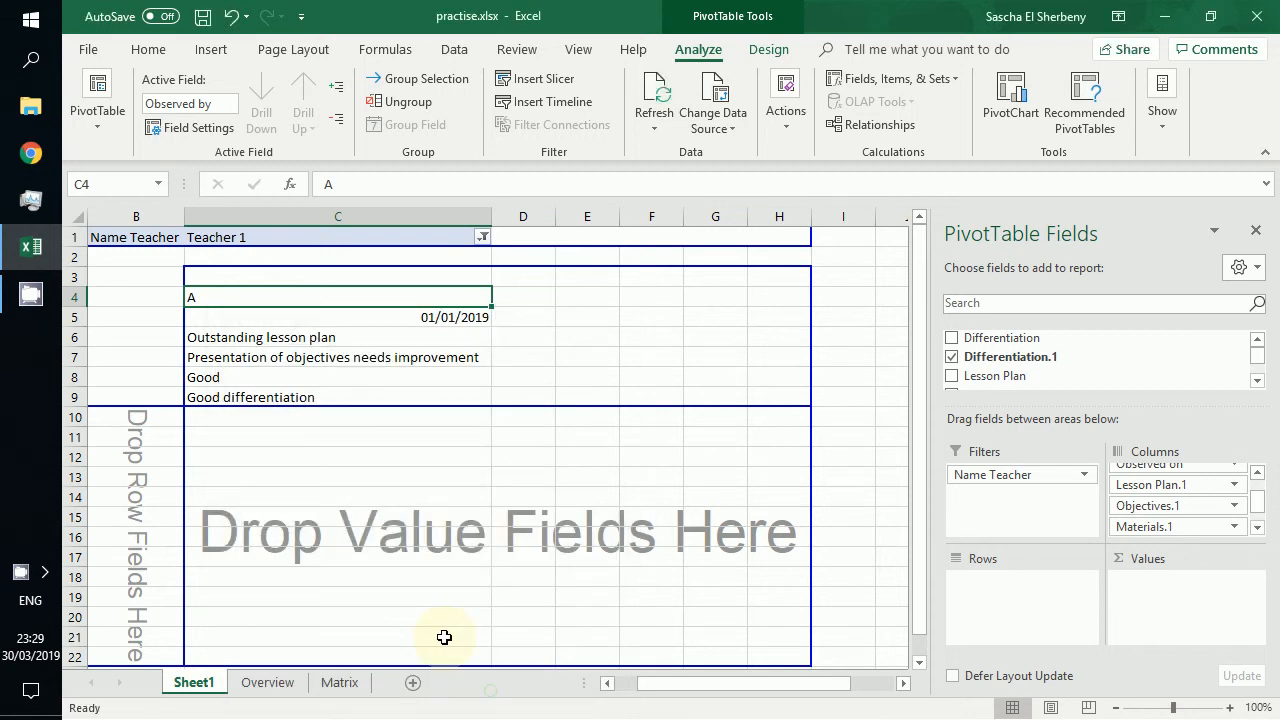
Step: Examine the Layout & Print options in the field settings of Observed on
left_click(338, 322)
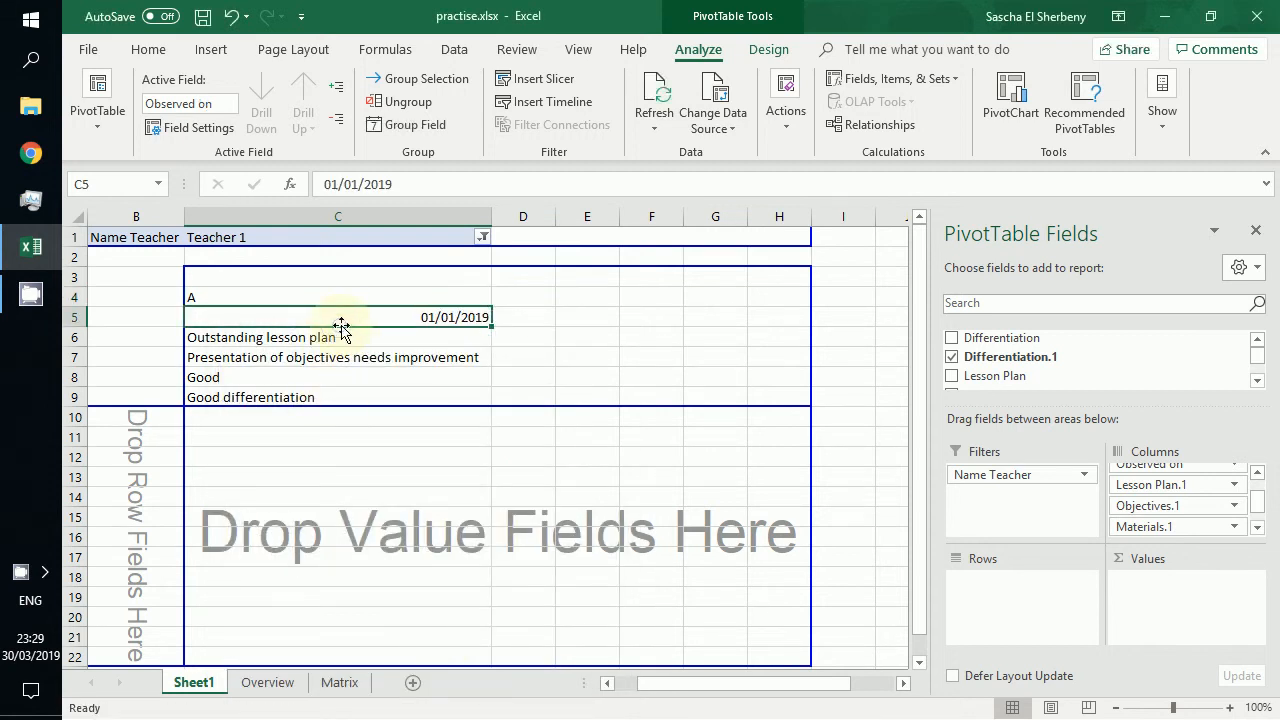
right_click(424, 312)
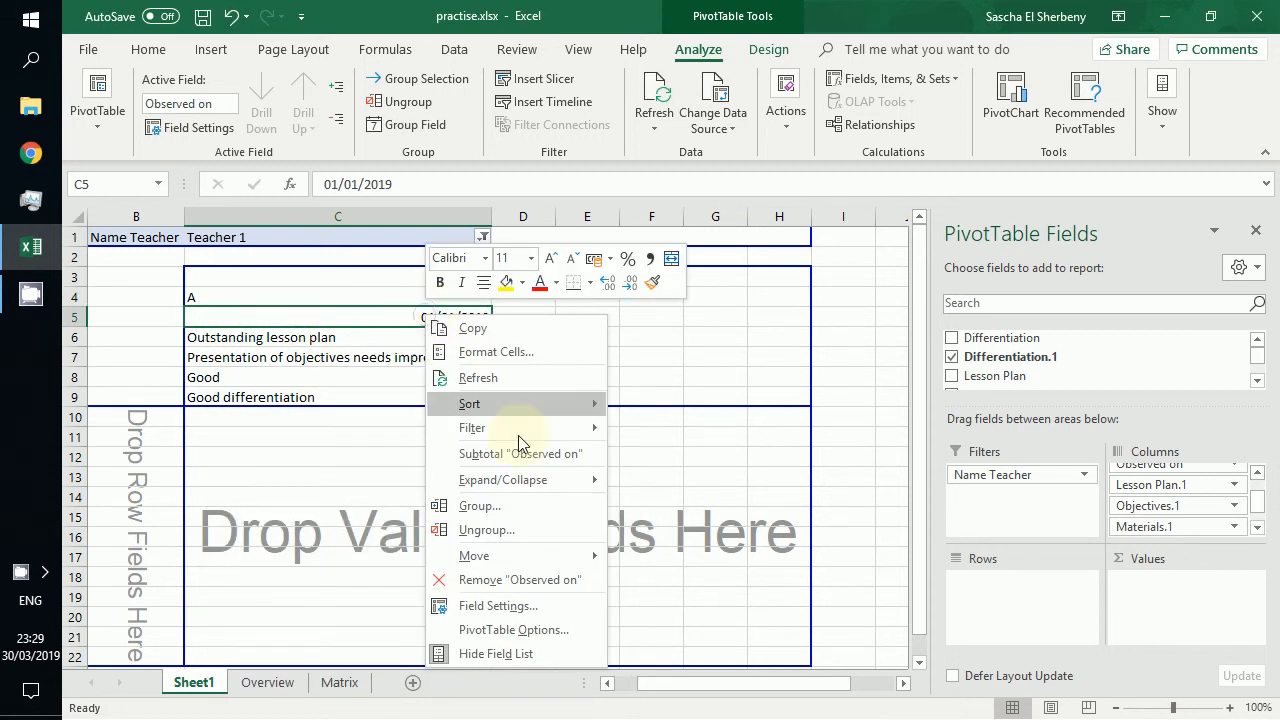
left_click(520, 606)
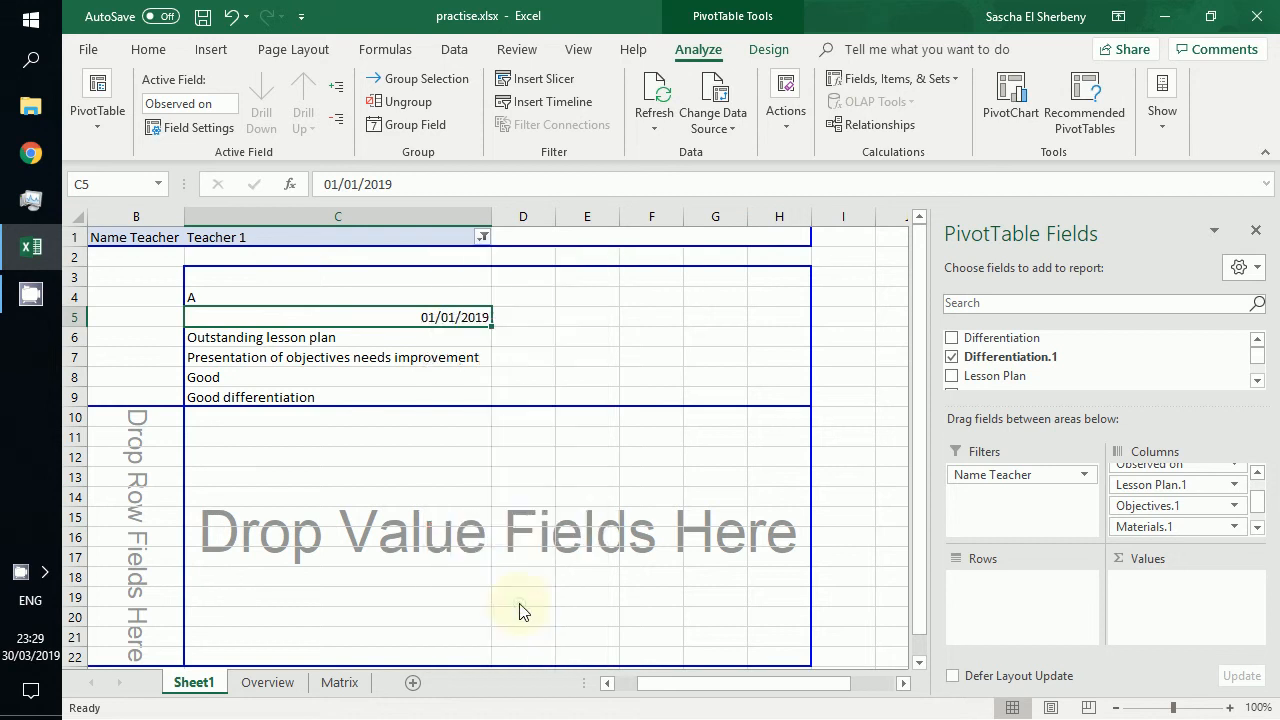
left_click(457, 401)
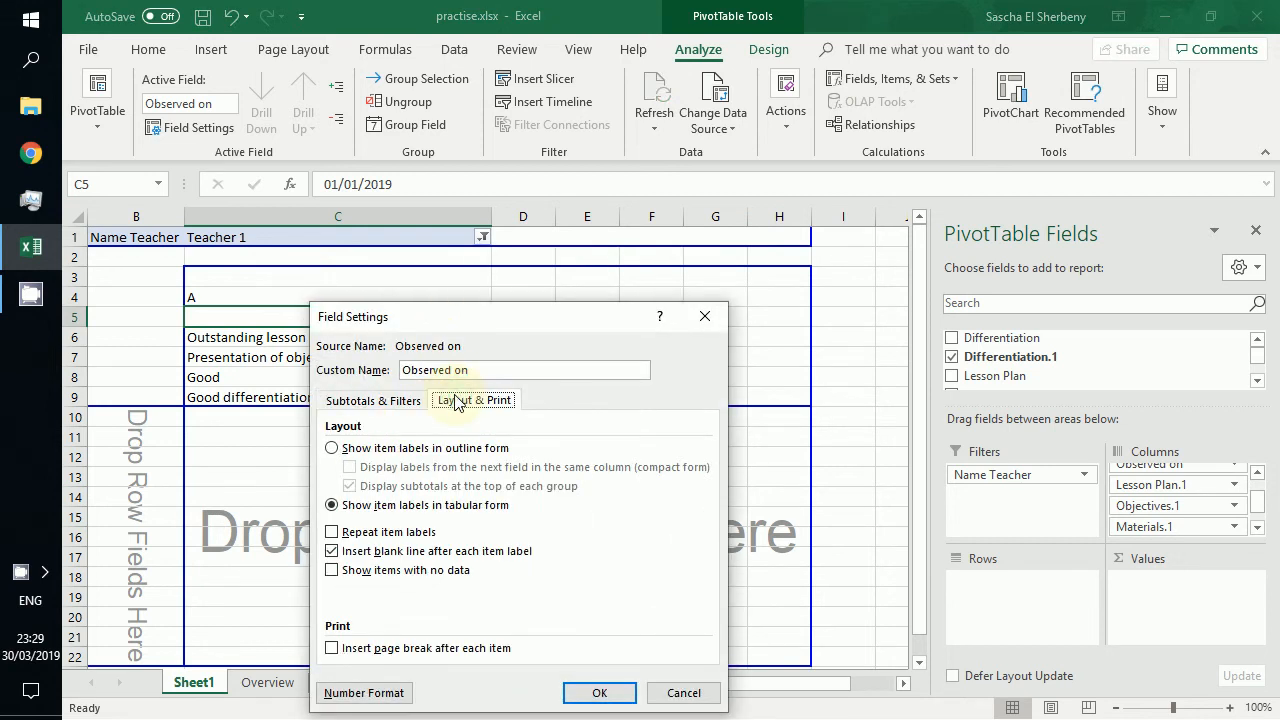
left_click(600, 693)
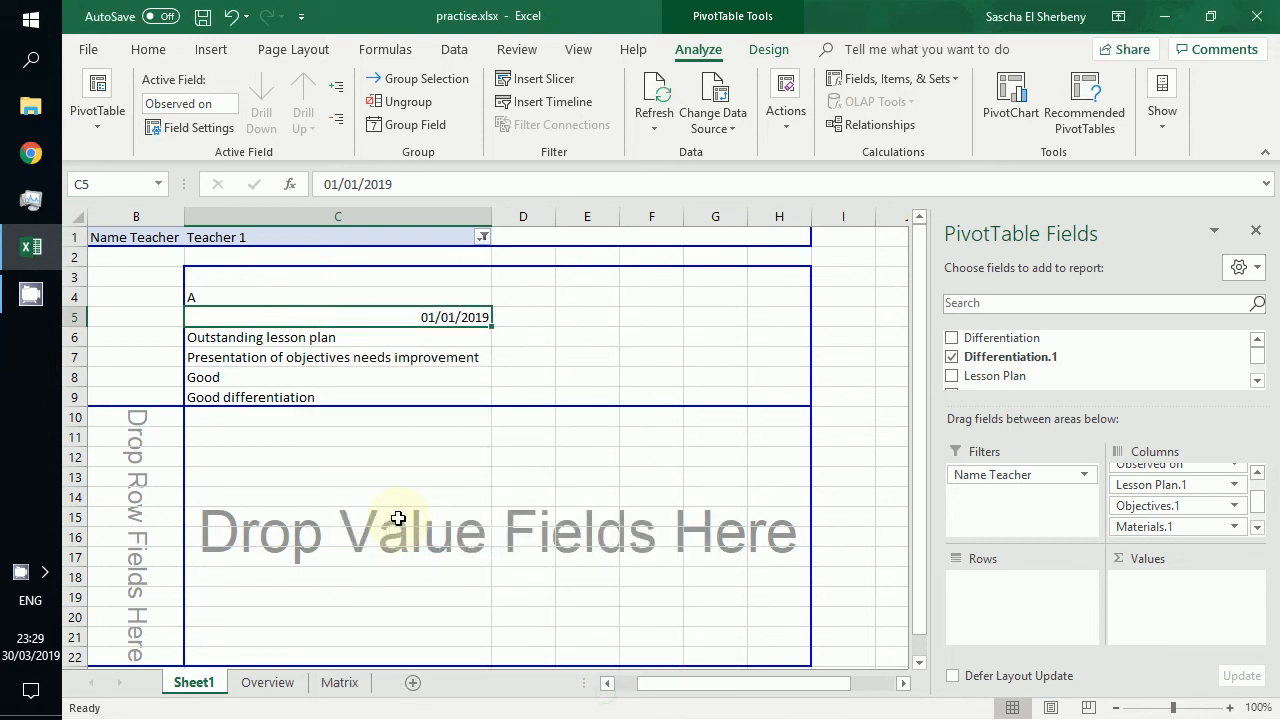
left_click(285, 336)
left_click(285, 348)
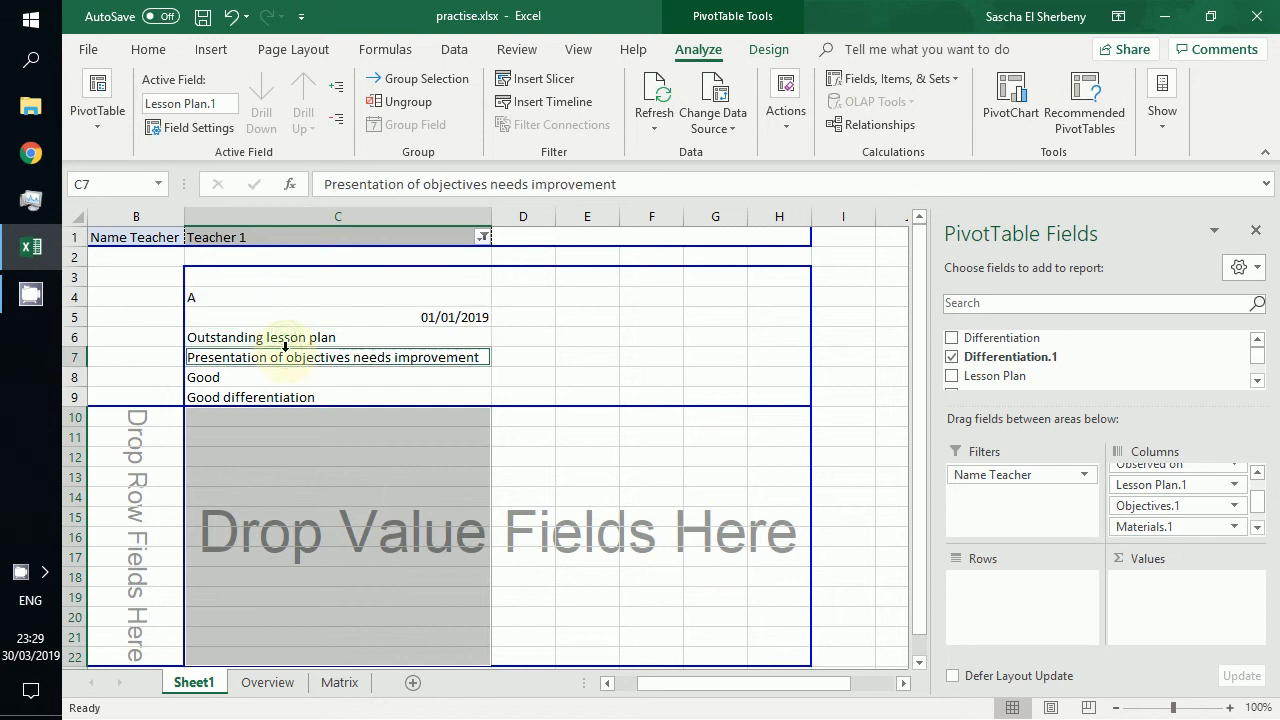
key("Left")
key("Left")
key("Up")
key("Up")
key("Up")
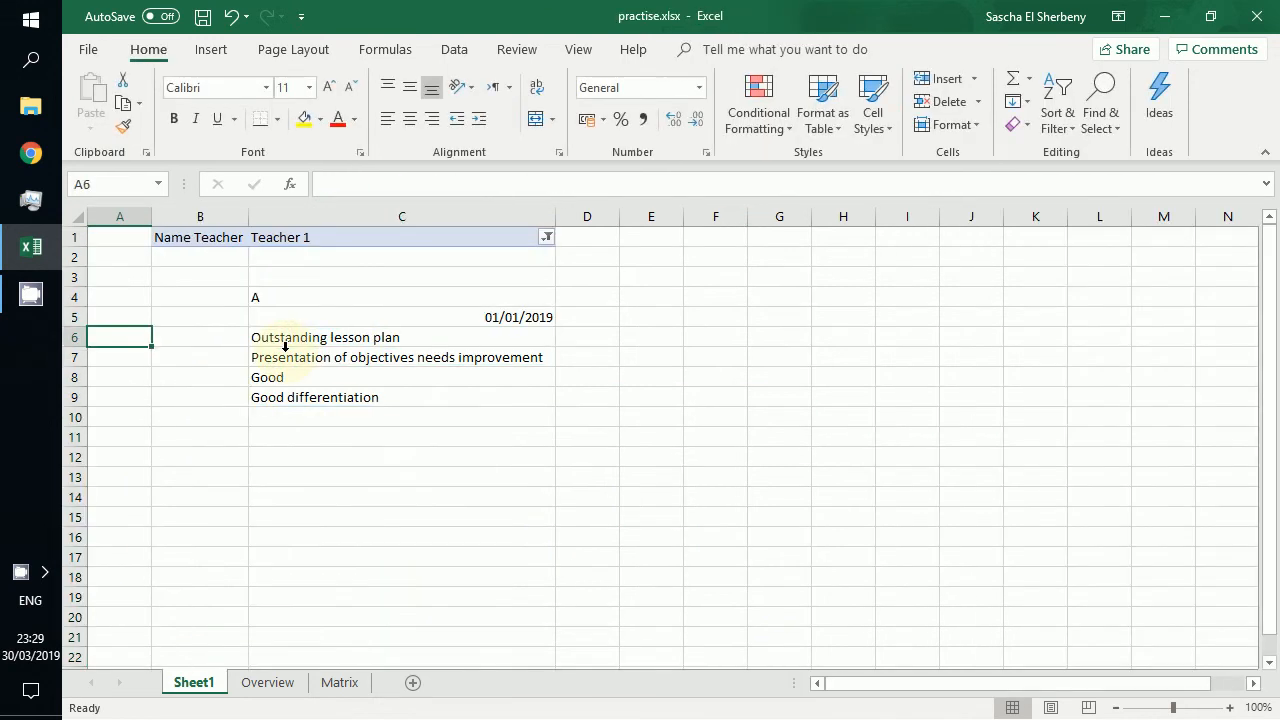
left_click(285, 348)
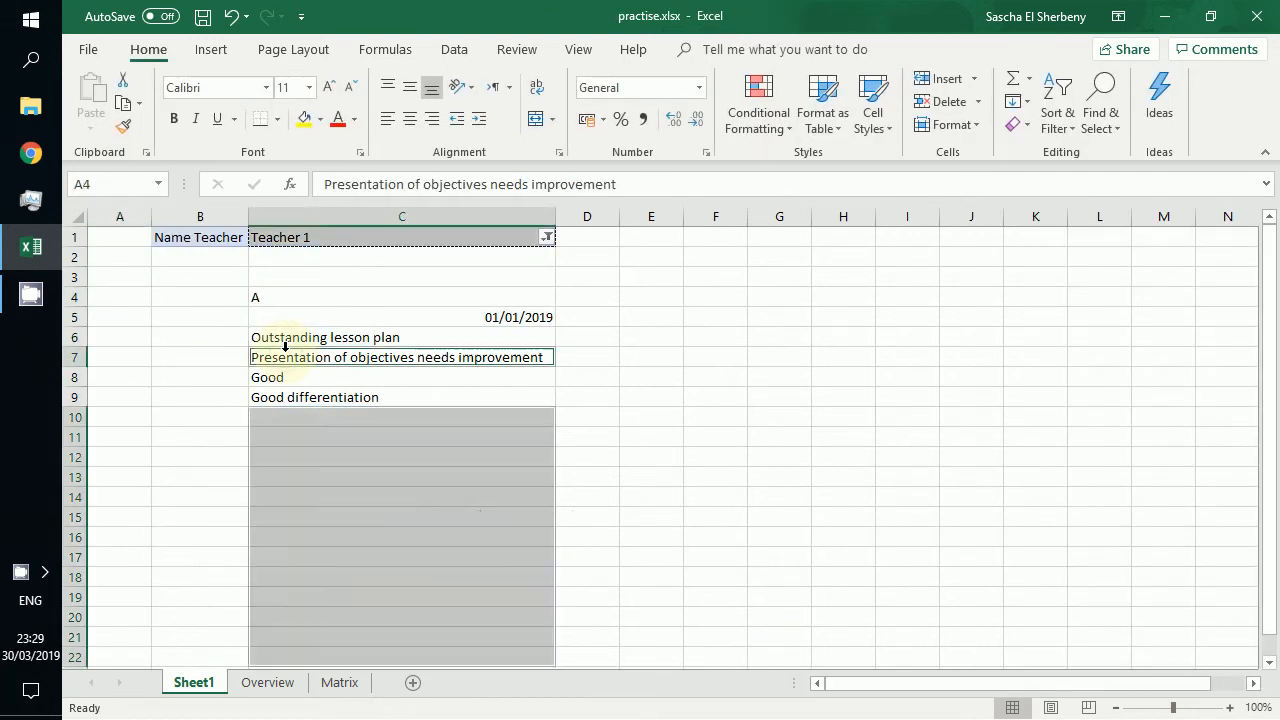
Step: Label the first two report rows in column A: Observed by in A4 and Observed on in A5
left_click(129, 296)
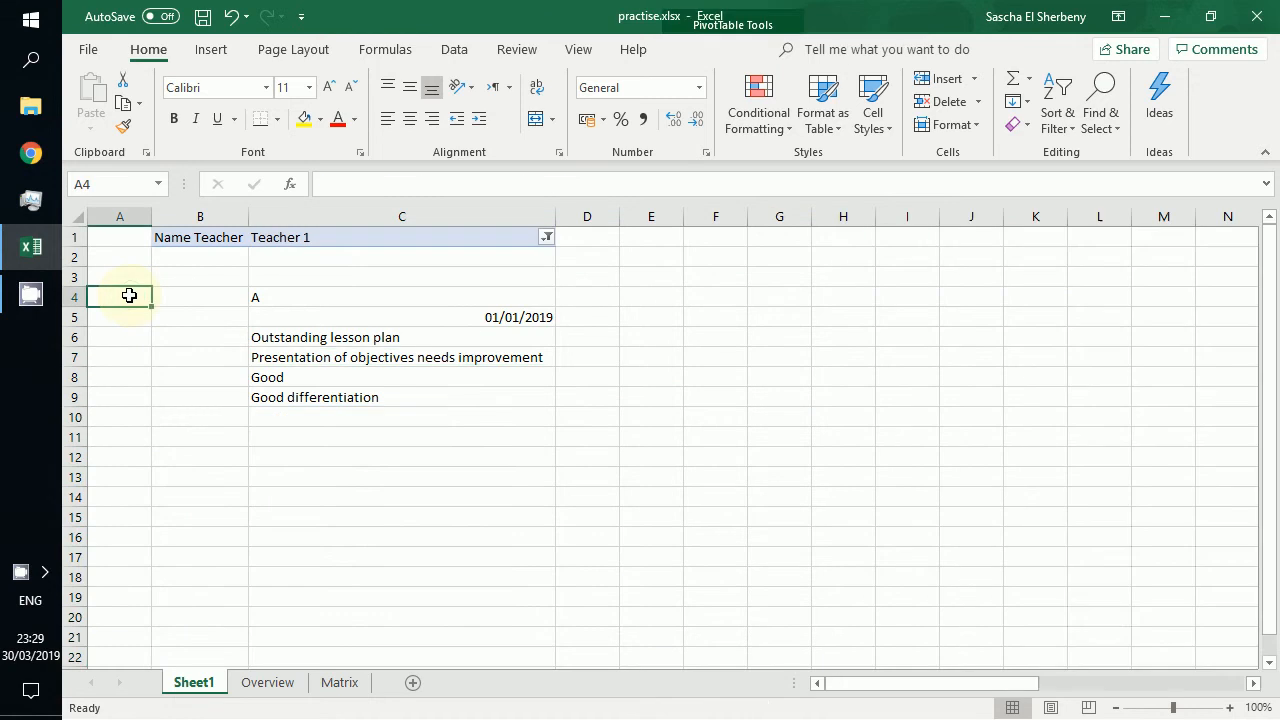
type("Ob")
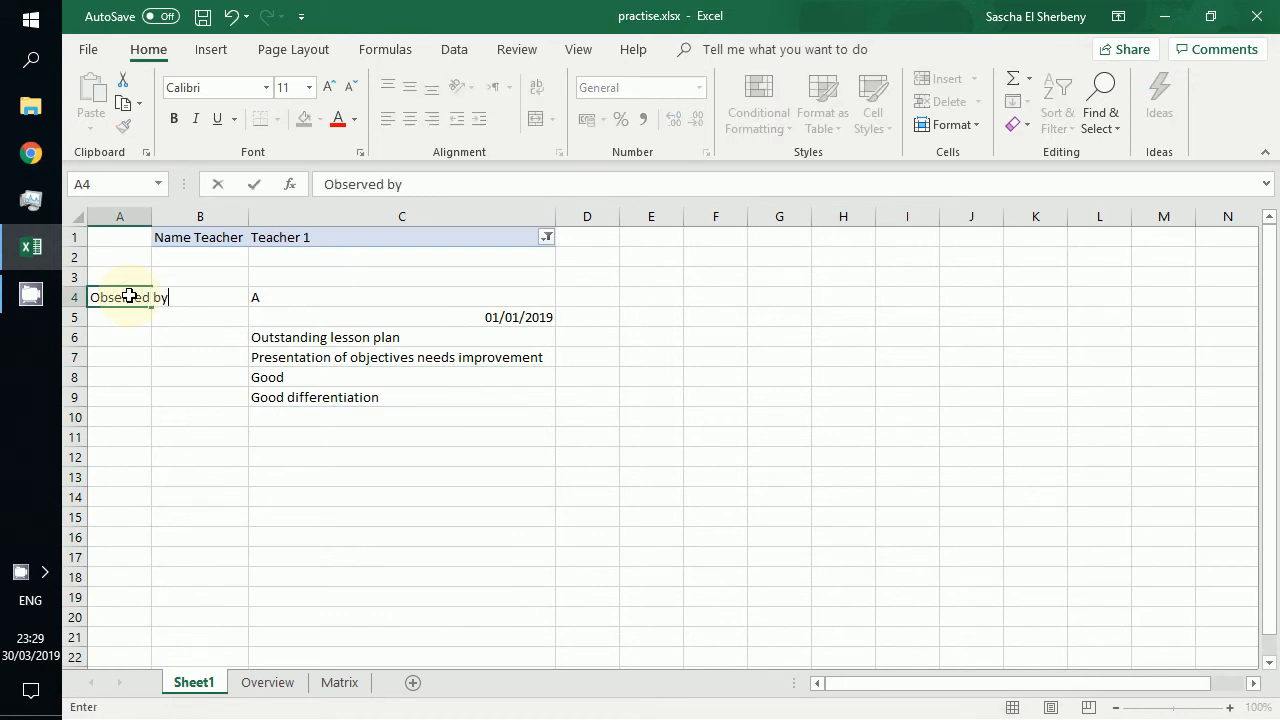
type("served by")
key("Return")
type("B")
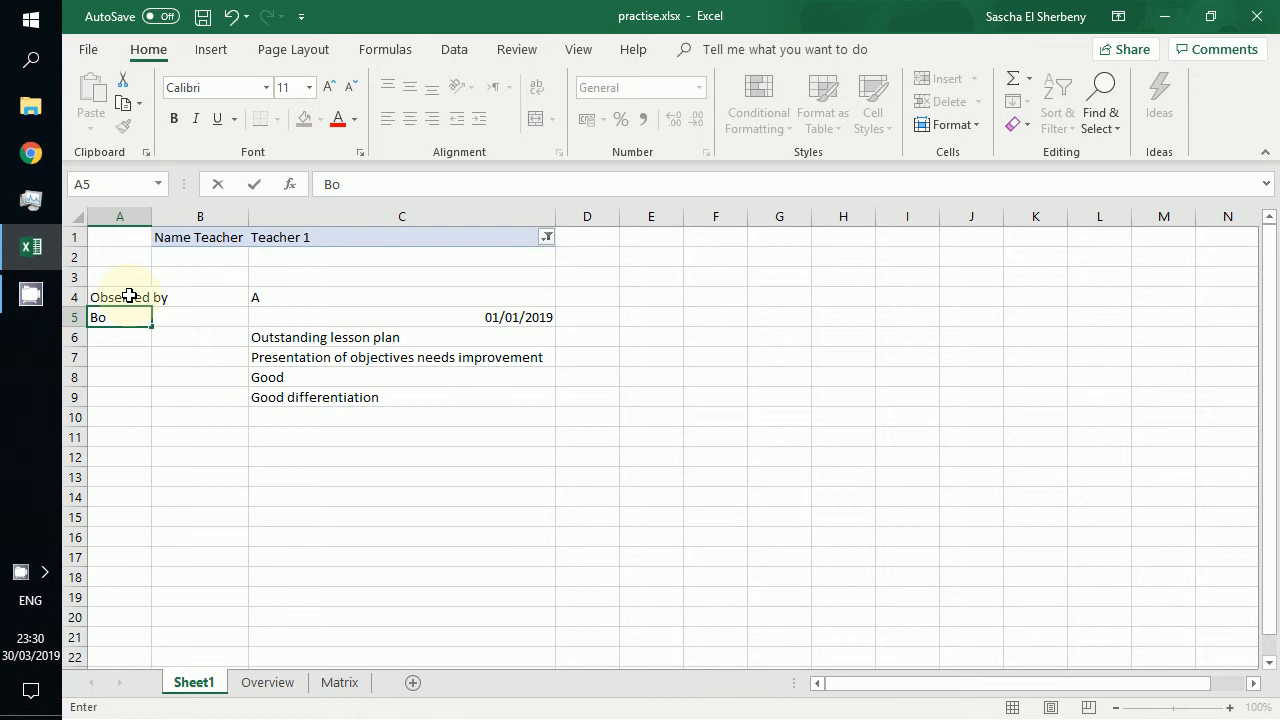
key("BackSpace")
type("O")
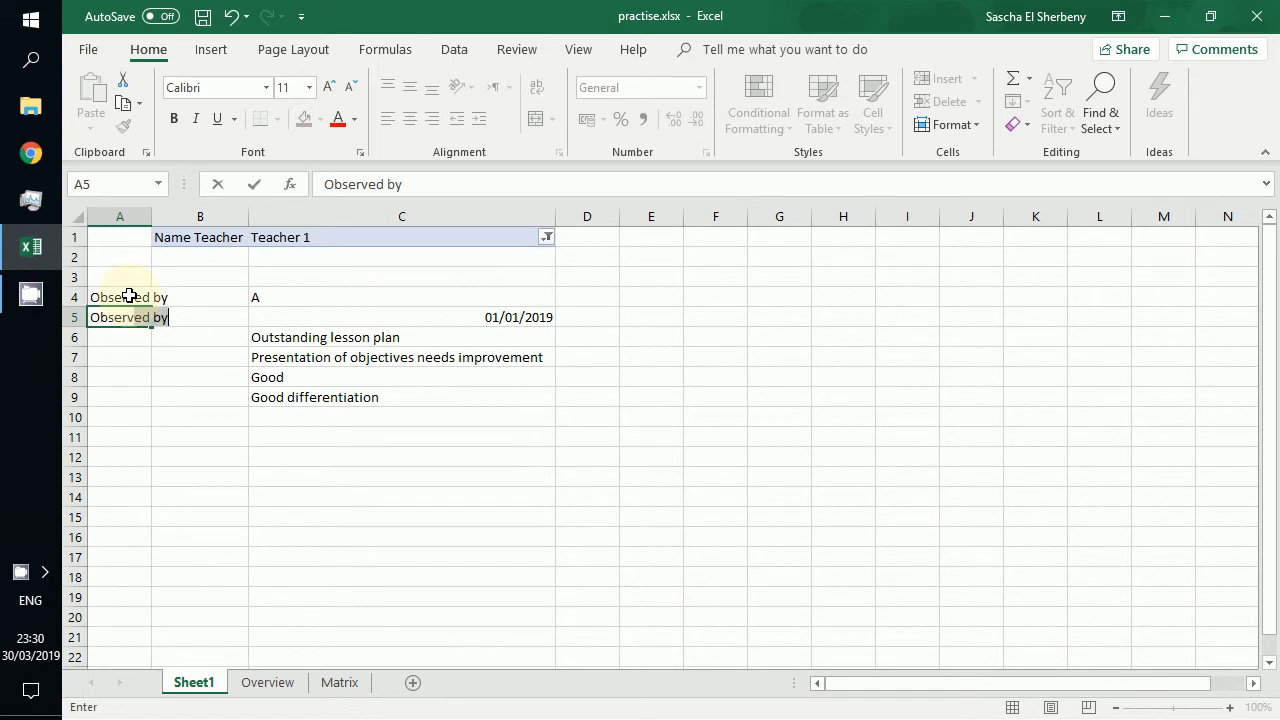
type("bserved on")
key("Return")
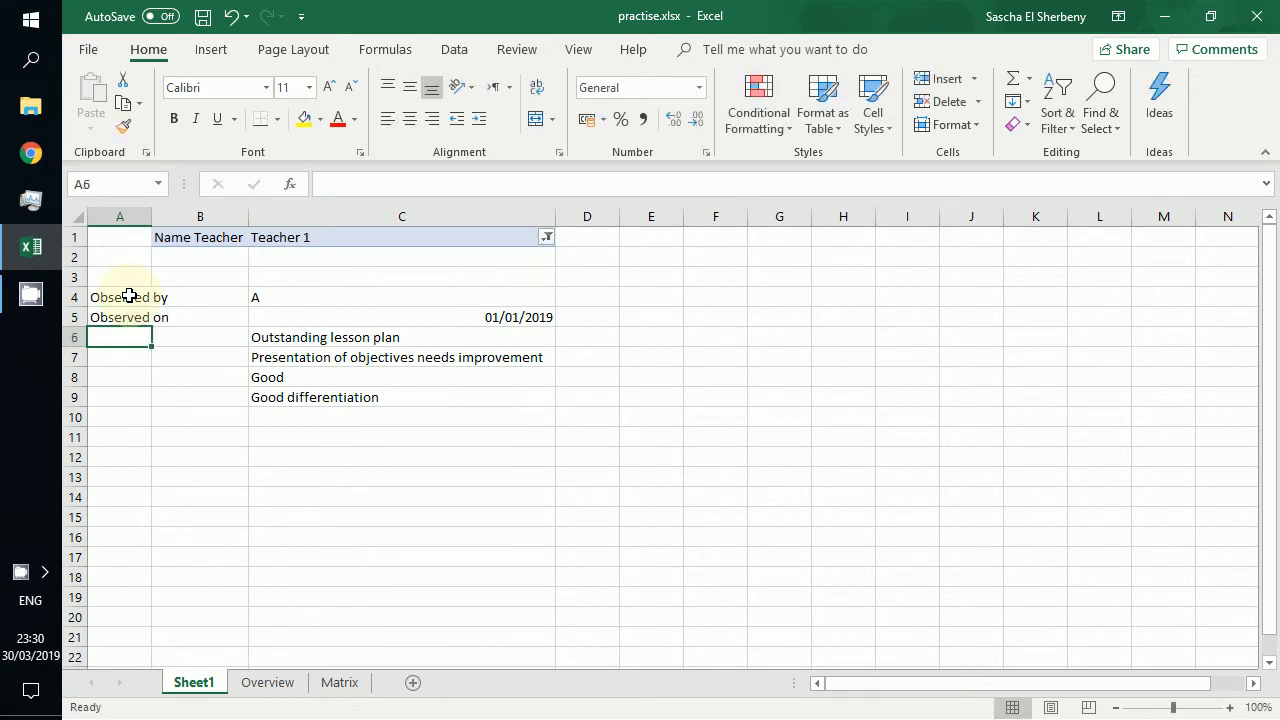
Step: Enter the row labels Lesson Plan in A6, Materials in A7 and Differentiation in A9
type("Lesson Plan")
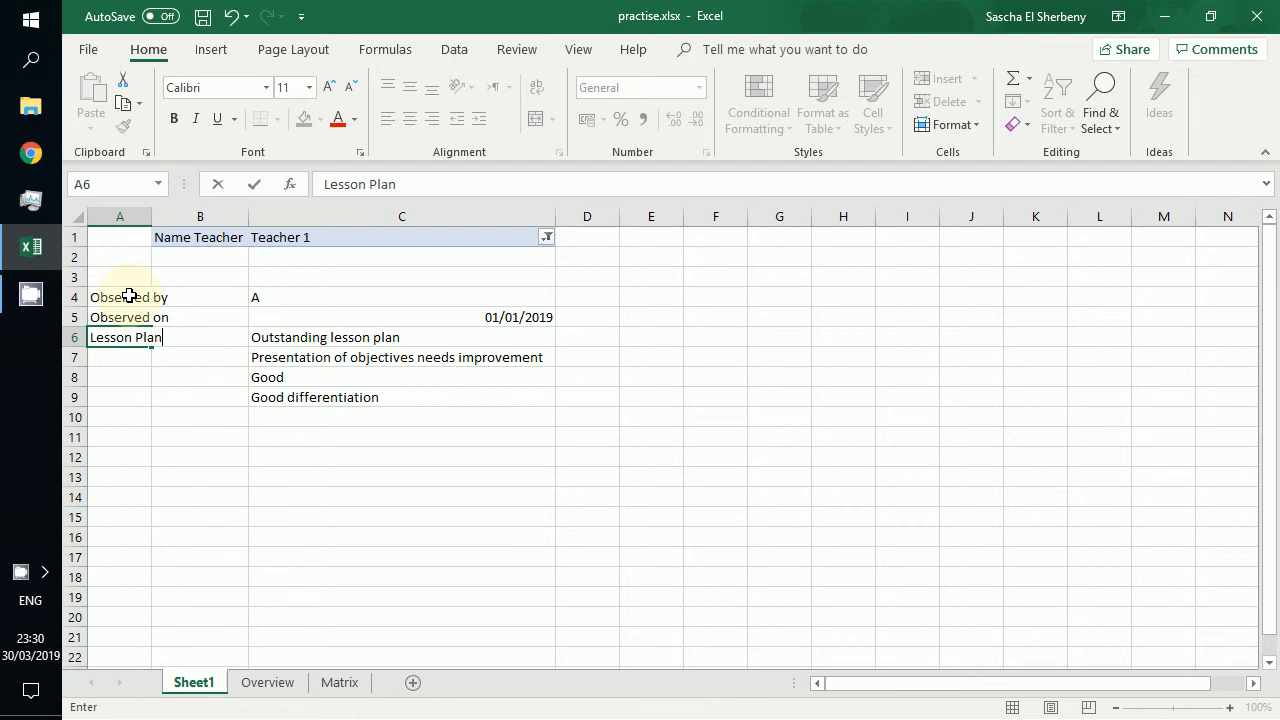
key("Return")
type("Materials")
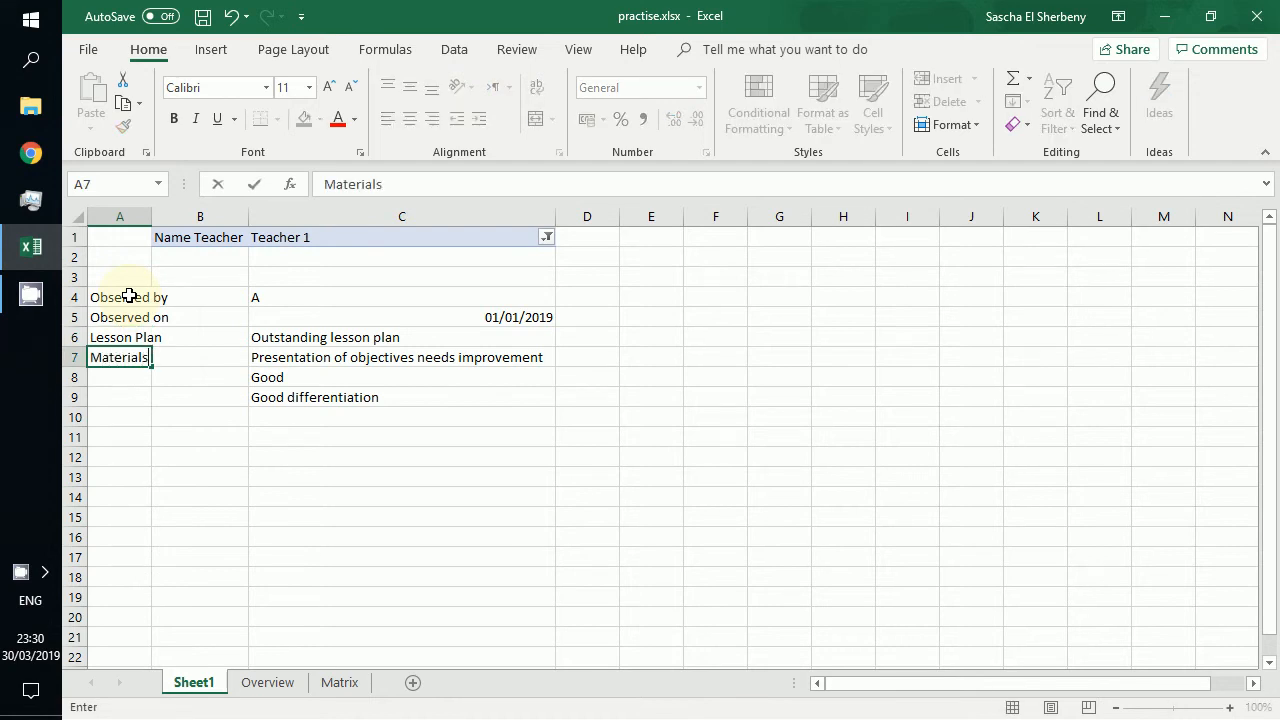
key("Return")
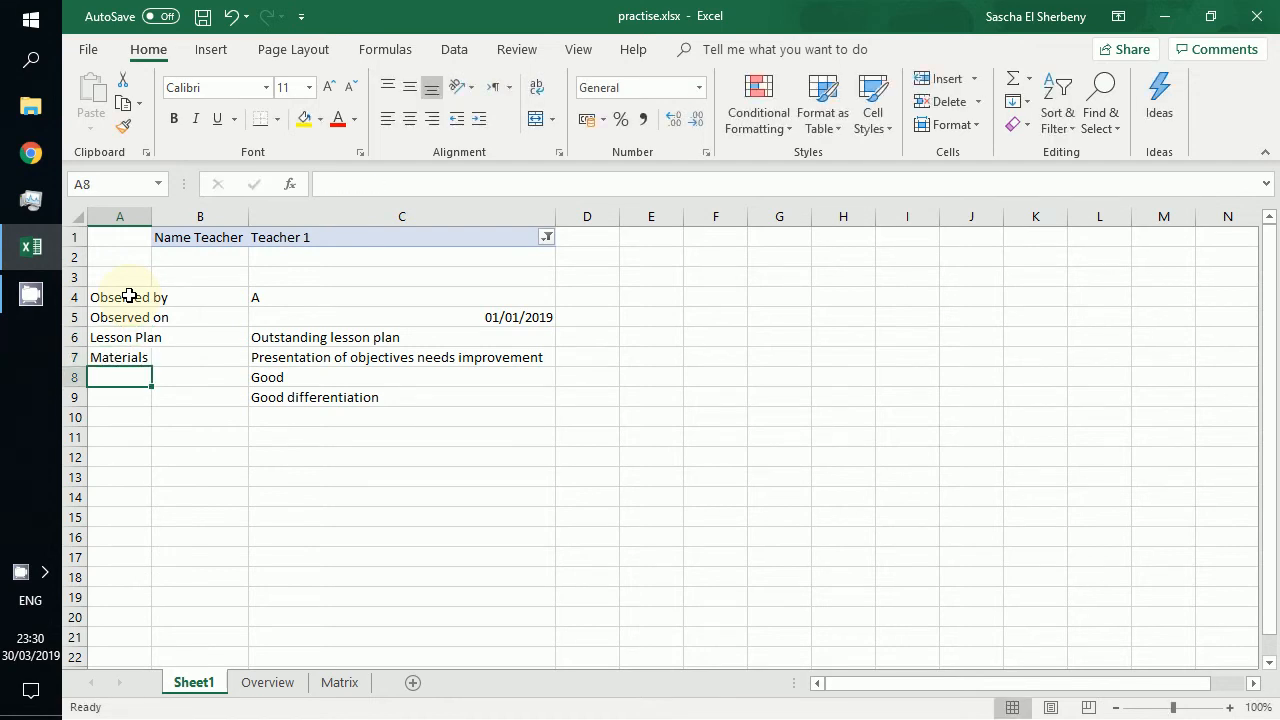
key("Return")
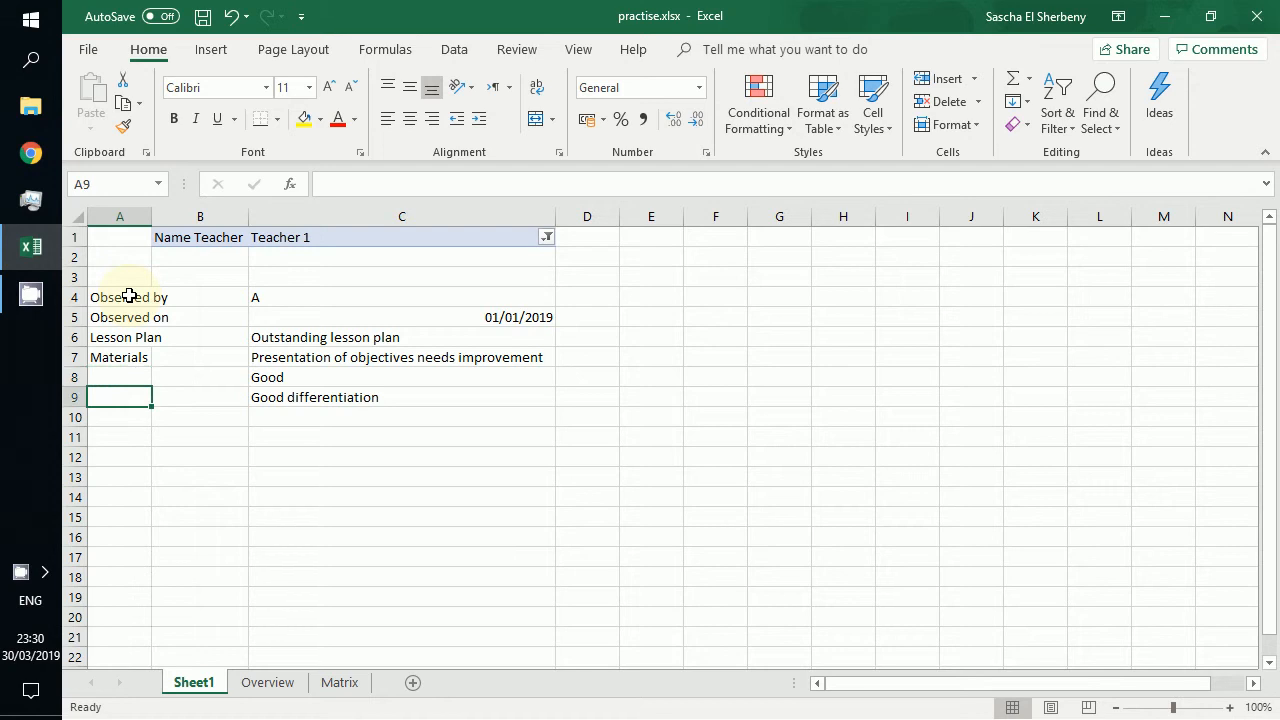
type("Differentiation")
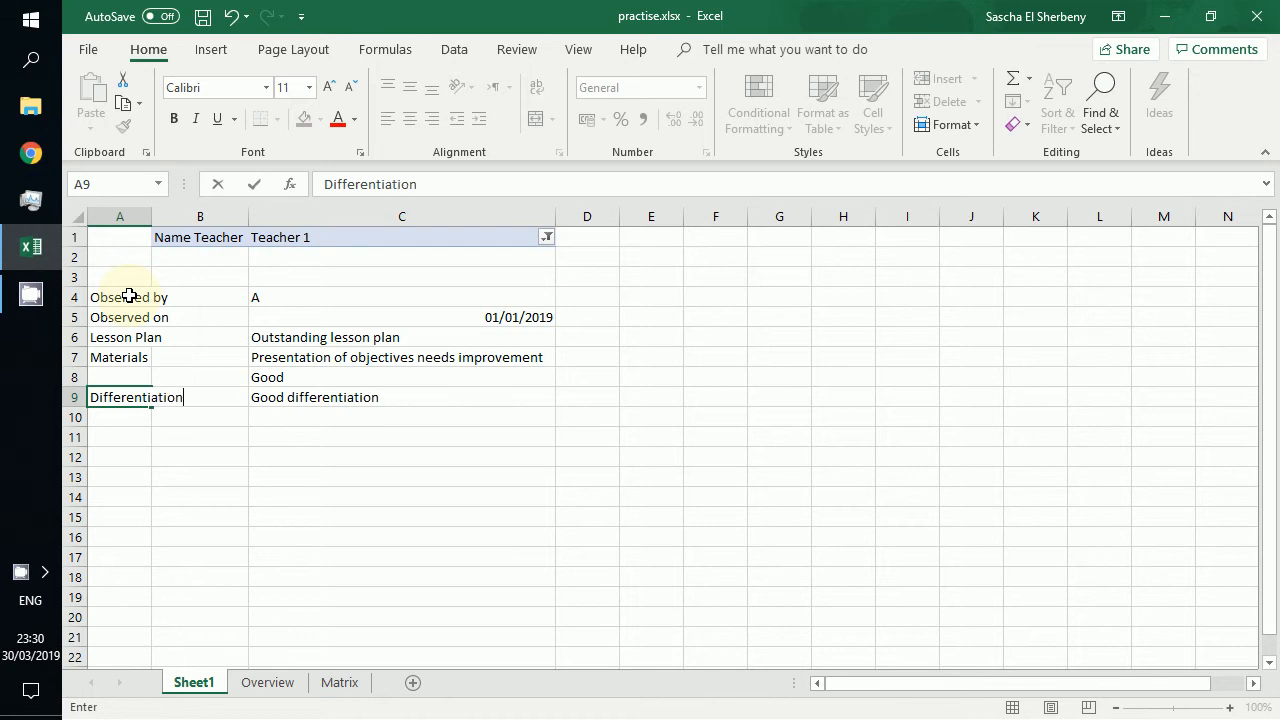
key("Return")
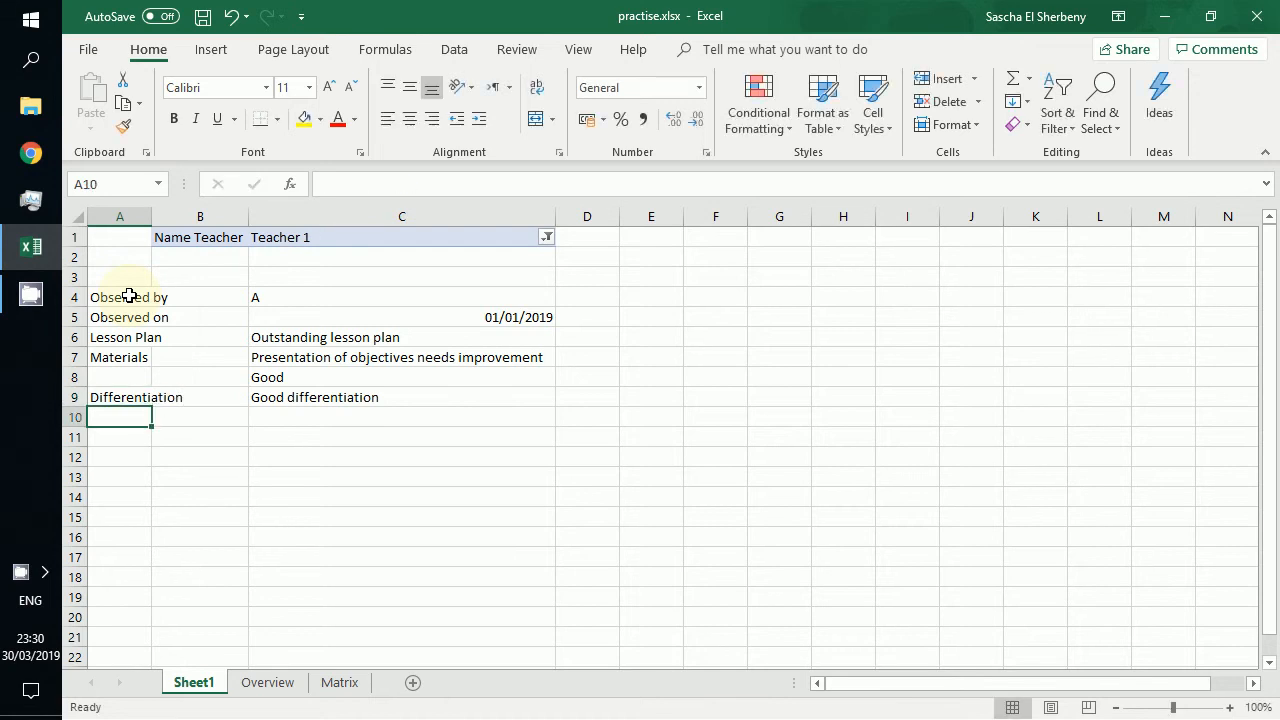
Step: Check the label order on the Overview sheet, move the Materials label down to A8 and enter Objectives in A7 of Sheet1
left_click(280, 688)
left_click(206, 688)
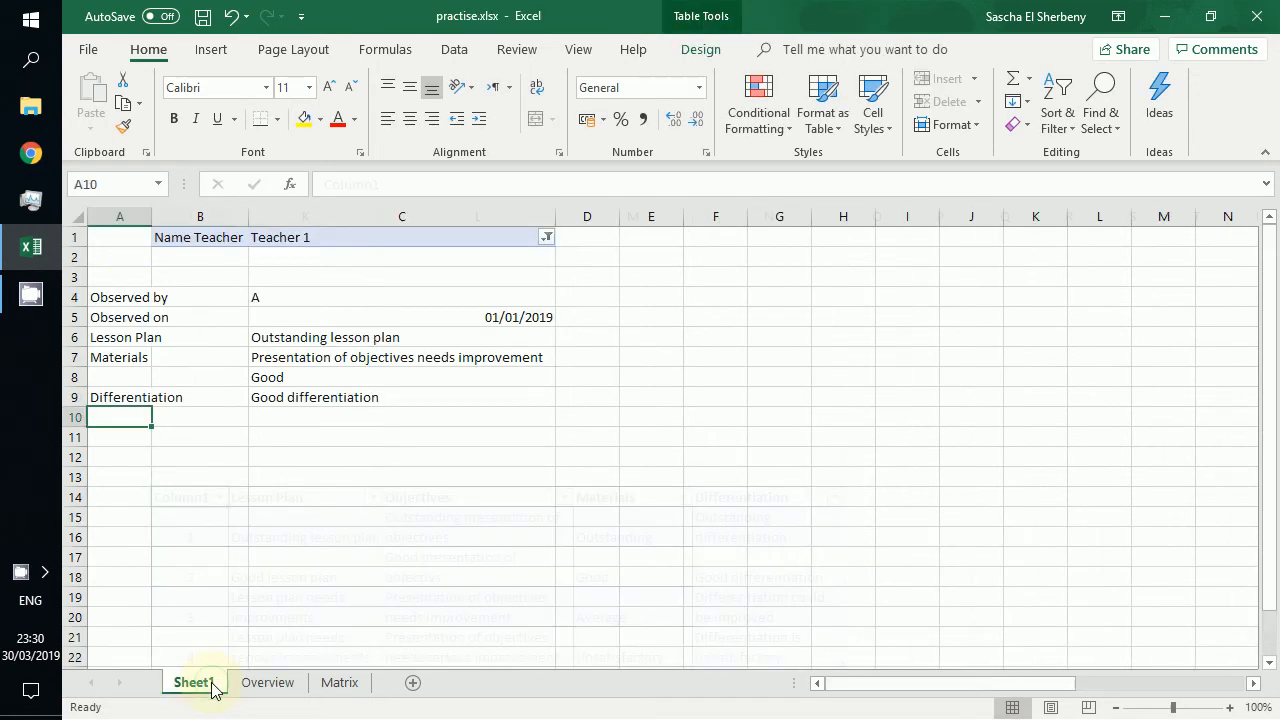
left_click(125, 360)
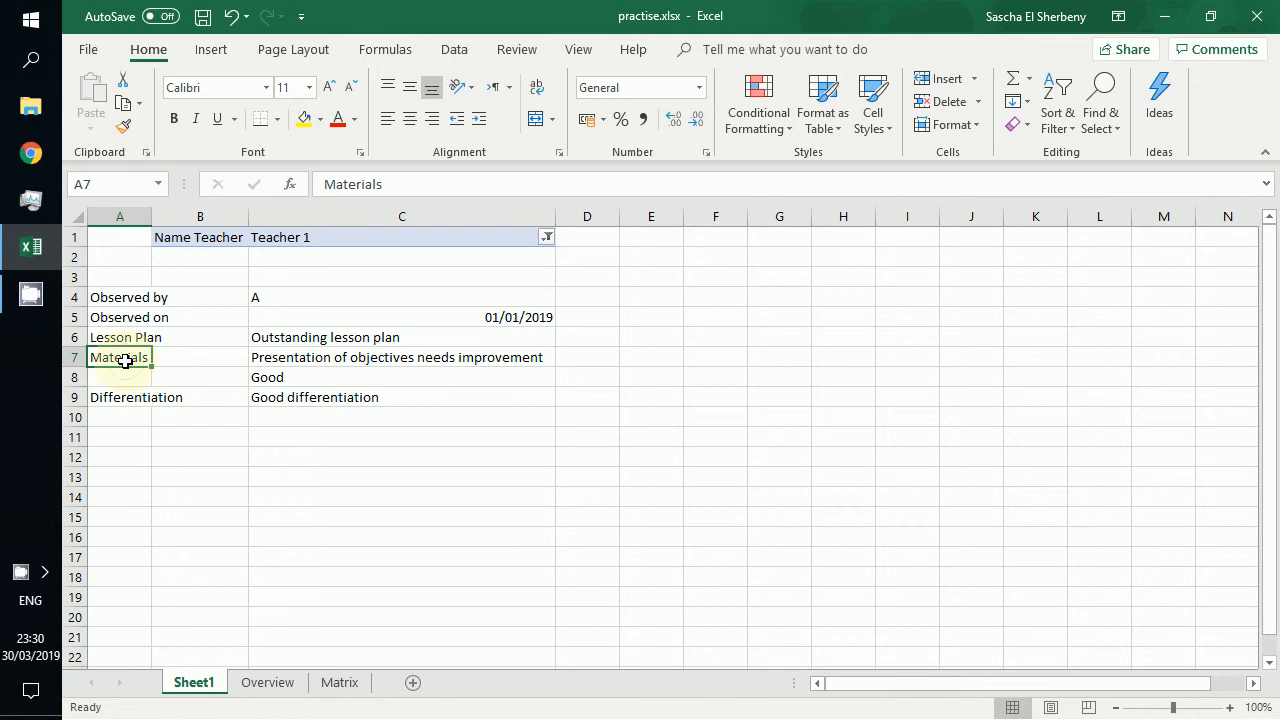
key("ctrl+x")
key("Down")
key("ctrl+v")
key("Up")
type("O")
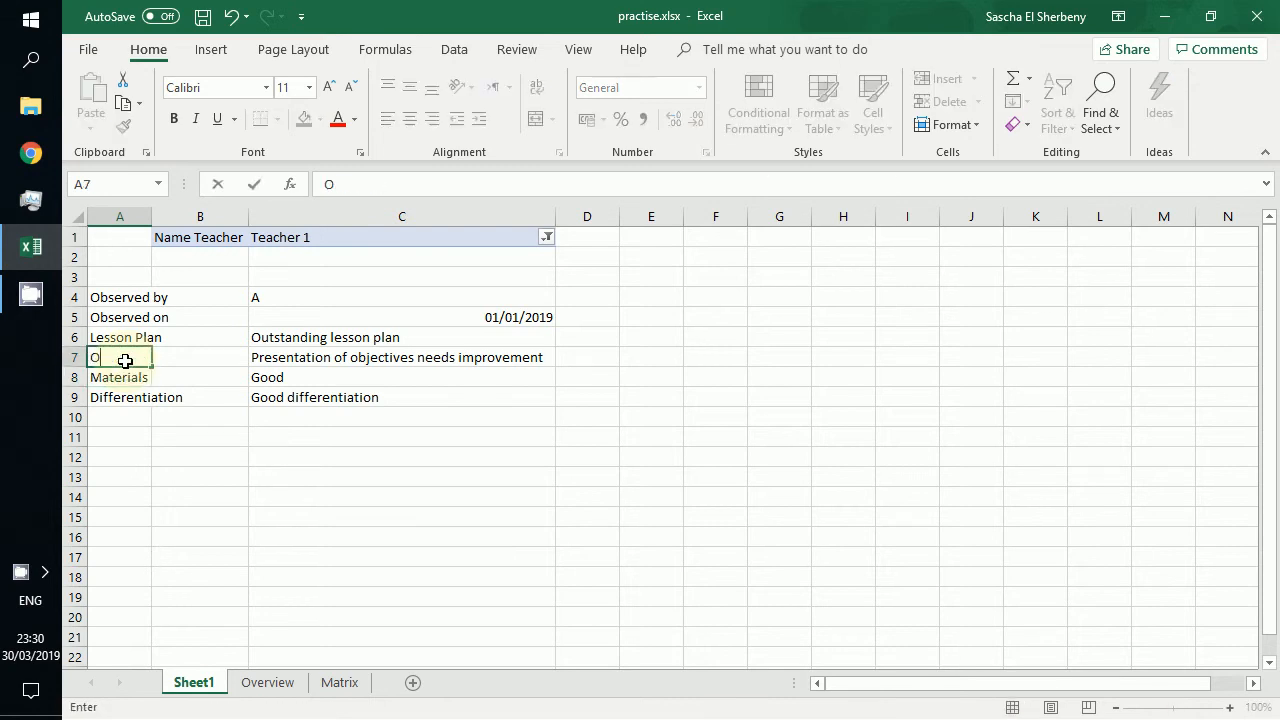
type("bjectives")
key("Return")
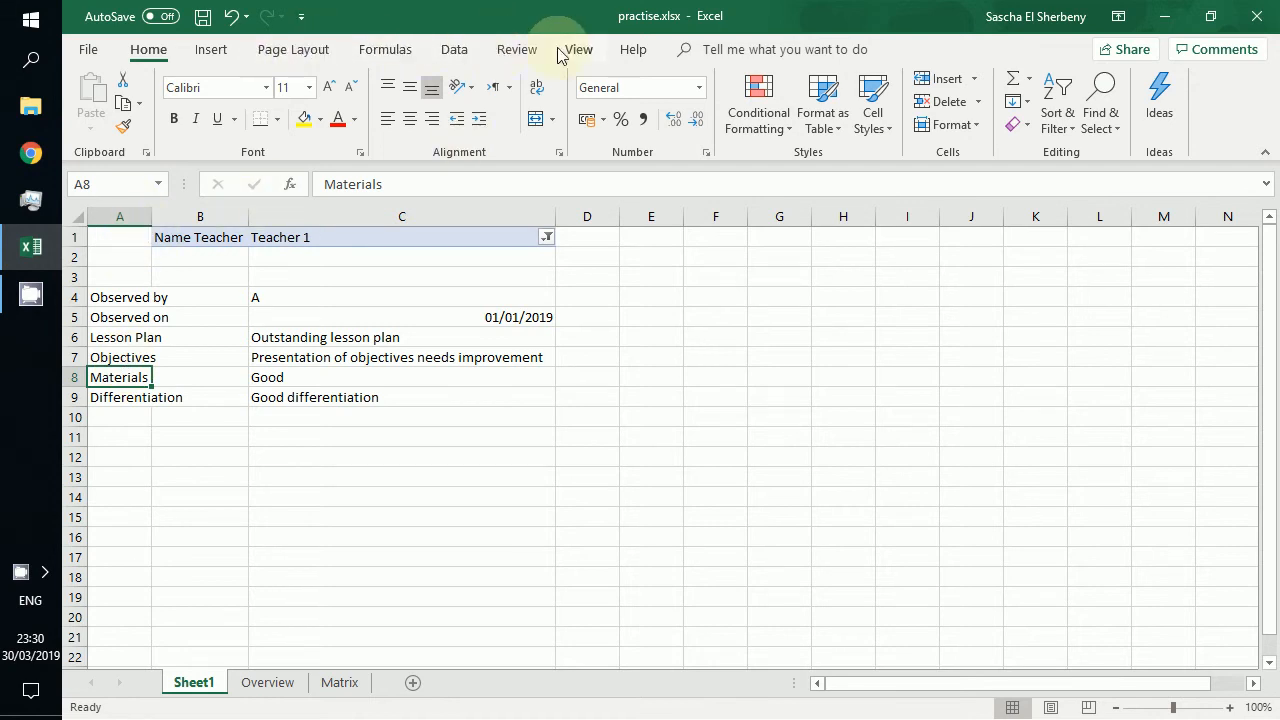
Step: Insert a Name Teacher slicer for the PivotTable and place it beside the report over columns D to G
left_click(385, 312)
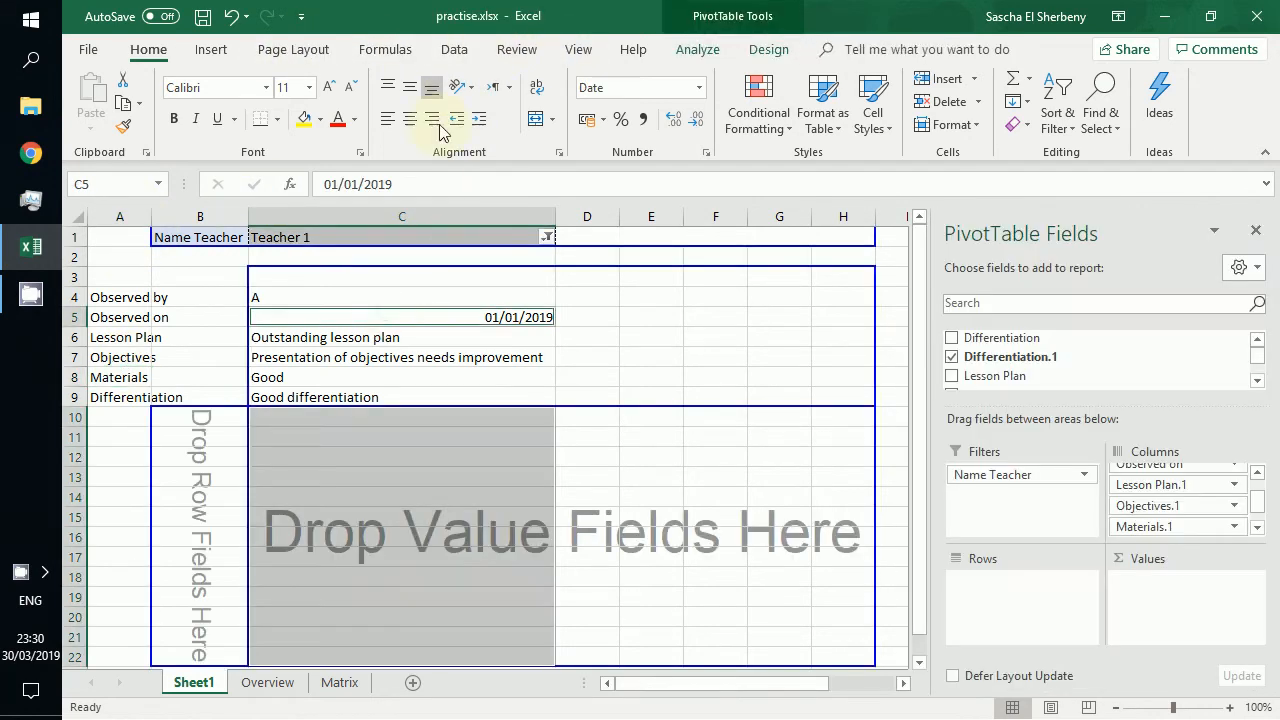
left_click(452, 50)
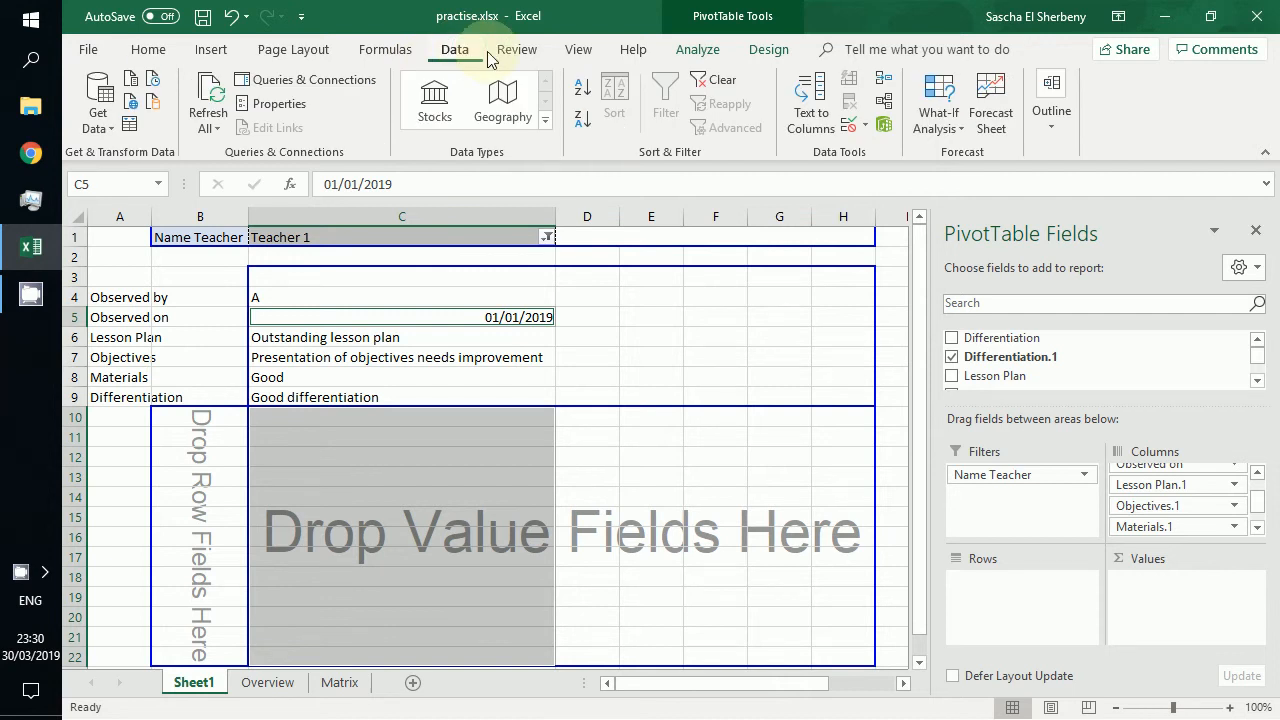
left_click(716, 51)
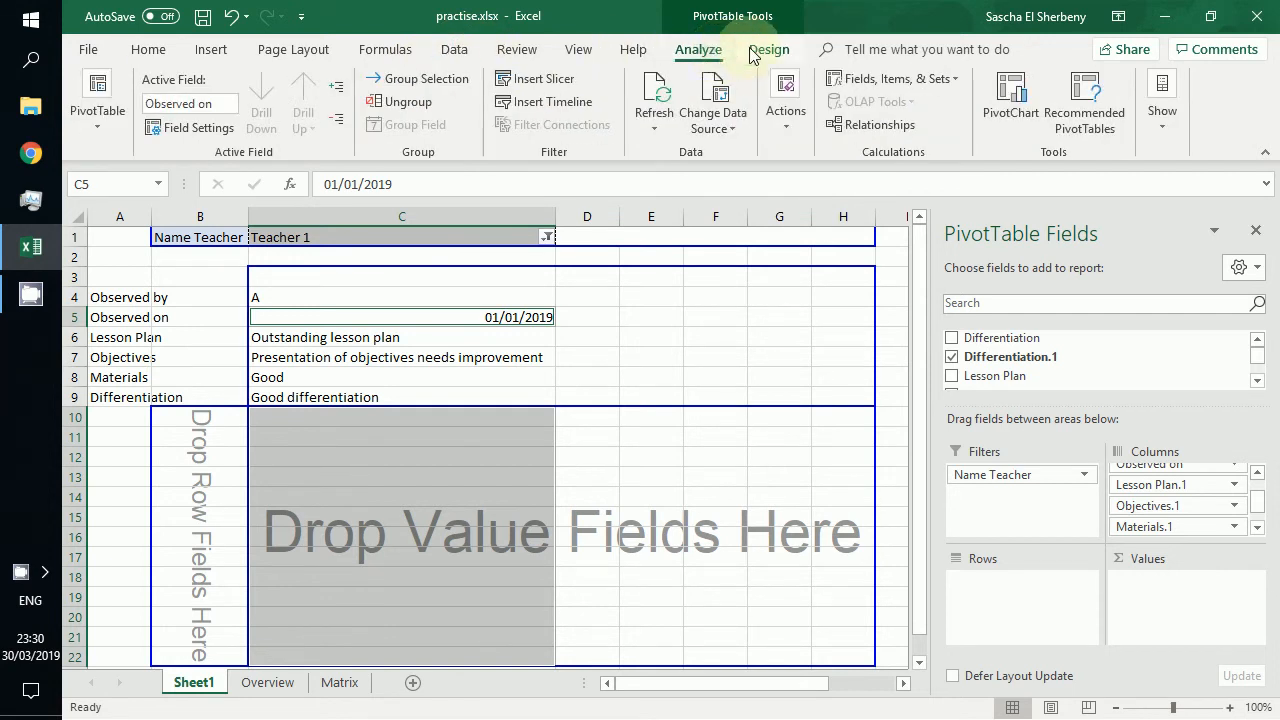
left_click(755, 50)
left_click(719, 51)
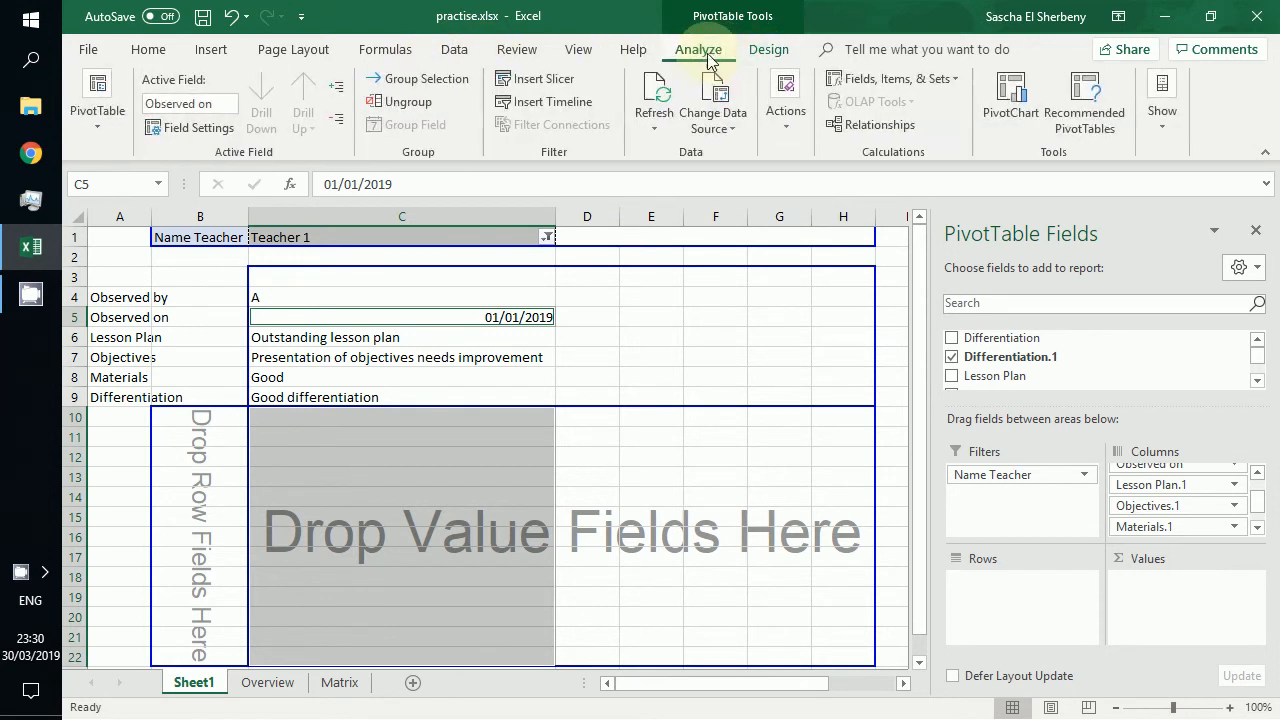
left_click(543, 79)
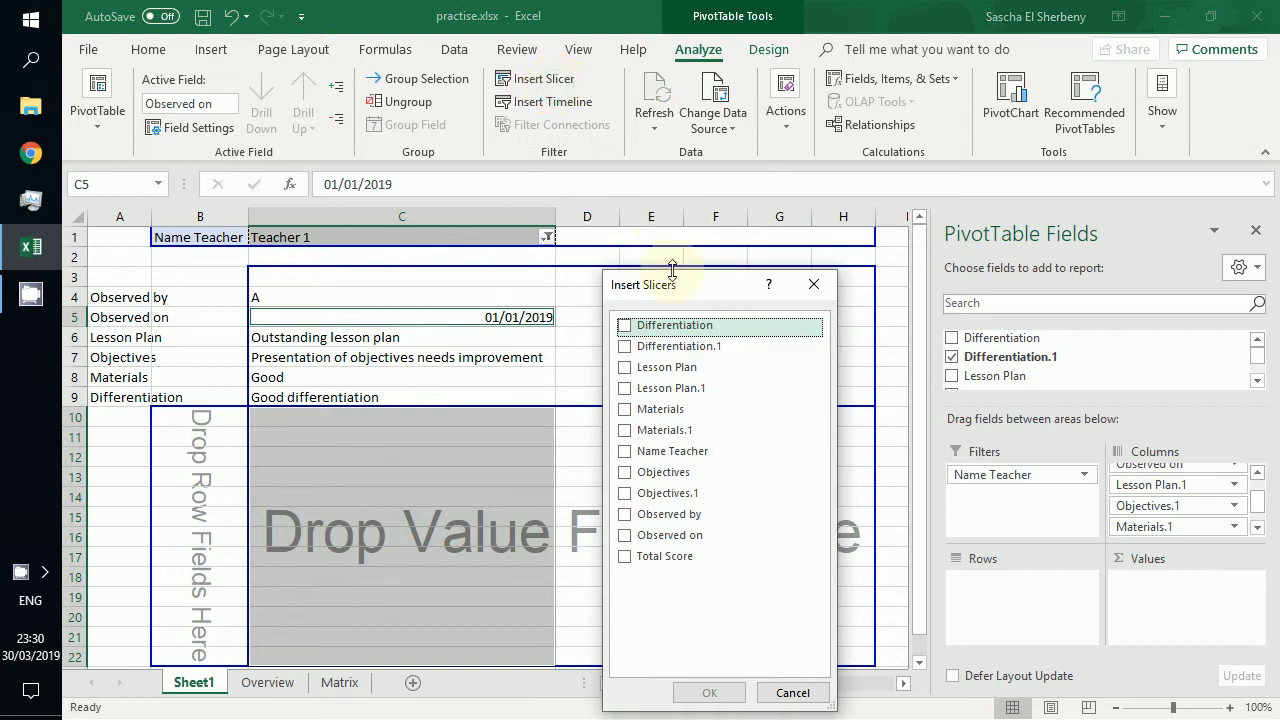
left_click_drag(673, 288, 650, 246)
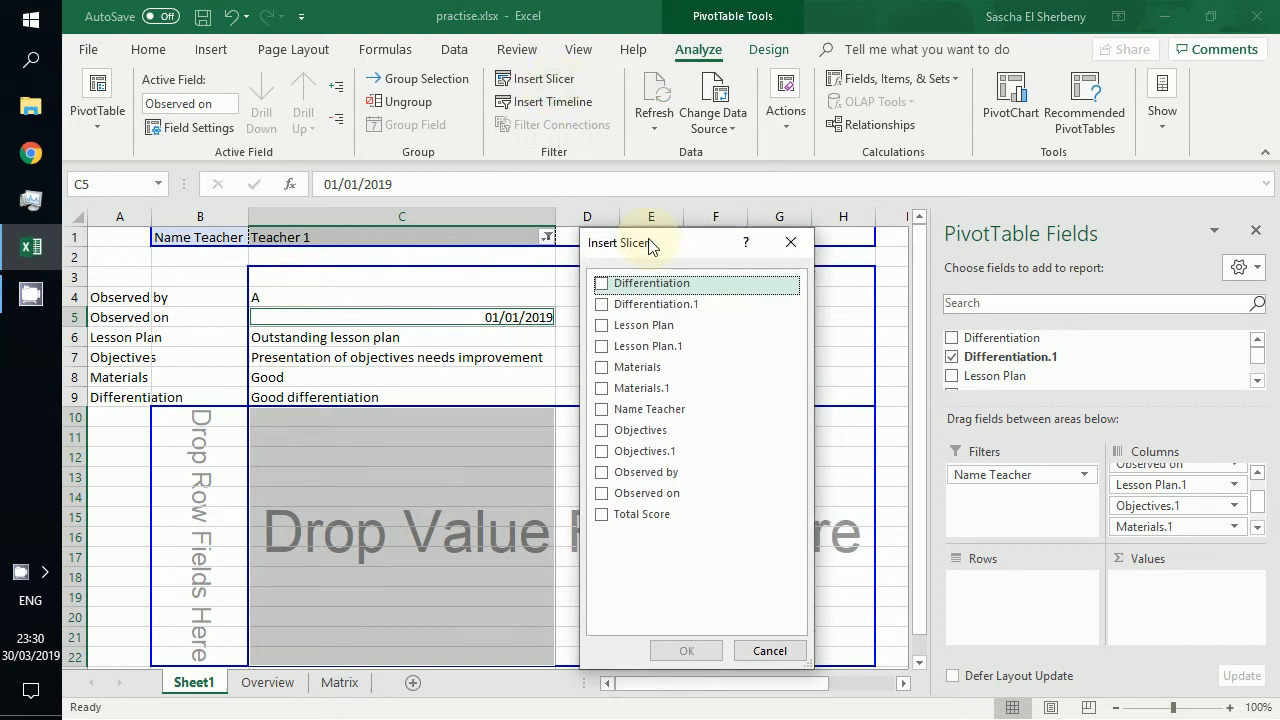
left_click(603, 409)
left_click(688, 650)
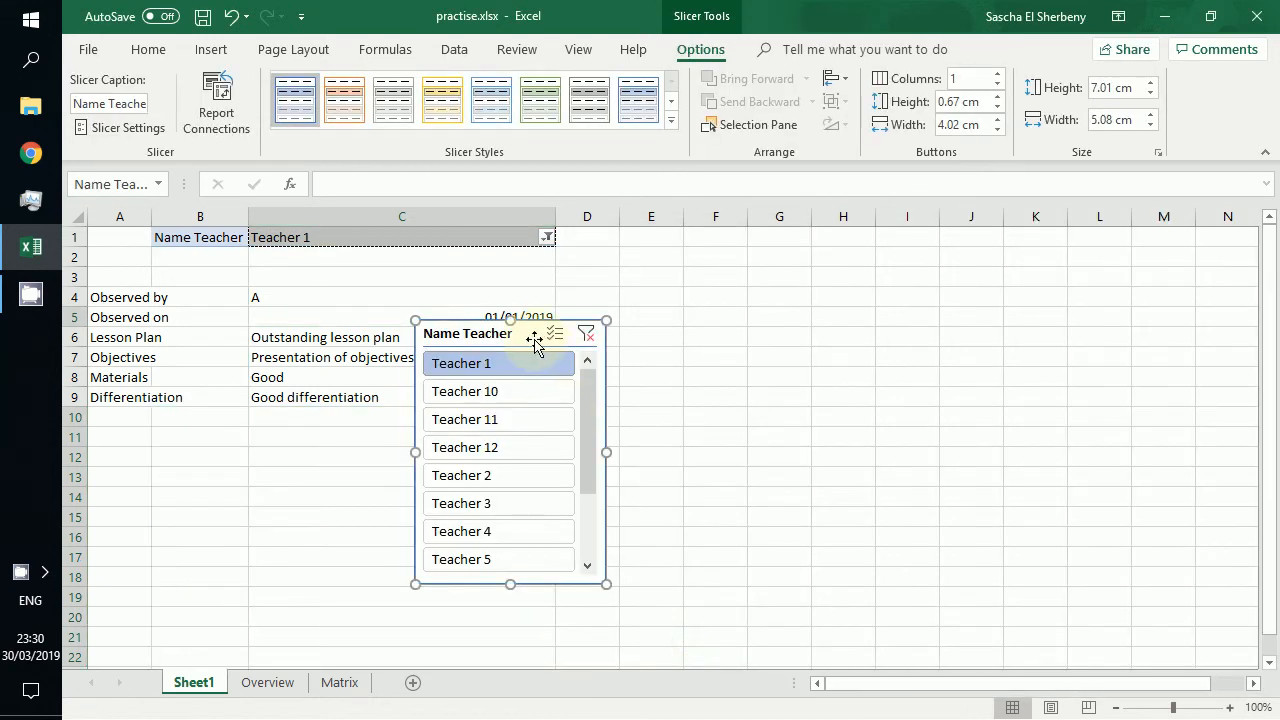
left_click_drag(552, 333, 711, 260)
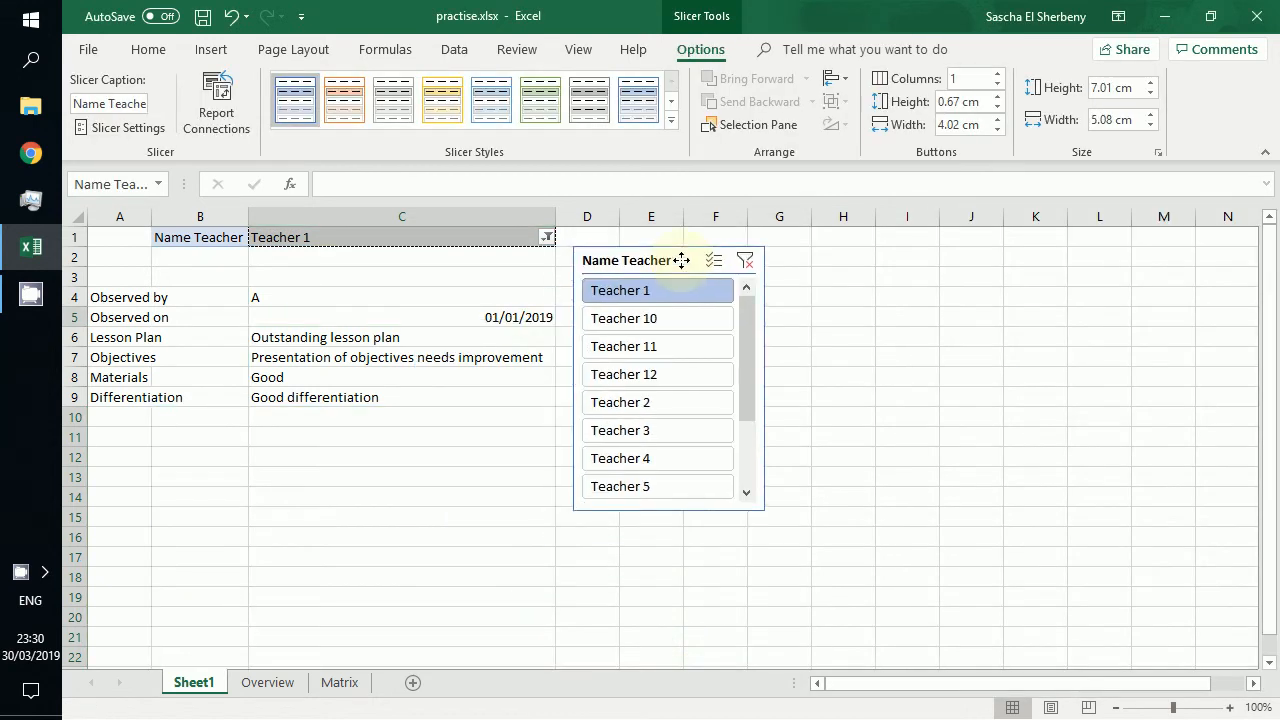
Step: Filter the report to Teacher 6 with the Name Teacher report filter
left_click(547, 240)
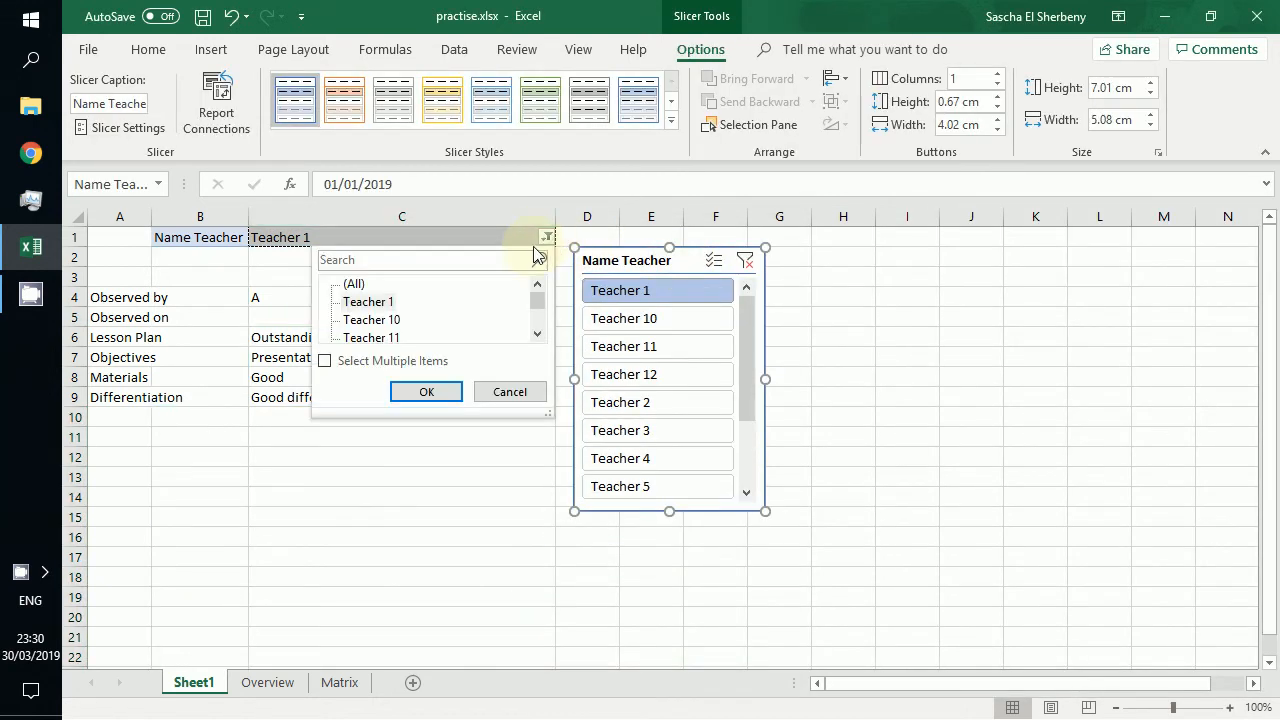
left_click(537, 337)
left_click(537, 335)
left_click(537, 335)
left_click(537, 335)
left_click(537, 335)
left_click(537, 335)
left_click(537, 335)
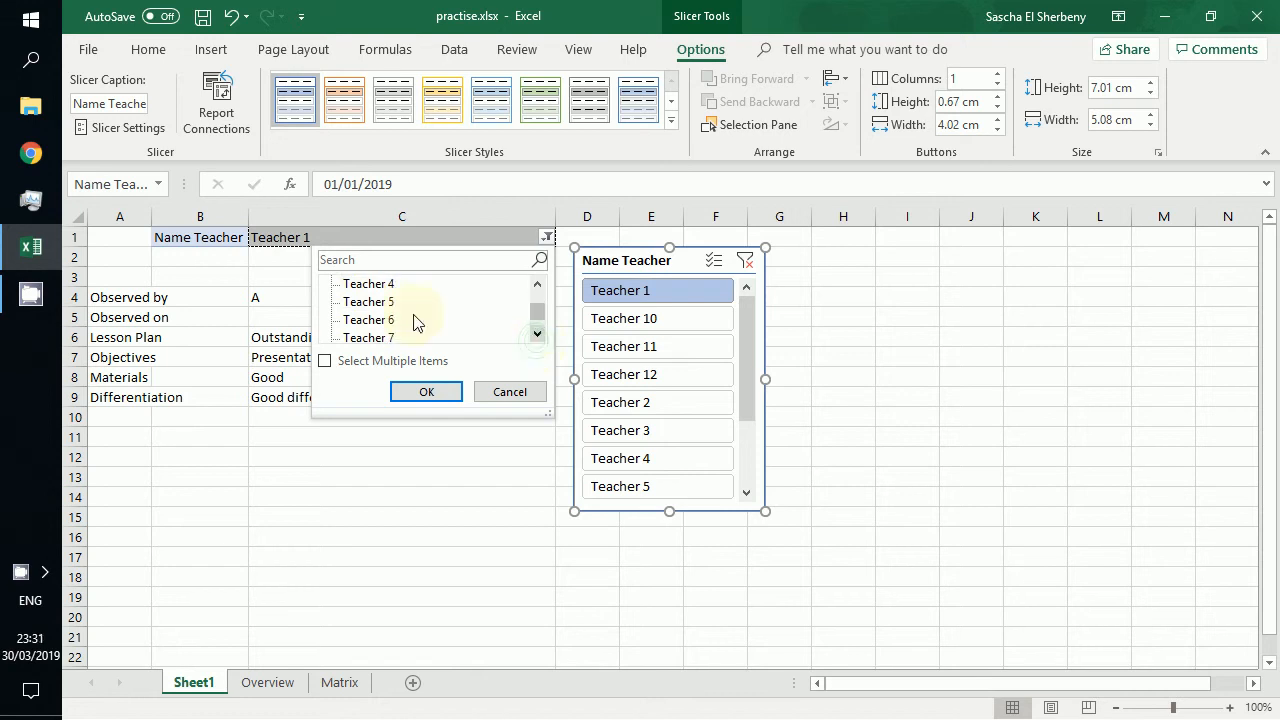
left_click(380, 320)
left_click(429, 393)
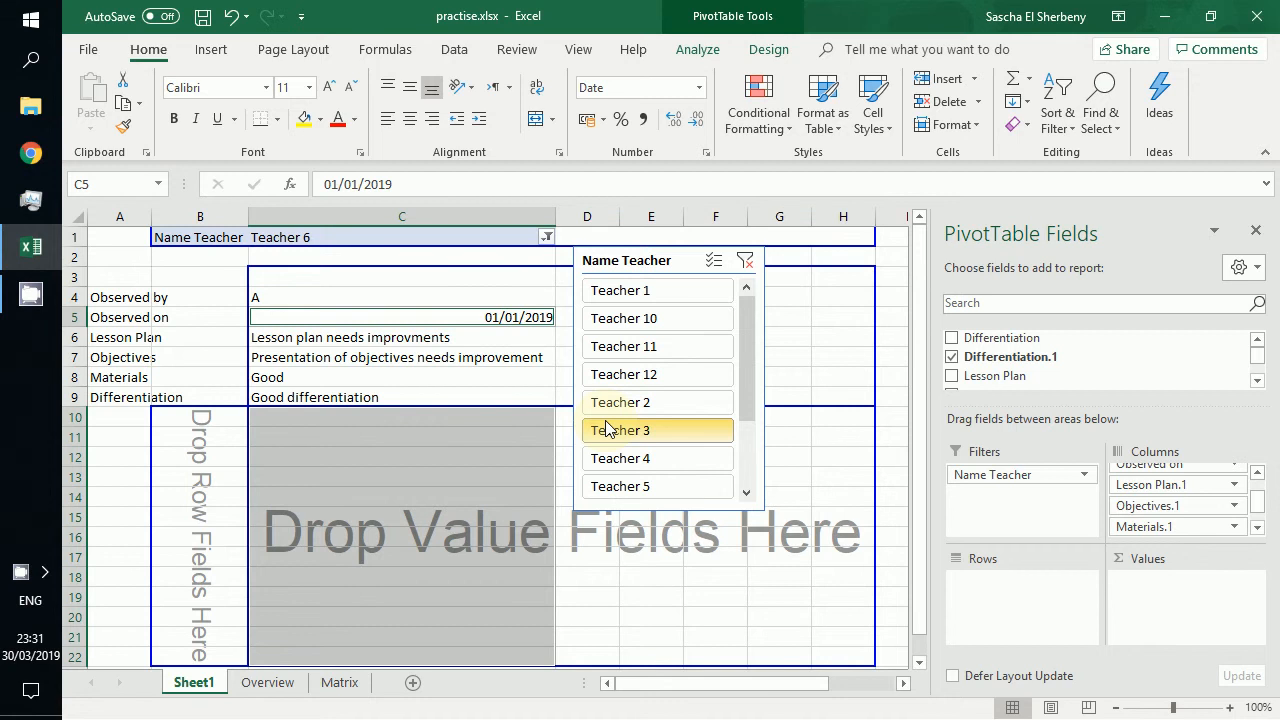
Step: Switch the pivot report through Teacher 5, Teacher 4 and Teacher 6 using the Name Teacher slicer
scroll(752, 385, "down", 1)
scroll(760, 447, "down", 4)
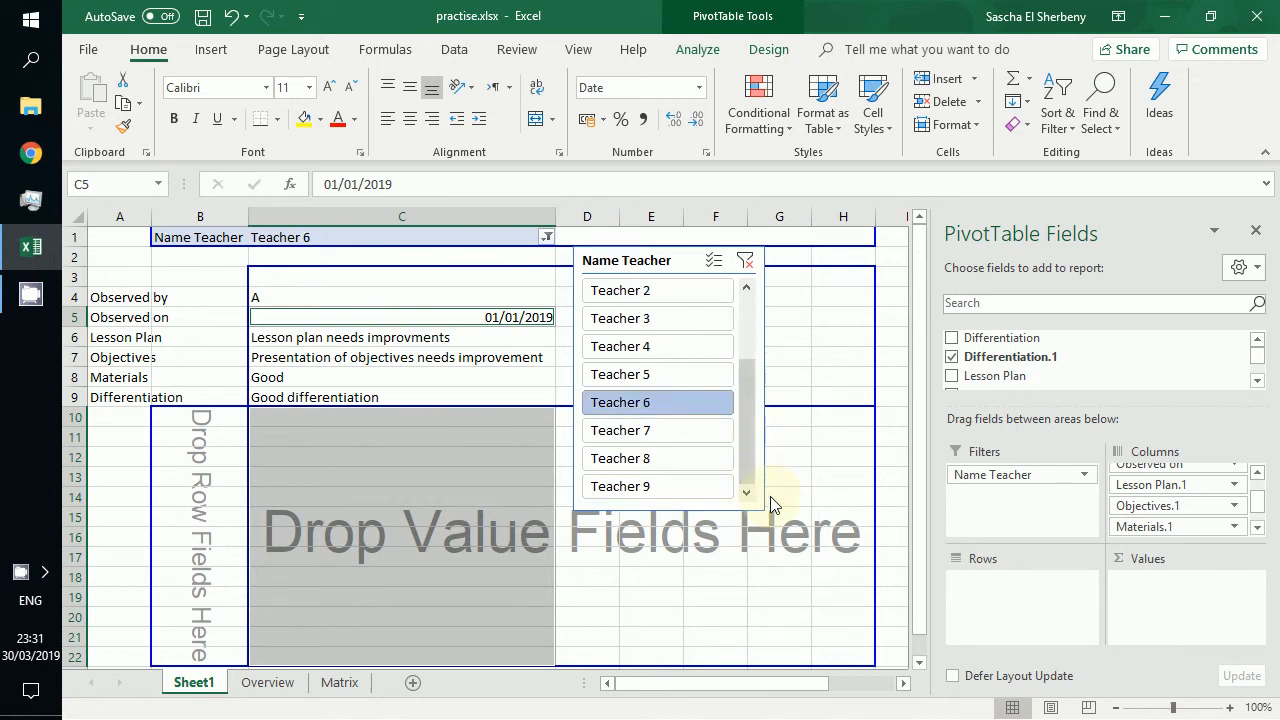
left_click(696, 375)
left_click(682, 346)
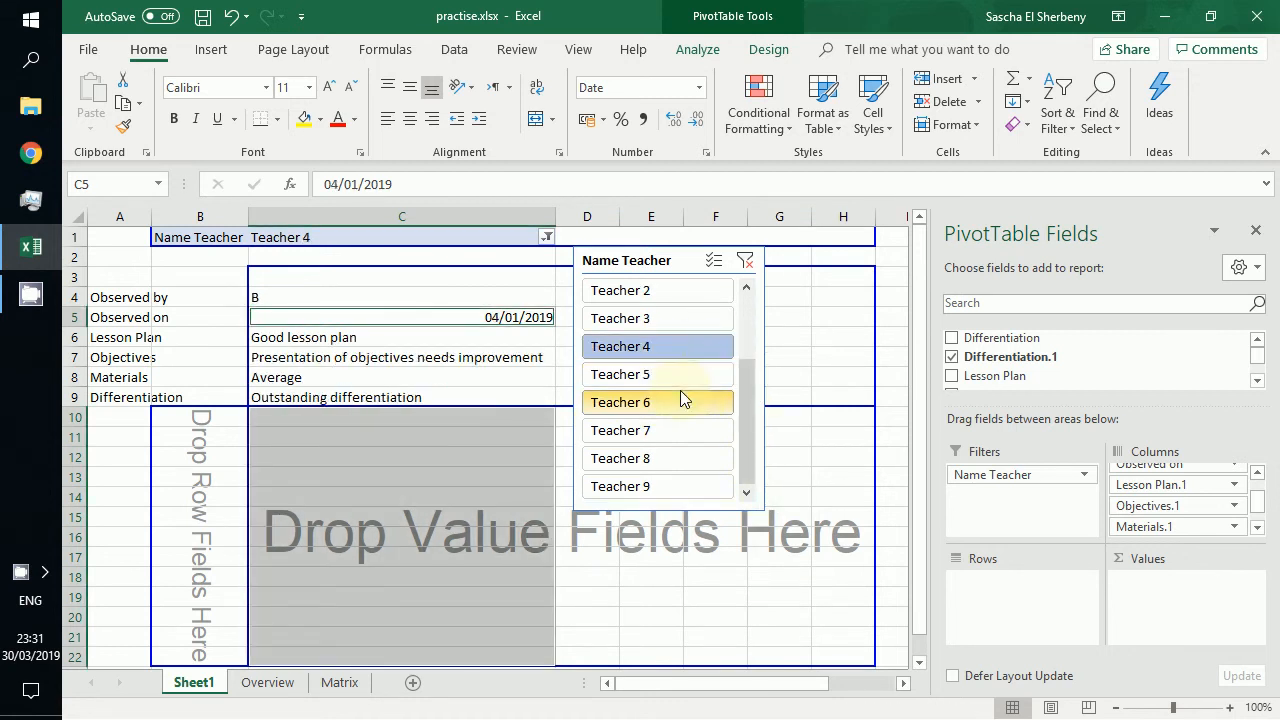
left_click(679, 398)
Step: Filter the pivot report to Teacher 5 using the report filter in C1
left_click(546, 237)
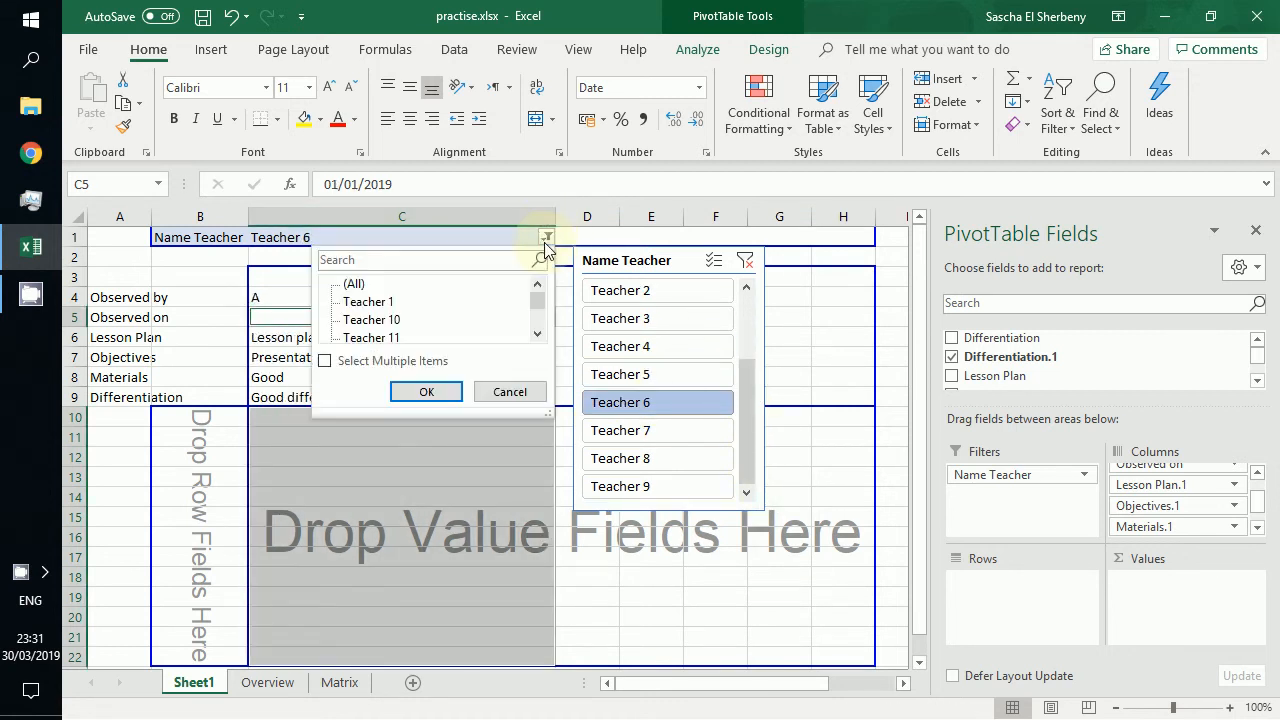
left_click(538, 333)
left_click(538, 334)
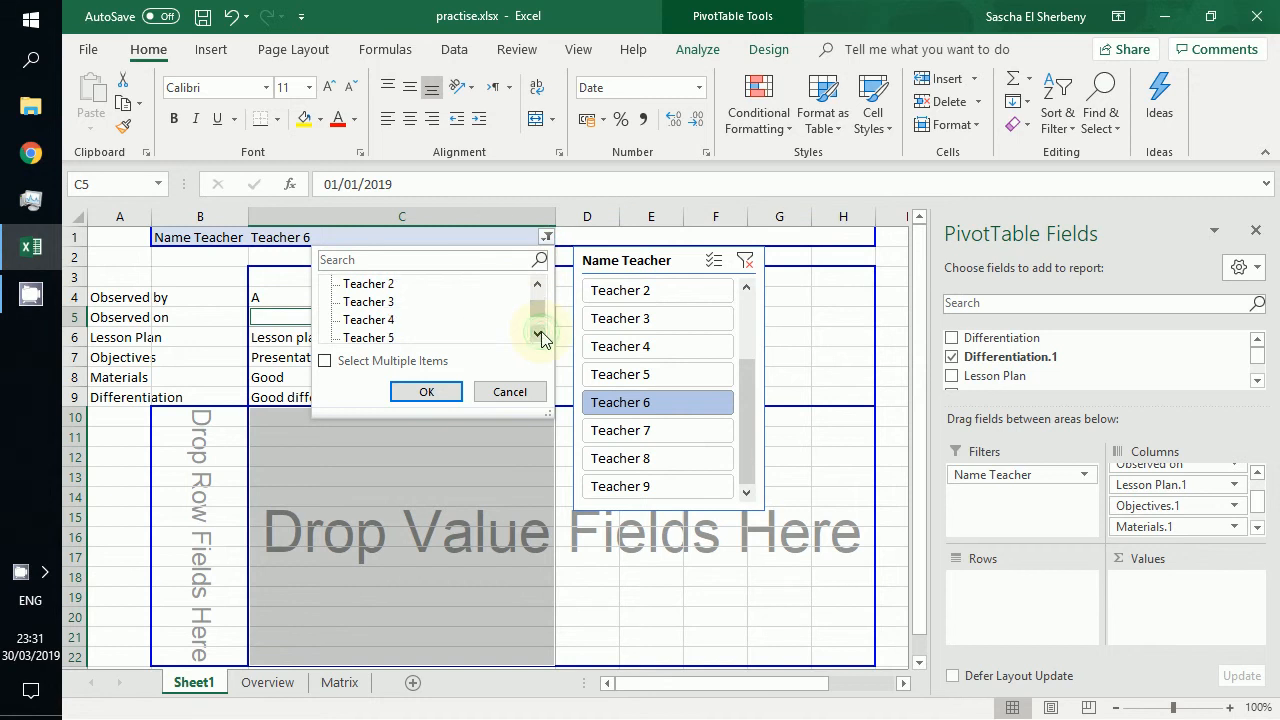
left_click(372, 337)
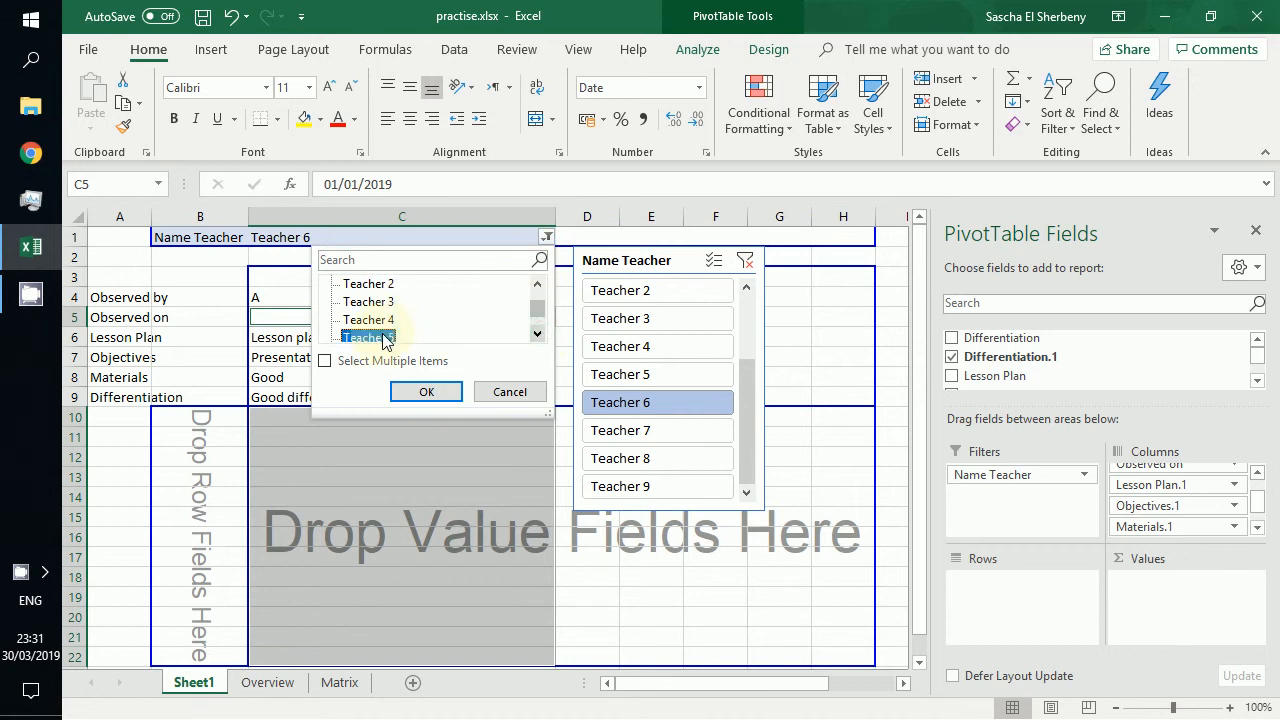
left_click(426, 392)
Step: Change the report filter in C1 to Teacher 4
left_click(546, 238)
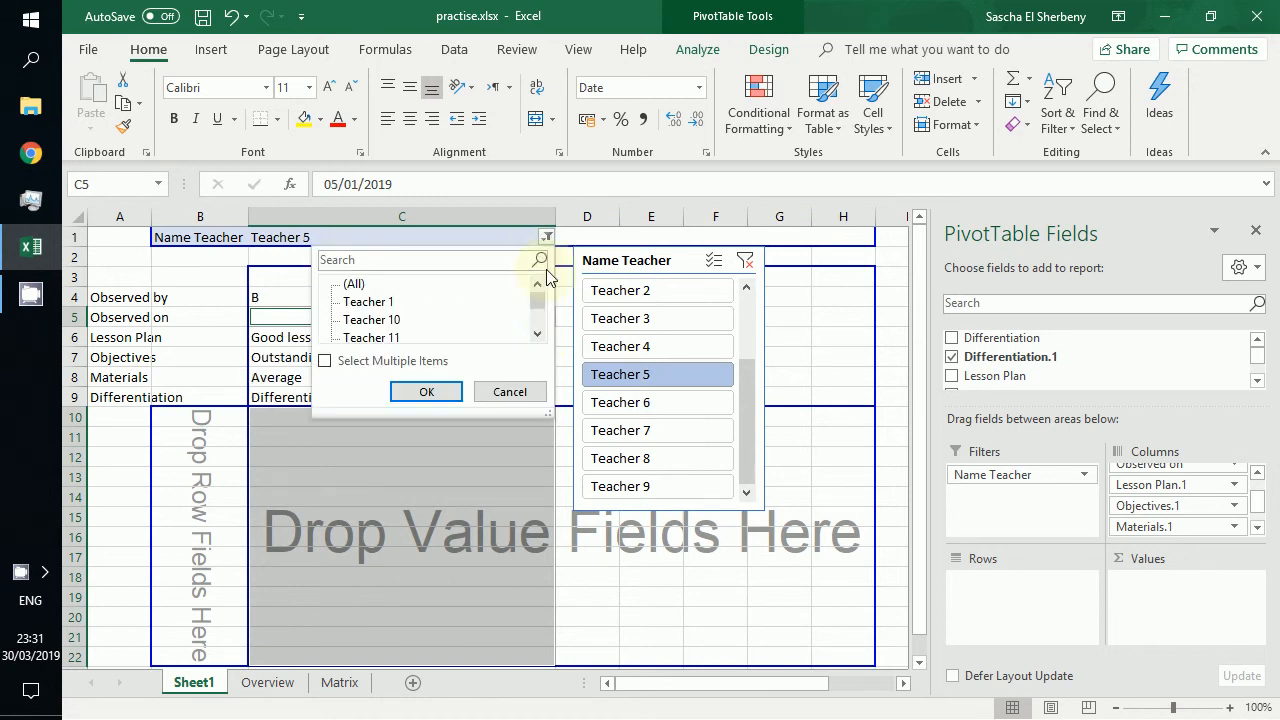
left_click(538, 332)
left_click(368, 337)
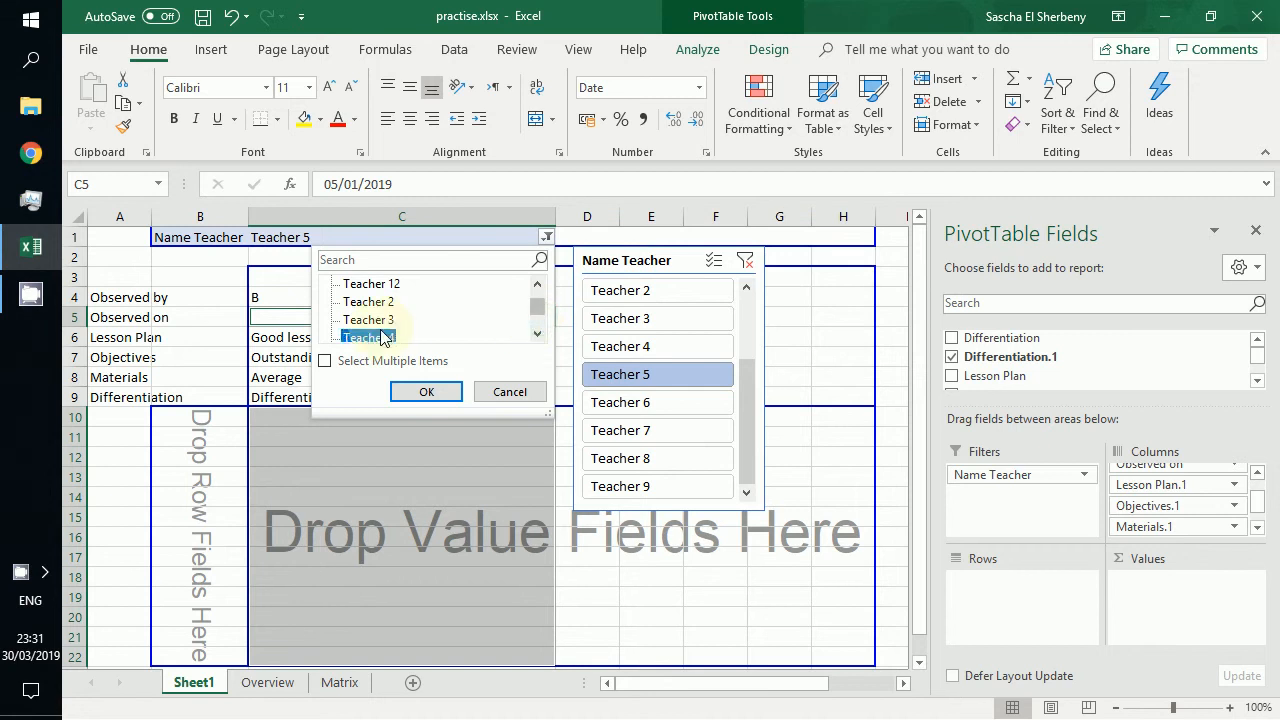
left_click(426, 392)
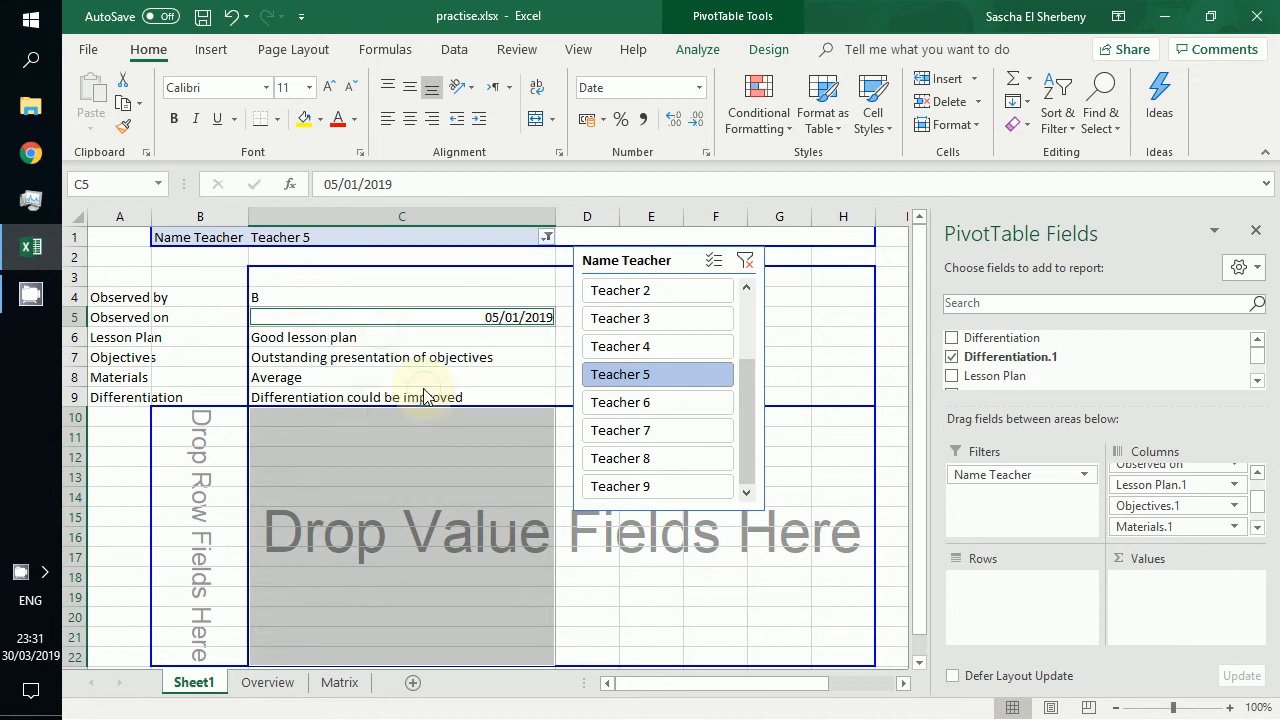
Step: Set the report filter in C1 to Teacher 6
left_click(546, 237)
left_click(540, 322)
left_click(540, 322)
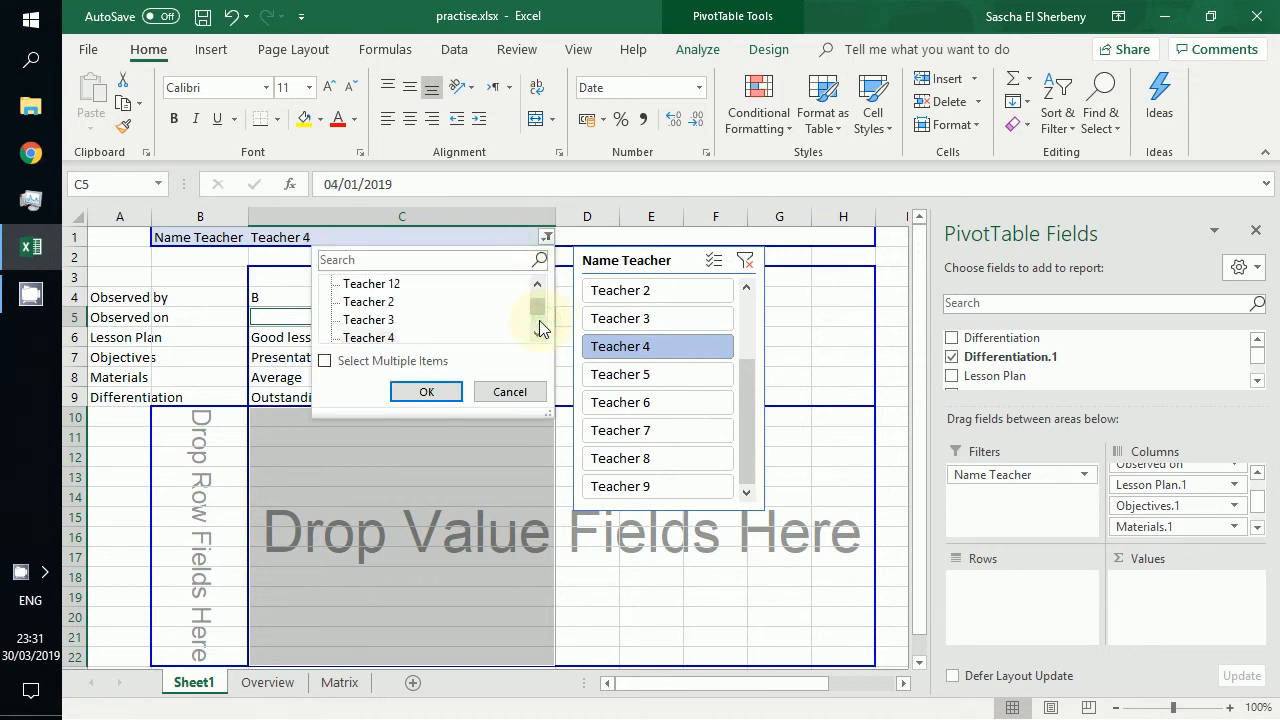
left_click(378, 337)
left_click(437, 400)
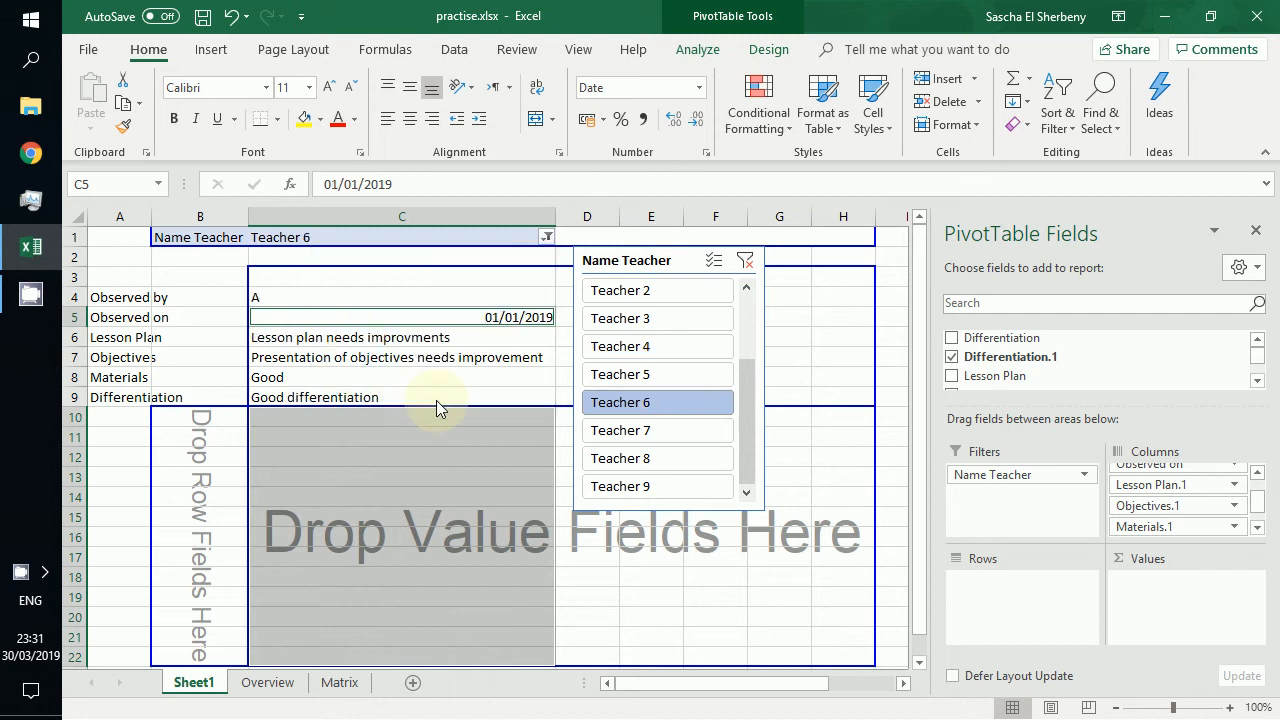
Step: Filter to Teacher 4 with the slicer, then align it with row 1 and lengthen it to fit all twelve teachers
left_click(651, 350)
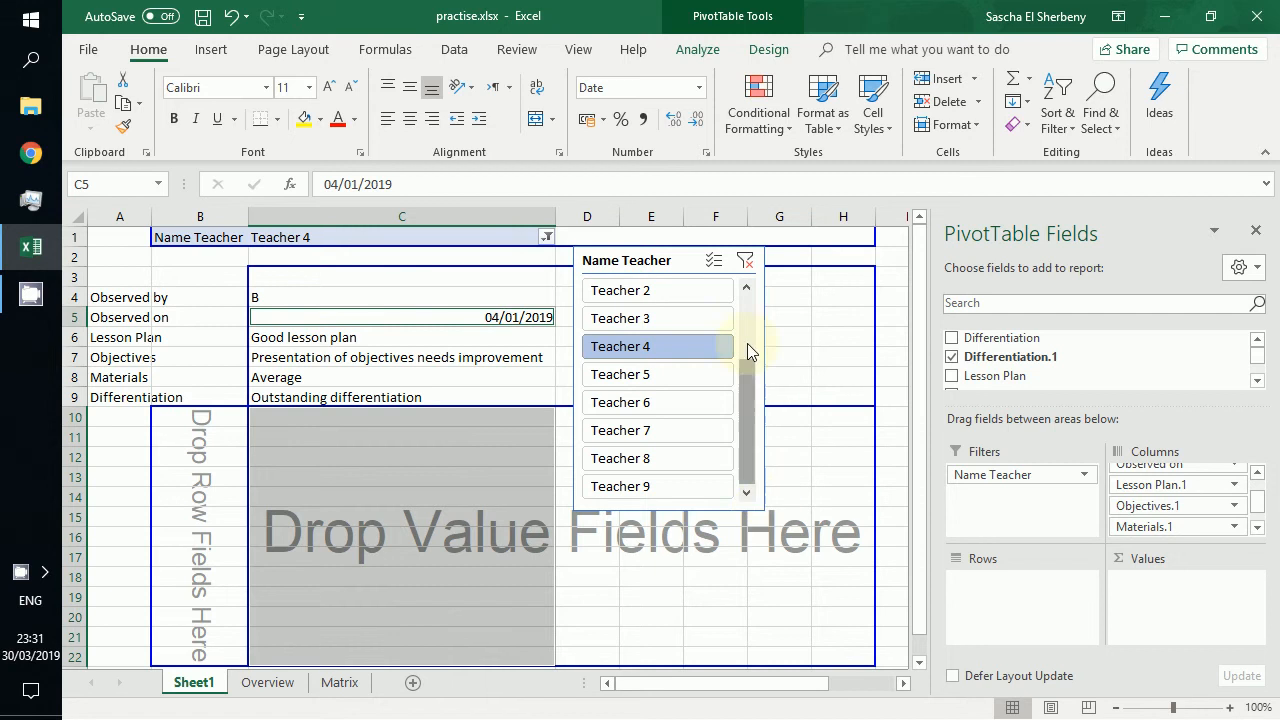
left_click_drag(665, 258, 660, 245)
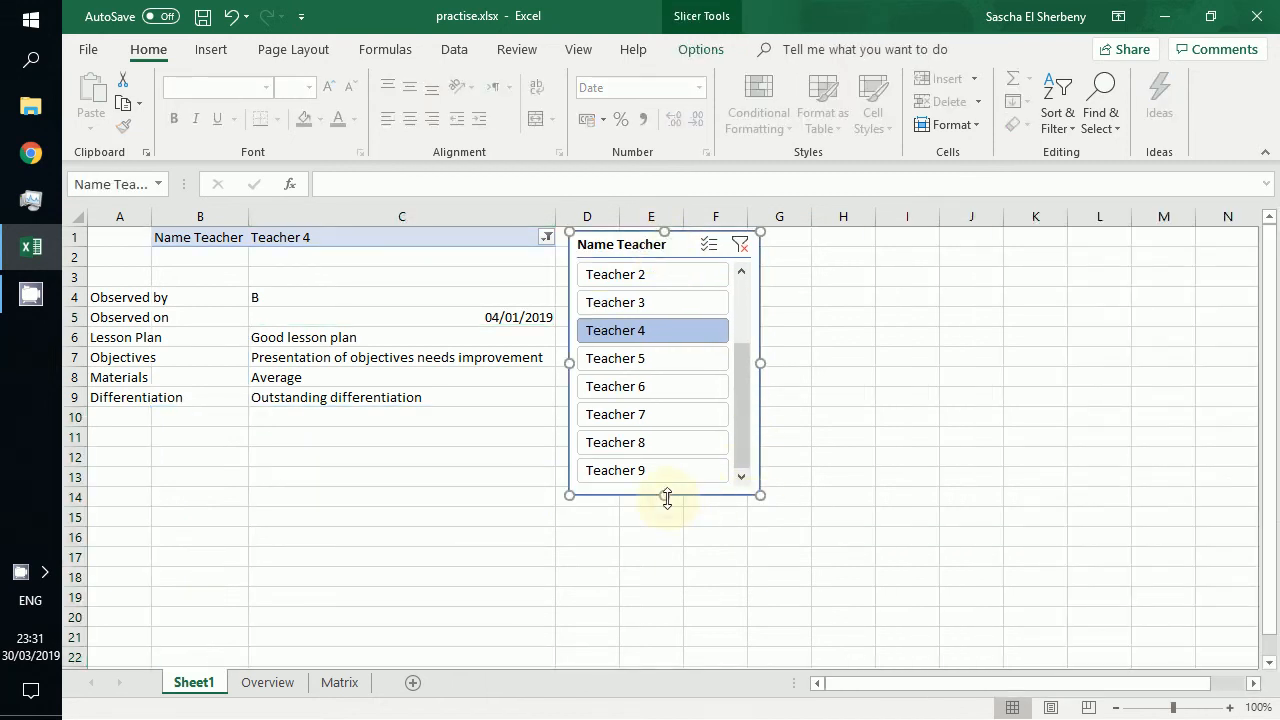
left_click_drag(667, 498, 683, 600)
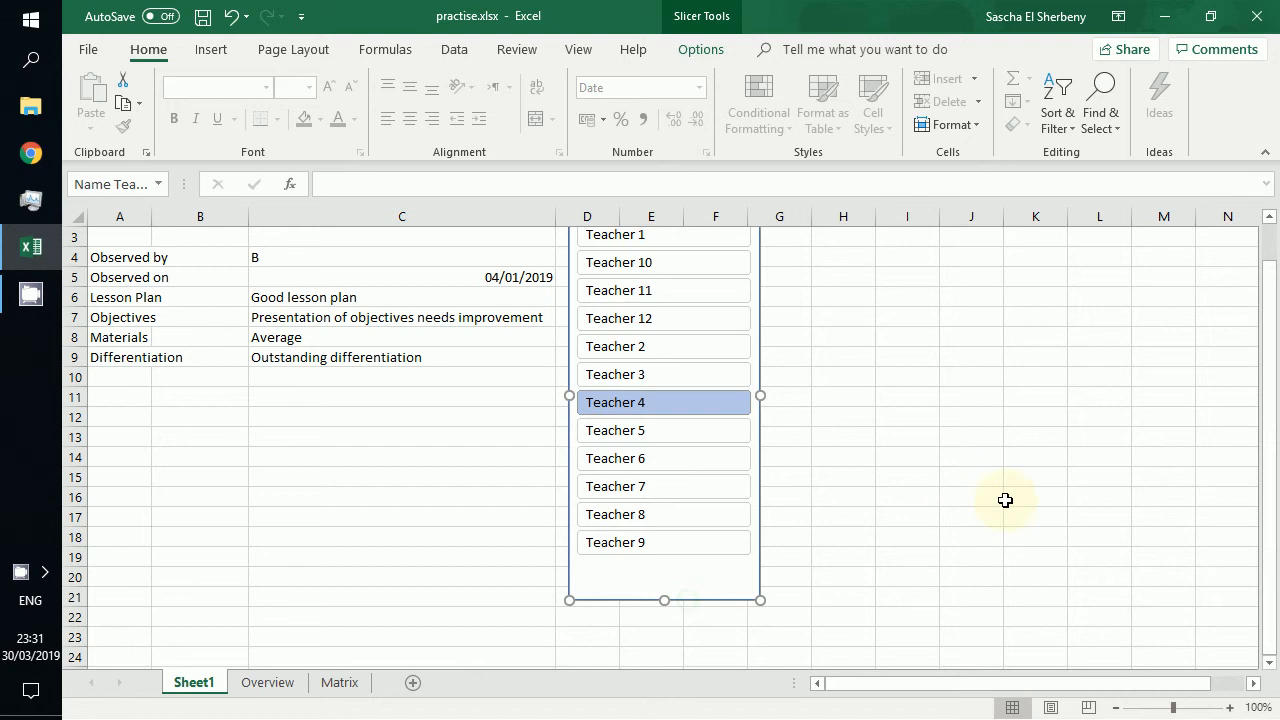
left_click_drag(1276, 355, 1268, 330)
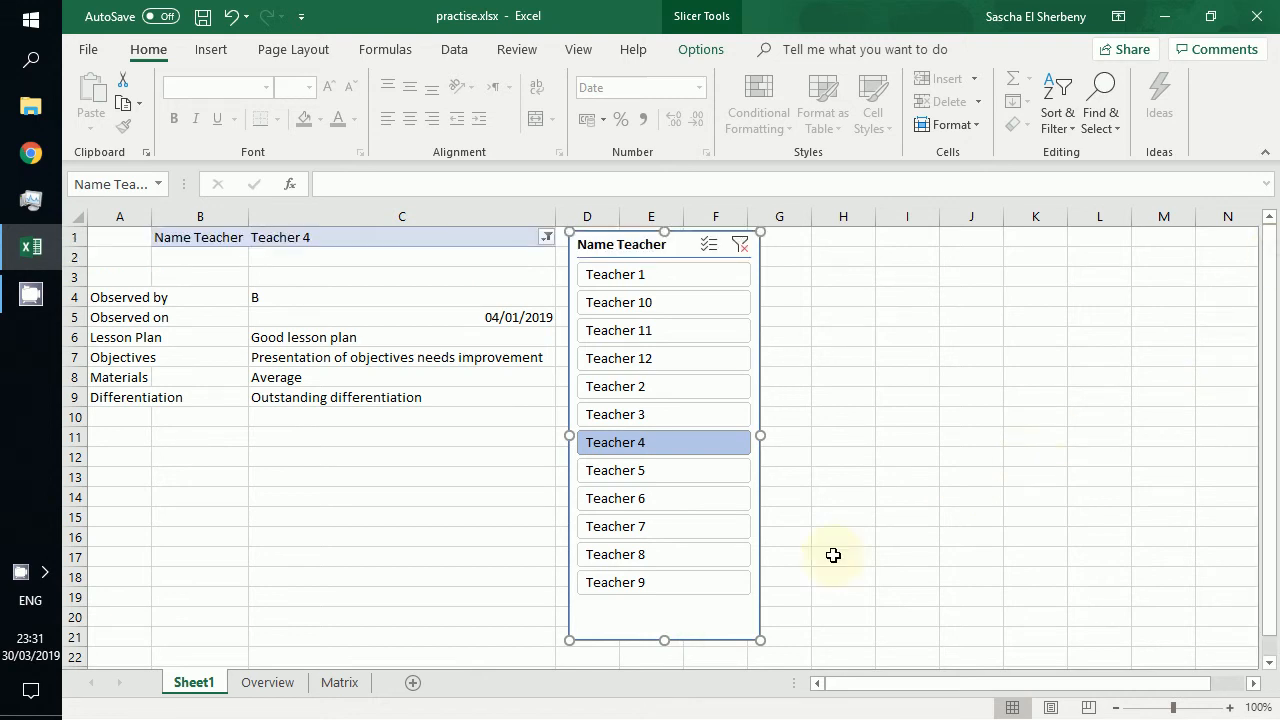
Step: Rename the report filter label in B1 to "Name of Teacher" and fit column B to the text
left_click(310, 439)
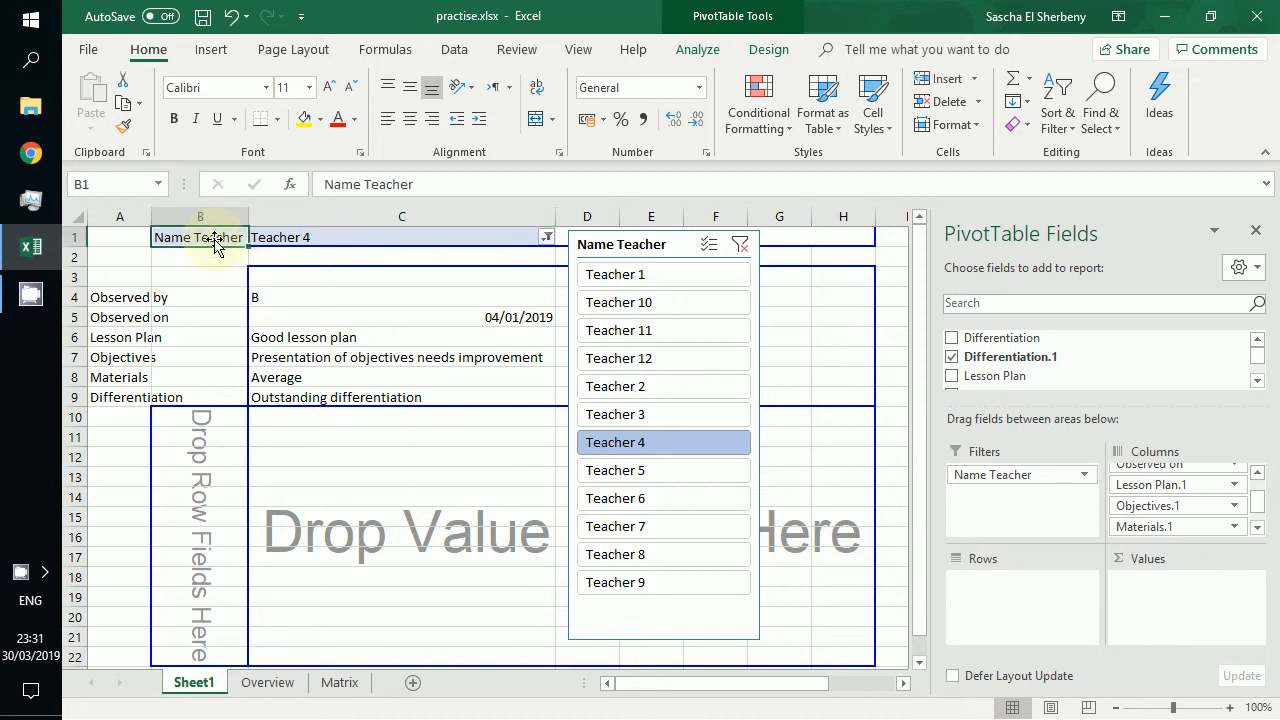
left_click(389, 183)
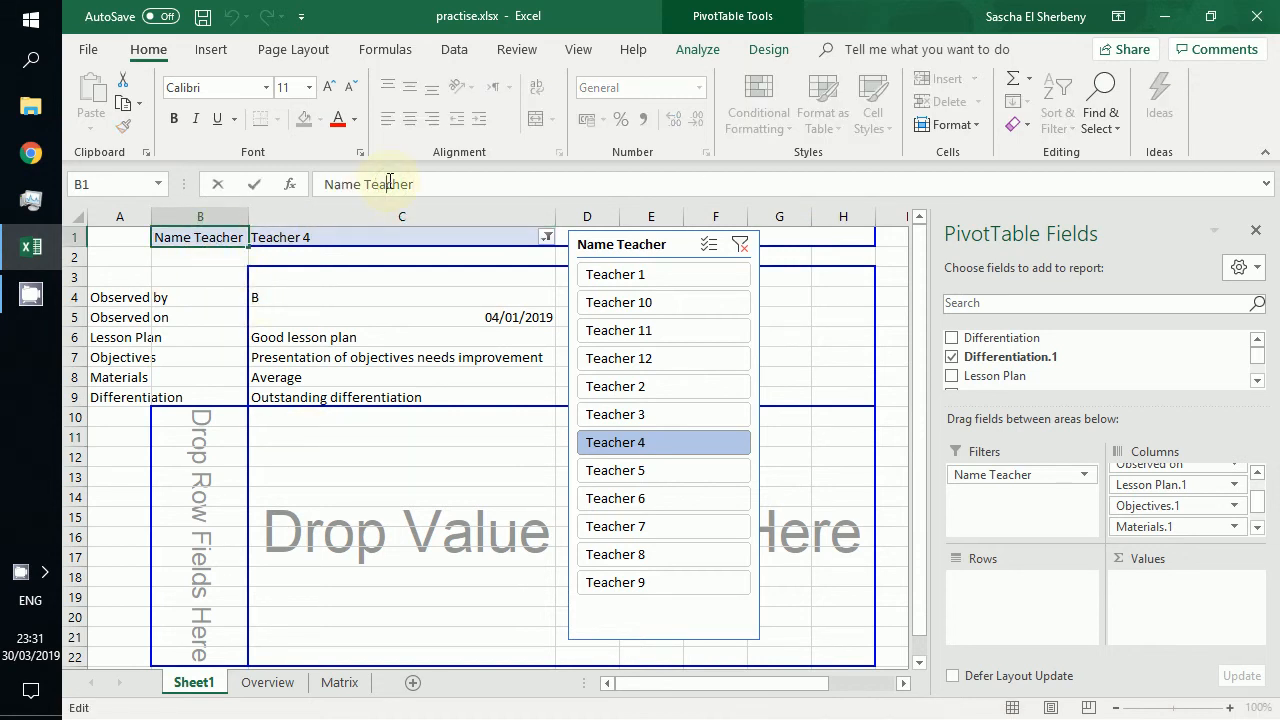
type("of")
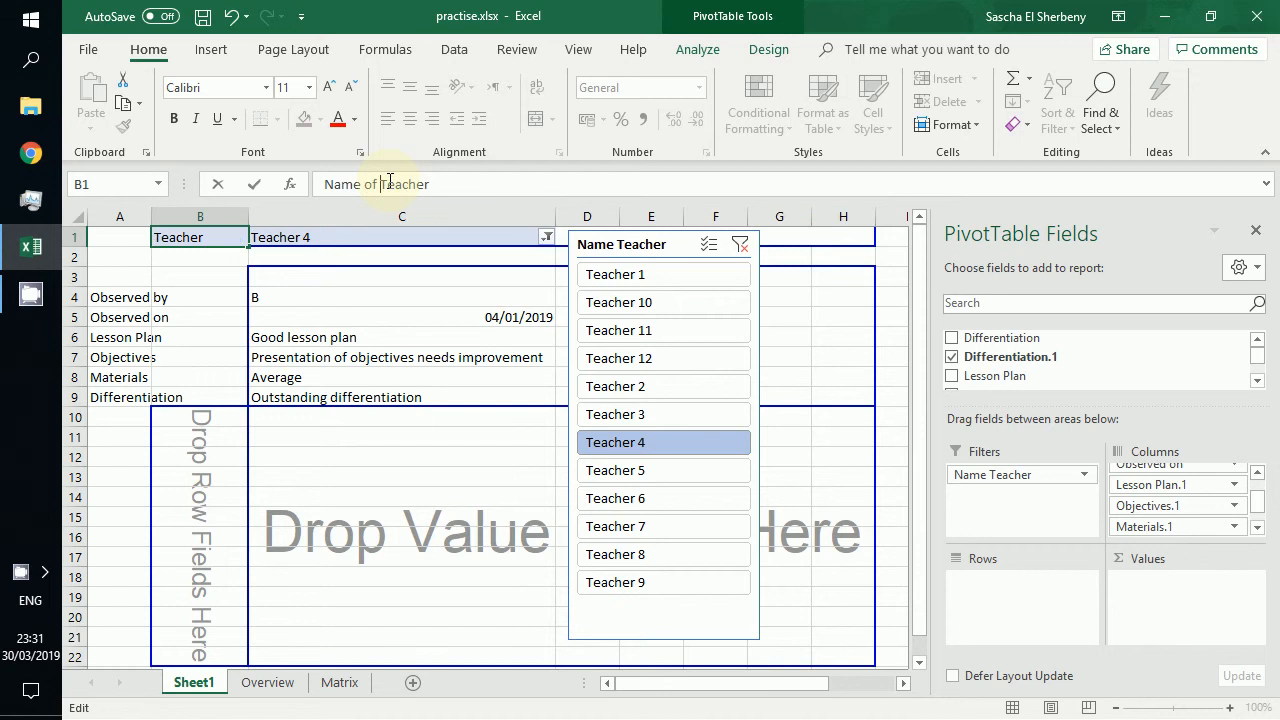
key("Return")
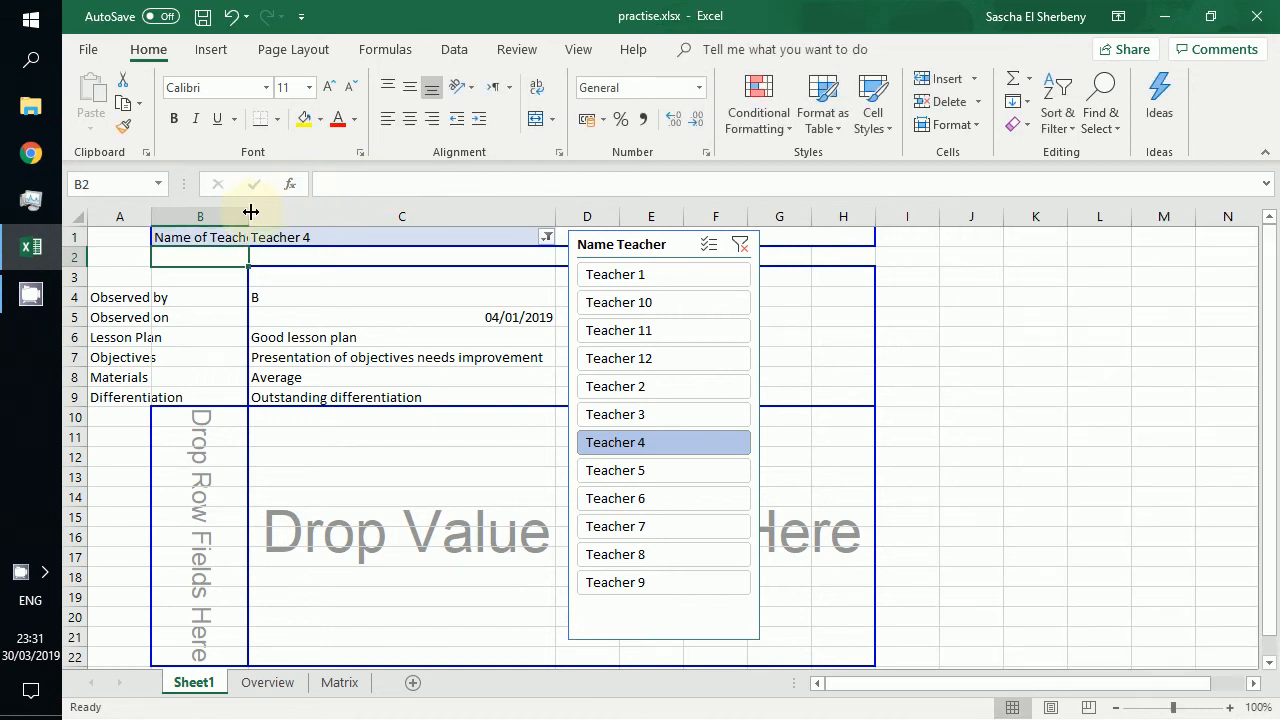
double_click(249, 212)
left_click(309, 208)
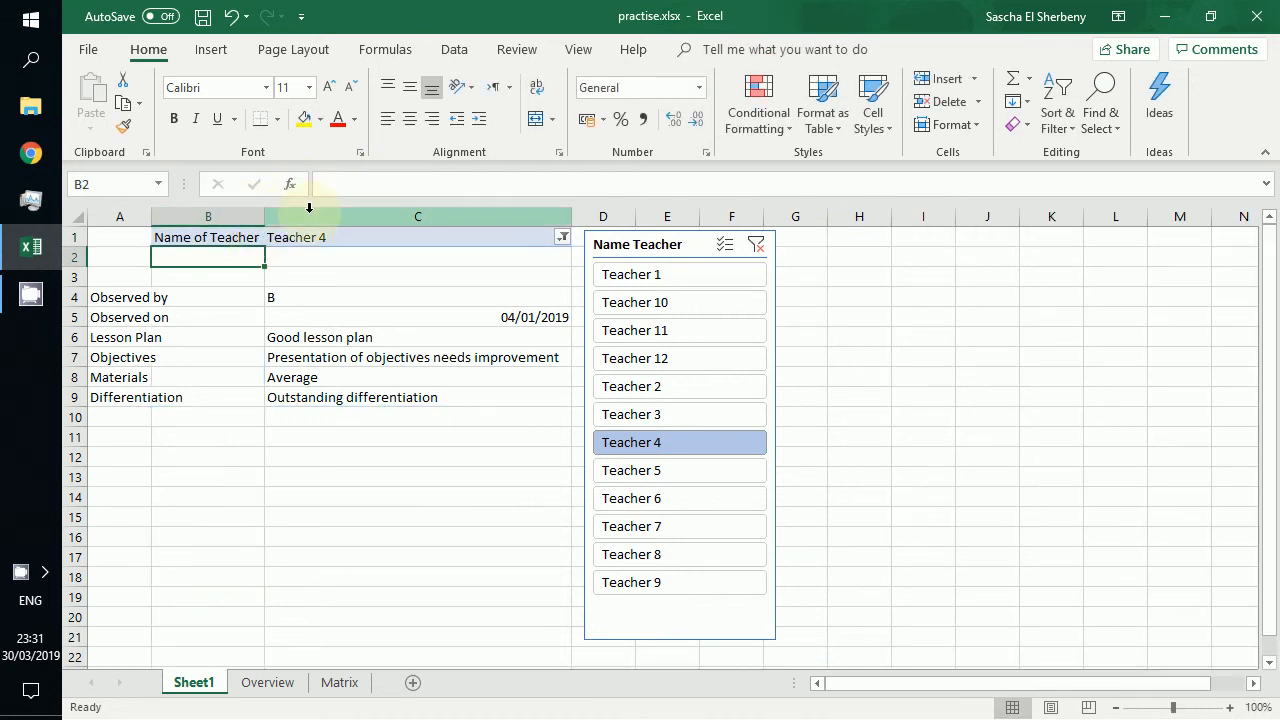
Step: Add a colon to the B1 label so it reads "Name of Teacher:" and refit column B's width
left_click(250, 240)
left_click(446, 184)
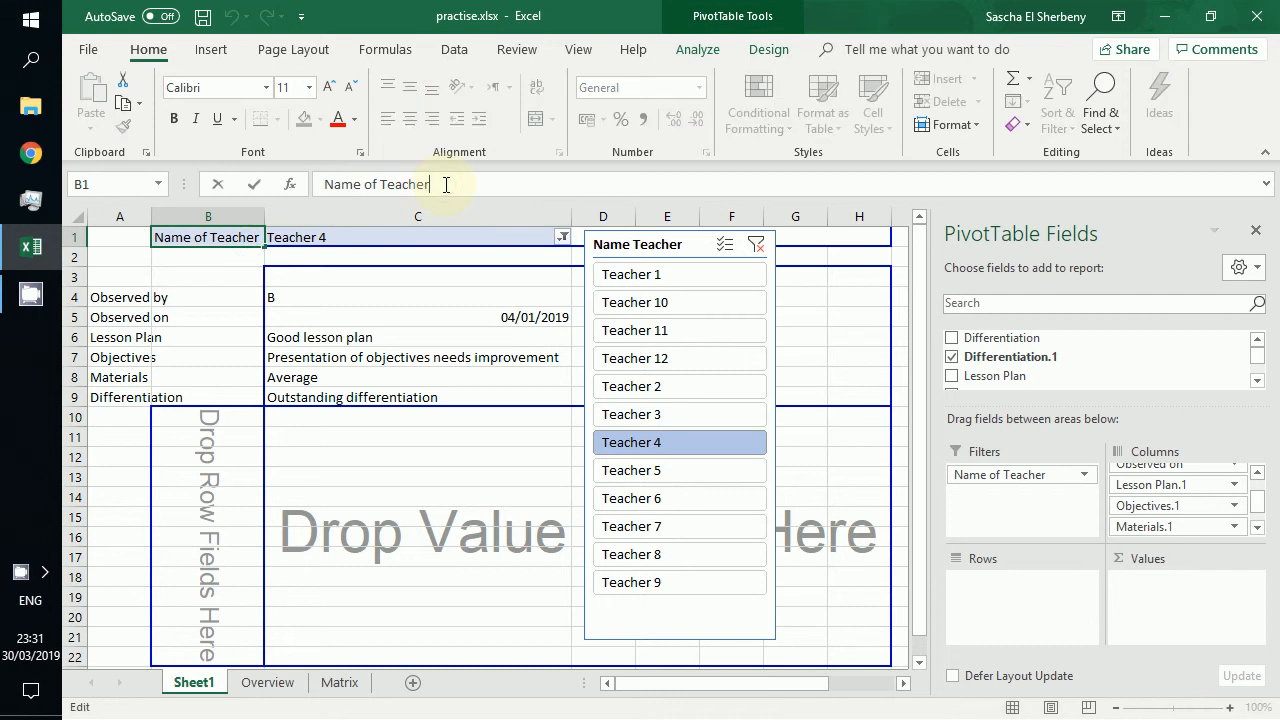
type(":")
key("Return")
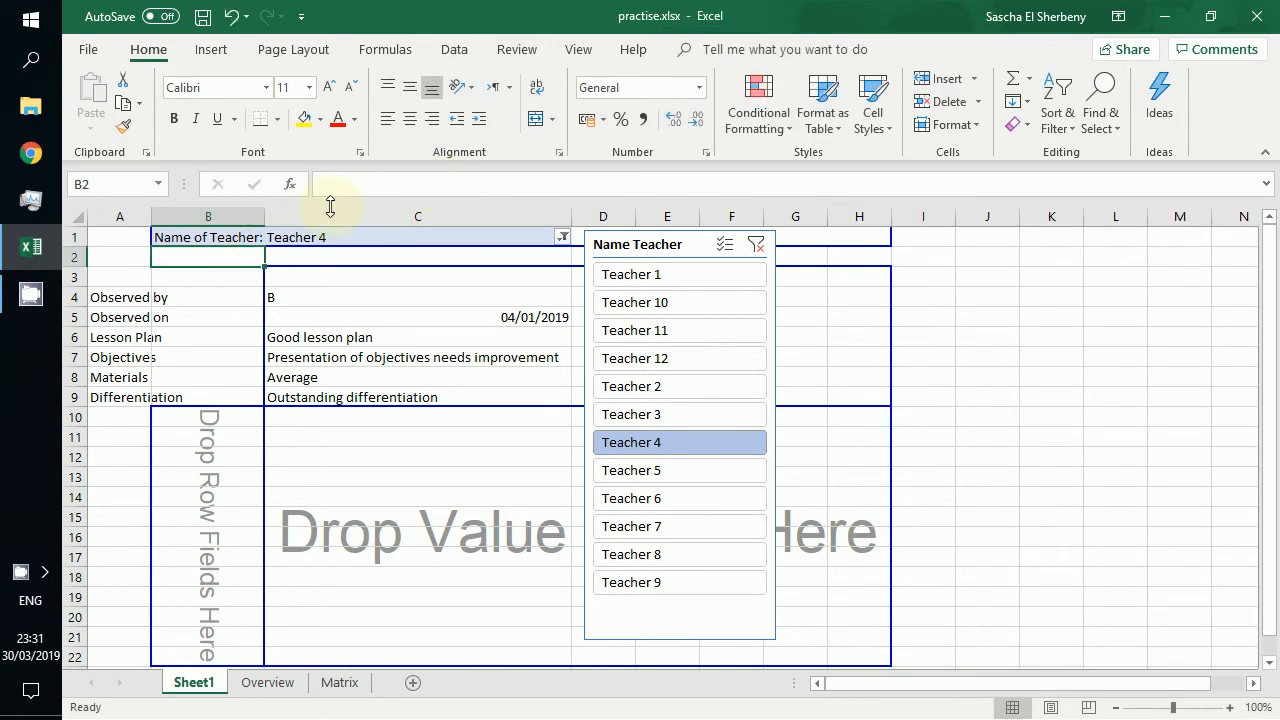
double_click(264, 215)
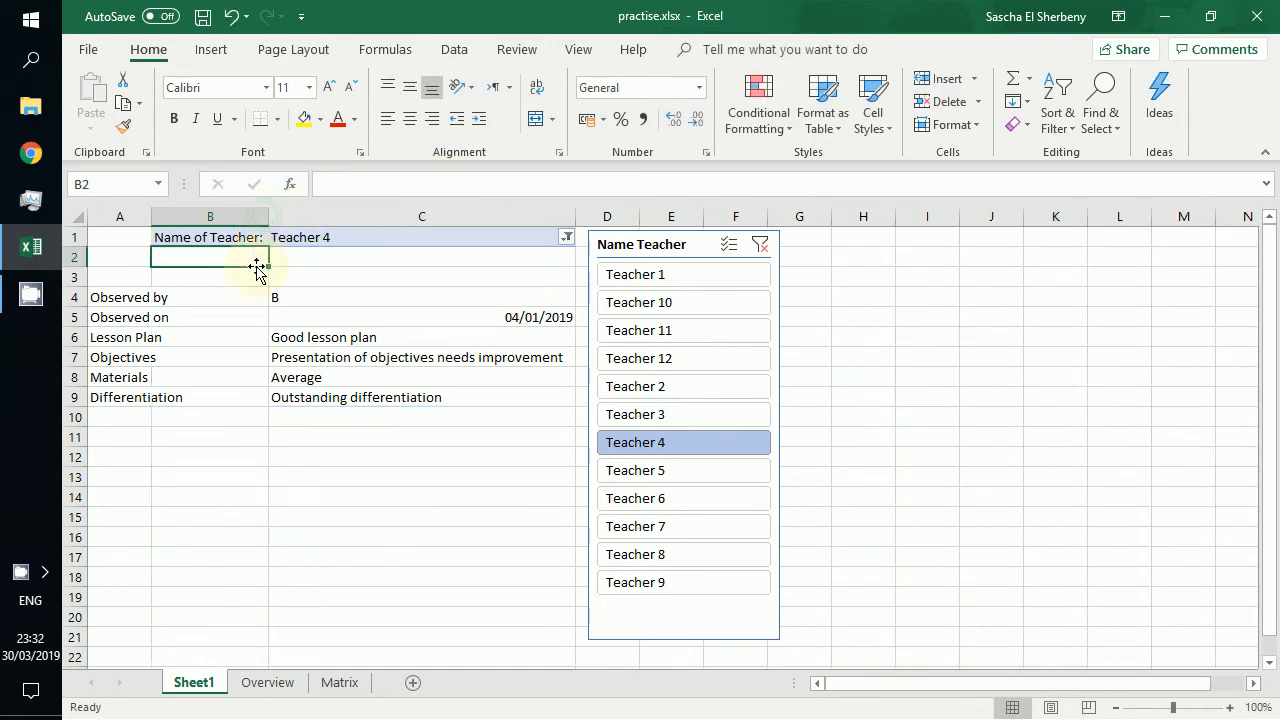
Step: Indent the "Observed by" label in A4 with two leading spaces
left_click(246, 296)
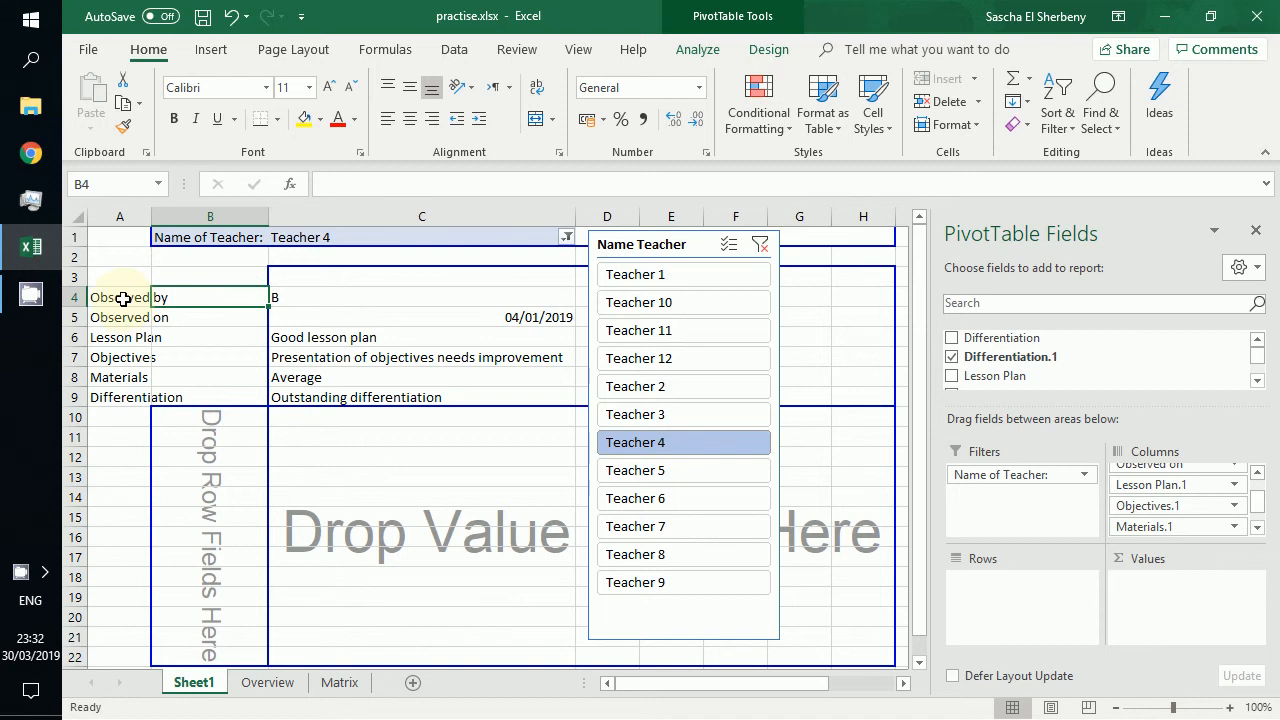
left_click(123, 299)
double_click(123, 299)
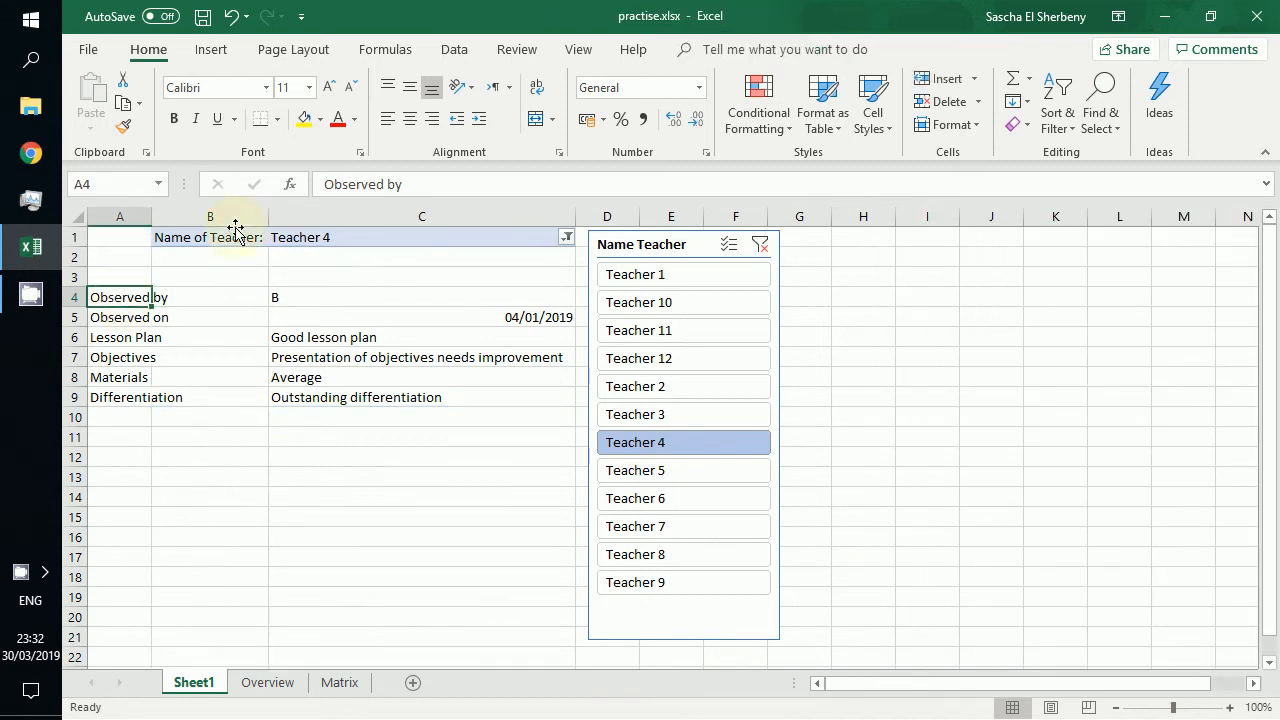
key("BackSpace")
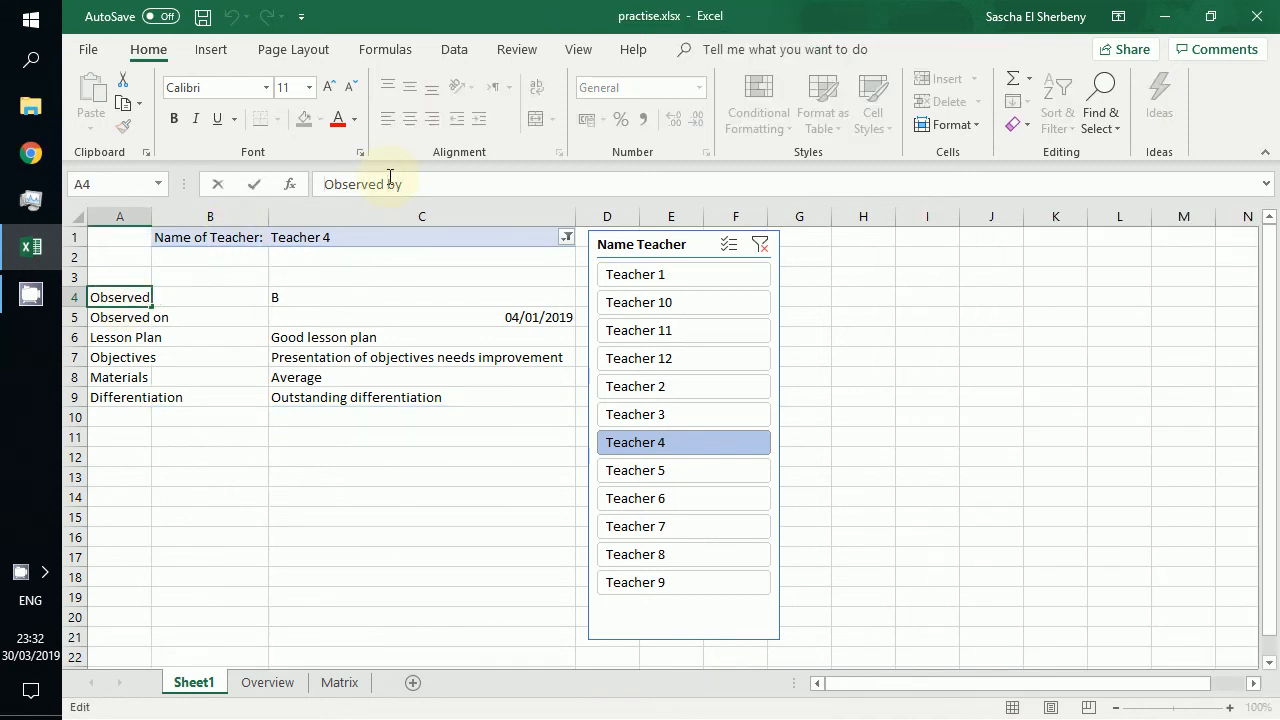
key("Return")
key("Up")
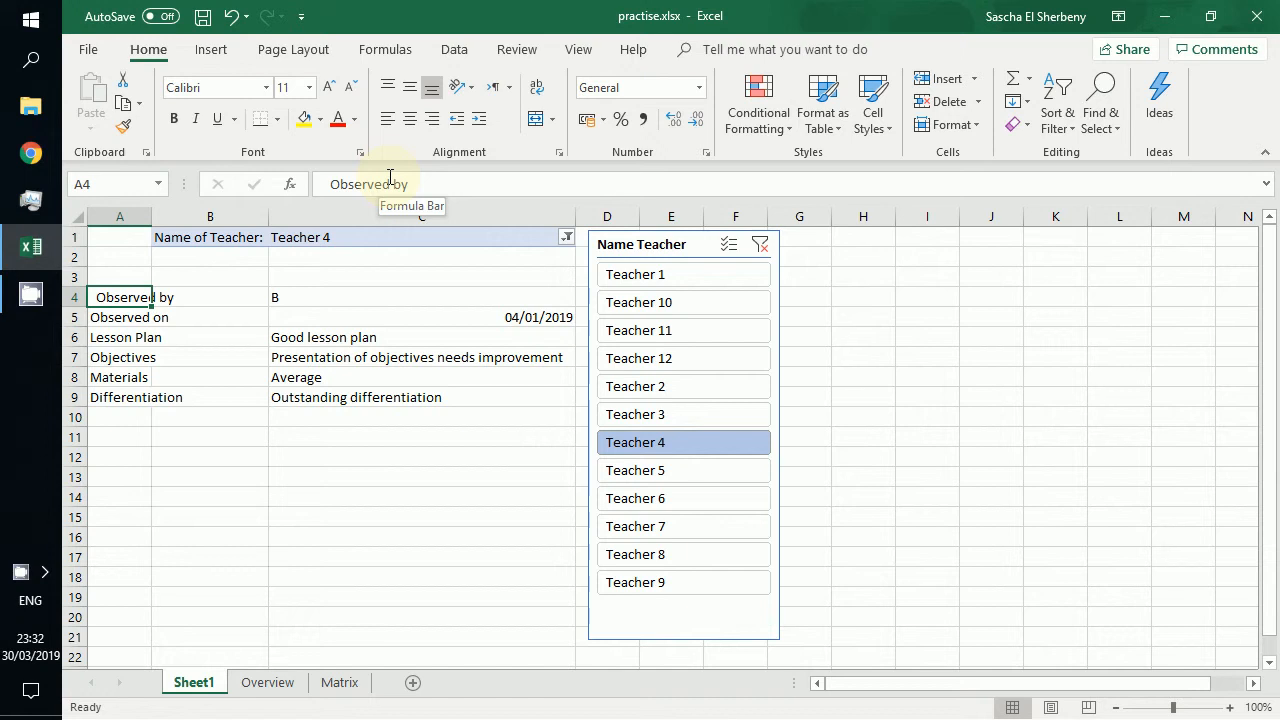
Step: Add two leading spaces to the "Observed on" and "Lesson Plan" labels in A5 and A6
key("Down")
key("F2")
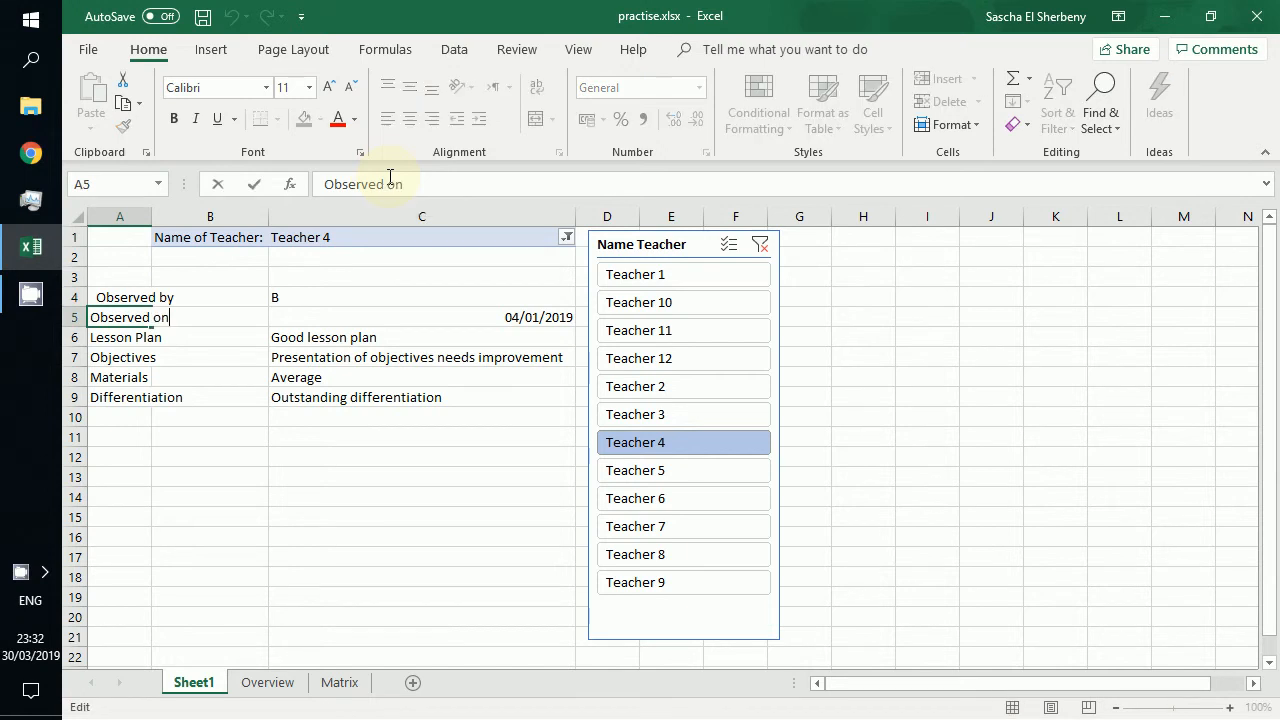
key("Home")
key("Return")
key("F2")
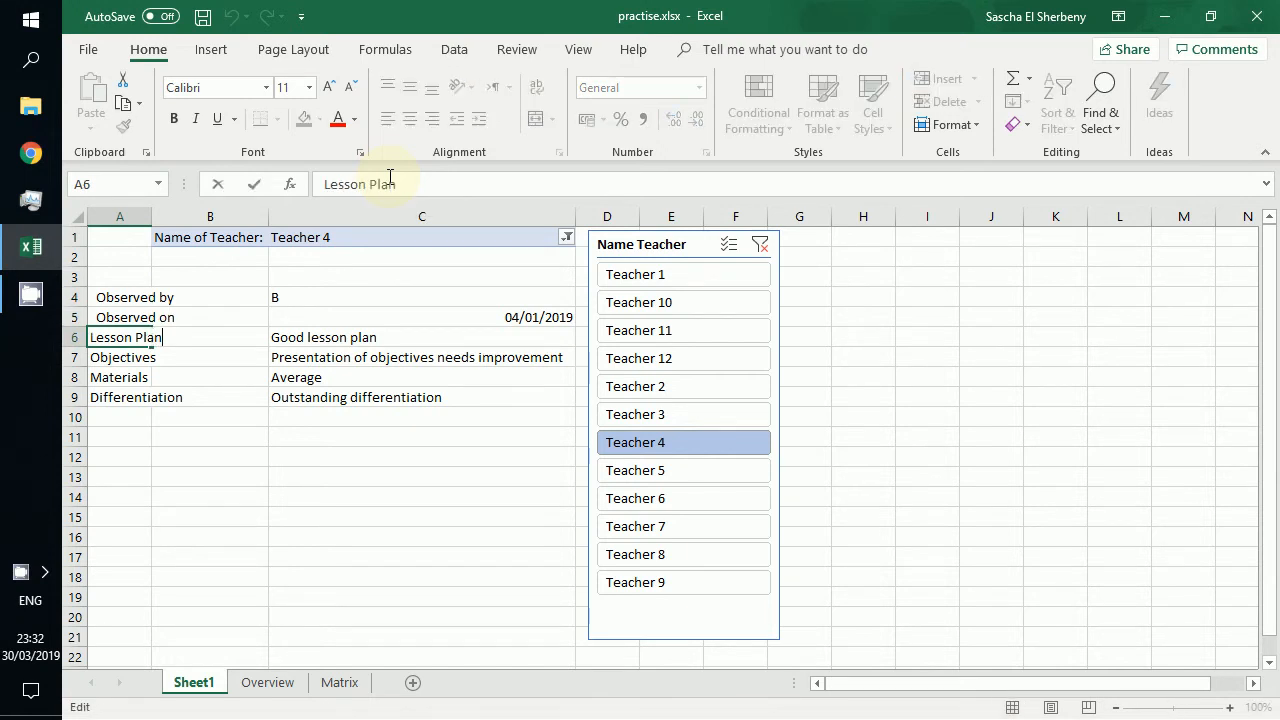
key("Home")
key("Return")
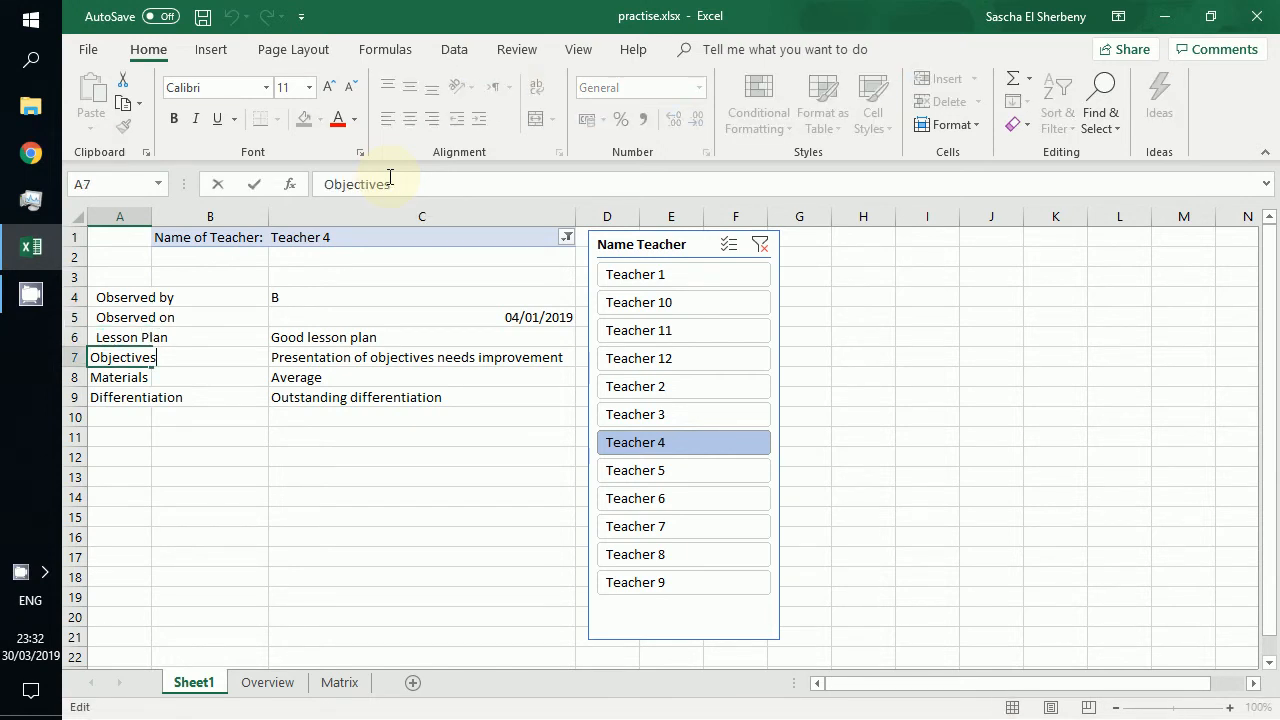
Step: Add two leading spaces to the "Objectives", "Materials" and "Differentiation" labels in A7 to A9
key("F2")
key("Home")
key("Return")
key("F2")
key("Home")
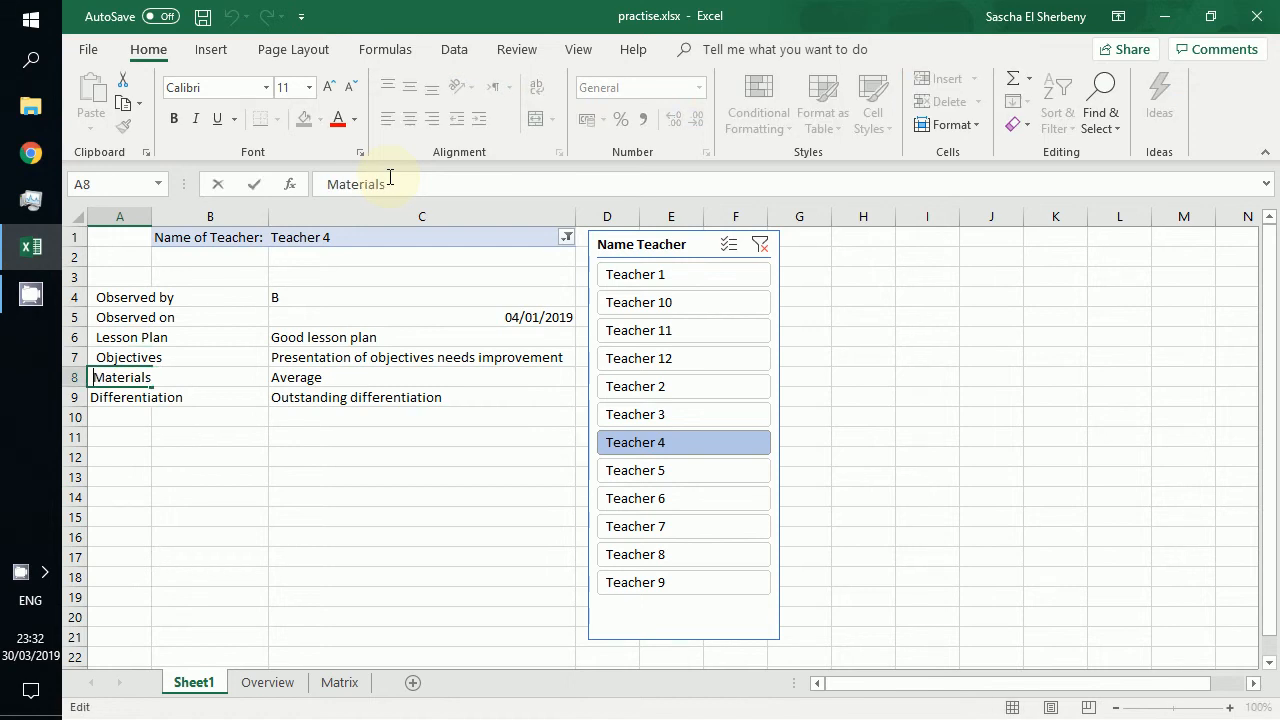
key("Return")
key("F2")
key("Home")
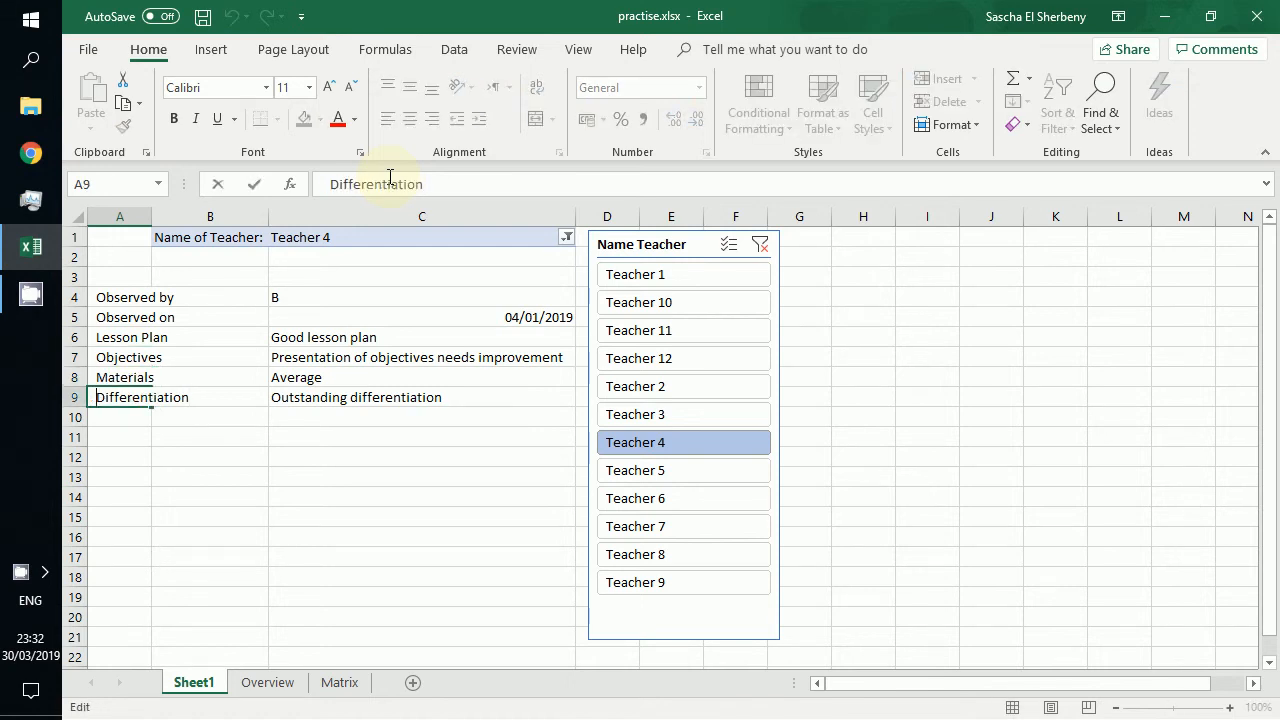
key("Return")
key("Up")
key("Up")
key("Up")
key("Up")
key("Up")
key("Up")
key("Down")
key("Down")
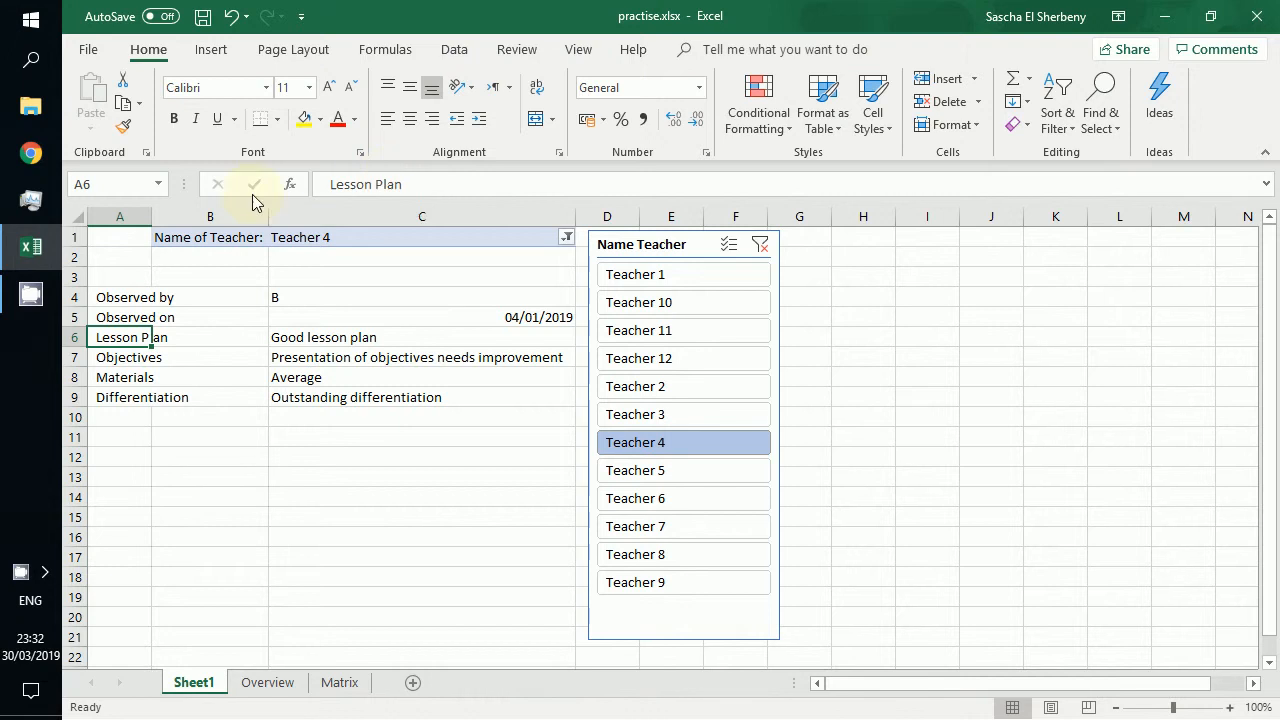
Step: Narrow column A to a thin strip so its labels spill over column B, and reduce column C's width by about a third
left_click_drag(149, 216, 96, 216)
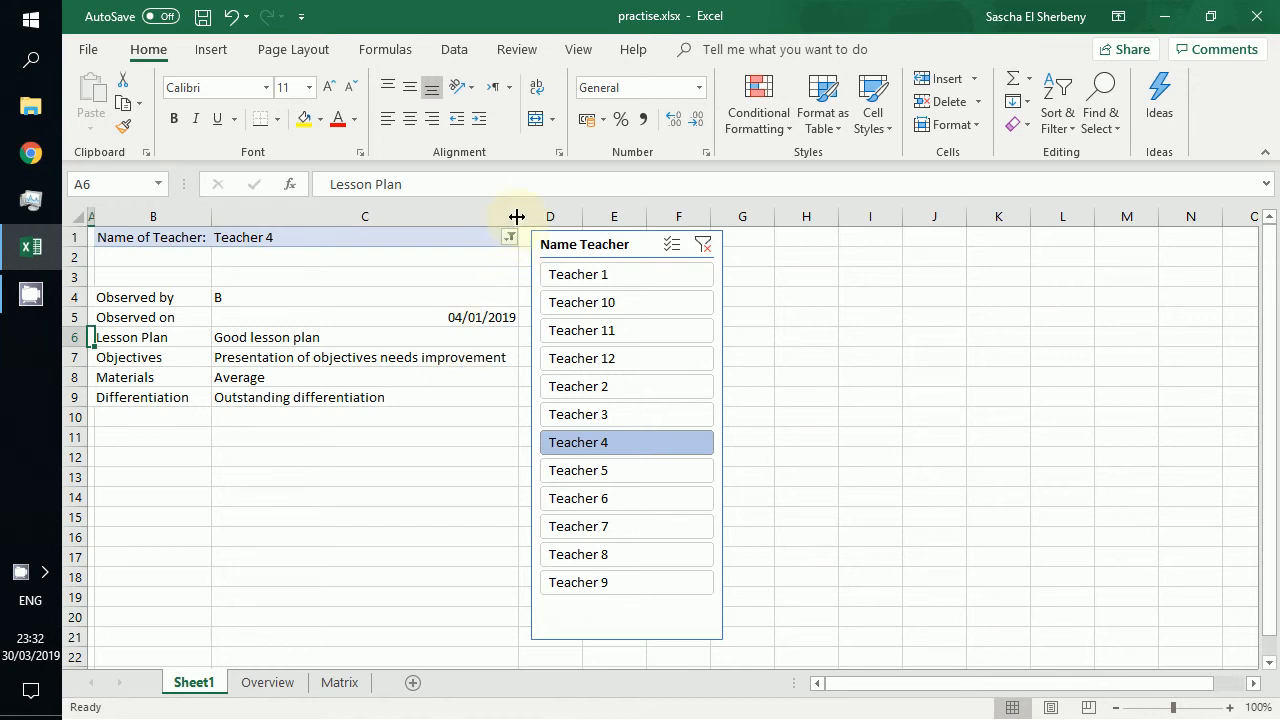
left_click_drag(517, 217, 410, 220)
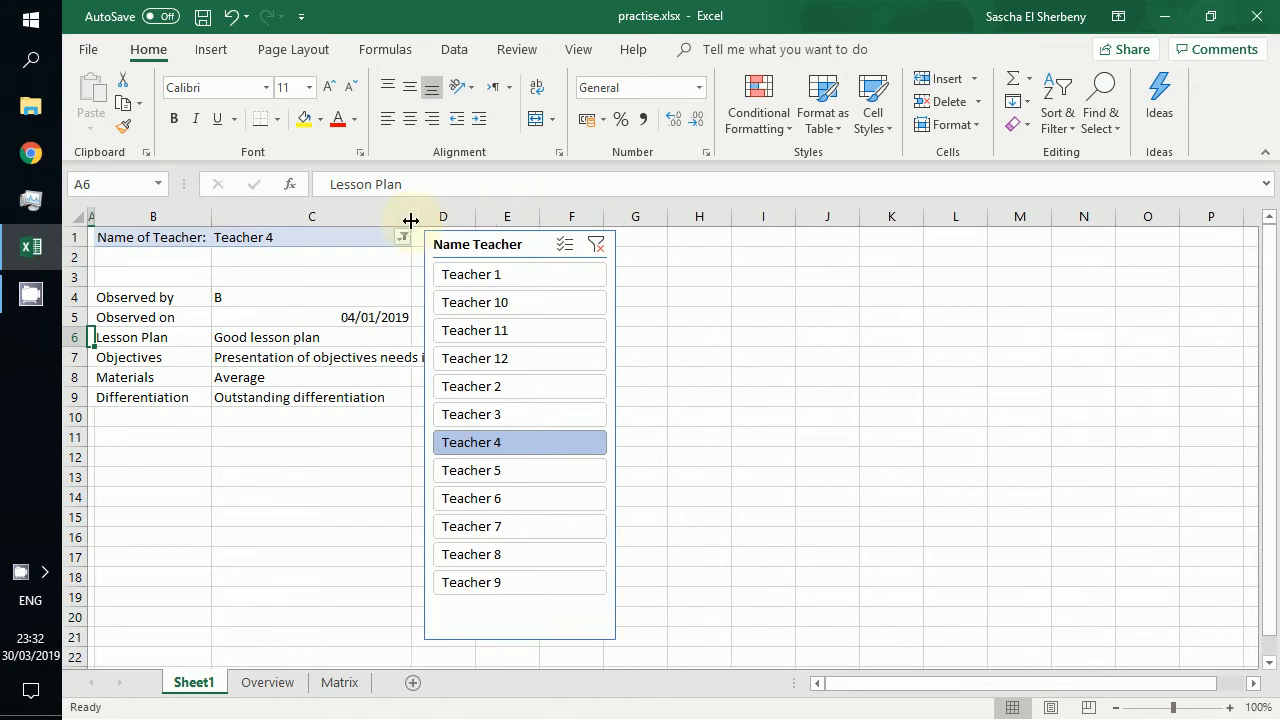
Step: Wrap the text in the report values C4:C9 and left-align the observation date in C5
left_click_drag(346, 303, 346, 397)
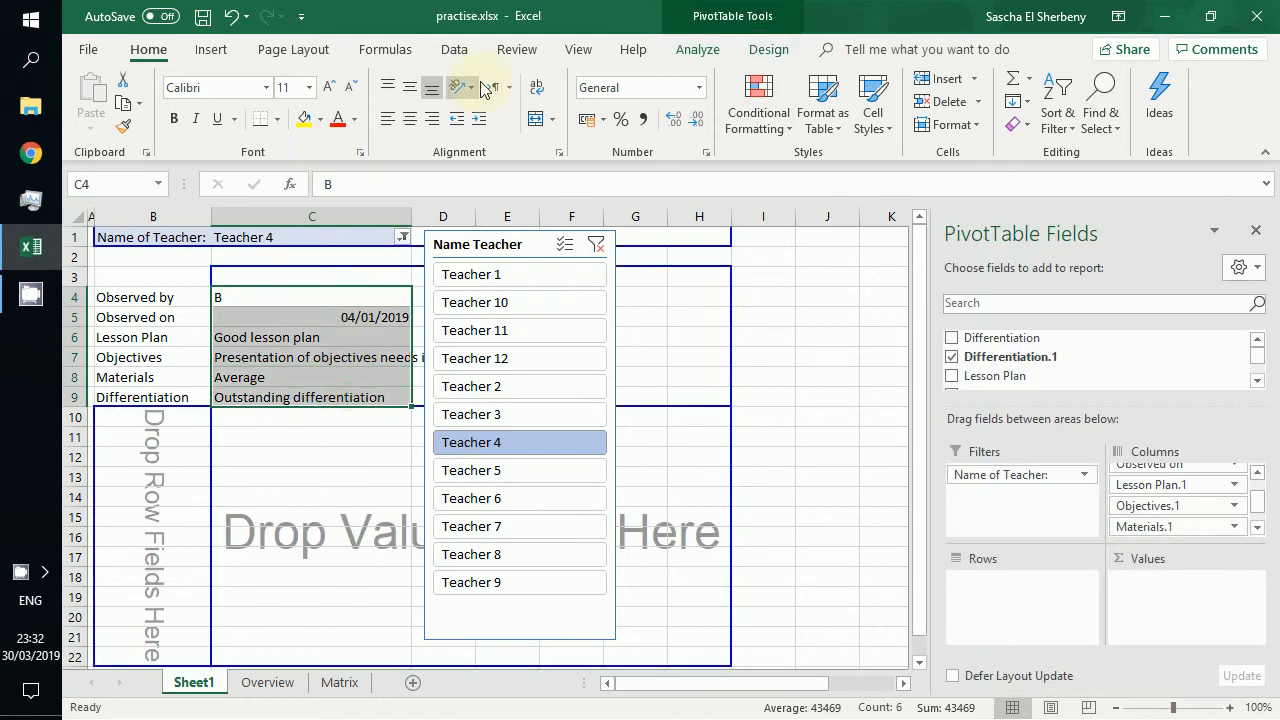
left_click(537, 89)
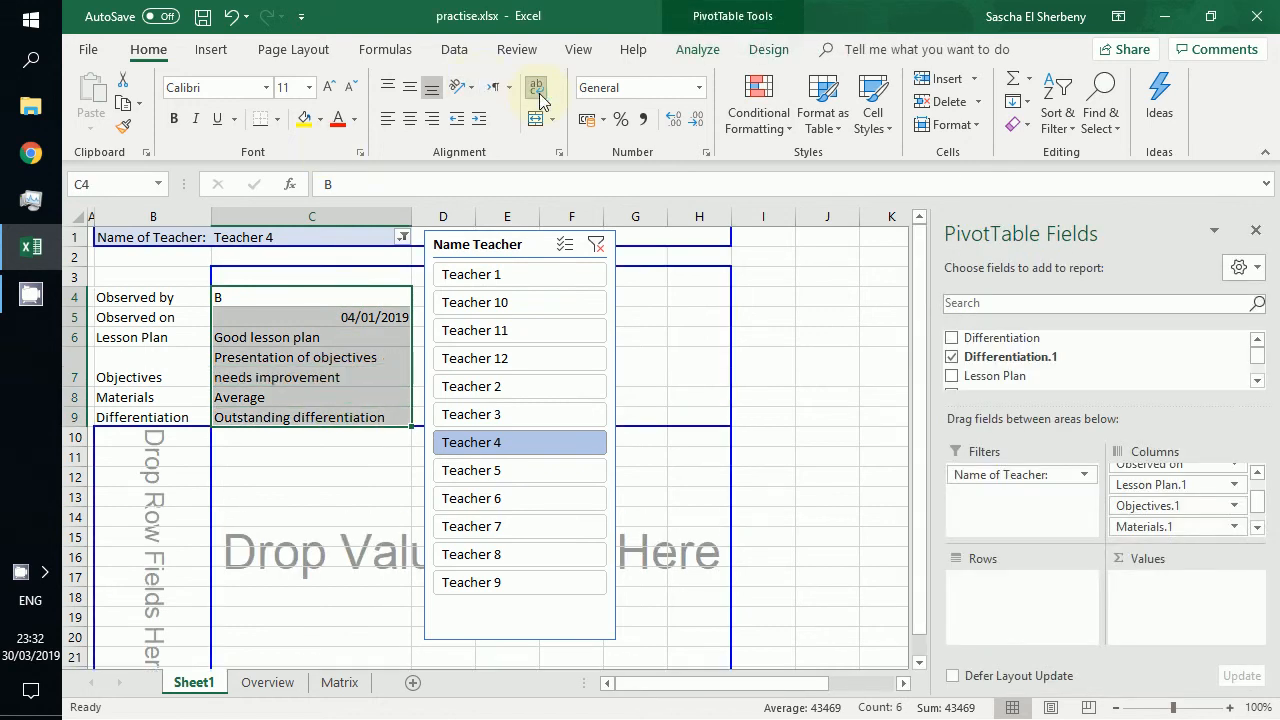
left_click(362, 317)
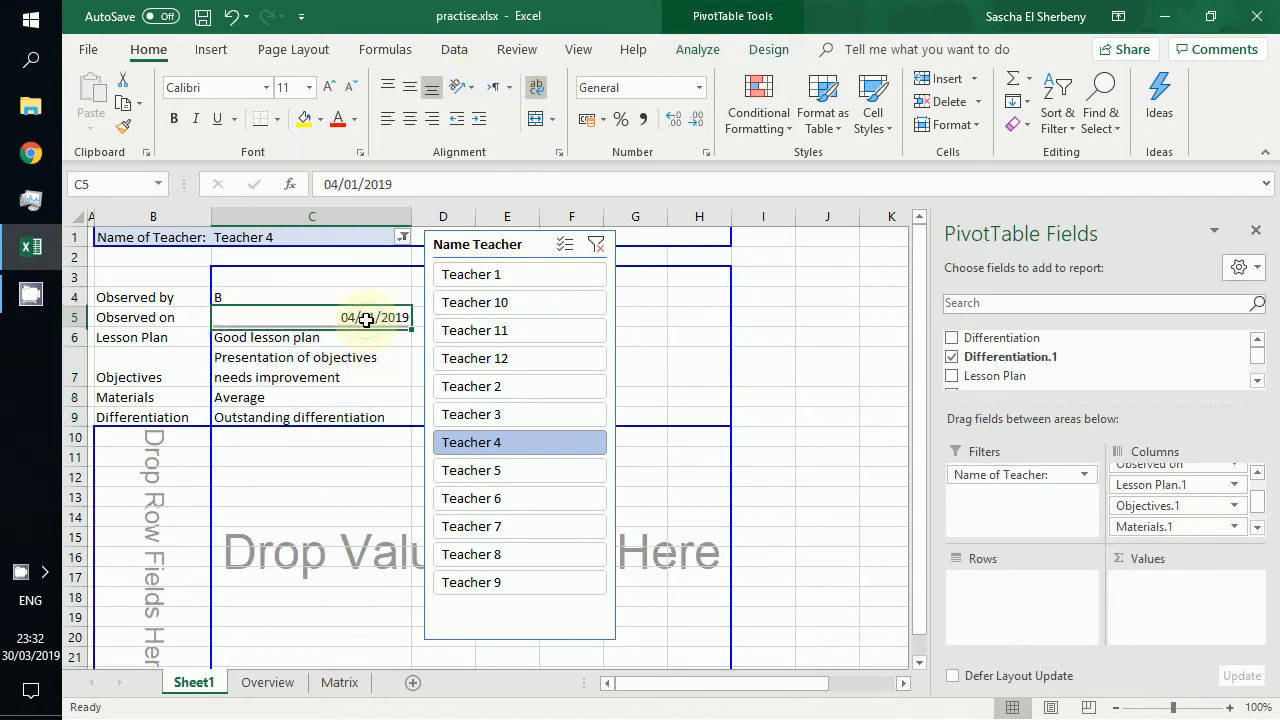
left_click(388, 119)
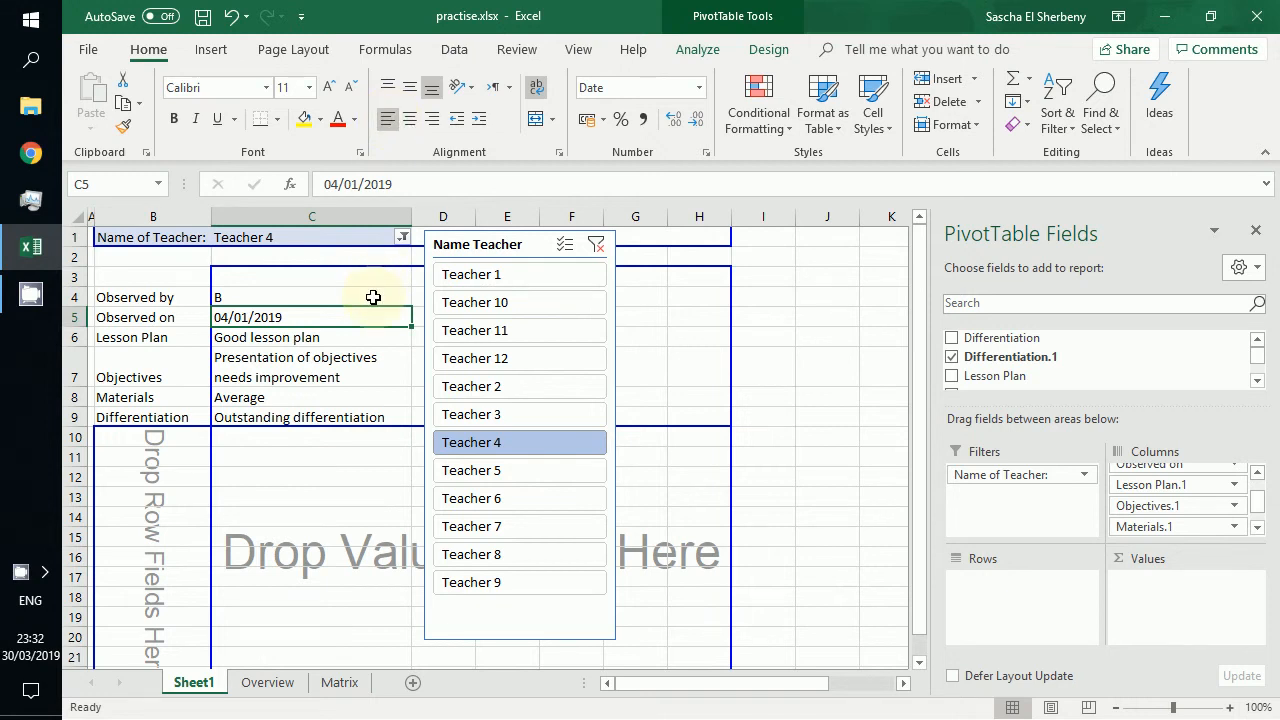
Step: Filter the report to Teacher 2 and Teacher 12, and check whether the text wrapping and date alignment carry over
left_click(489, 388)
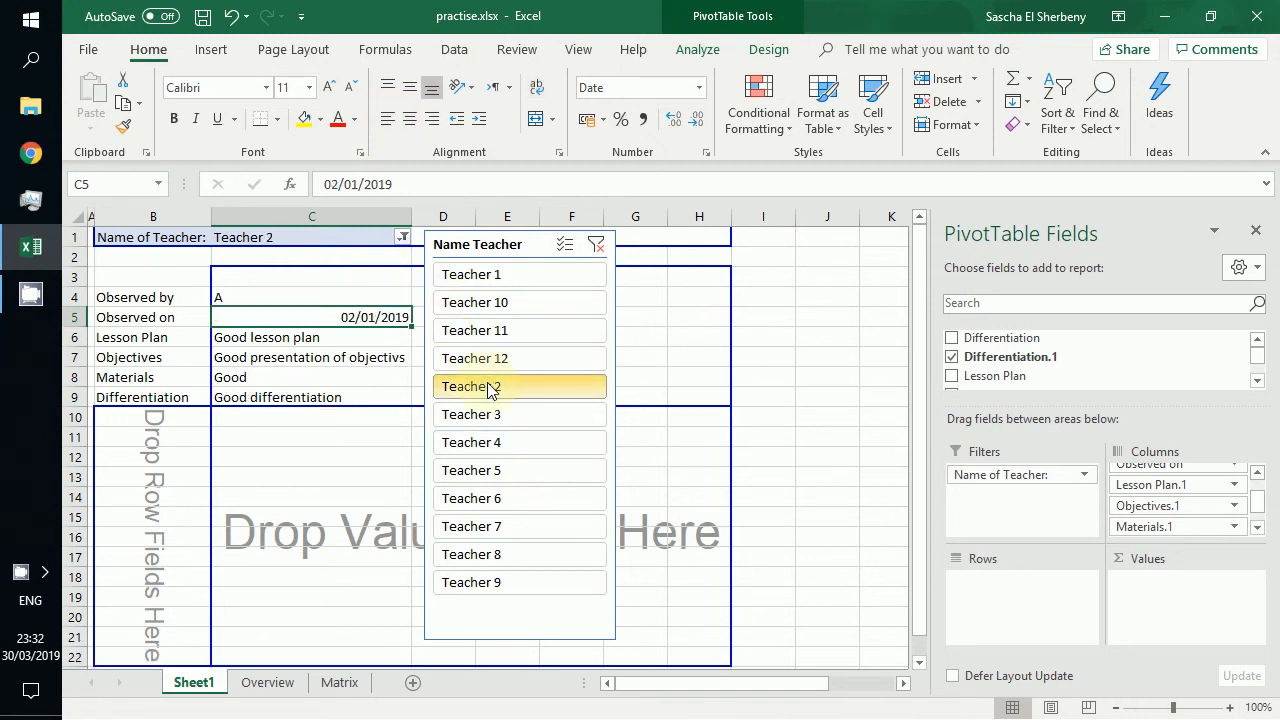
left_click(490, 360)
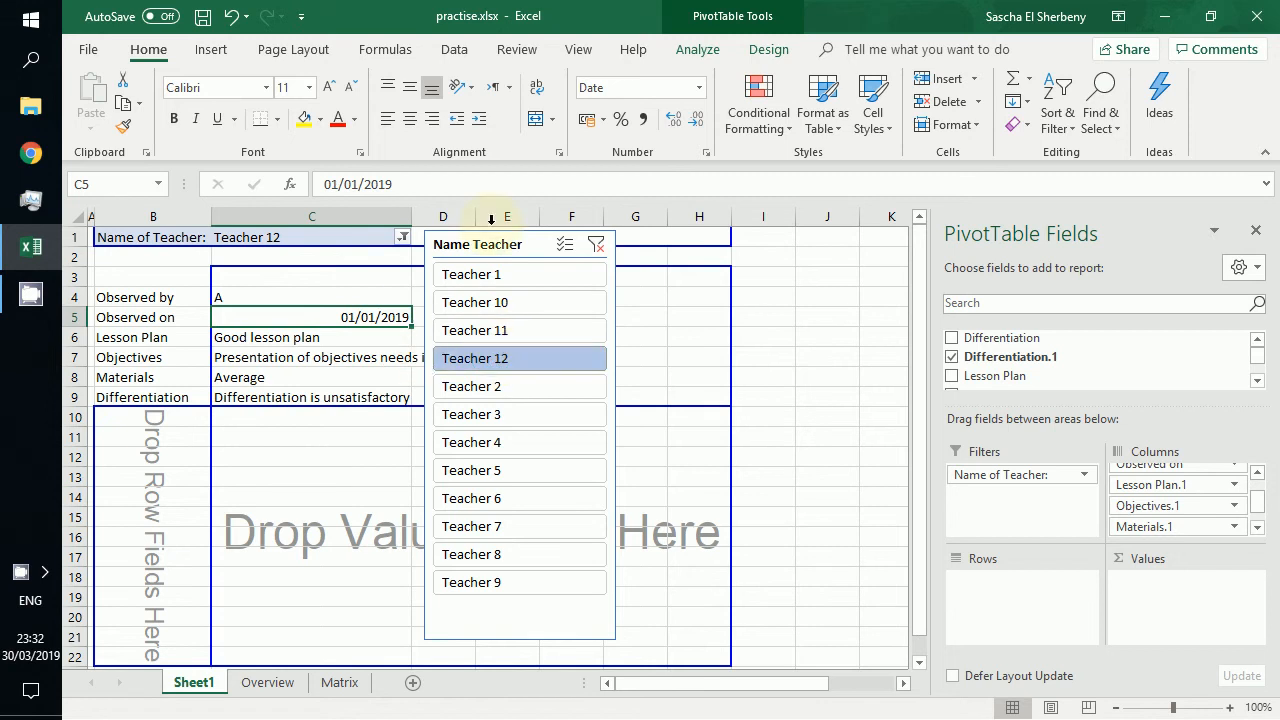
left_click(374, 360)
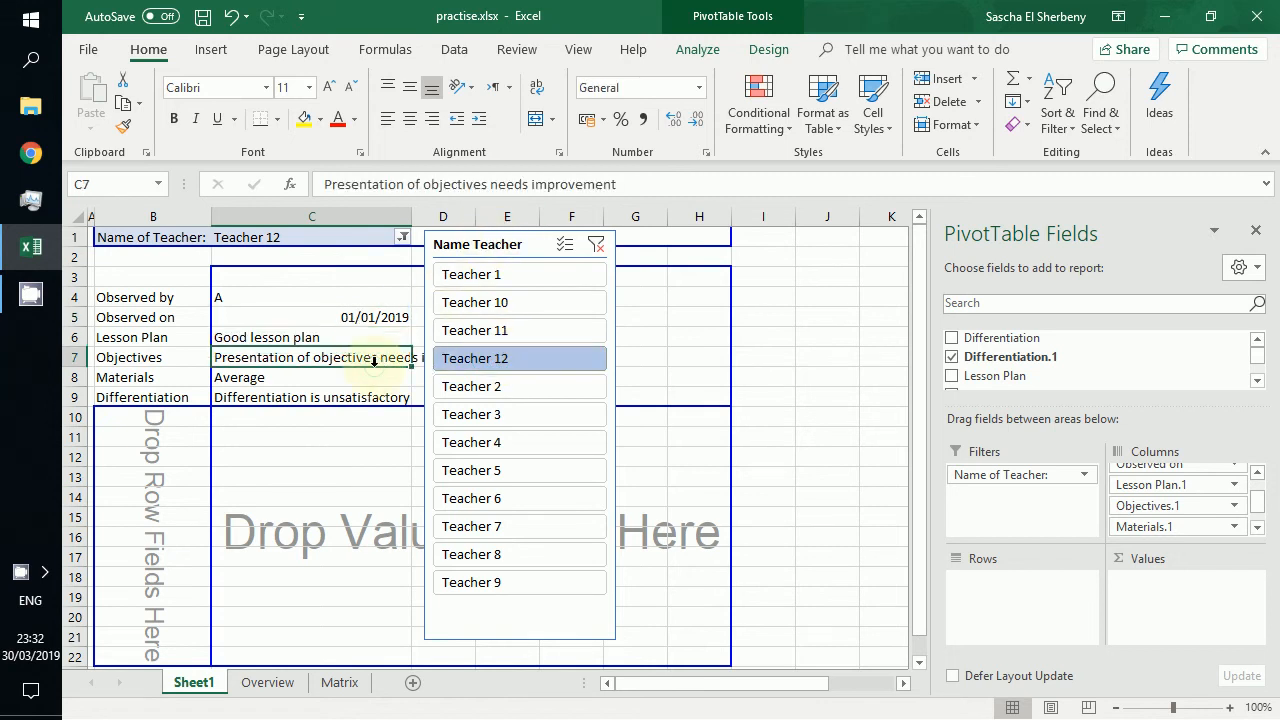
left_click(364, 388)
left_click(371, 362)
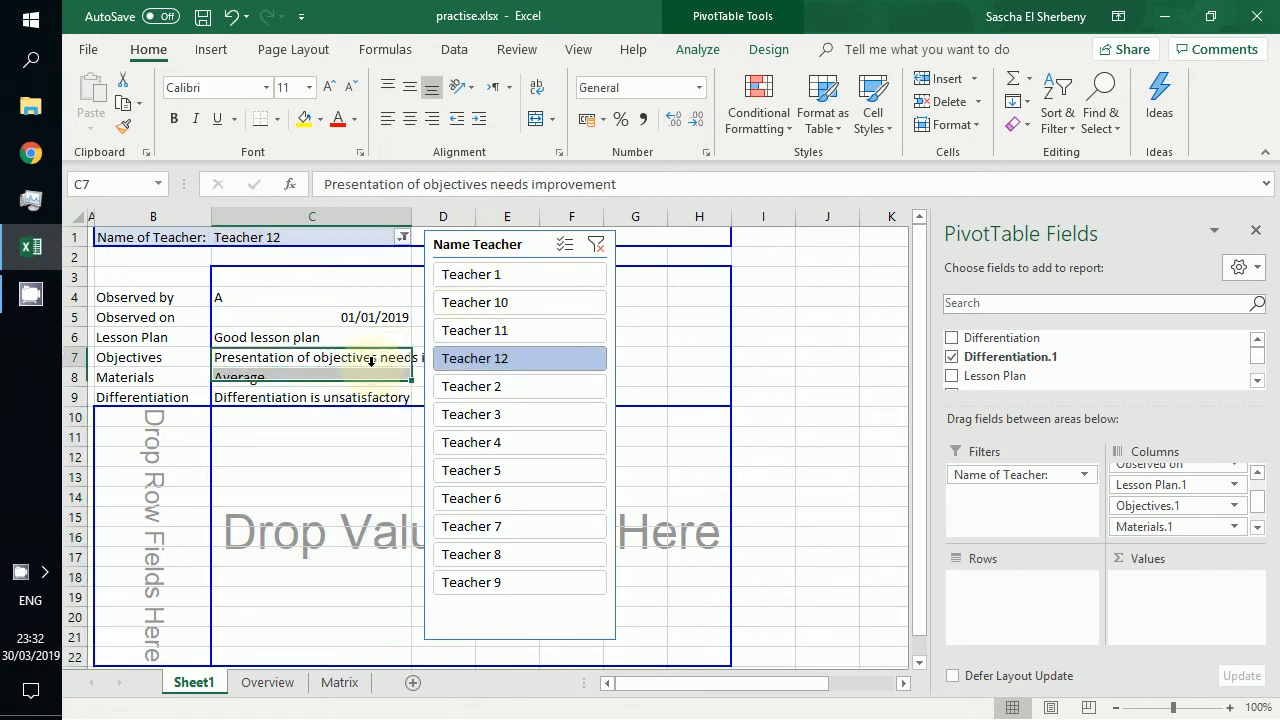
left_click(360, 316)
left_click(358, 297)
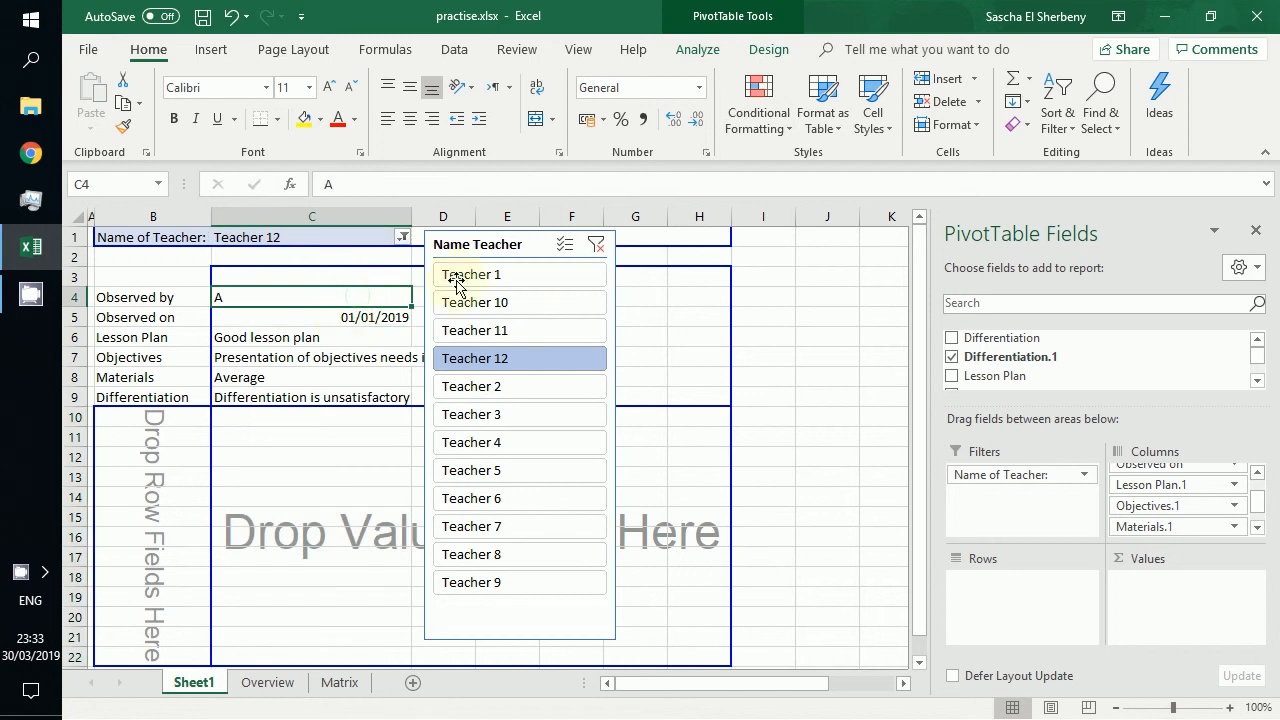
Step: Compare the cell formatting for Teachers 5, 7, 11 and 10 with that of Teacher 4 using the slicer
left_click(488, 474)
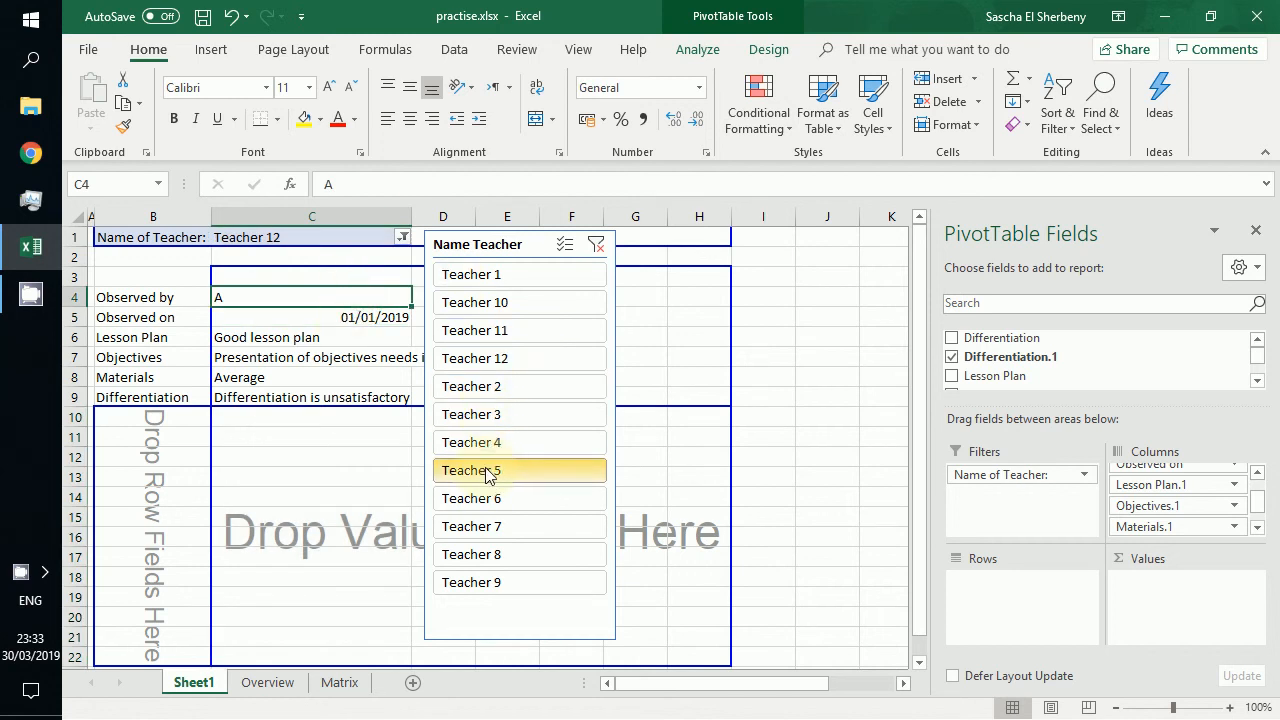
left_click(491, 526)
left_click(491, 443)
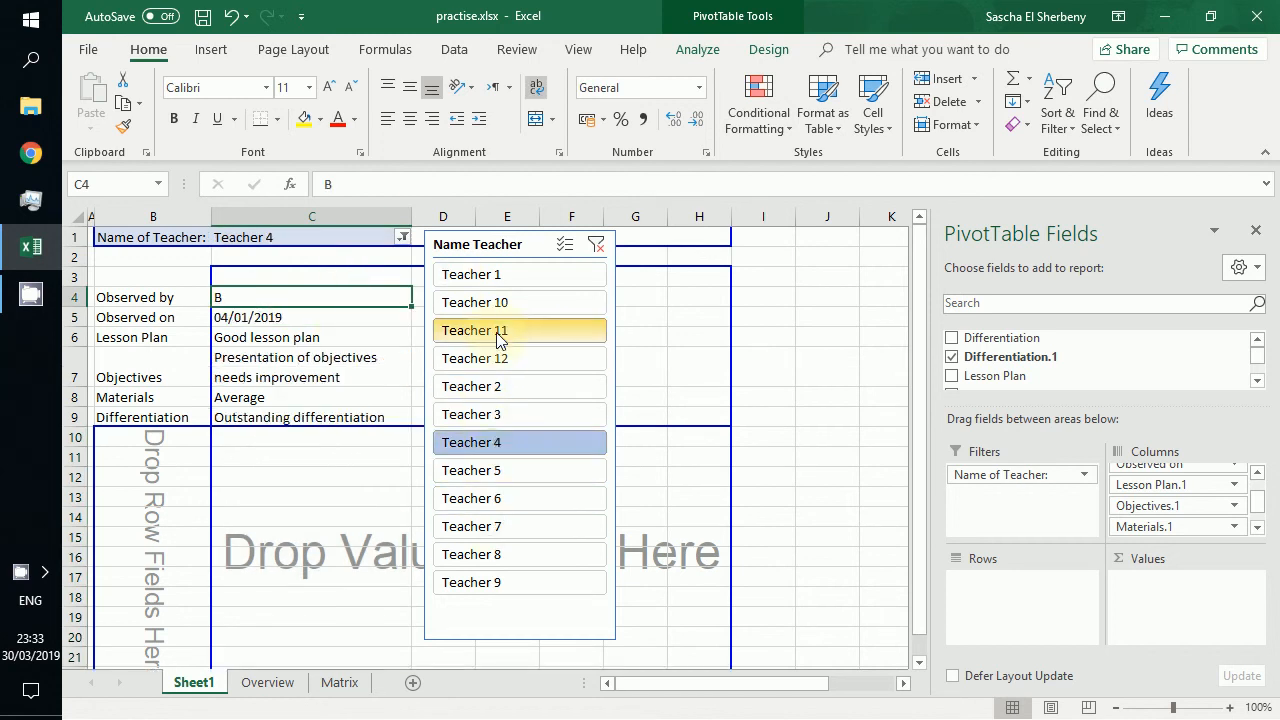
left_click(497, 340)
left_click(495, 302)
left_click(497, 442)
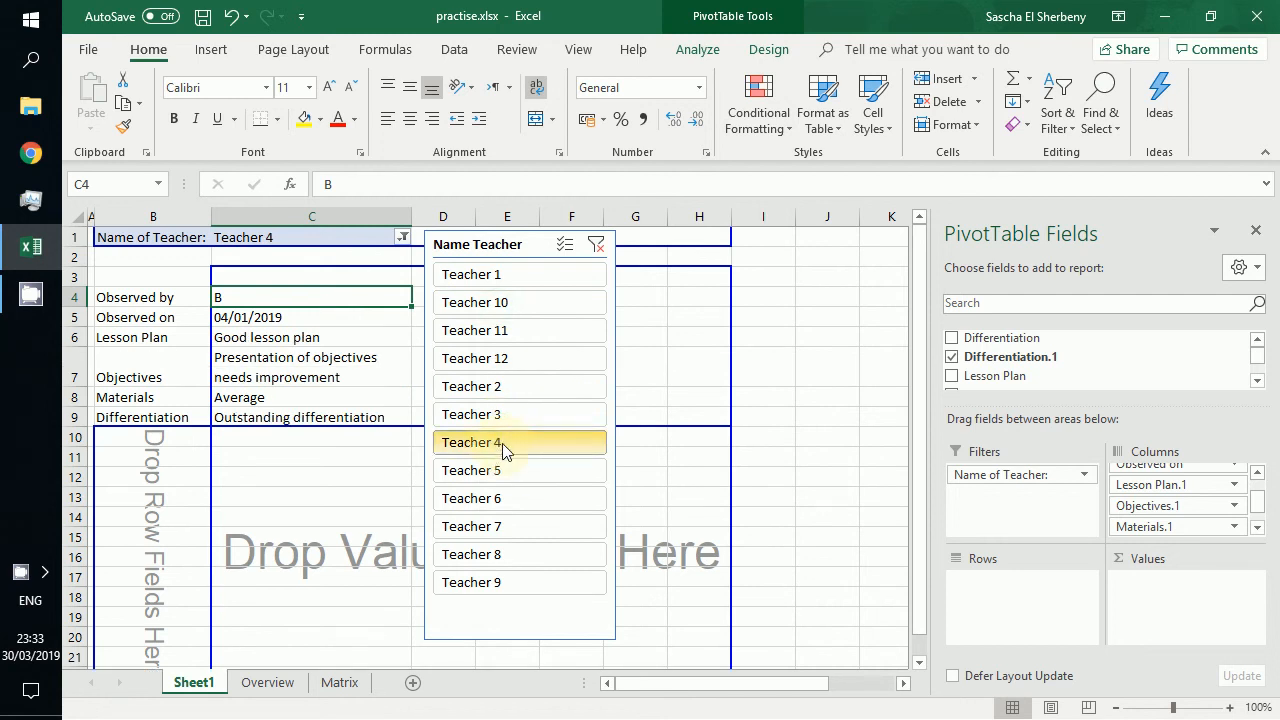
Step: Review the PivotTable's layout and format options, including the cell formatting setting on update, without changing anything
right_click(338, 368)
left_click(400, 335)
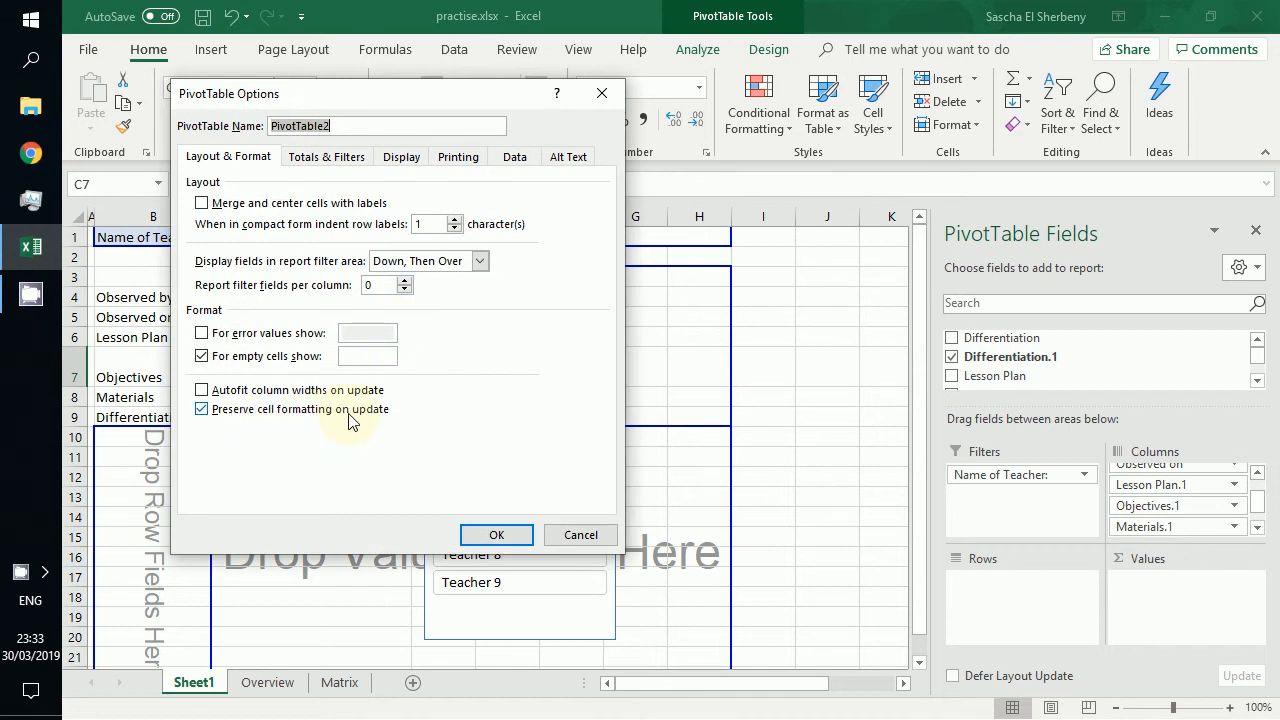
left_click(571, 533)
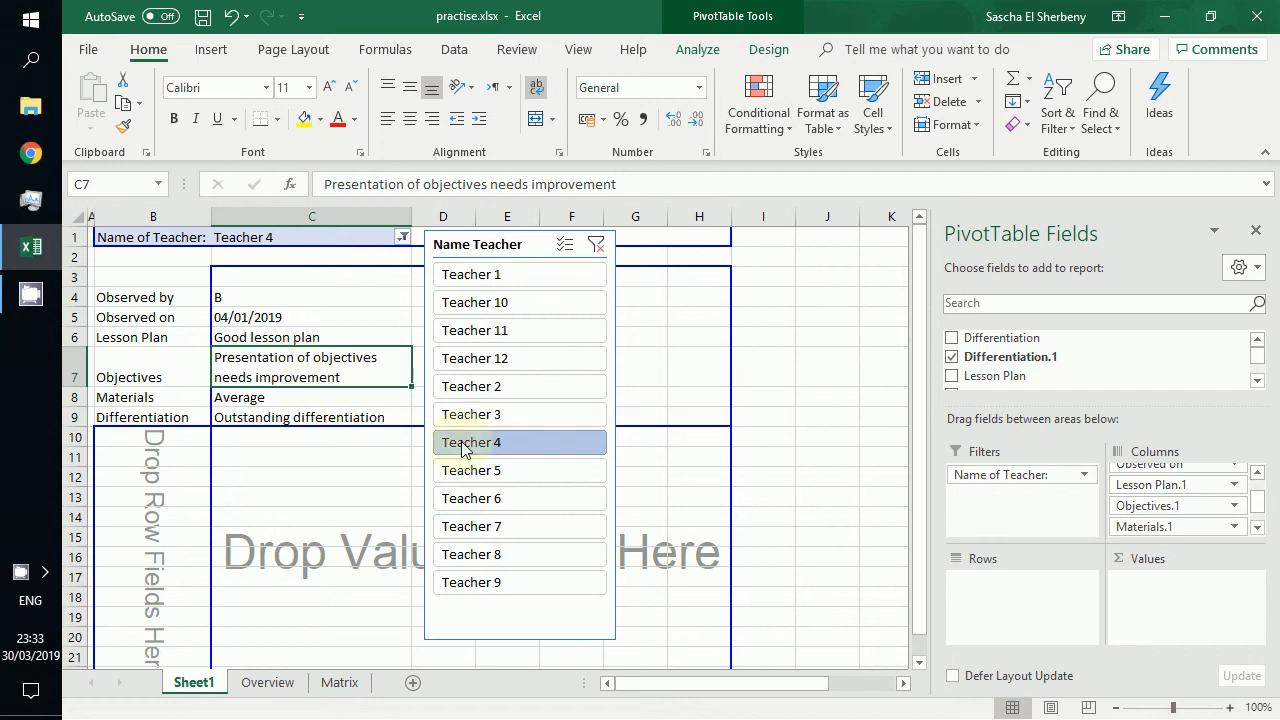
Step: Filter the report through Teachers 2, 12, 11 and 10 to recheck its formatting, ending on Teacher 4
left_click(505, 395)
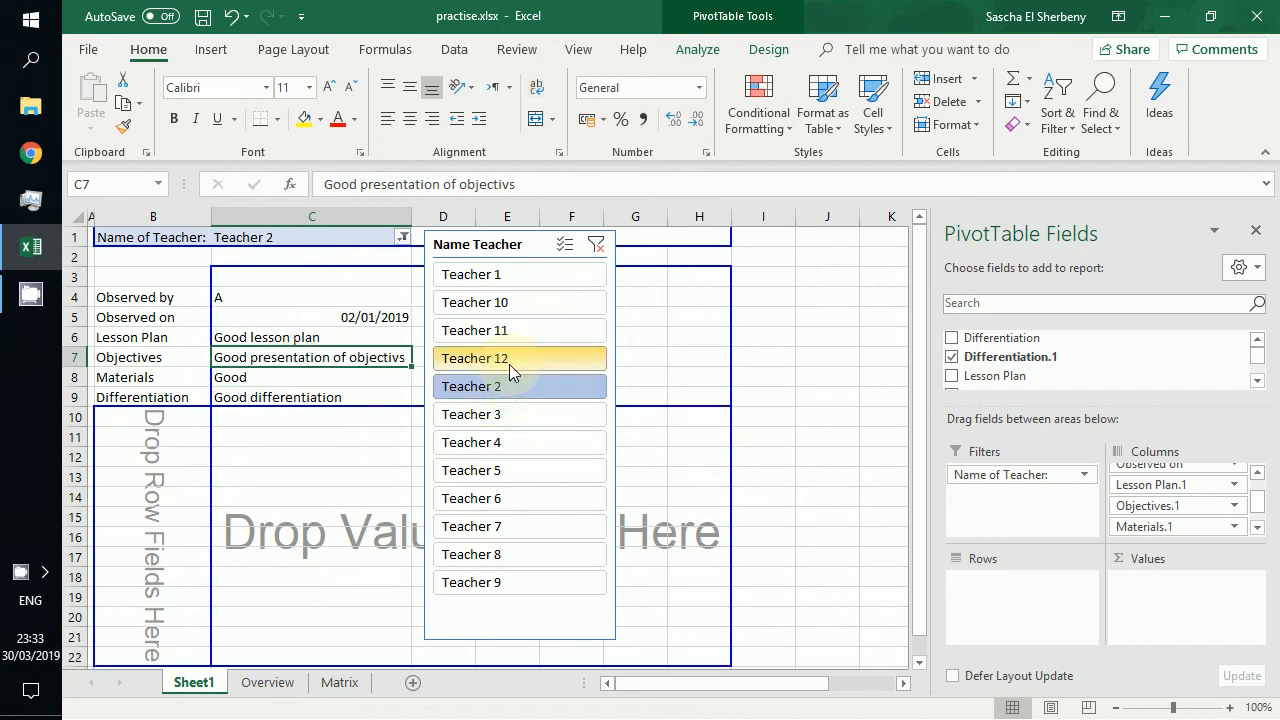
left_click(509, 362)
left_click(514, 332)
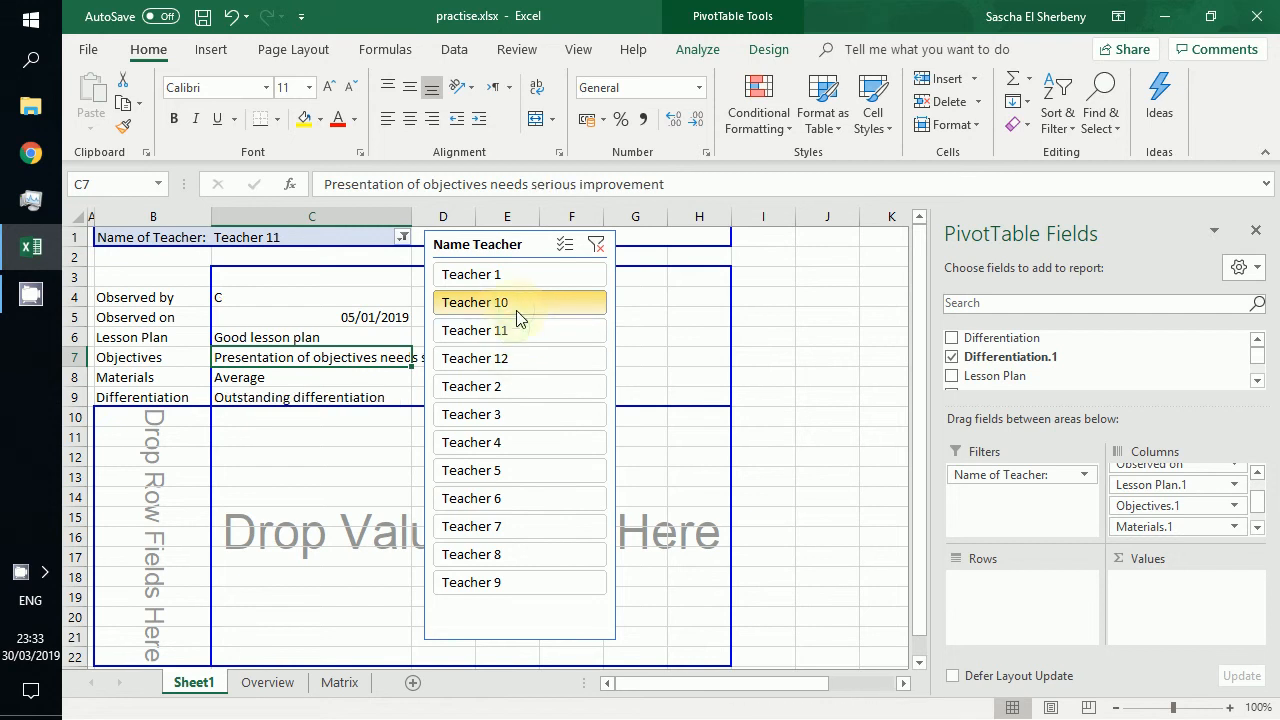
left_click(514, 303)
left_click(507, 441)
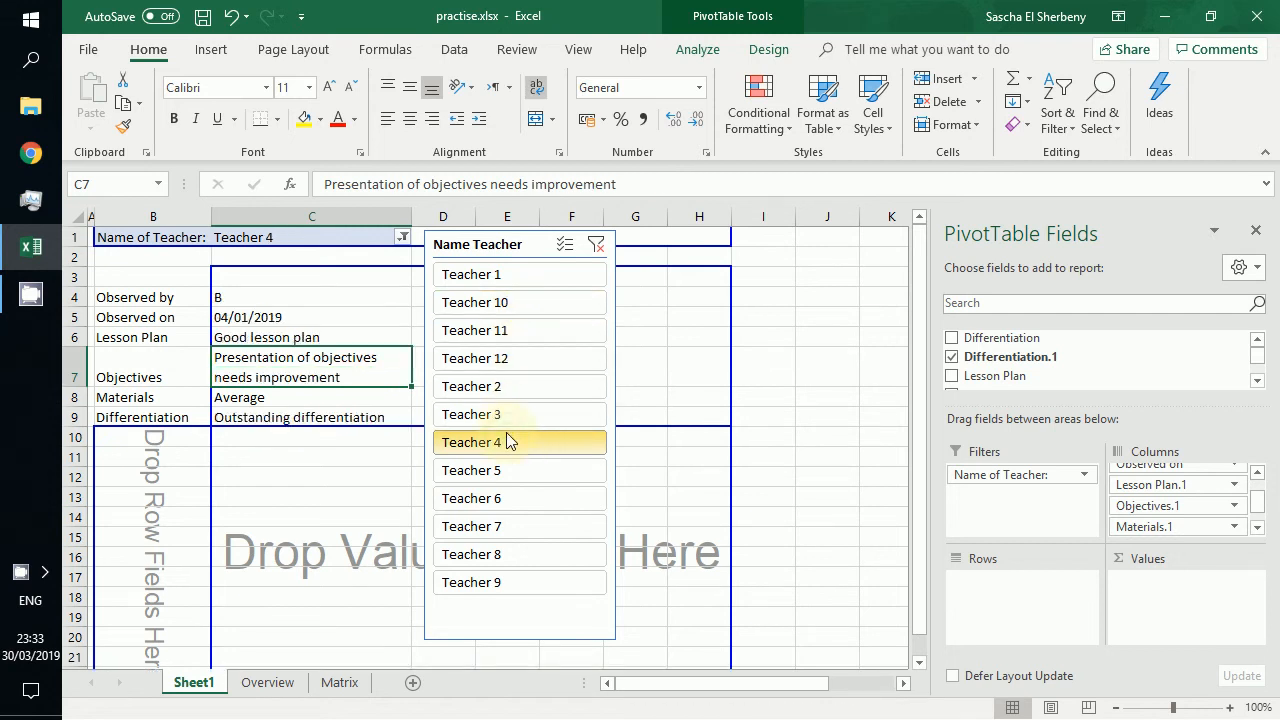
Step: Select the report range B1:C9 and create a new table style named "Blanc"
left_click(168, 259)
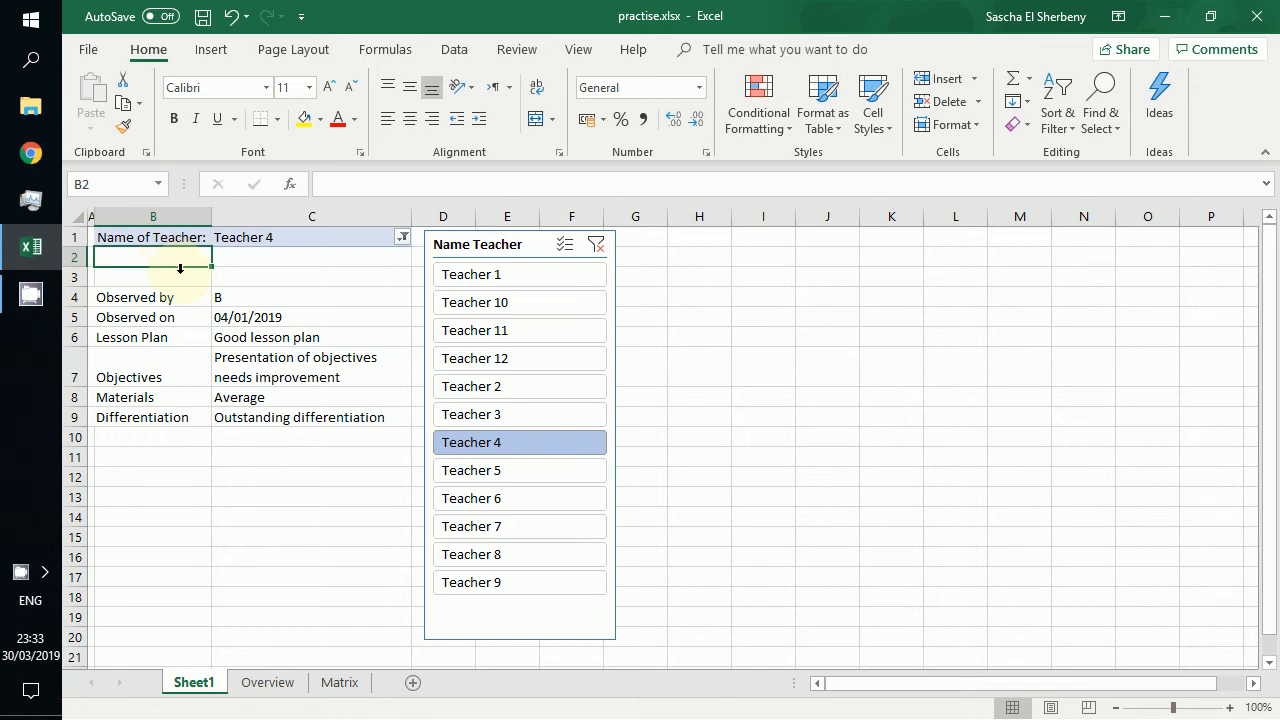
left_click(171, 239)
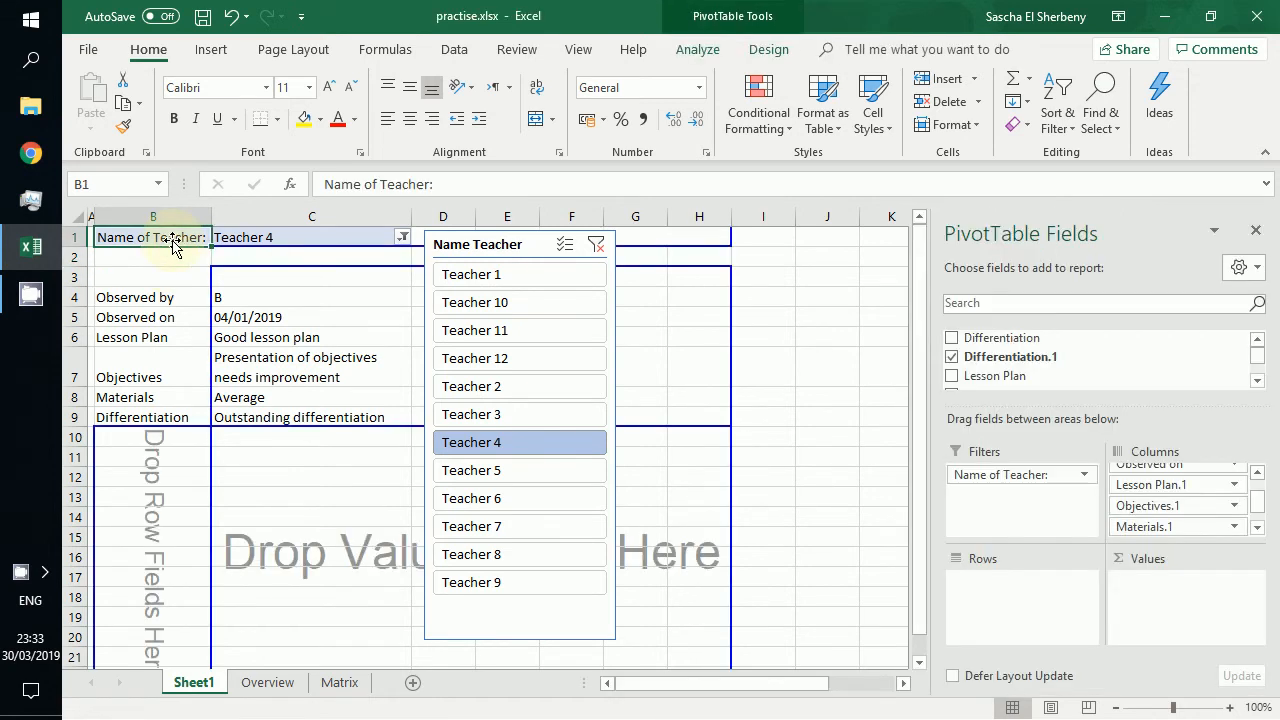
key("shift+Right")
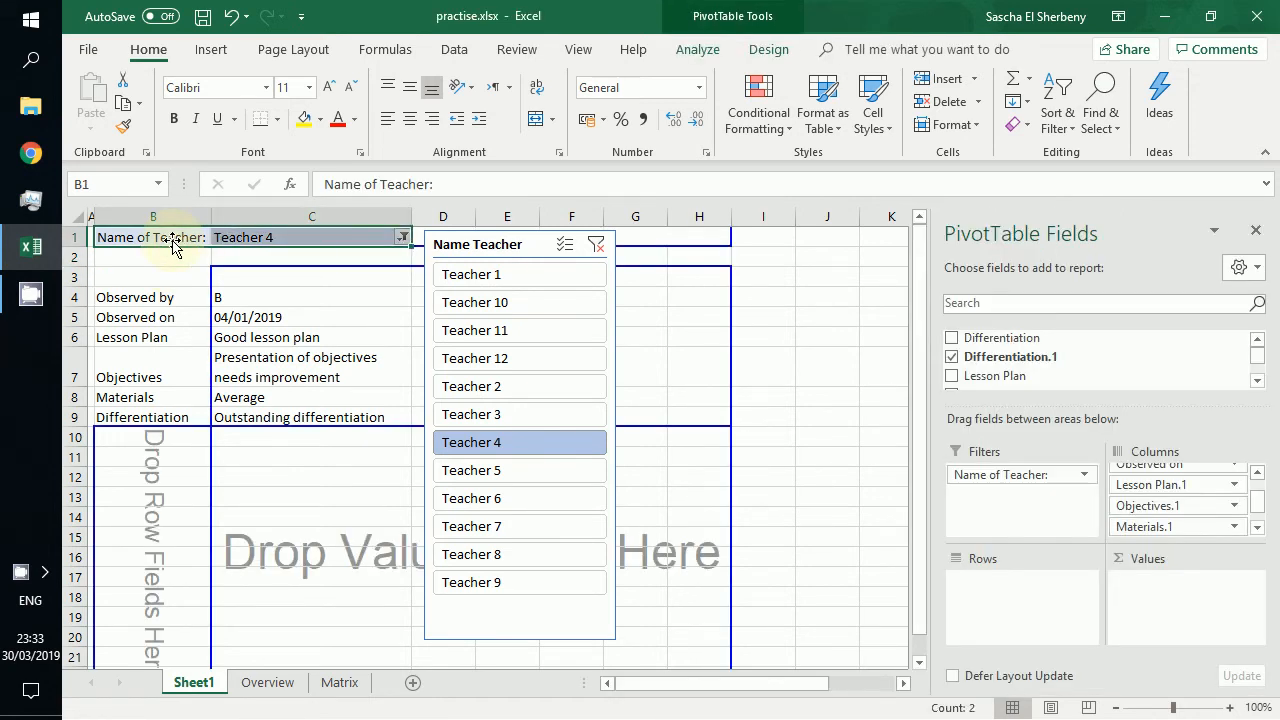
key("ctrl+shift+Down")
key("ctrl+shift+Up")
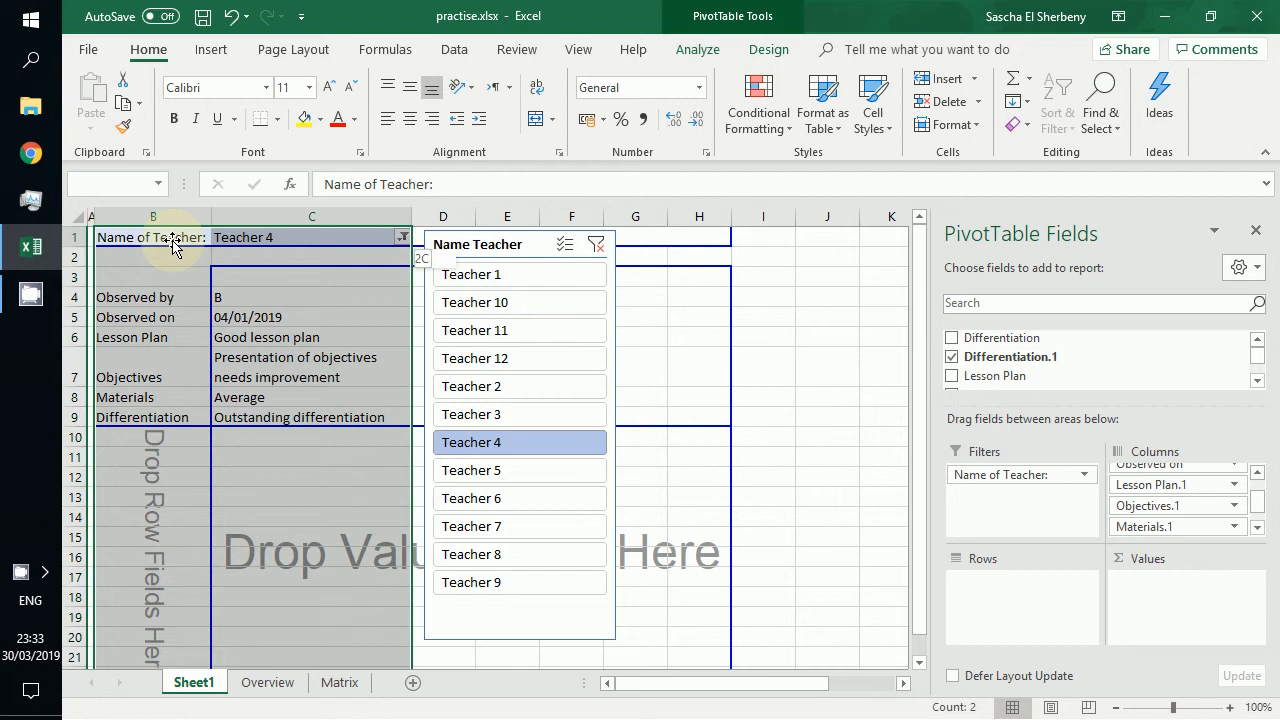
key("shift+Down")
key("shift+Down")
key("shift+Down")
key("shift+Down")
key("shift+Down")
key("shift+Down")
key("shift+Down")
key("shift+Down")
key("shift+Down")
key("shift+Down")
key("shift+Down")
key("shift+Down")
key("shift+Down")
key("shift+Up")
key("shift+Up")
key("shift+Up")
key("shift+Up")
key("shift+Up")
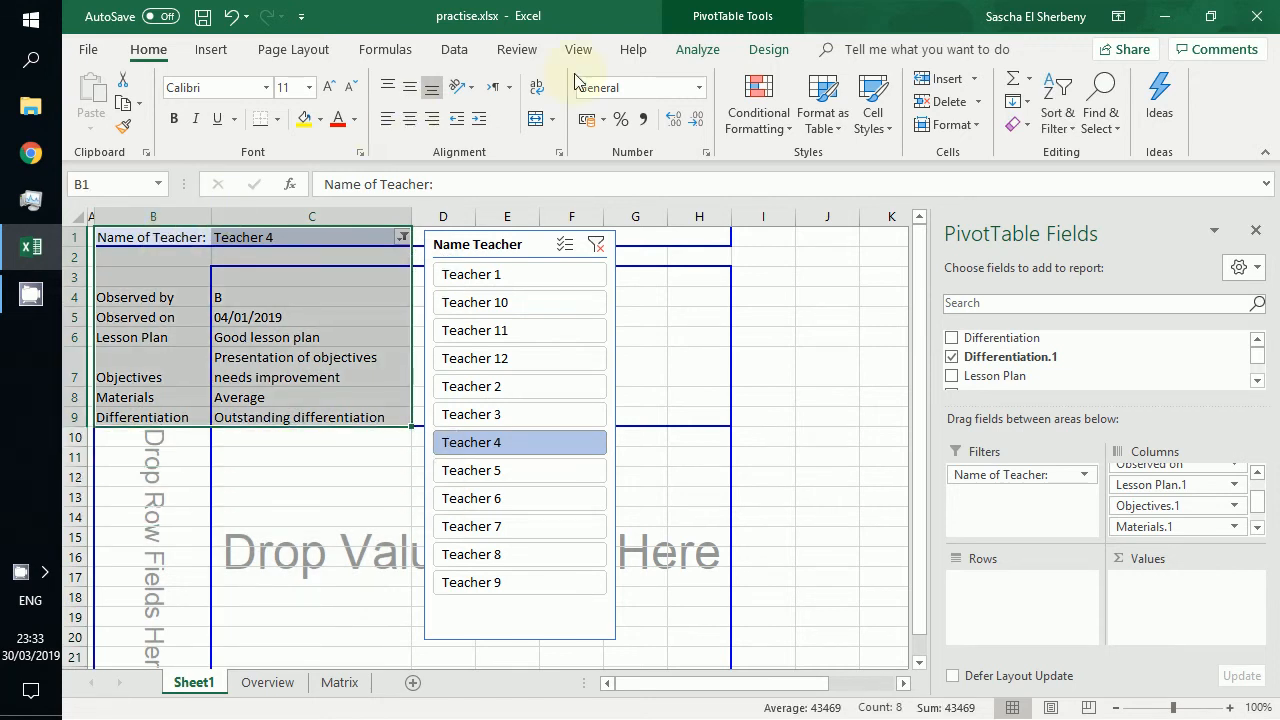
left_click(820, 128)
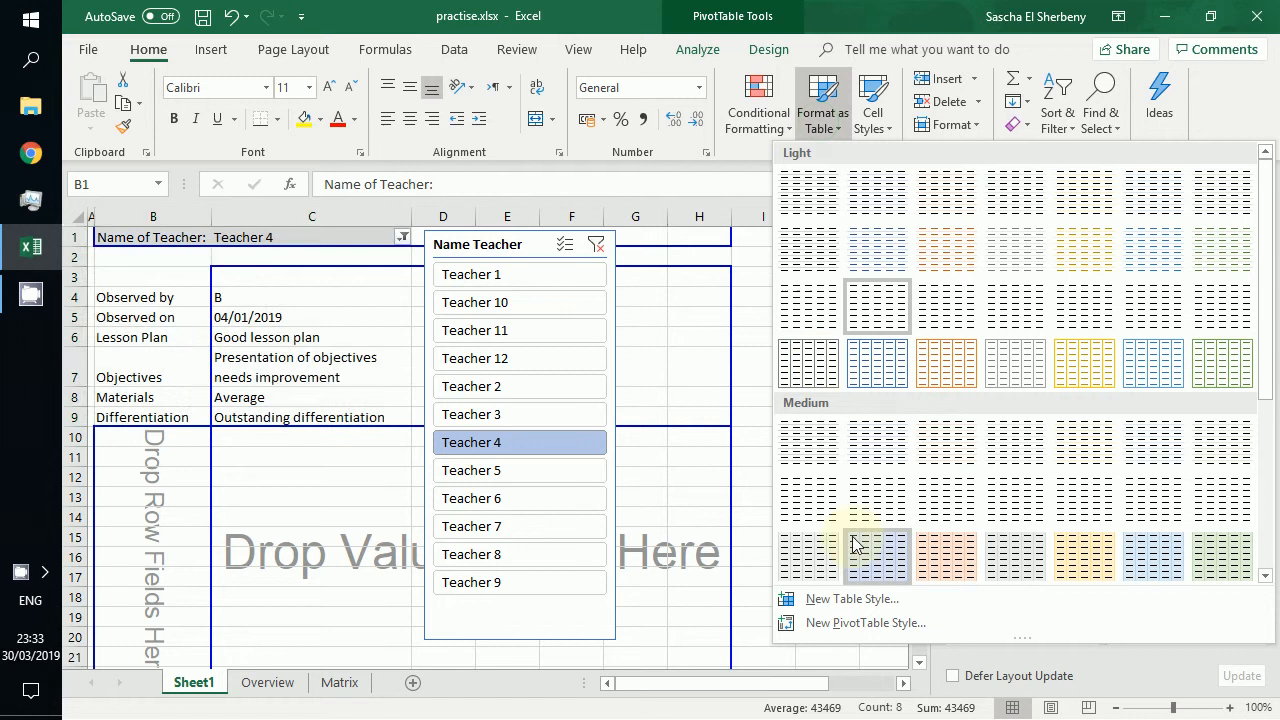
left_click(852, 600)
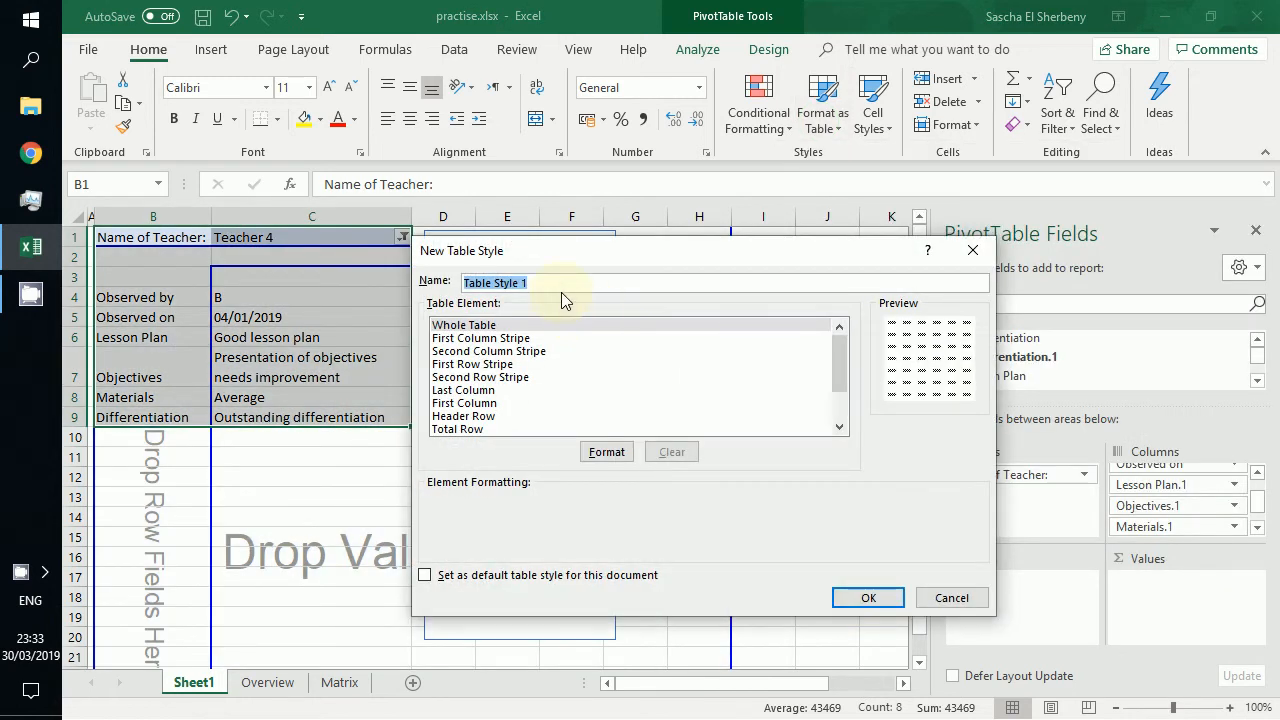
type("Blanc")
left_click(630, 575)
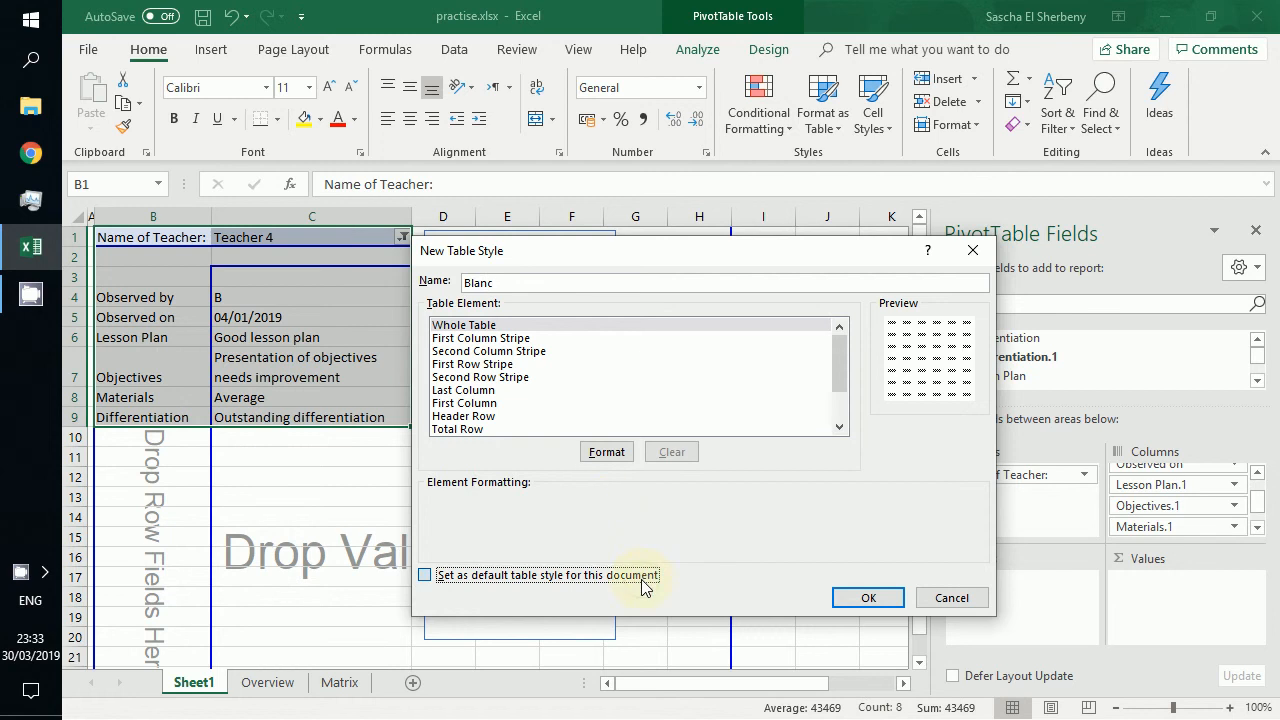
left_click(860, 601)
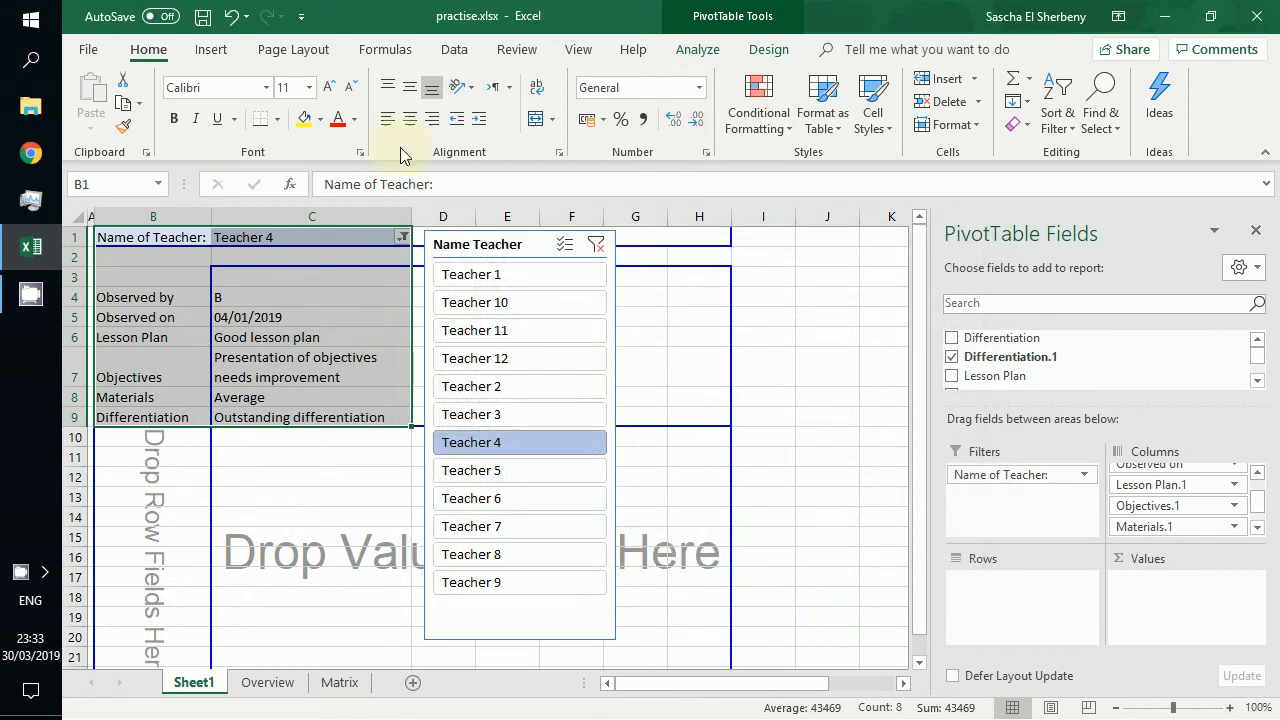
left_click(760, 58)
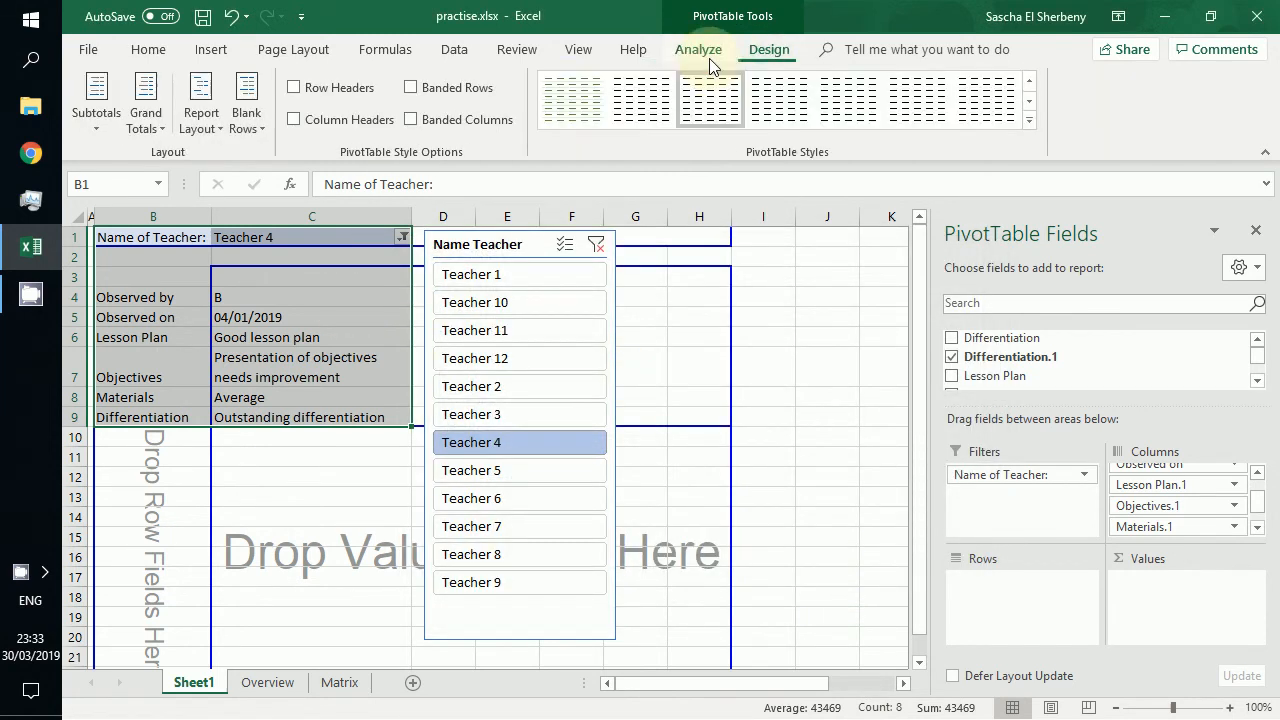
left_click(701, 56)
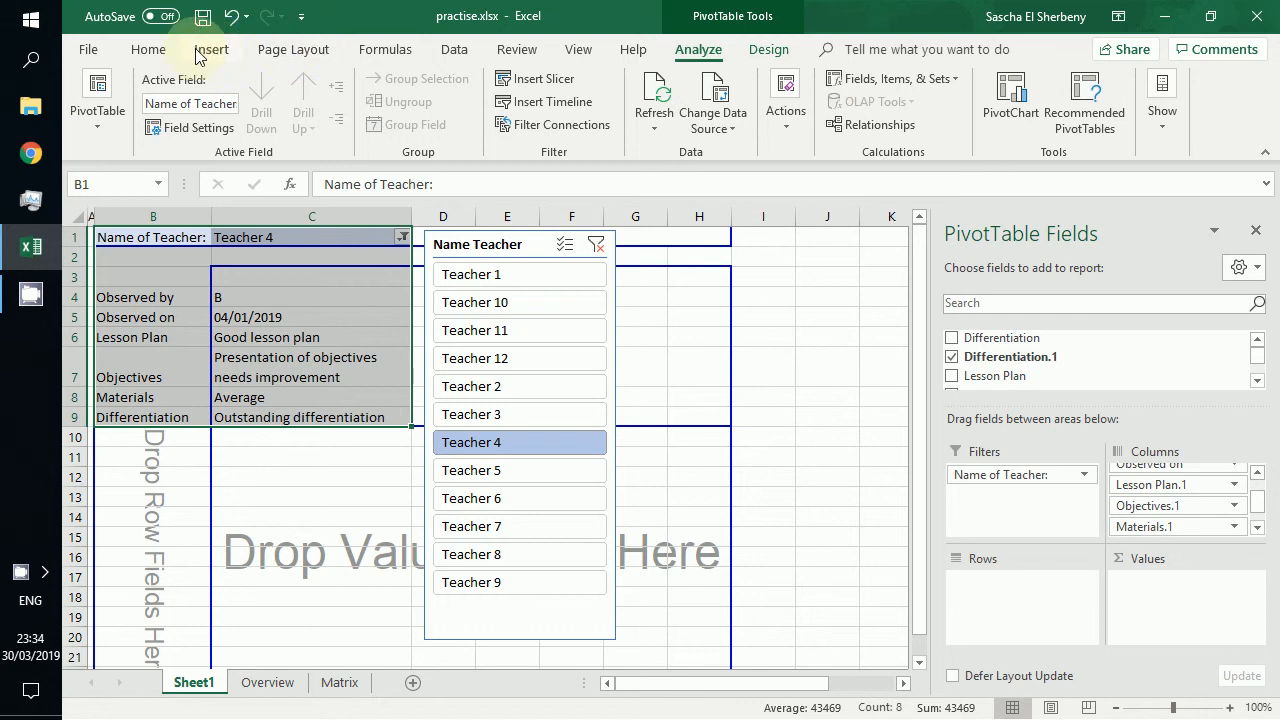
scroll(209, 49, "up", 7)
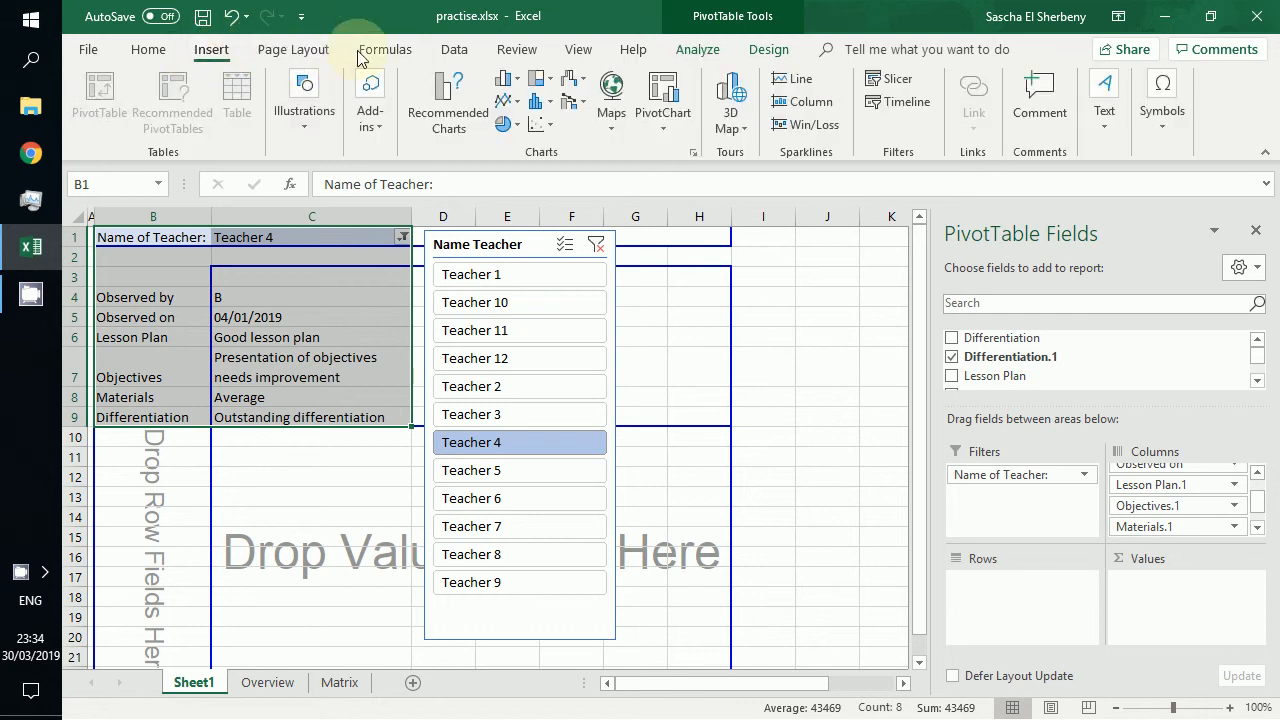
left_click(160, 52)
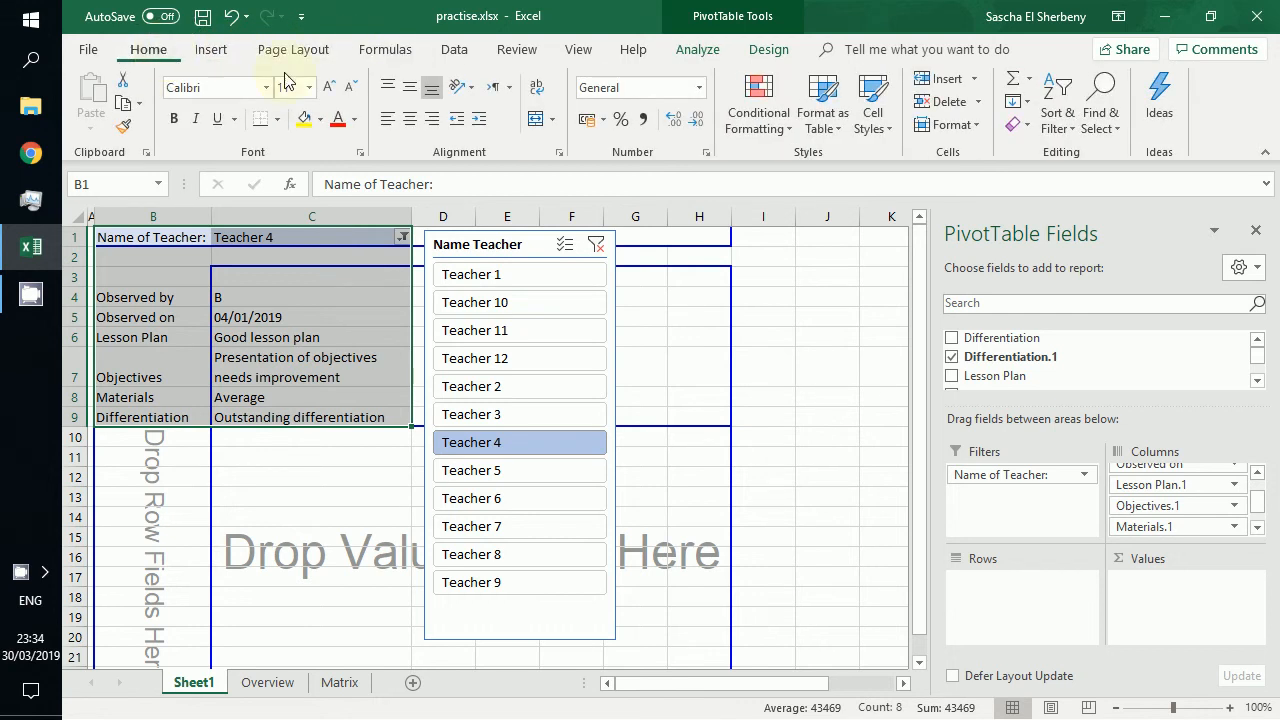
left_click(811, 128)
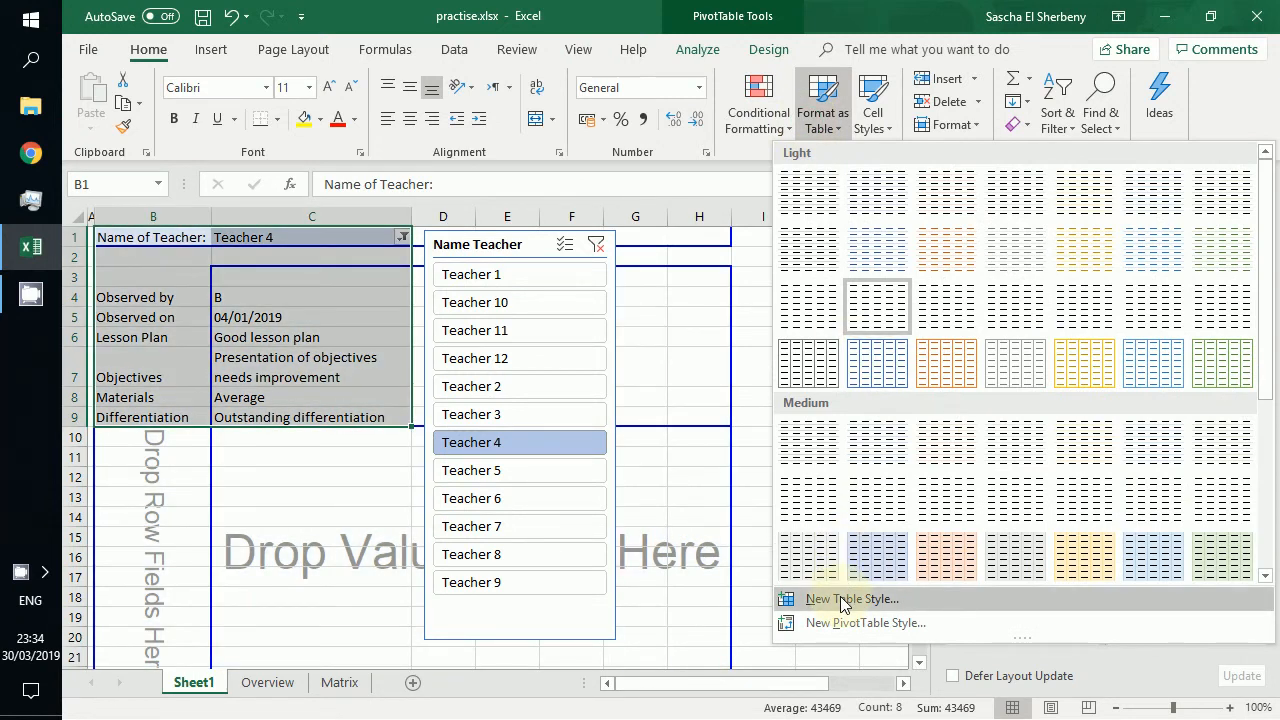
left_click(877, 313)
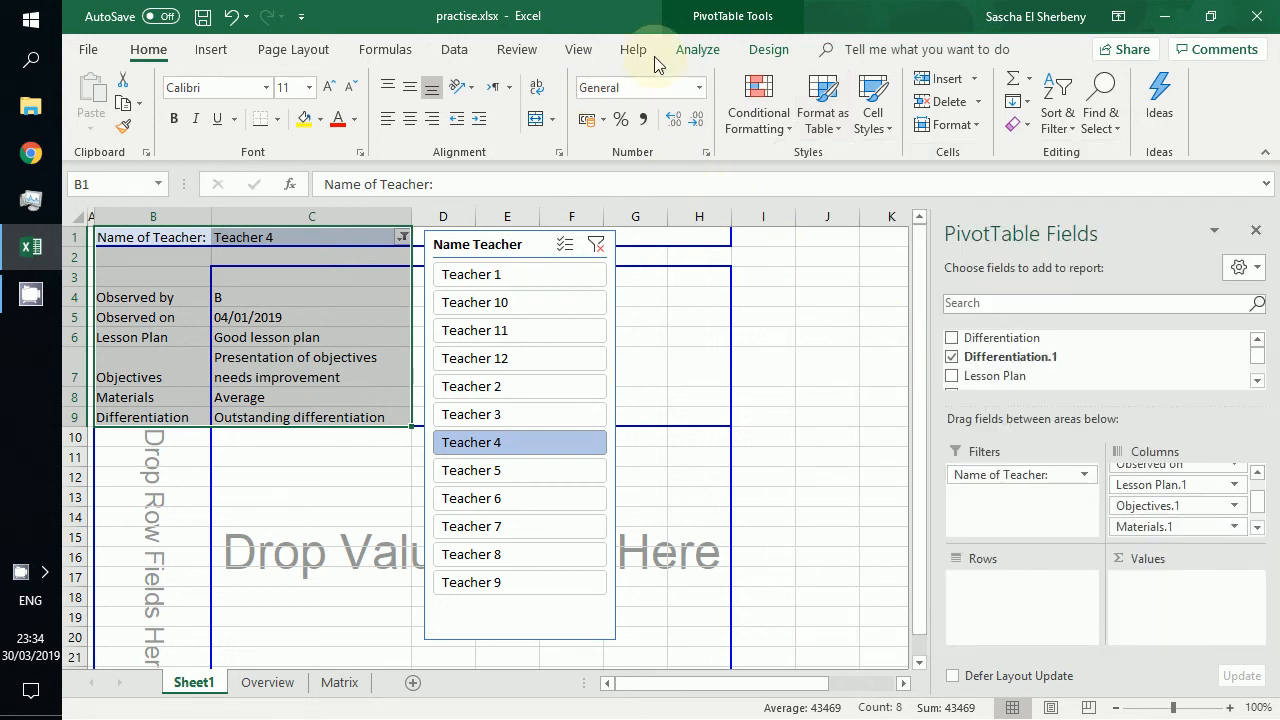
left_click(690, 52)
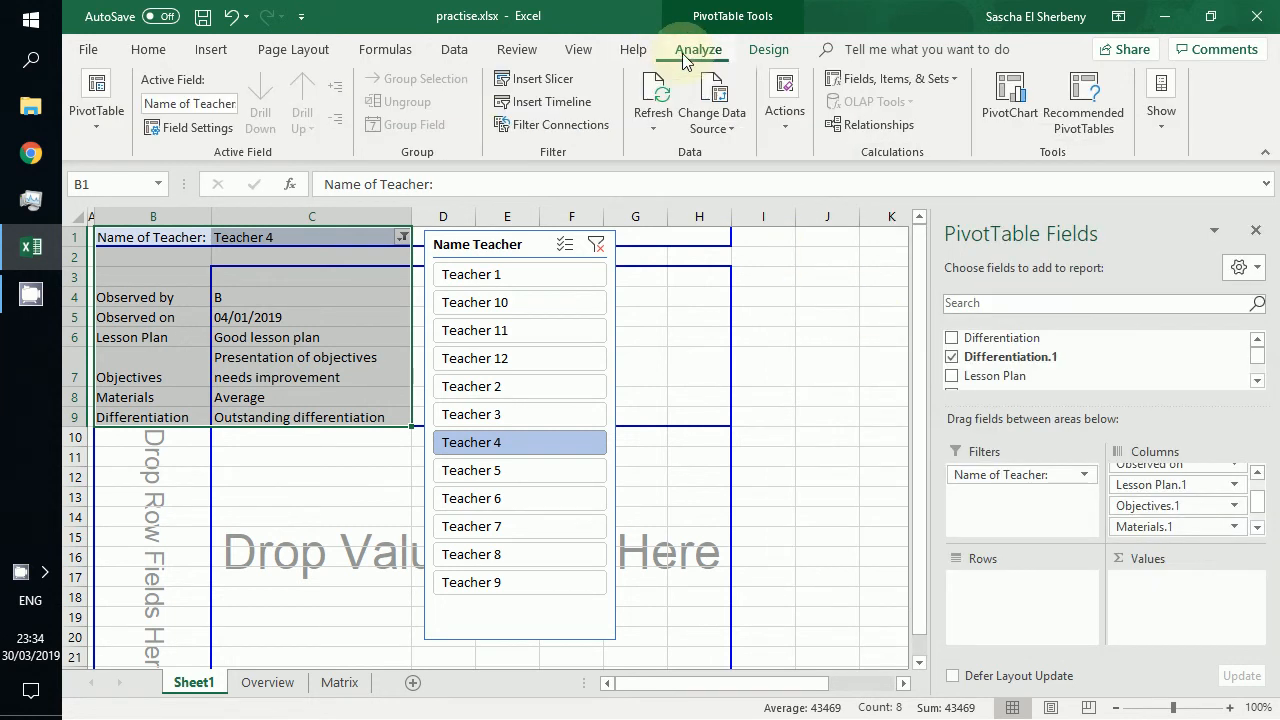
Step: Try the orange, yellow and plain light PivotTable styles on the report, and apply the gray one with column lines
left_click(767, 52)
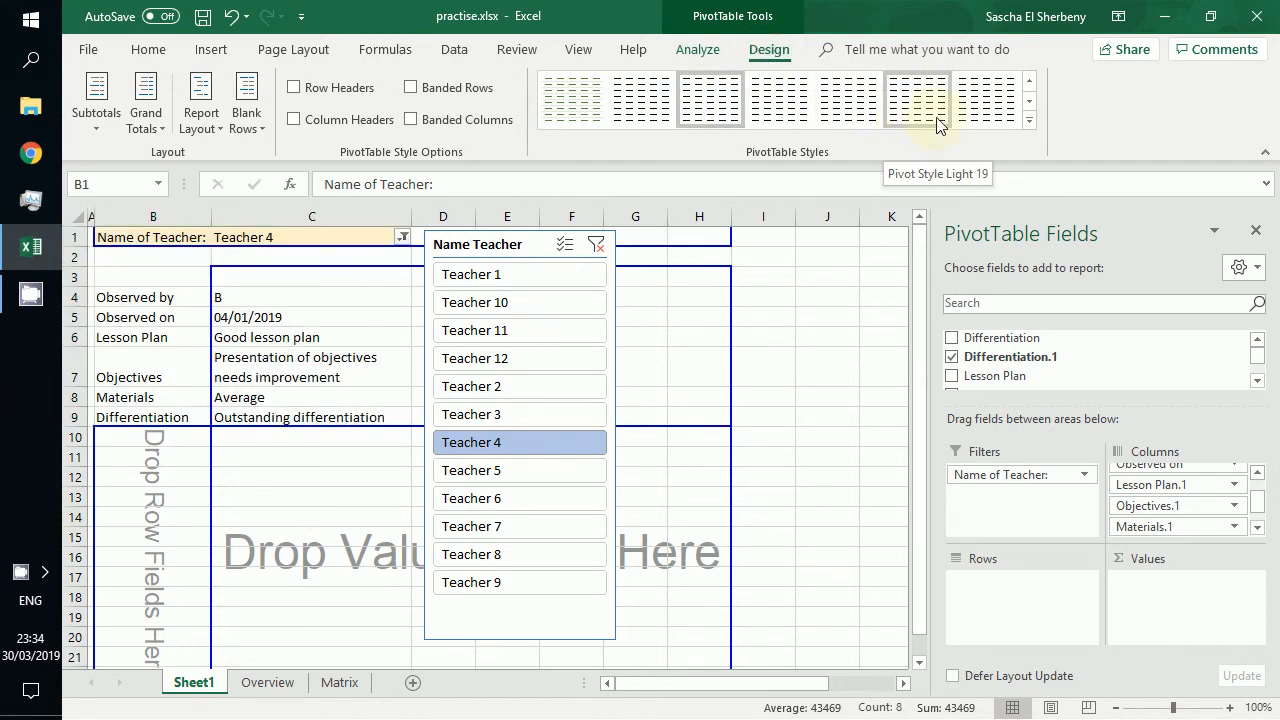
left_click(1029, 120)
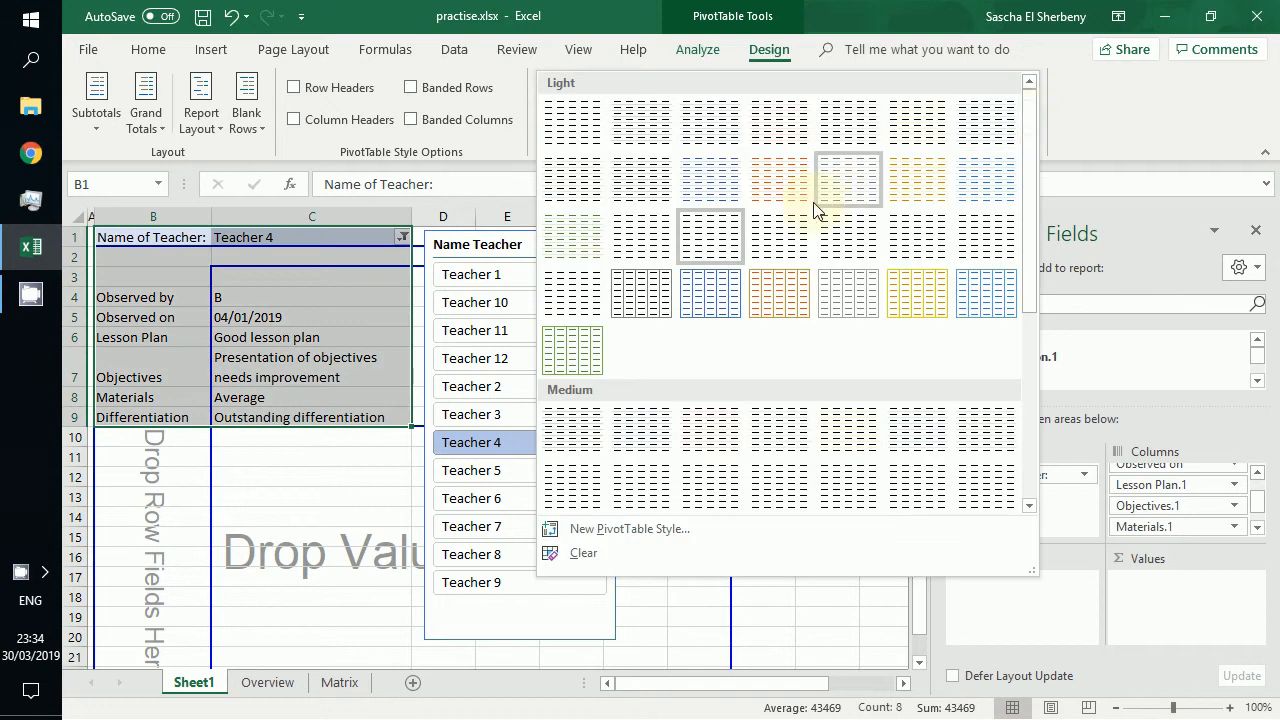
left_click(765, 293)
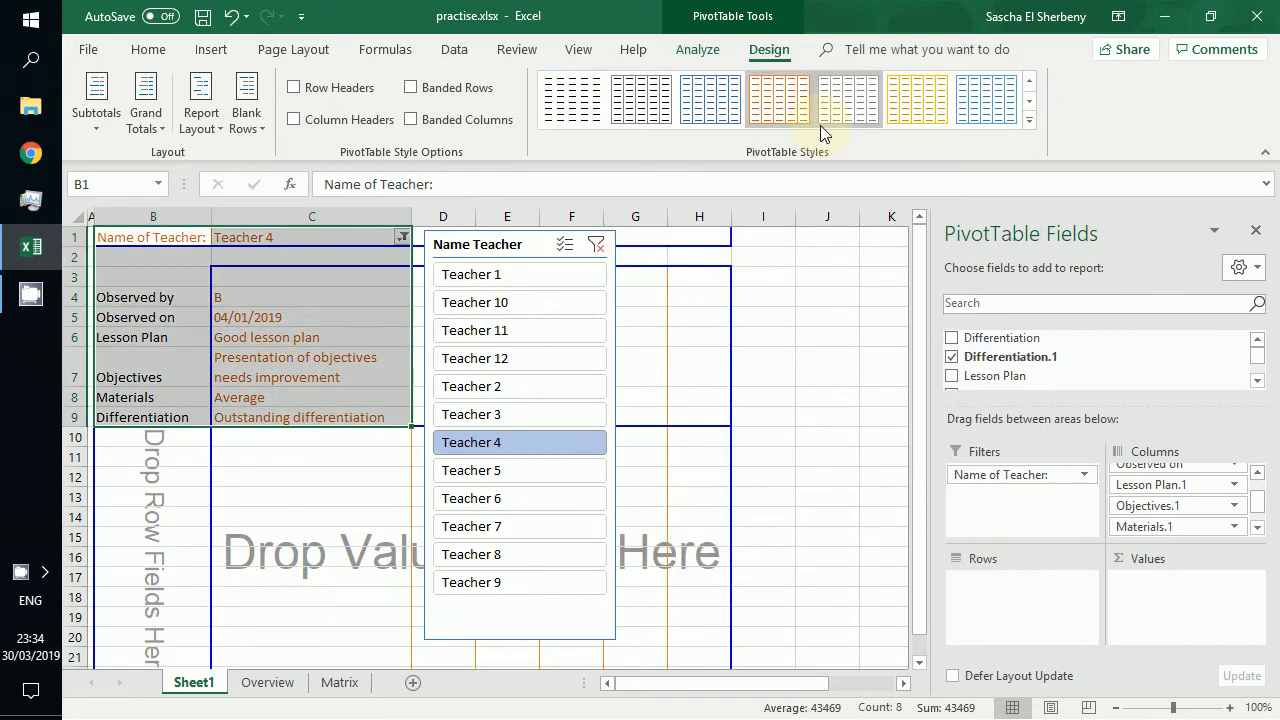
left_click(931, 87)
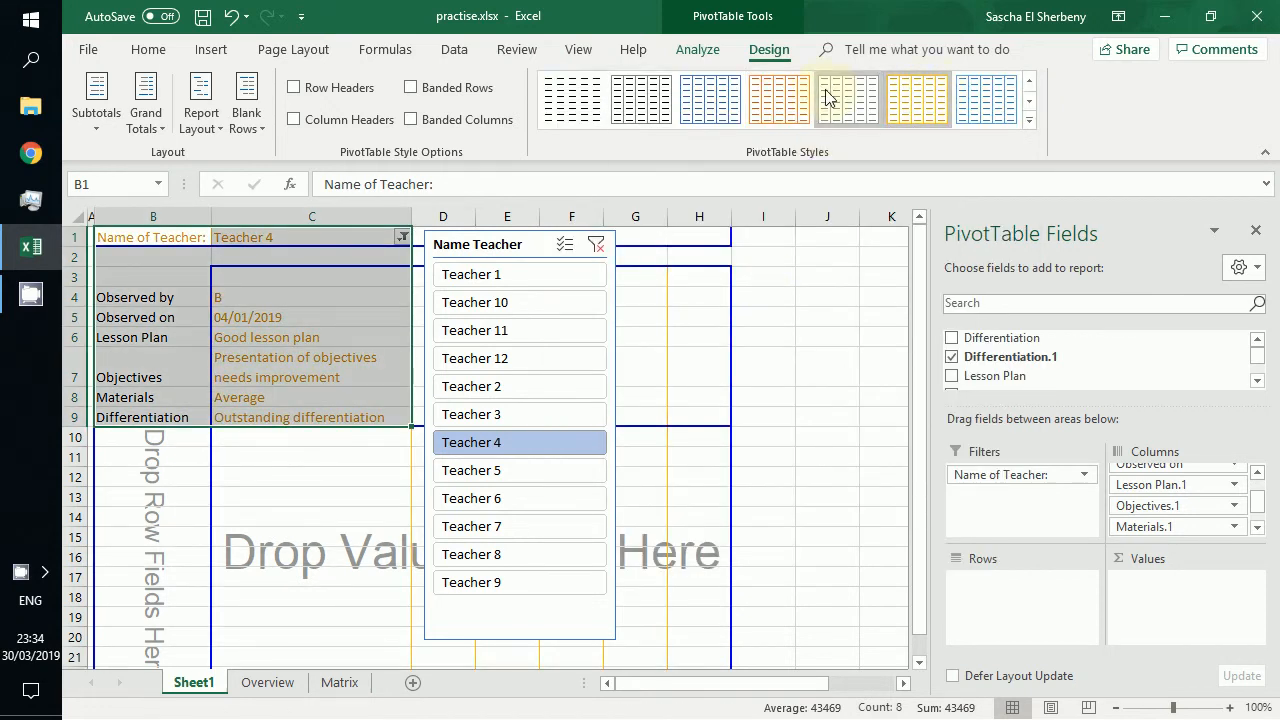
left_click(575, 103)
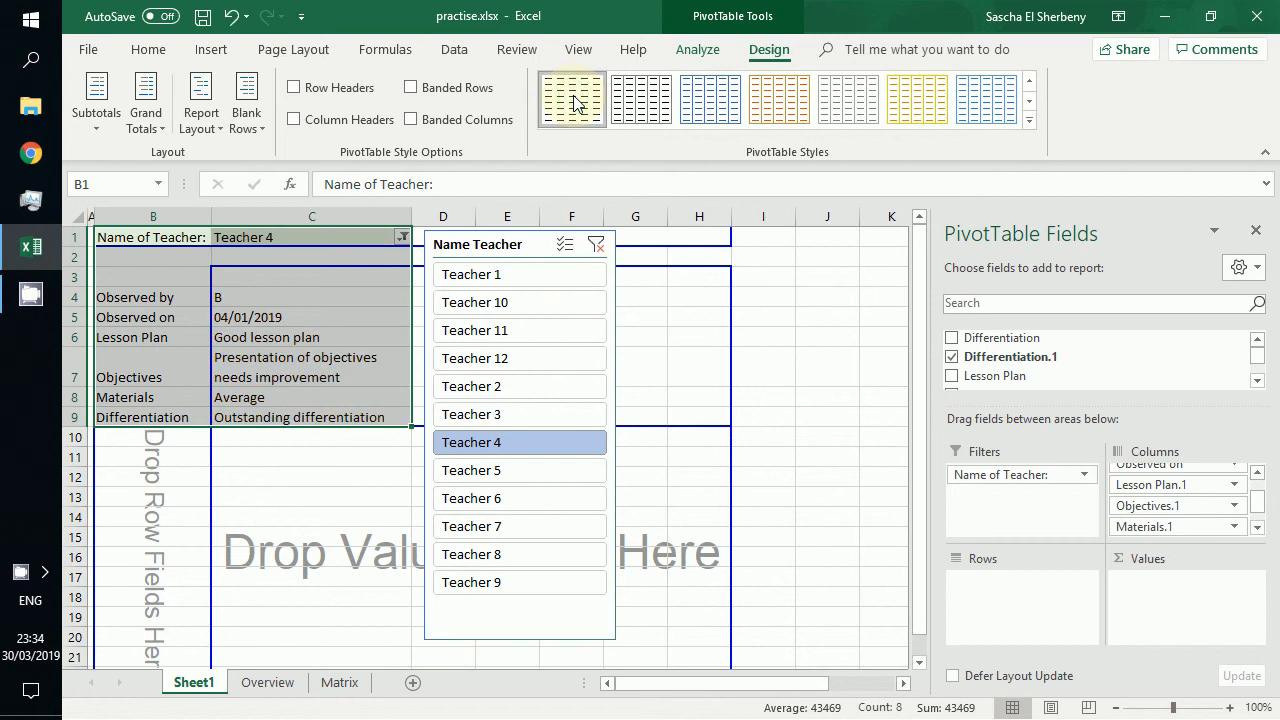
left_click(838, 97)
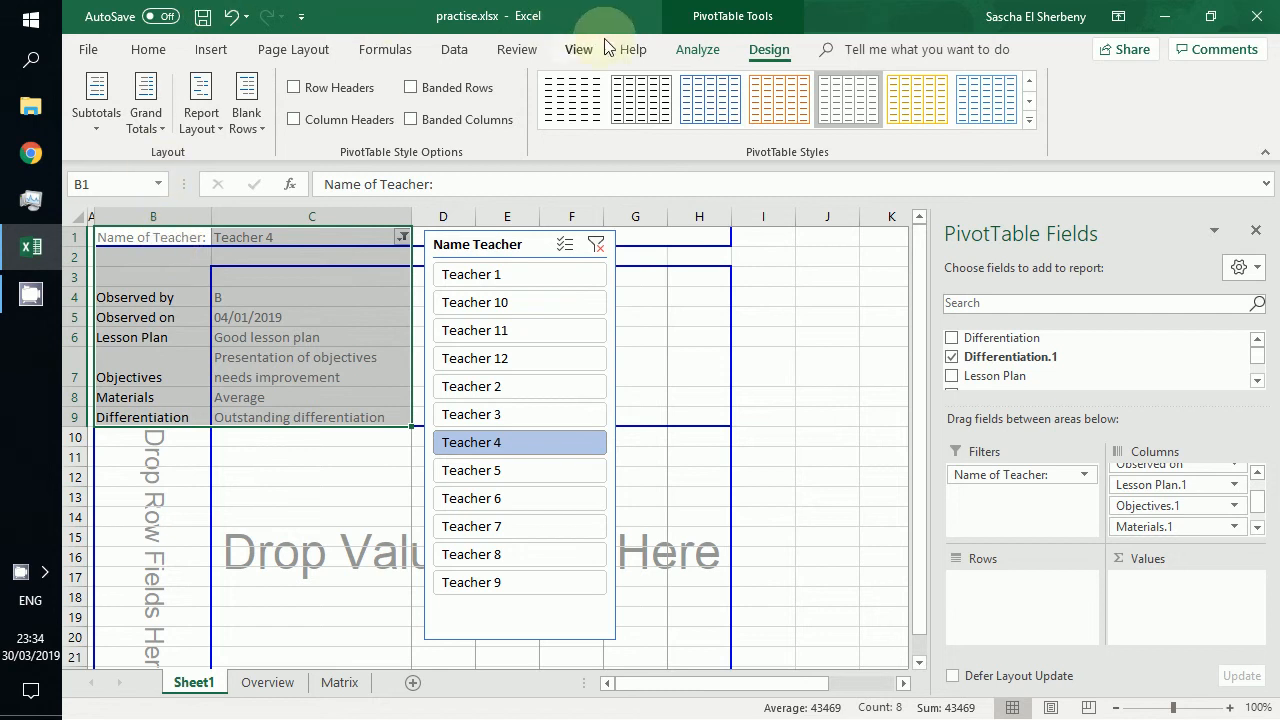
Step: Start recording a macro named Macro1, stored in This Workbook, with Ctrl+u as its shortcut key
left_click(510, 52)
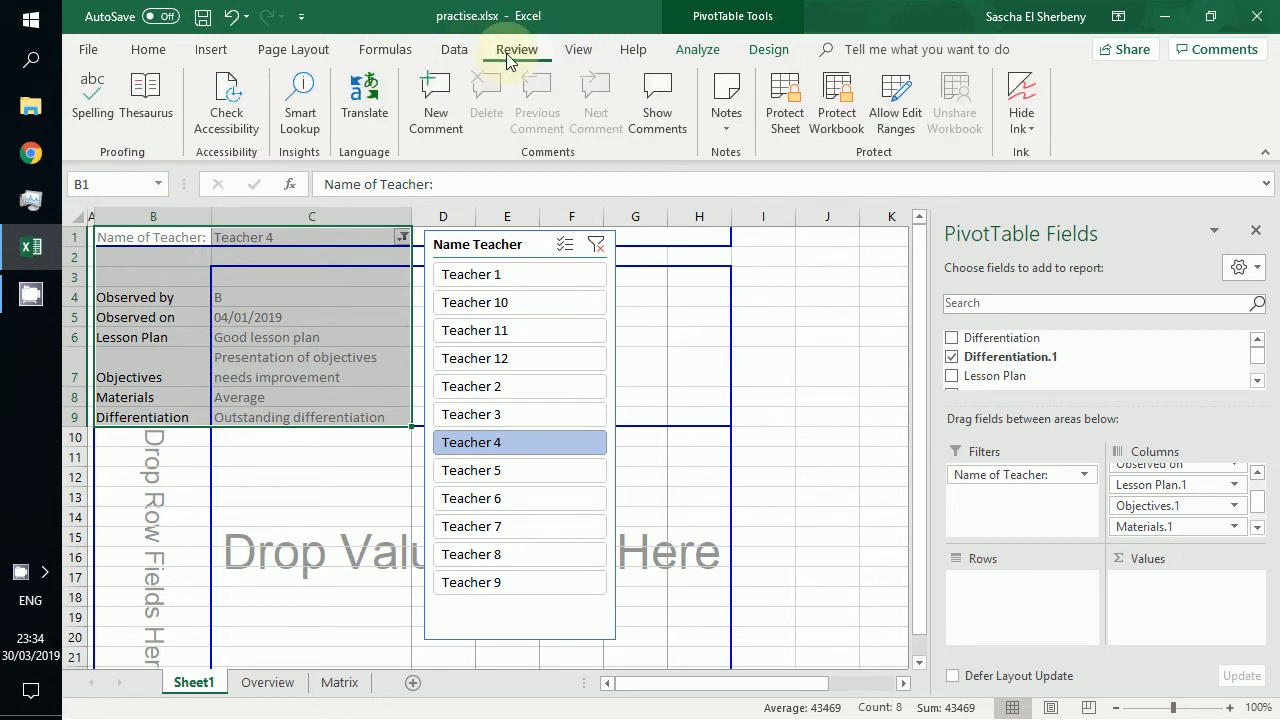
left_click(578, 50)
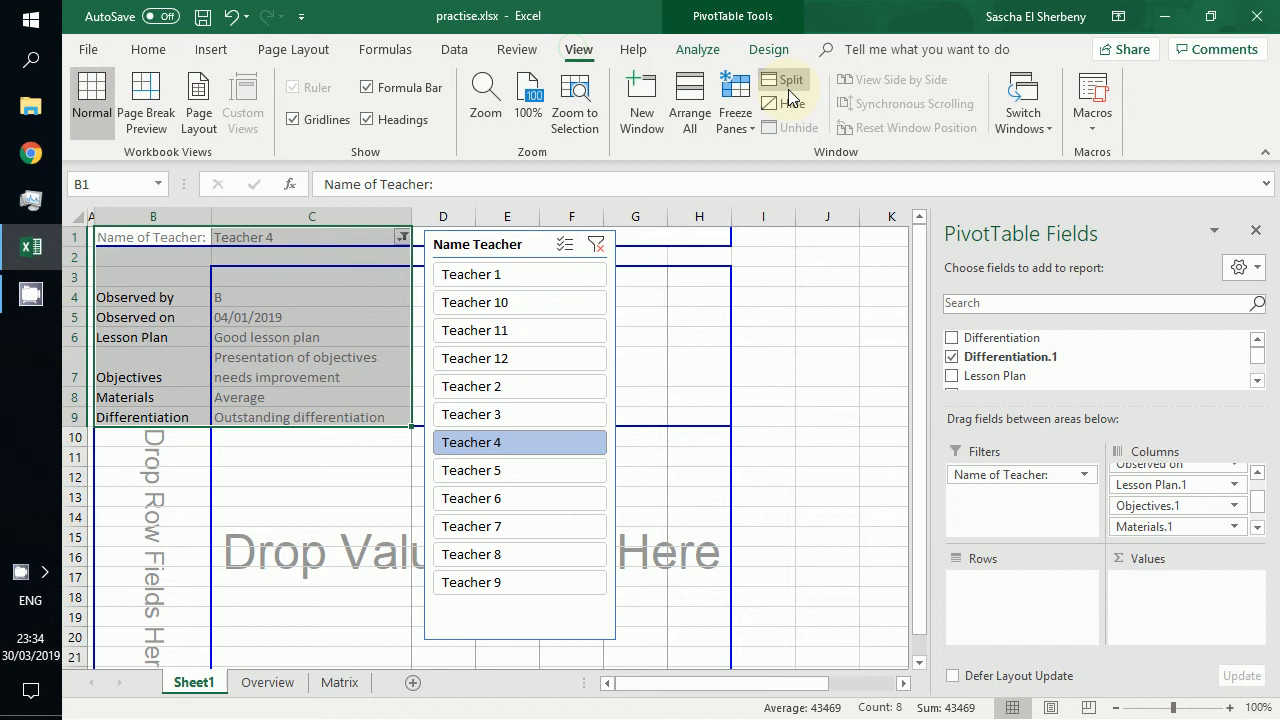
left_click(1090, 124)
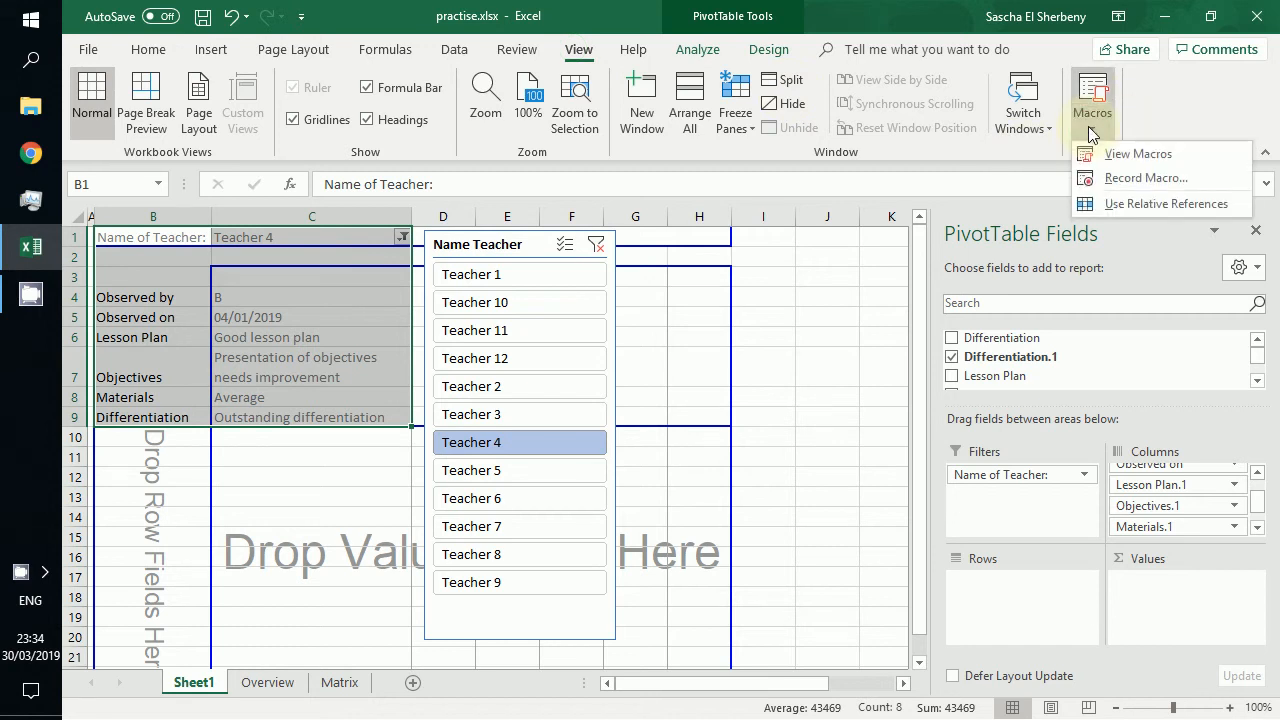
left_click(1128, 180)
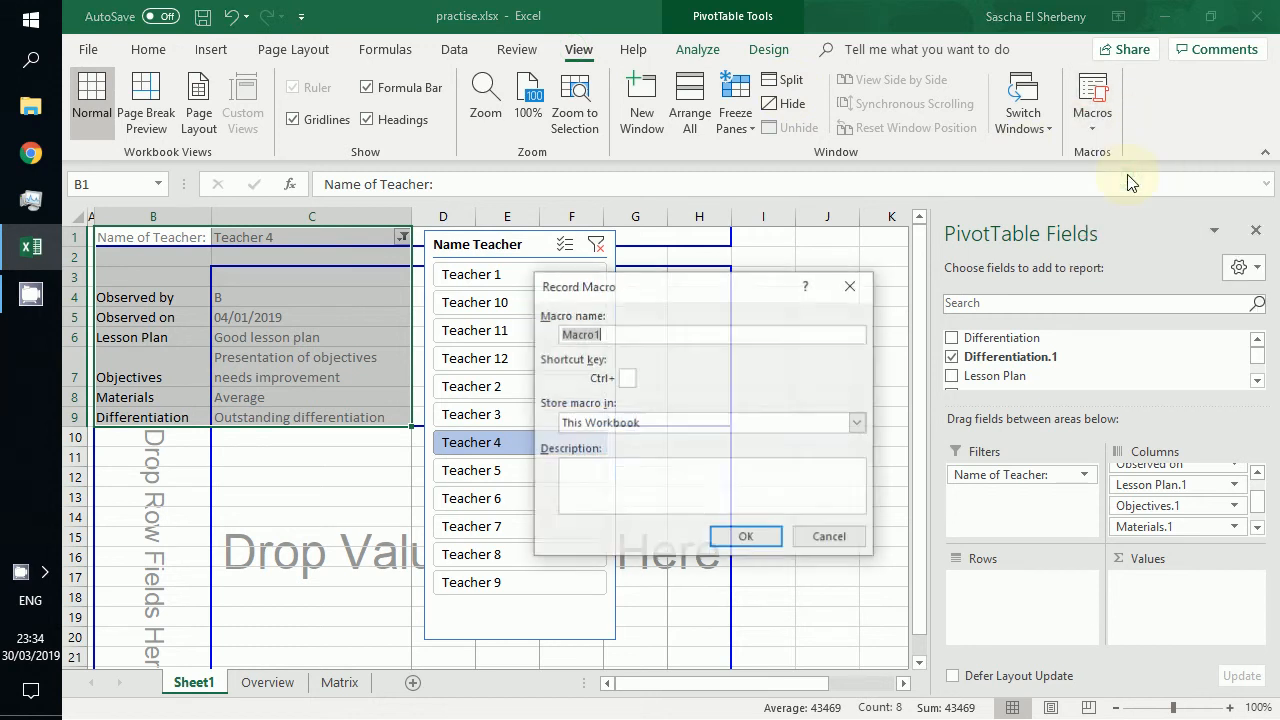
left_click(624, 377)
type("u")
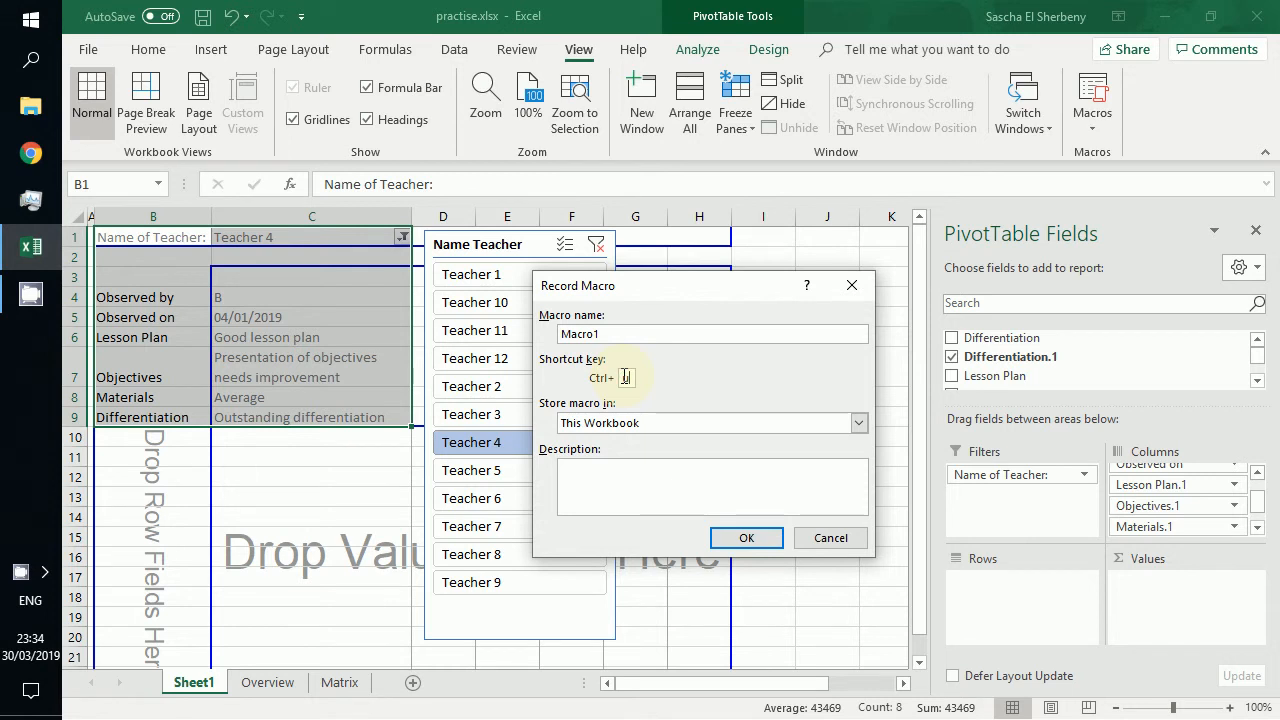
left_click(744, 539)
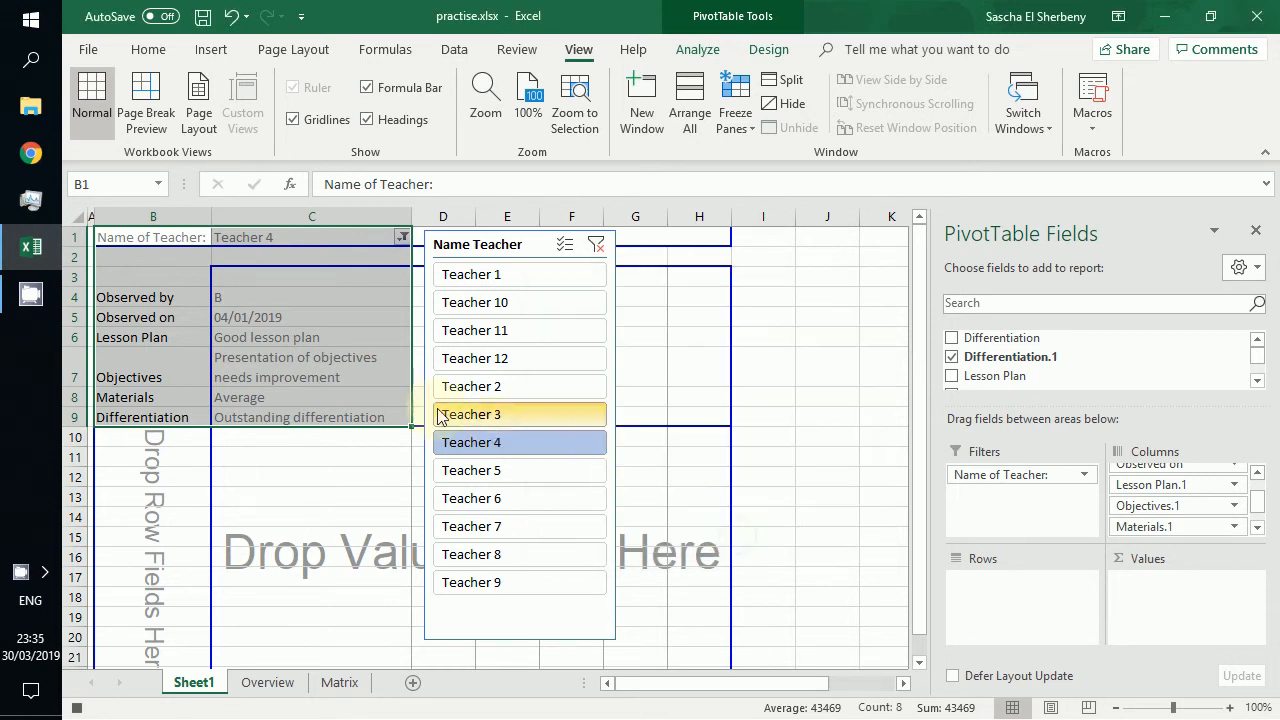
Step: Set the report range B1:C9 to font size 16 with the Automatic font color
left_click(172, 246)
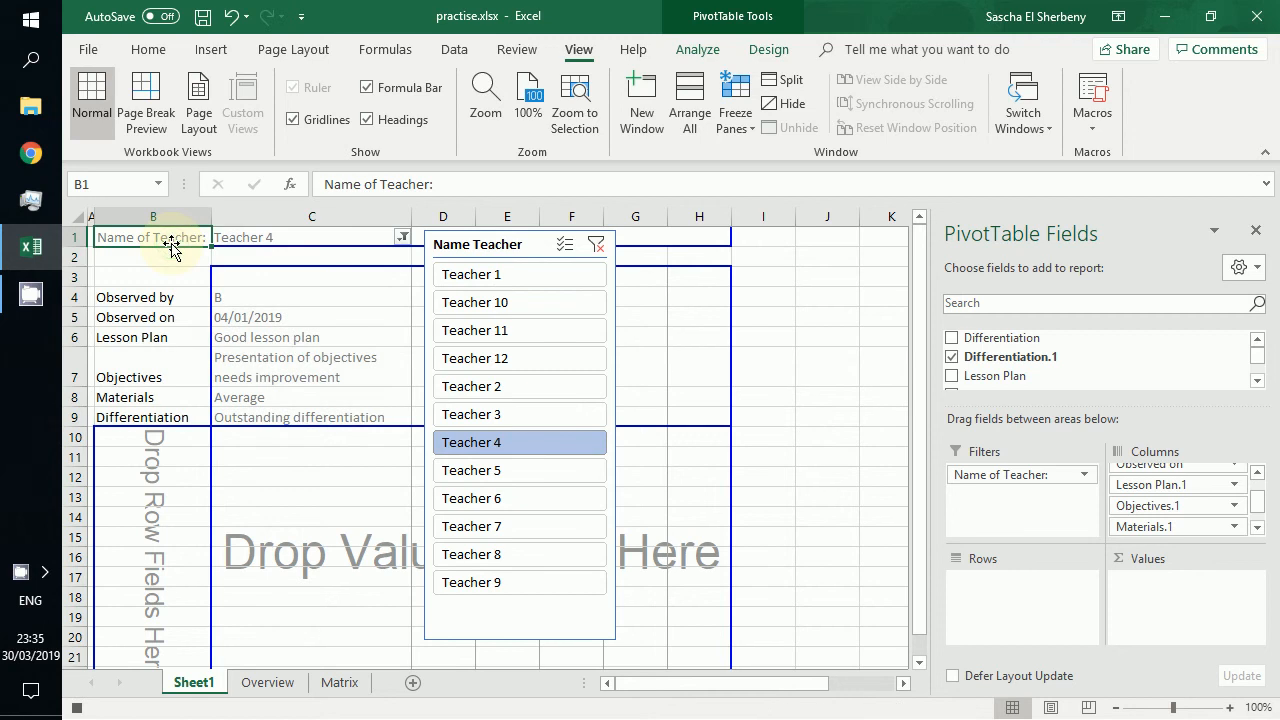
key("shift+Right")
key("shift+Down")
key("shift+Down")
key("shift+Down")
key("shift+Down")
key("shift+Down")
key("shift+Down")
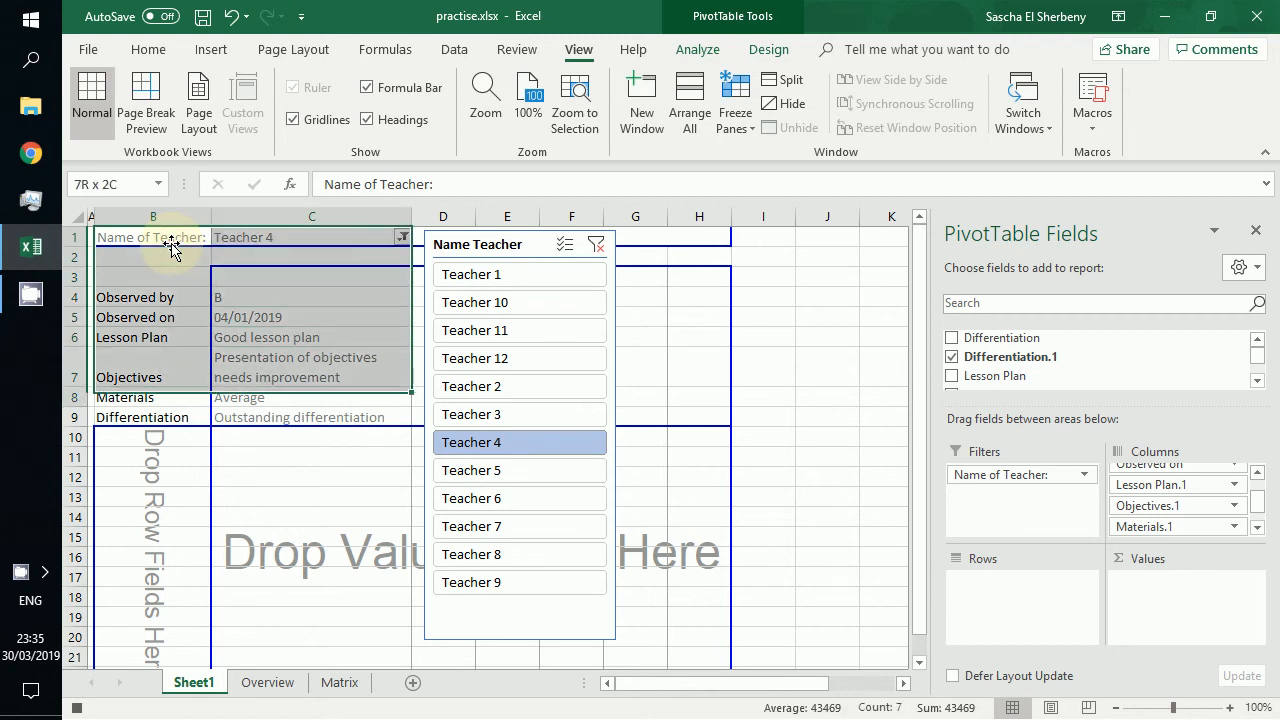
key("shift+Down")
key("shift+Down")
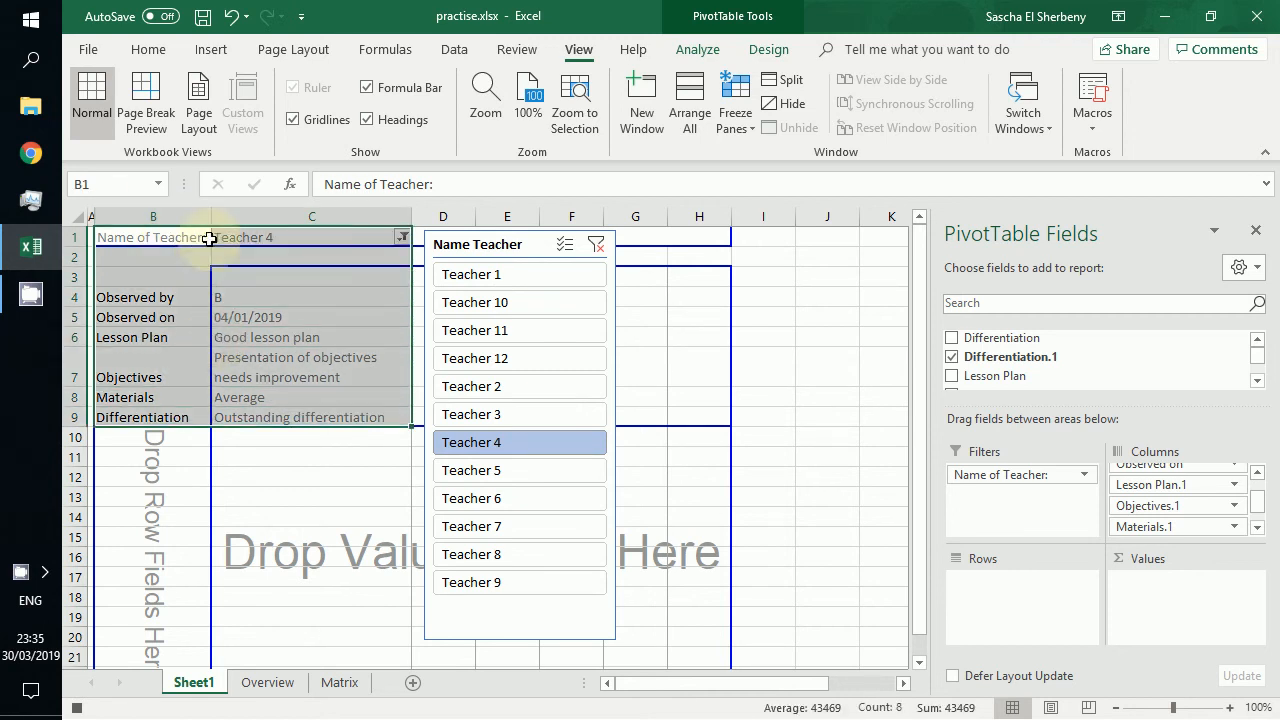
left_click(147, 52)
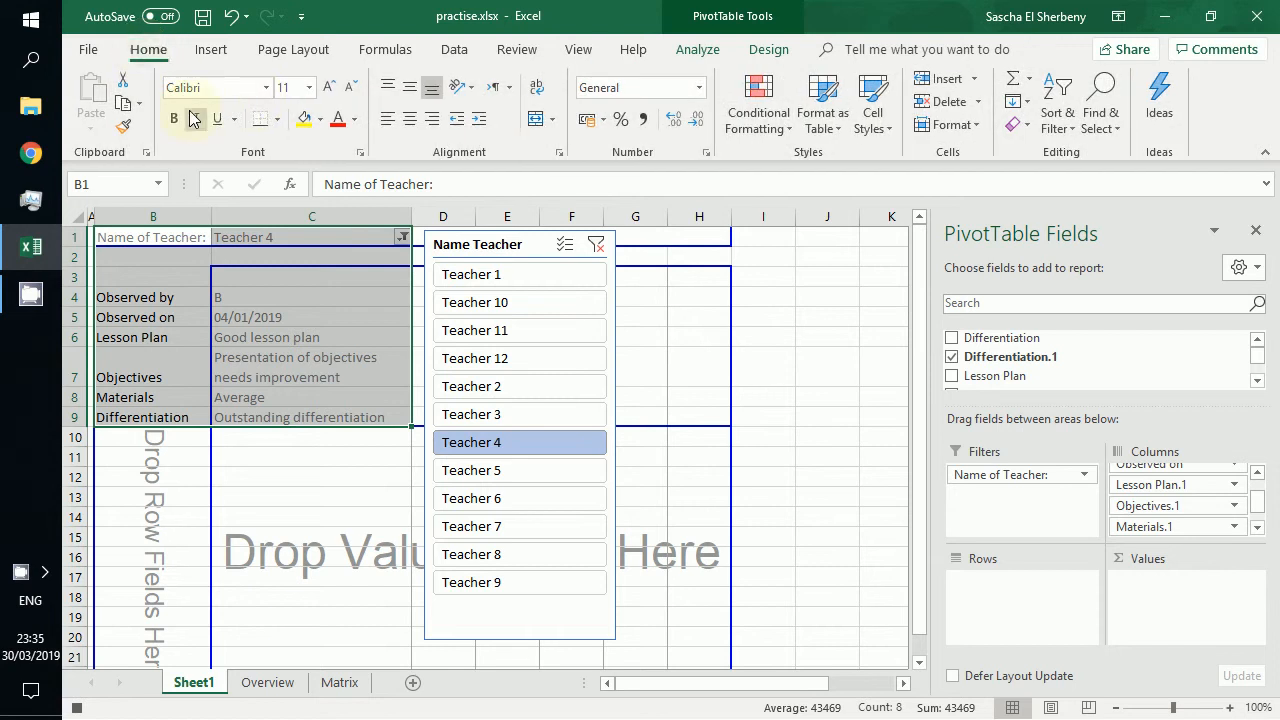
left_click(309, 89)
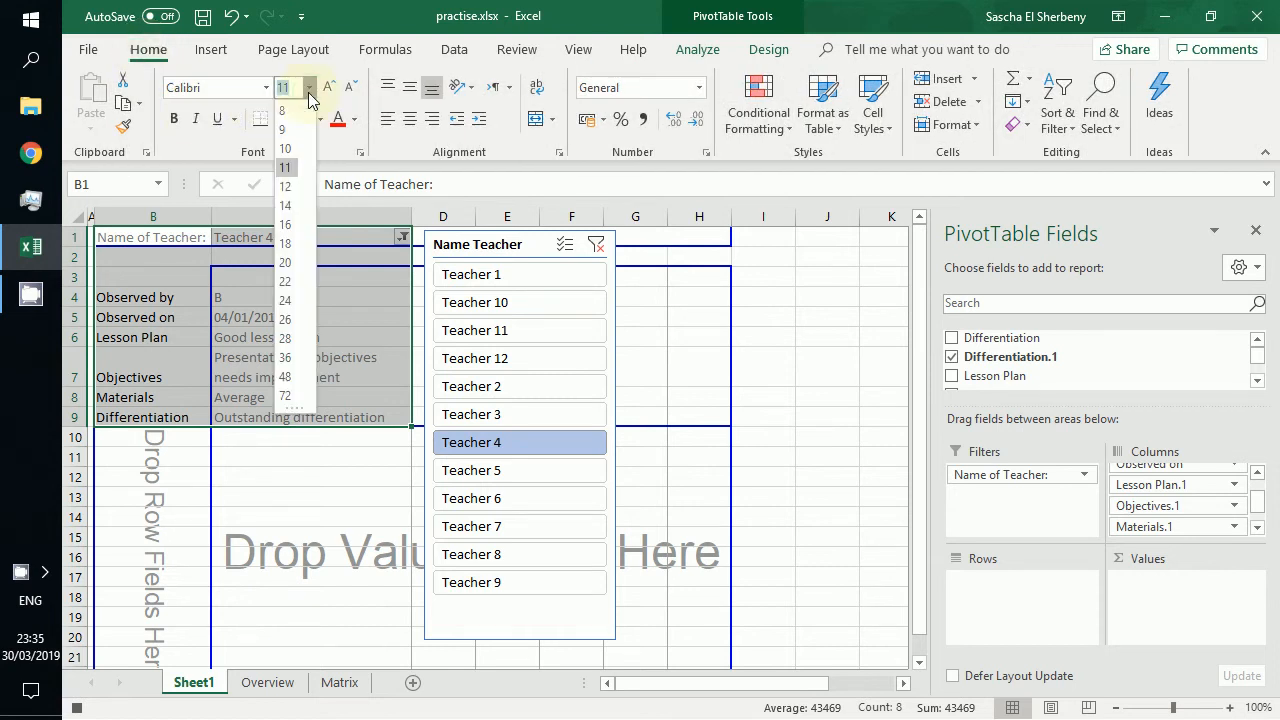
left_click(292, 225)
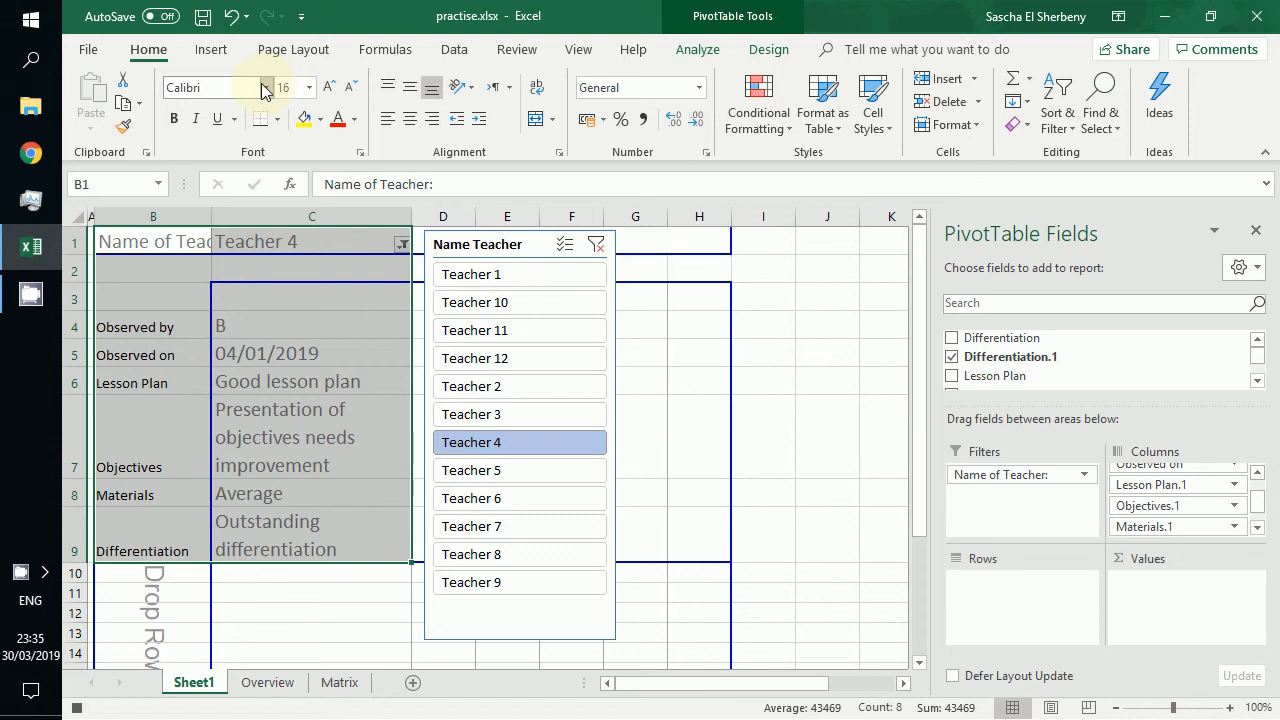
left_click(354, 119)
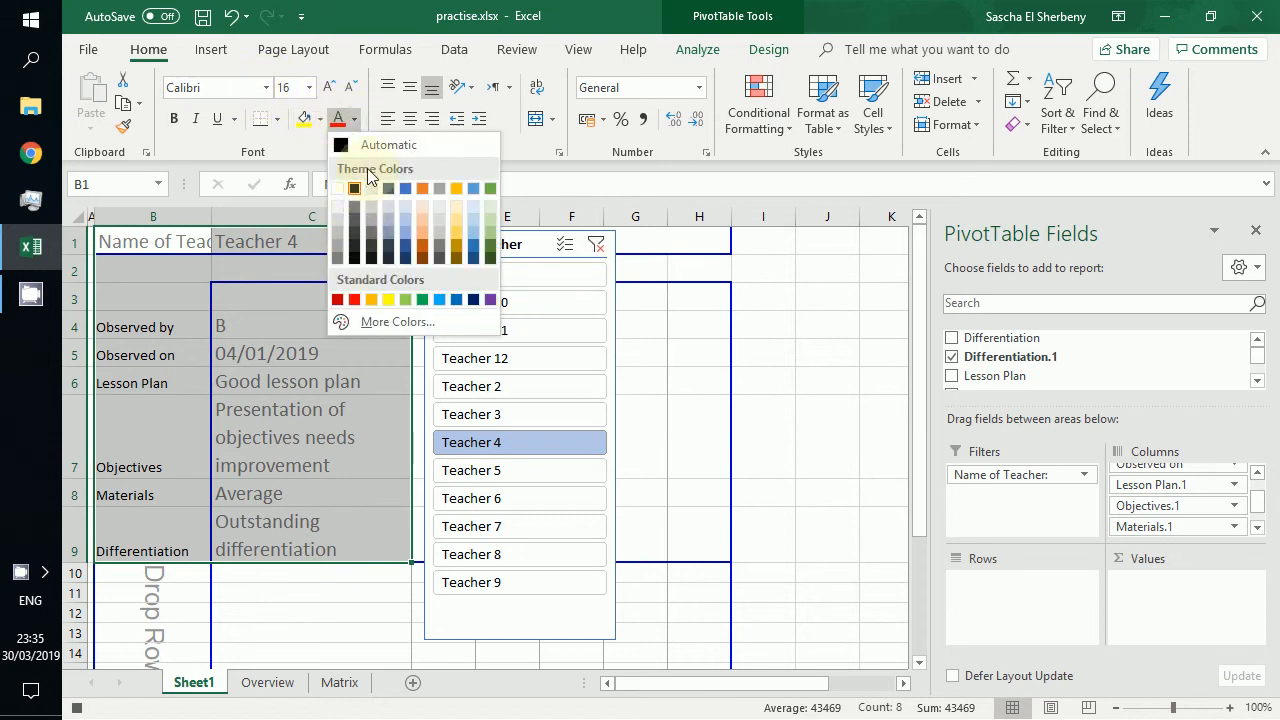
left_click(369, 150)
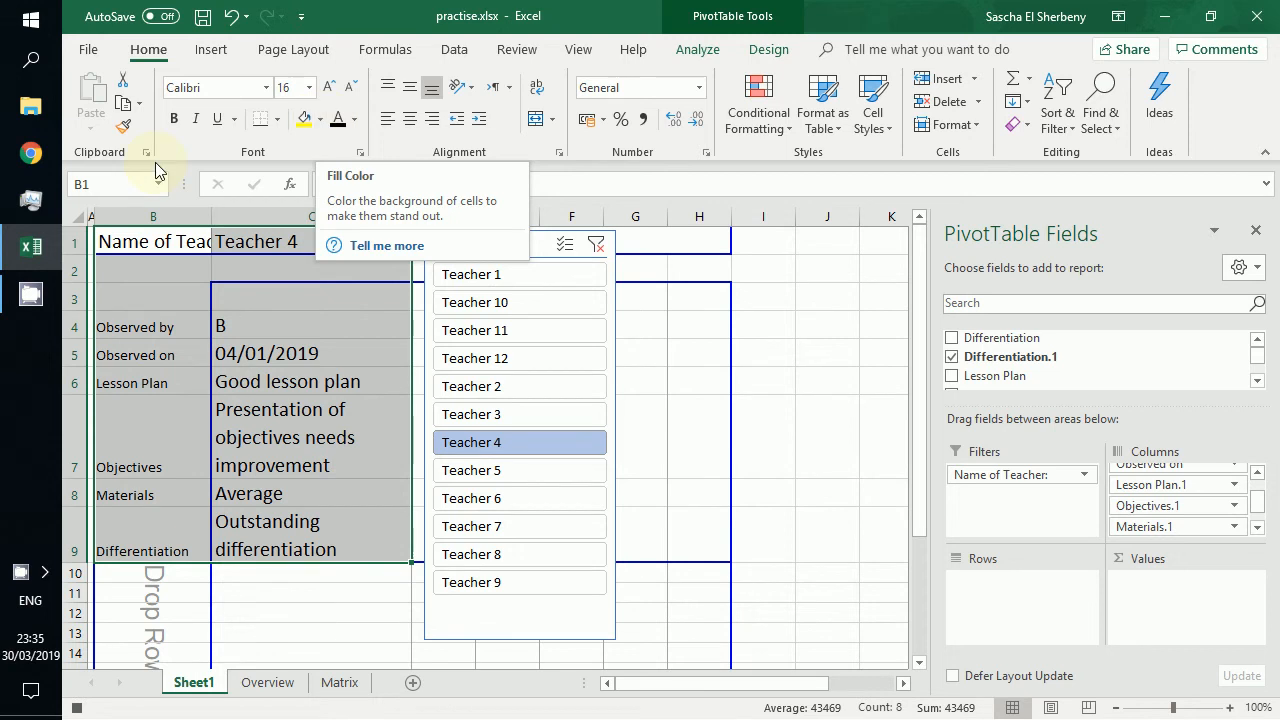
Step: Select the range A1:C9, including the row labels, and set its font size to 16
left_click(90, 216)
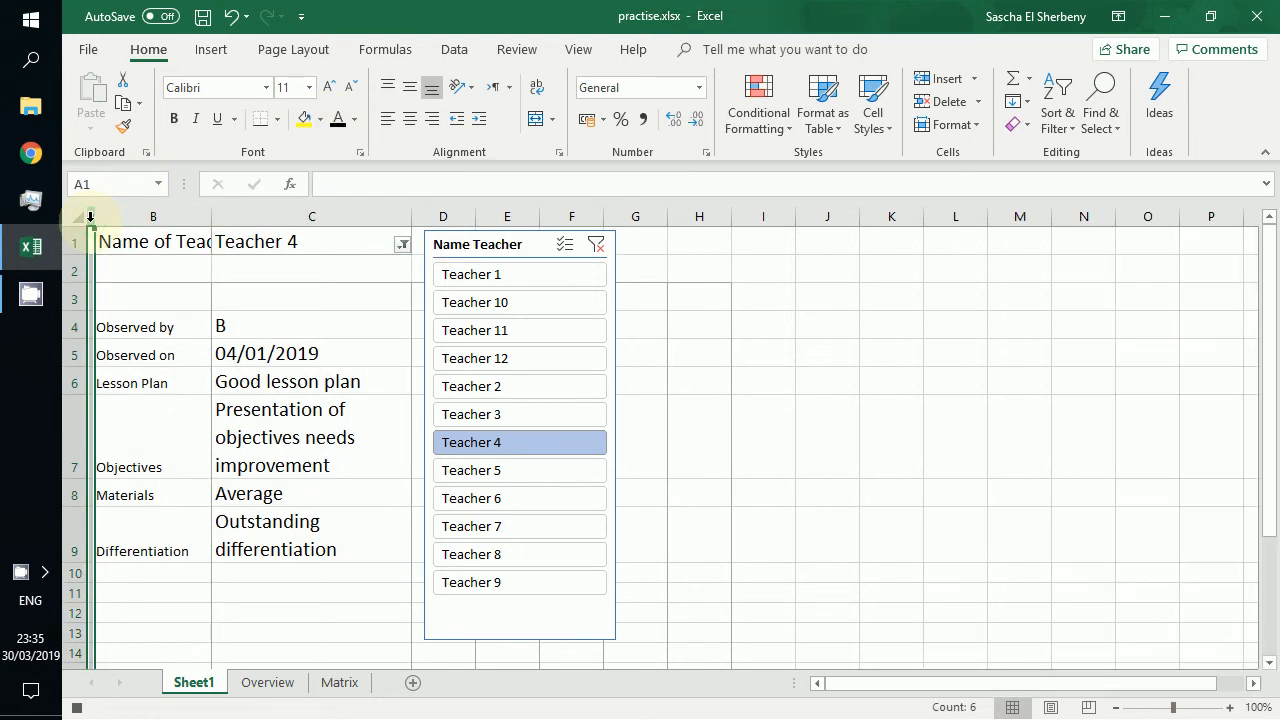
key("Right")
key("Left")
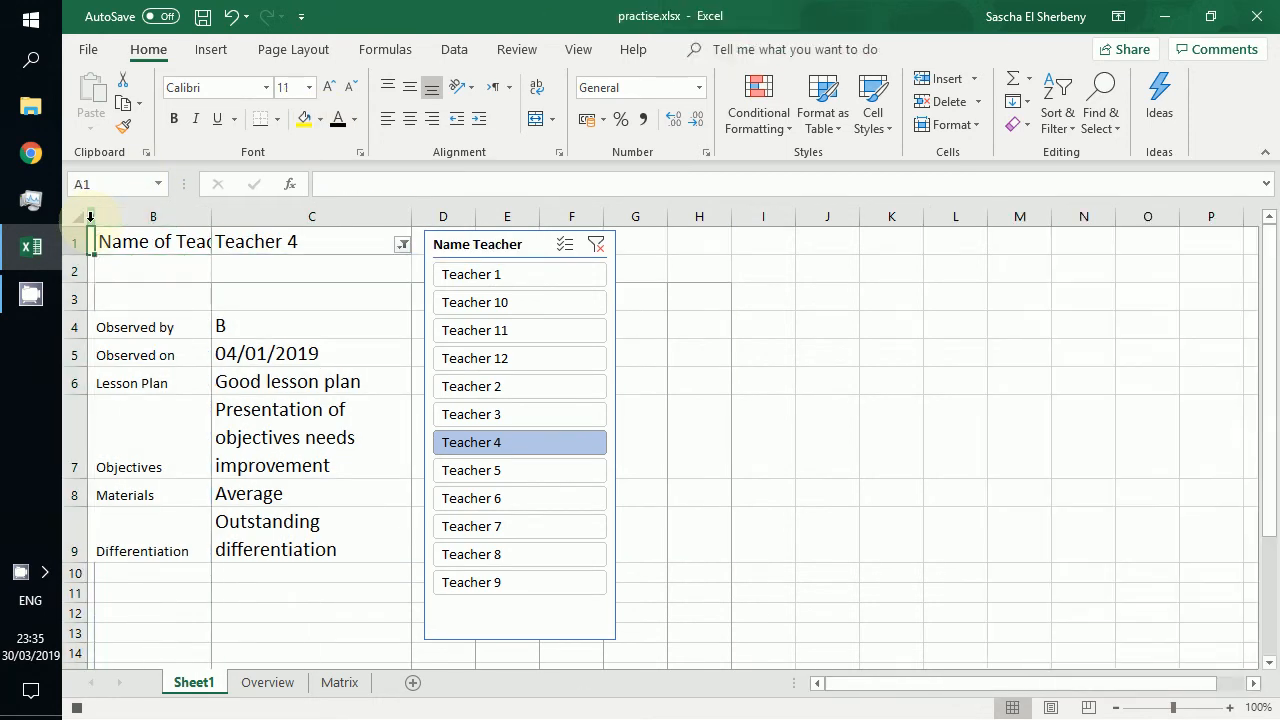
key("shift+Down")
key("shift+Down")
key("shift+Down")
key("shift+Down")
key("shift+Down")
key("shift+Down")
key("shift+Down")
key("shift+Down")
key("shift+Right")
key("shift+Right")
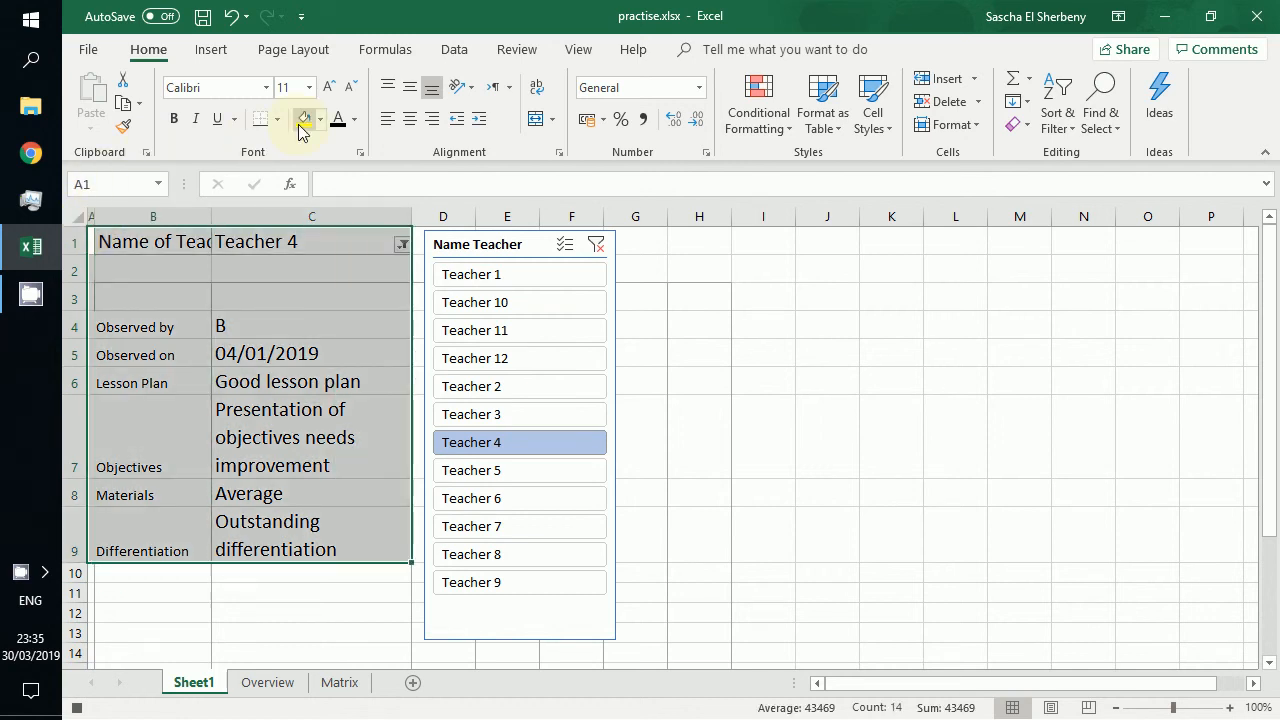
left_click(310, 90)
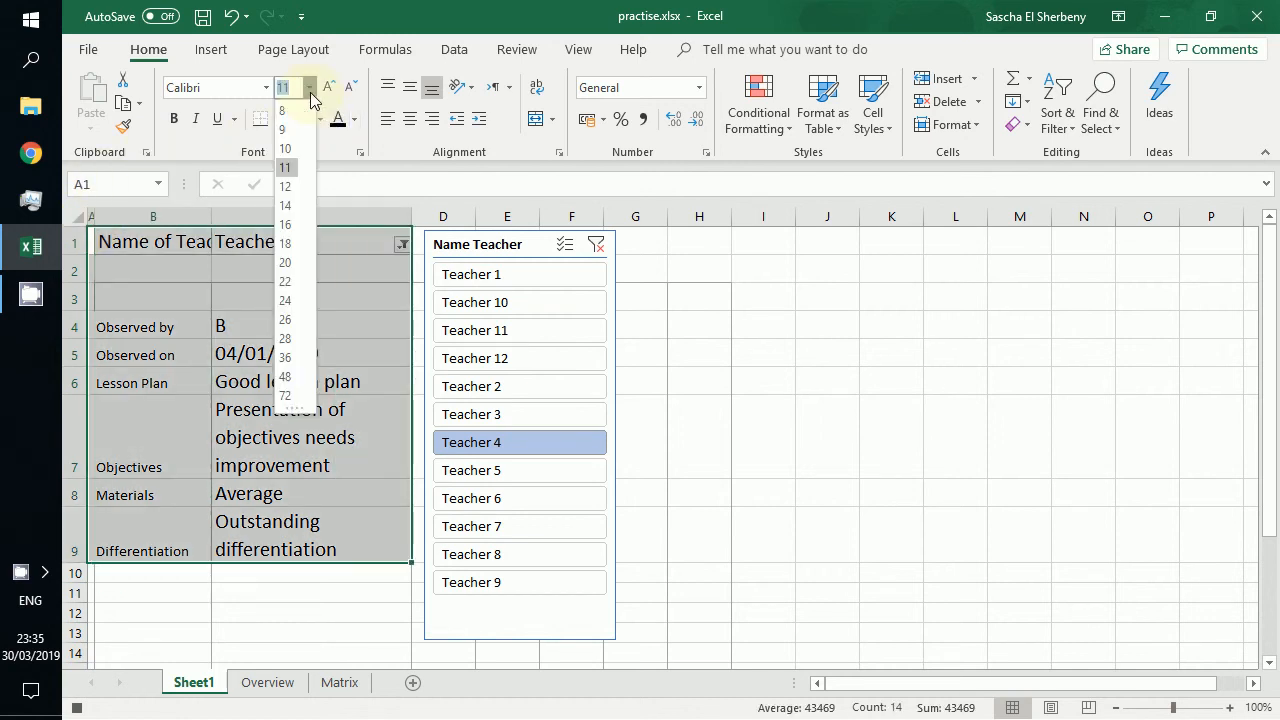
left_click(297, 238)
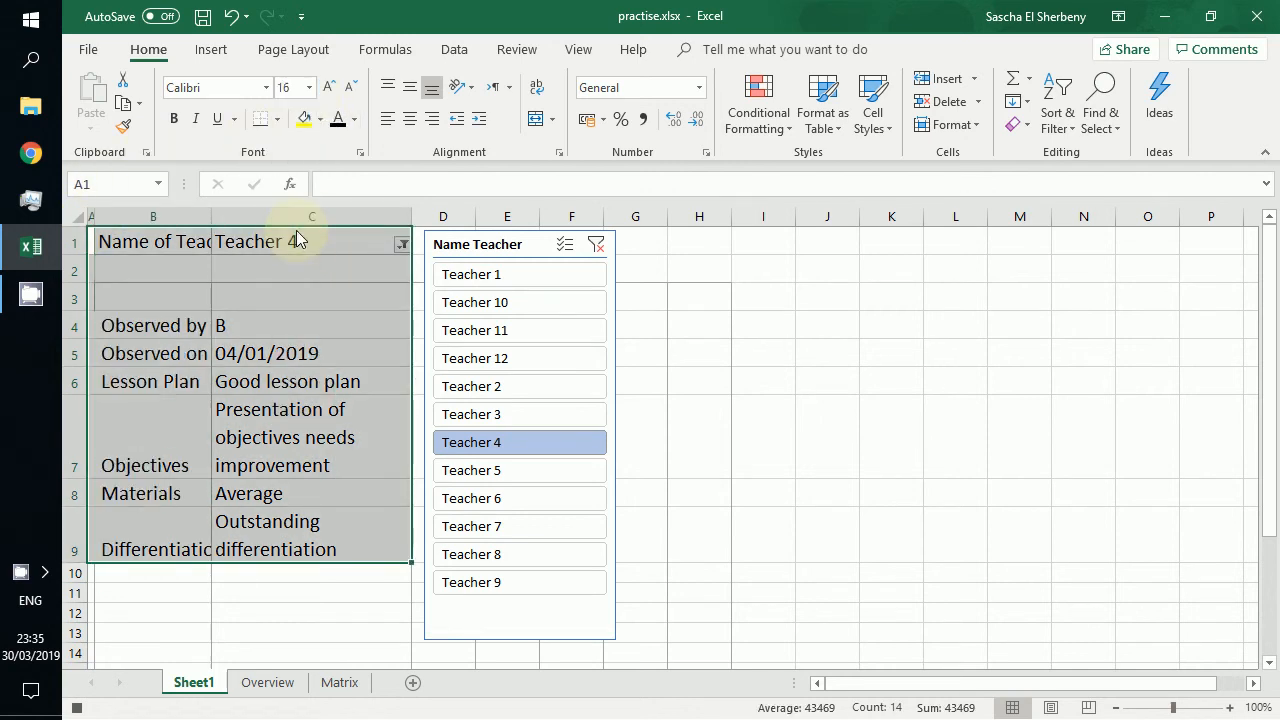
Step: Apply the Calibri body font and the Automatic font color to A1:C9
left_click(267, 89)
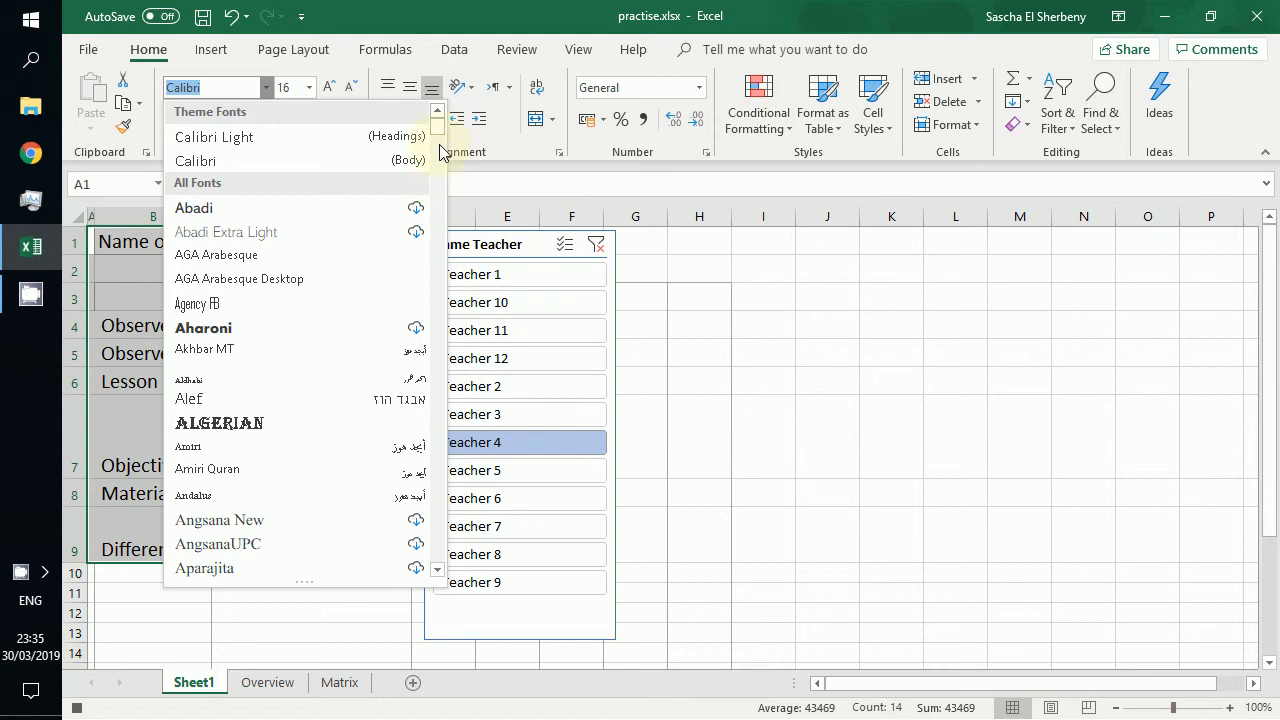
left_click(271, 159)
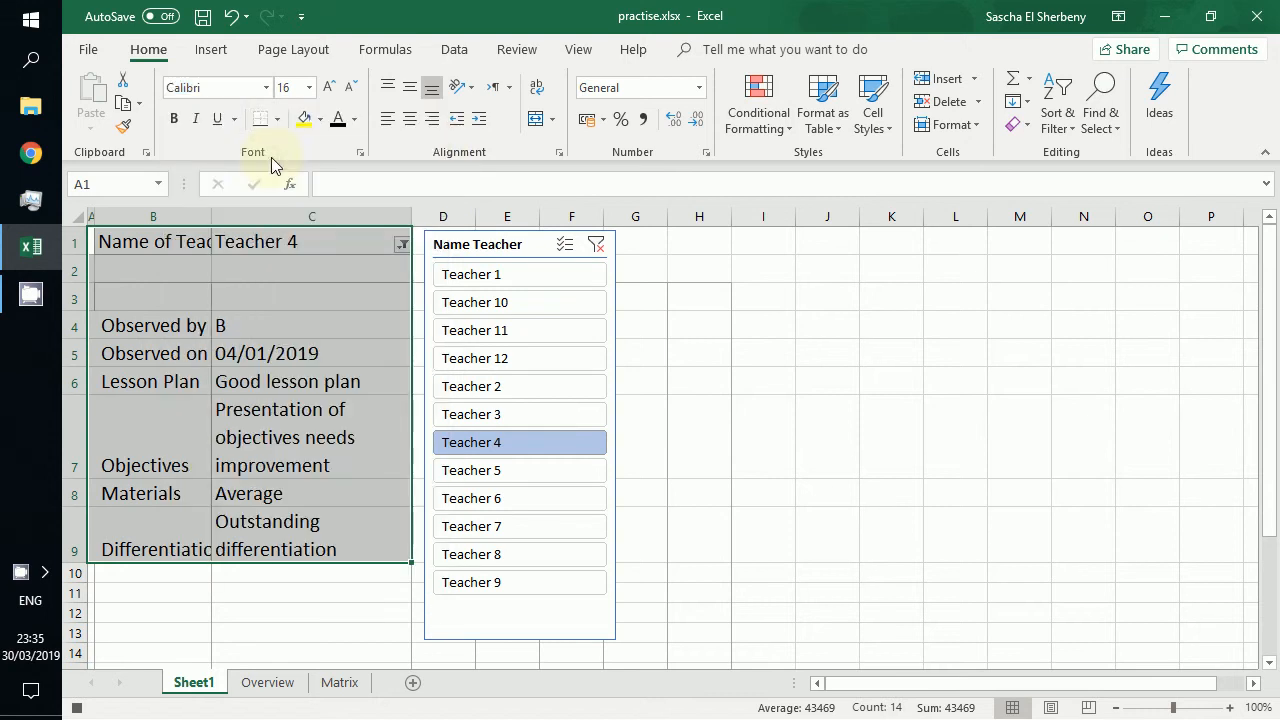
left_click(354, 119)
left_click(352, 146)
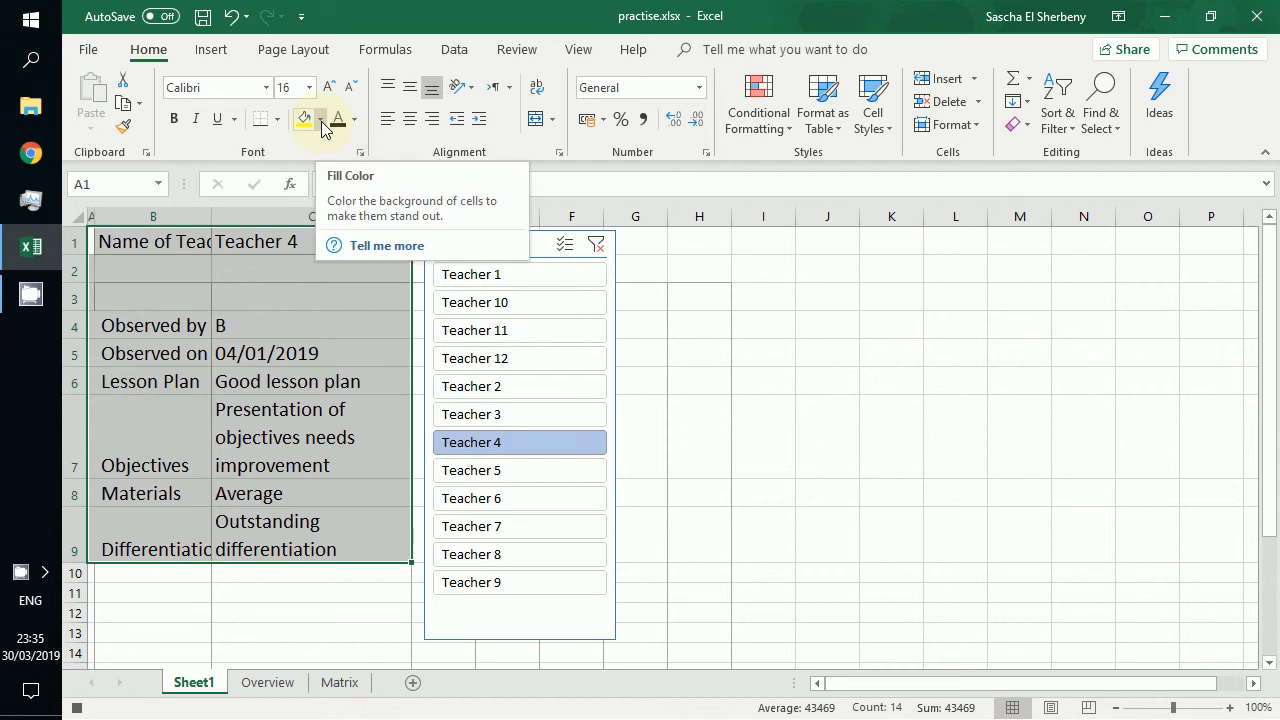
Step: Autofit column B, widen column C to hold the comments on fewer lines, and autofit the heights of rows 7 and 9
double_click(212, 212)
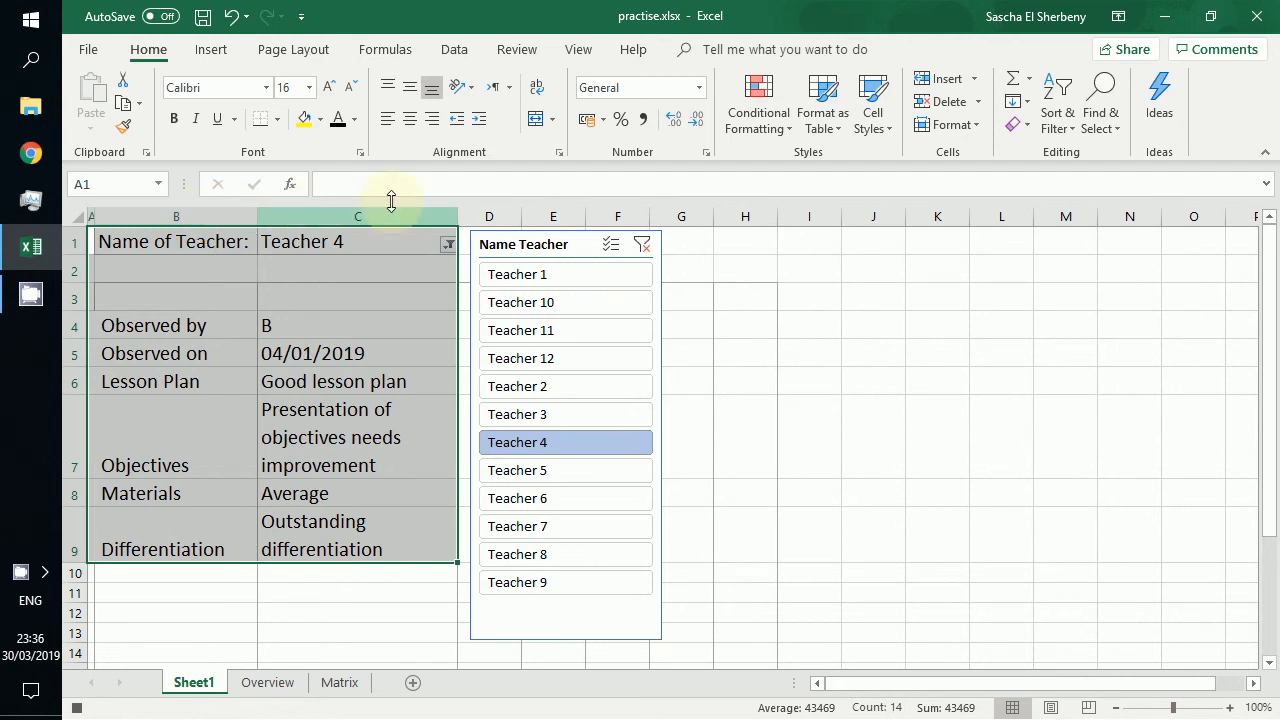
left_click_drag(453, 208, 517, 216)
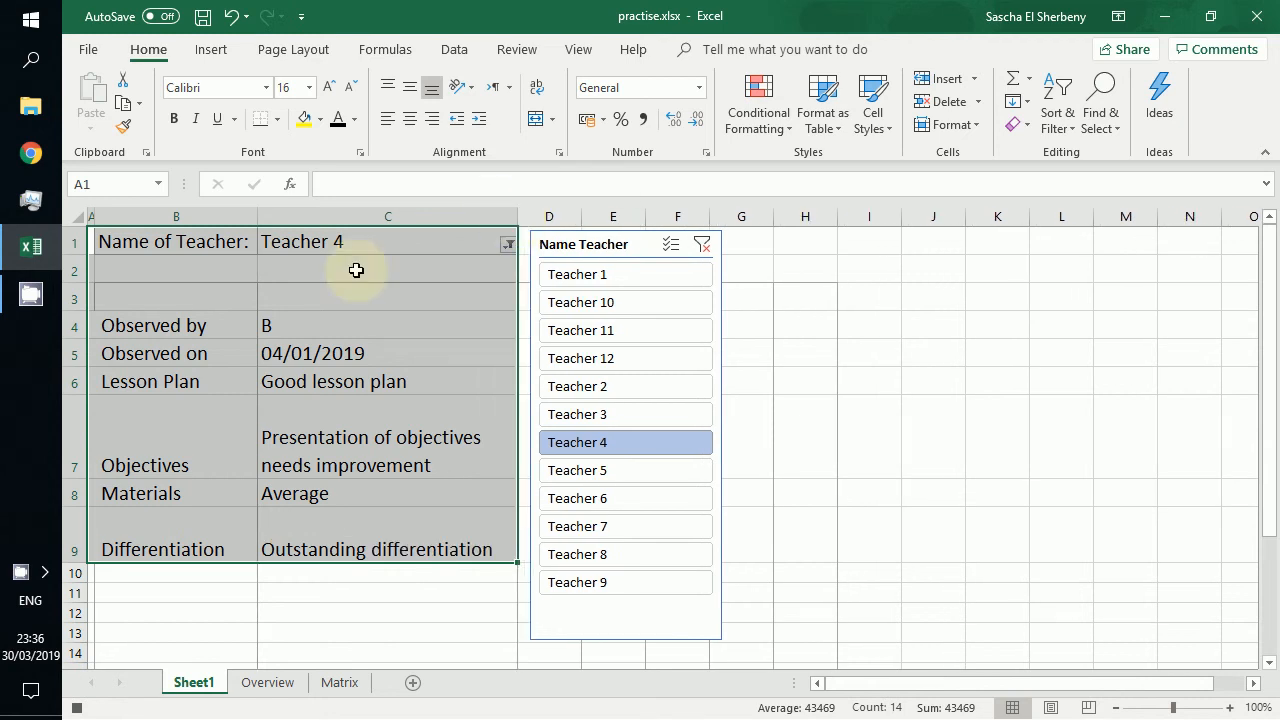
double_click(74, 481)
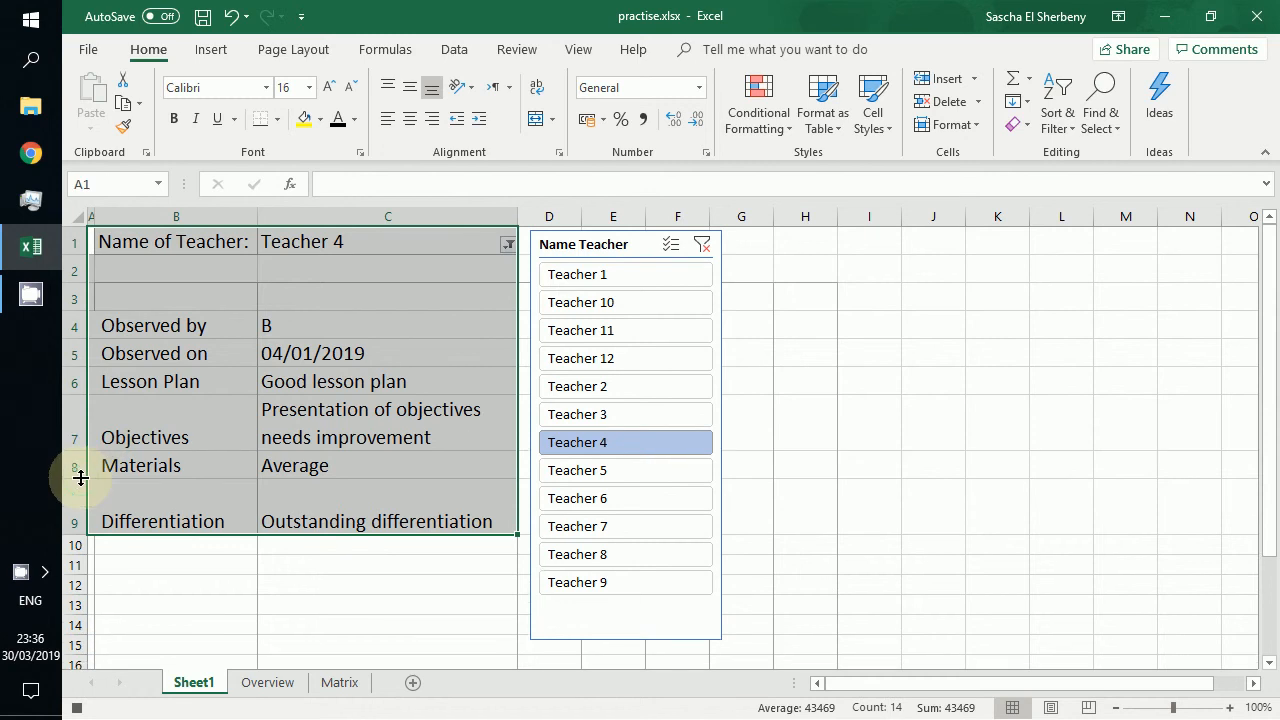
double_click(81, 535)
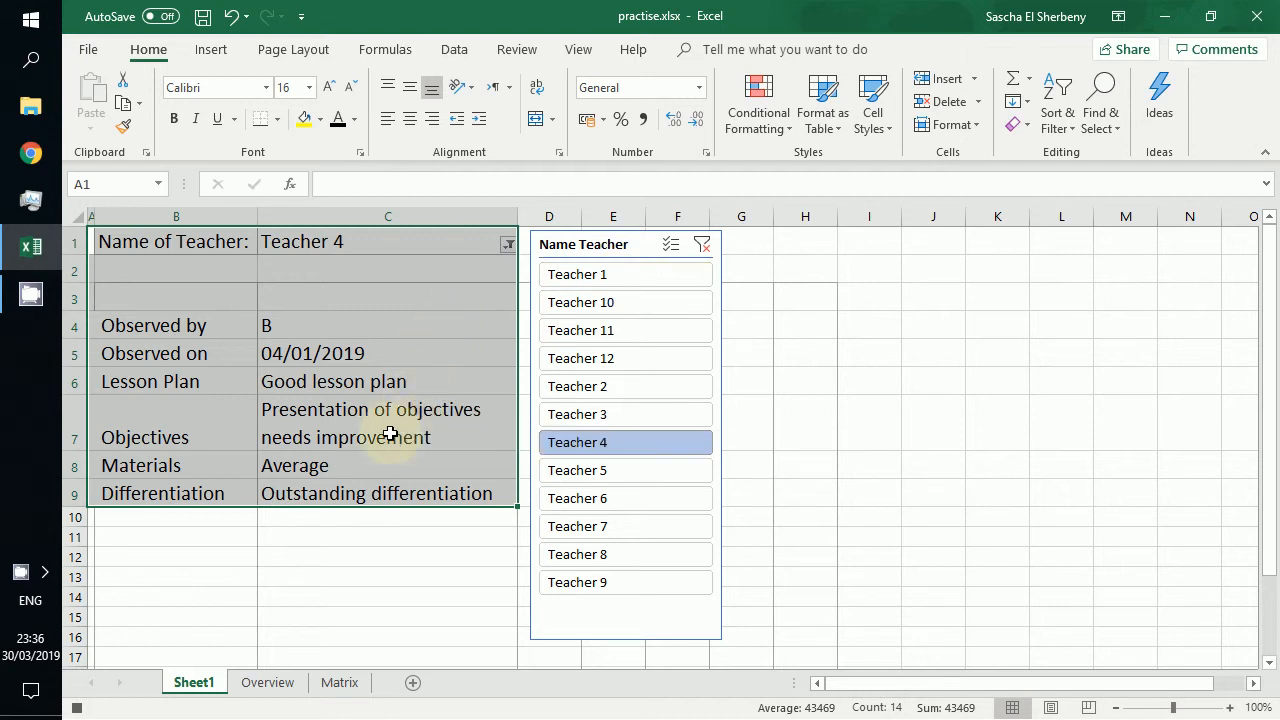
Step: Fill the teacher name row B1:C1 with the lightest blue theme color
left_click(222, 250)
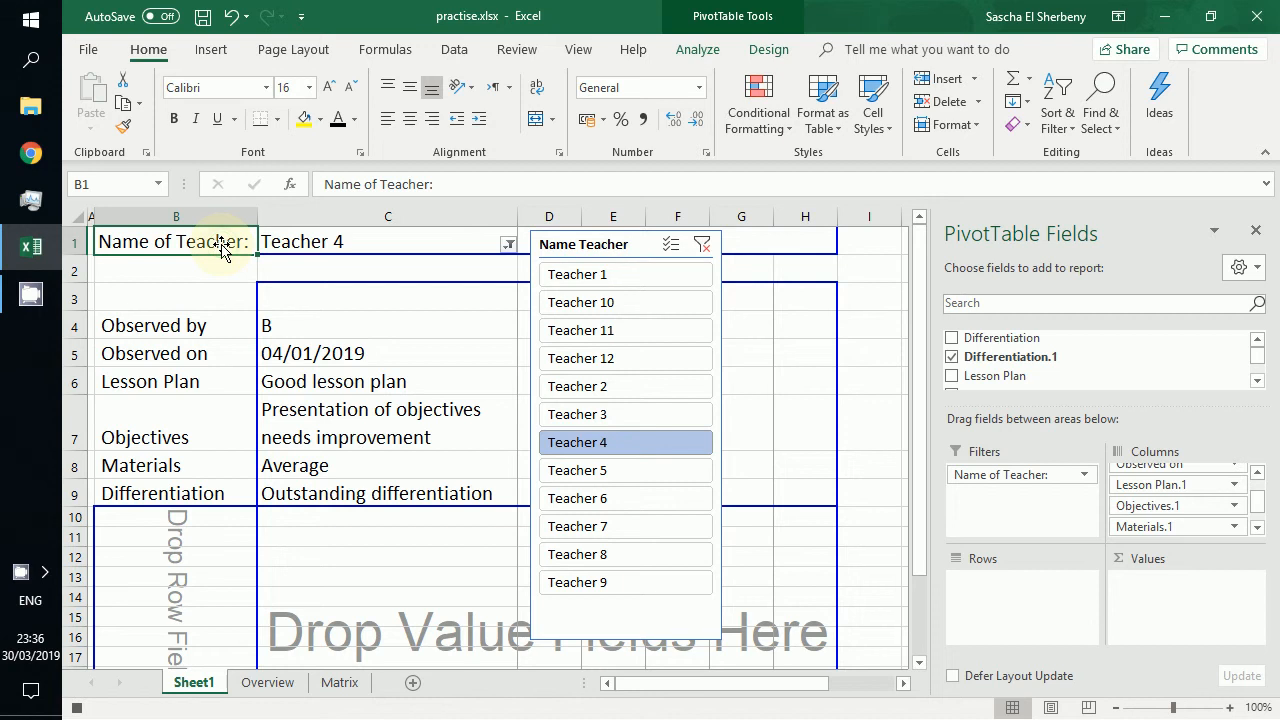
key("shift+Right")
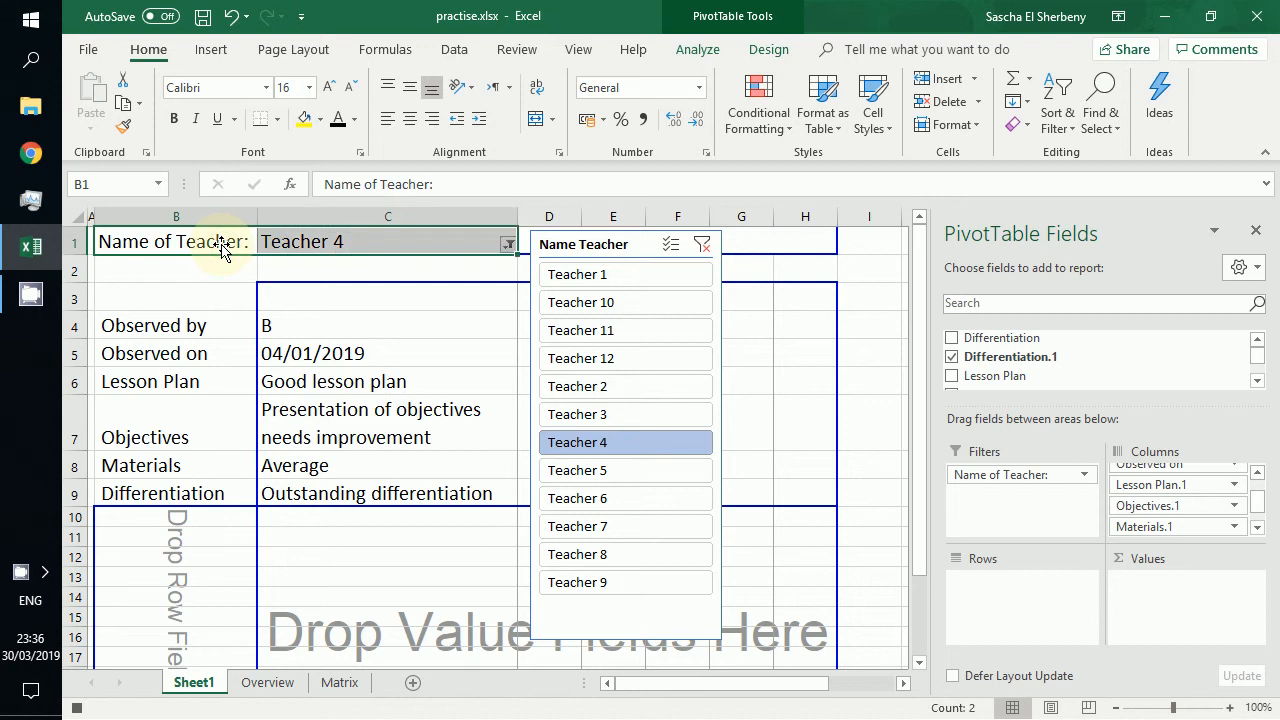
left_click(320, 119)
left_click(372, 186)
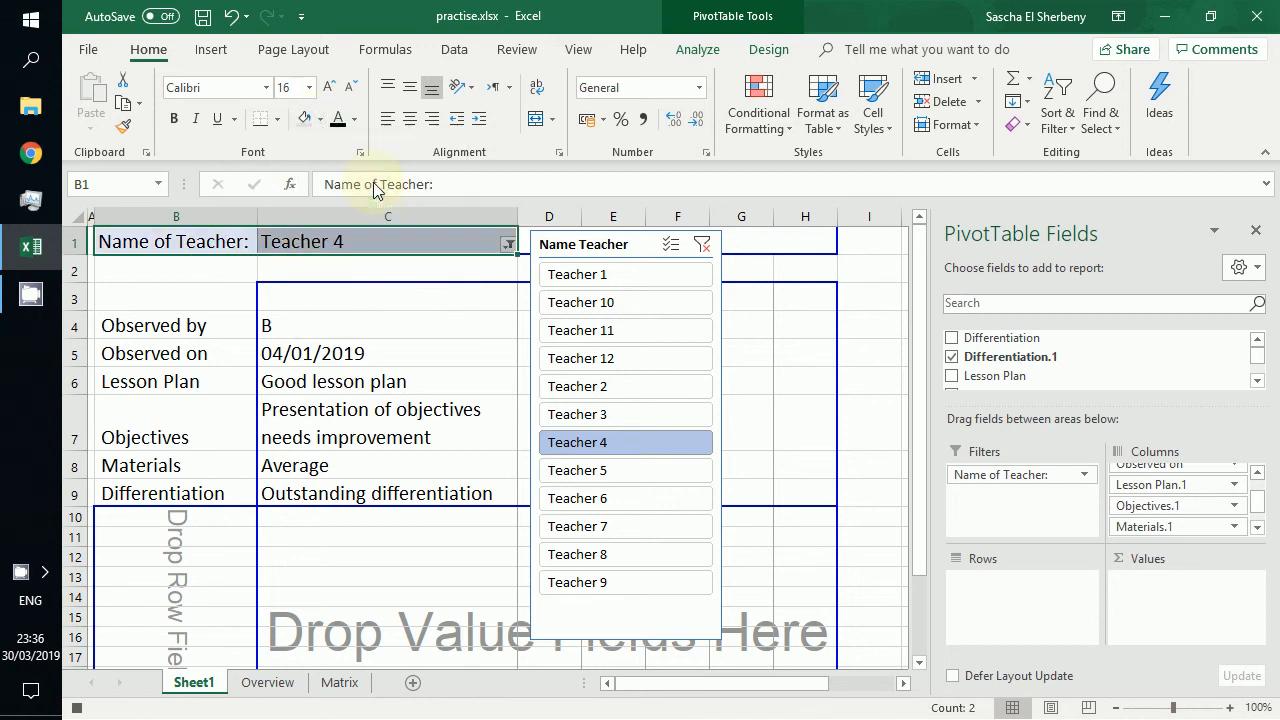
Step: Apply the same light blue fill to the Observed by, Observed on and Lesson Plan rows, B4:C6
left_click(205, 325)
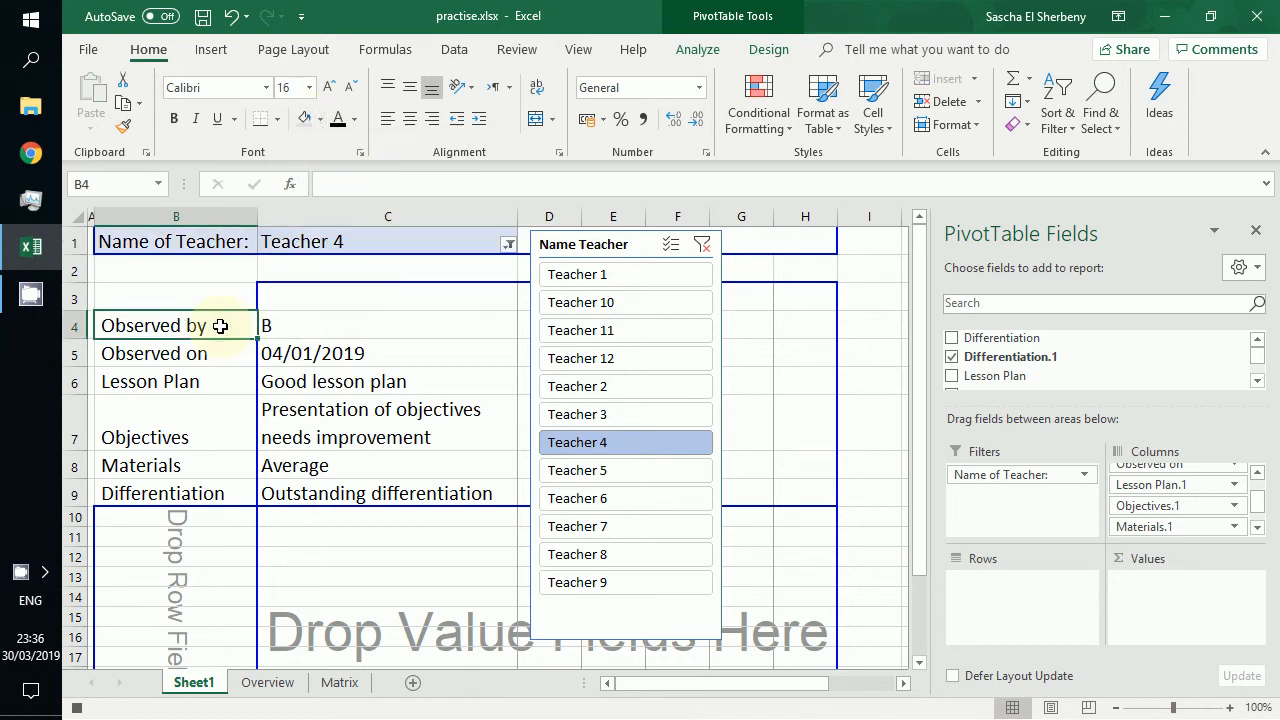
key("shift+Right")
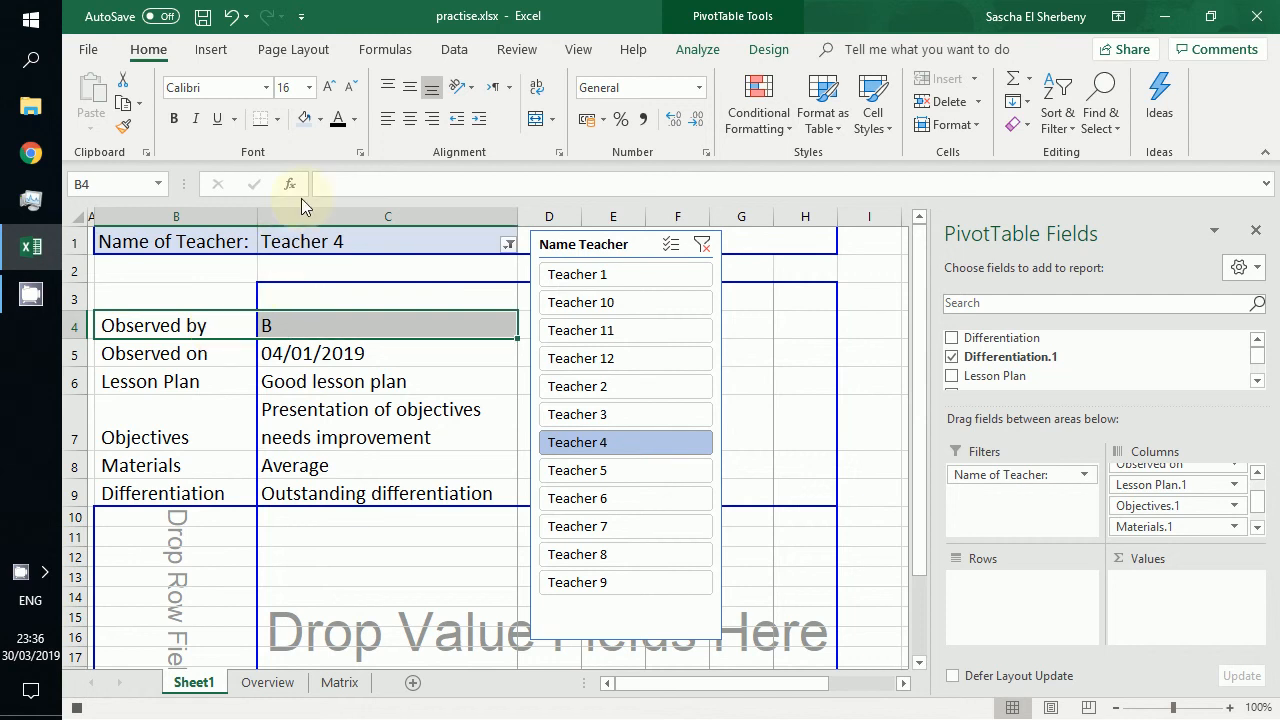
left_click(305, 119)
key("Down")
key("shift+Right")
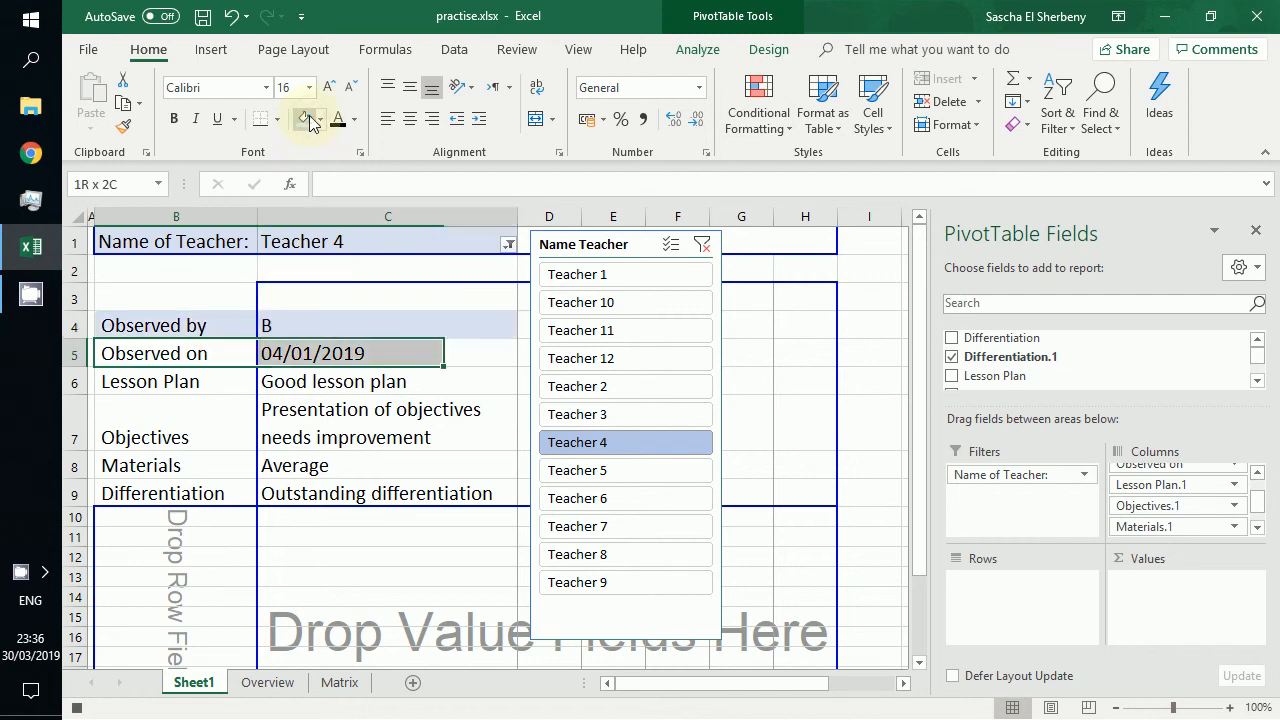
left_click(305, 119)
key("Down")
key("shift+Right")
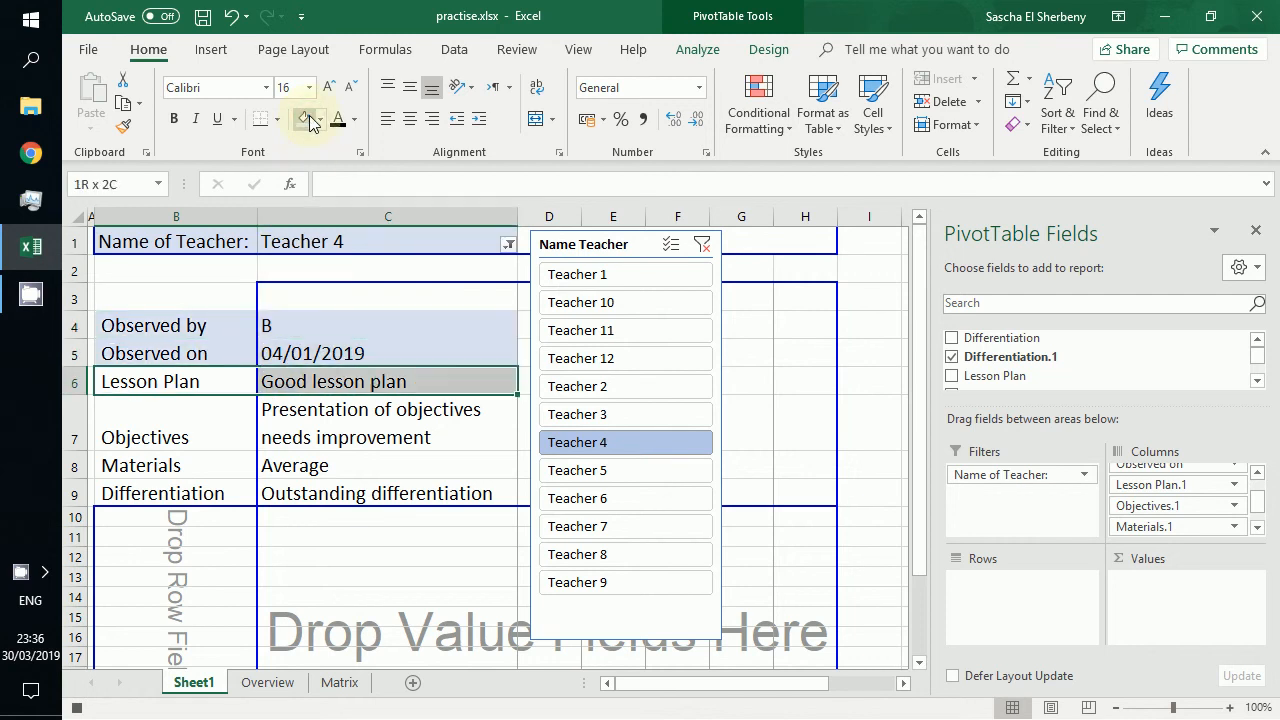
left_click(305, 119)
key("Down")
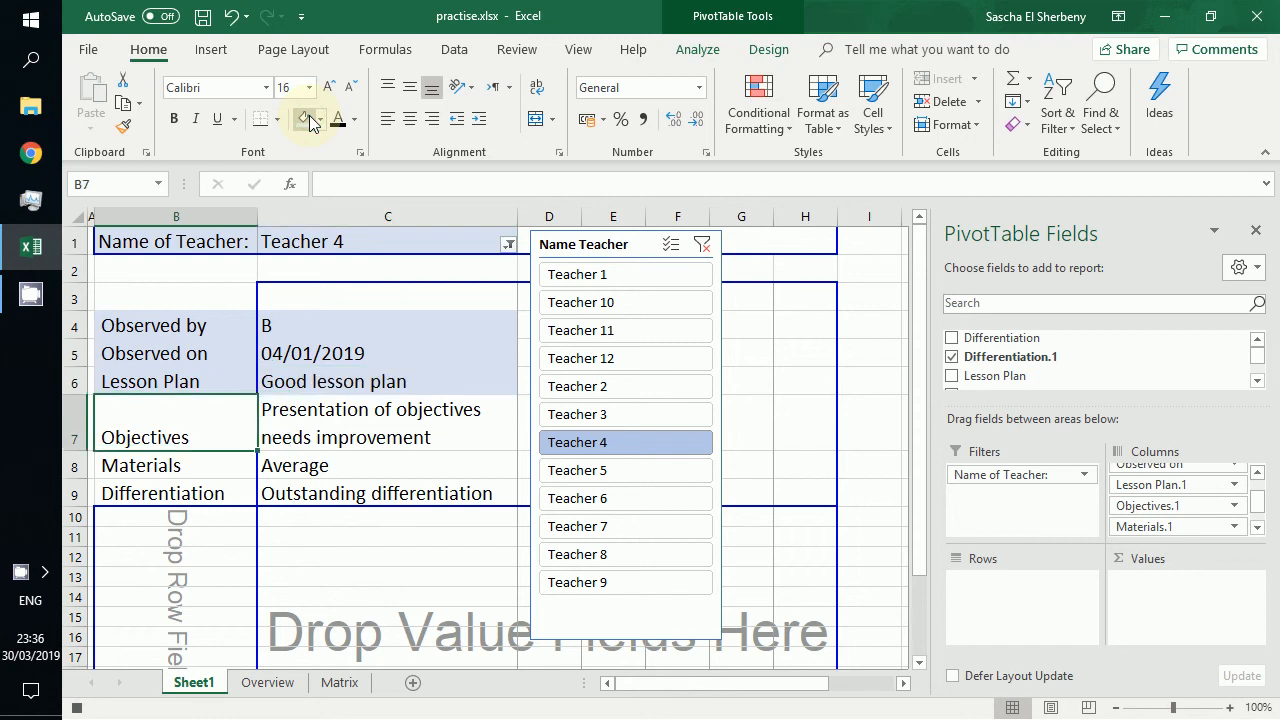
Step: Remove the fill from the Observed on row, B5:C5, to create alternating bands
key("Up")
key("Up")
key("shift+Right")
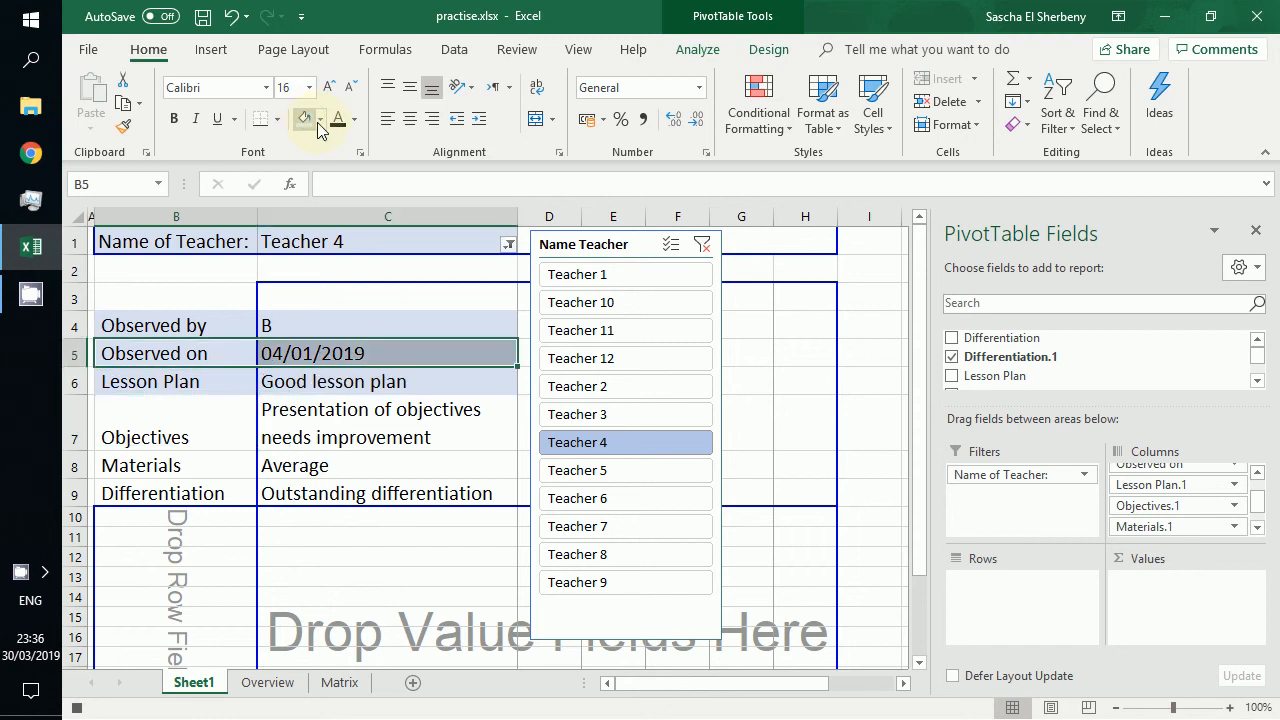
left_click(319, 120)
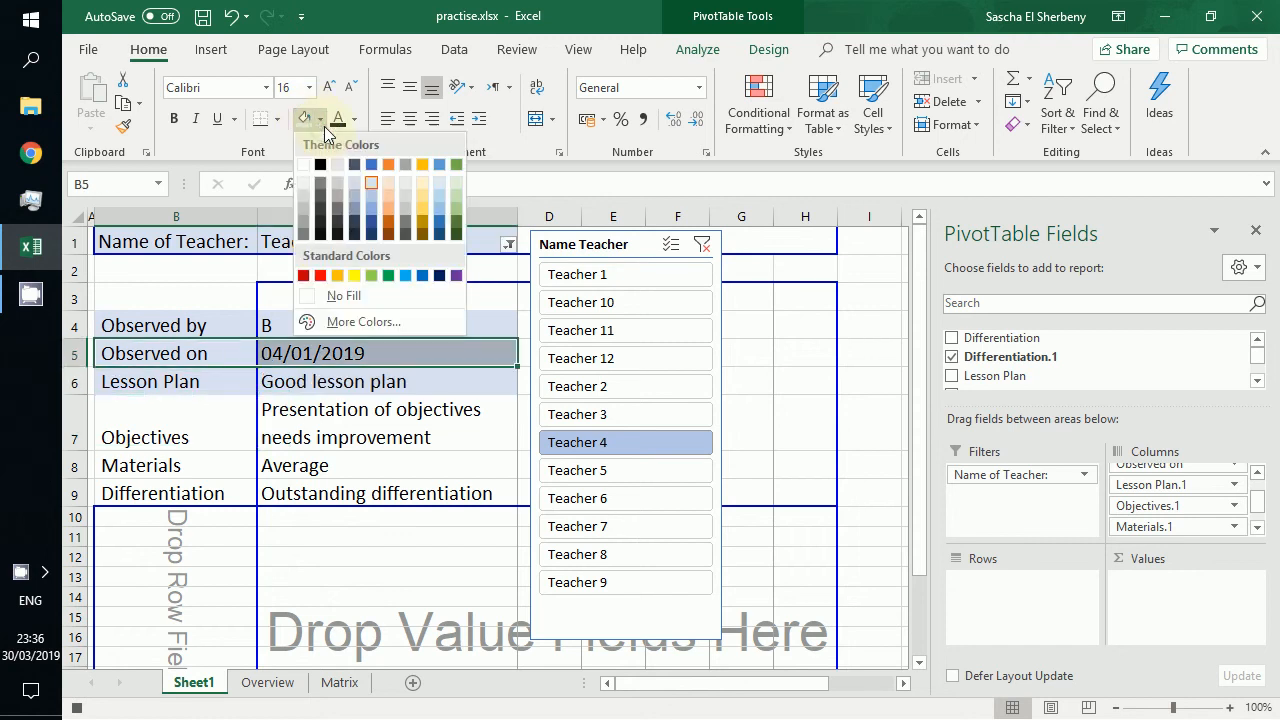
left_click(343, 292)
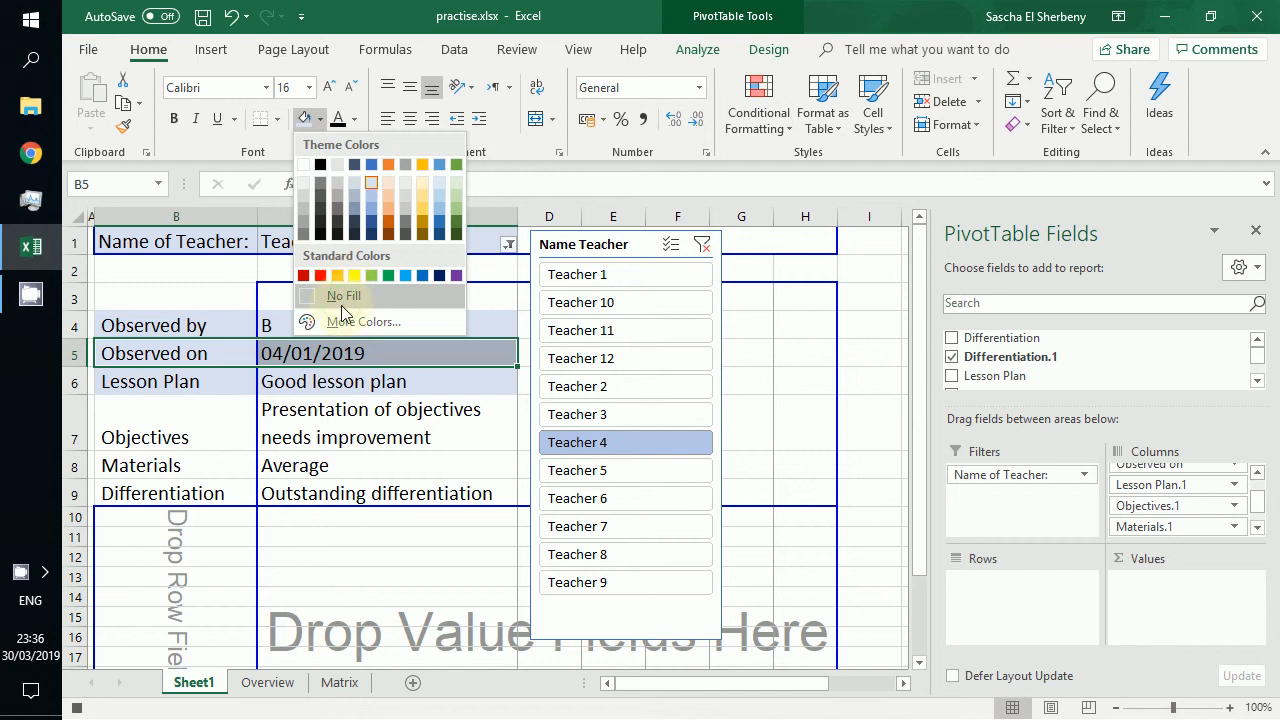
Step: Fill the Materials row, B8:C8, with the lightest blue theme color
left_click_drag(223, 472, 300, 466)
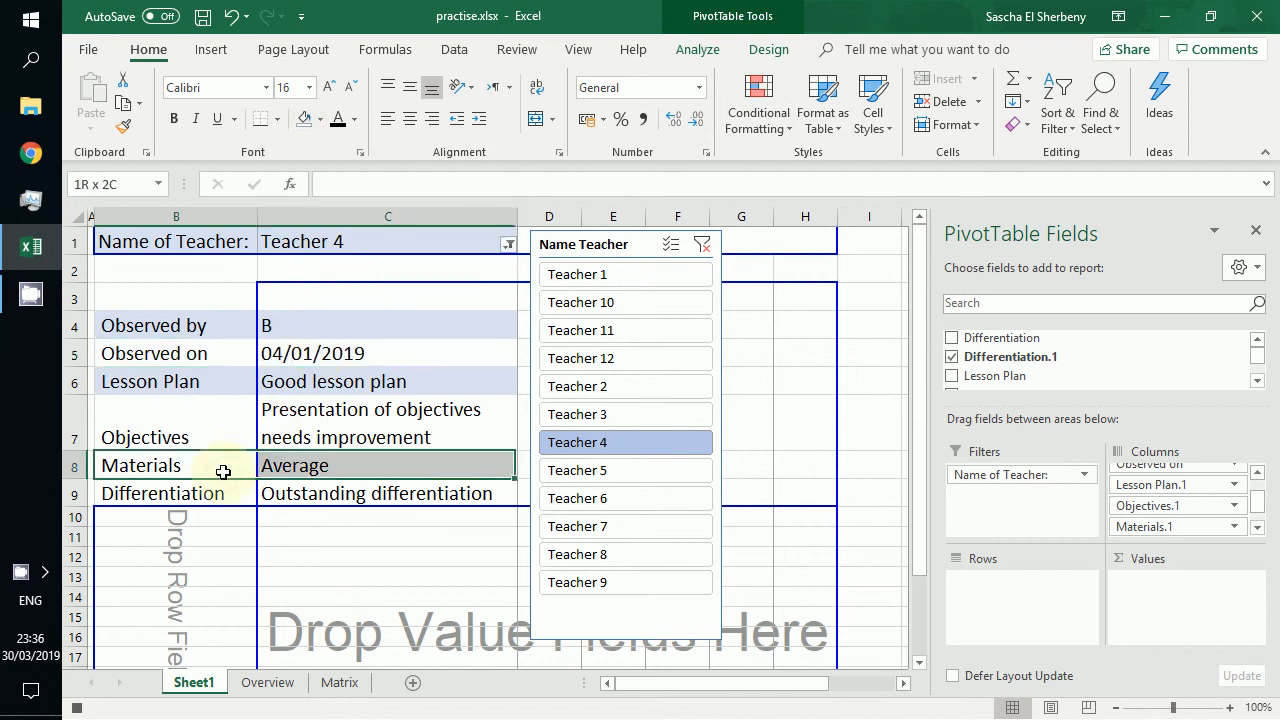
left_click(320, 119)
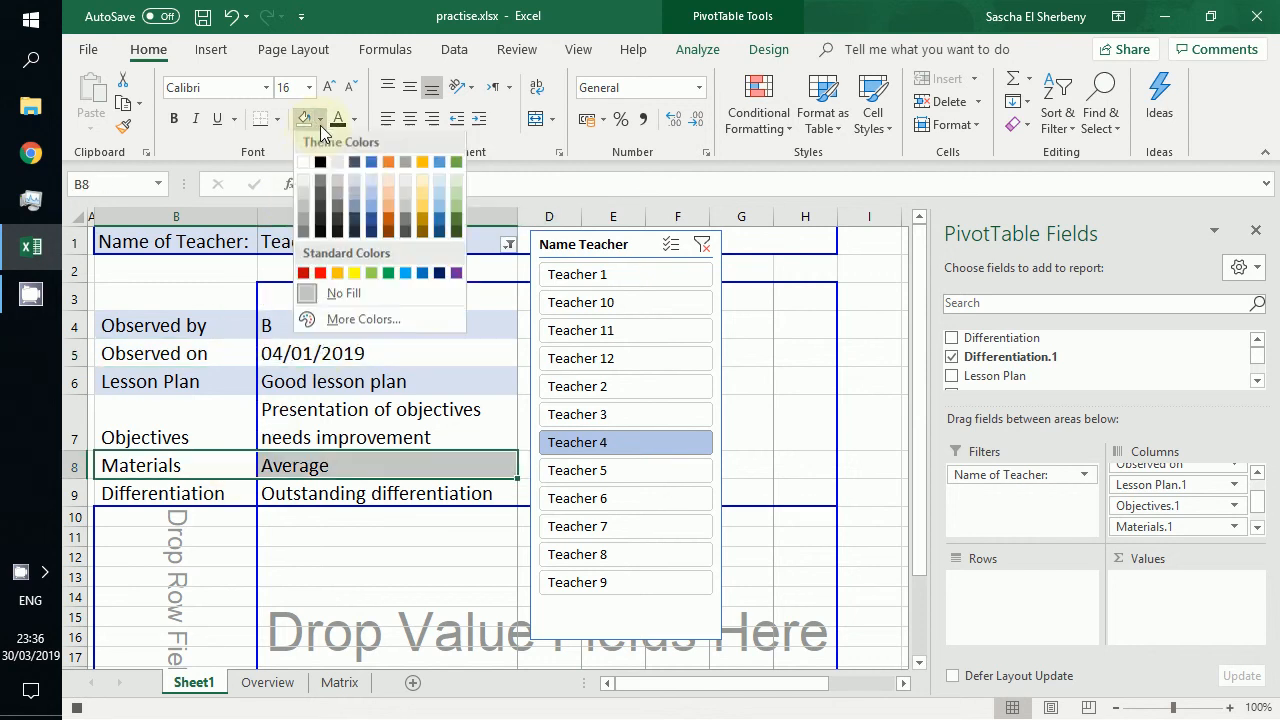
left_click(369, 181)
left_click(300, 382)
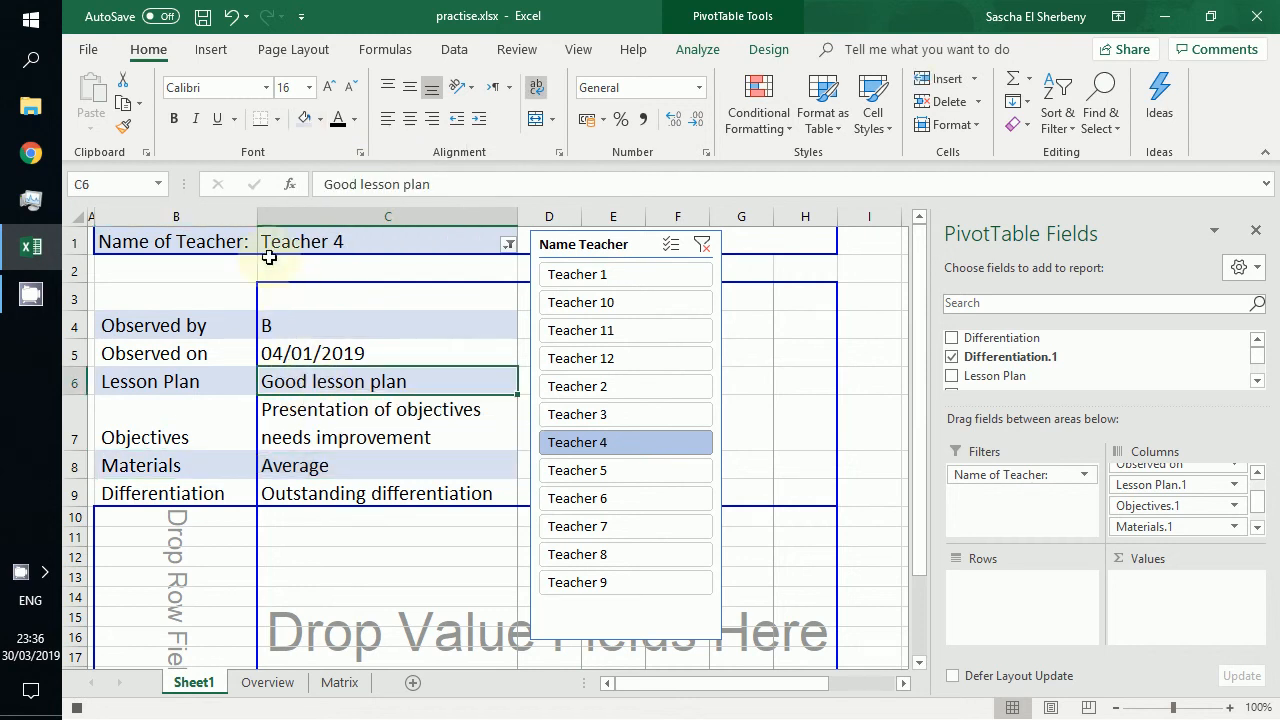
mouse_move(240, 248)
left_mouse_down()
mouse_move(300, 414)
mouse_move(228, 262)
mouse_move(291, 254)
mouse_move(228, 243)
left_mouse_up()
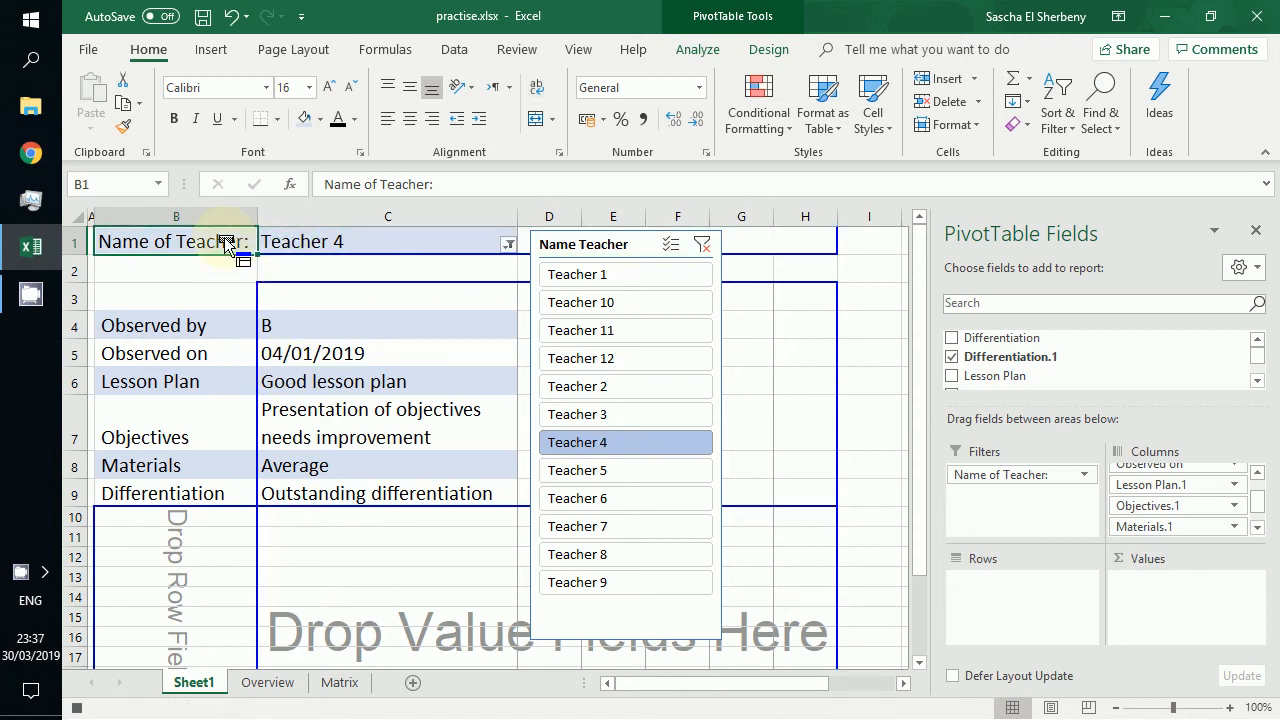
key("ctrl+shift+Right")
key("ctrl+shift+Down")
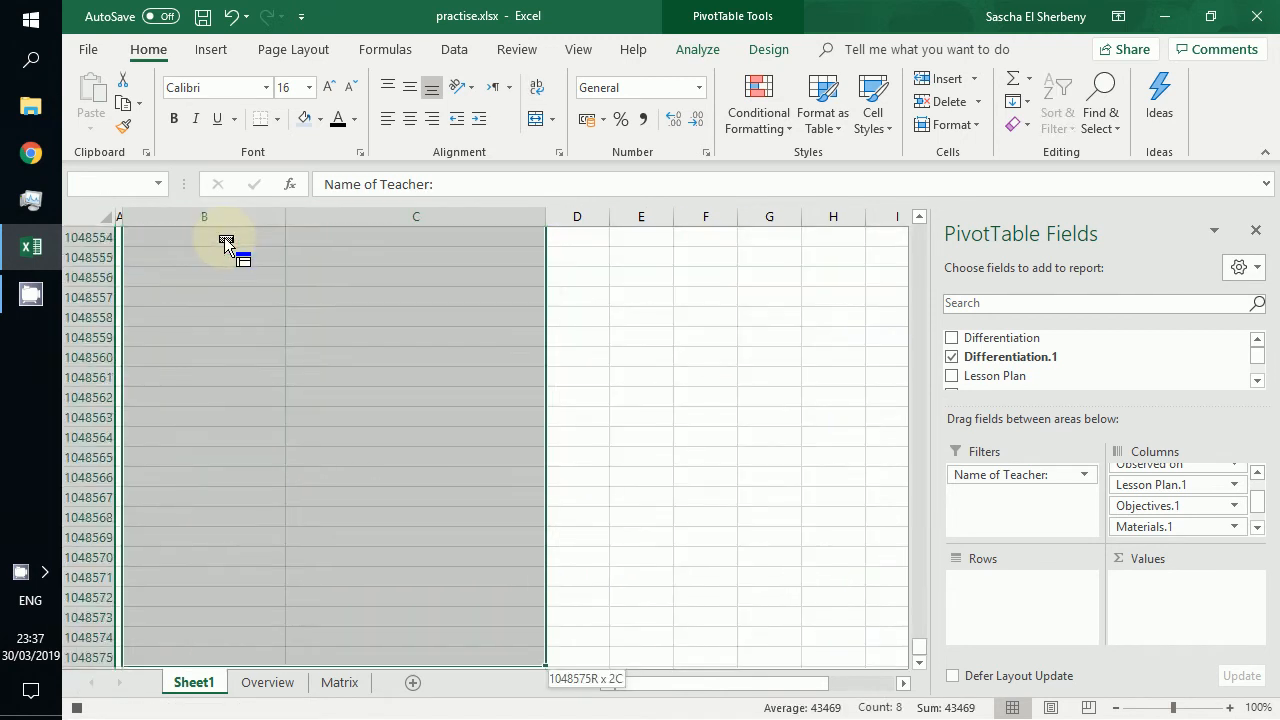
key("ctrl+shift+Up")
key("shift+Down")
key("shift+Down")
key("shift+Down")
key("shift+Down")
key("shift+Down")
key("shift+Down")
key("shift+Down")
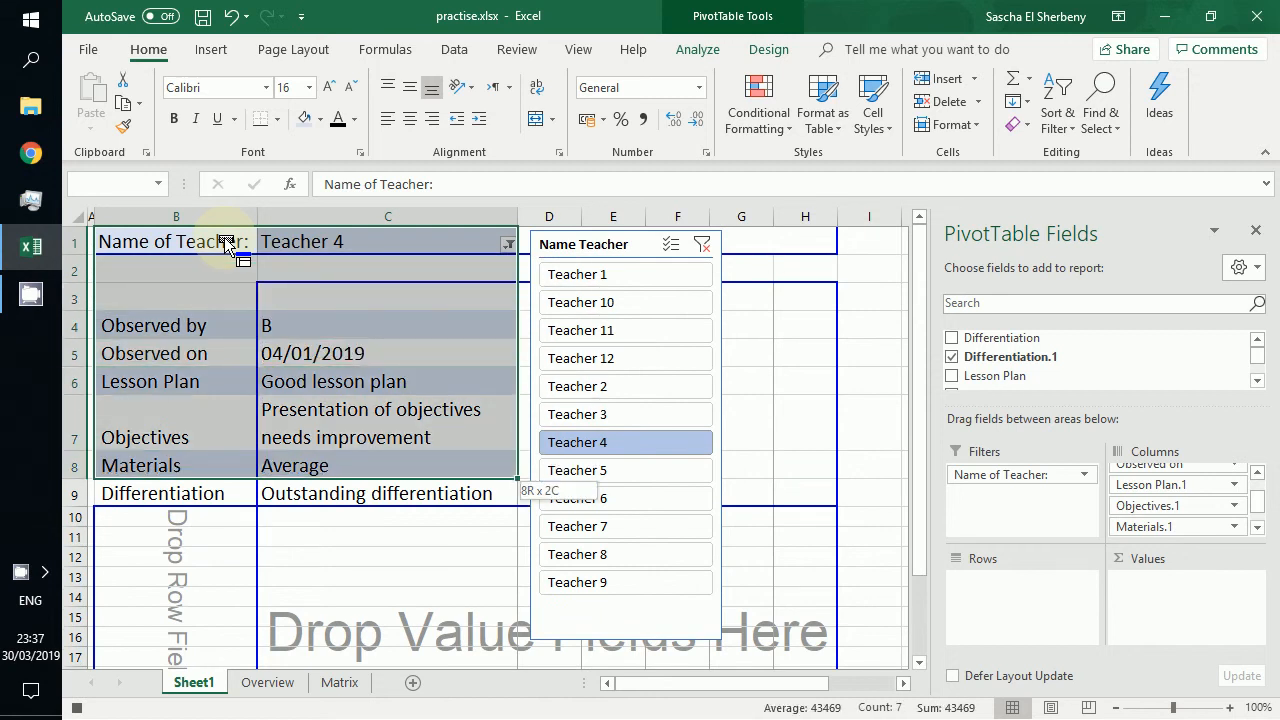
key("shift+Down")
right_click(307, 295)
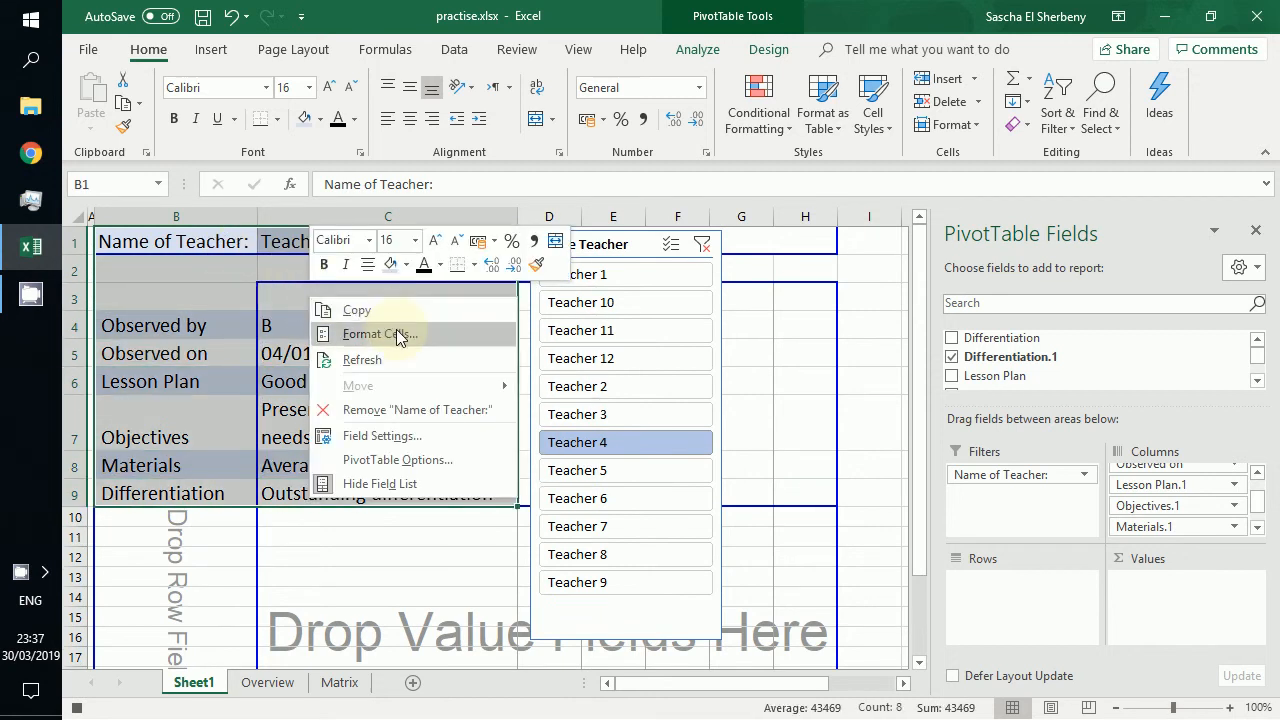
left_click(477, 264)
left_click(510, 608)
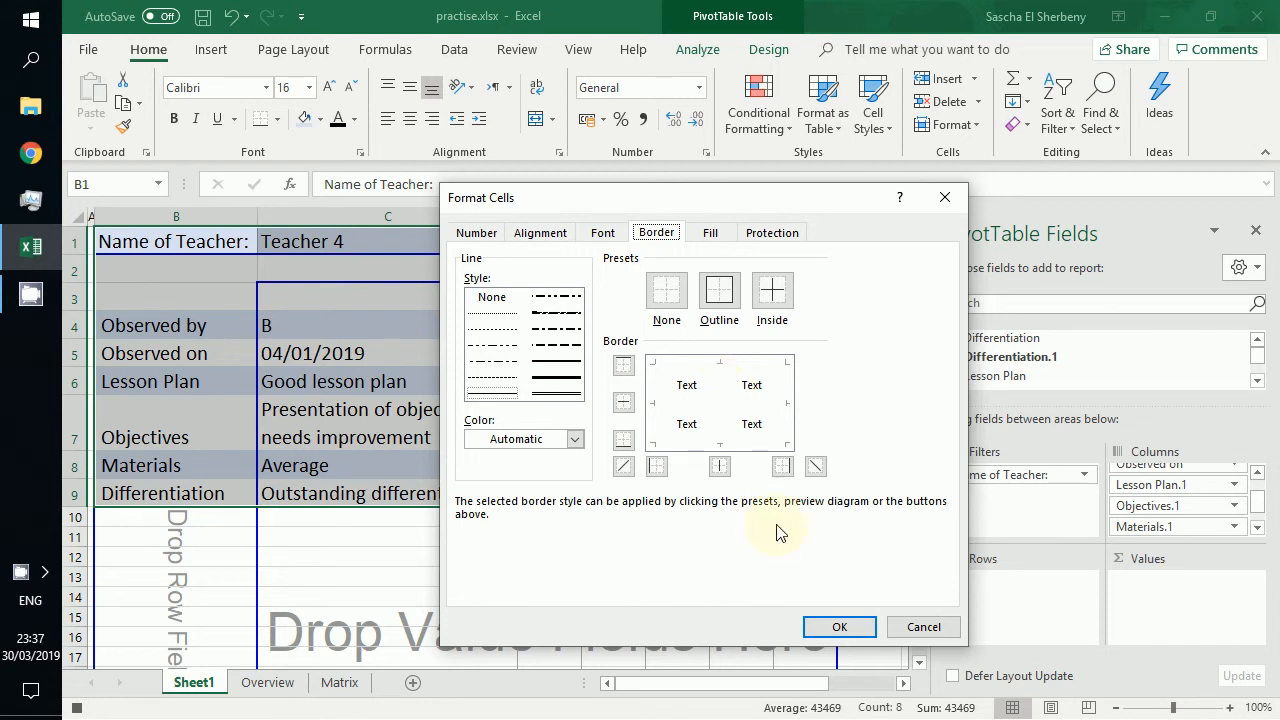
left_click(895, 622)
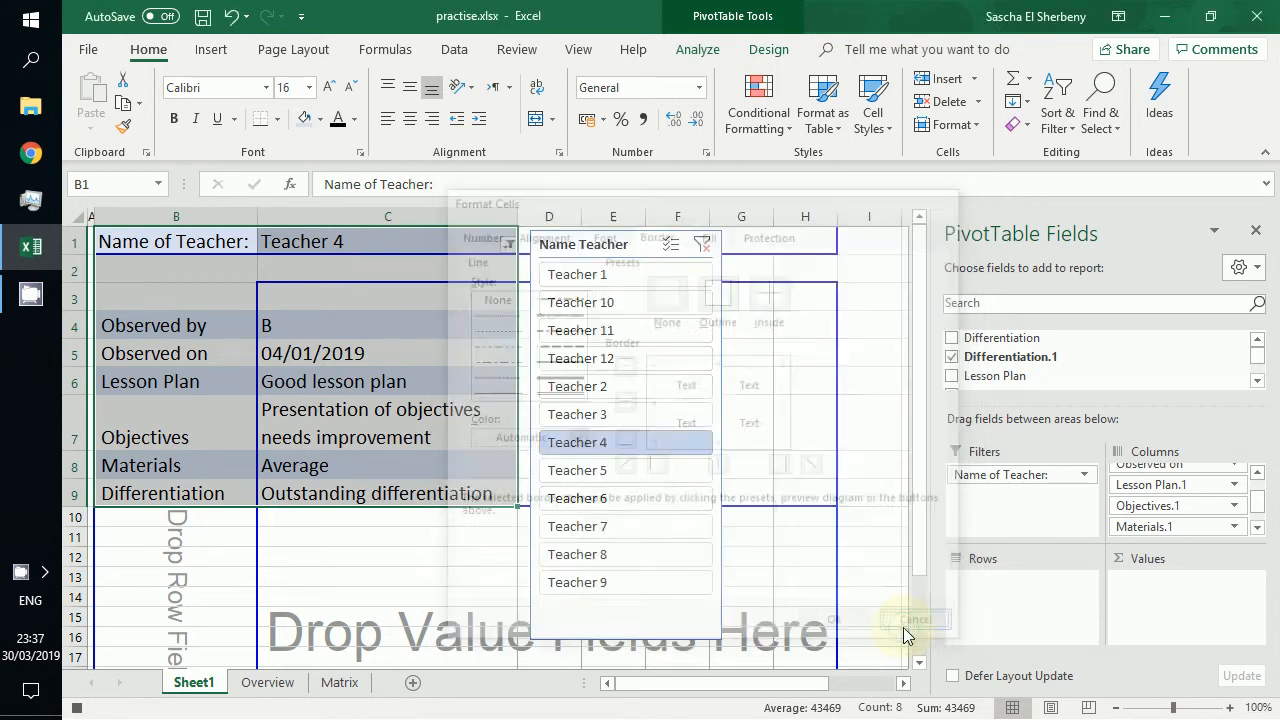
Step: Add a thin inside vertical border between the label and value columns across B1:C9
left_click(203, 250)
key("Left")
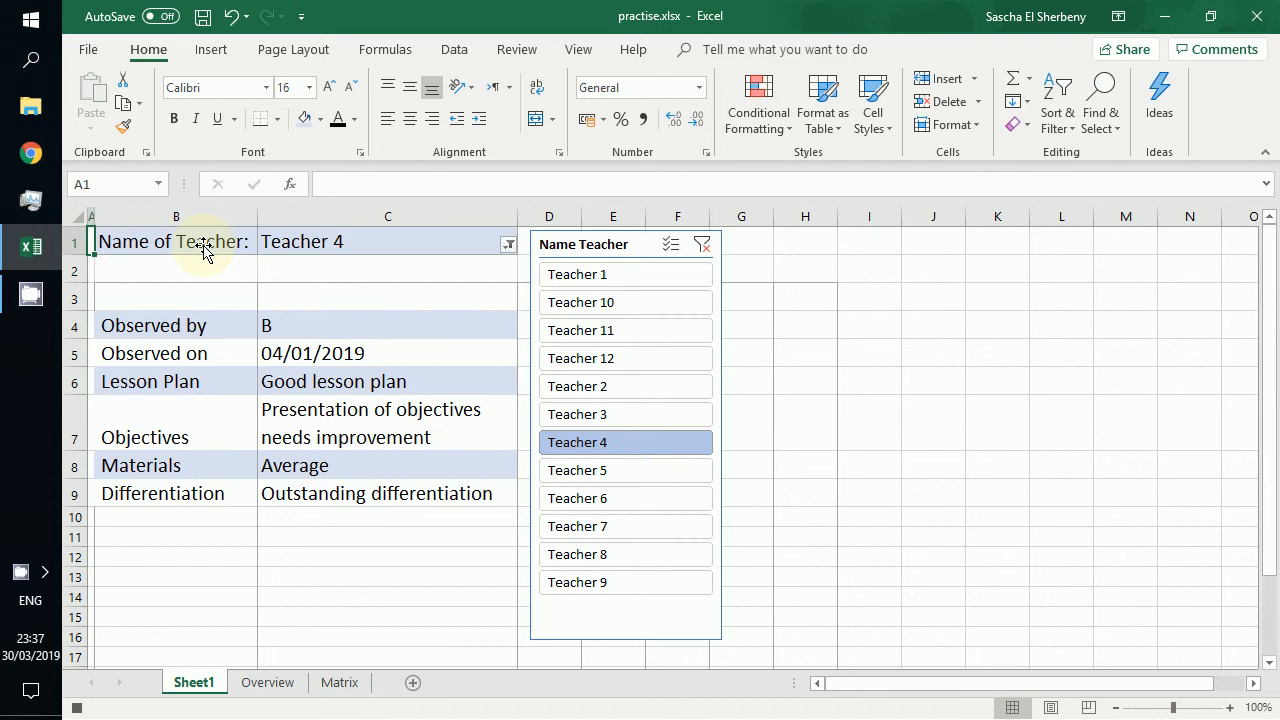
key("Down")
key("Down")
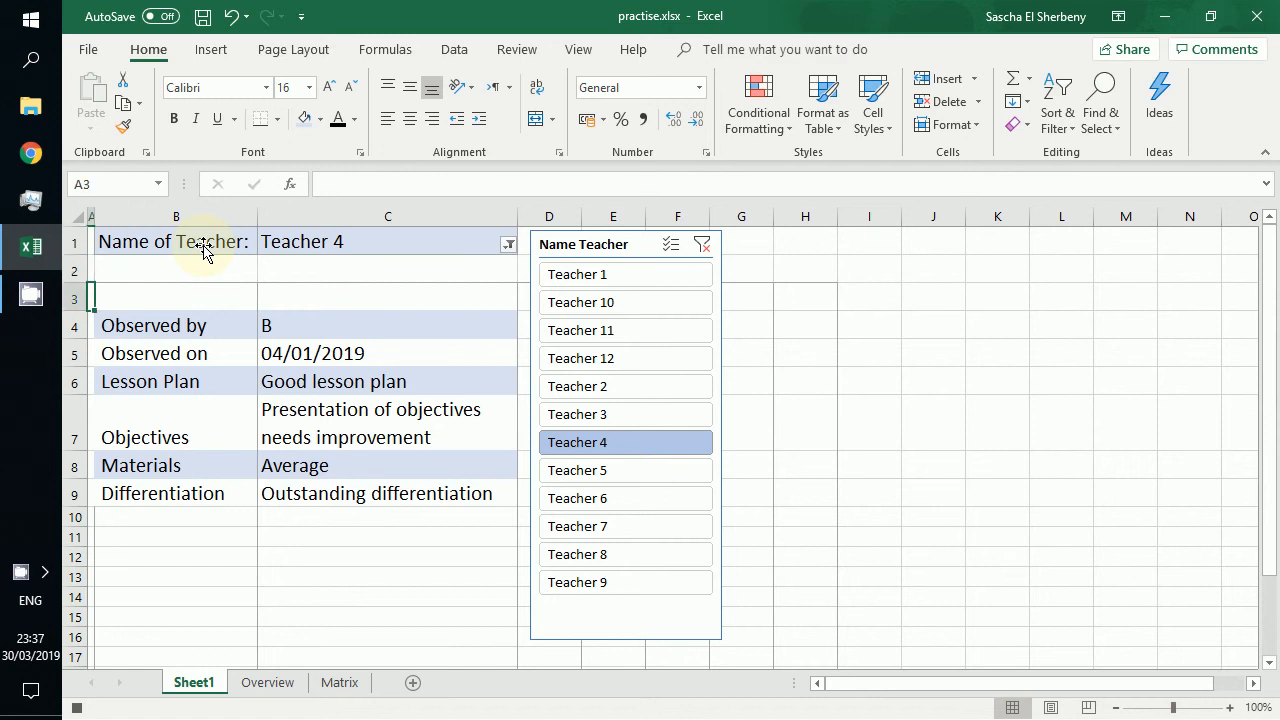
key("Right")
key("Up")
key("Up")
key("shift+Right")
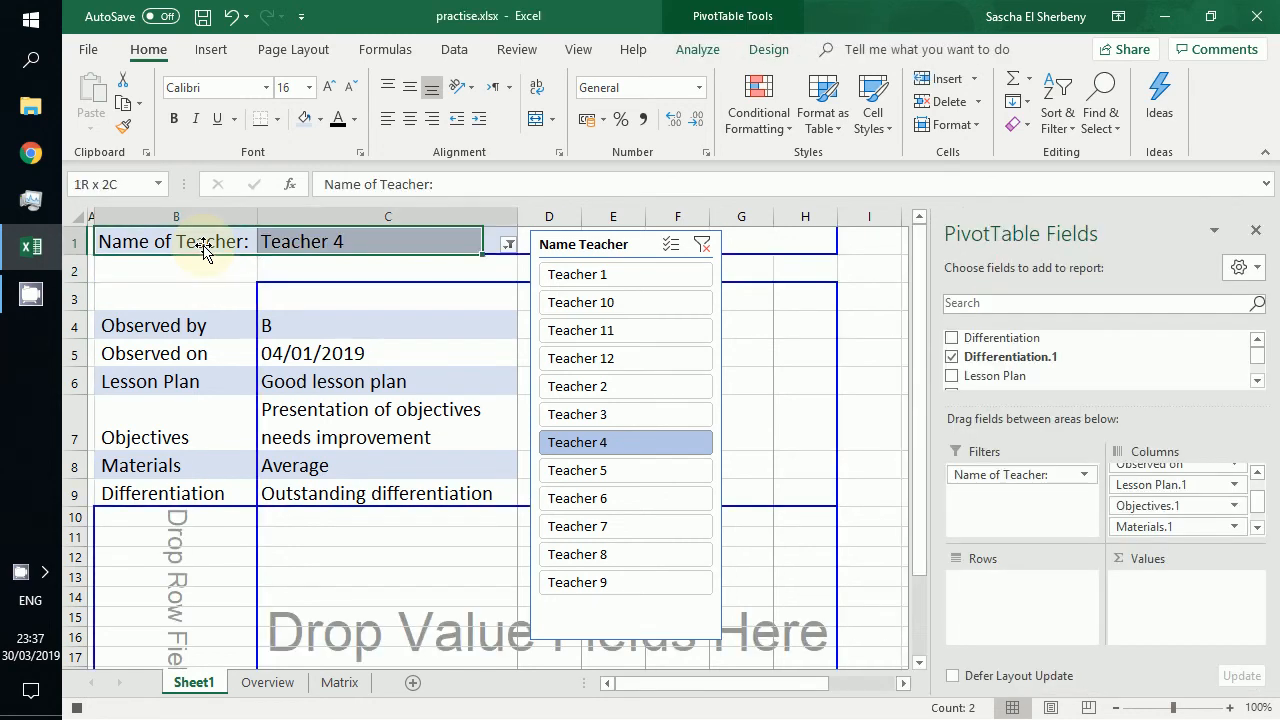
key("shift+Down")
key("shift+Down")
key("shift+Down")
key("shift+Down")
key("shift+Down")
key("shift+Down")
key("shift+Down")
key("shift+Down")
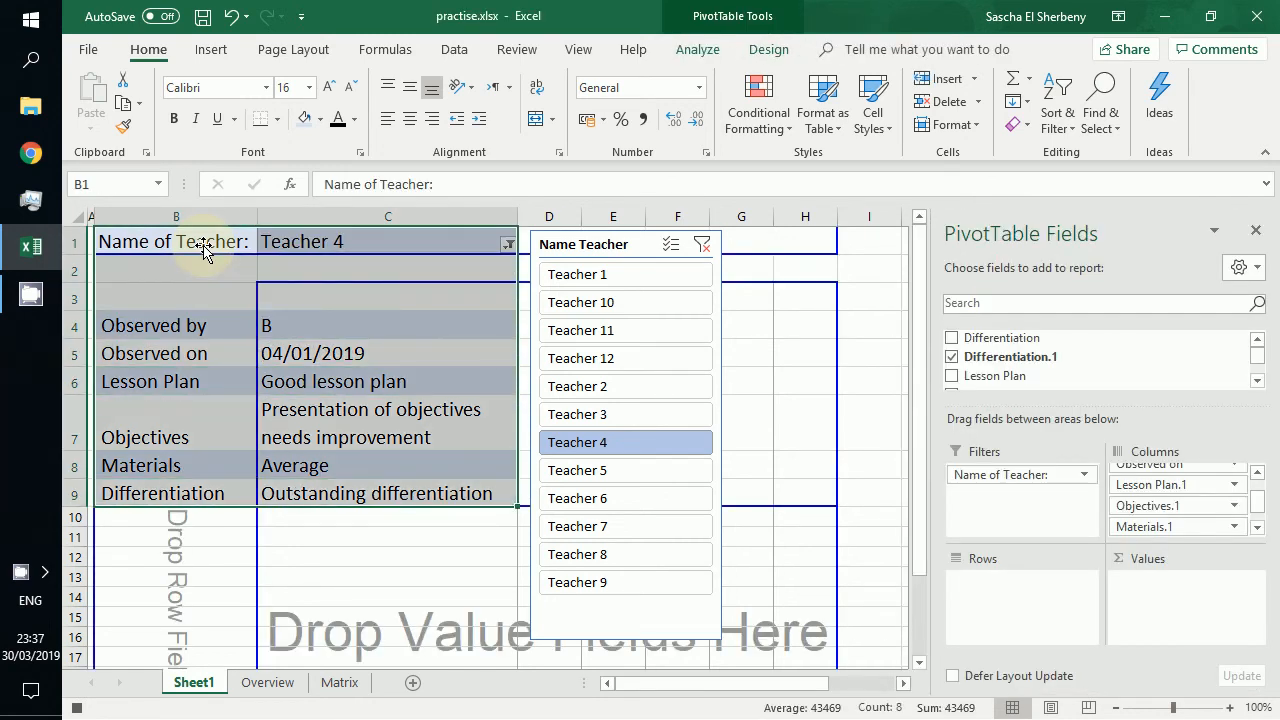
left_click(277, 119)
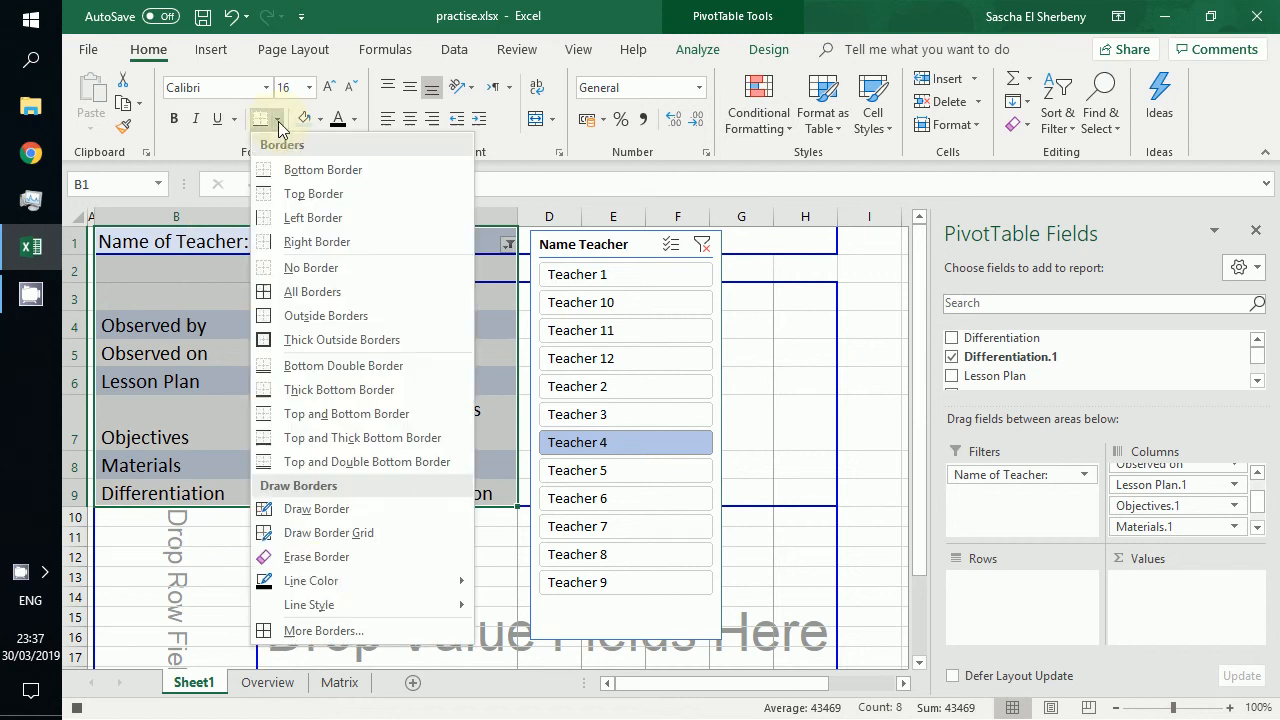
left_click(313, 632)
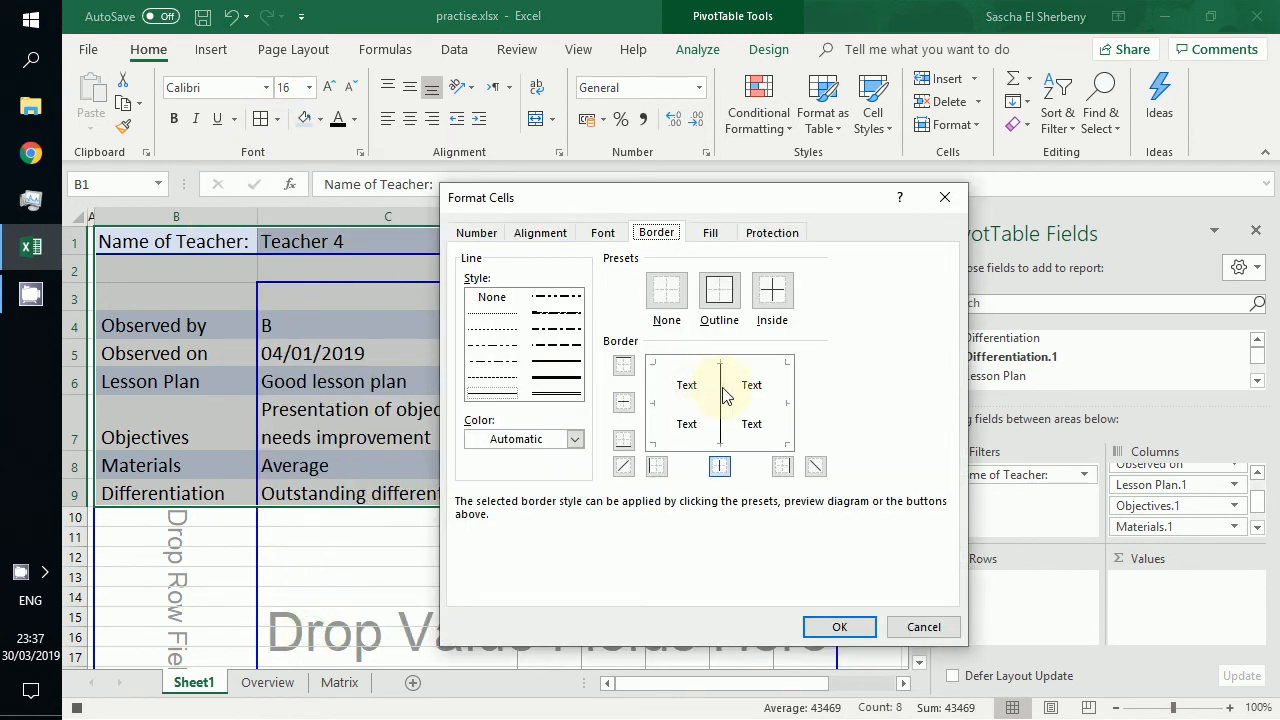
left_click(832, 624)
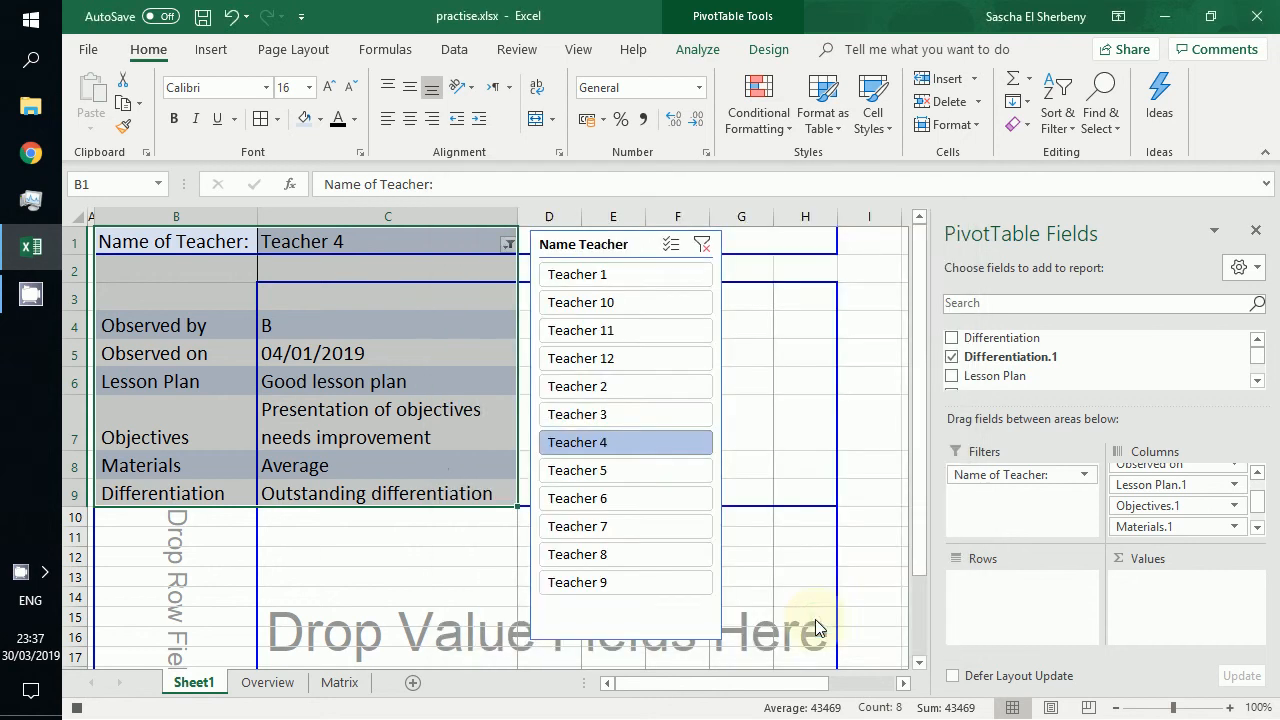
Step: Add thin inside horizontal borders between the observation rows in B4:C9
left_click(232, 320)
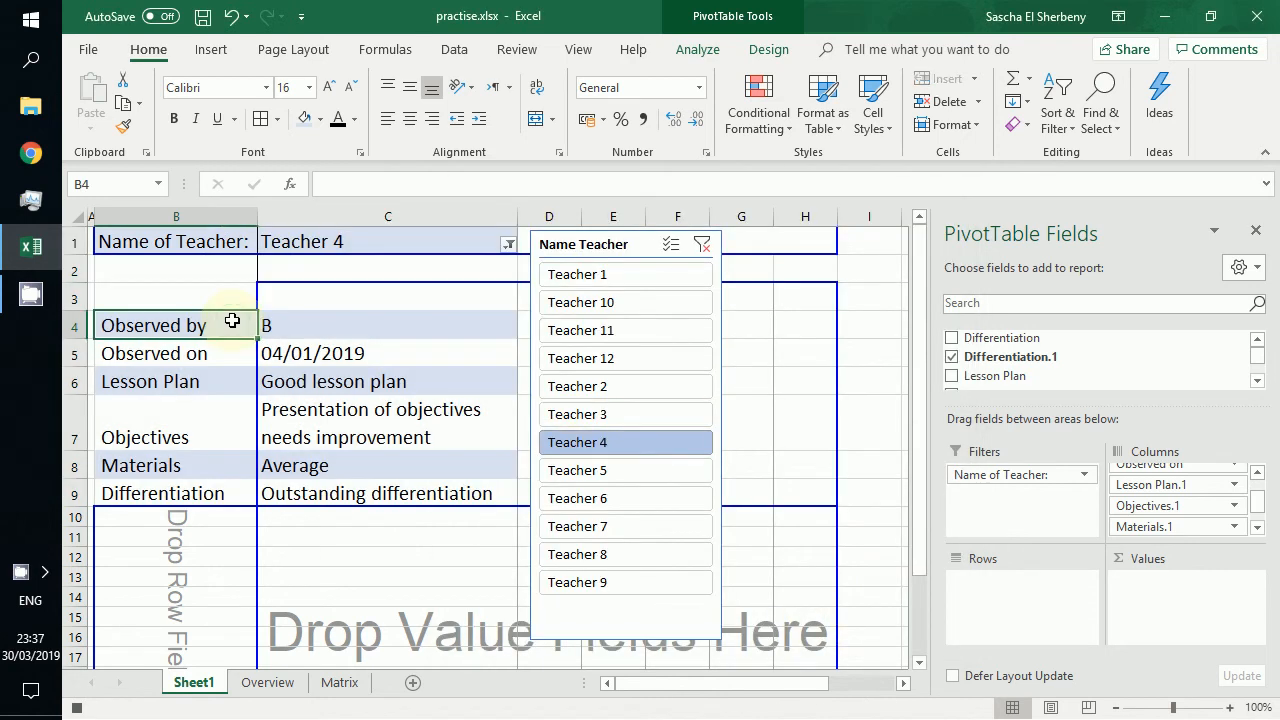
left_click_drag(225, 328, 298, 490)
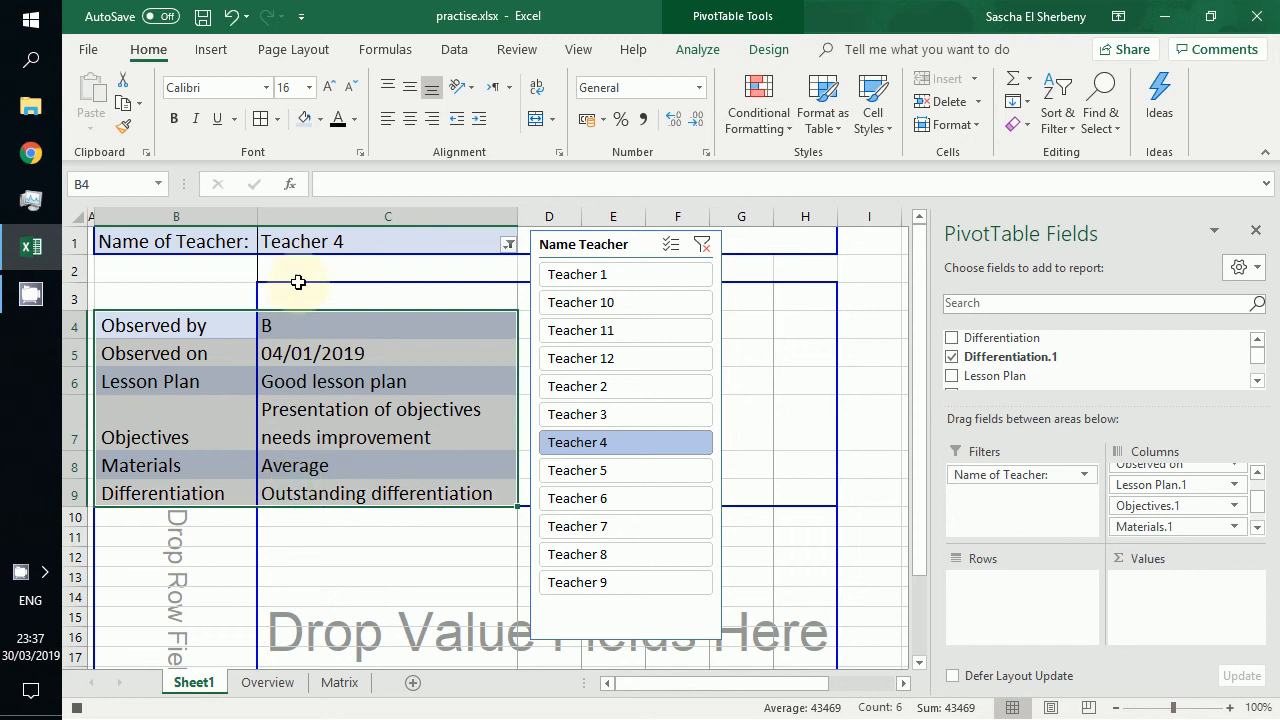
left_click(277, 119)
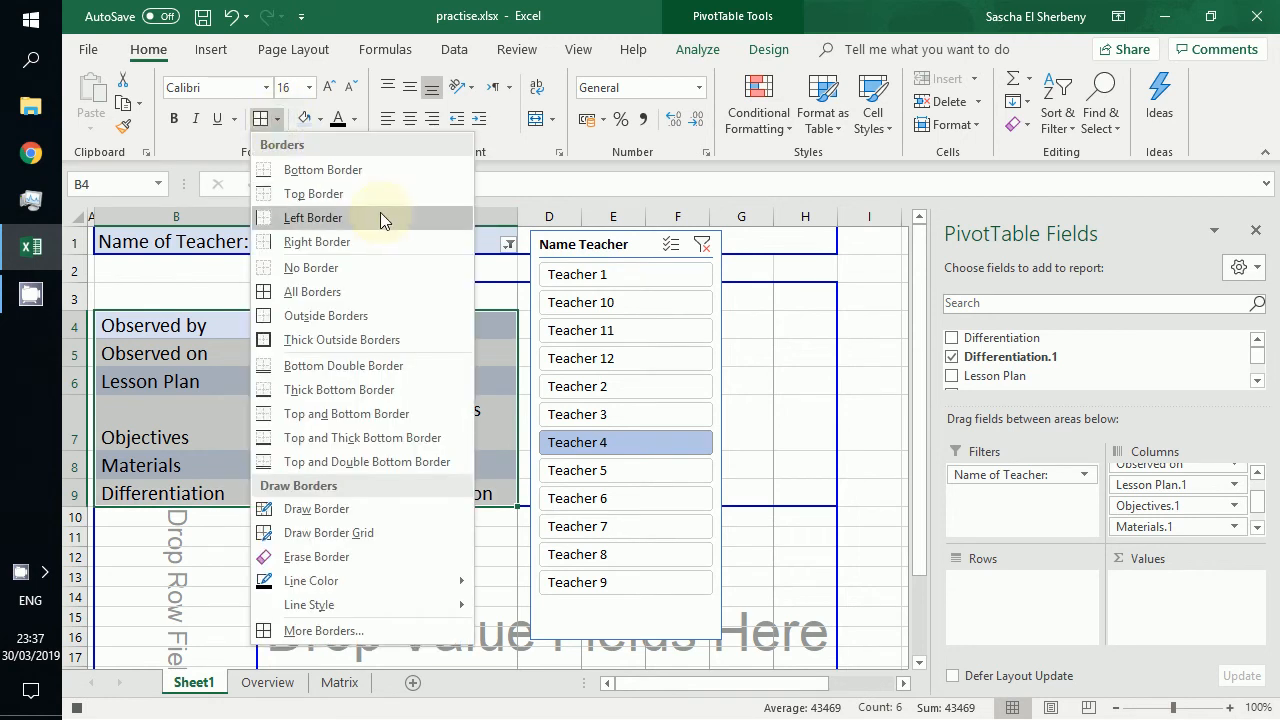
left_click(343, 632)
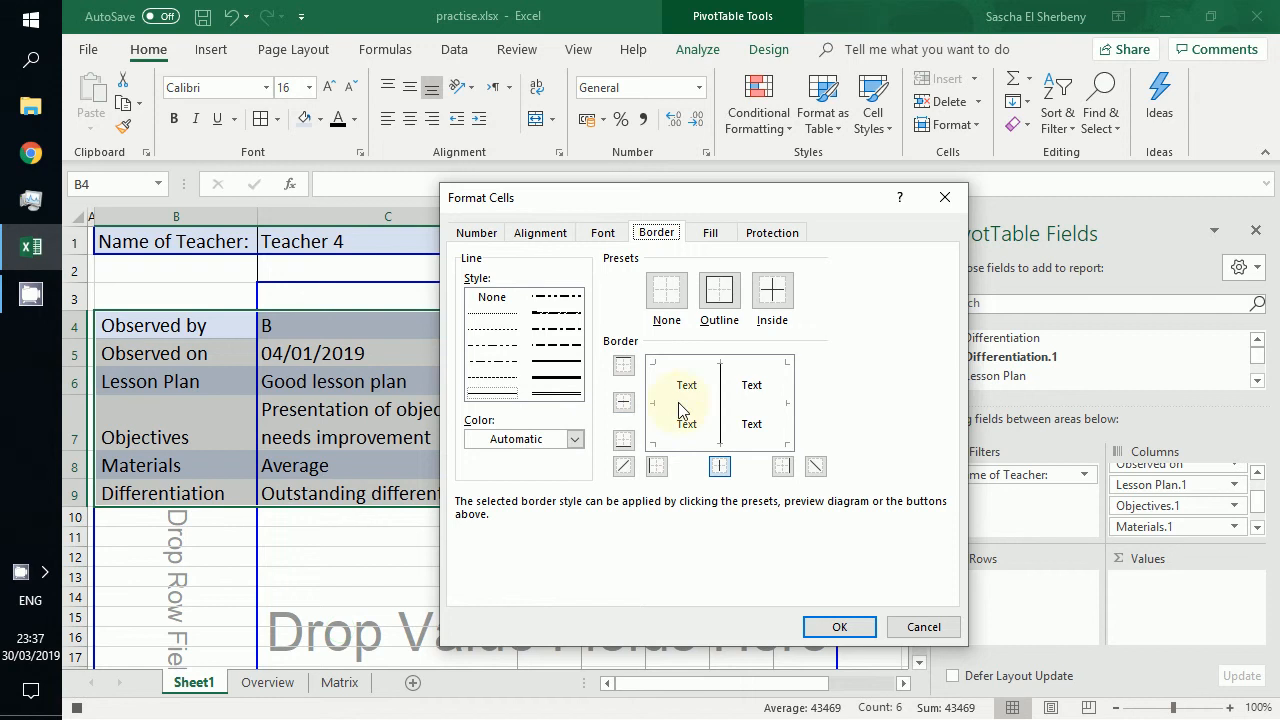
left_click(836, 627)
left_click(392, 401)
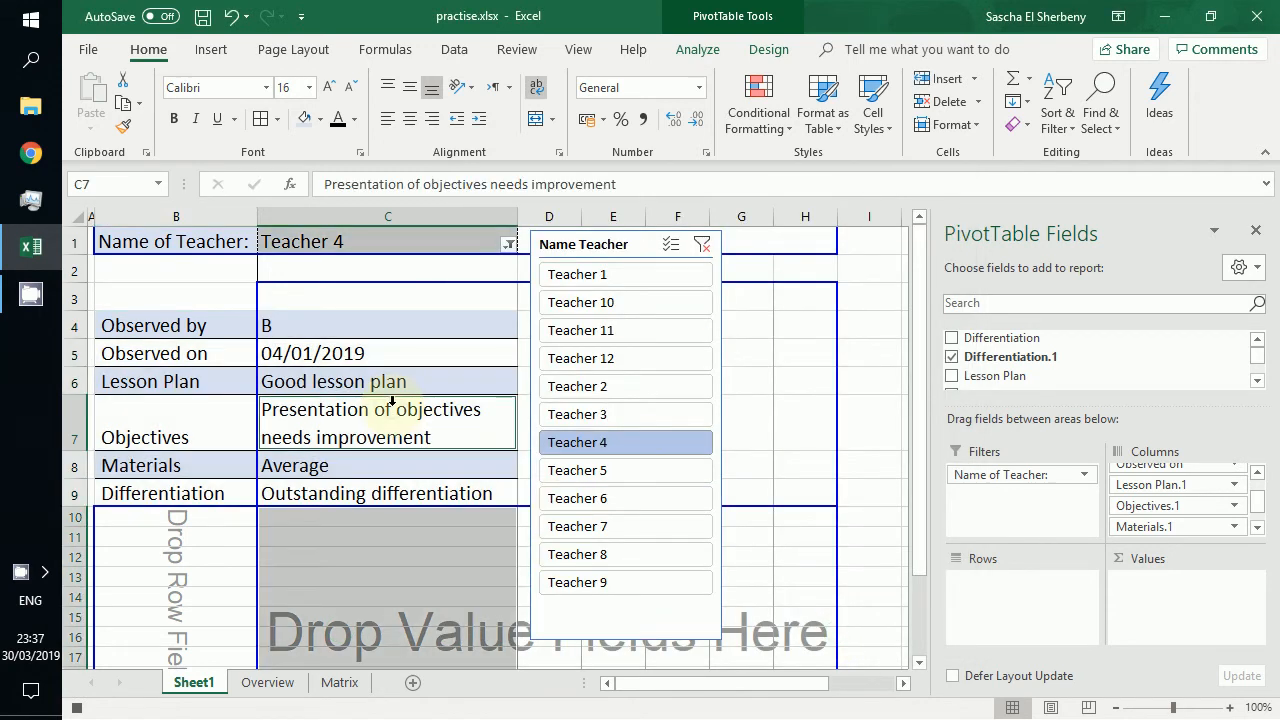
Step: Set the paper size to A4 and define A1:C9 as the print area
left_click_drag(404, 492, 86, 240)
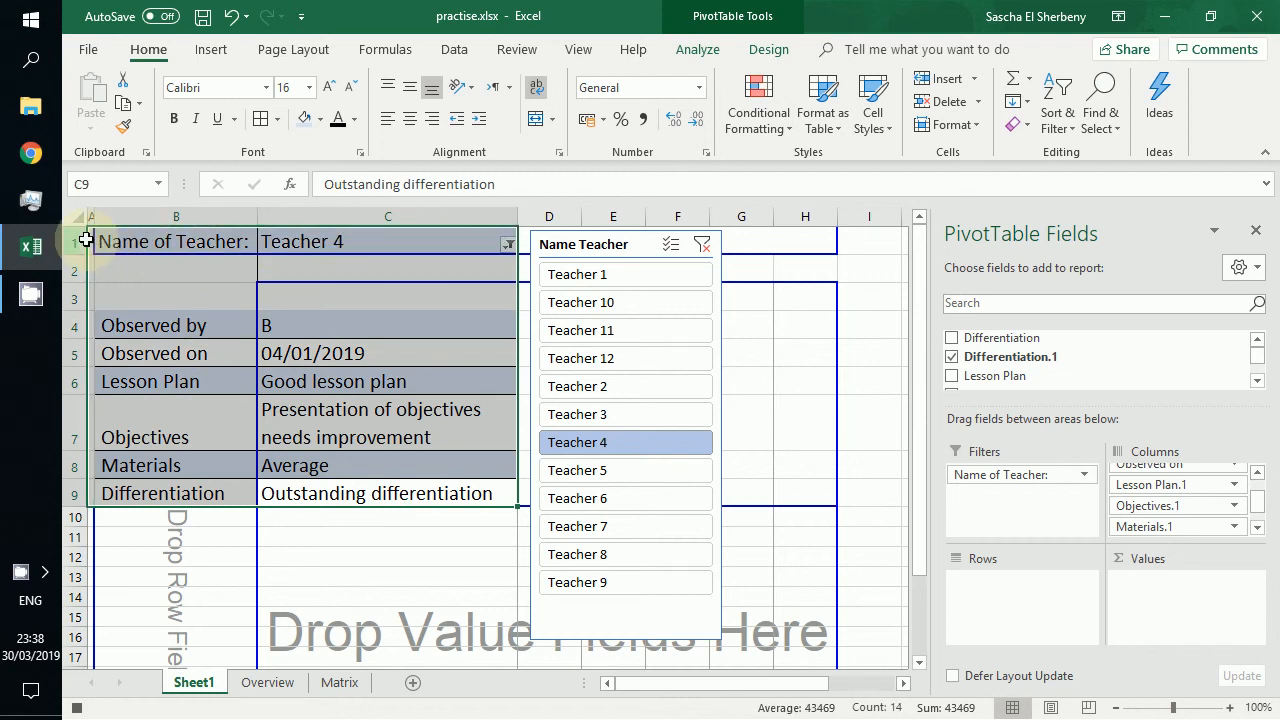
left_click(322, 55)
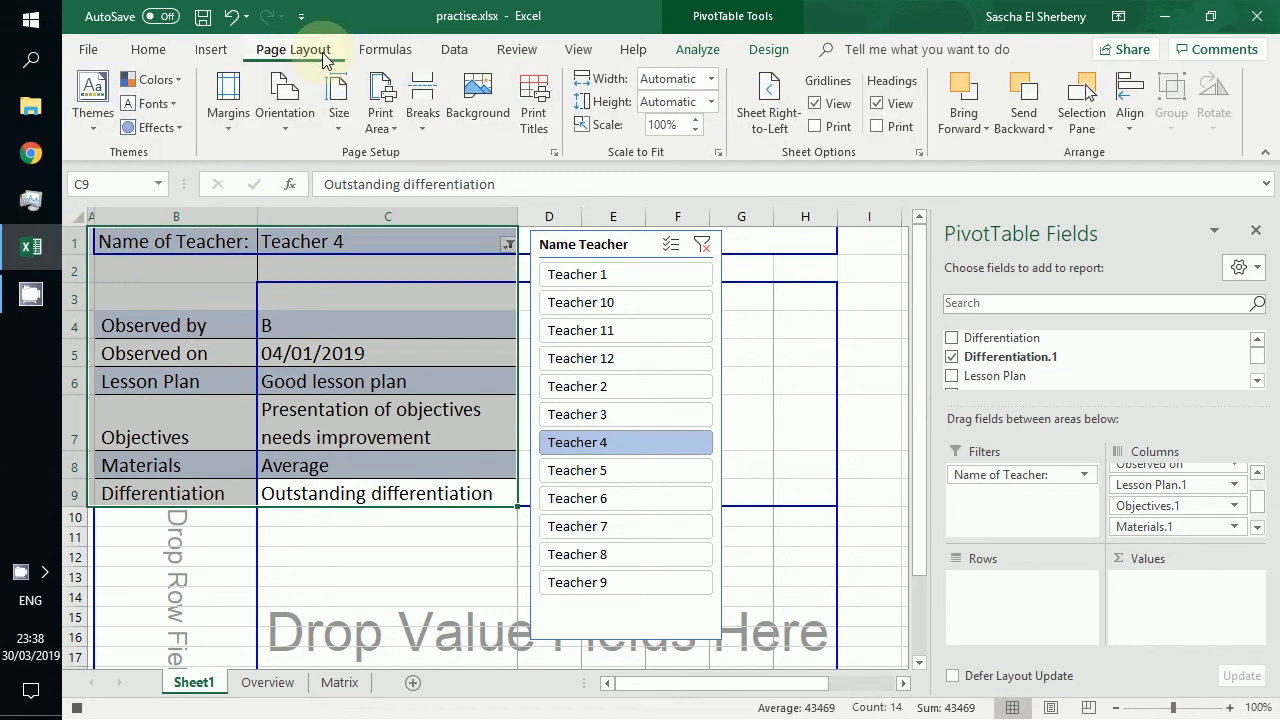
left_click(242, 120)
left_click(285, 115)
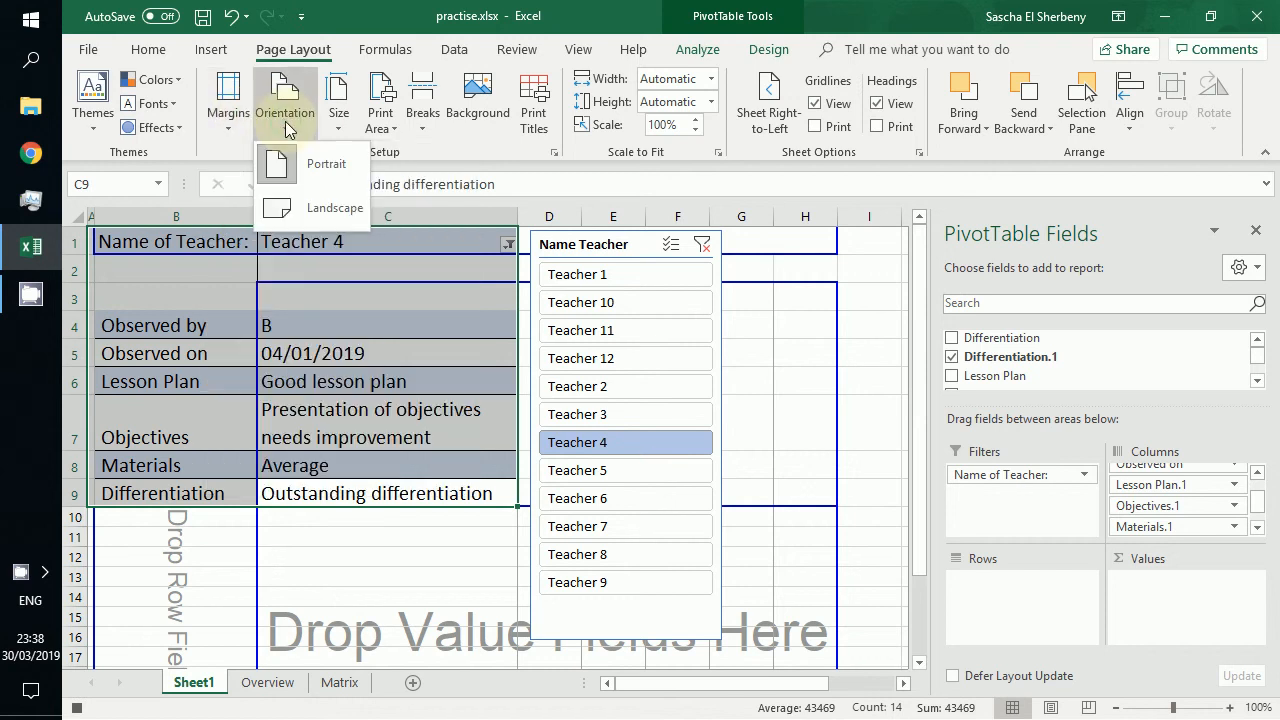
left_click(337, 115)
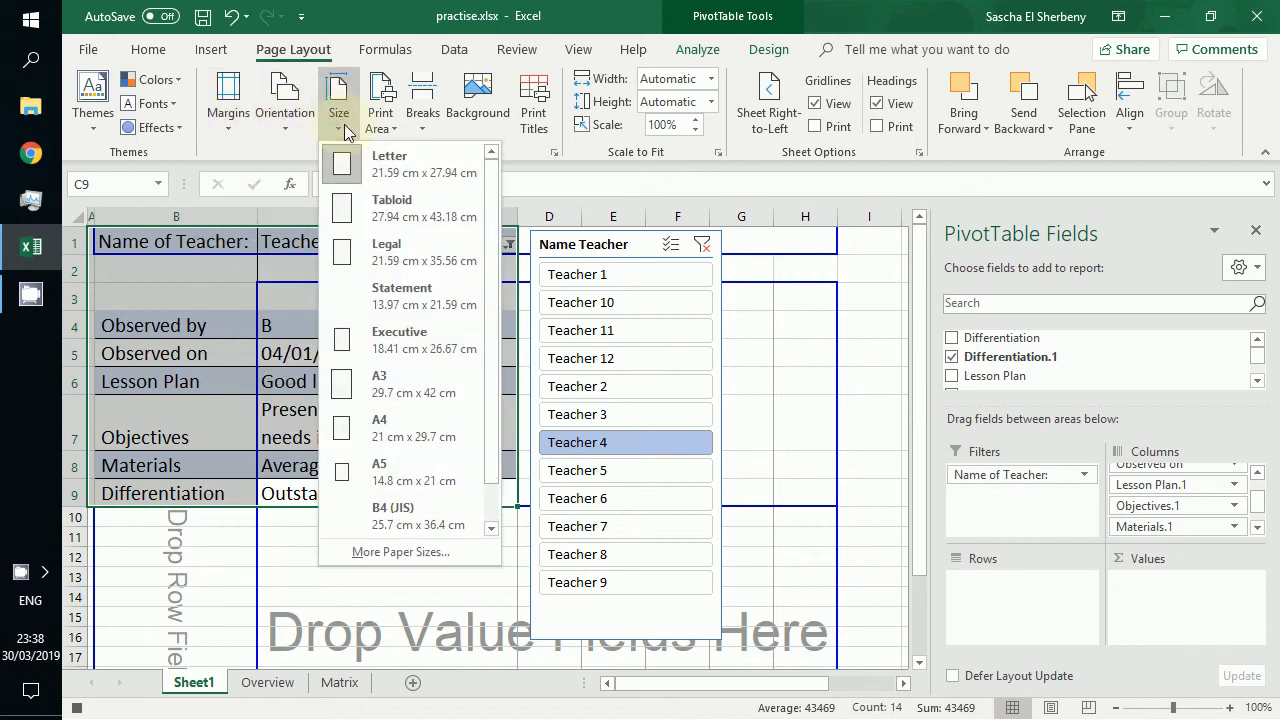
left_click(415, 445)
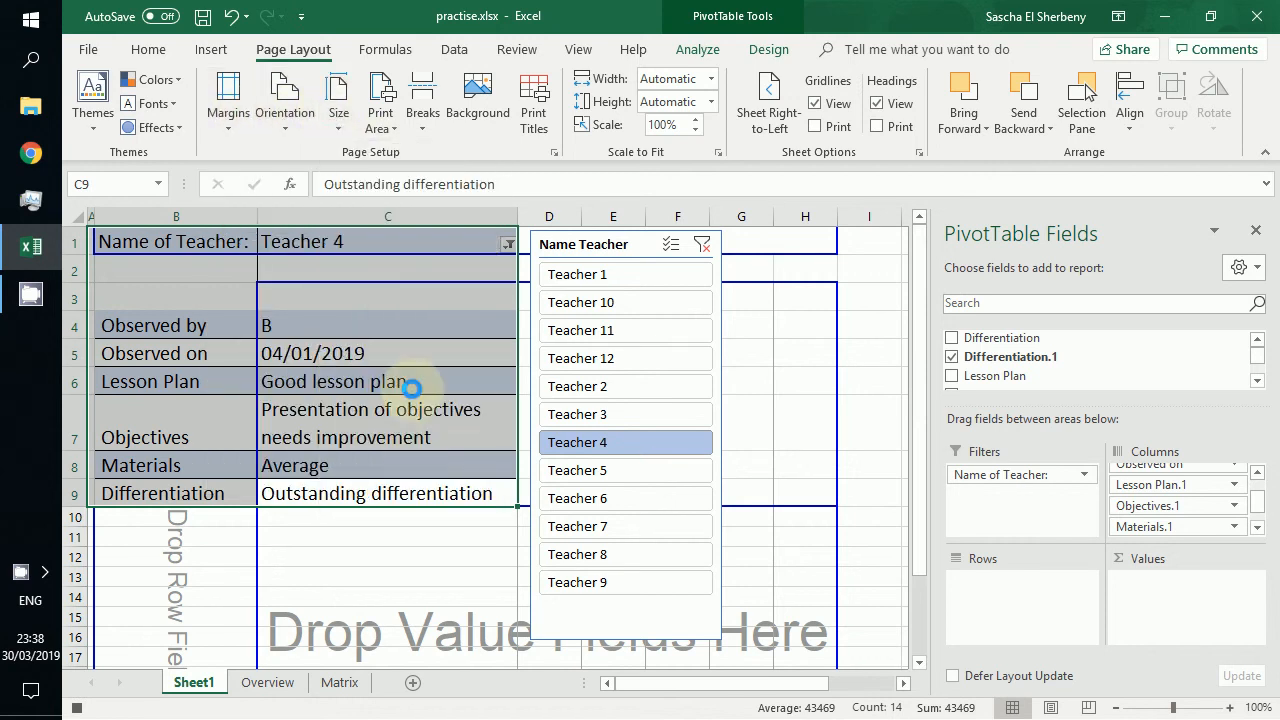
left_click(384, 121)
left_click(420, 154)
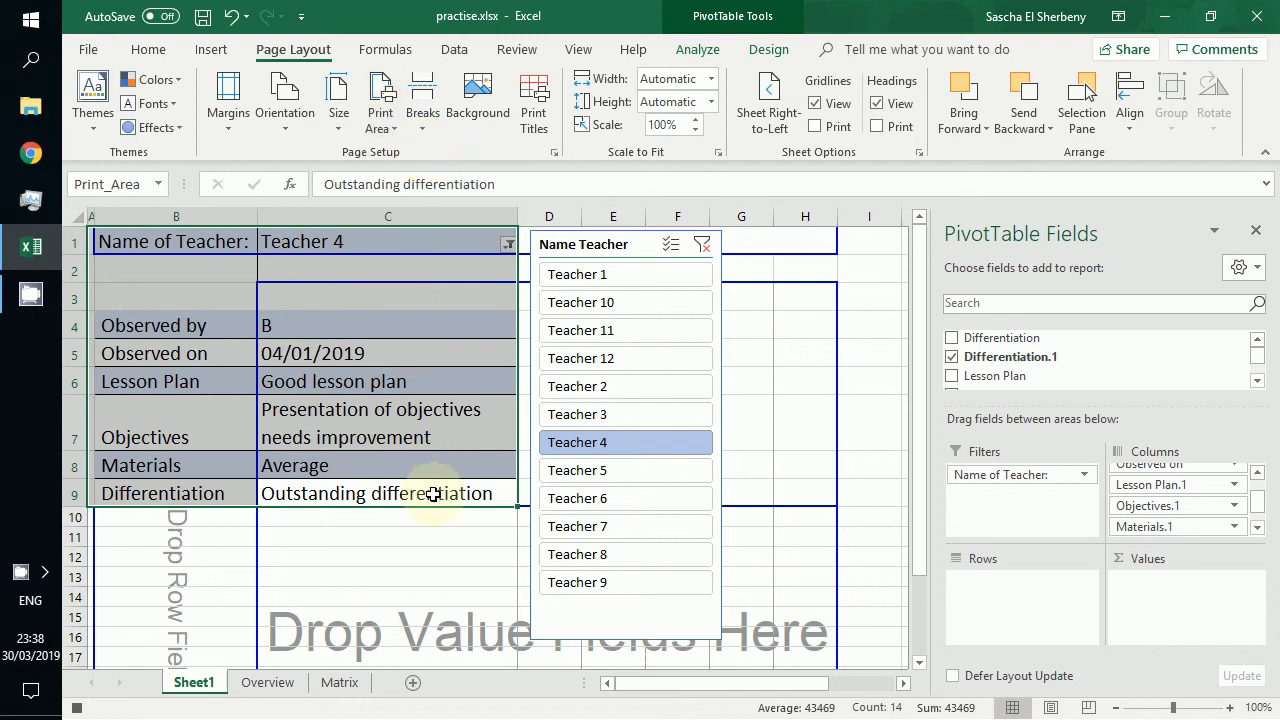
Step: Fit the printout to 1 page wide by 1 tall and center it horizontally and vertically on the page
left_click(382, 135)
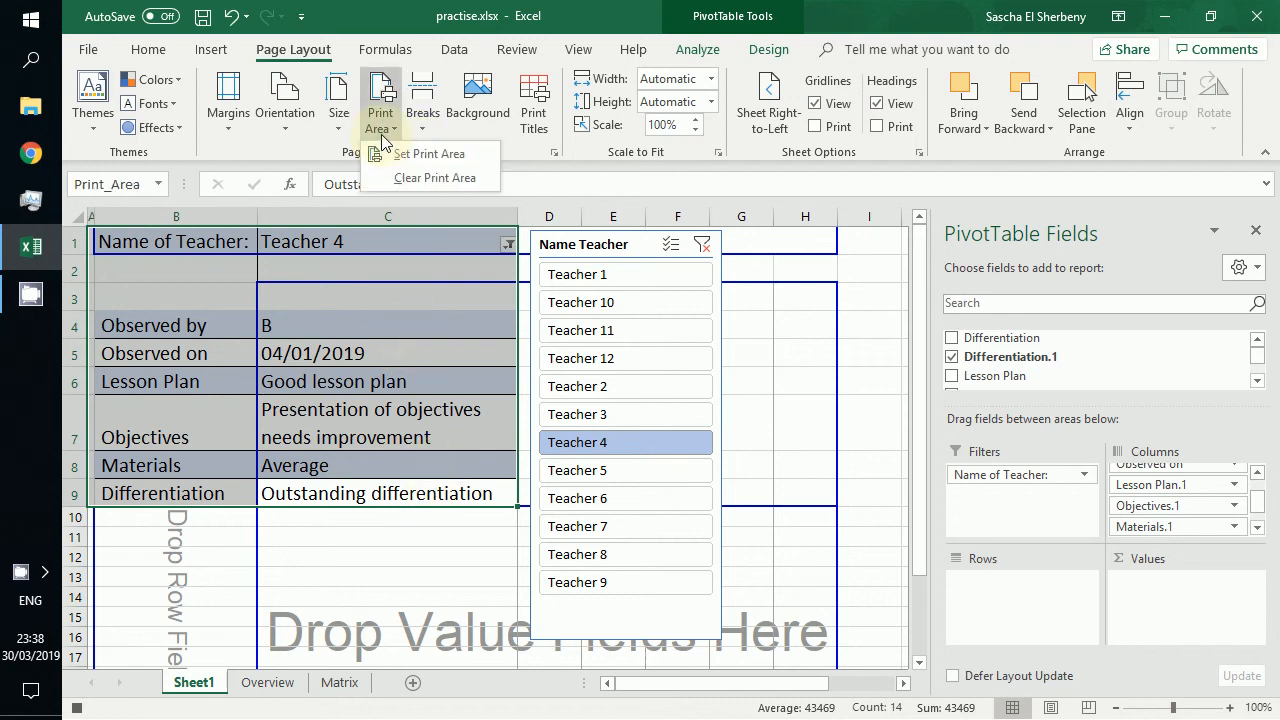
left_click(420, 135)
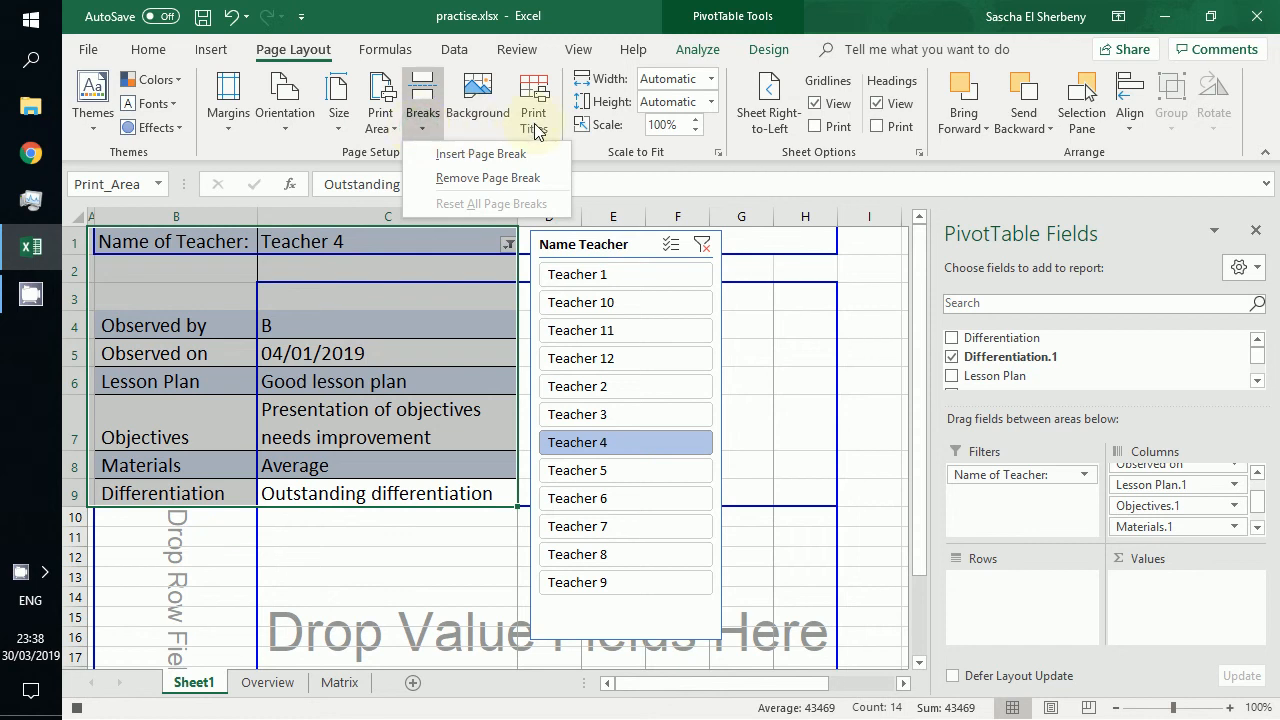
left_click(716, 151)
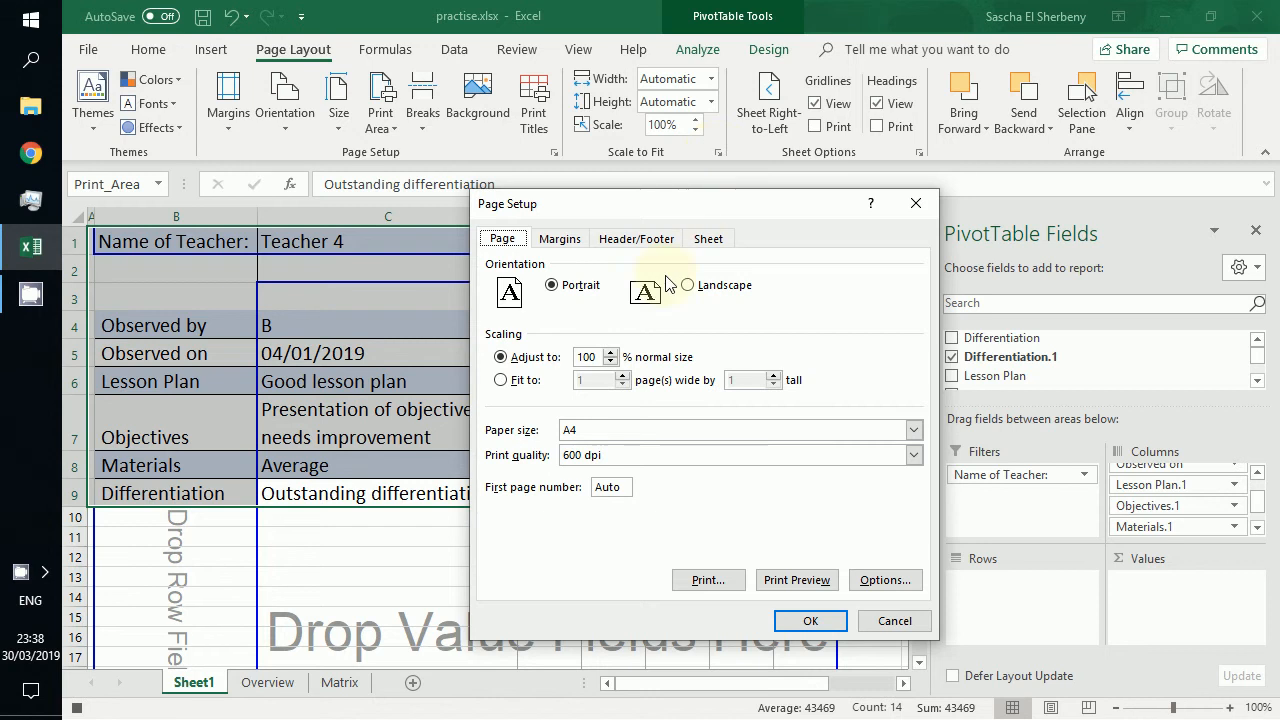
left_click(503, 380)
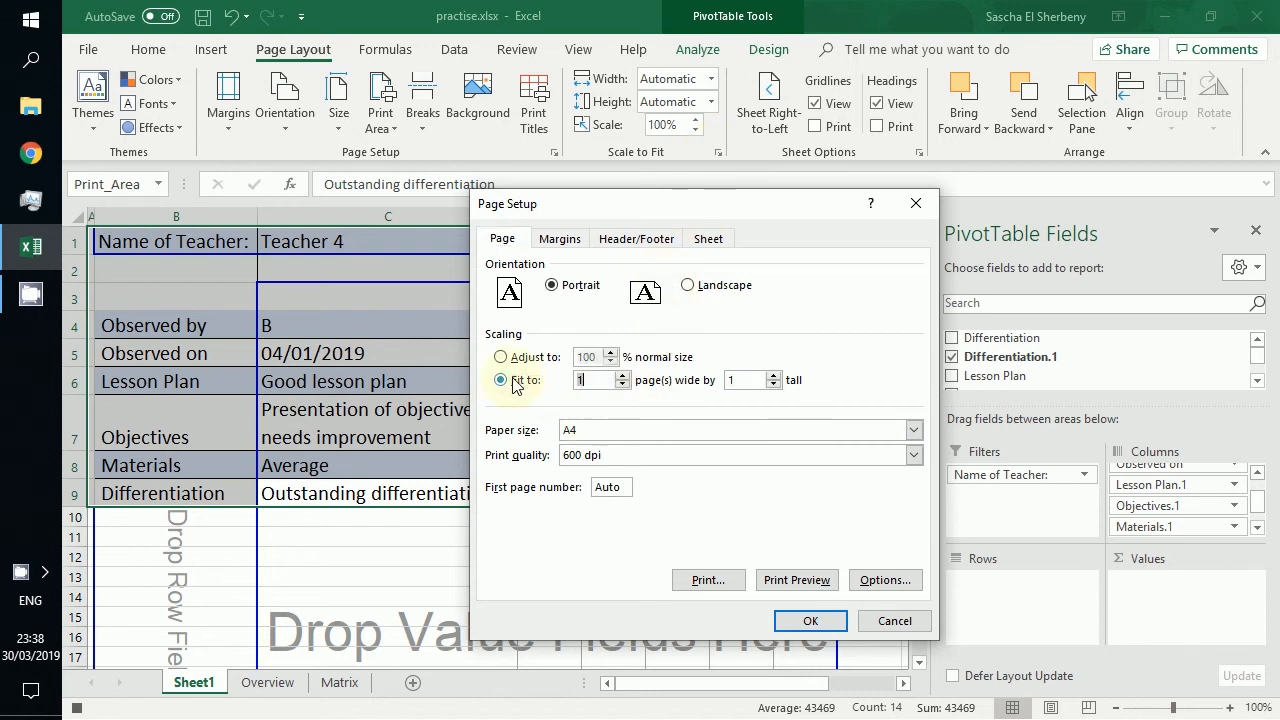
left_click(572, 244)
left_click(556, 516)
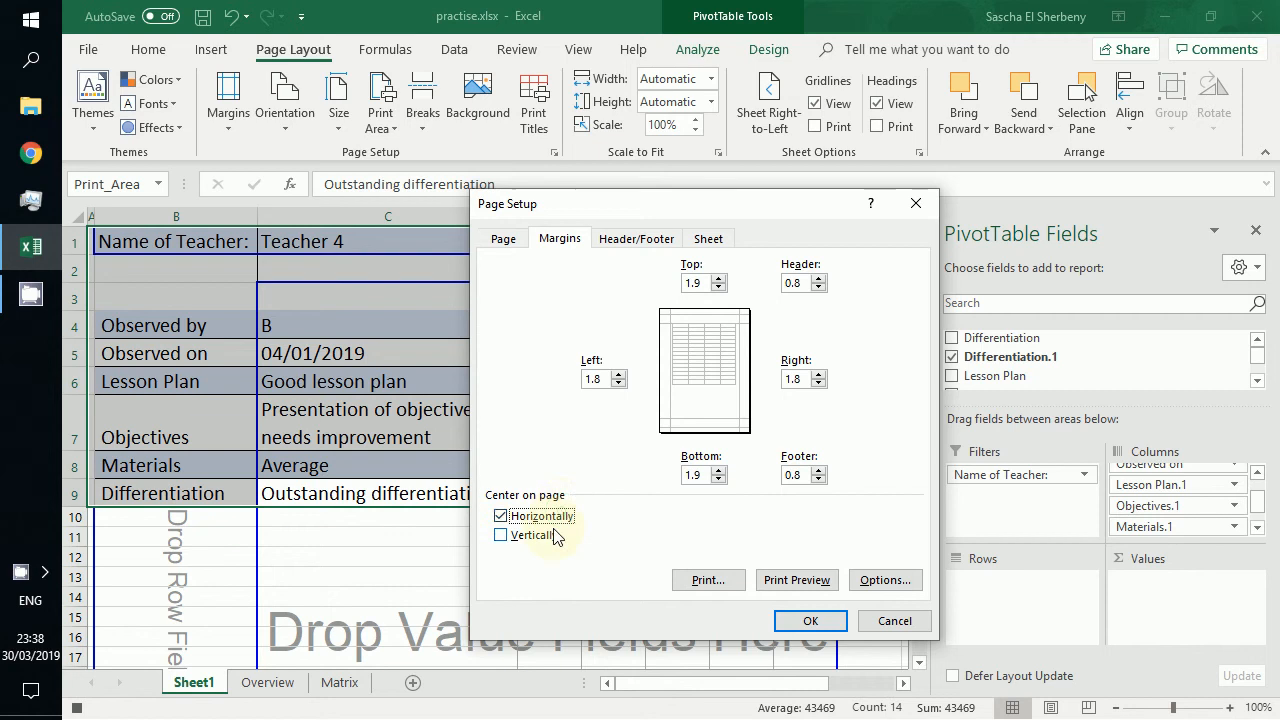
left_click(548, 535)
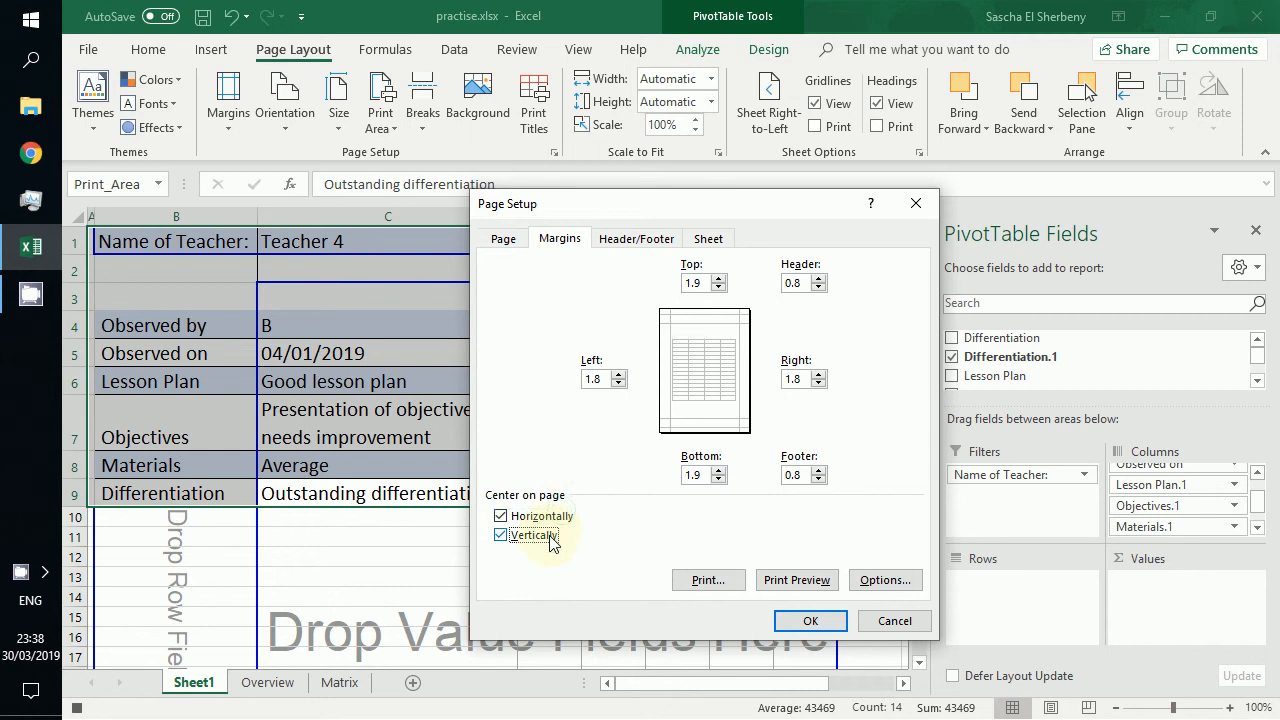
left_click(628, 242)
left_click(702, 242)
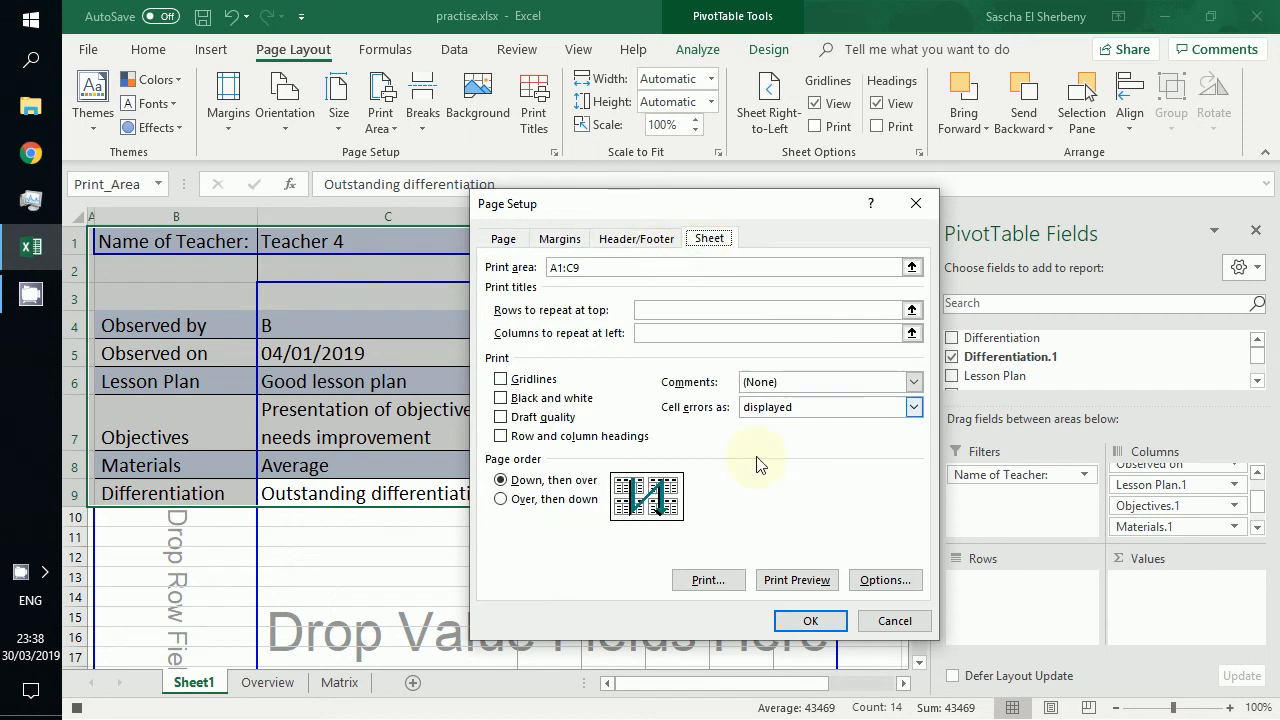
left_click(810, 620)
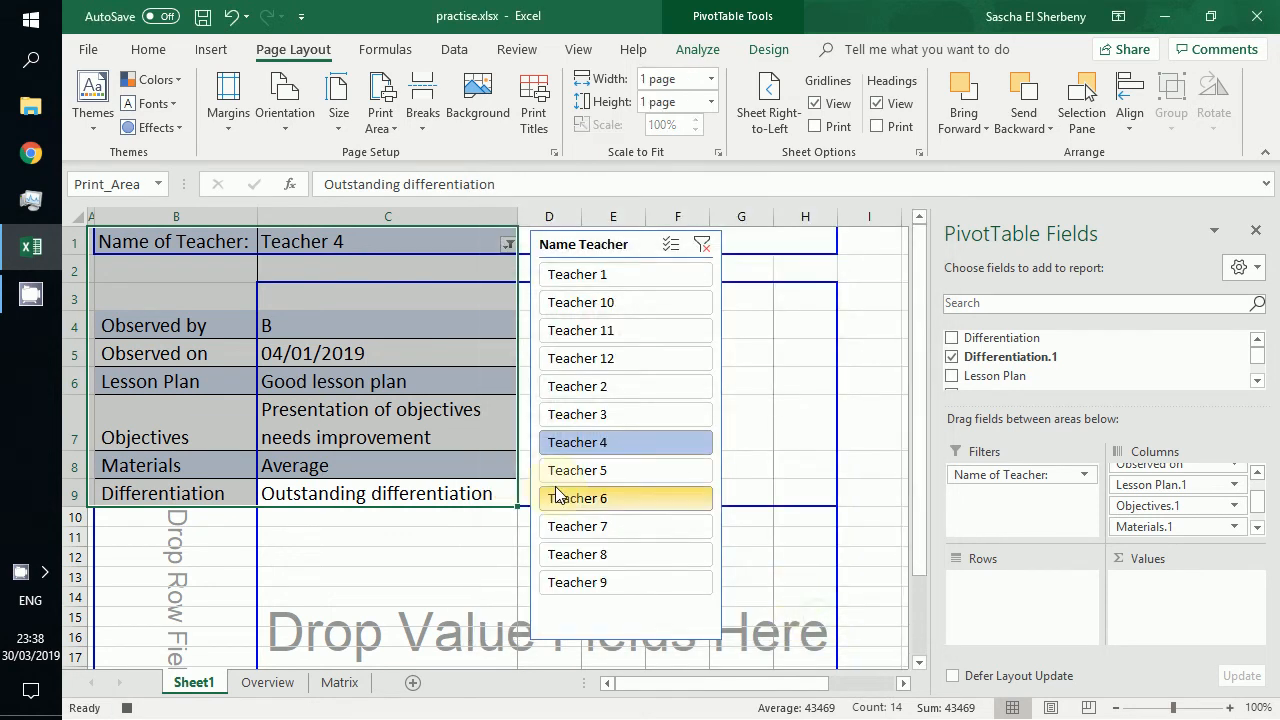
Step: Rename the report worksheet Sheet1 as Teacher
left_click(200, 683)
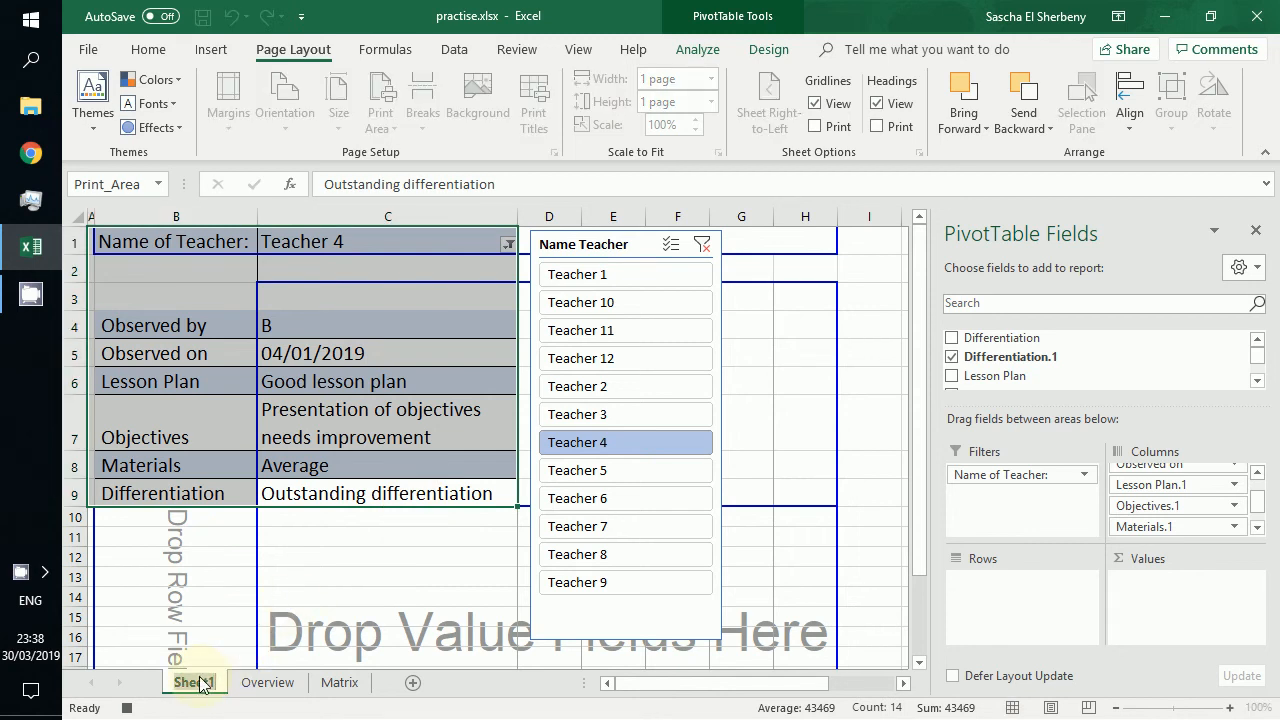
type("Teacher")
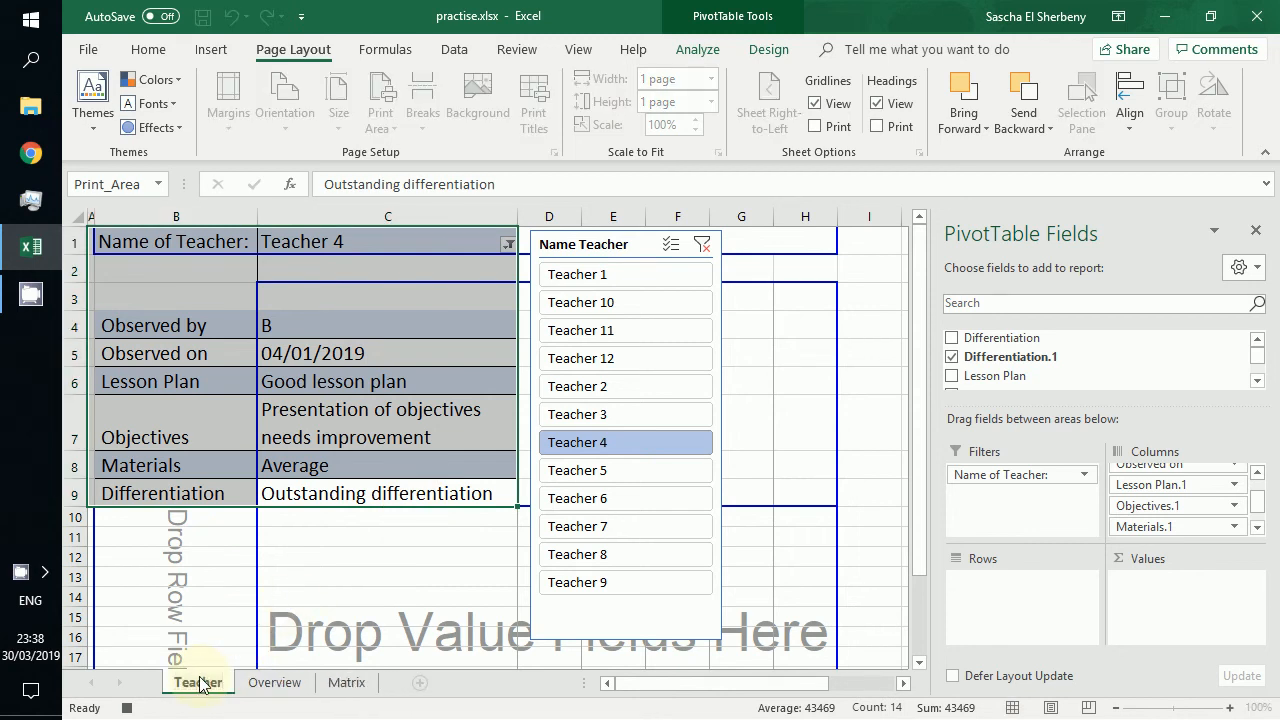
left_click(265, 688)
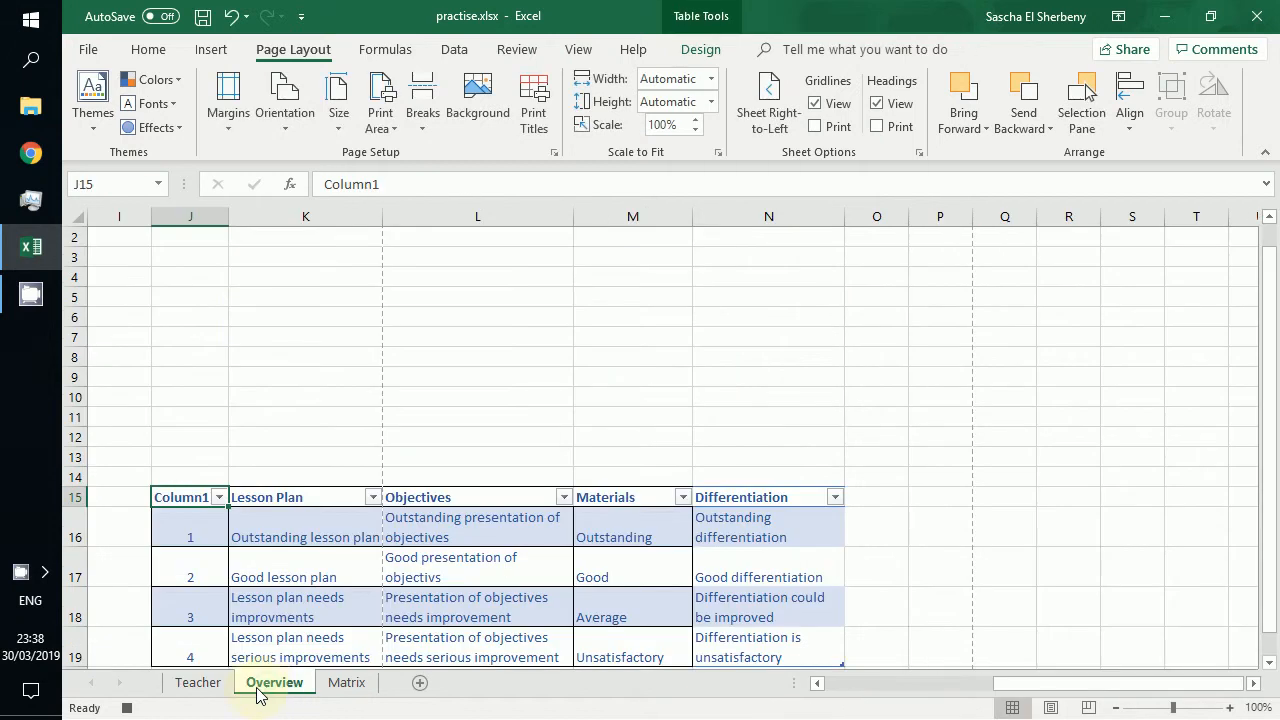
left_click(219, 688)
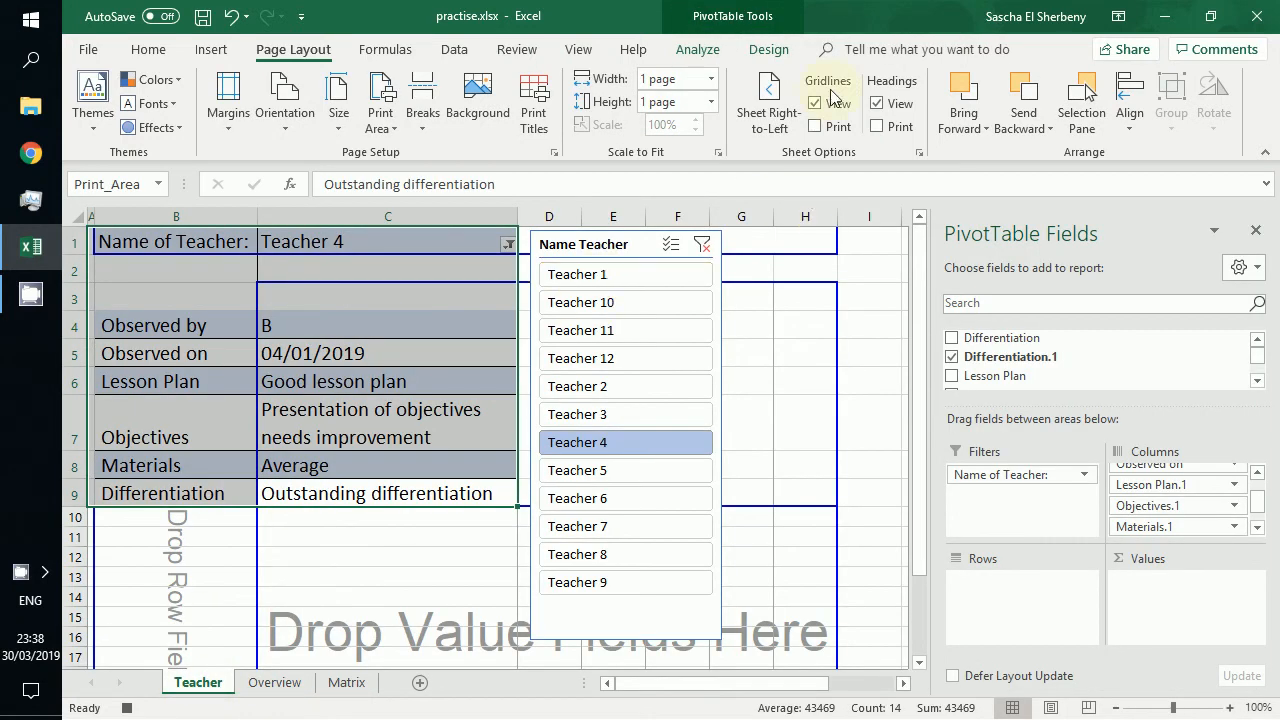
Step: Stop recording the formatting macro
left_click(579, 50)
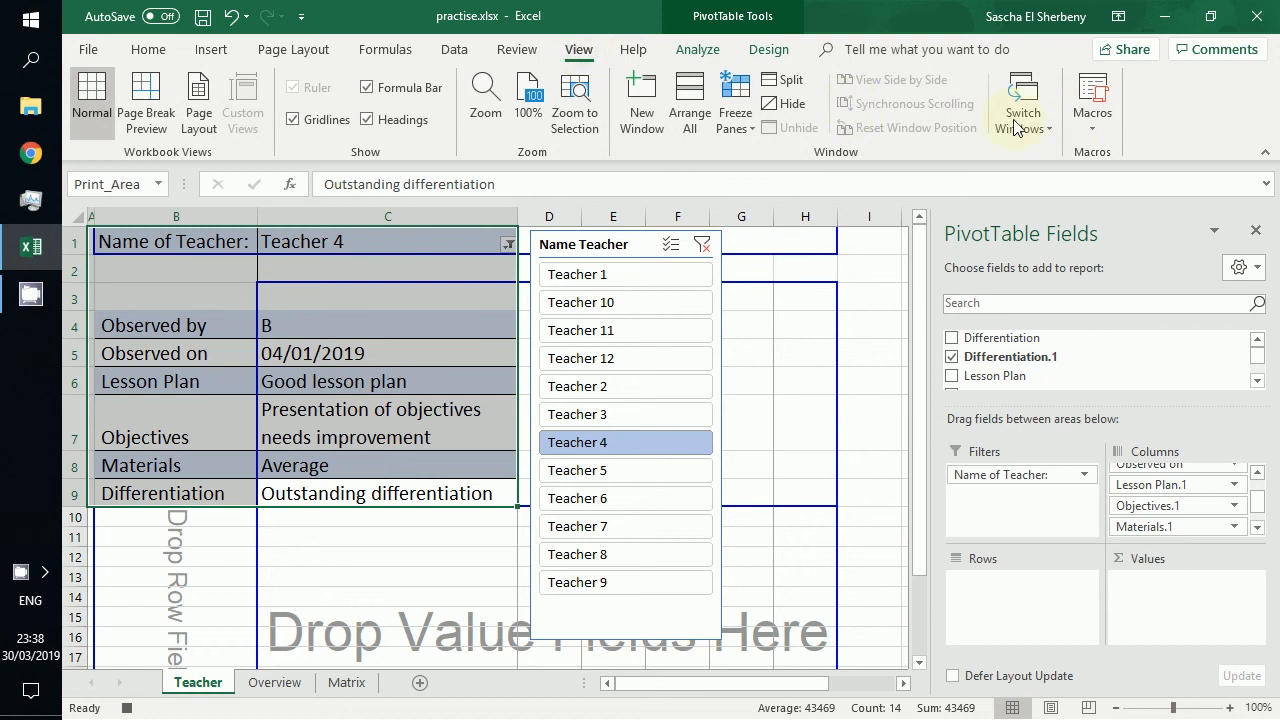
left_click(1092, 128)
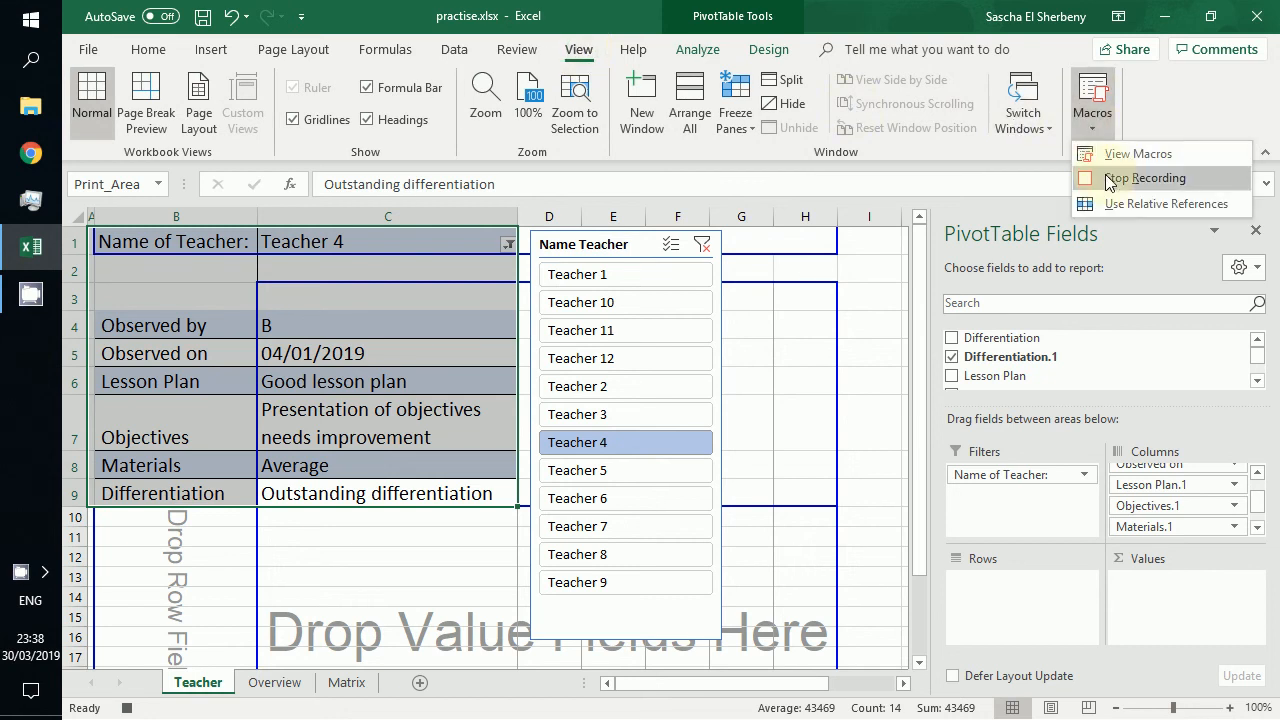
left_click(1110, 180)
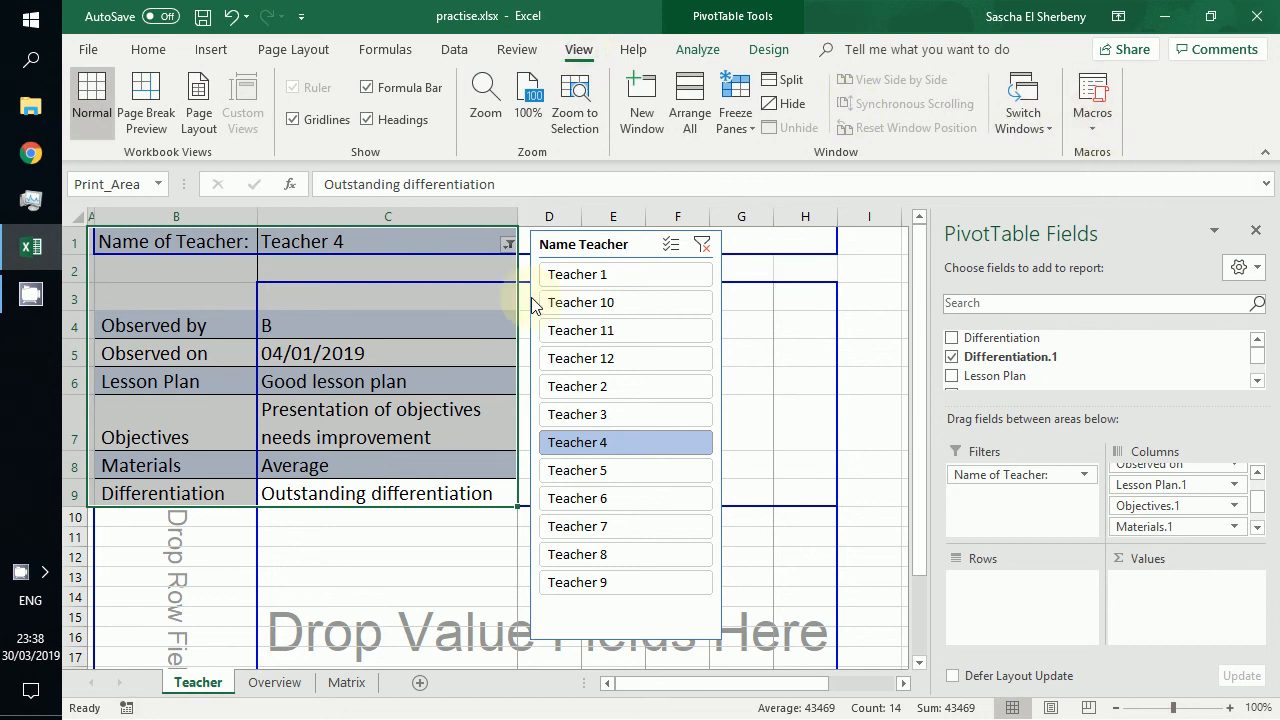
Step: Filter the report to Teacher 1 and try to reapply the formatting with the recorded macro
left_click(193, 226)
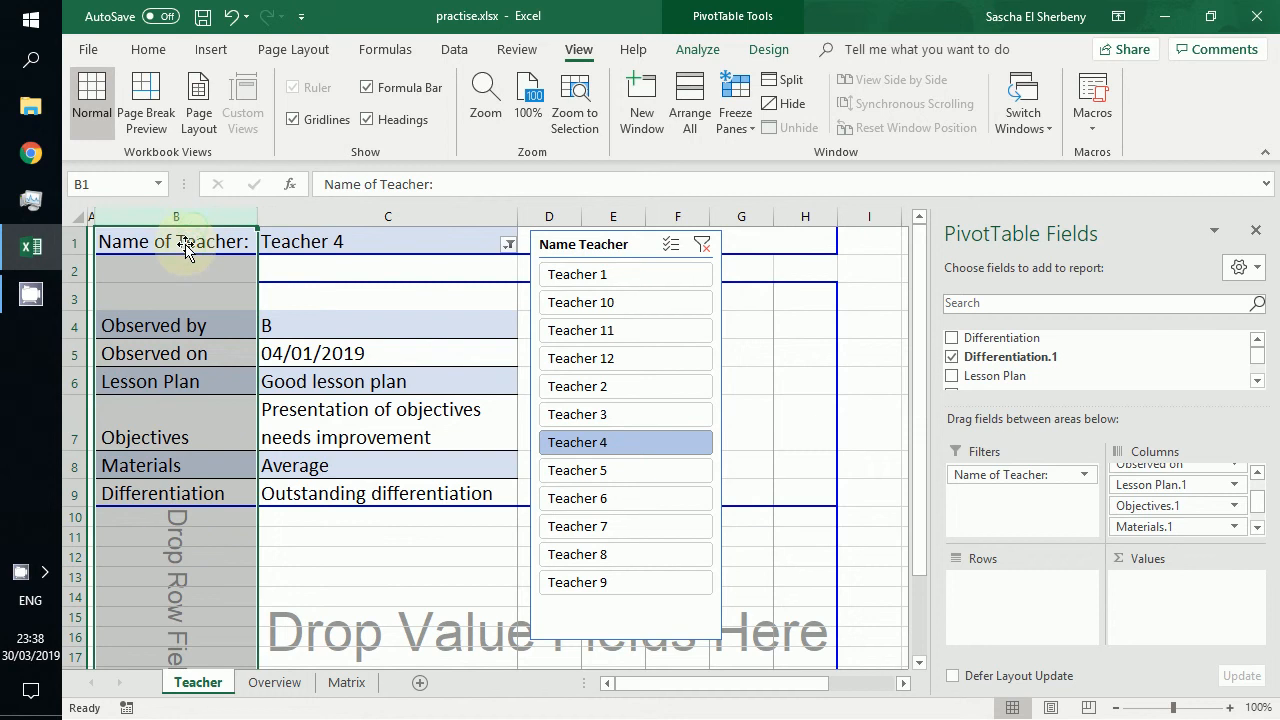
left_click(185, 248)
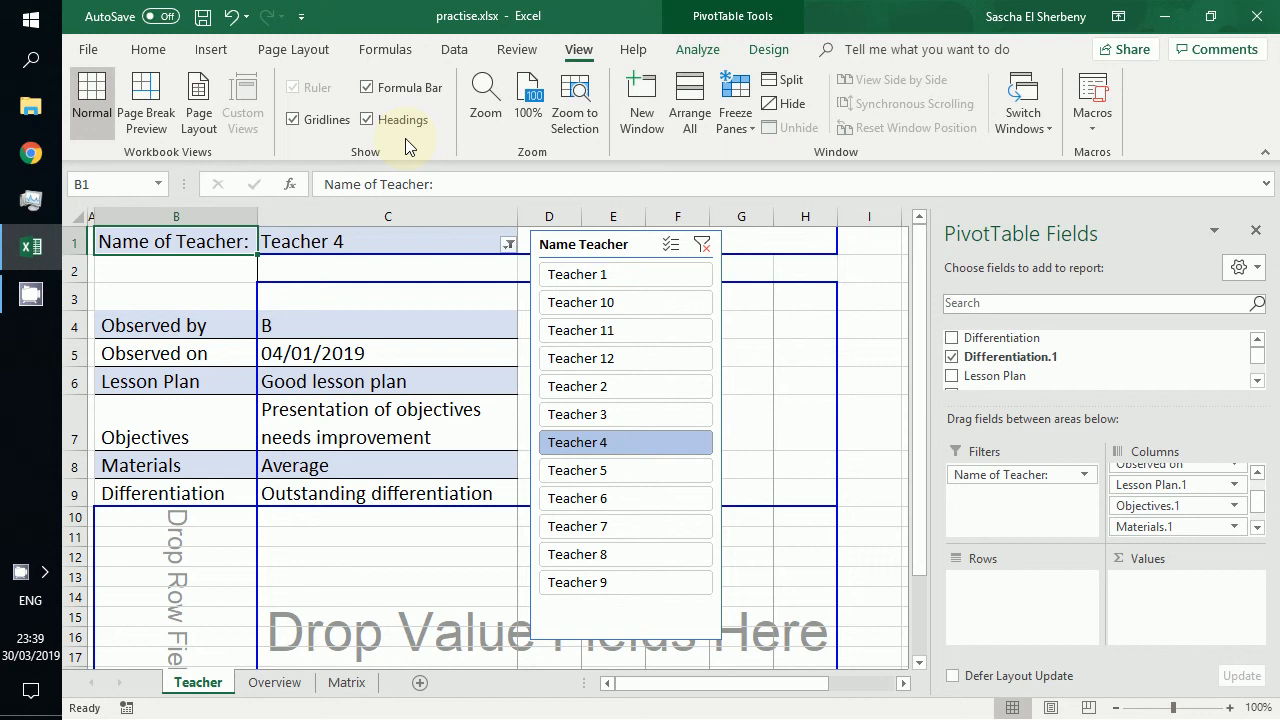
left_click(638, 280)
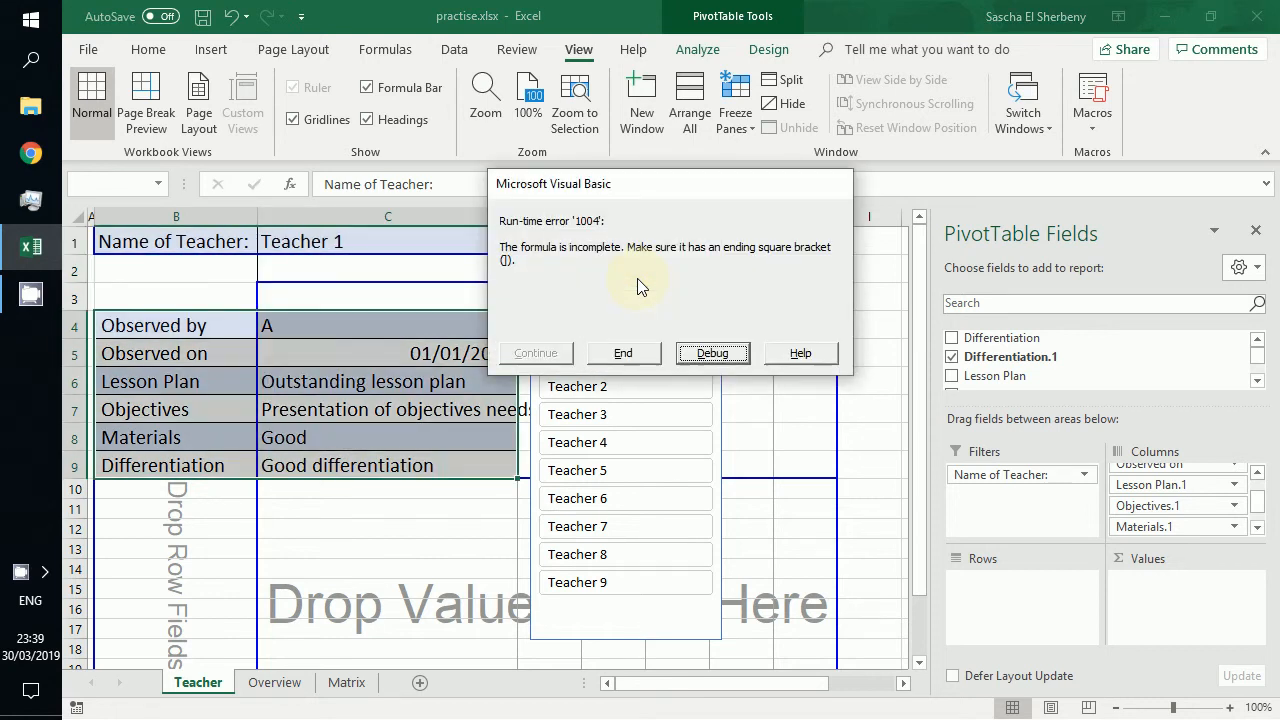
left_click(641, 354)
Step: Switch the report to Teacher 12 and move the selection out of the PivotTable to cell A1
left_click(641, 354)
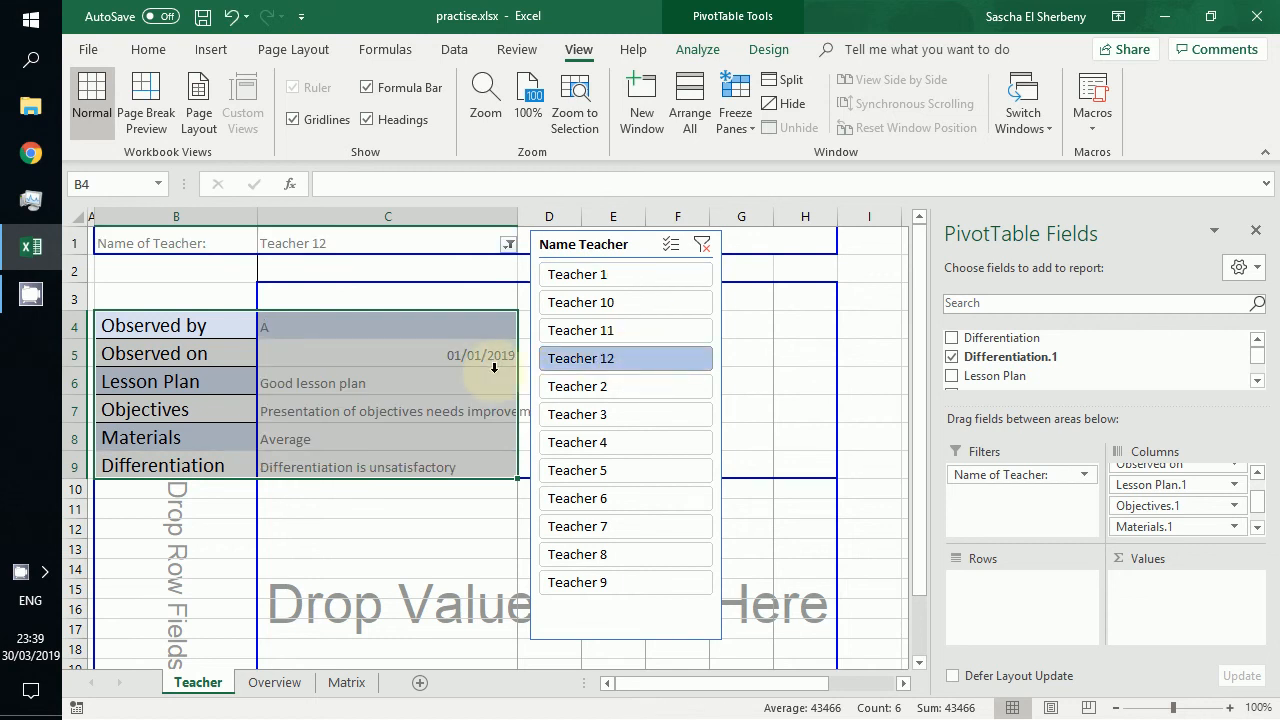
left_click(445, 352)
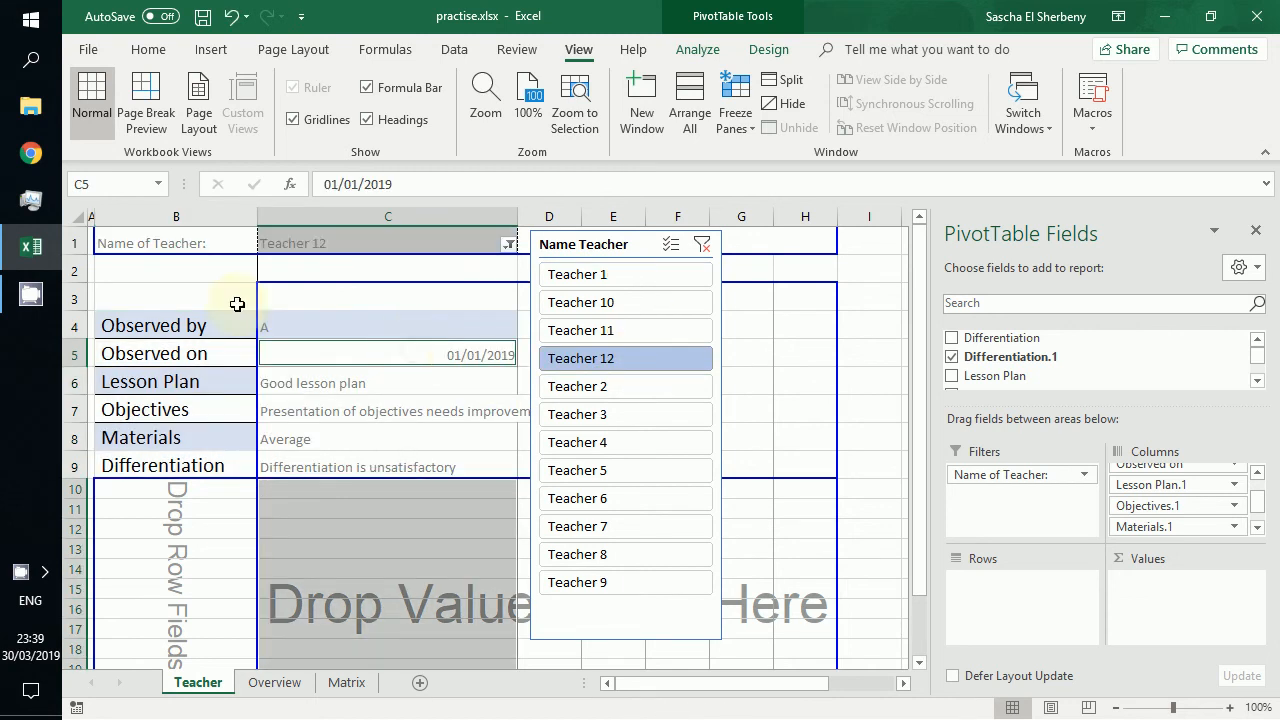
left_click(177, 270)
key("ctrl+Home")
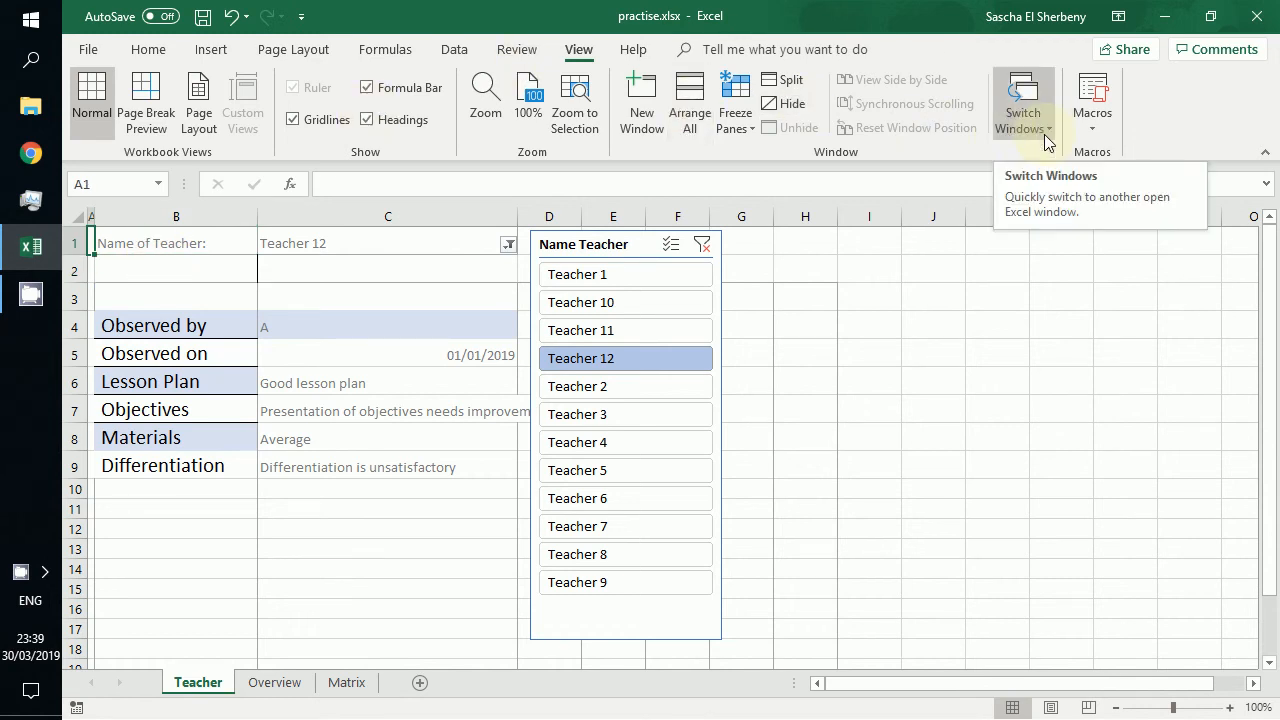
Step: Delete the recorded macro Macro1 and confirm its removal
left_click(1092, 120)
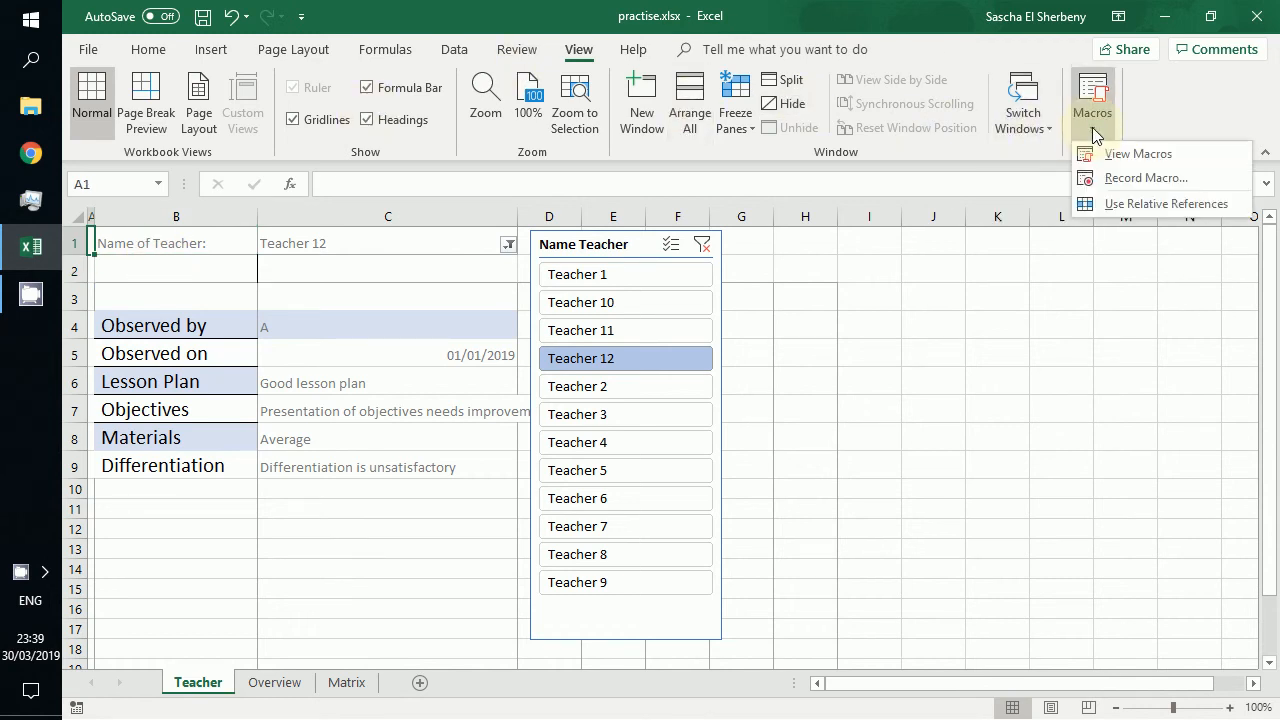
left_click(1137, 156)
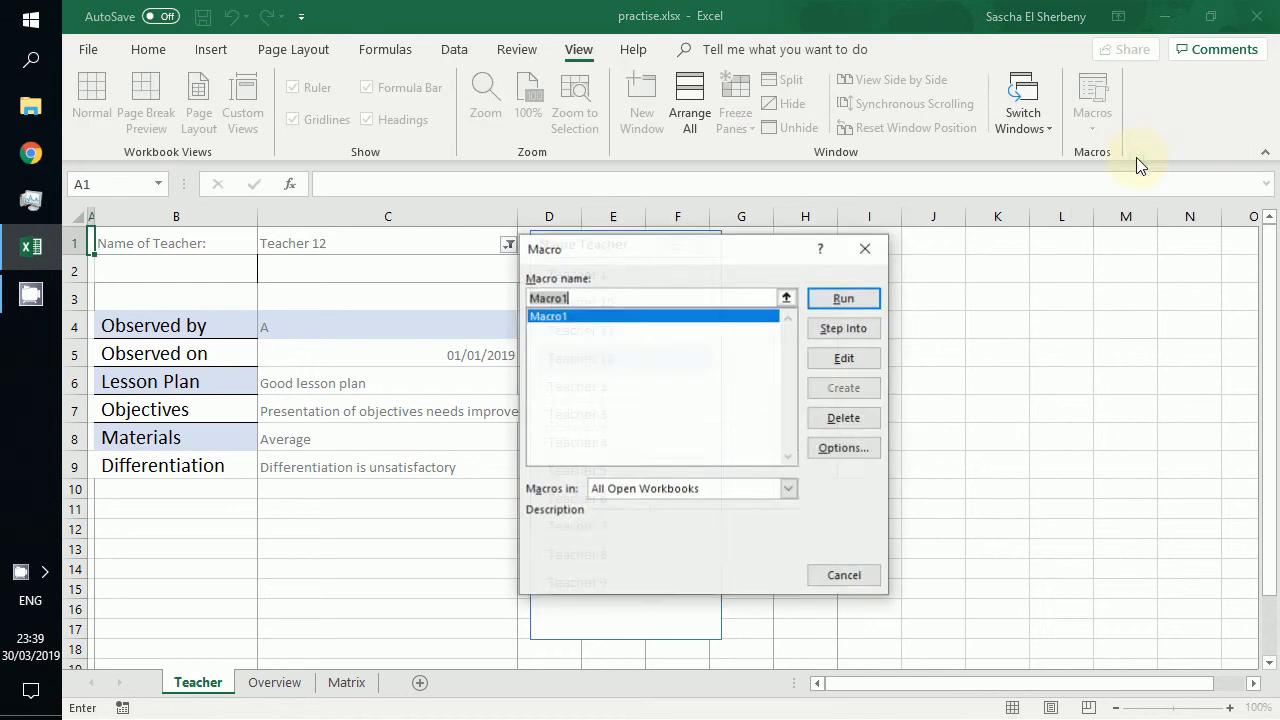
left_click(853, 422)
left_click(634, 425)
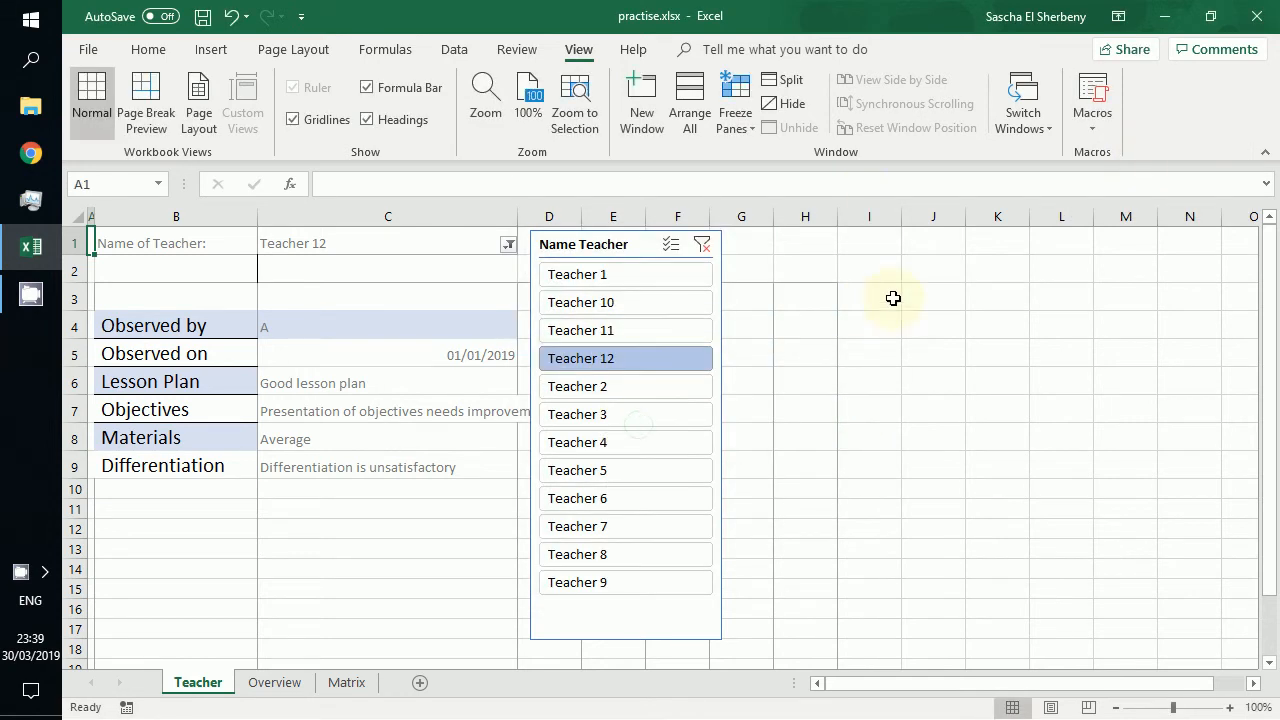
Step: Start recording a new macro, Macro2, stored in this workbook with u as its Ctrl shortcut letter
left_click(1092, 118)
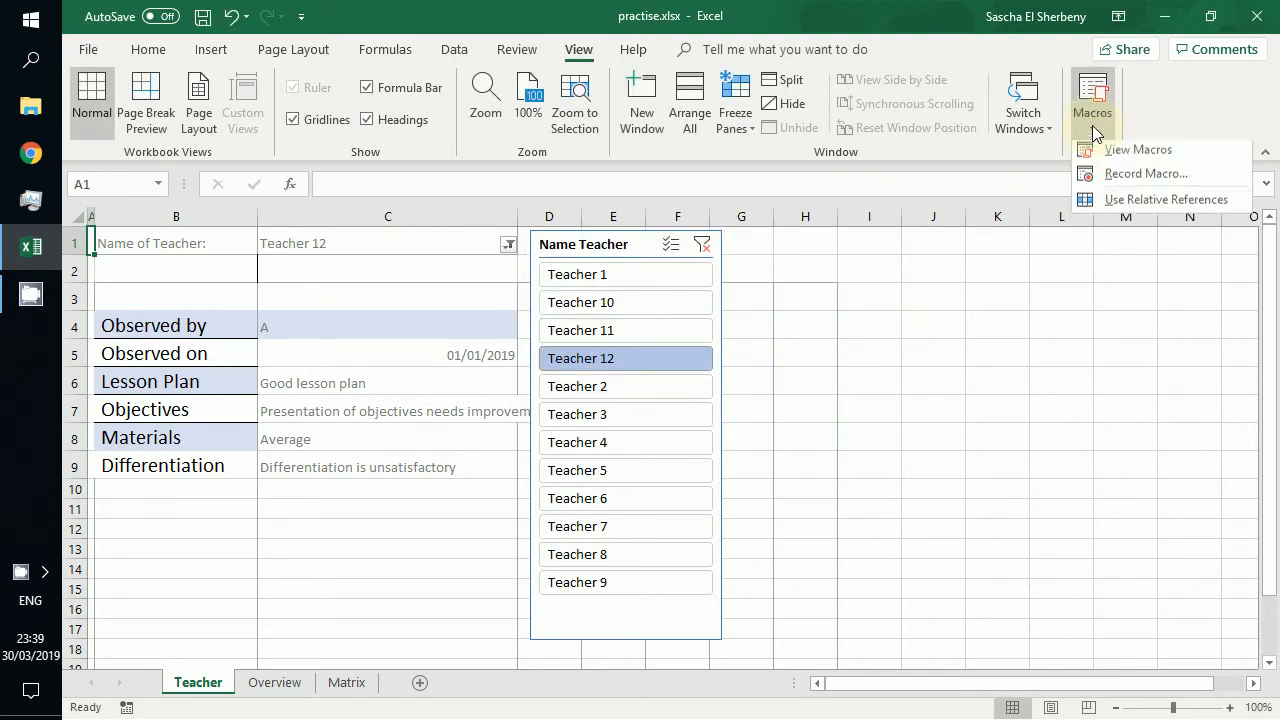
left_click(1134, 178)
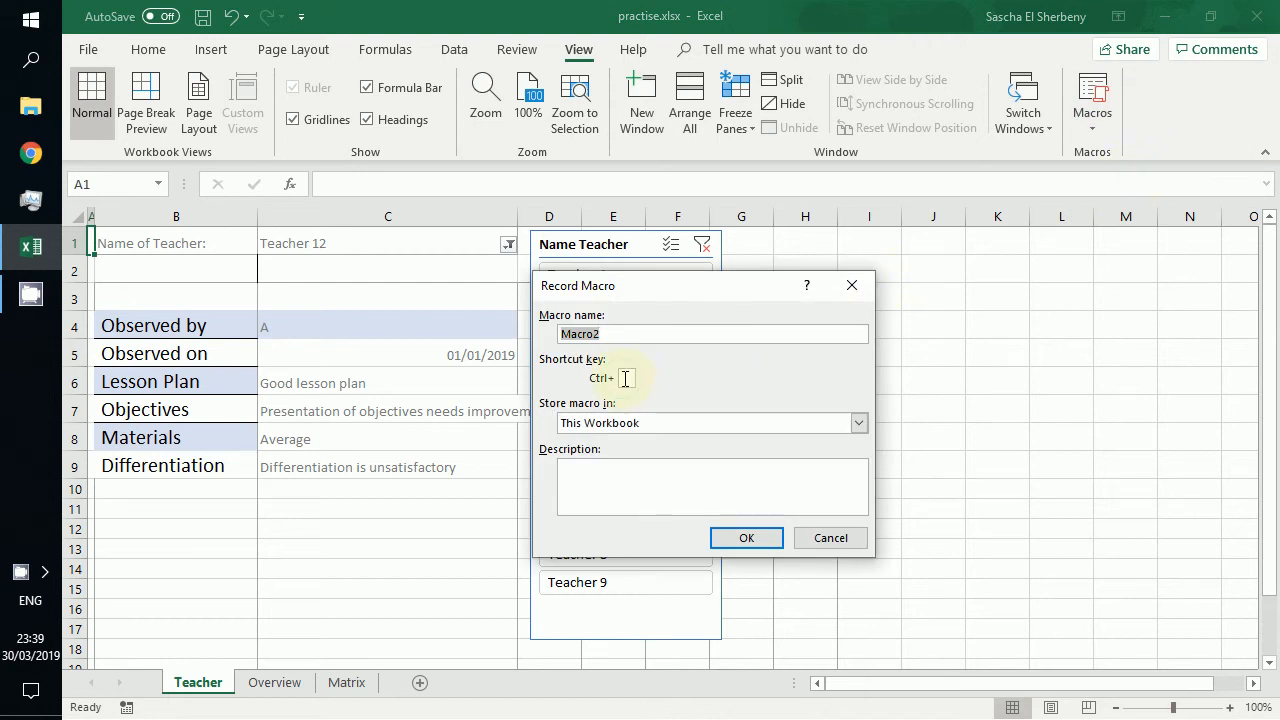
type("u")
left_click(745, 540)
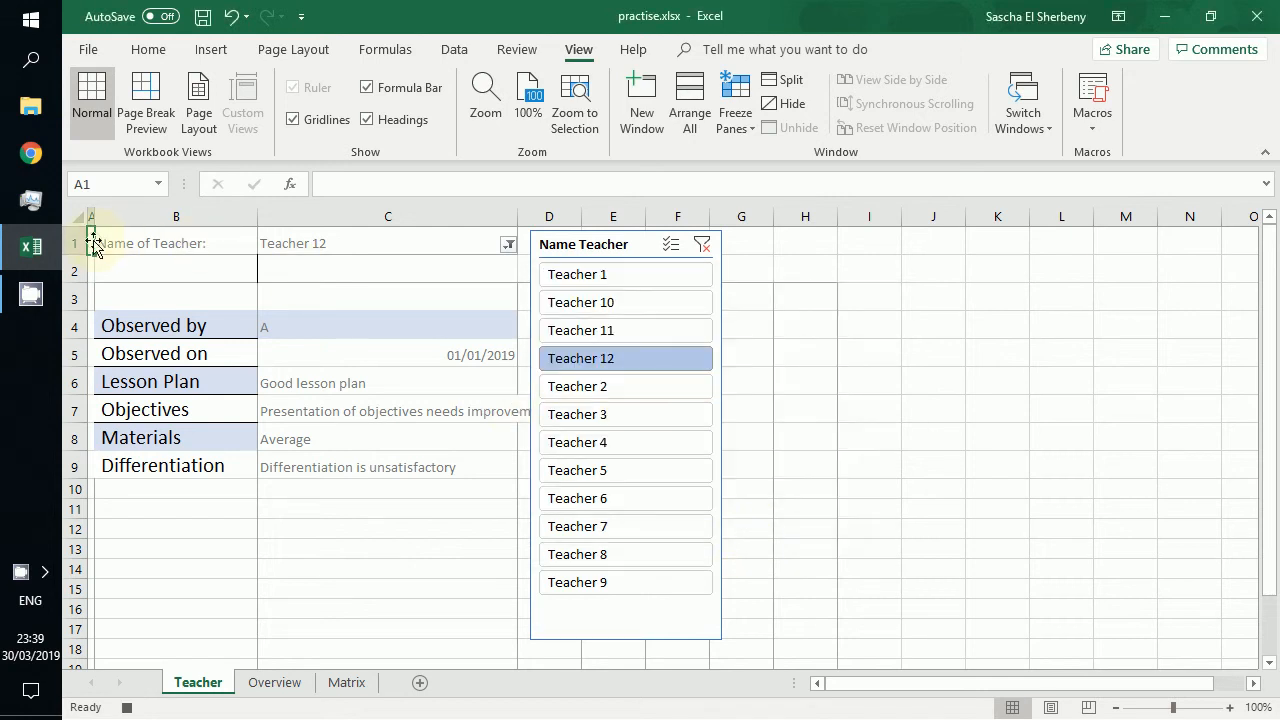
Step: Format the report range A1:C9 in Calibri, size 16, with black text
key("shift+Right")
key("shift+Right")
key("shift+Down")
key("shift+Down")
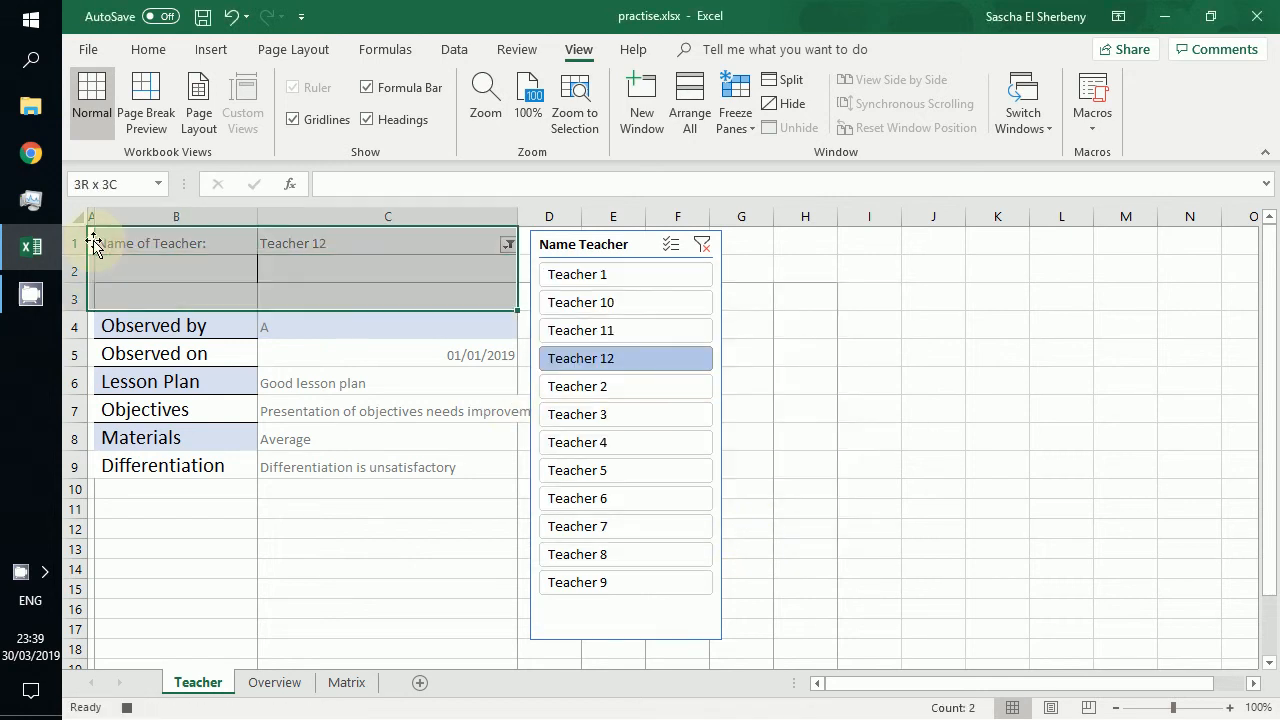
key("shift+Down")
key("shift+Down")
key("shift+Down")
key("shift+Down")
key("shift+Down")
key("shift+Down")
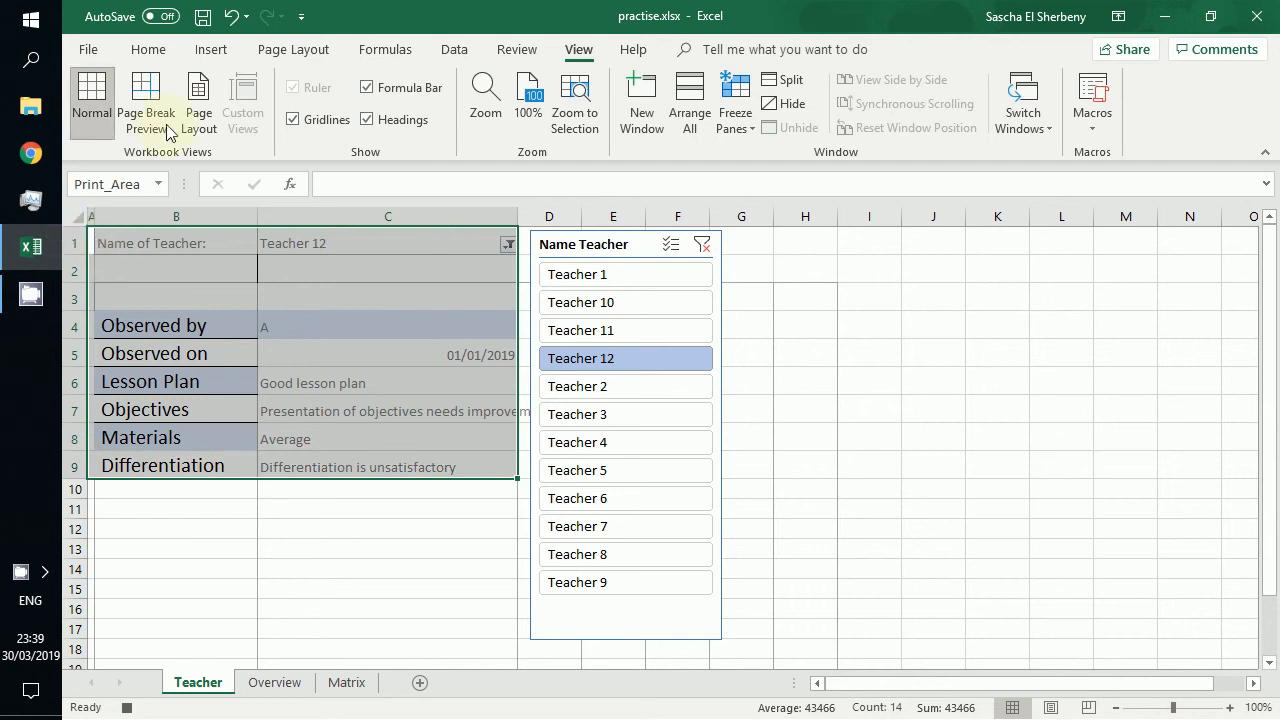
left_click(148, 50)
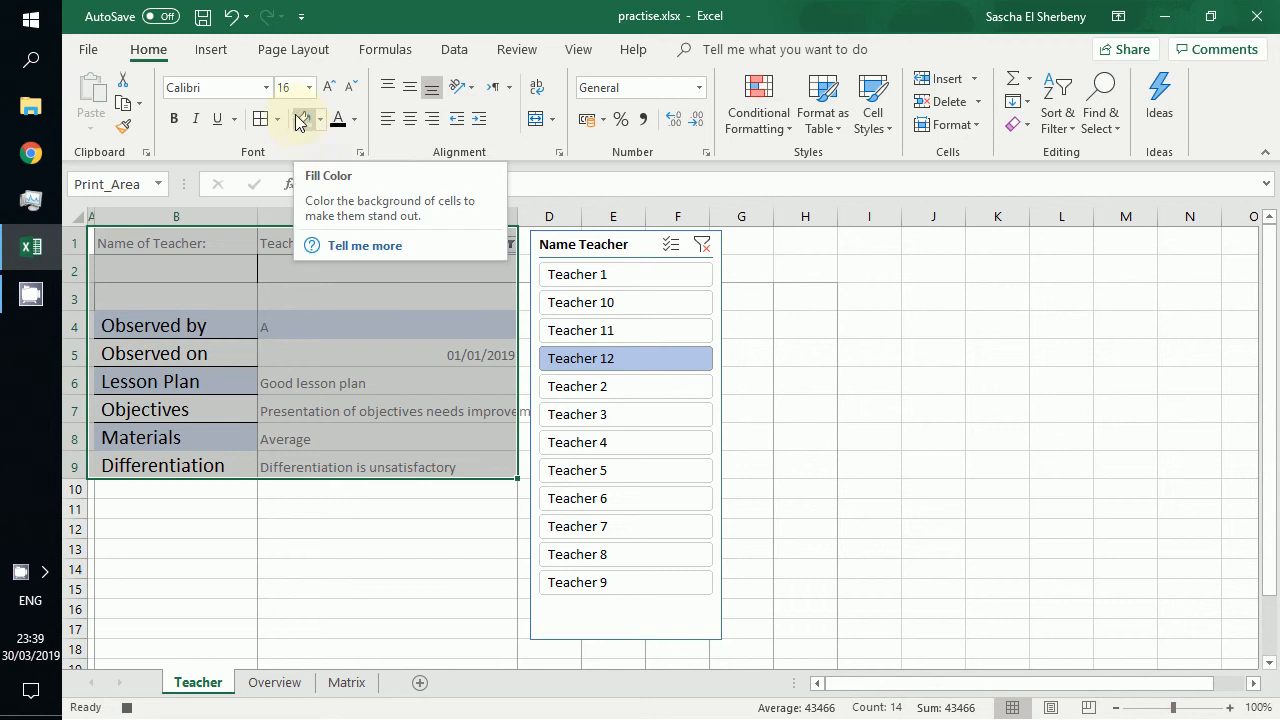
left_click(266, 88)
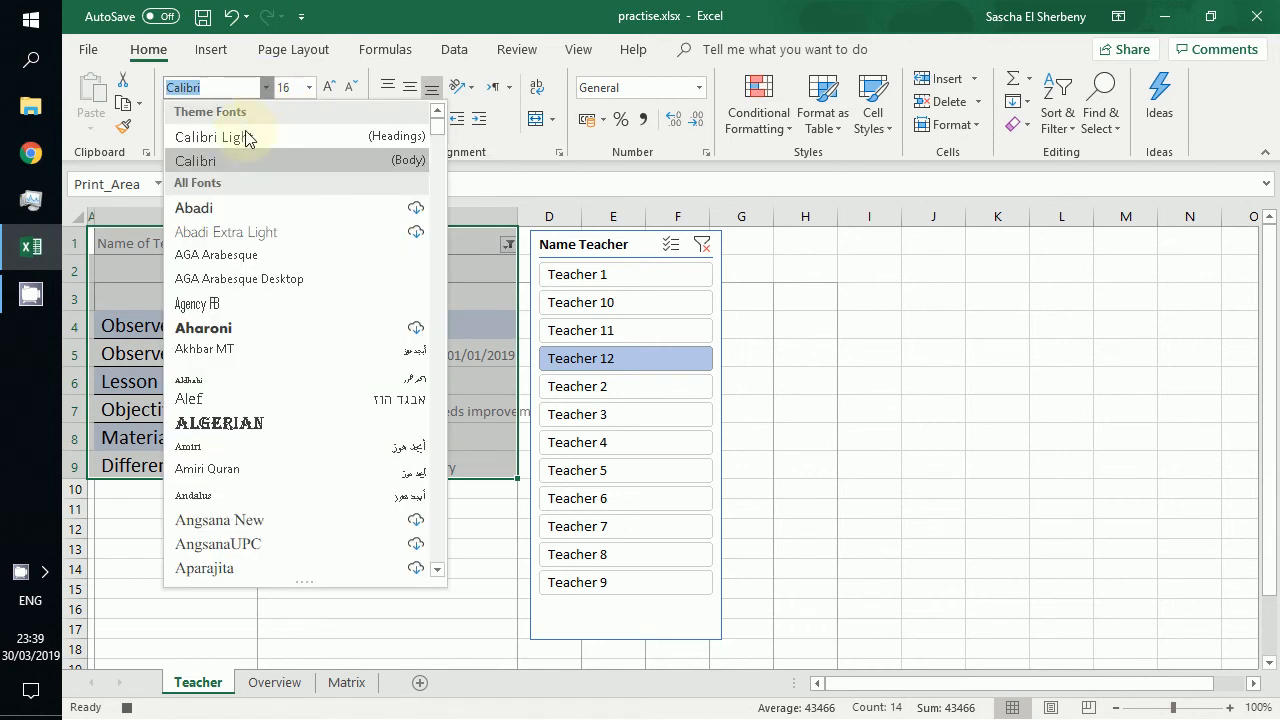
left_click(234, 157)
left_click(289, 91)
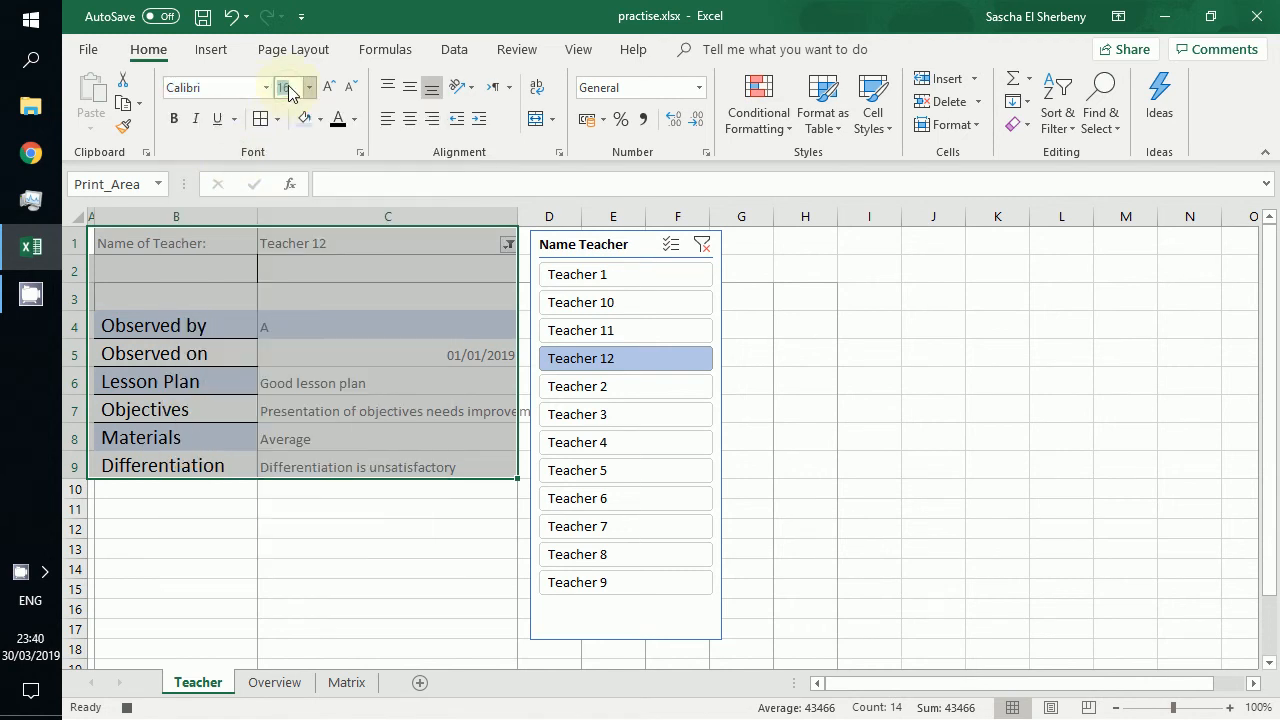
key("Return")
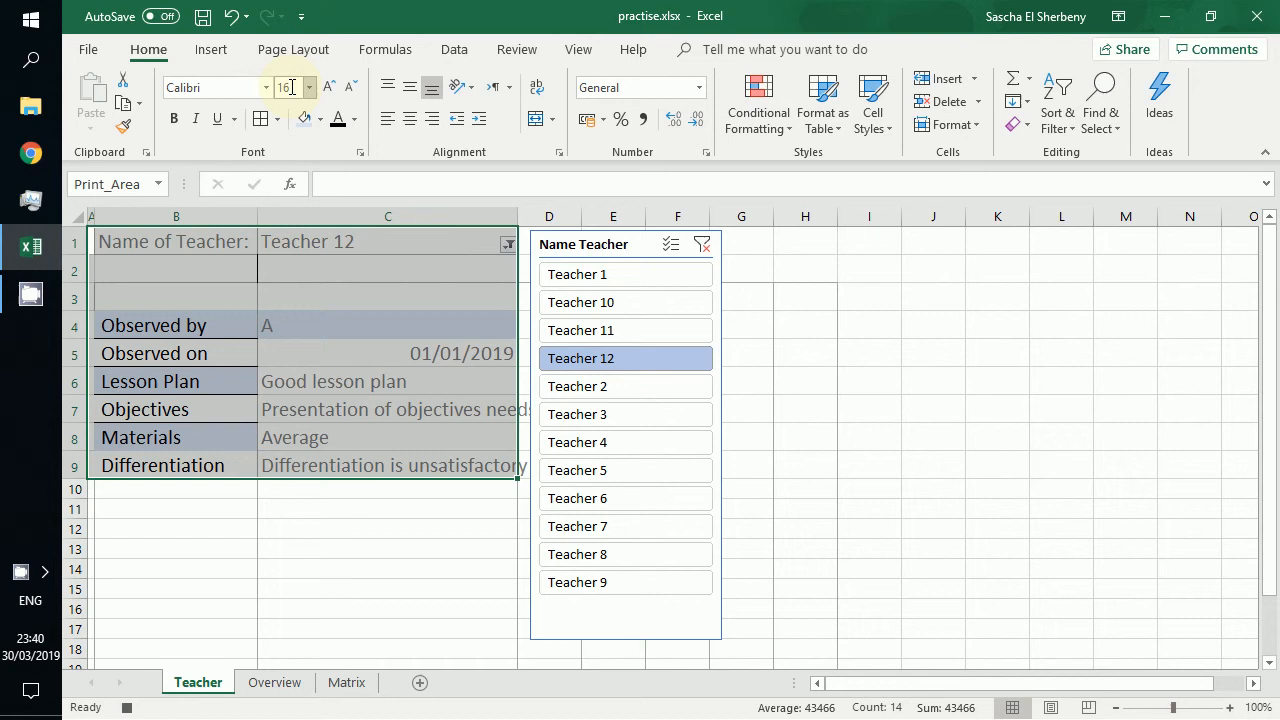
left_click(354, 119)
left_click(365, 146)
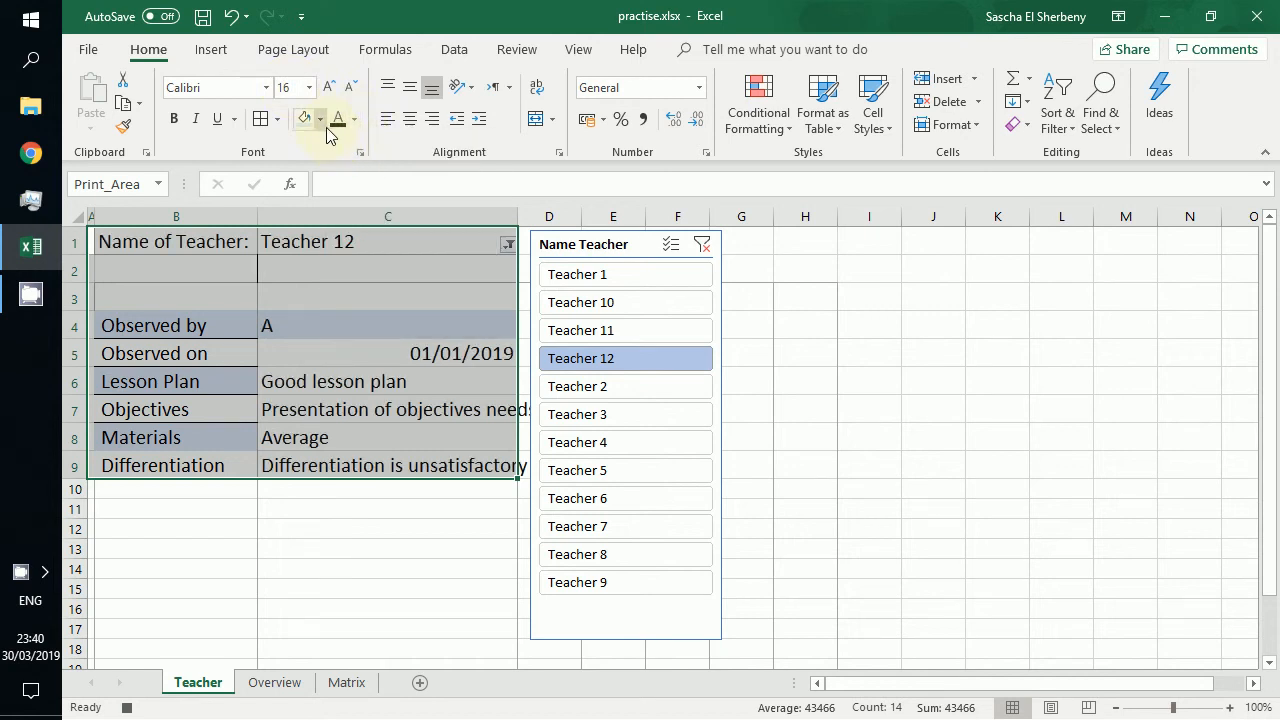
Step: Add an inside vertical border line between the label and value columns across B1:C9
left_click(241, 253)
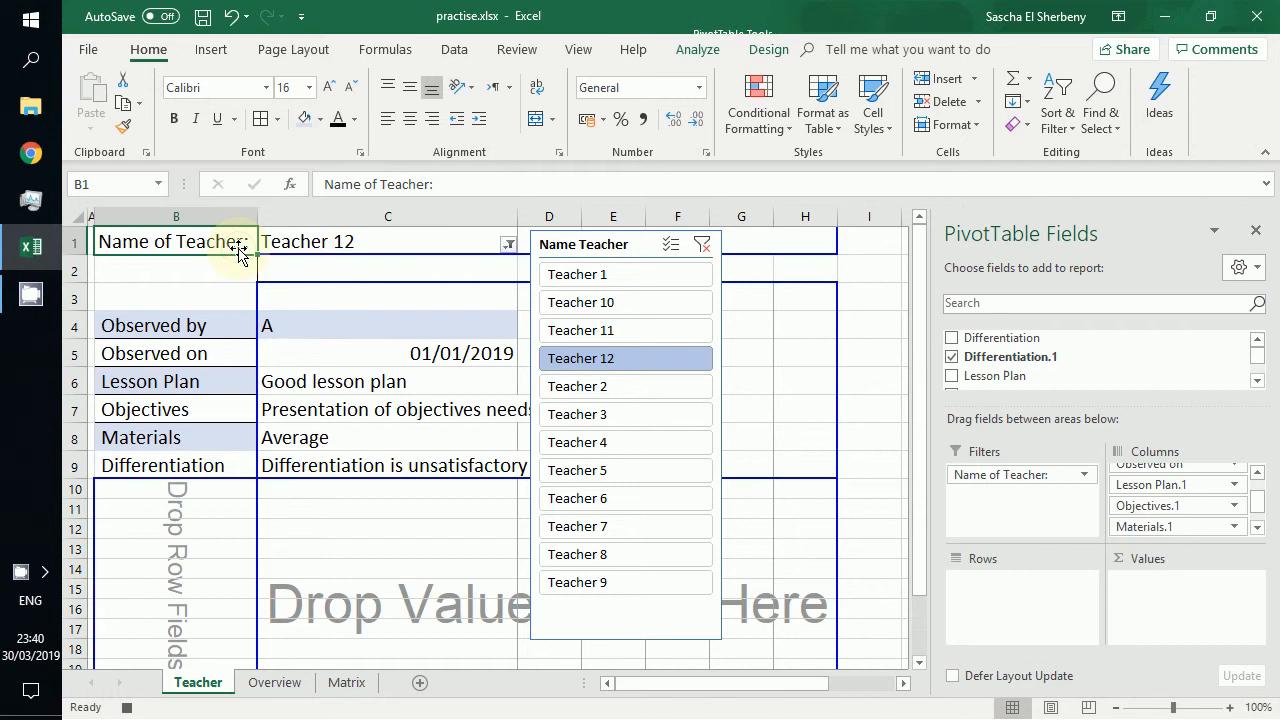
mouse_move(240, 254)
left_mouse_down()
mouse_move(268, 407)
mouse_move(223, 246)
left_mouse_up()
key("Up")
key("shift+Down")
key("shift+Down")
key("shift+Down")
key("shift+Down")
key("shift+Down")
key("shift+Down")
key("shift+Down")
key("shift+Down")
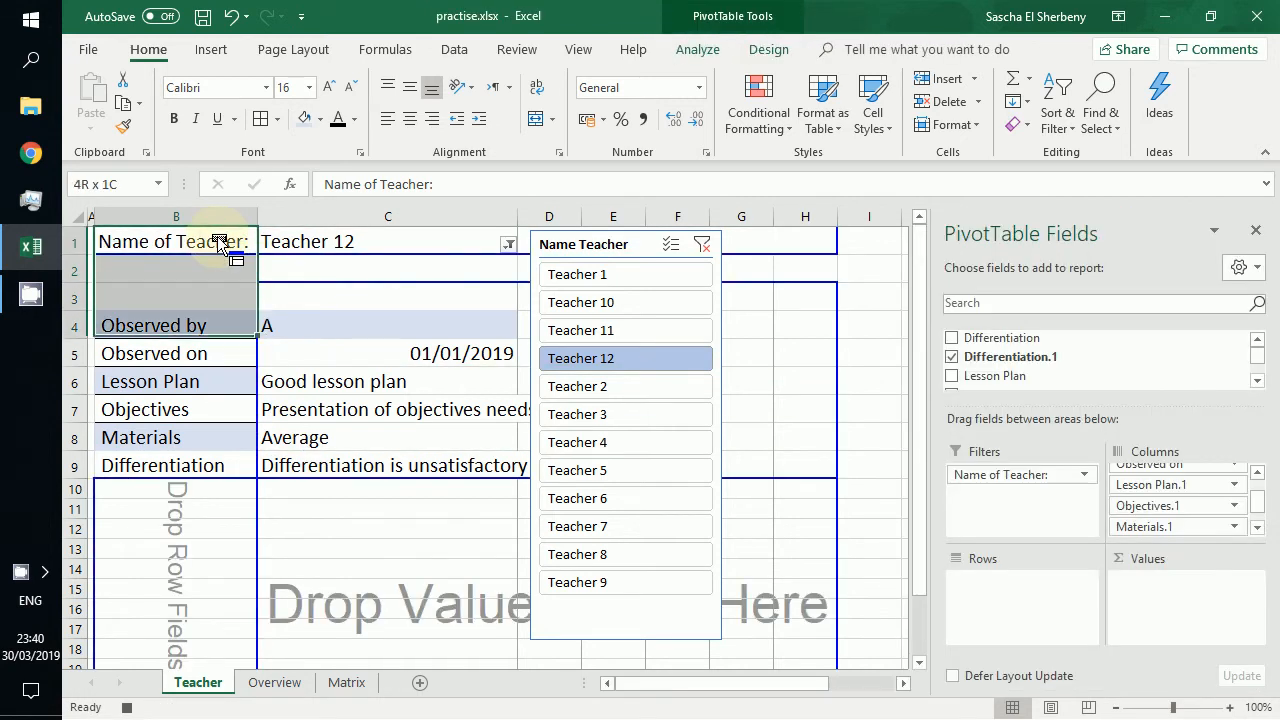
key("shift+Down")
key("shift+Right")
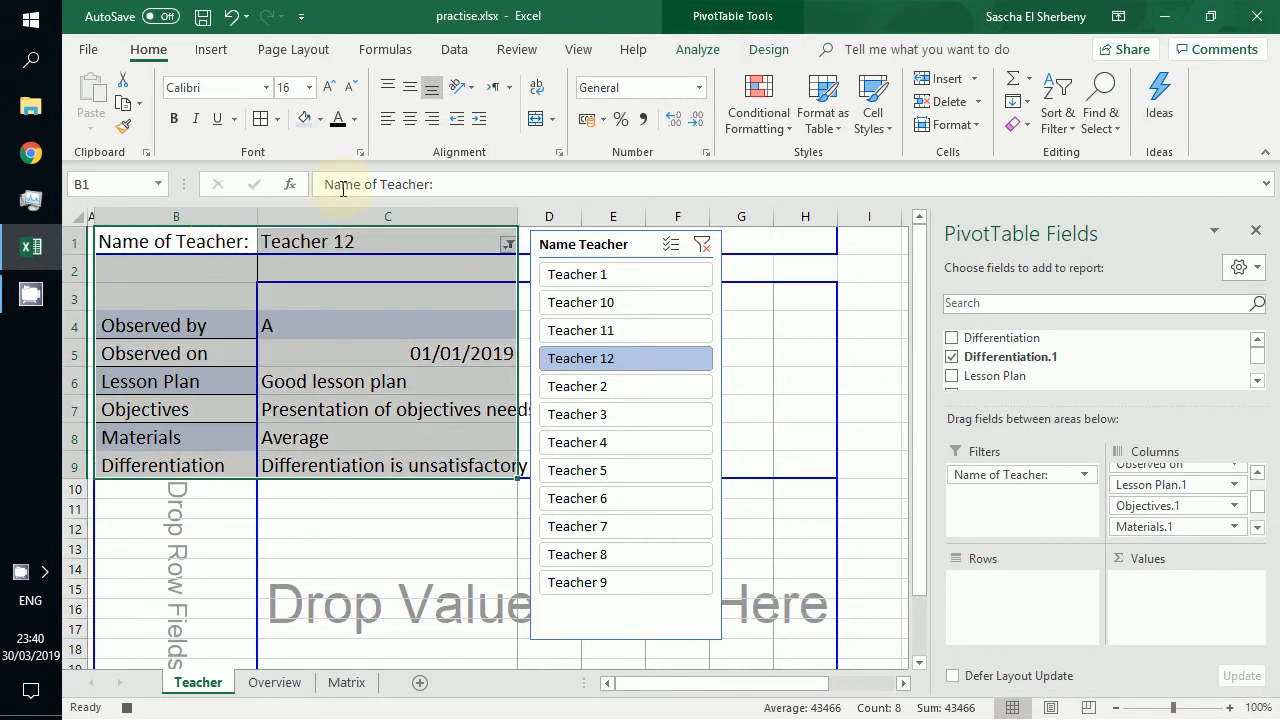
left_click(278, 119)
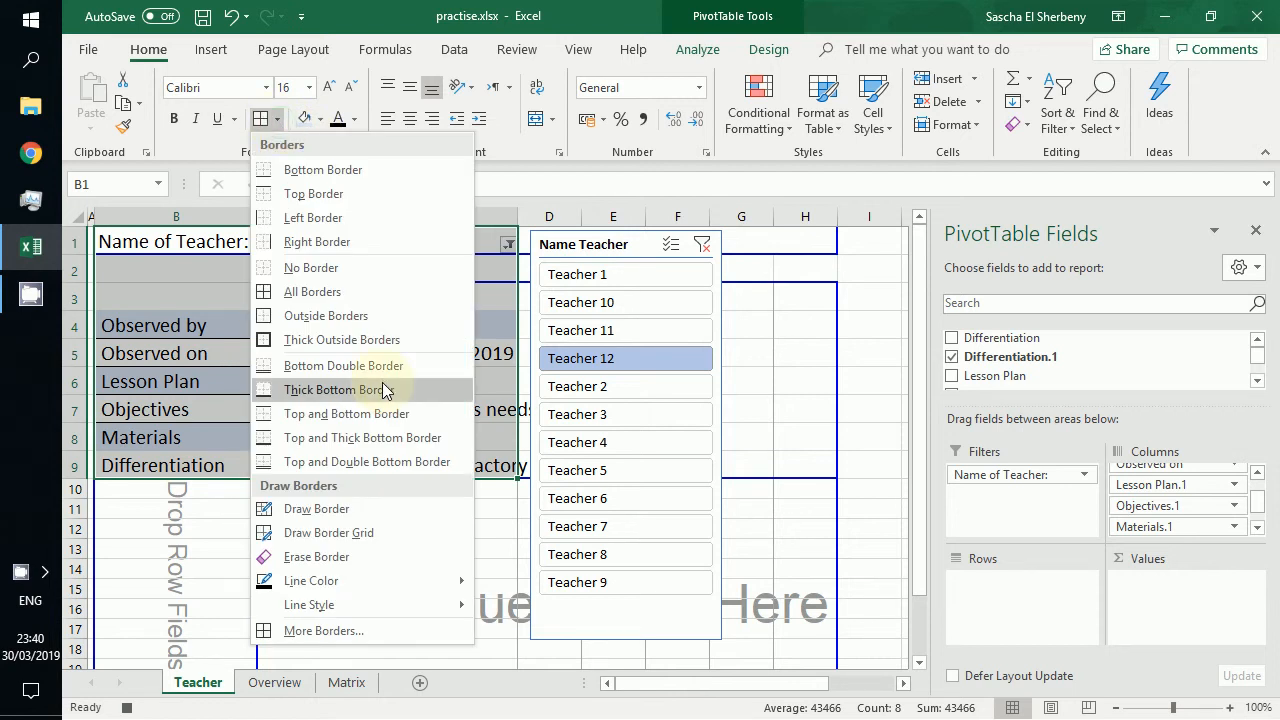
left_click(320, 630)
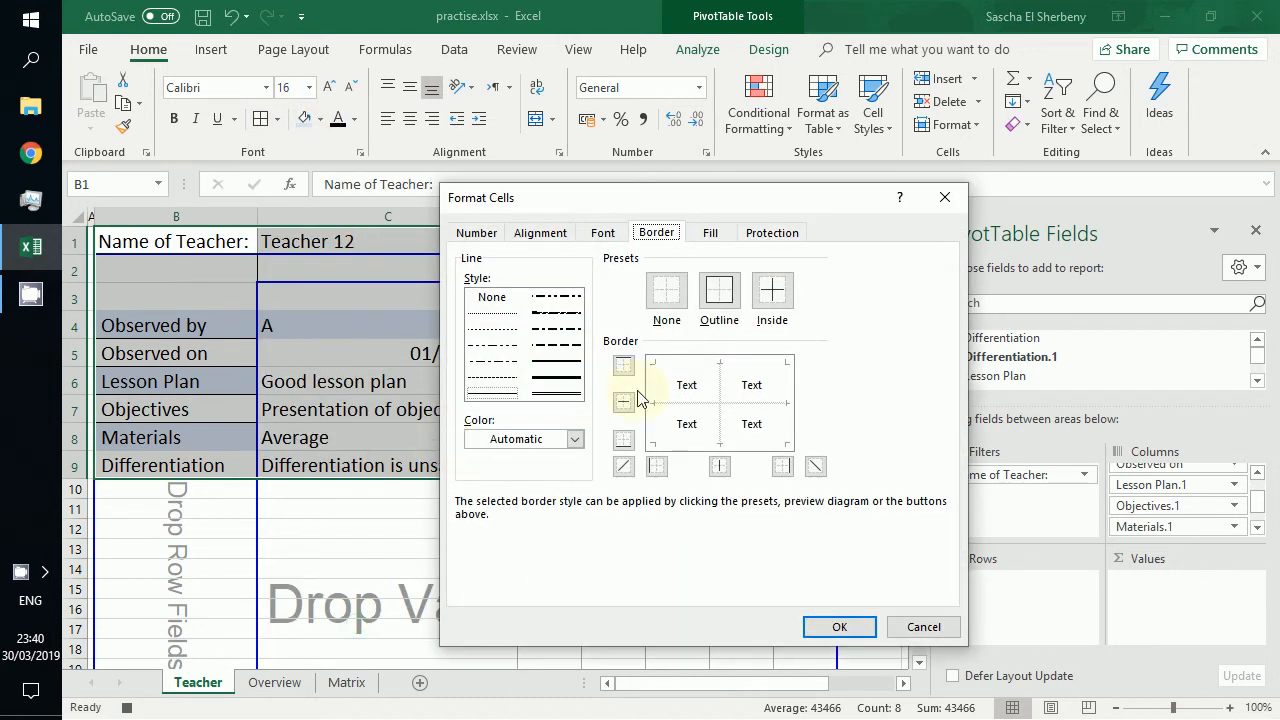
left_click(719, 391)
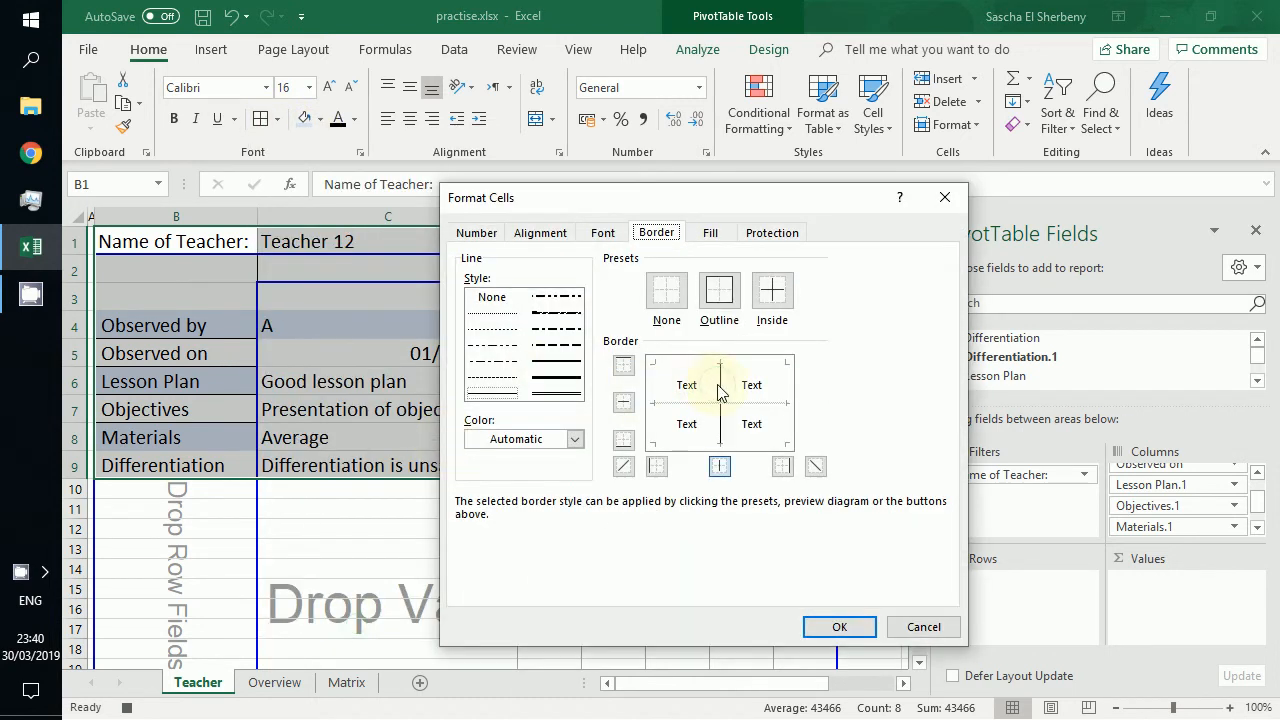
left_click(822, 626)
Step: Add inside horizontal border lines between the observation rows in B4:C9
left_click(237, 330)
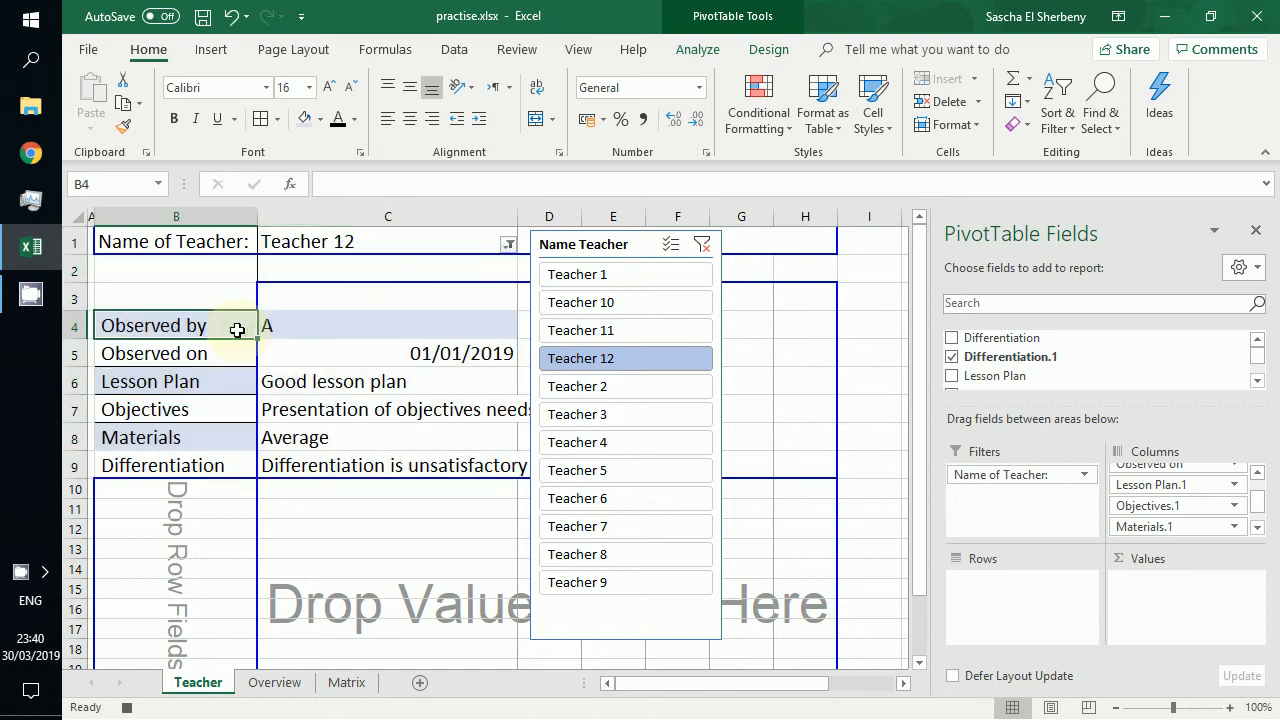
key("shift+Down")
key("shift+Down")
key("shift+Down")
key("shift+Down")
key("shift+Down")
key("shift+Right")
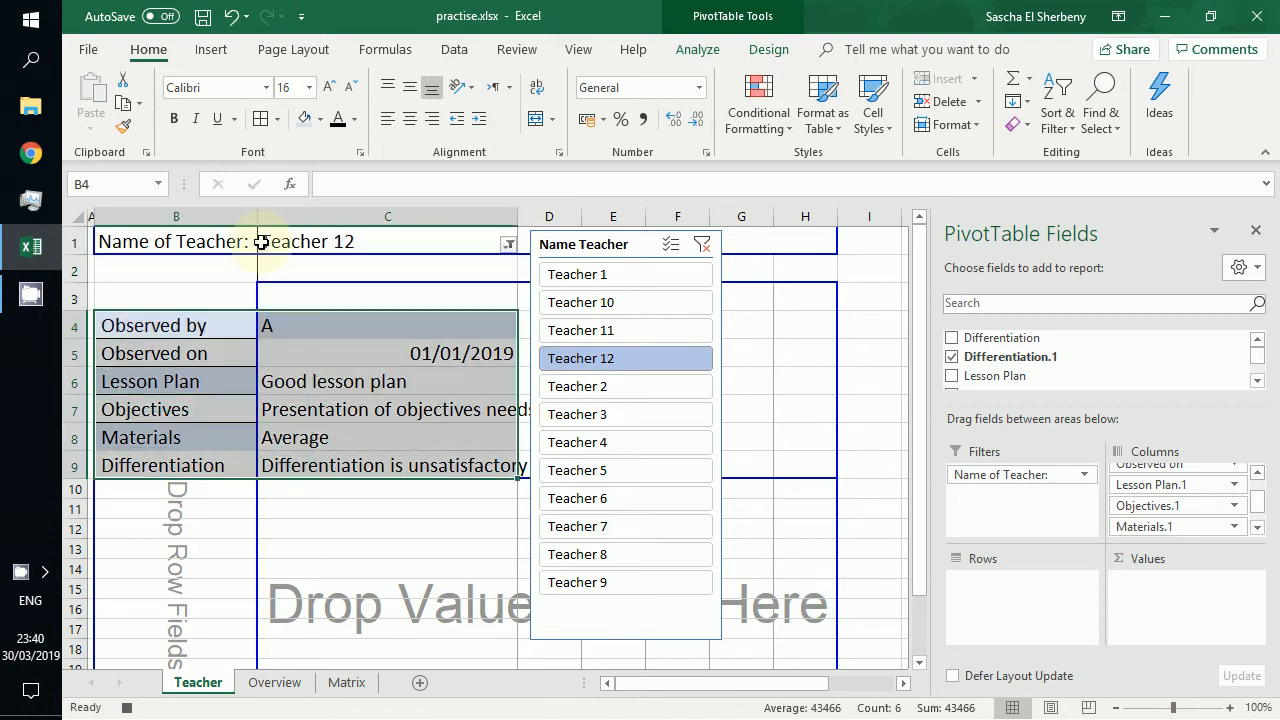
left_click(279, 121)
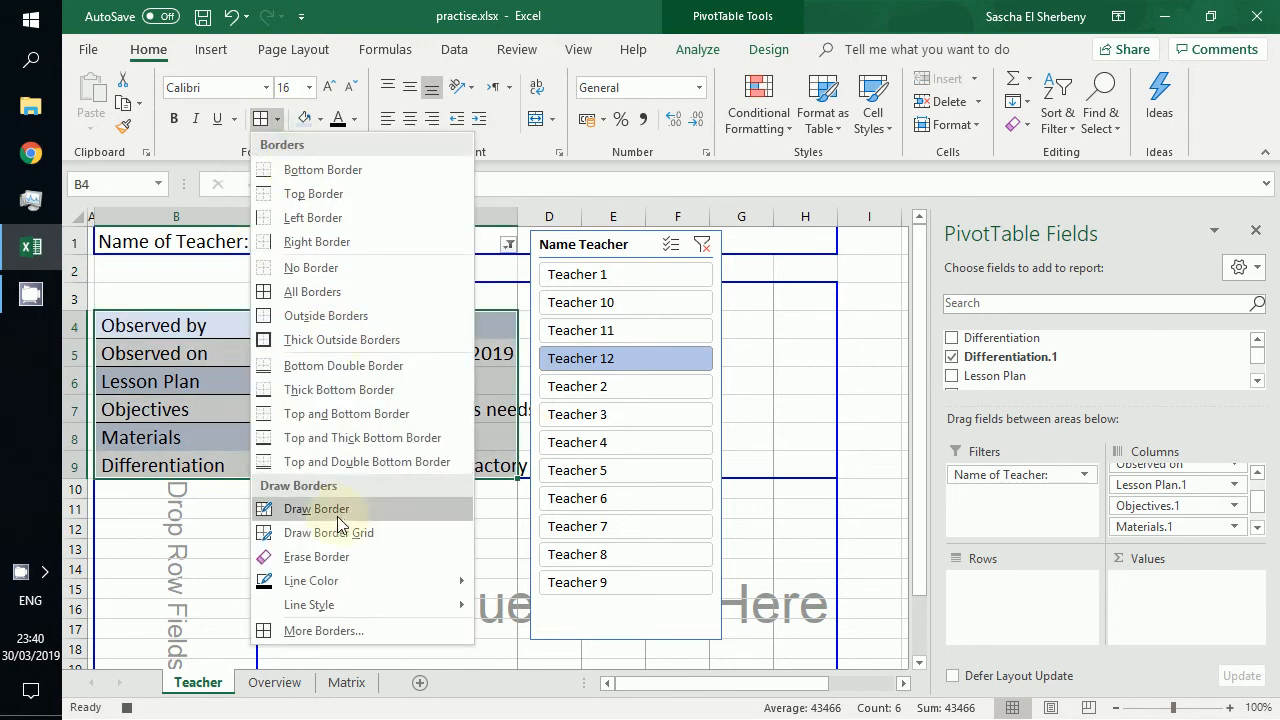
left_click(345, 632)
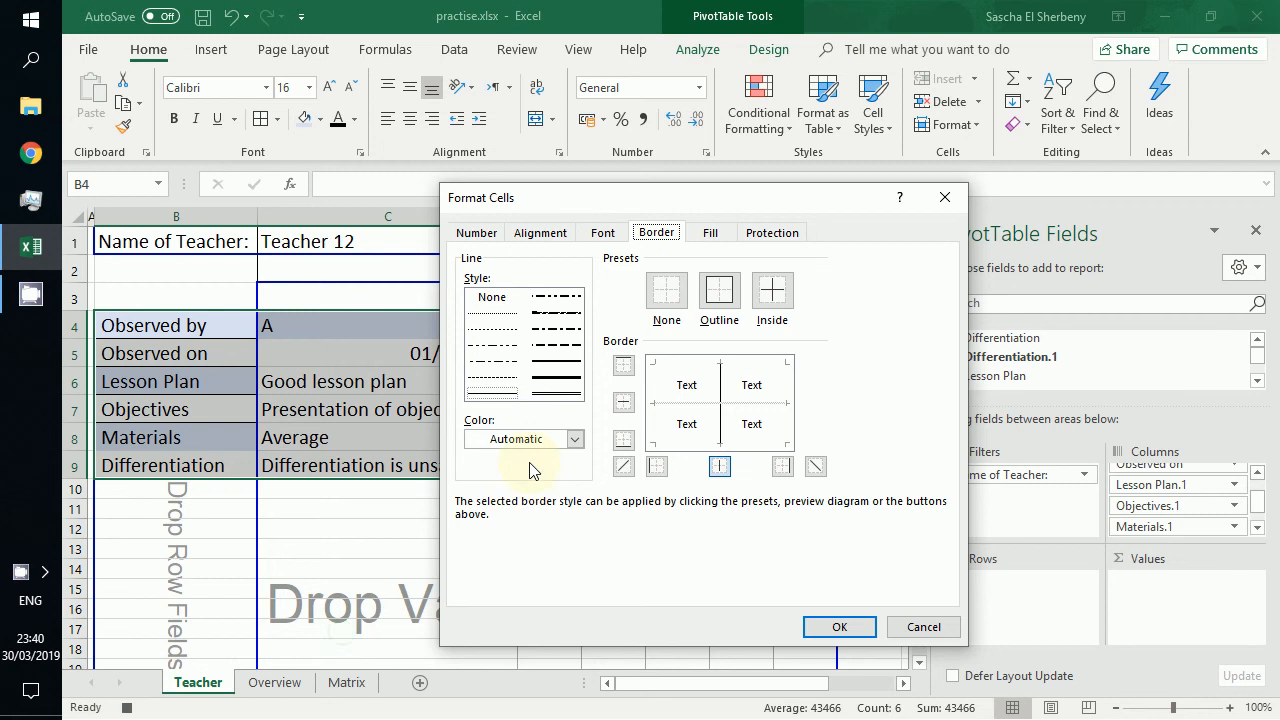
left_click(688, 408)
left_click(838, 628)
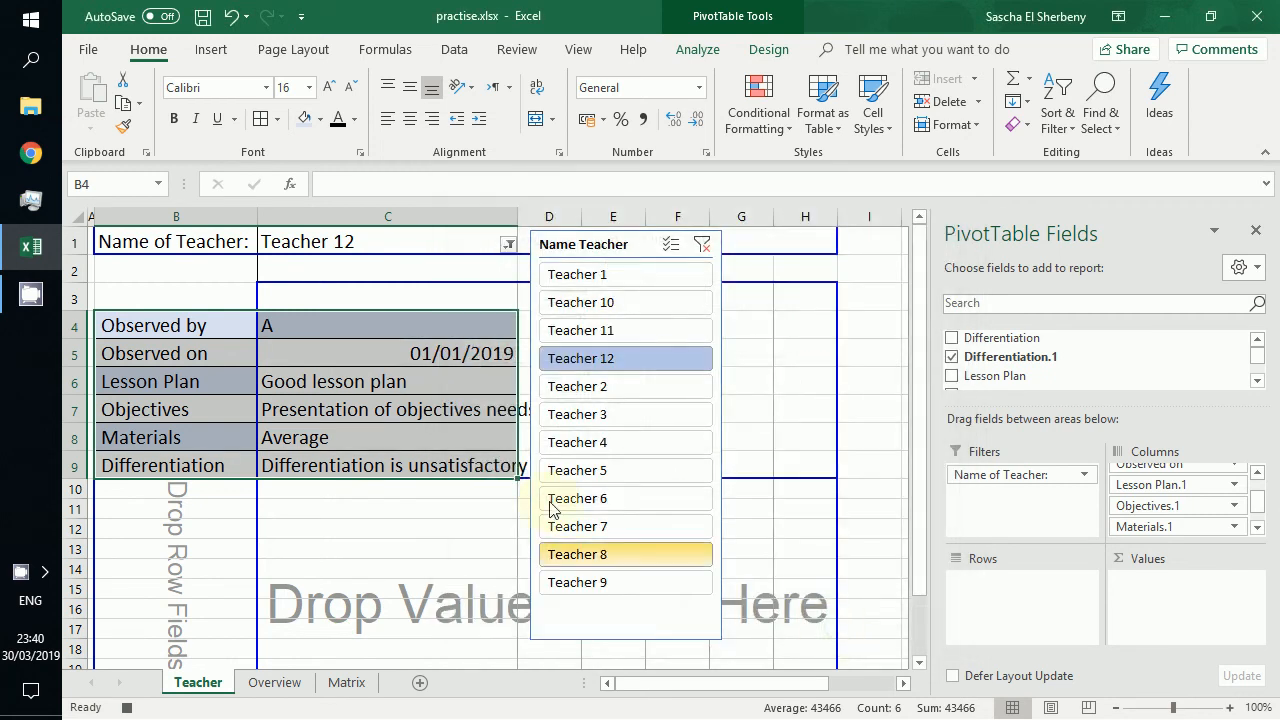
Step: Fill the Name of Teacher, Observed by, Lesson Plan and Materials rows in columns B and C with light blue
left_click_drag(205, 247, 300, 243)
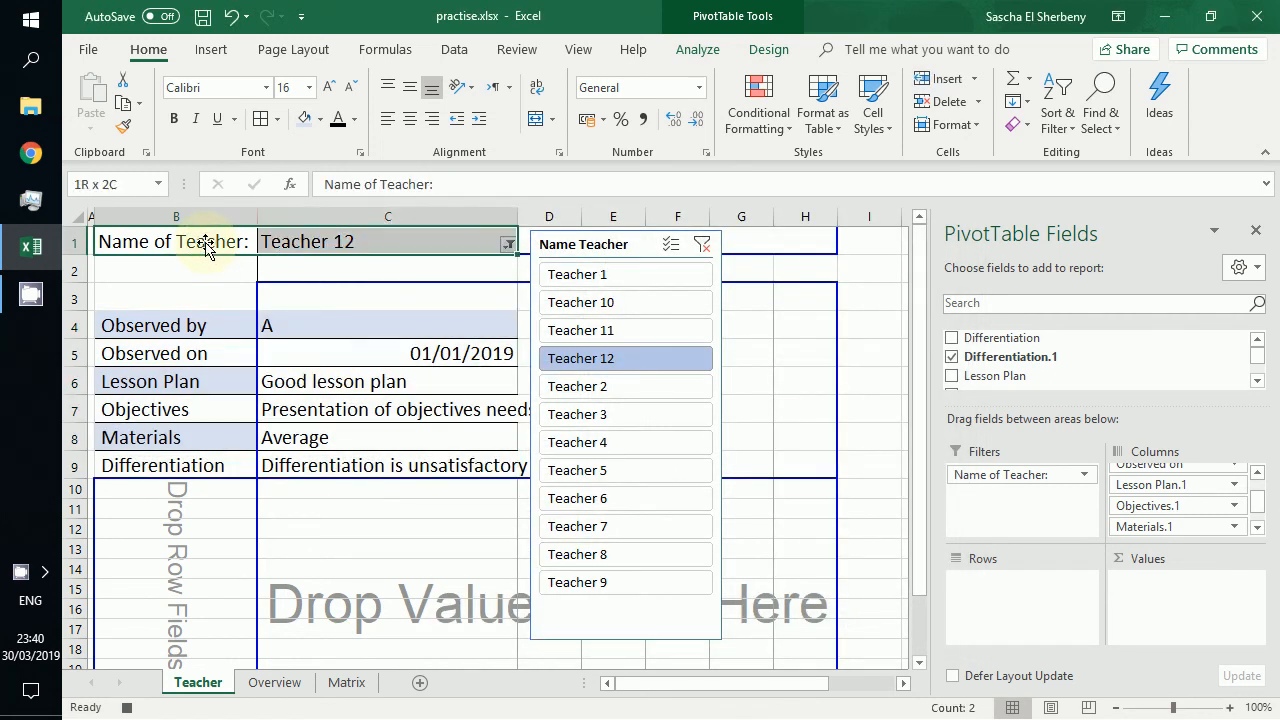
left_click(304, 118)
key("Down")
key("Down")
key("Down")
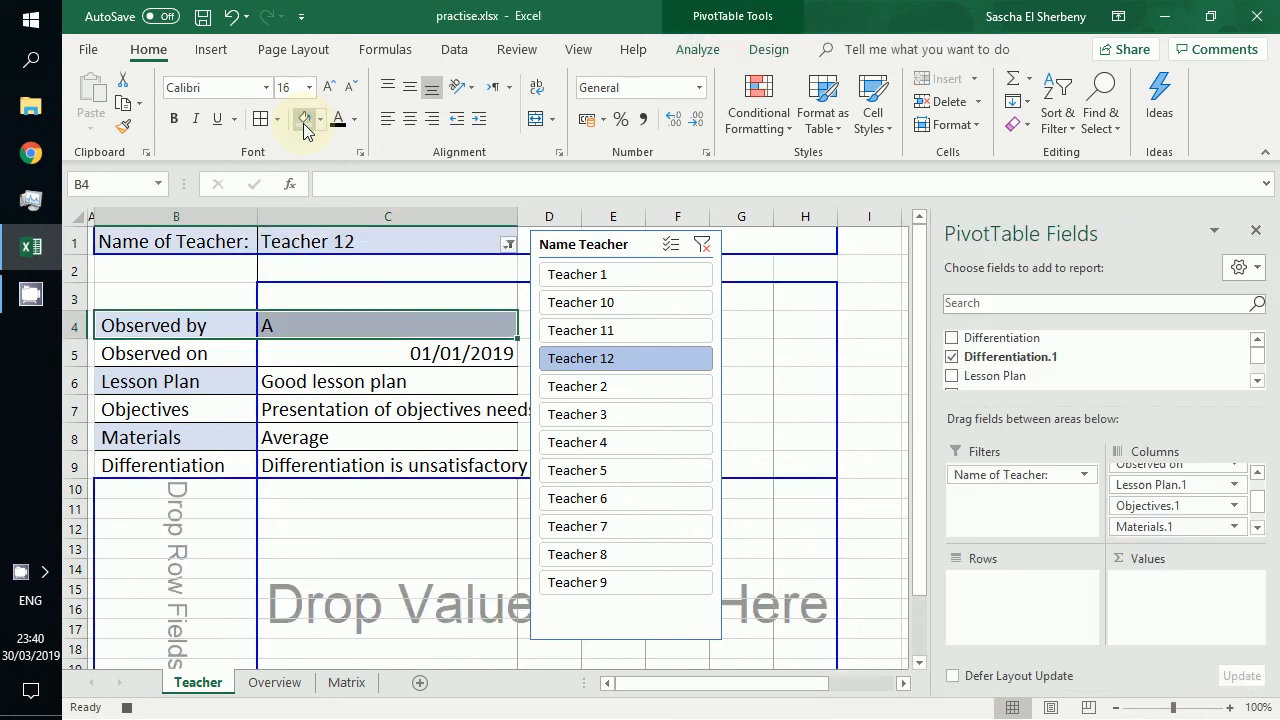
key("Down")
key("Down")
key("shift+Right")
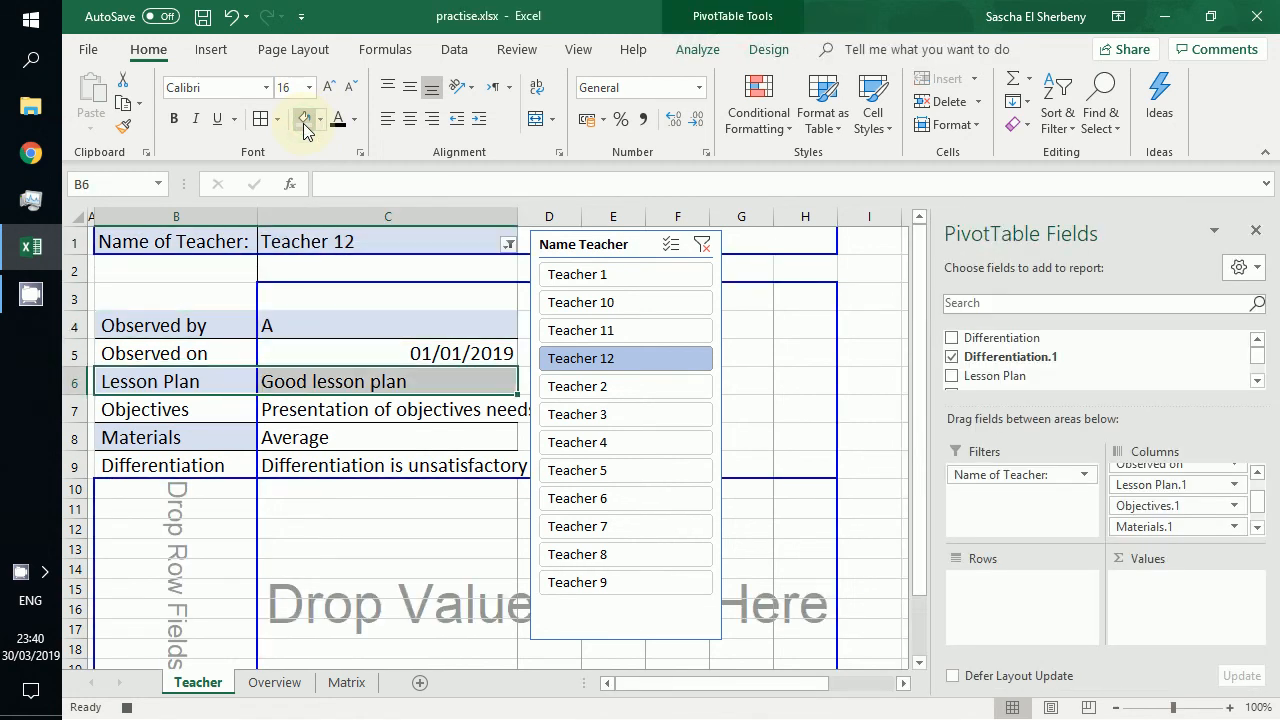
left_click(304, 125)
key("Down")
key("Down")
key("shift+Right")
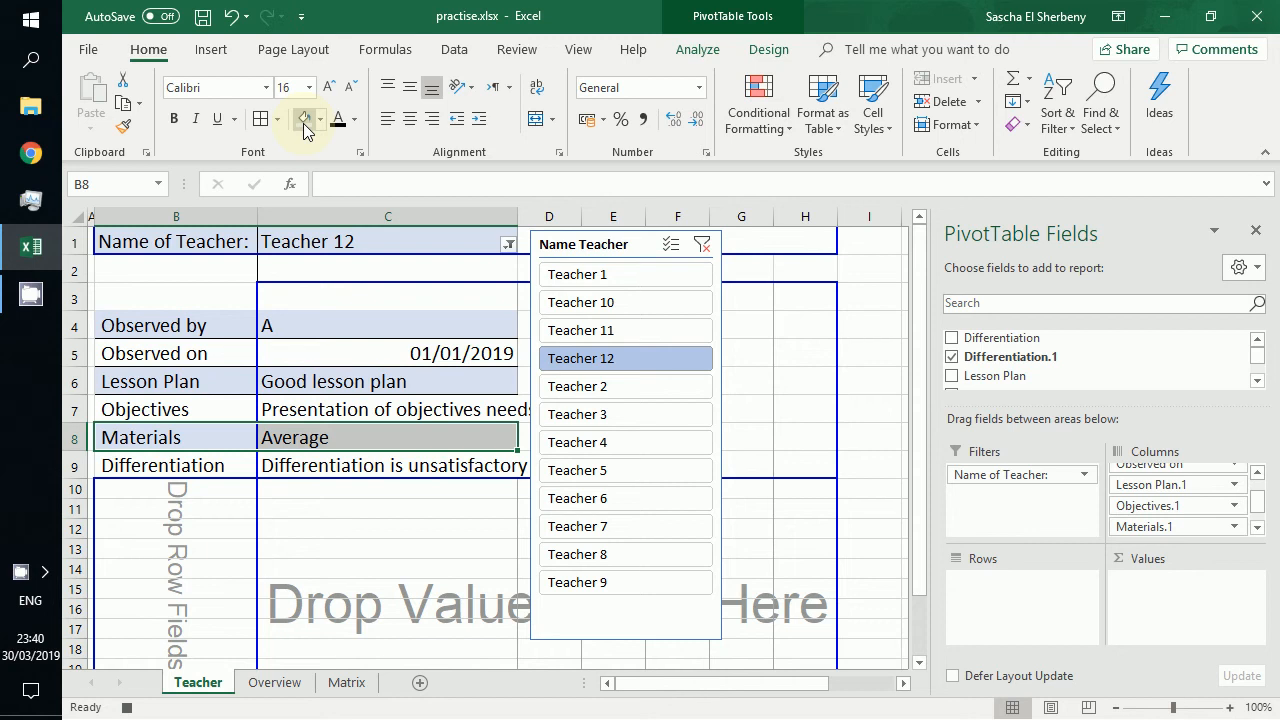
left_click(305, 125)
Step: Move the selection out of the PivotTable to cell A1
key("Left")
key("Up")
key("Up")
key("Up")
key("Up")
key("Up")
key("Up")
key("Up")
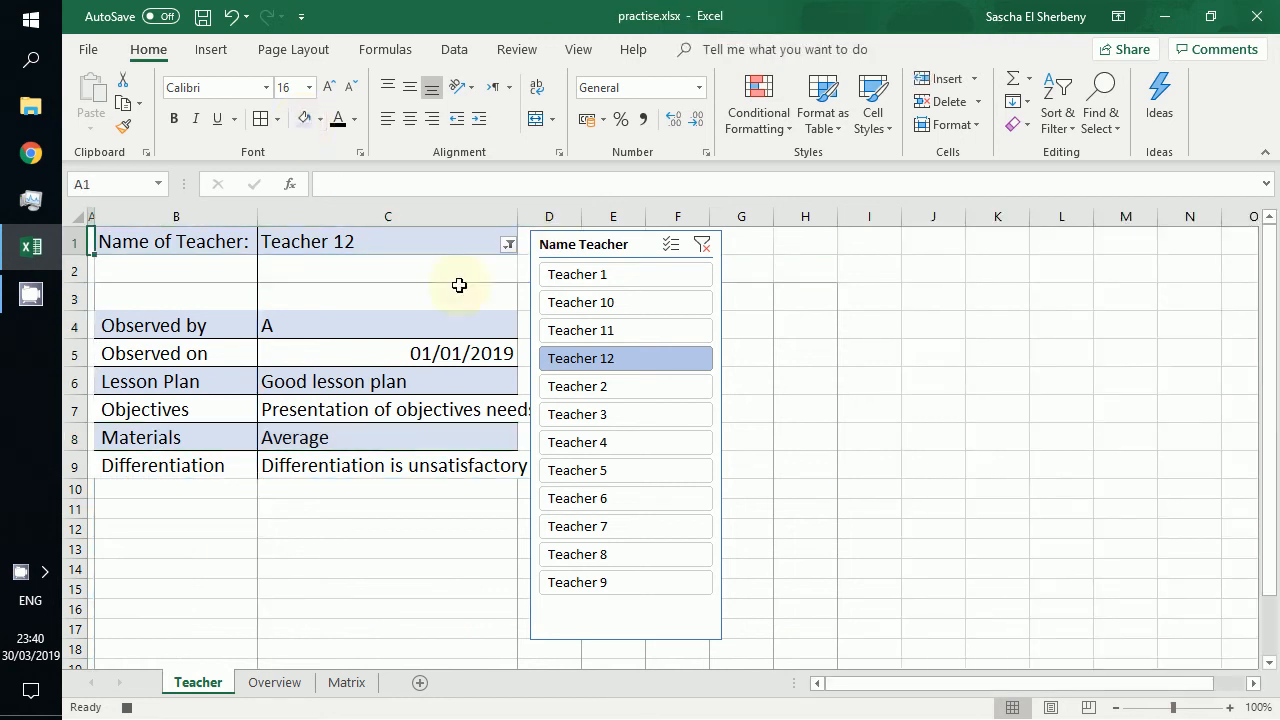
left_click(441, 310)
key("Down")
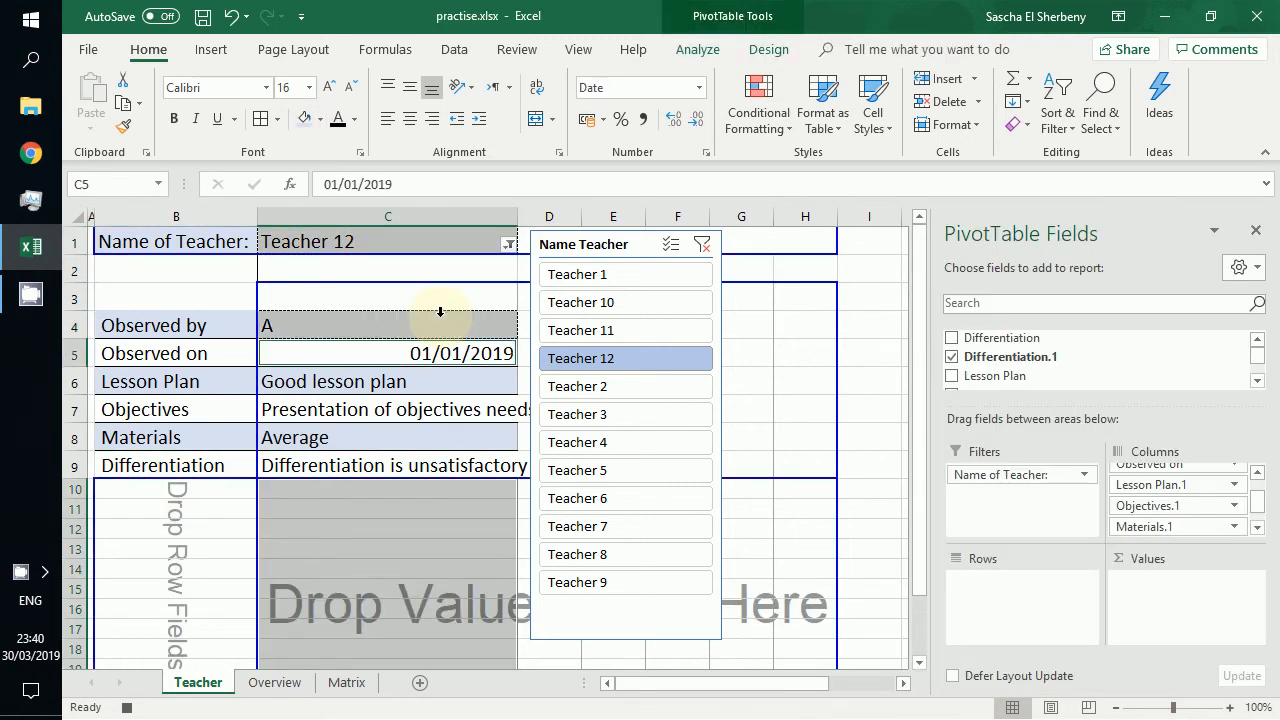
key("Up")
left_click(440, 312)
left_click(440, 312)
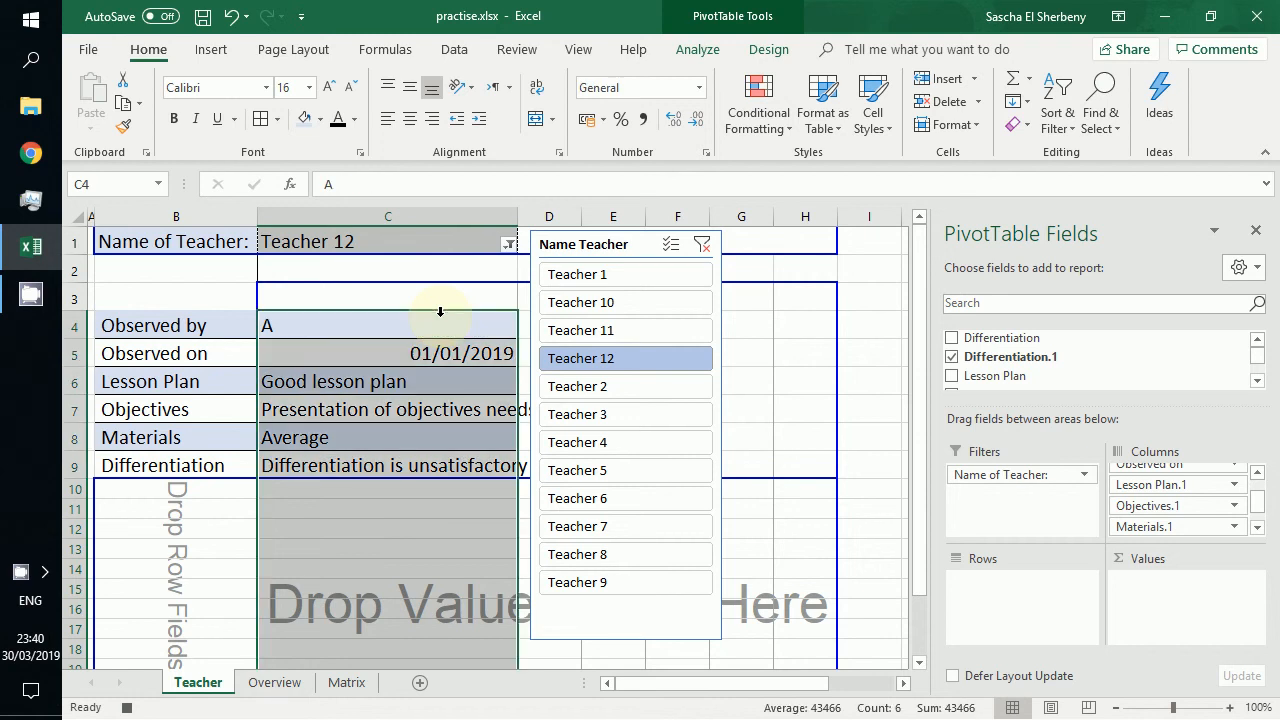
Step: Left-align the observation values in C4:C9 and wrap their text
key("Up")
key("Down")
key("Left")
key("Left")
key("Down")
key("Right")
key("Up")
key("Right")
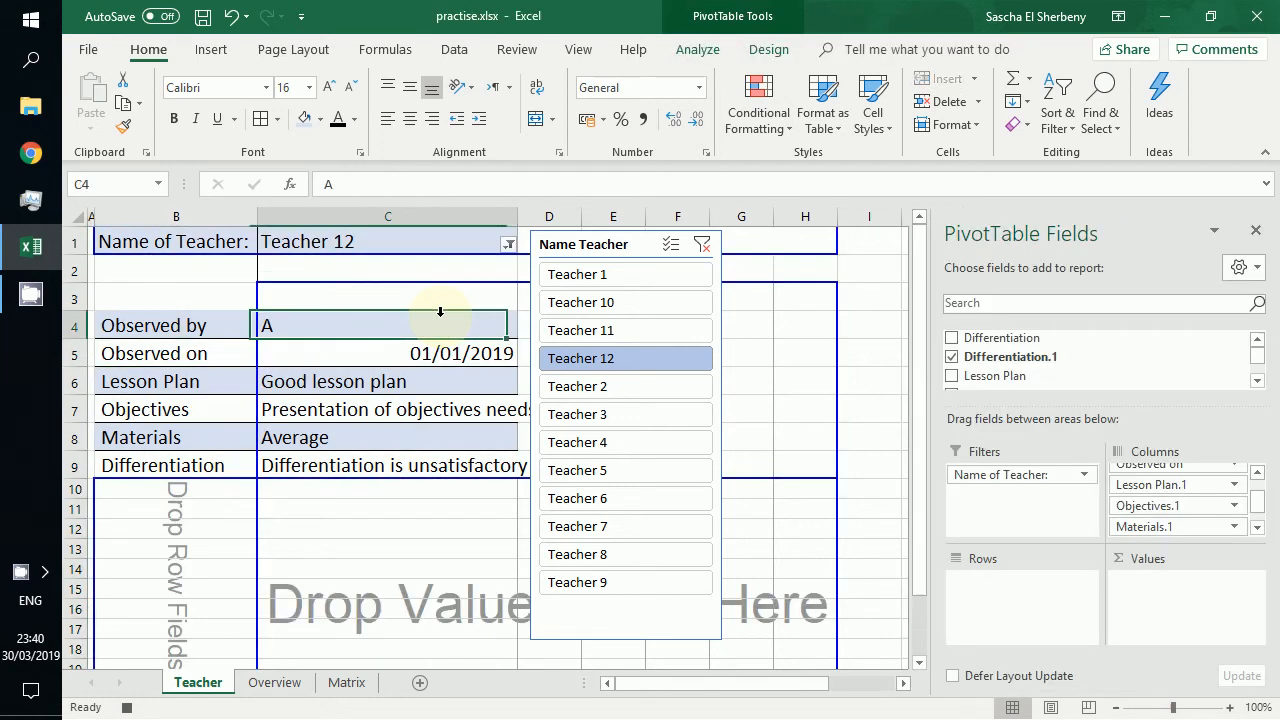
key("shift+Down")
key("shift+Down")
key("shift+Down")
key("shift+Down")
key("shift+Down")
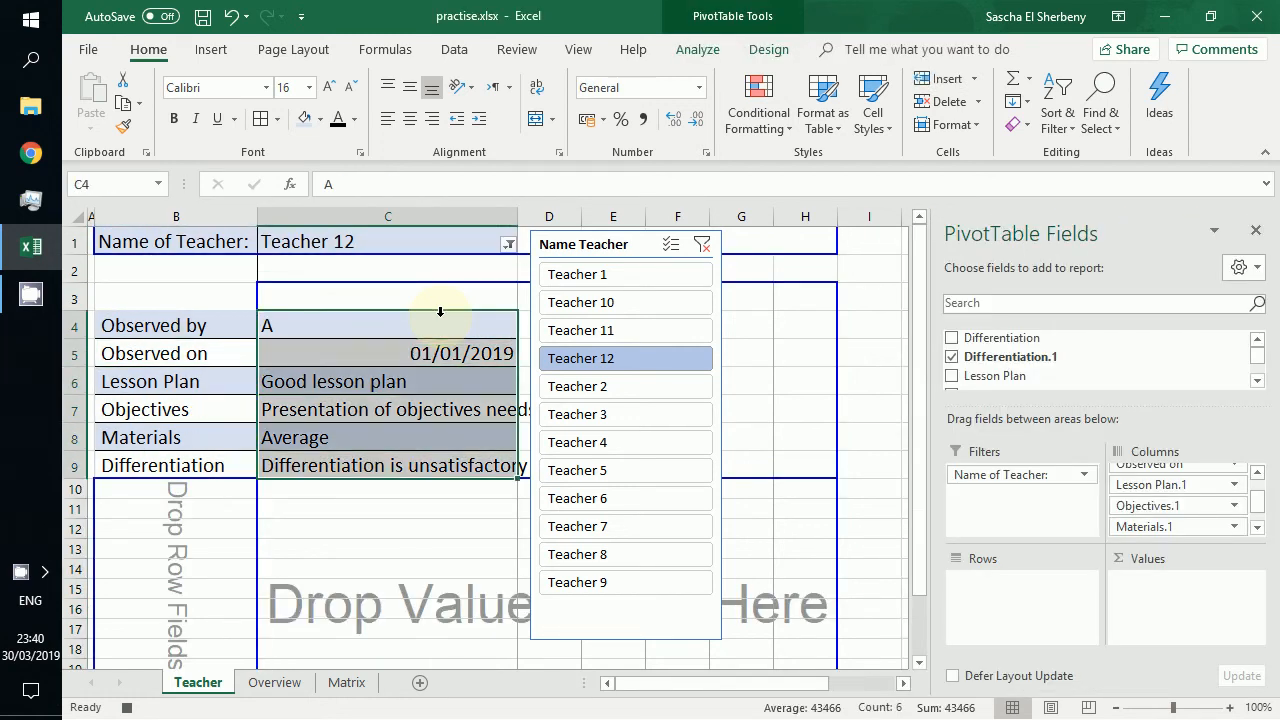
left_click(388, 119)
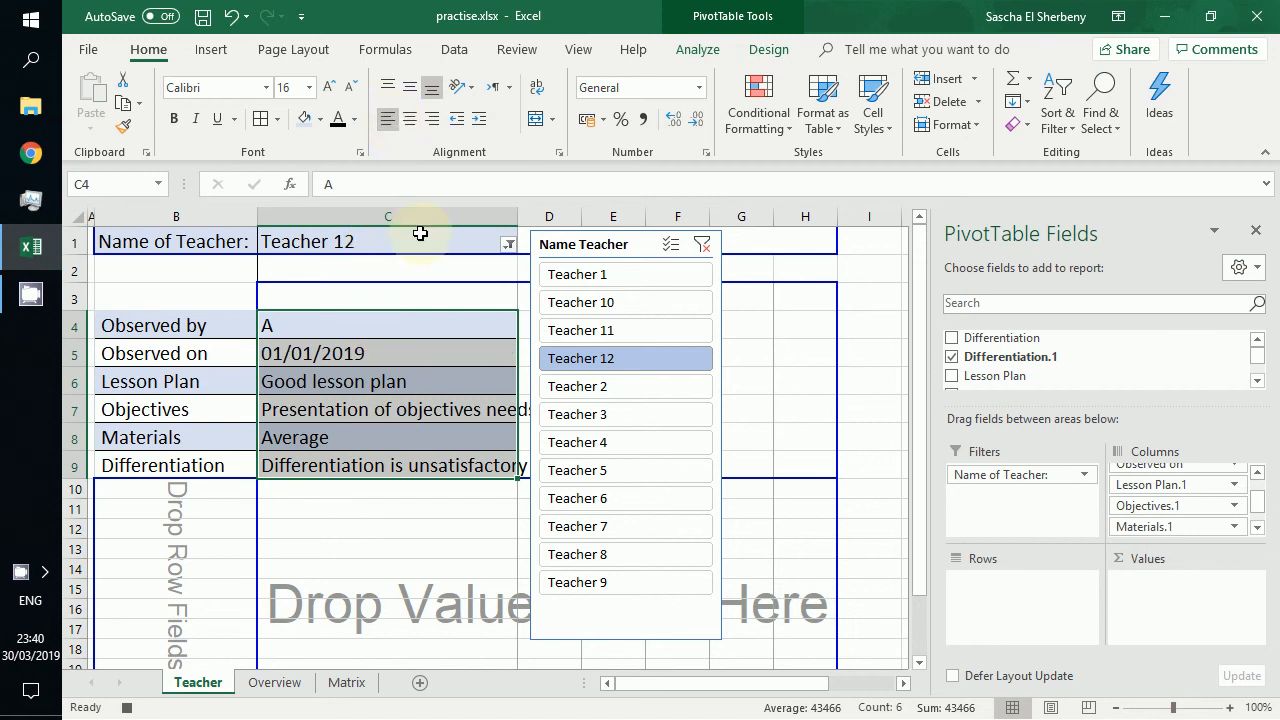
left_click(536, 90)
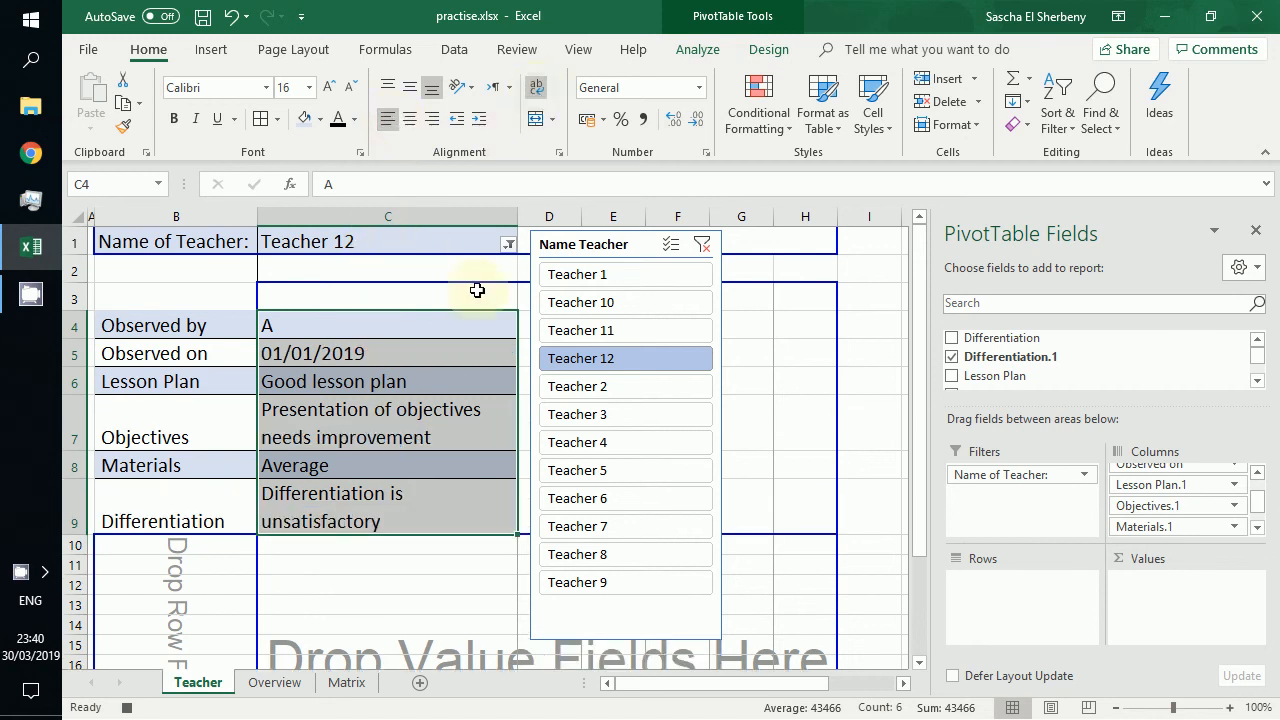
Step: Try to middle-align the observation labels by formatting cells B4:B9
left_click(229, 419)
key("Left")
key("Up")
key("Up")
key("Up")
key("Up")
key("Up")
key("Up")
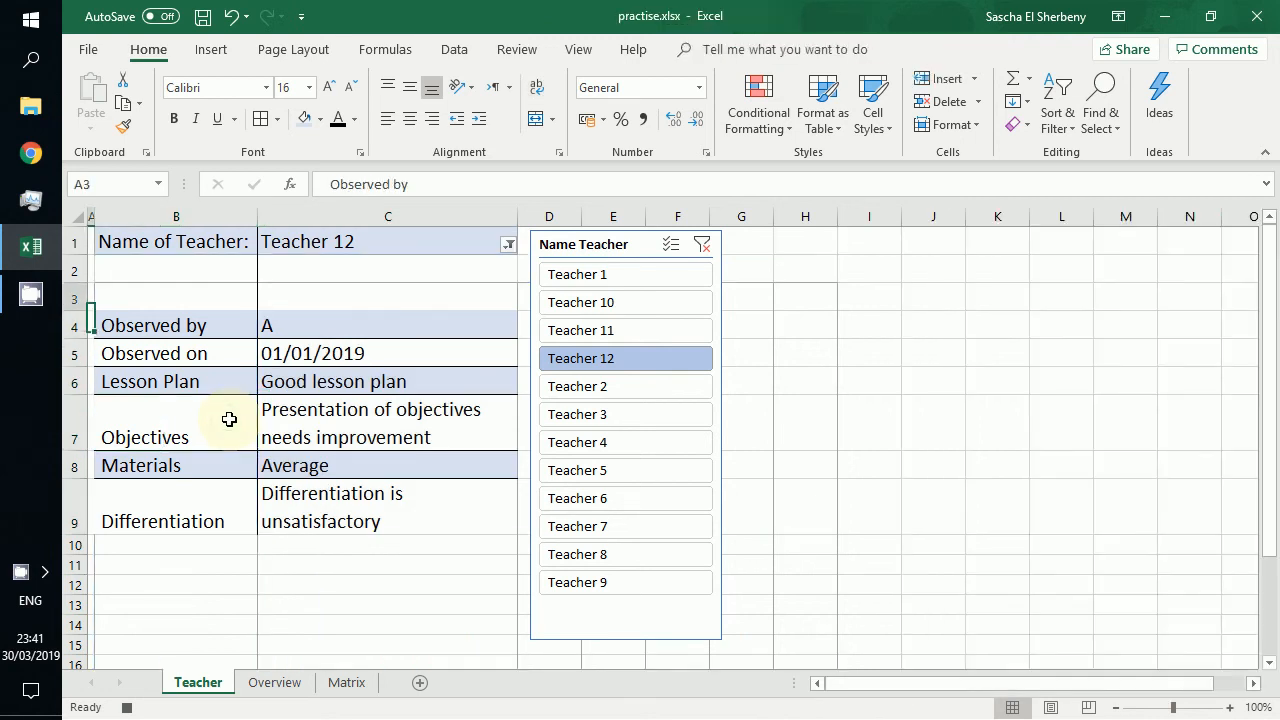
key("Down")
key("Down")
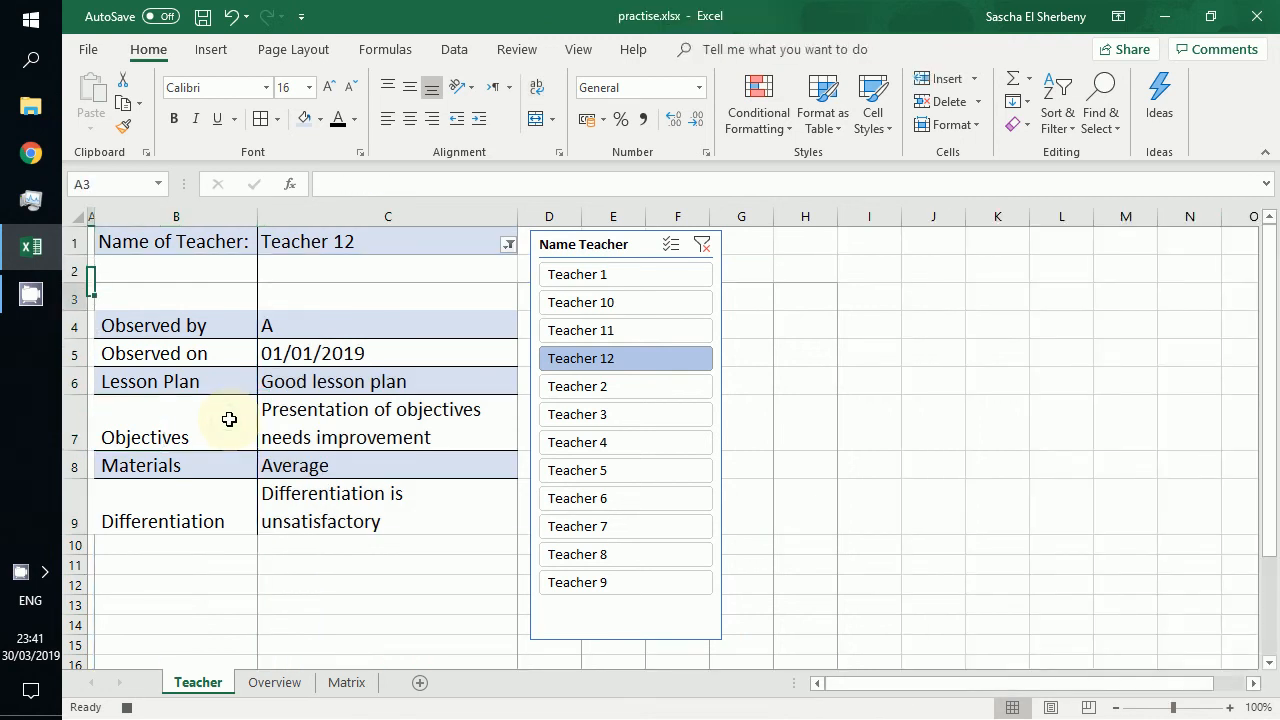
key("Right")
key("Down")
key("shift+Down")
key("shift+Down")
key("shift+Down")
key("shift+Down")
key("shift+Down")
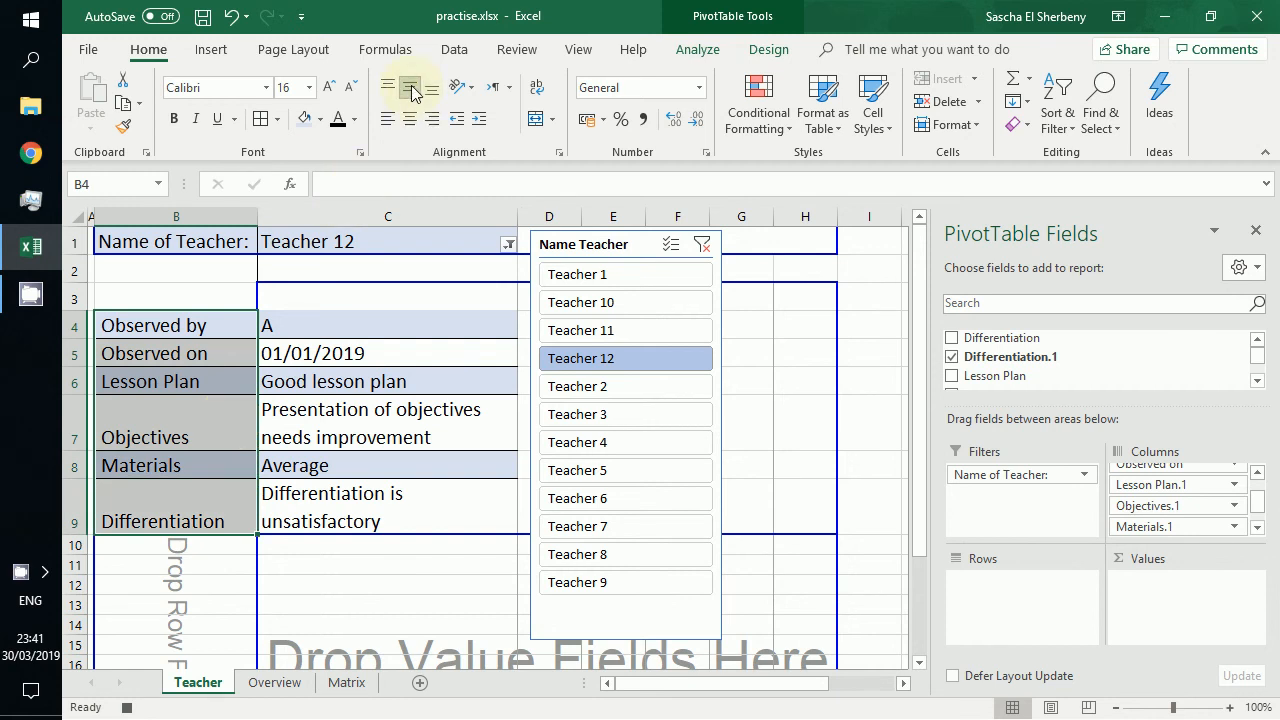
left_click(415, 93)
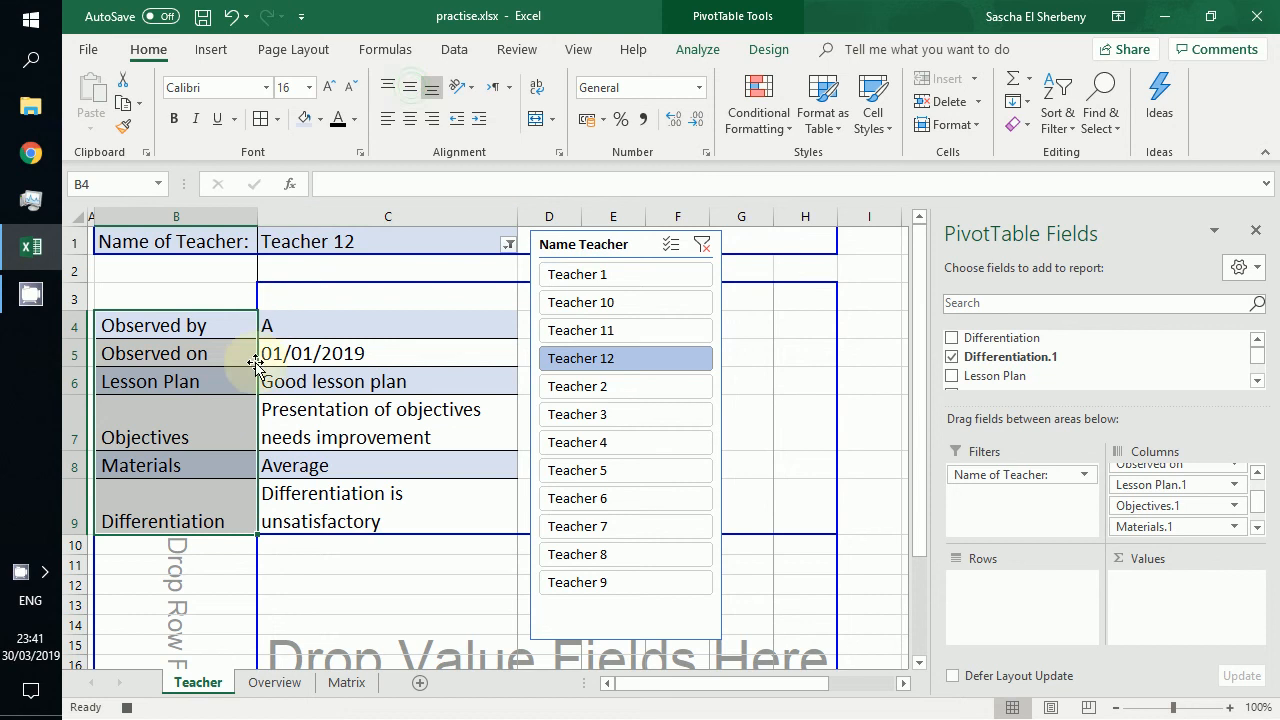
Step: Try to center the Differentiation label both vertically and horizontally by formatting cell B9
left_click(214, 498)
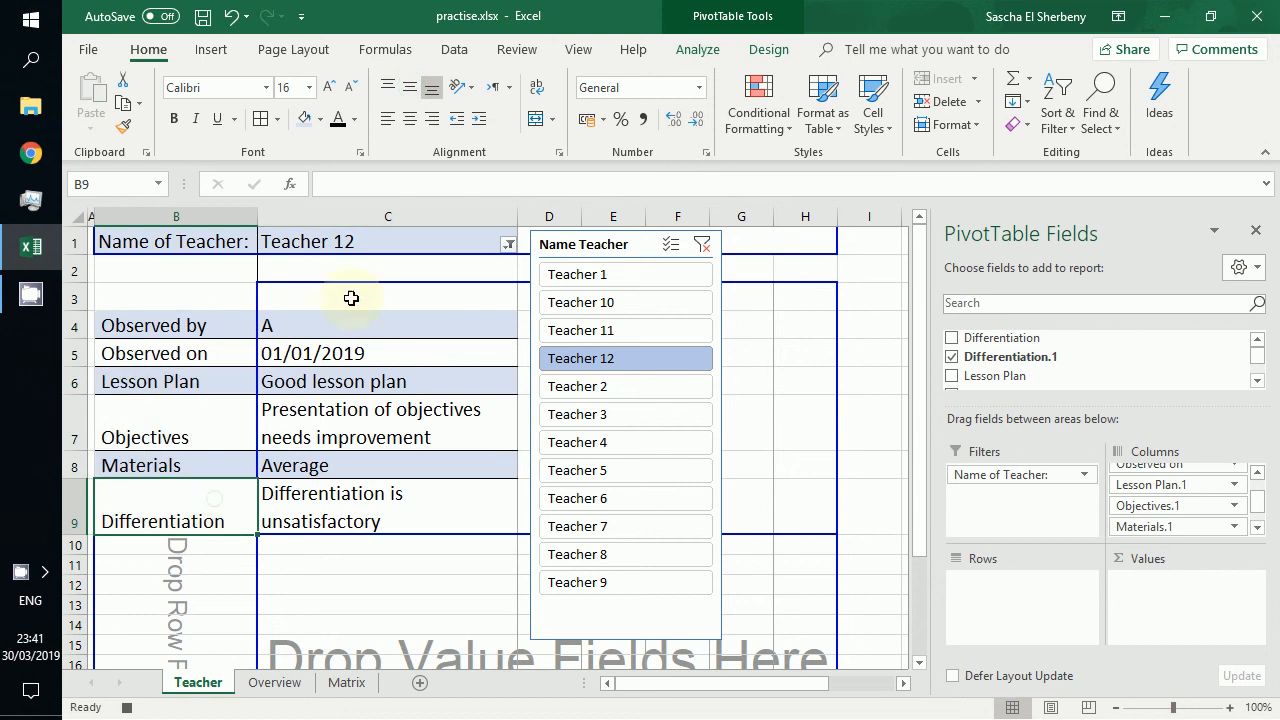
left_click(409, 93)
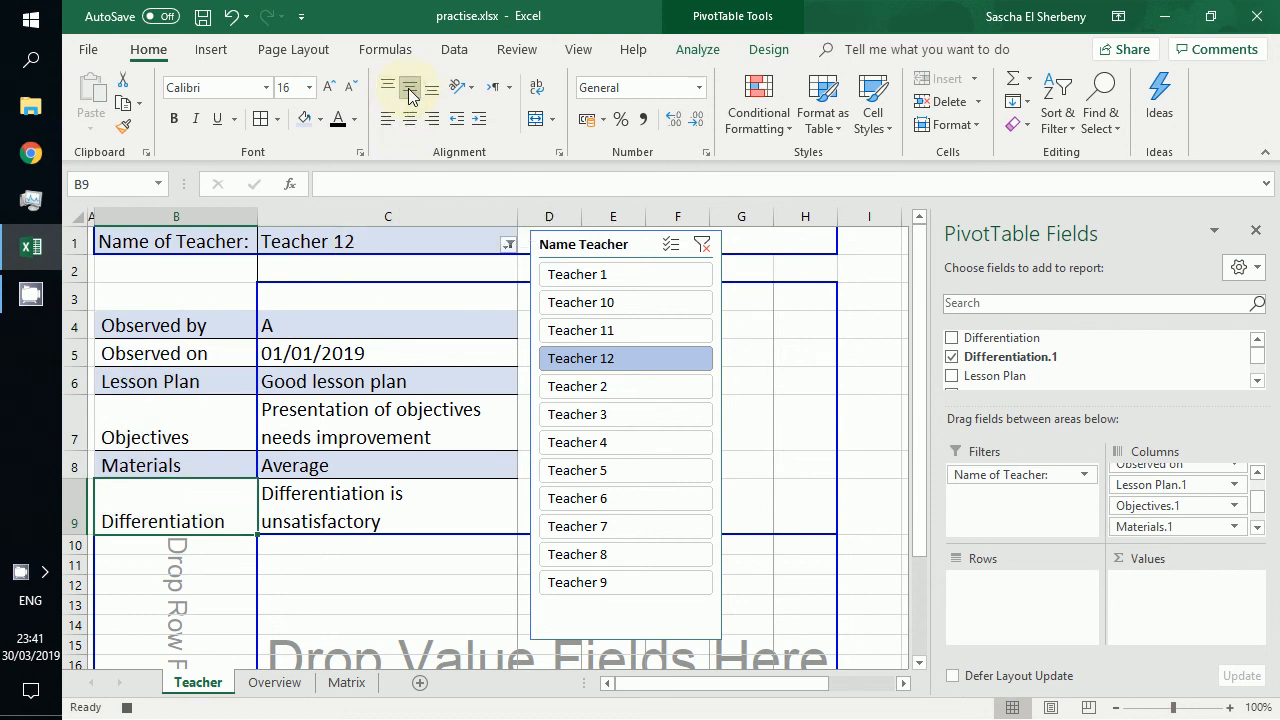
right_click(204, 493)
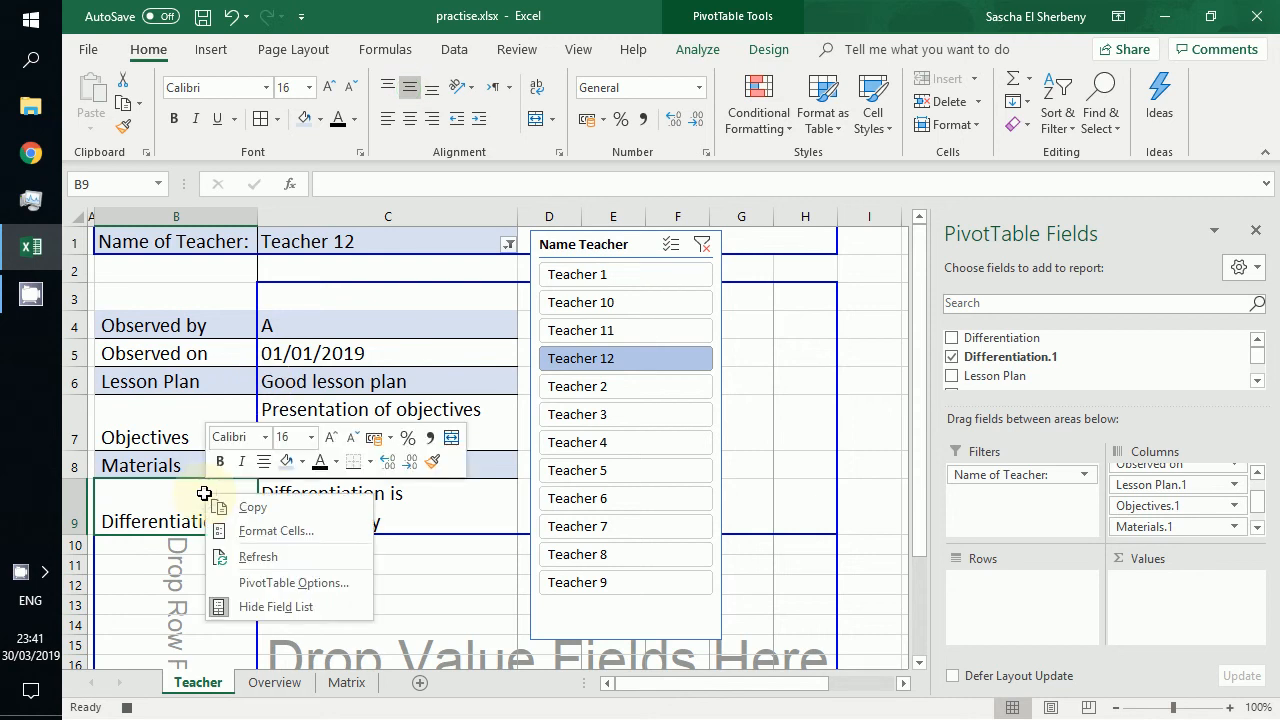
left_click(250, 531)
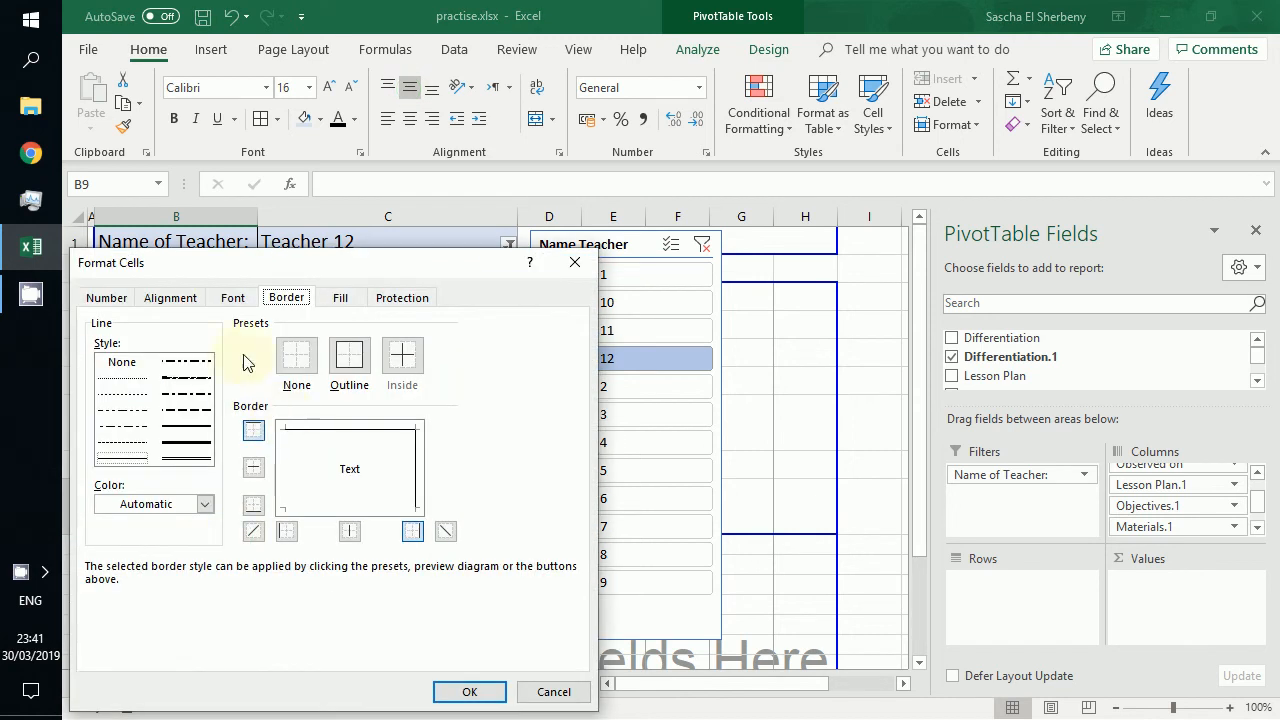
left_click(172, 300)
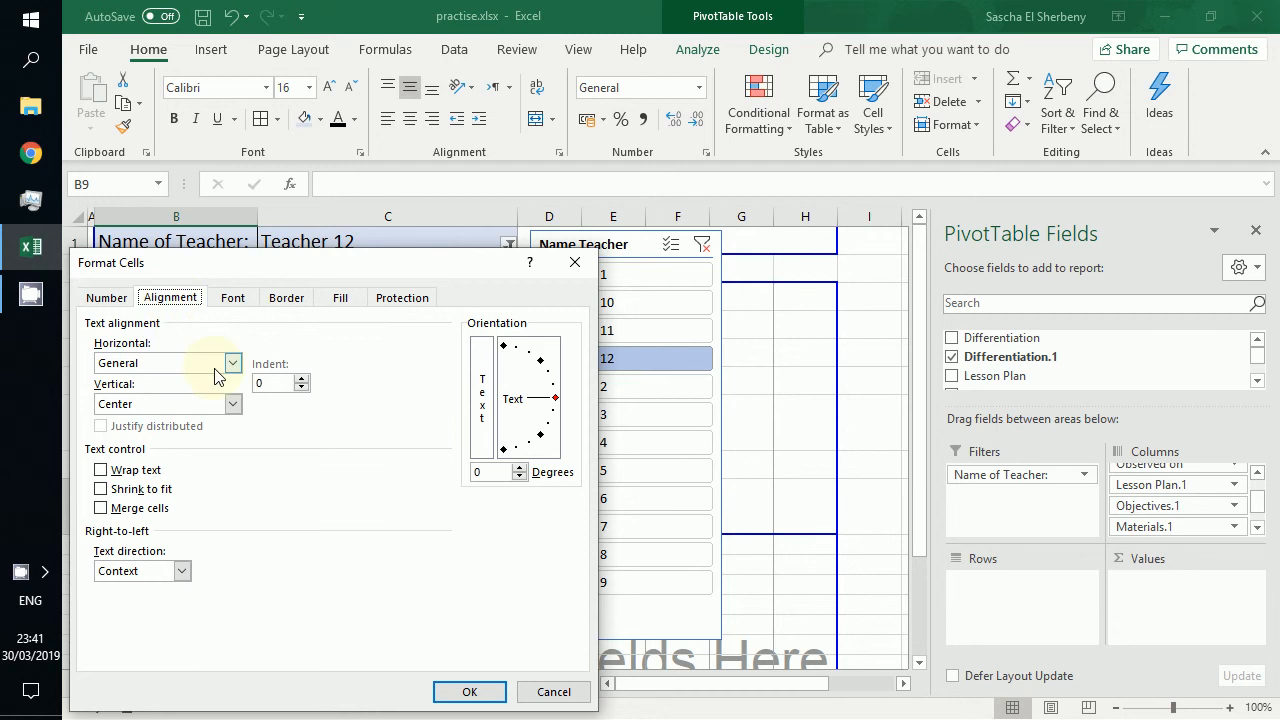
left_click(231, 404)
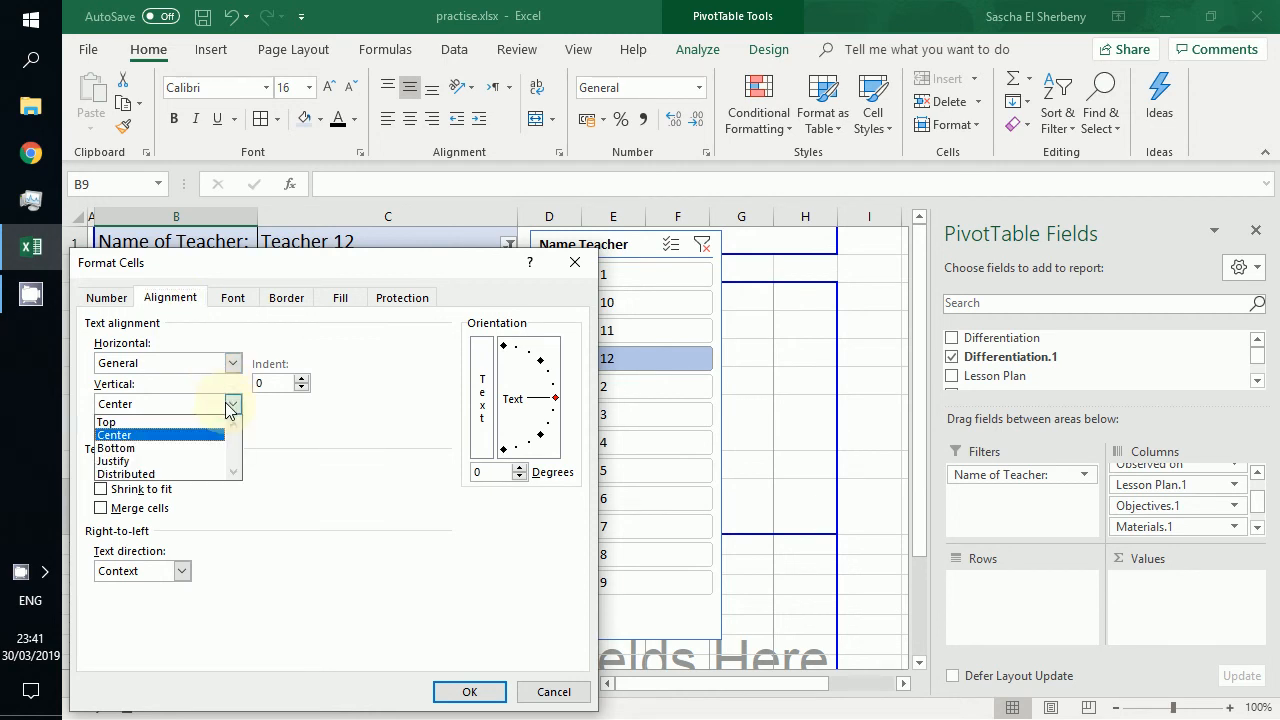
left_click(226, 364)
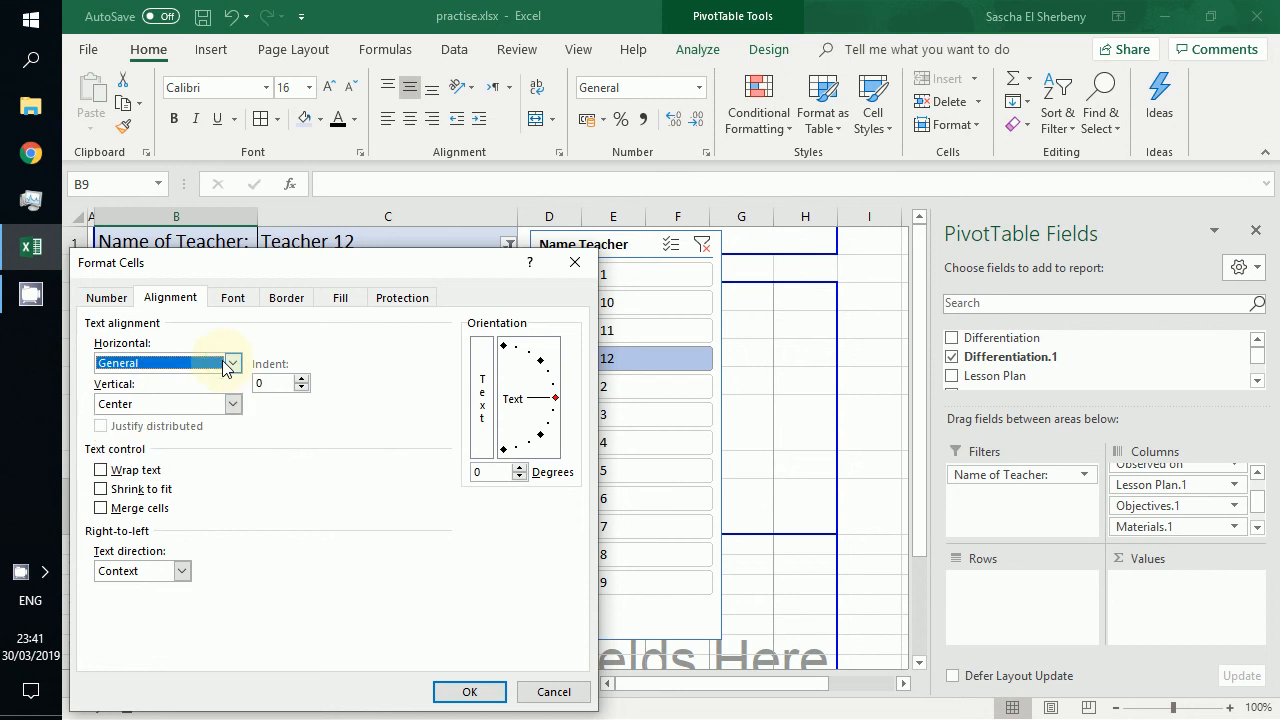
left_click(228, 364)
left_click(213, 412)
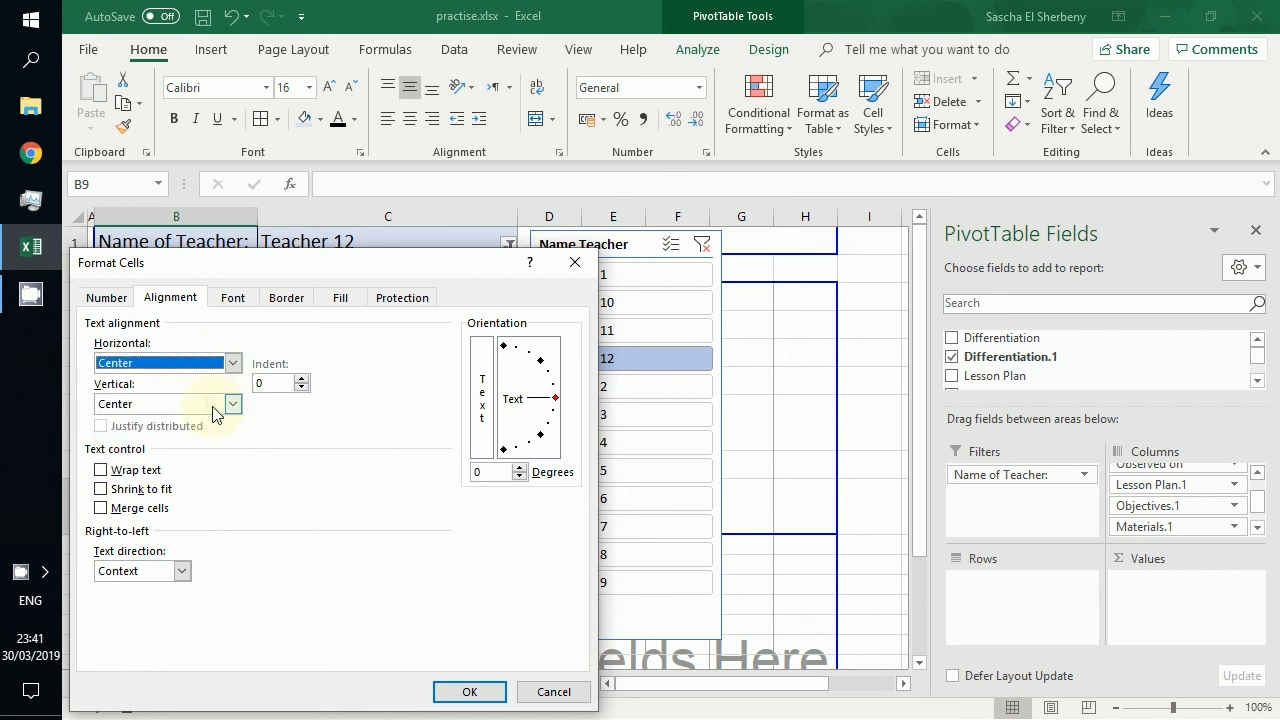
left_click(457, 690)
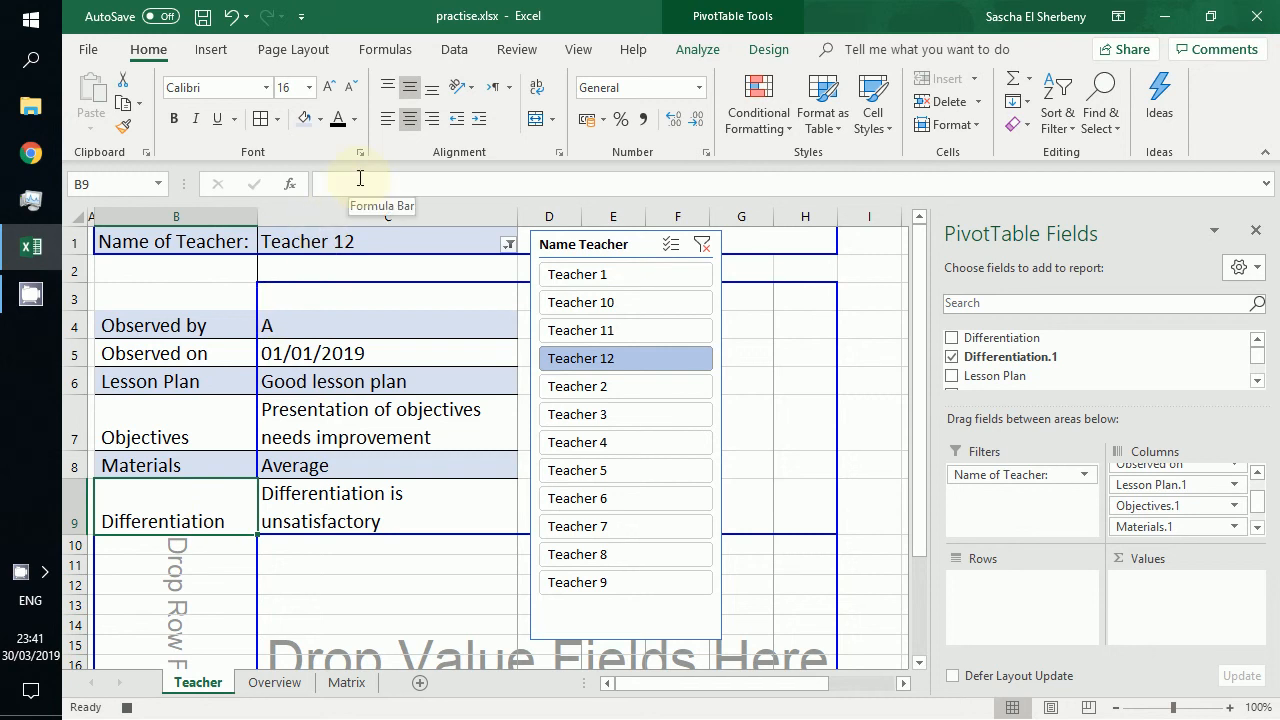
Step: Try to center the Objectives label by setting cell B7's horizontal and vertical alignment to Center
left_click(195, 443)
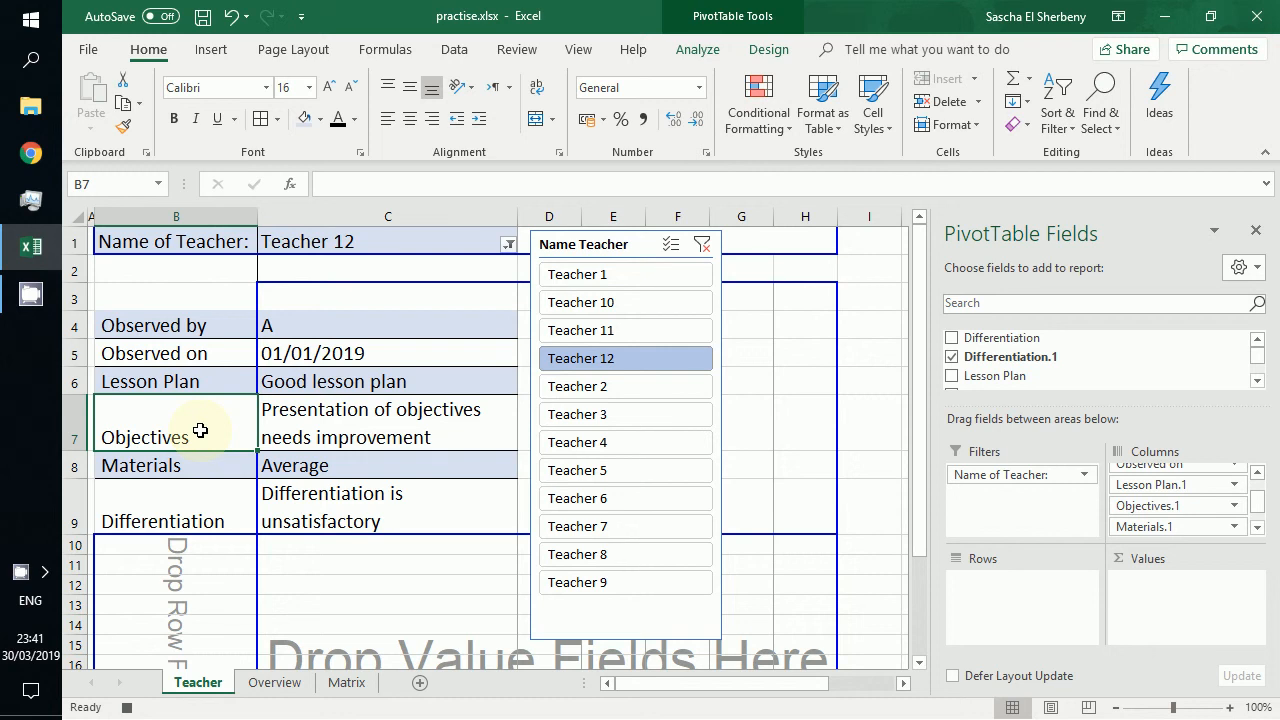
left_click(976, 126)
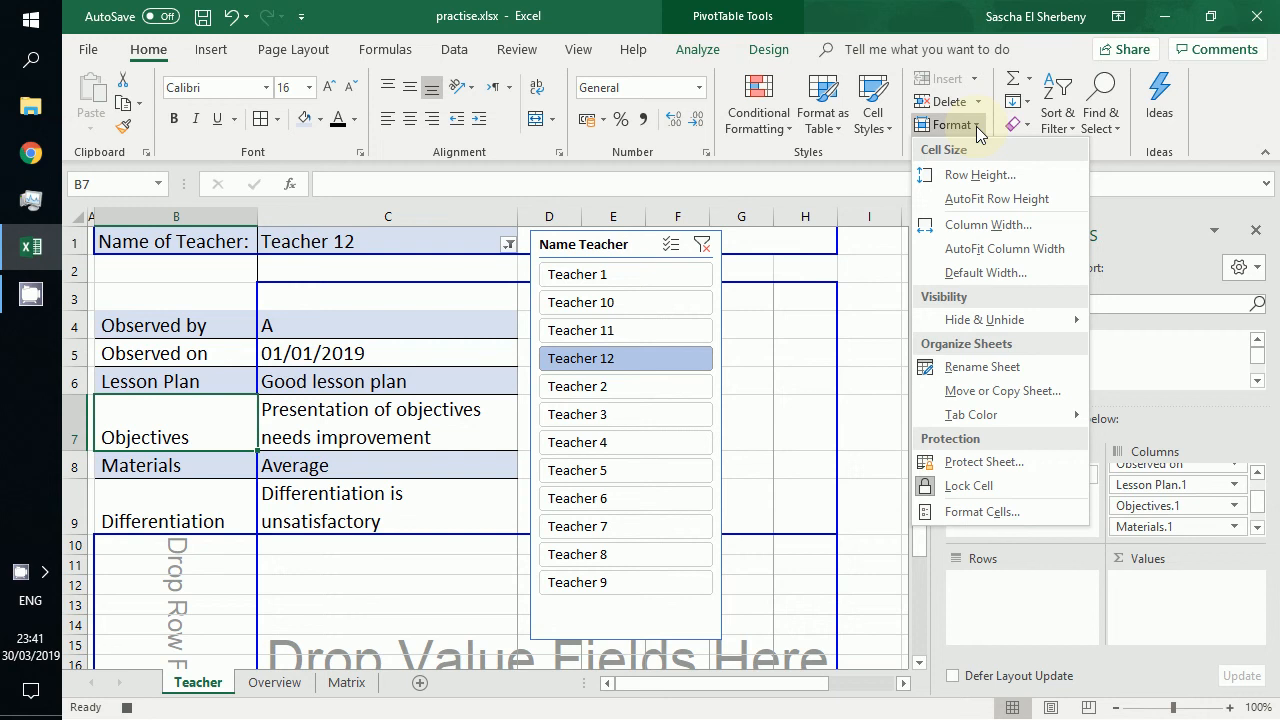
left_click(962, 514)
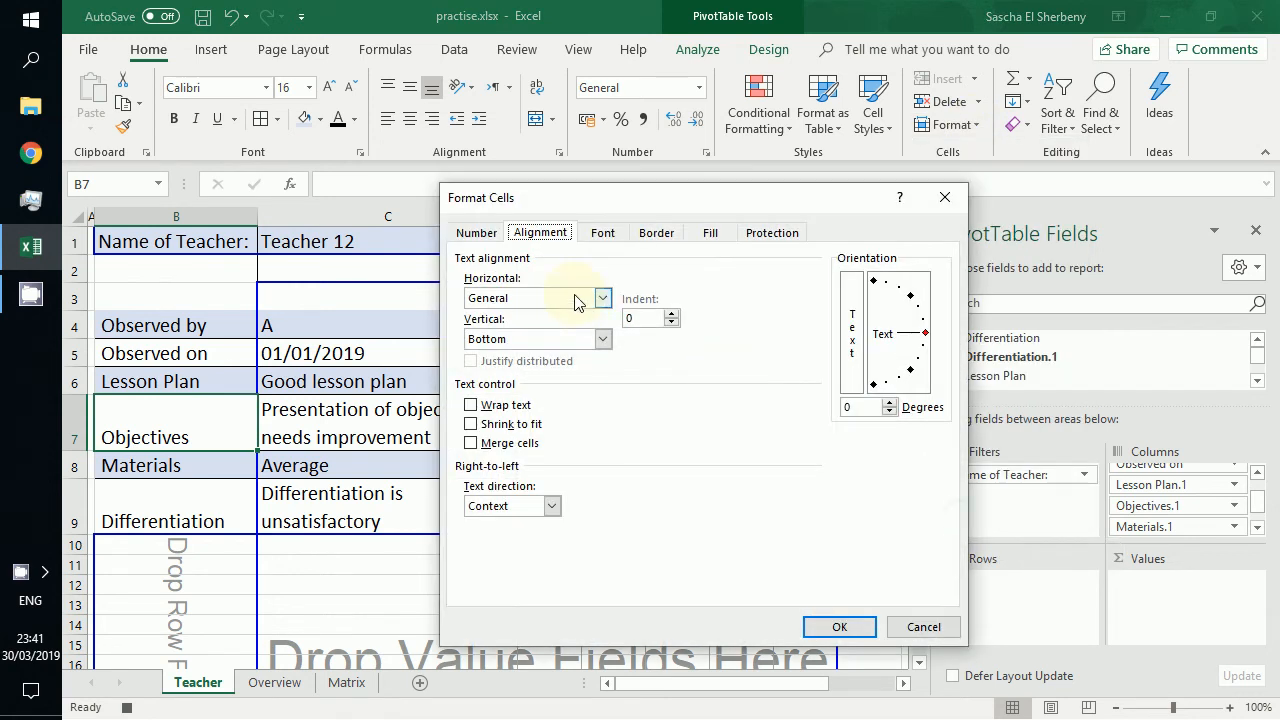
left_click(600, 298)
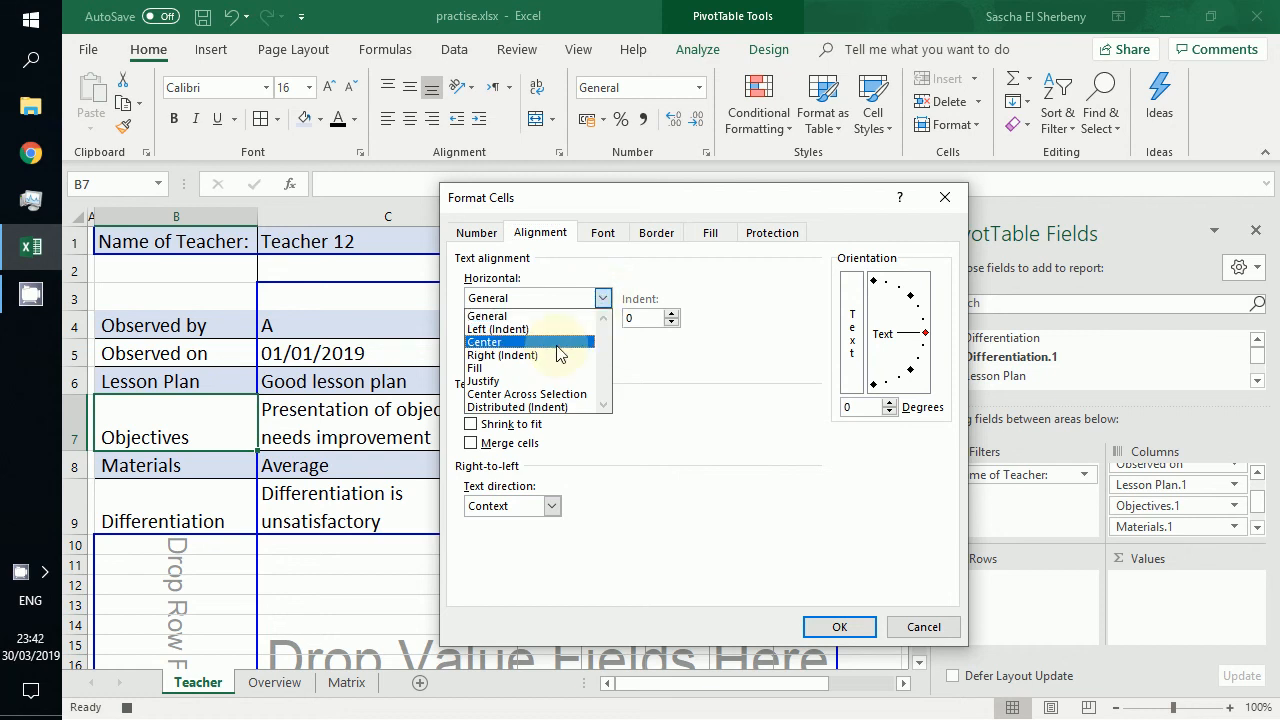
left_click(540, 342)
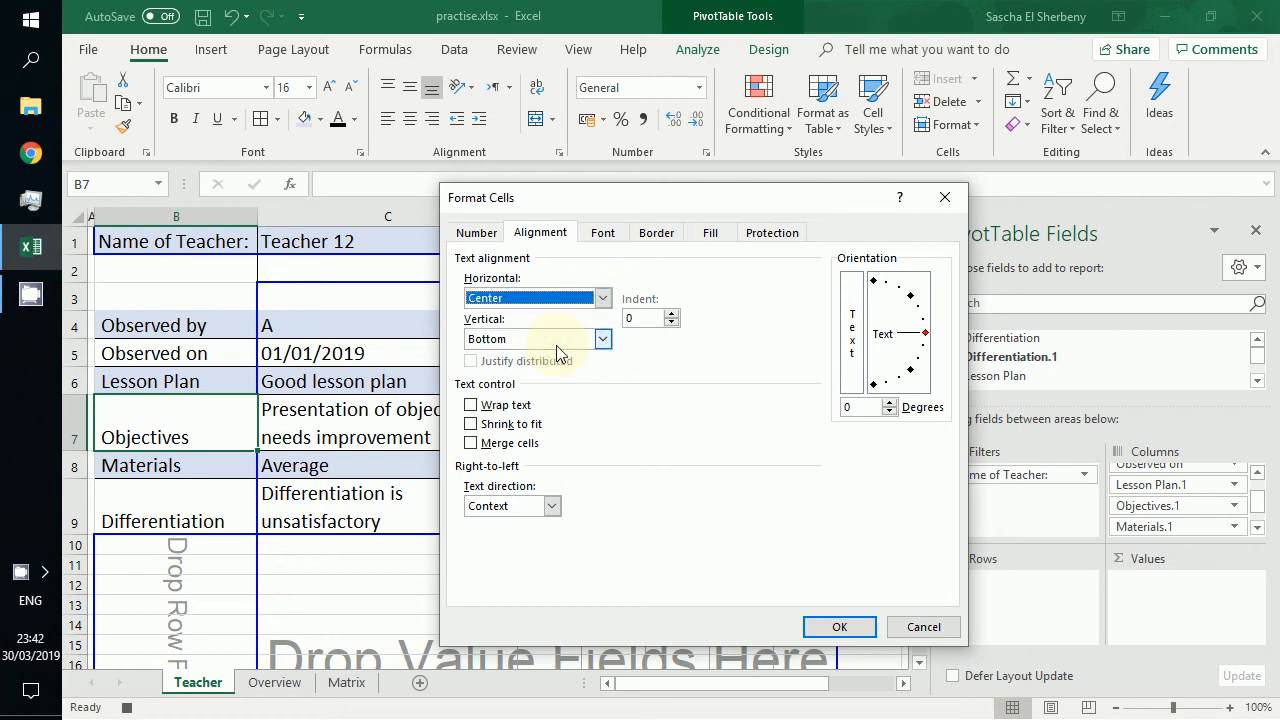
left_click(606, 340)
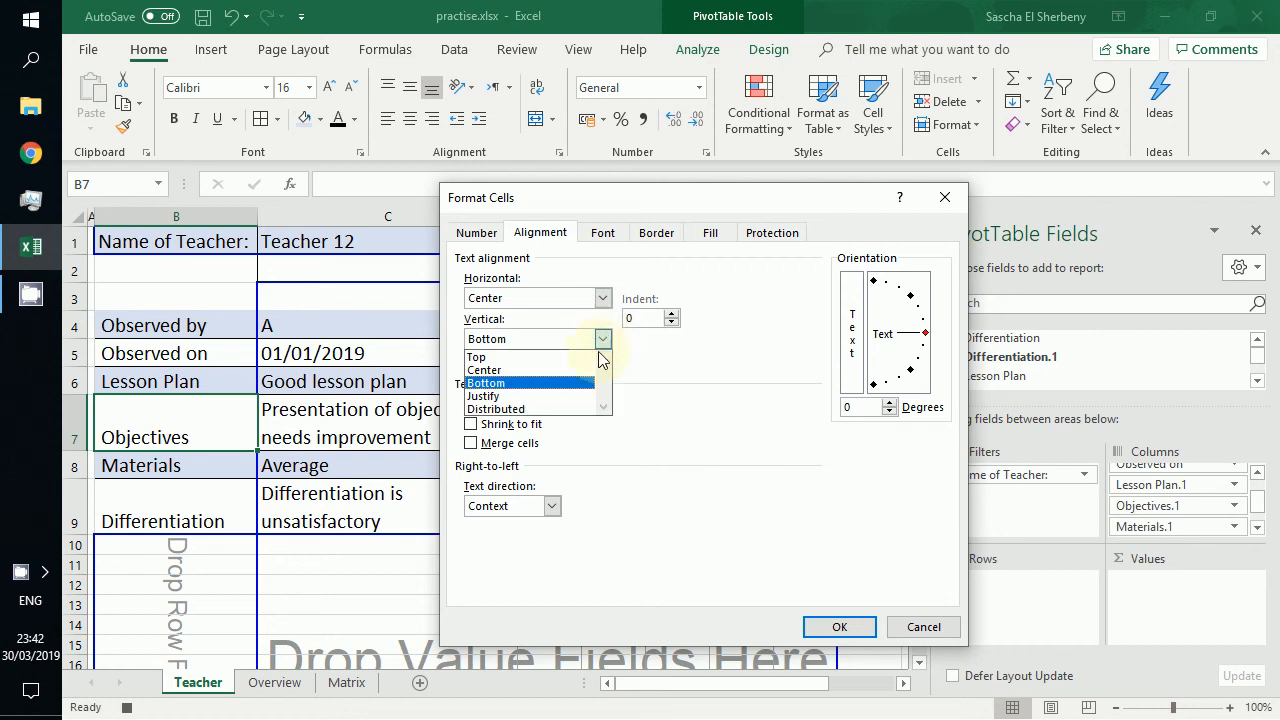
left_click(590, 370)
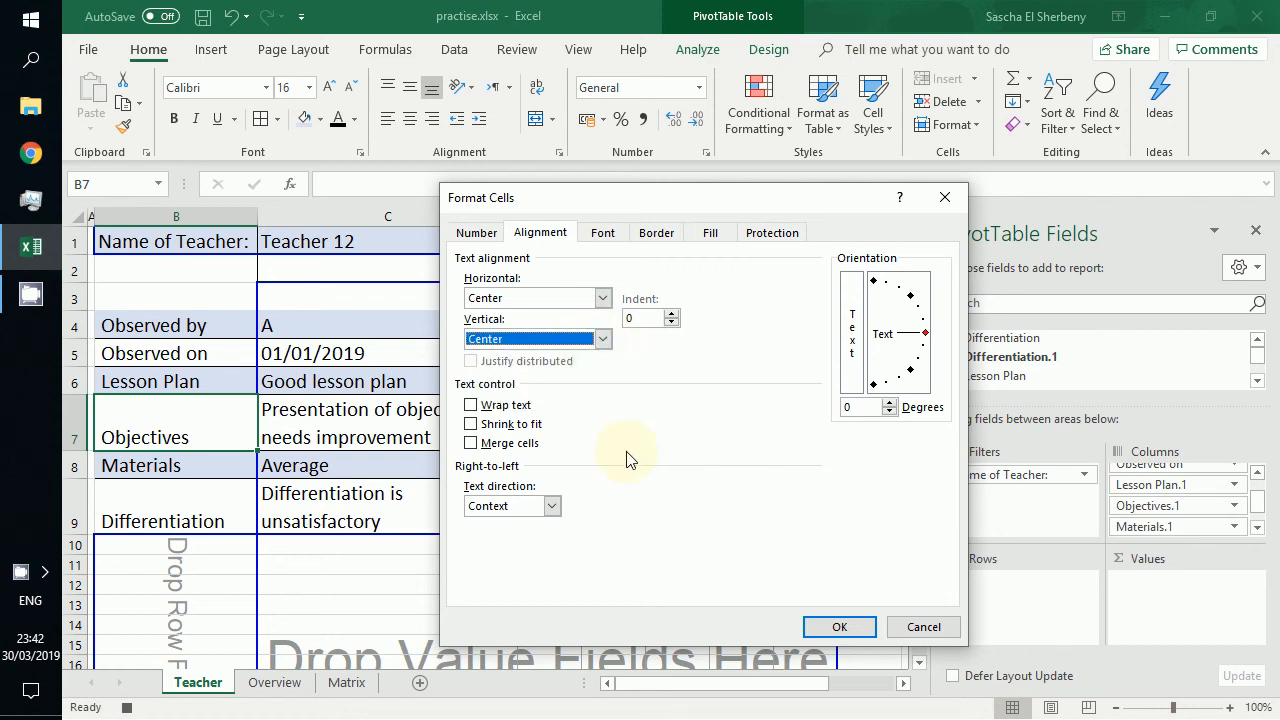
left_click(822, 627)
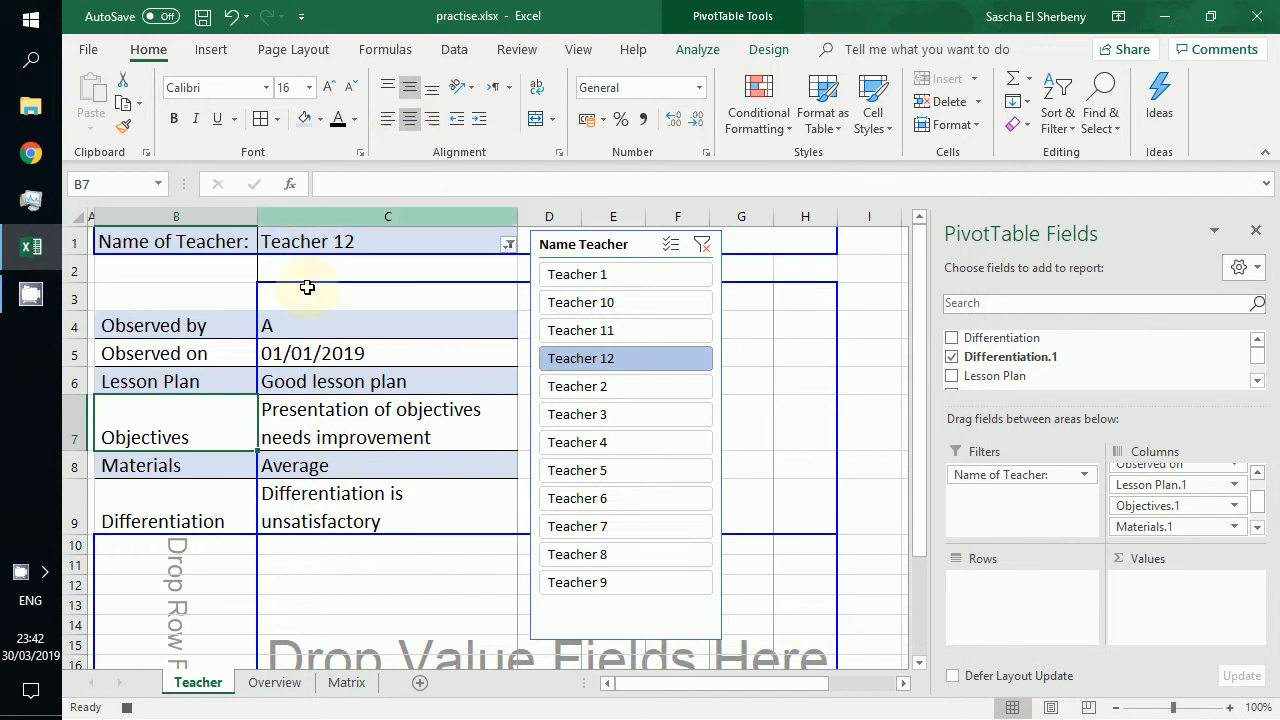
Step: Middle-align the observation labels vertically in A4:A9 and left-align them horizontally
left_click(210, 334)
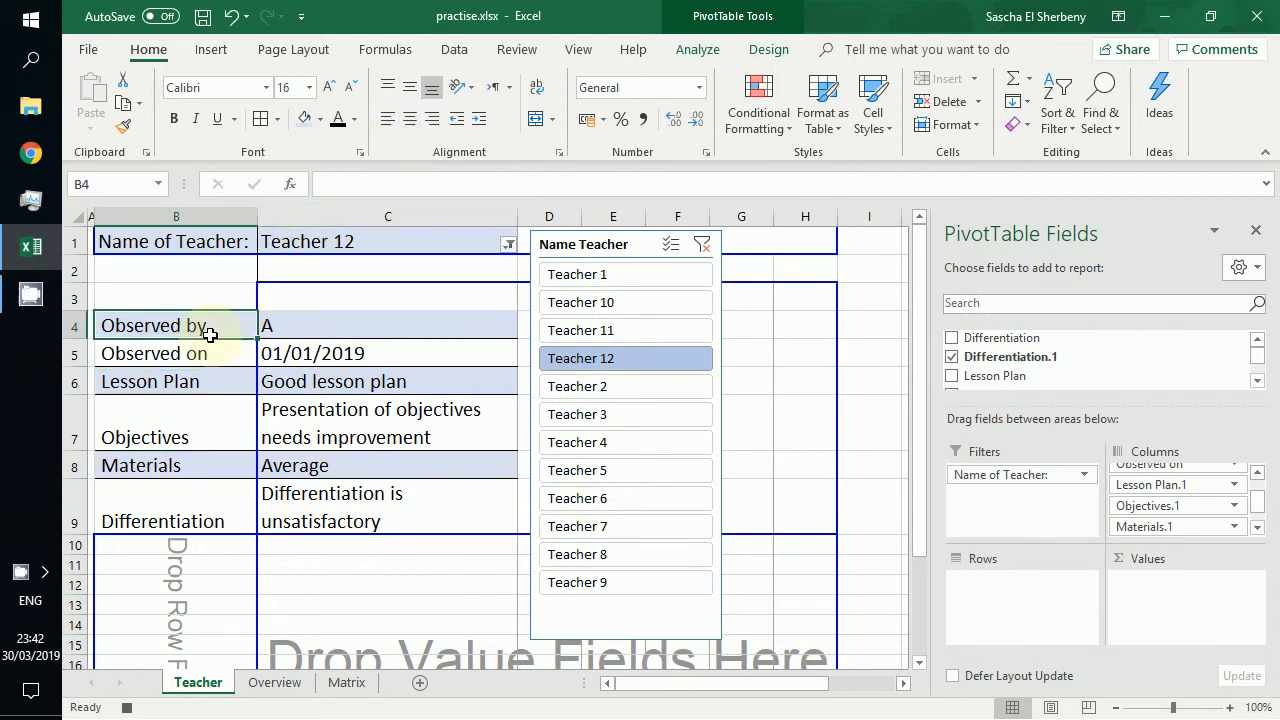
key("Left")
key("shift+Down")
key("shift+Down")
key("shift+Down")
key("shift+Down")
key("shift+Down")
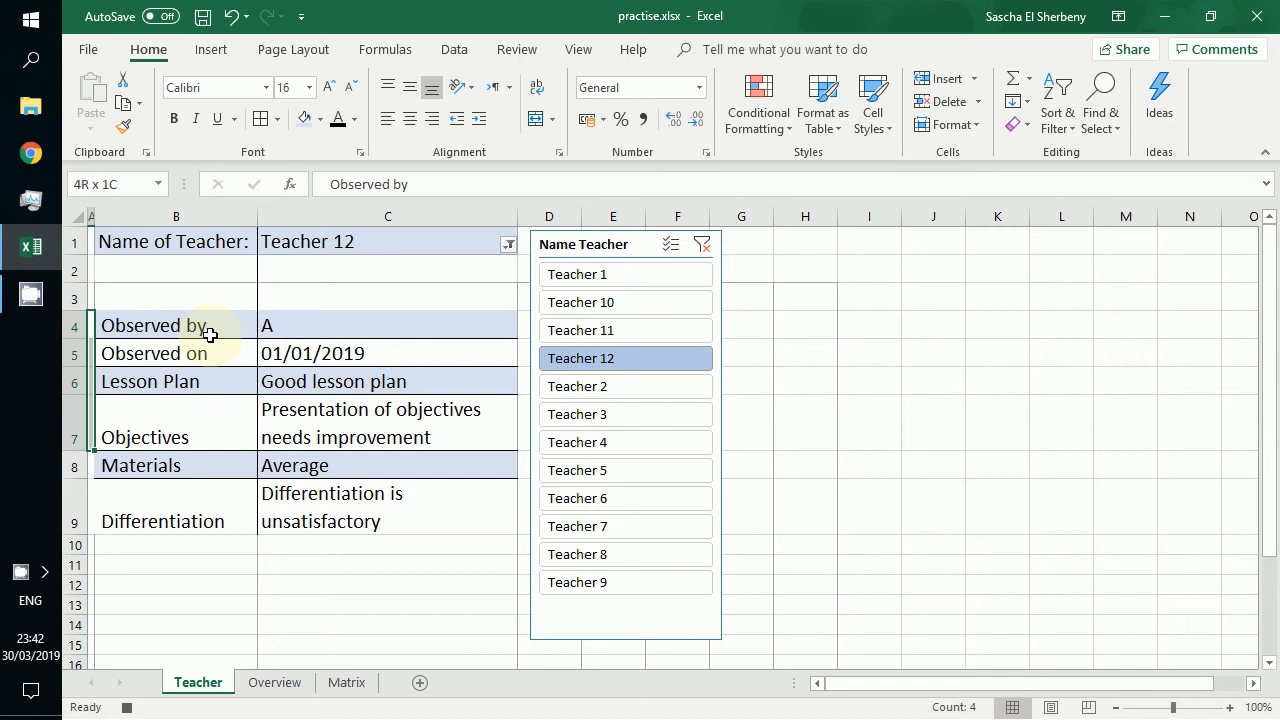
left_click(210, 334)
key("Left")
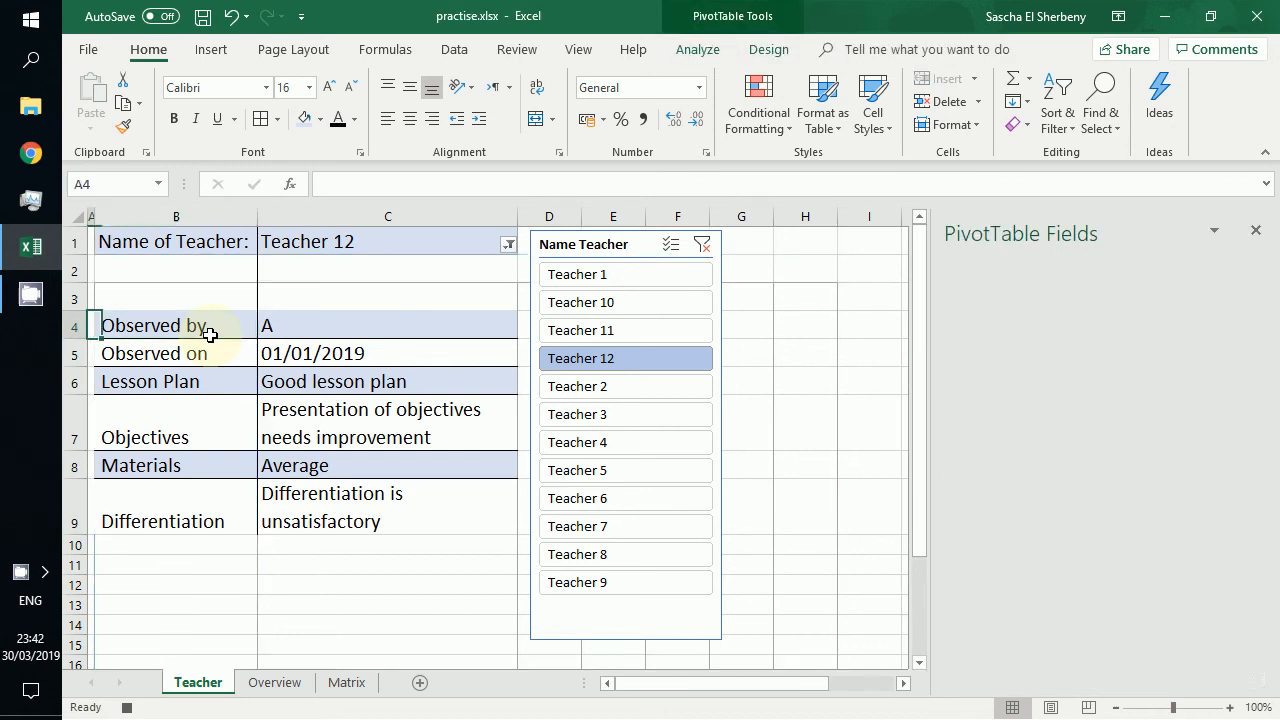
key("shift+Down")
key("shift+Down")
key("shift+Down")
key("shift+Down")
key("shift+Down")
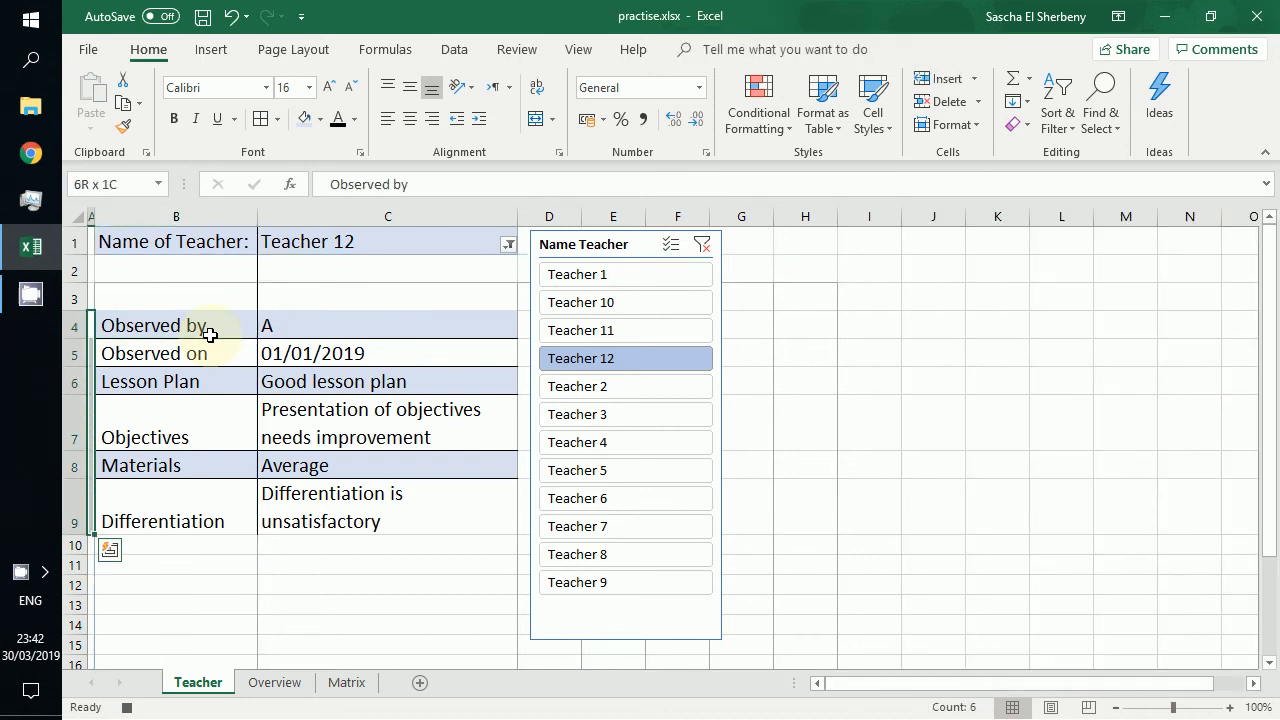
left_click(410, 88)
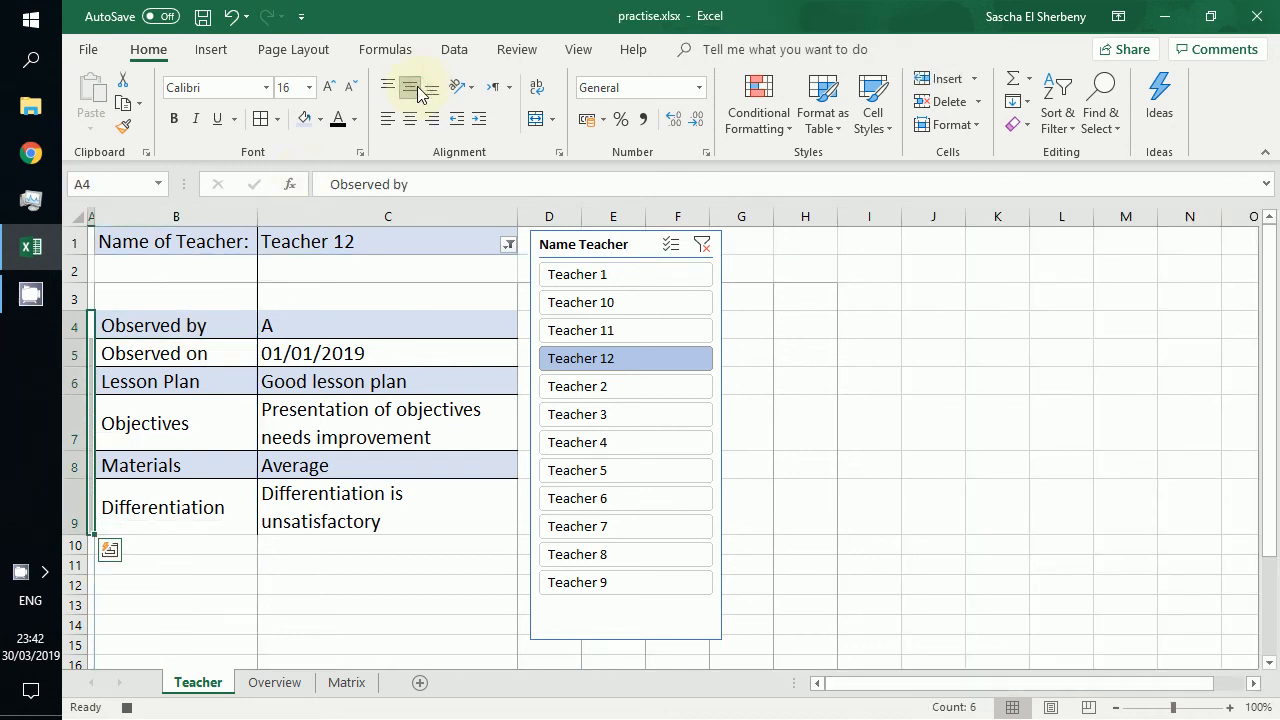
left_click(419, 117)
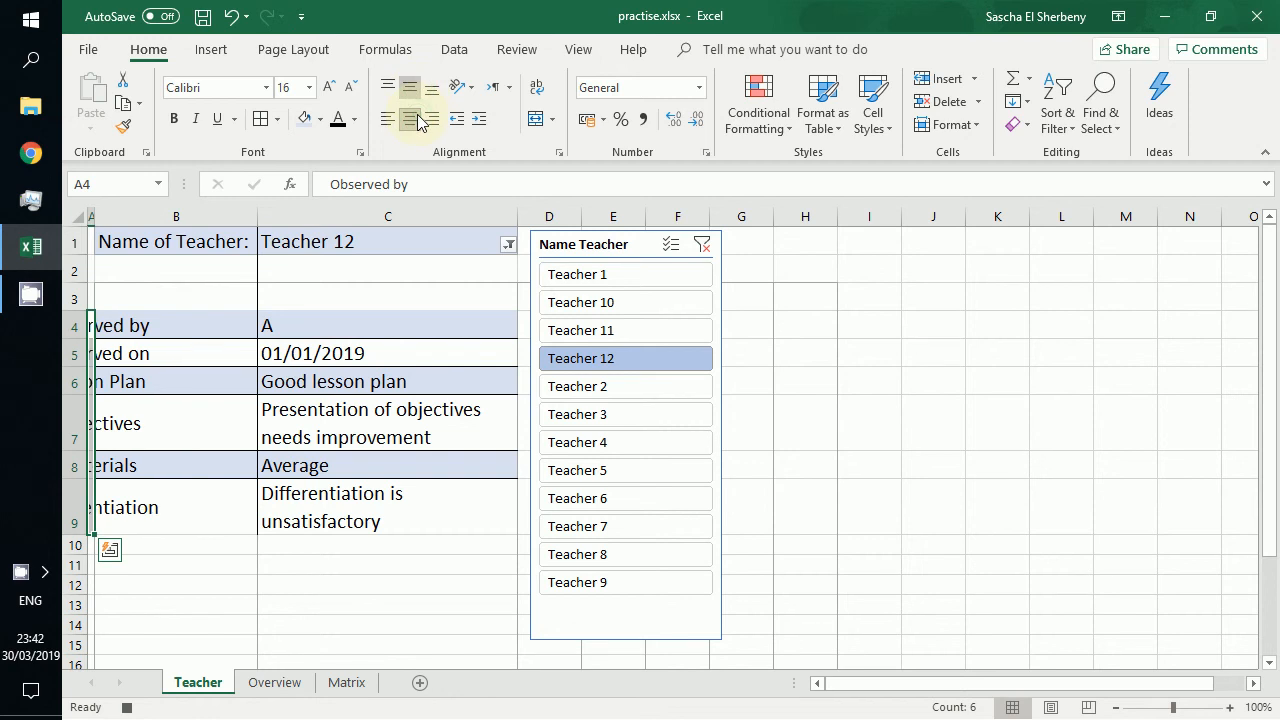
left_click(396, 122)
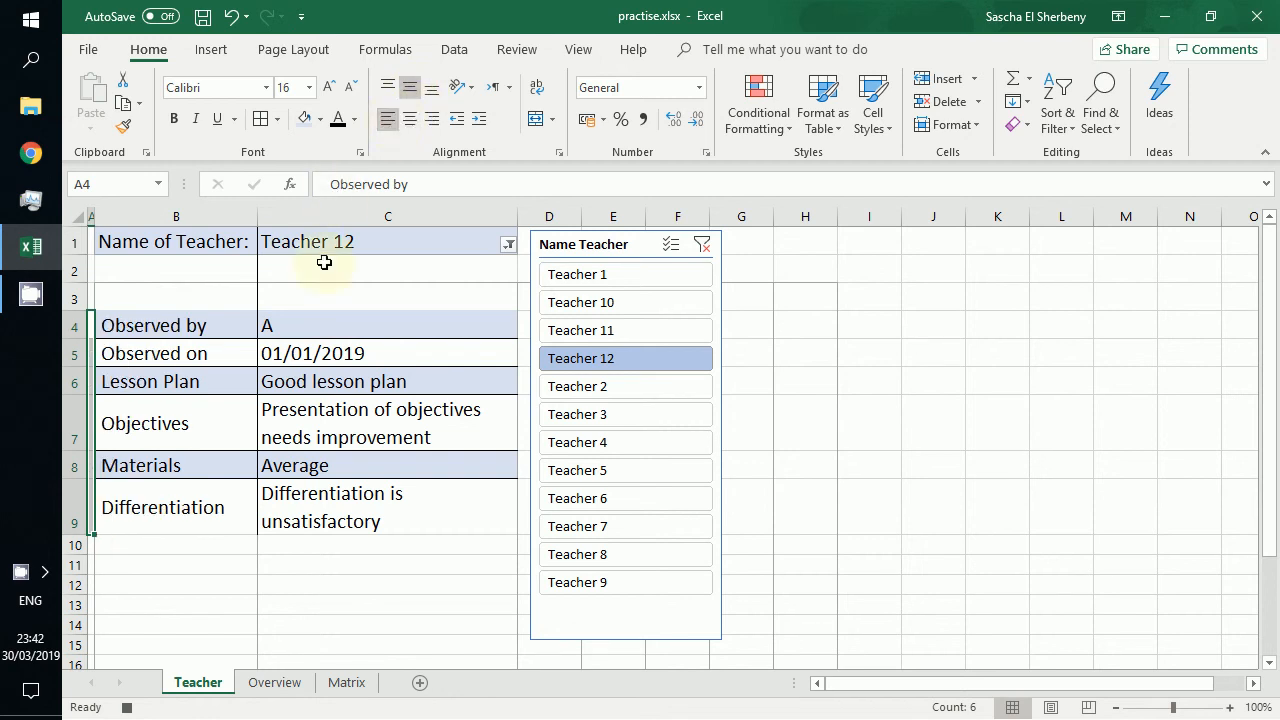
Step: Return the selection to cell A1
left_click(176, 287)
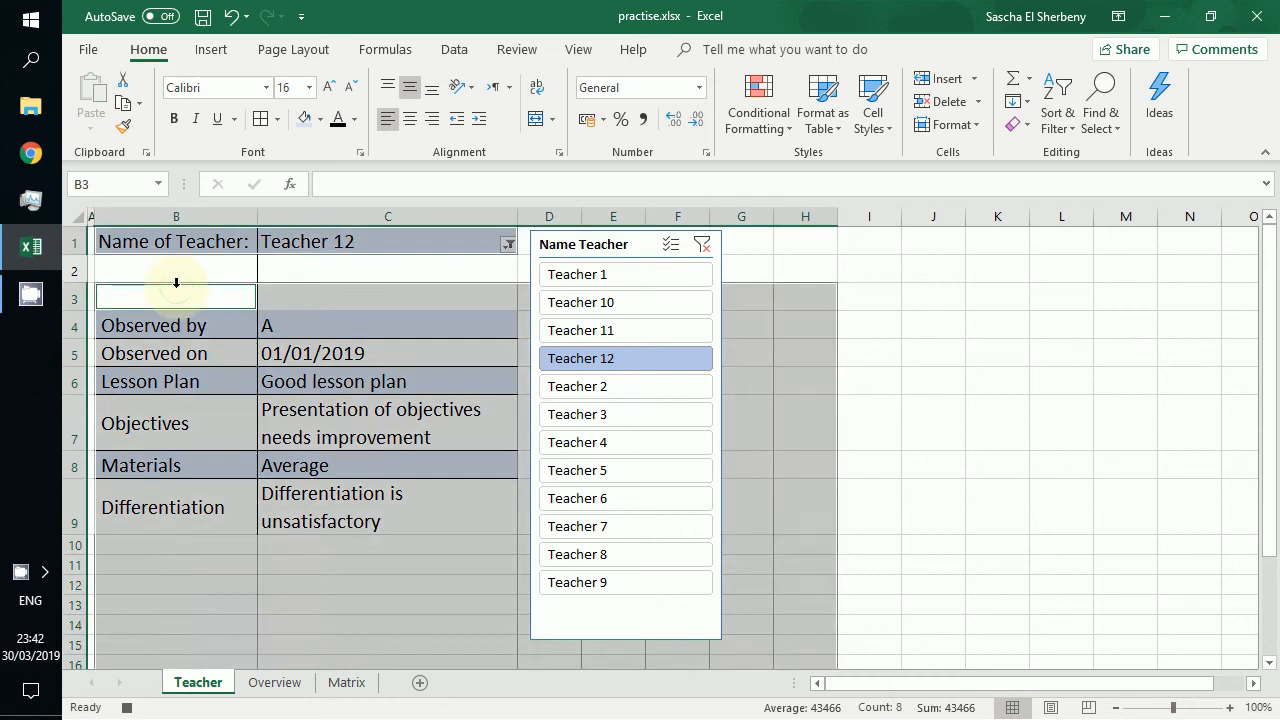
left_click(104, 265)
key("Left")
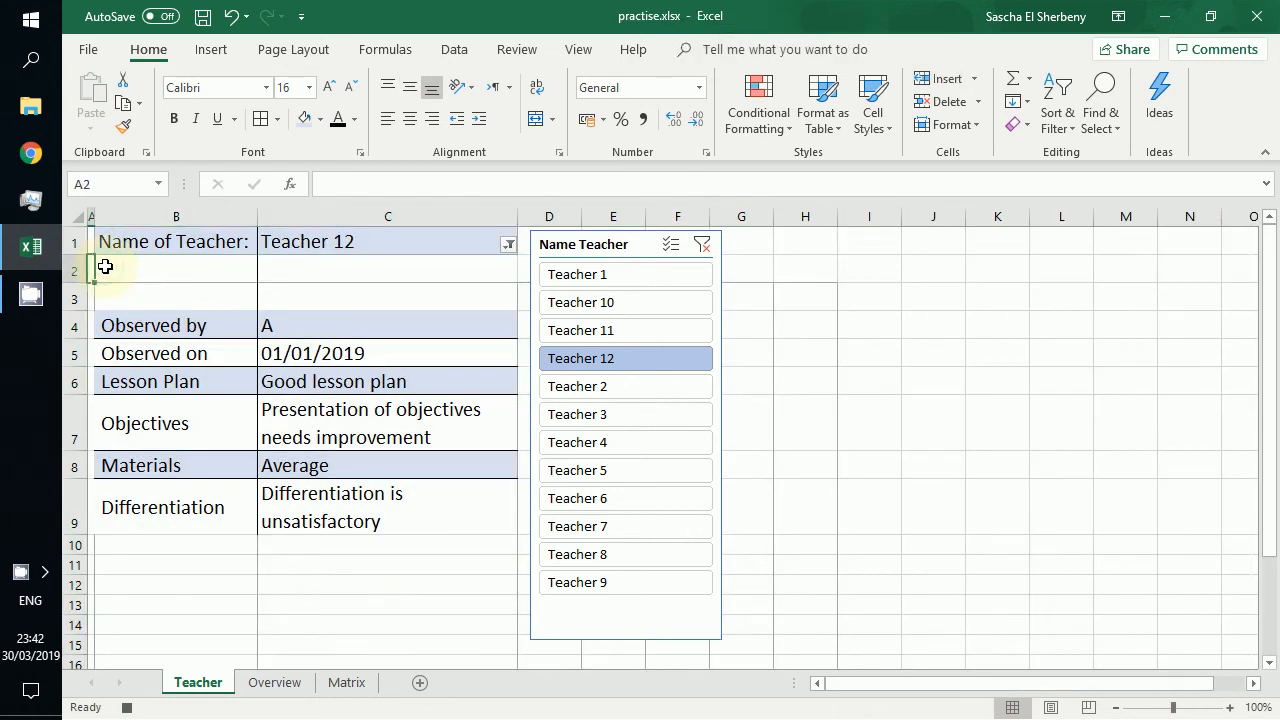
key("Up")
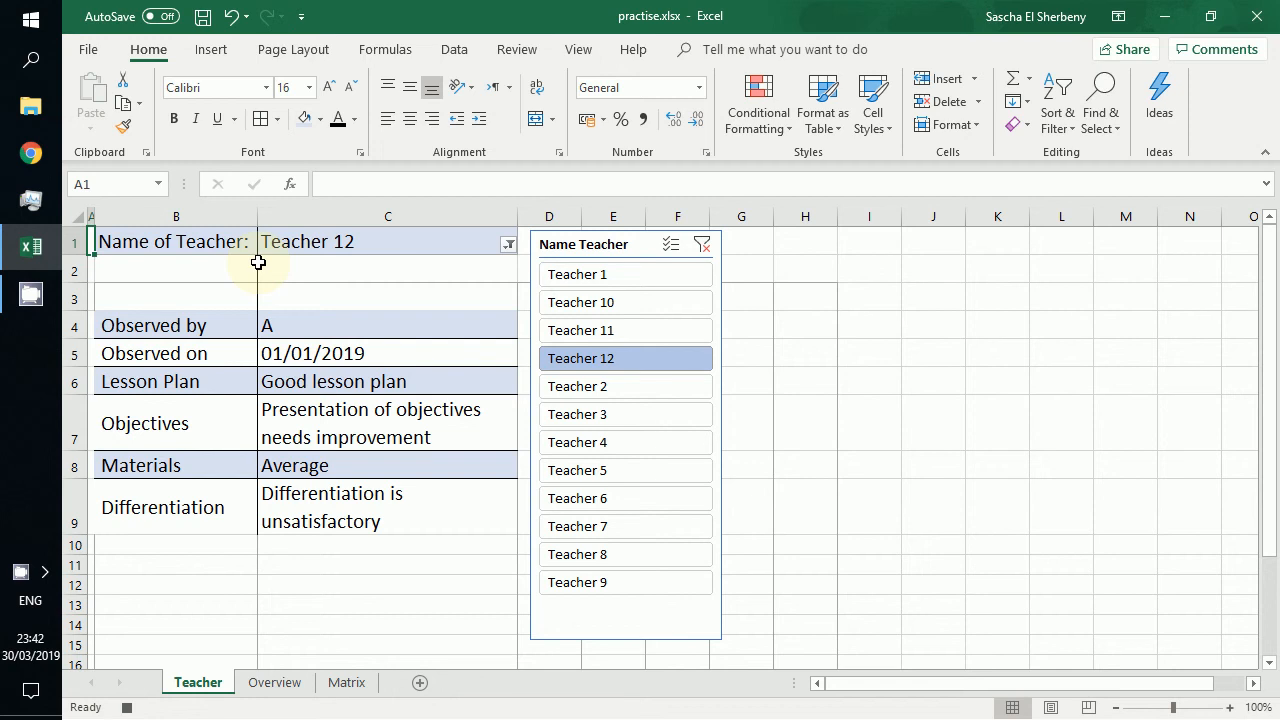
Step: Add a top border to the Differentiation row in B9:C9
left_click_drag(214, 509, 338, 527)
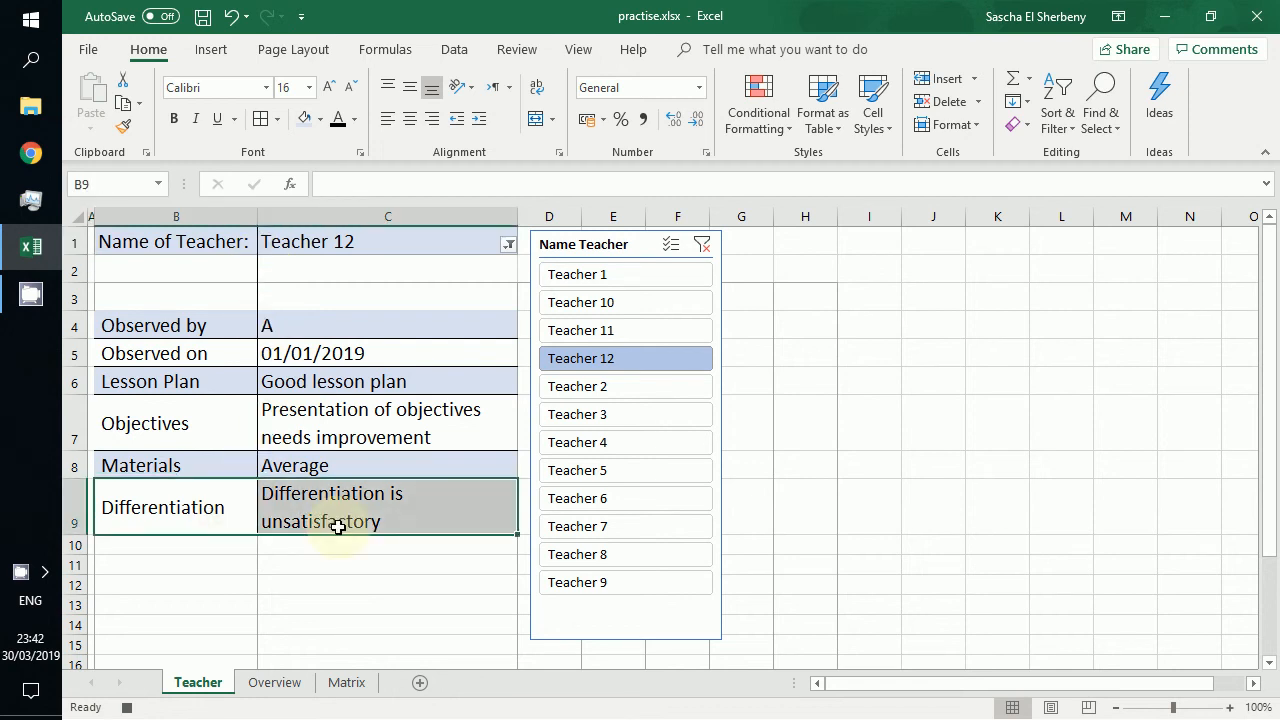
left_click(277, 119)
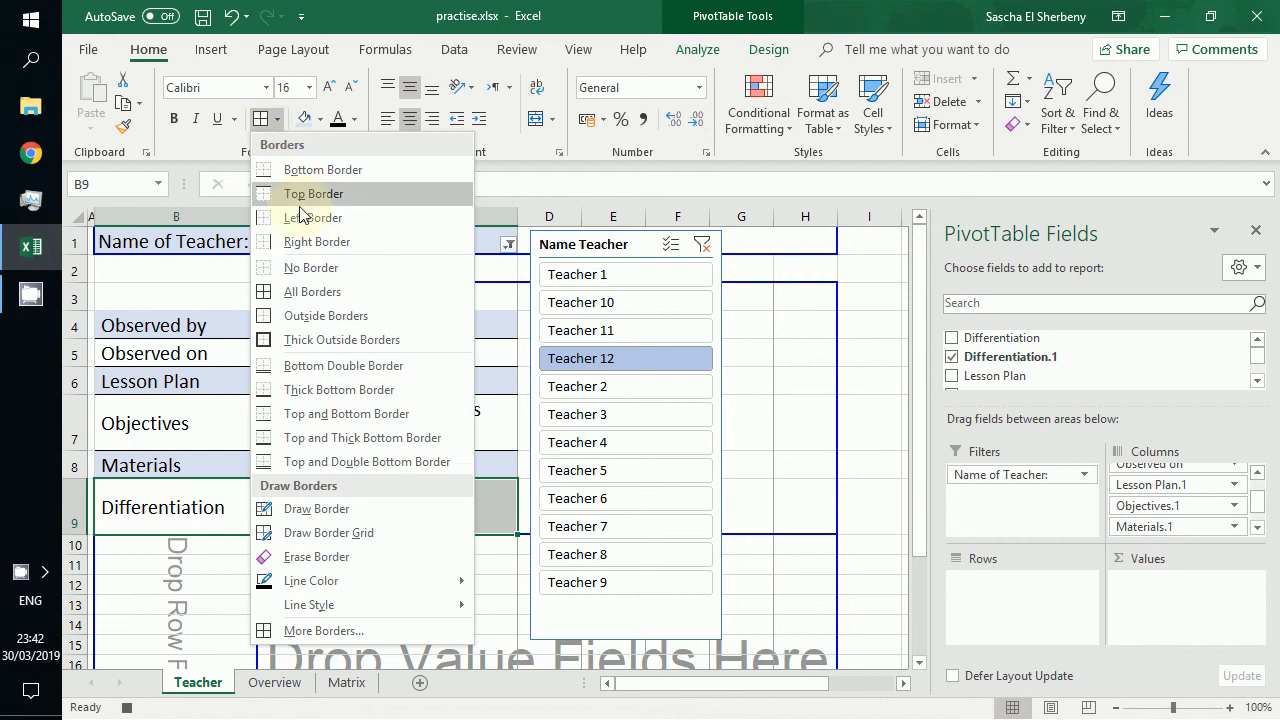
left_click(311, 192)
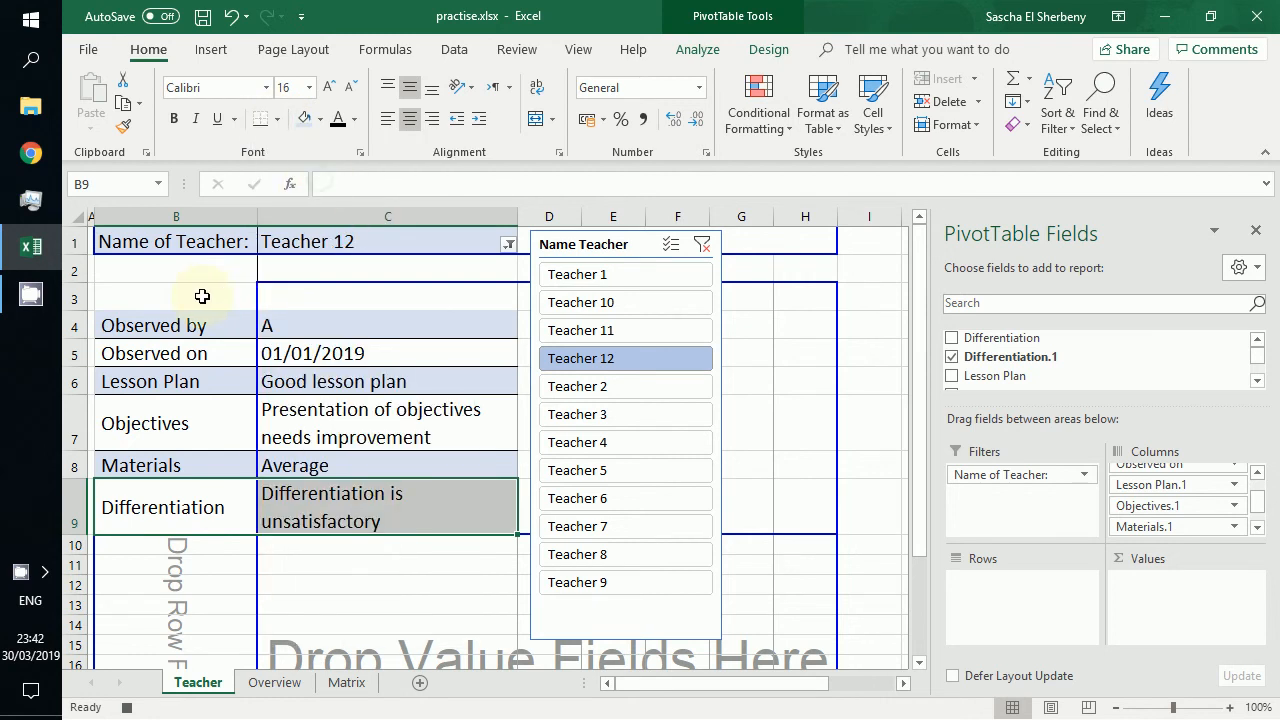
left_click(92, 270)
left_click(126, 322)
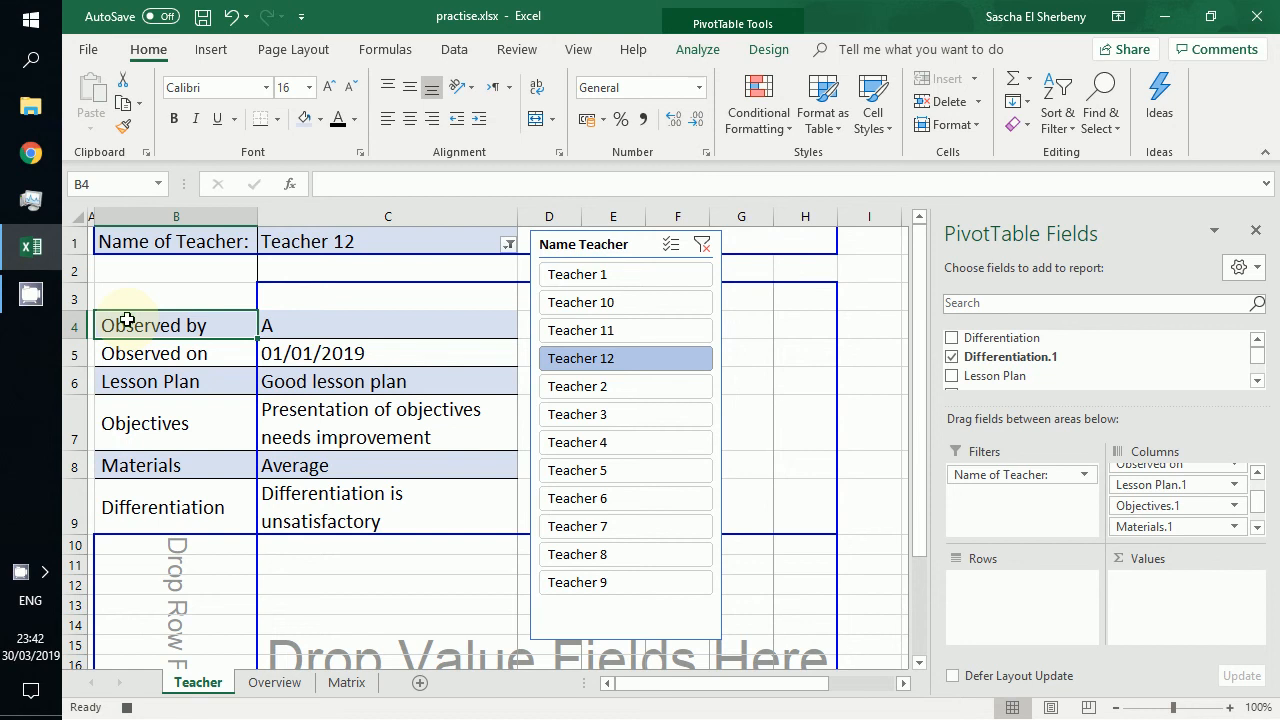
Step: Add a top border to the Observed by row in B4:C4 and return the selection to cell A1
left_click_drag(126, 320, 290, 325)
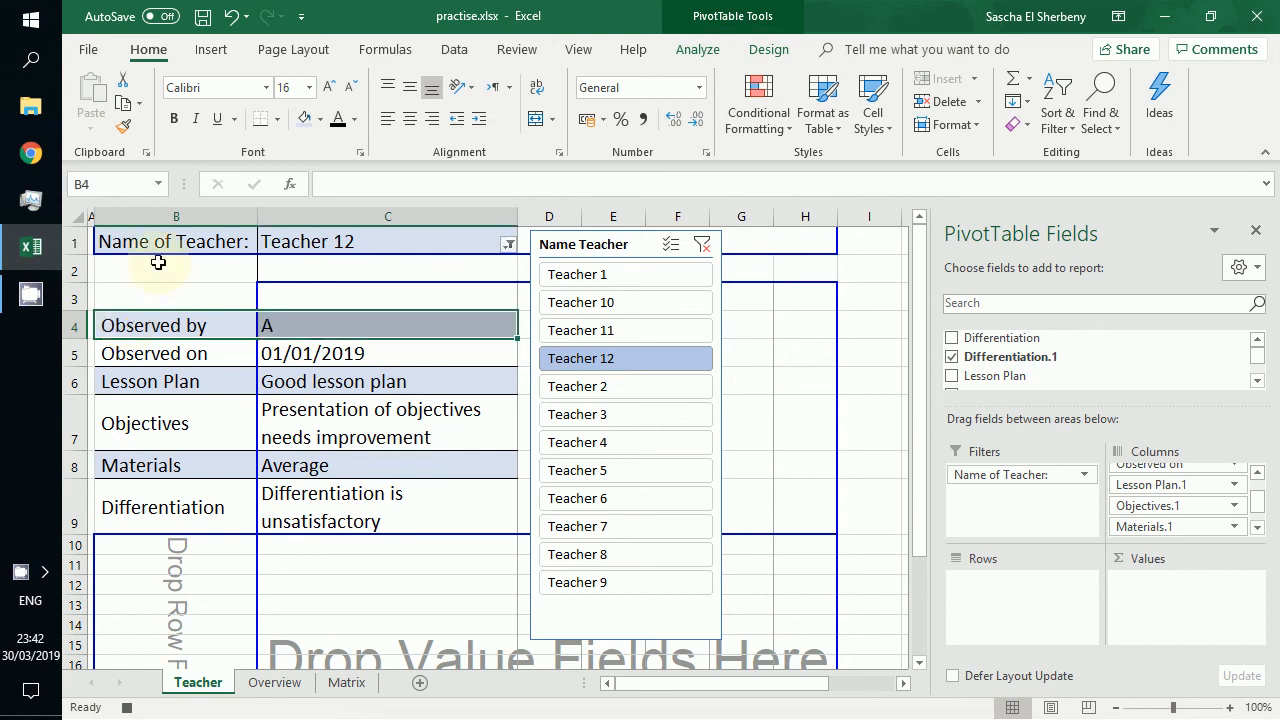
left_click(278, 119)
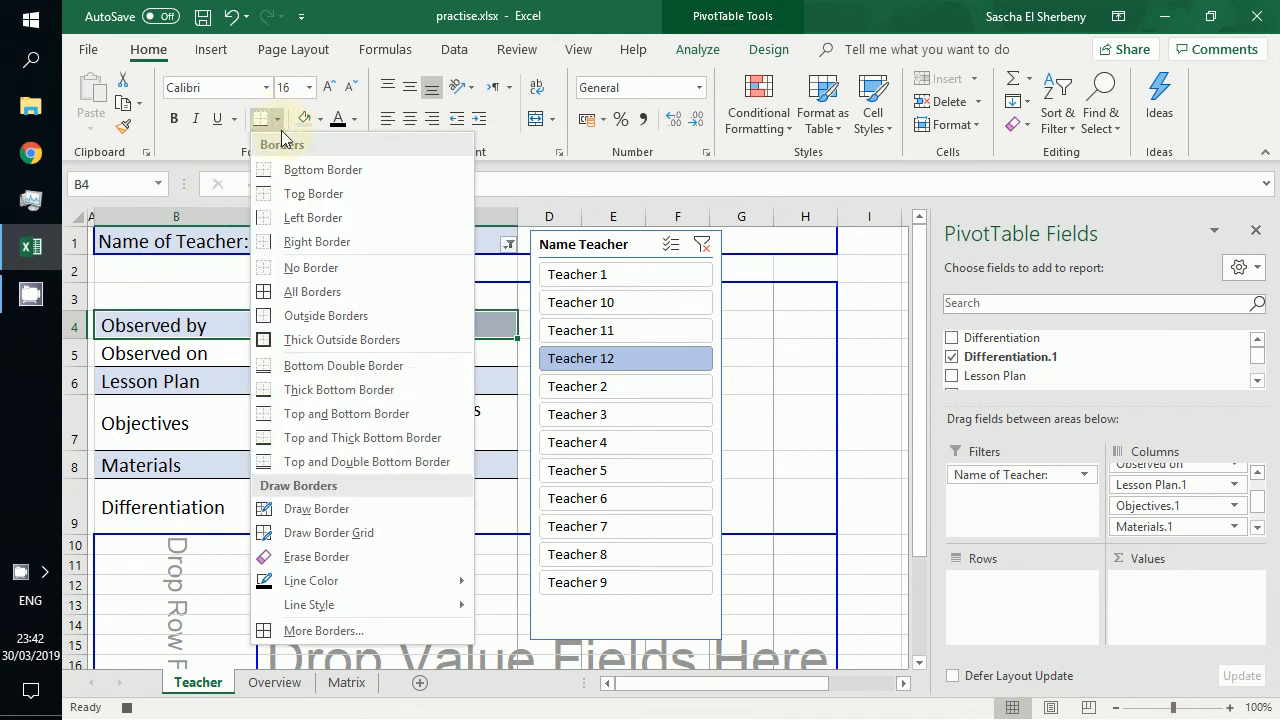
left_click(291, 194)
left_click(127, 277)
key("ctrl+Home")
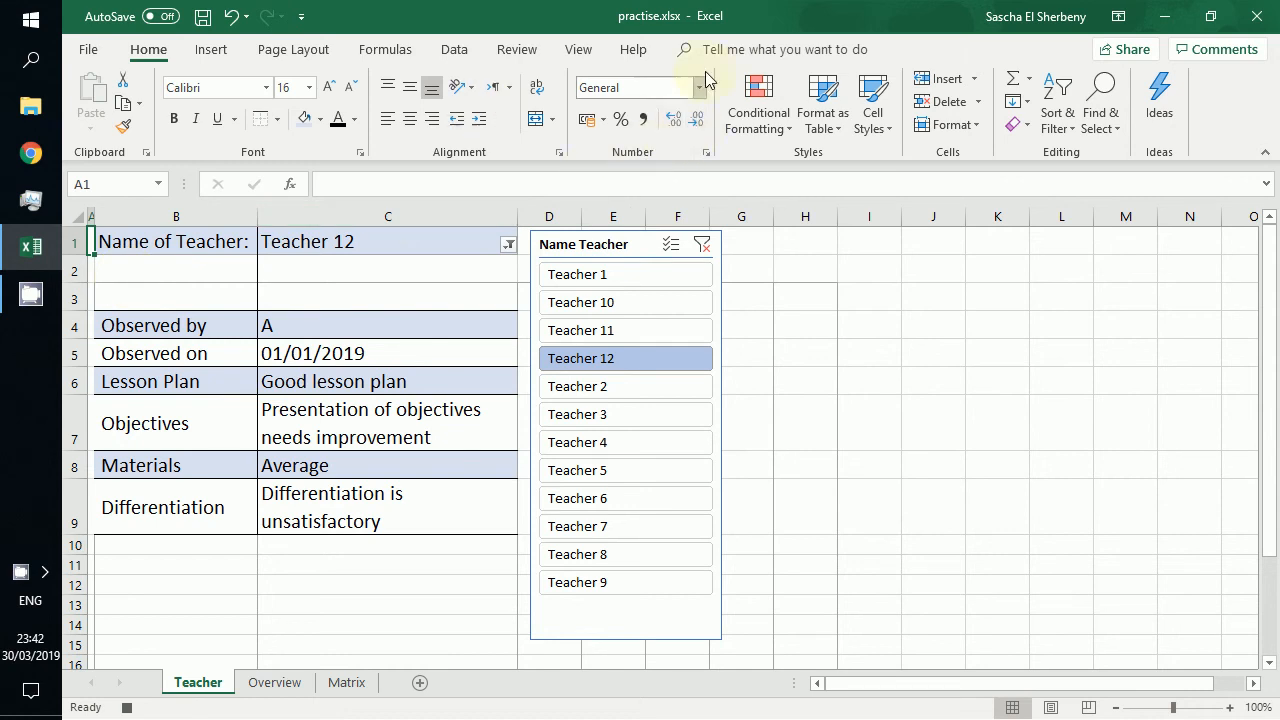
Step: Stop recording the macro
left_click(580, 50)
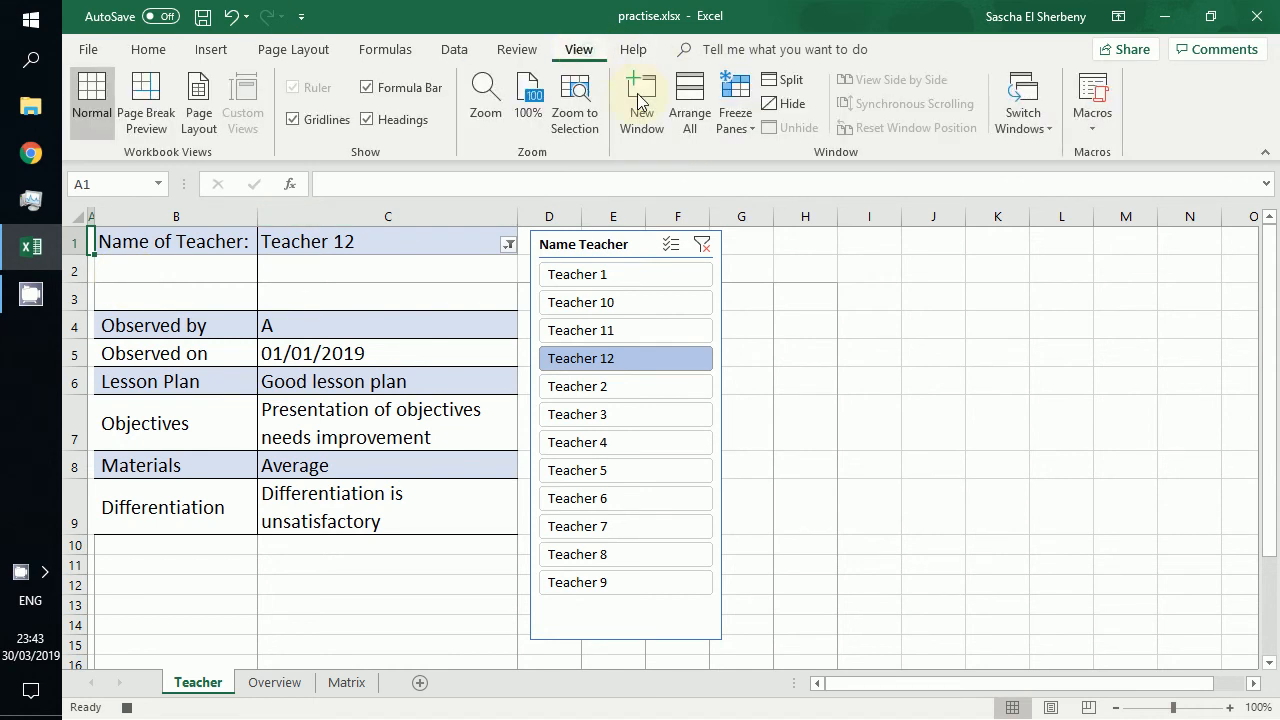
left_click(1083, 135)
left_click(1112, 179)
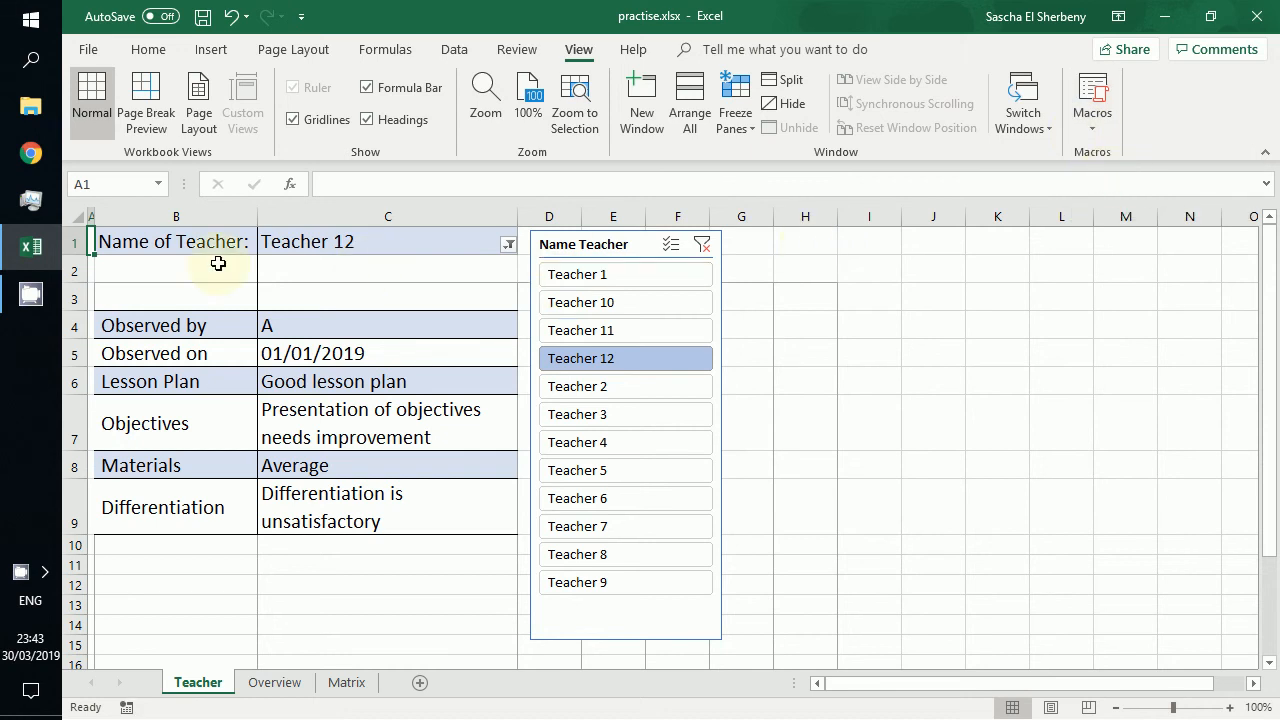
Step: Filter the report by Teacher 3, Teacher 9 and finally Teacher 8 to check the formatting for each
left_click(615, 426)
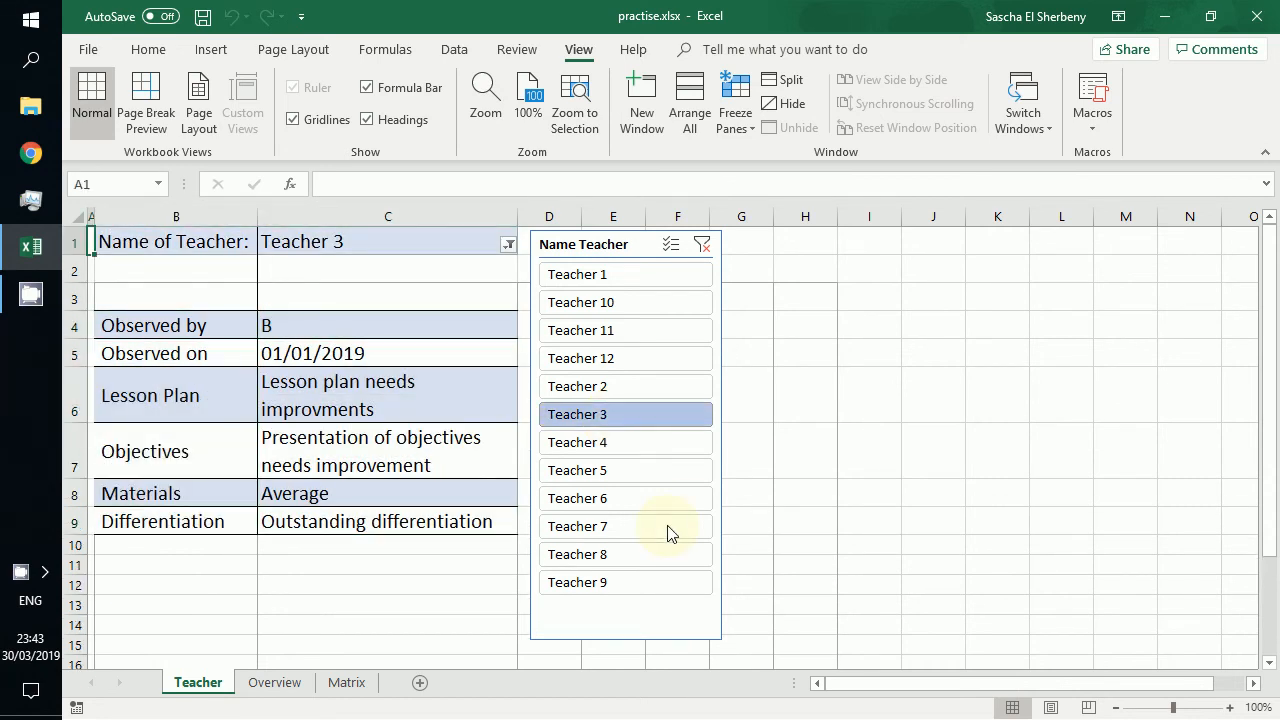
left_click(619, 590)
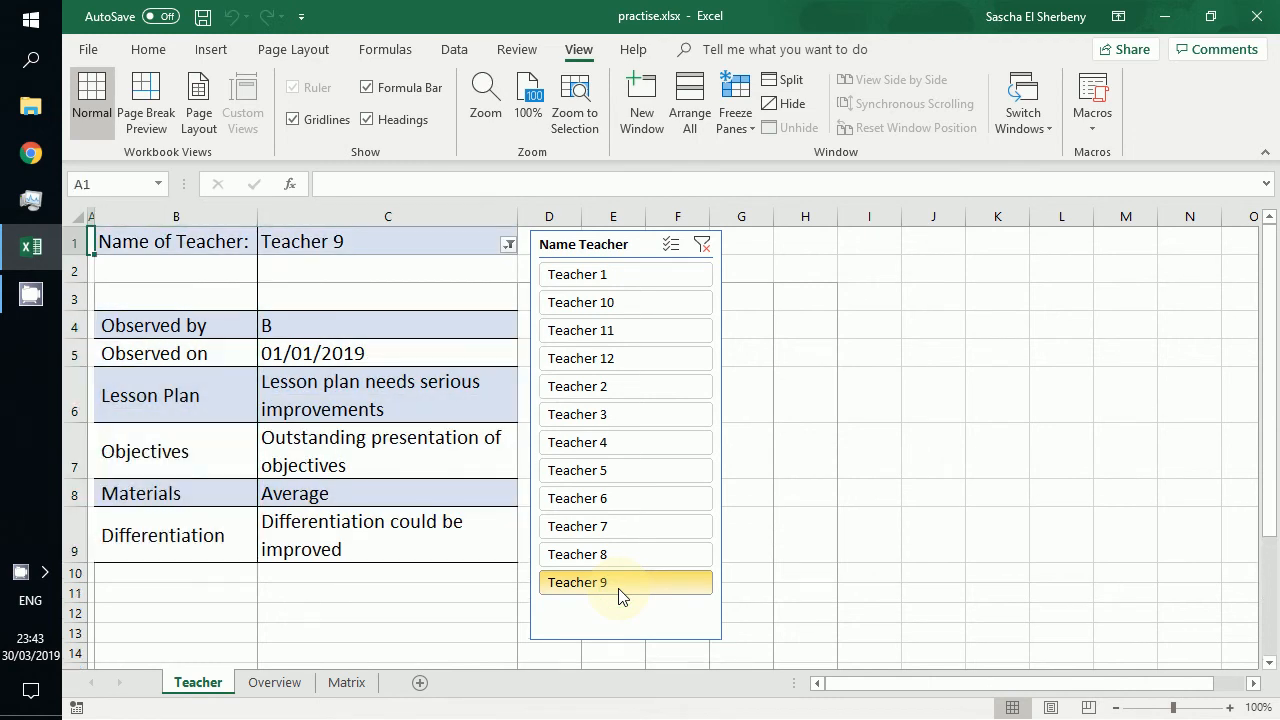
left_click(625, 555)
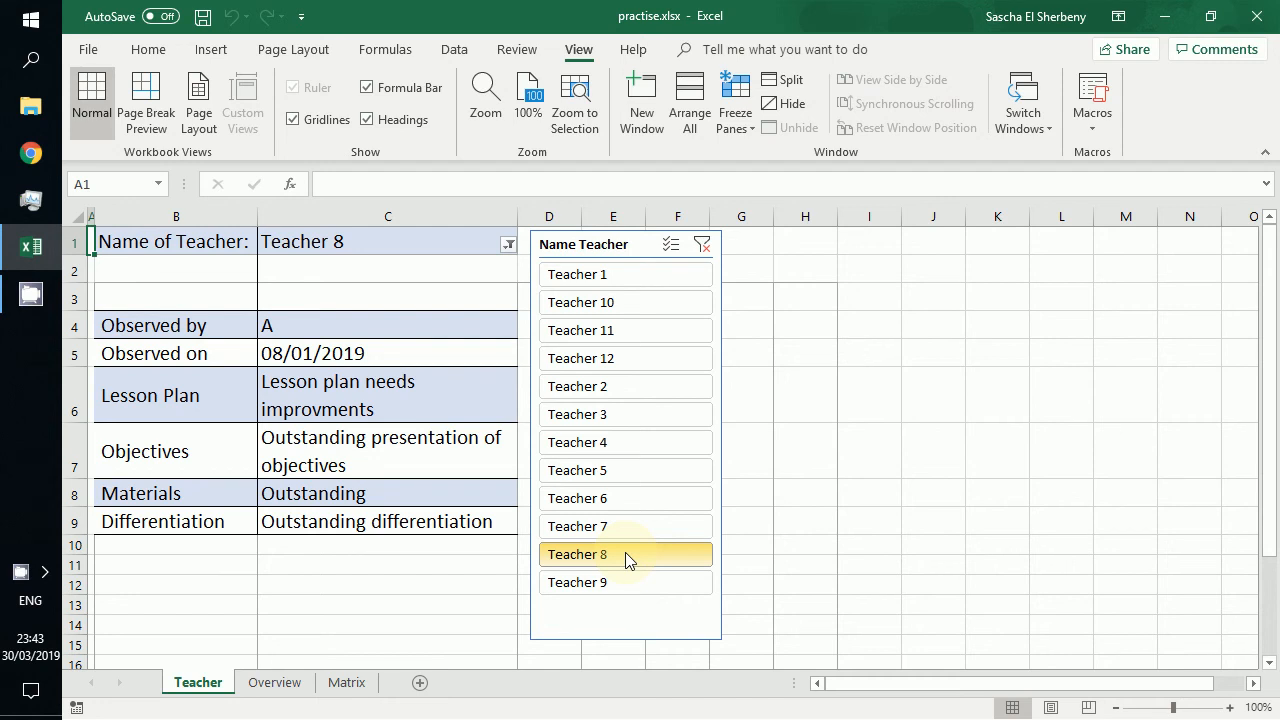
Step: Examine the borders around the blank rows of the Teacher 8 report in an enlarged print preview
key("ctrl+p")
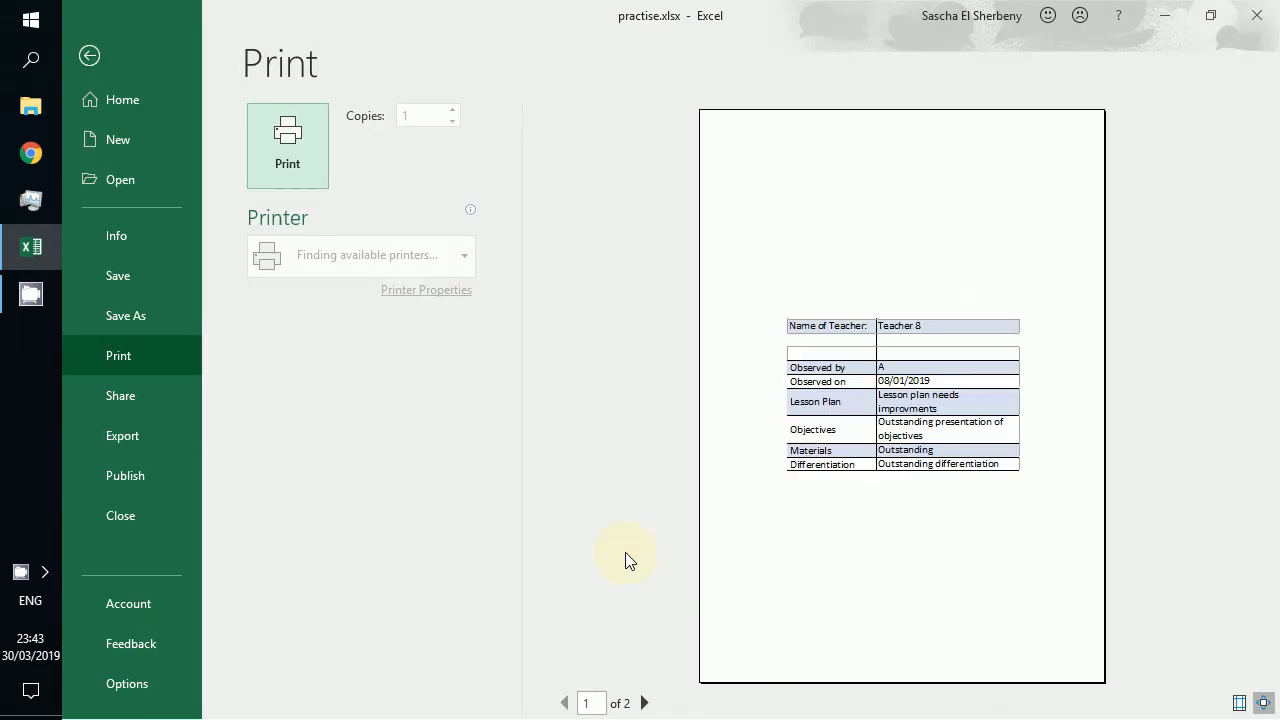
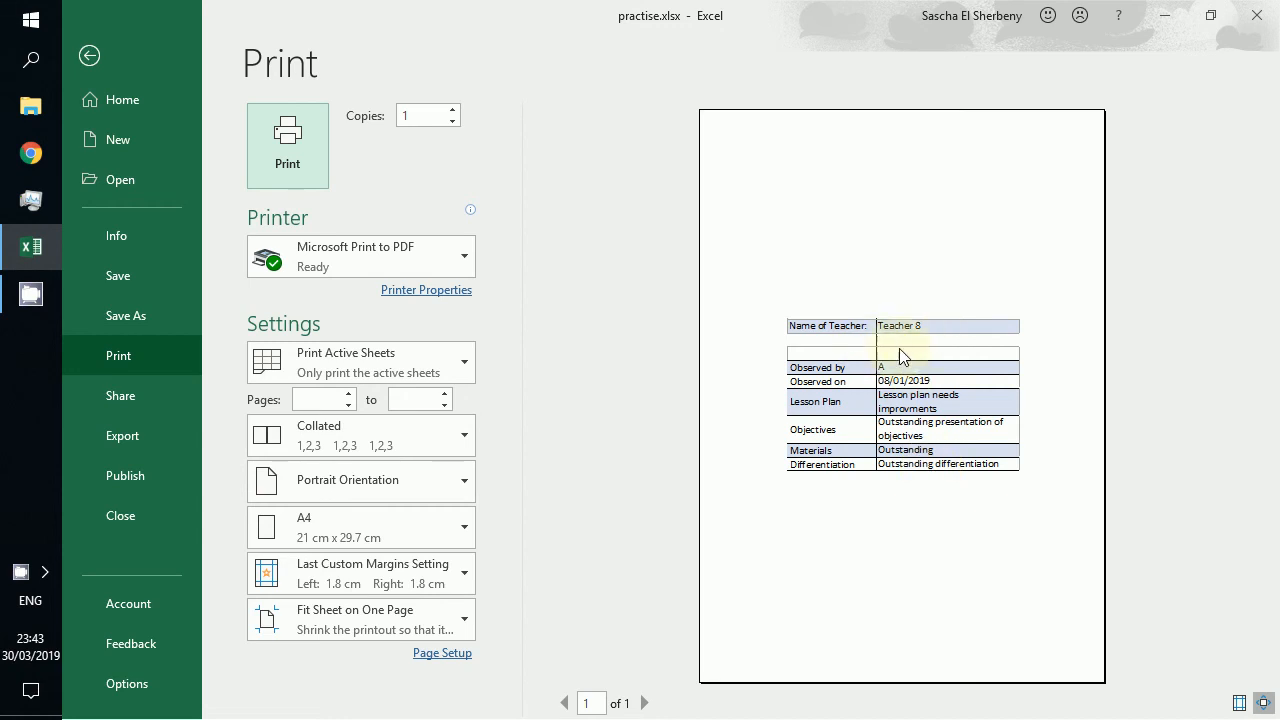
left_click(1263, 703)
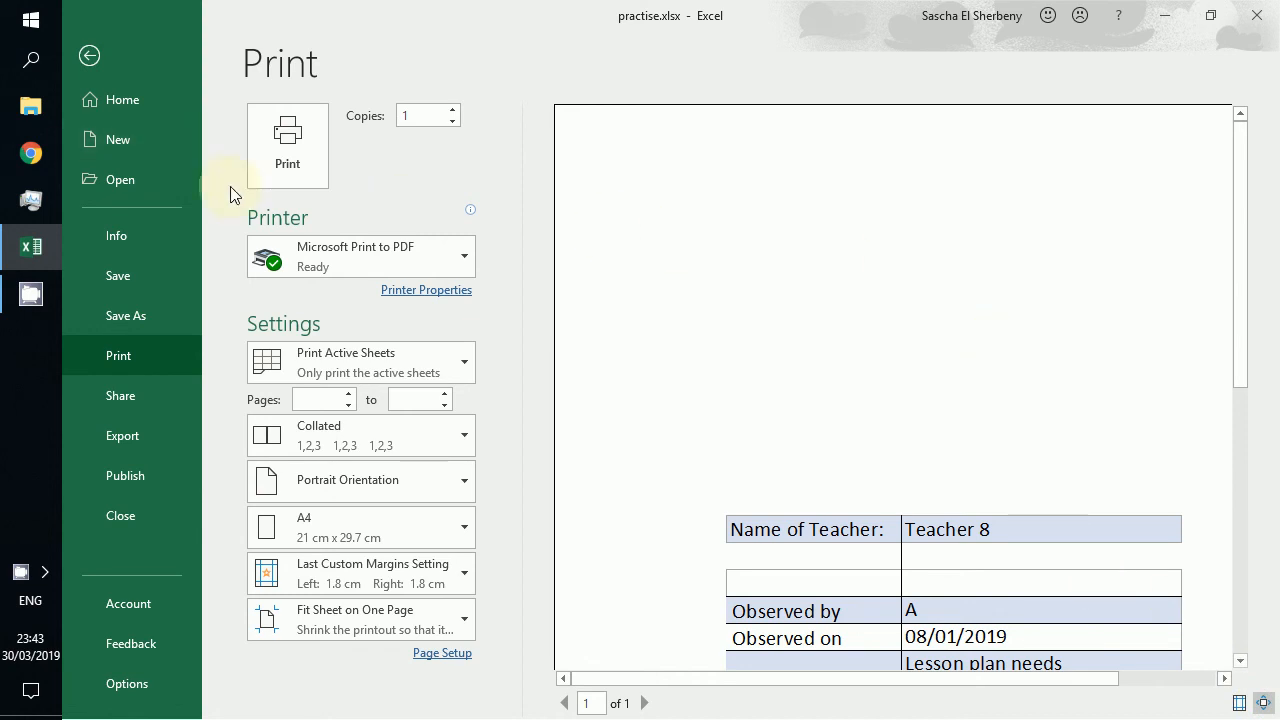
left_click(98, 62)
Step: Start recording a new macro named Macro3 in This Workbook with cell A1 selected
left_click(307, 275)
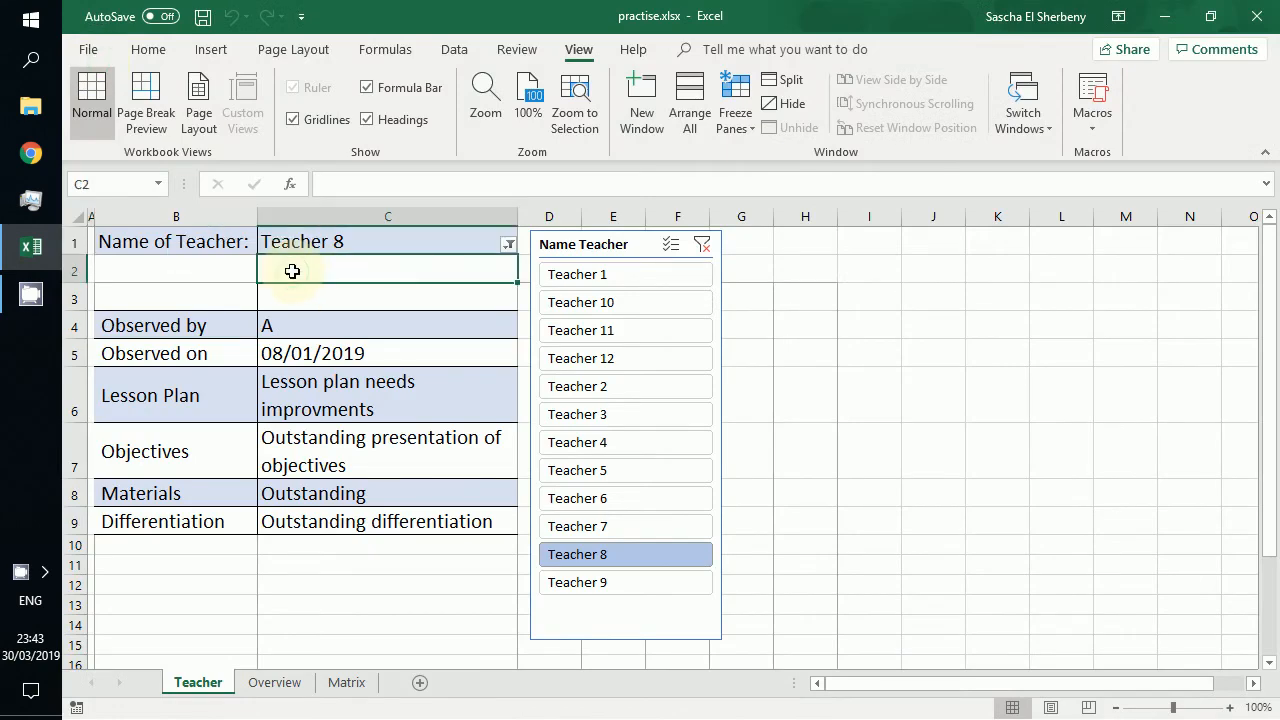
left_click(234, 269)
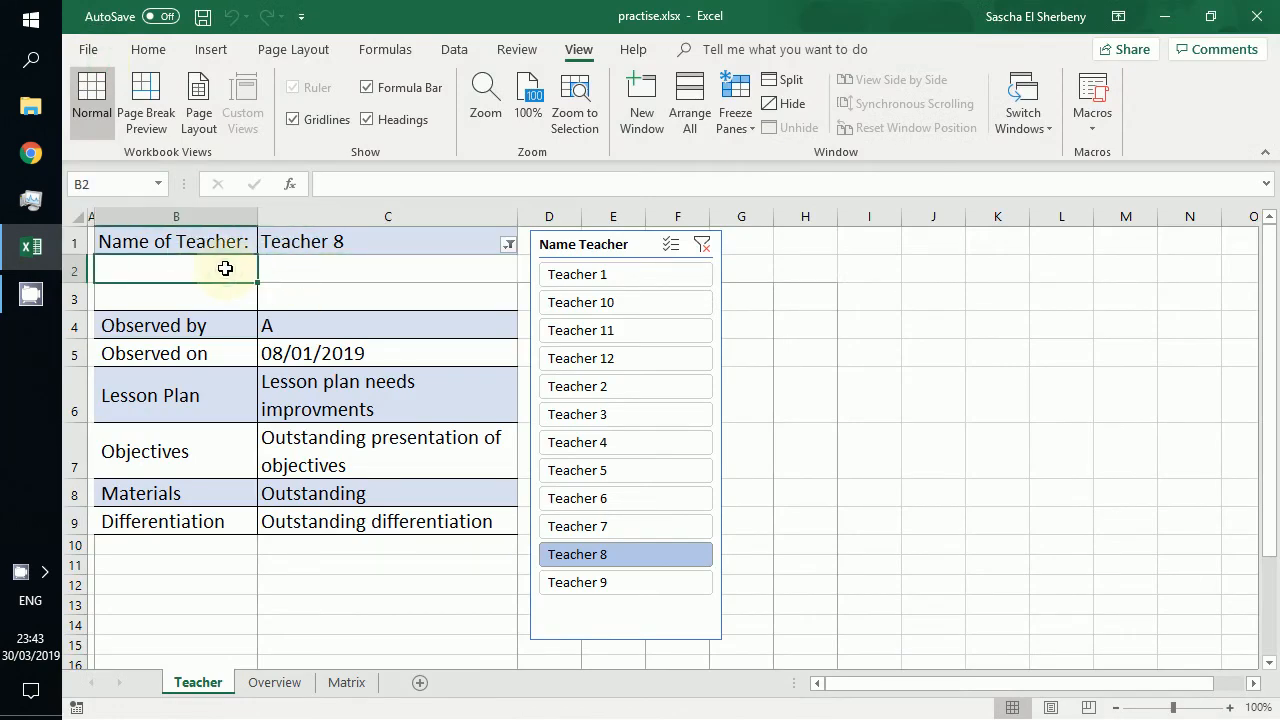
key("ctrl+Home")
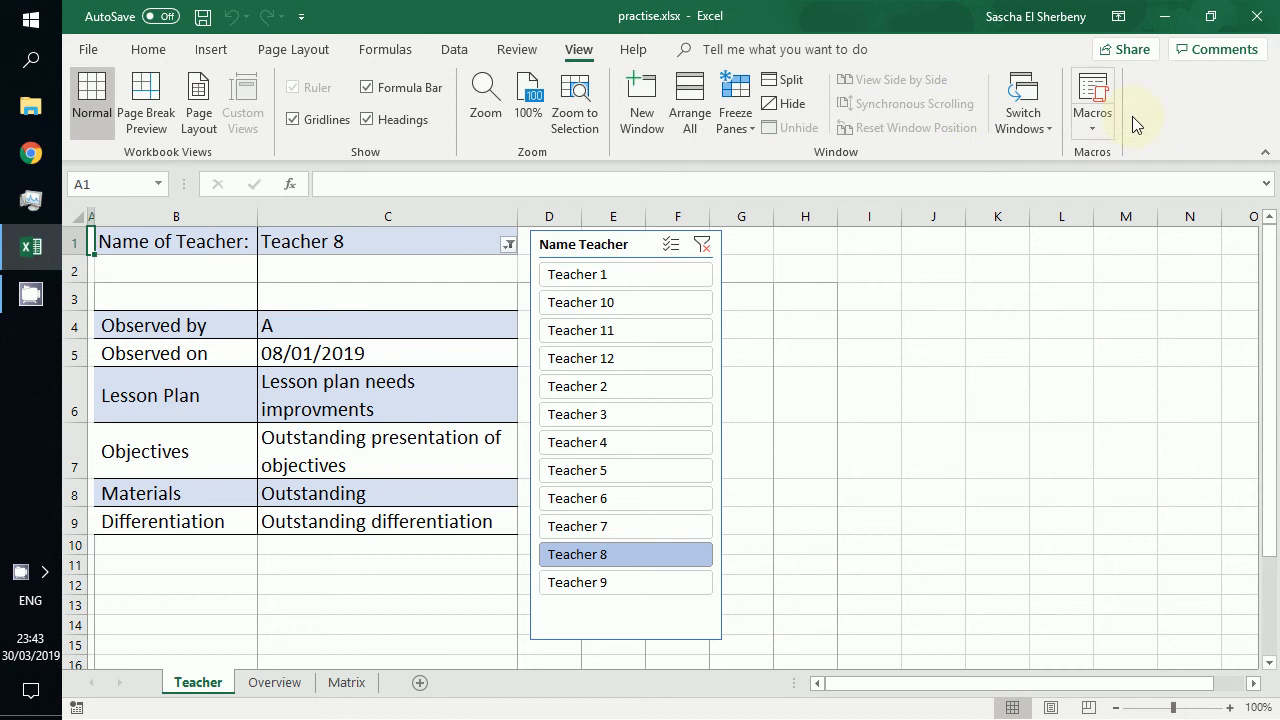
left_click(1093, 122)
left_click(1113, 185)
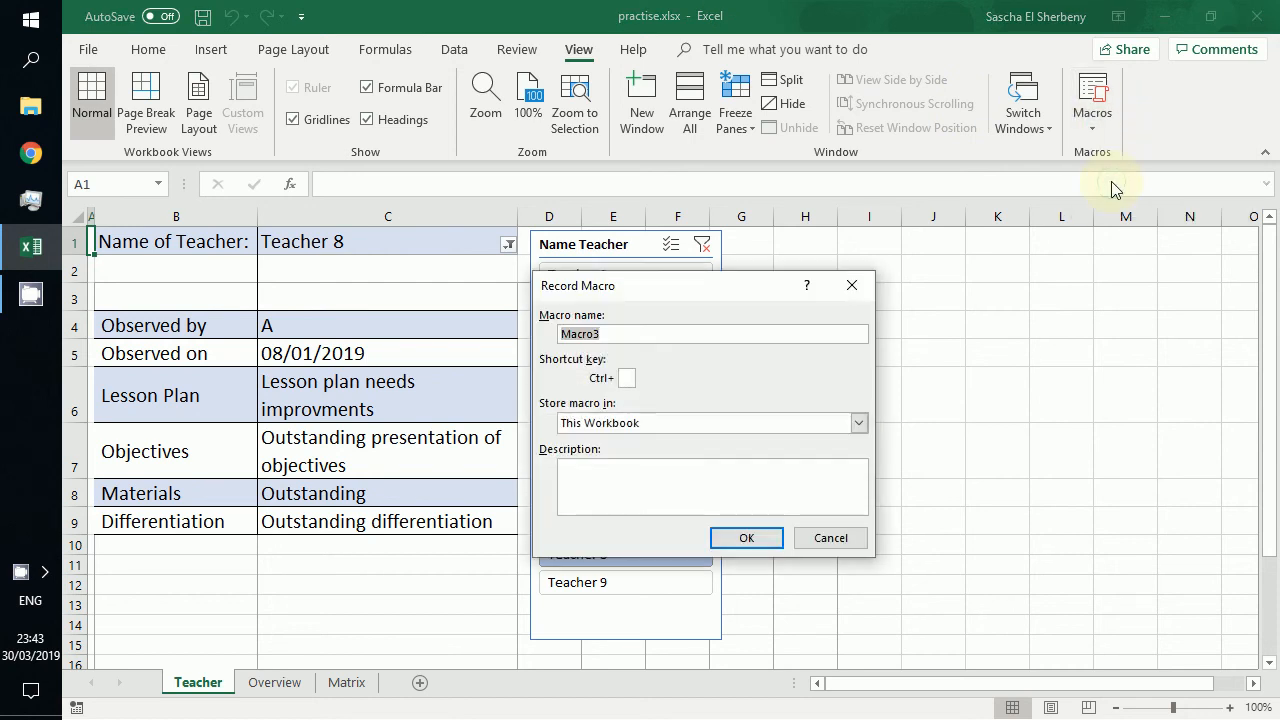
key("Return")
Step: Remove the inner vertical border from the blank cells B2:C3 and set their fill to No Fill
key("Down")
key("Right")
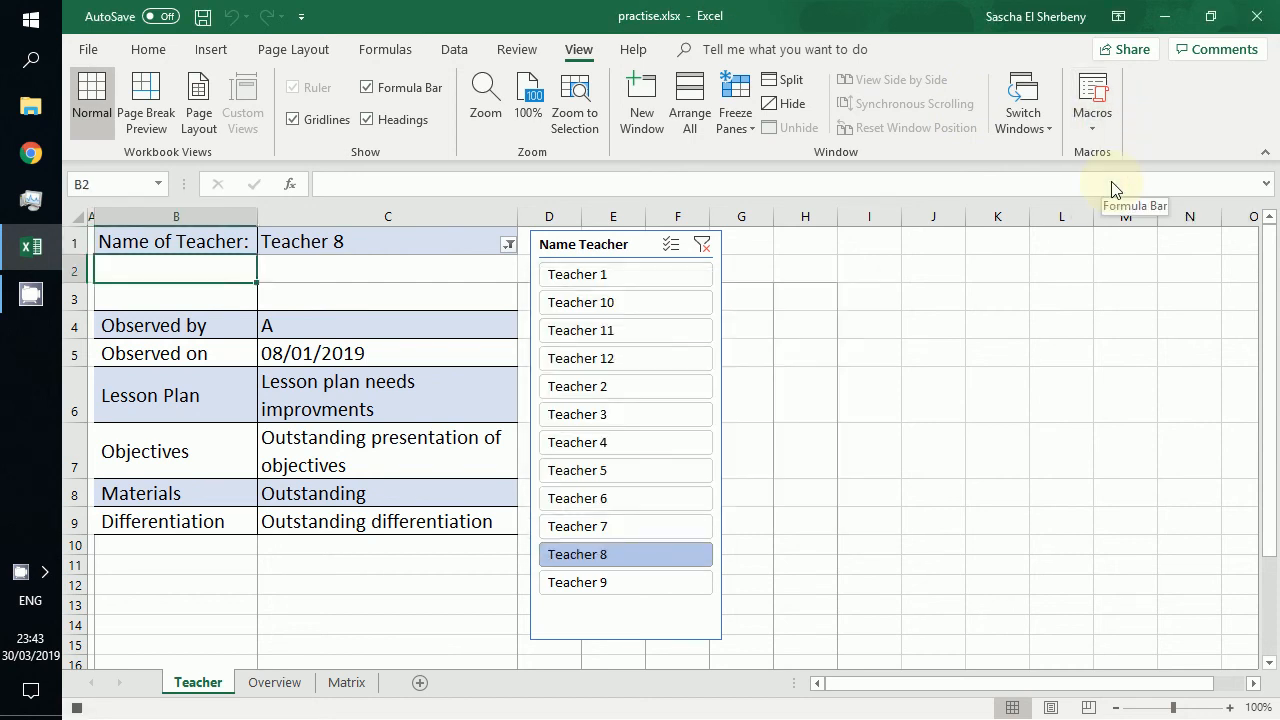
key("shift+Down")
key("shift+Right")
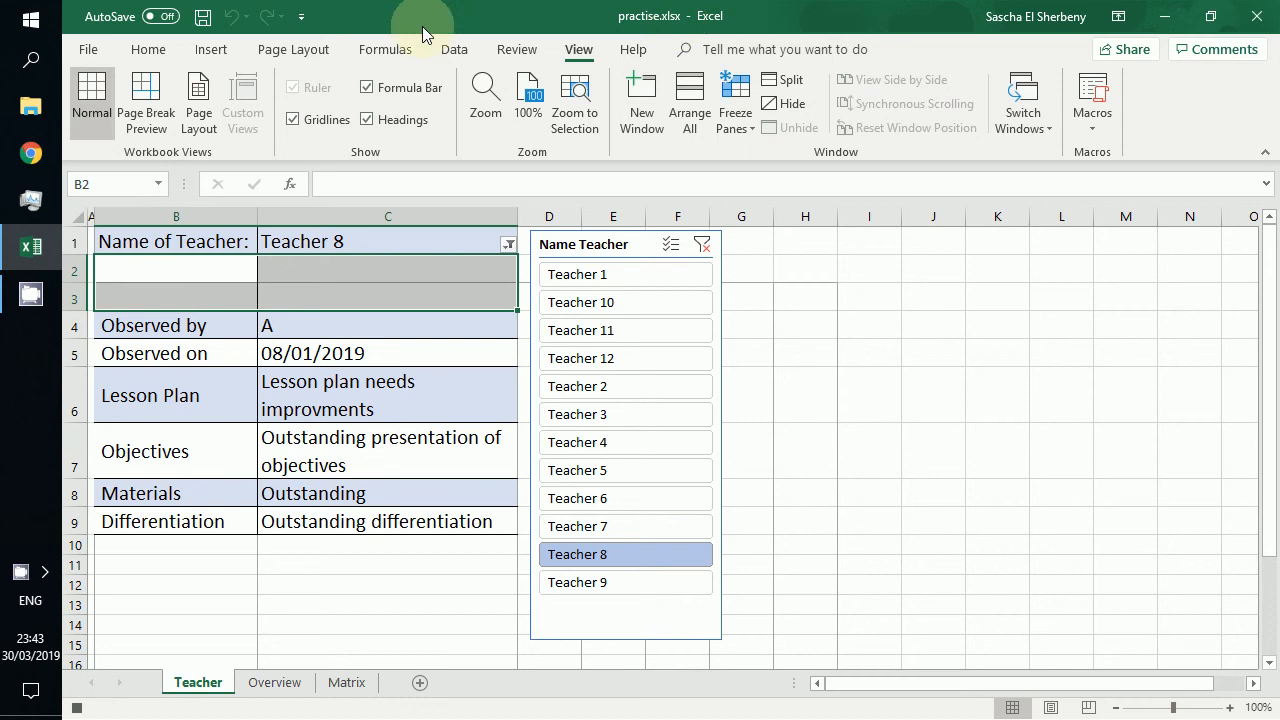
left_click(152, 50)
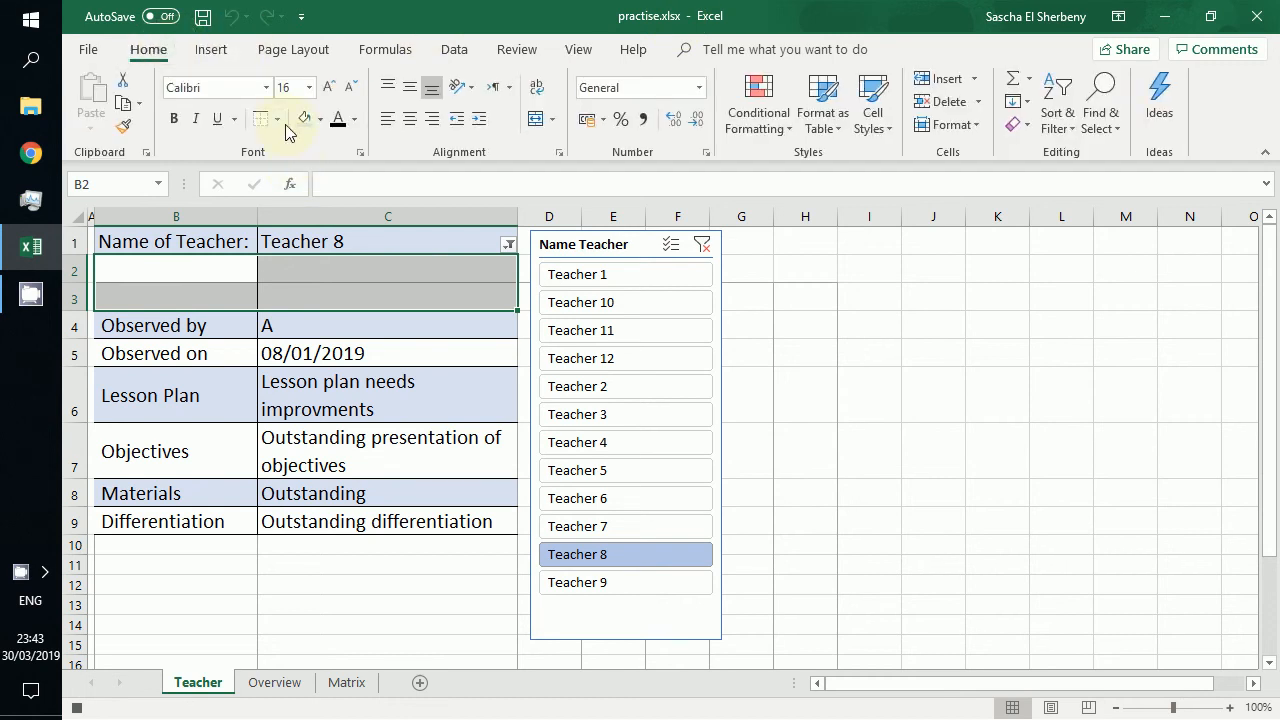
left_click(278, 119)
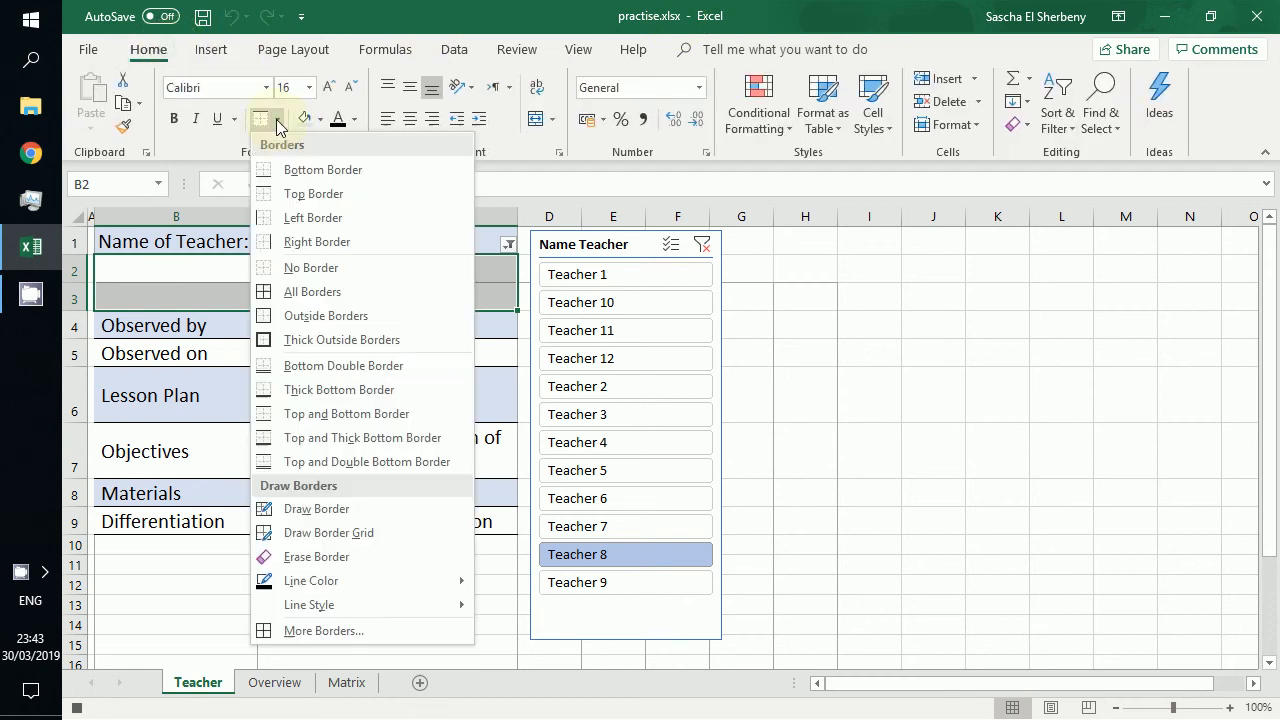
left_click(323, 630)
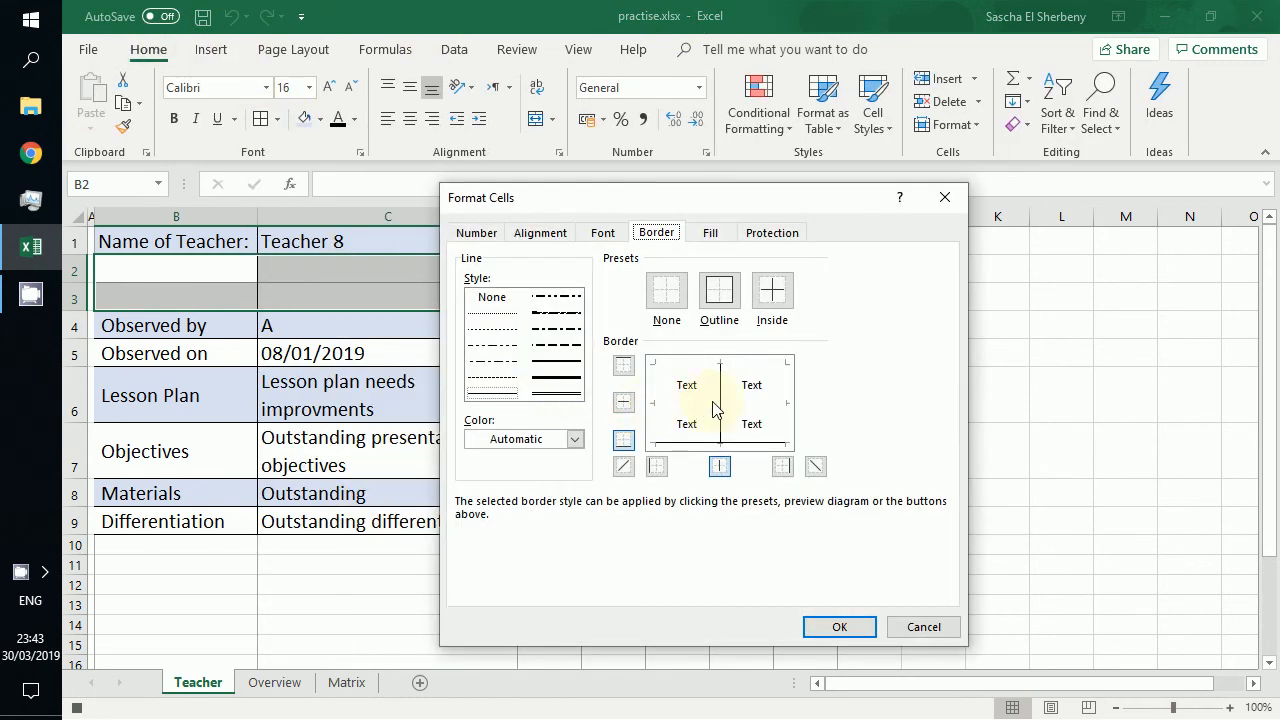
left_click(721, 405)
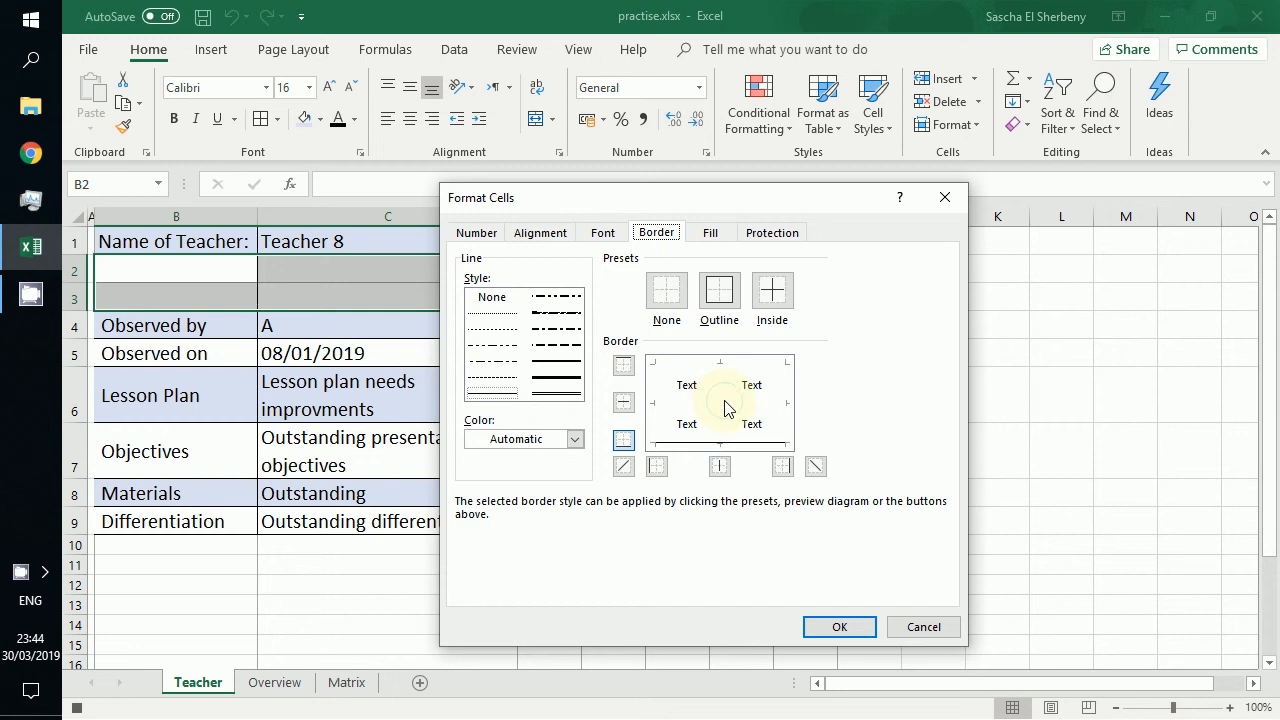
left_click(836, 627)
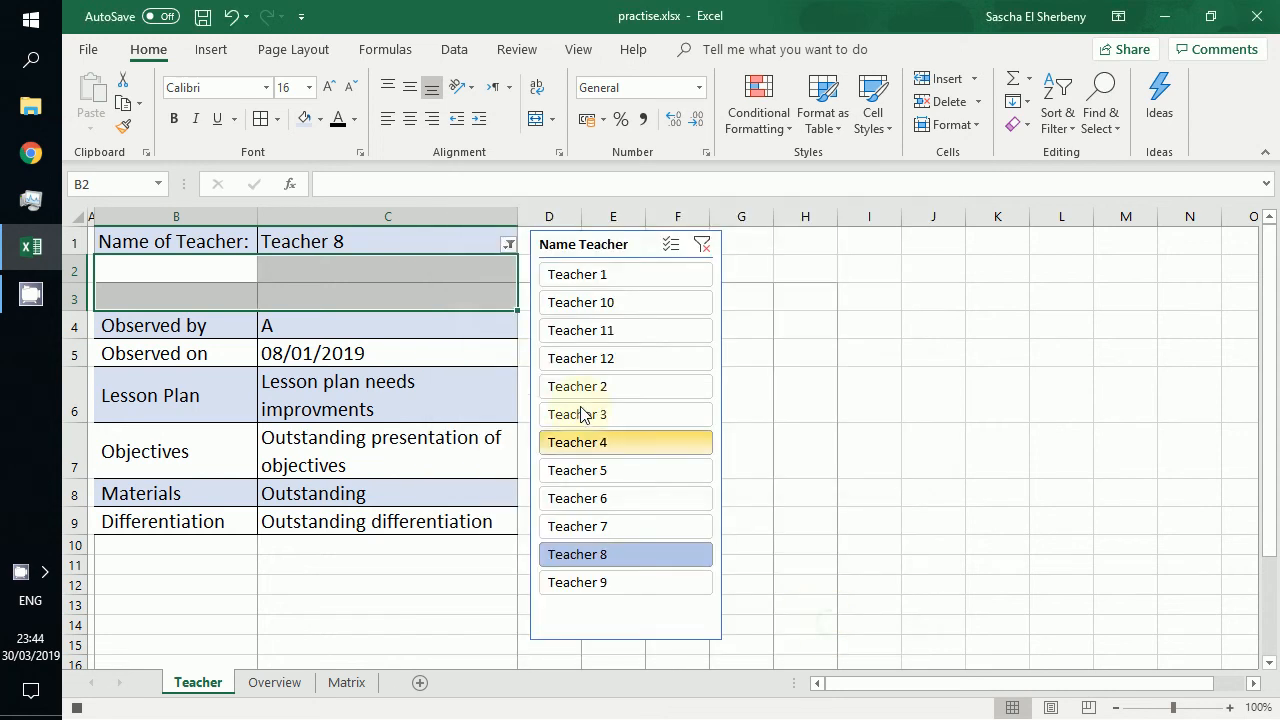
left_click(320, 119)
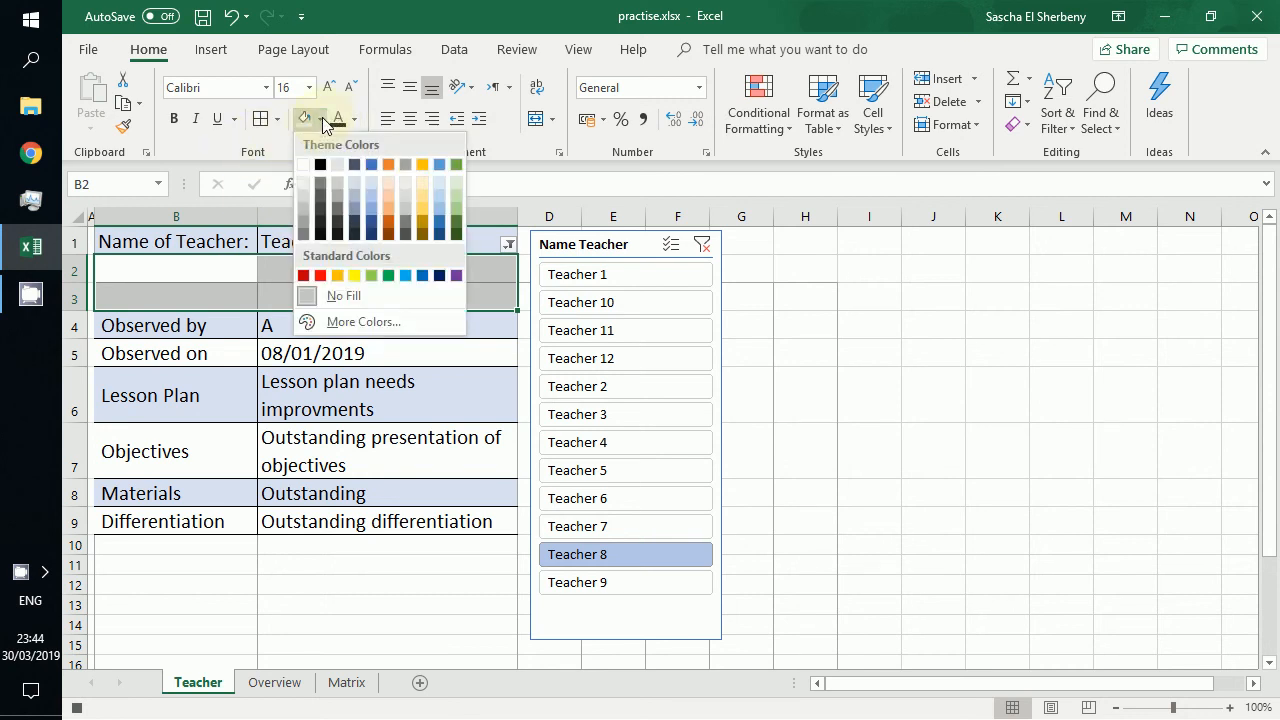
left_click(338, 301)
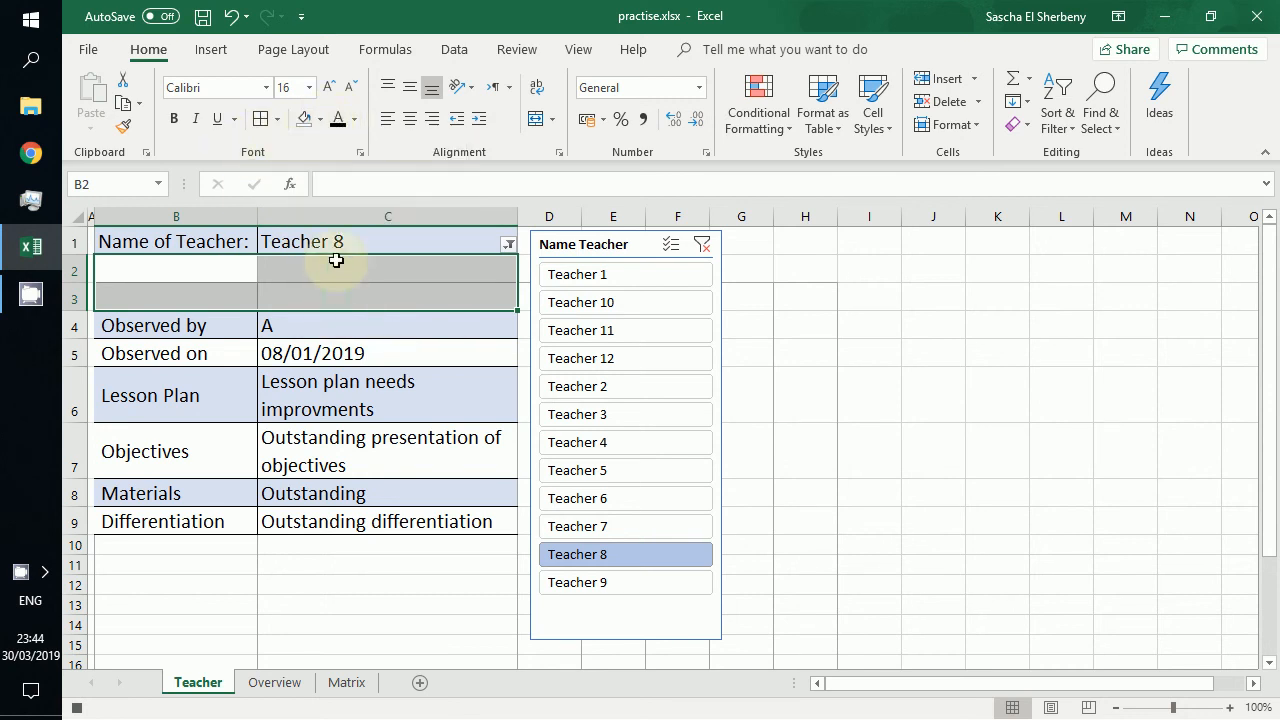
left_click(294, 299)
left_click(230, 286)
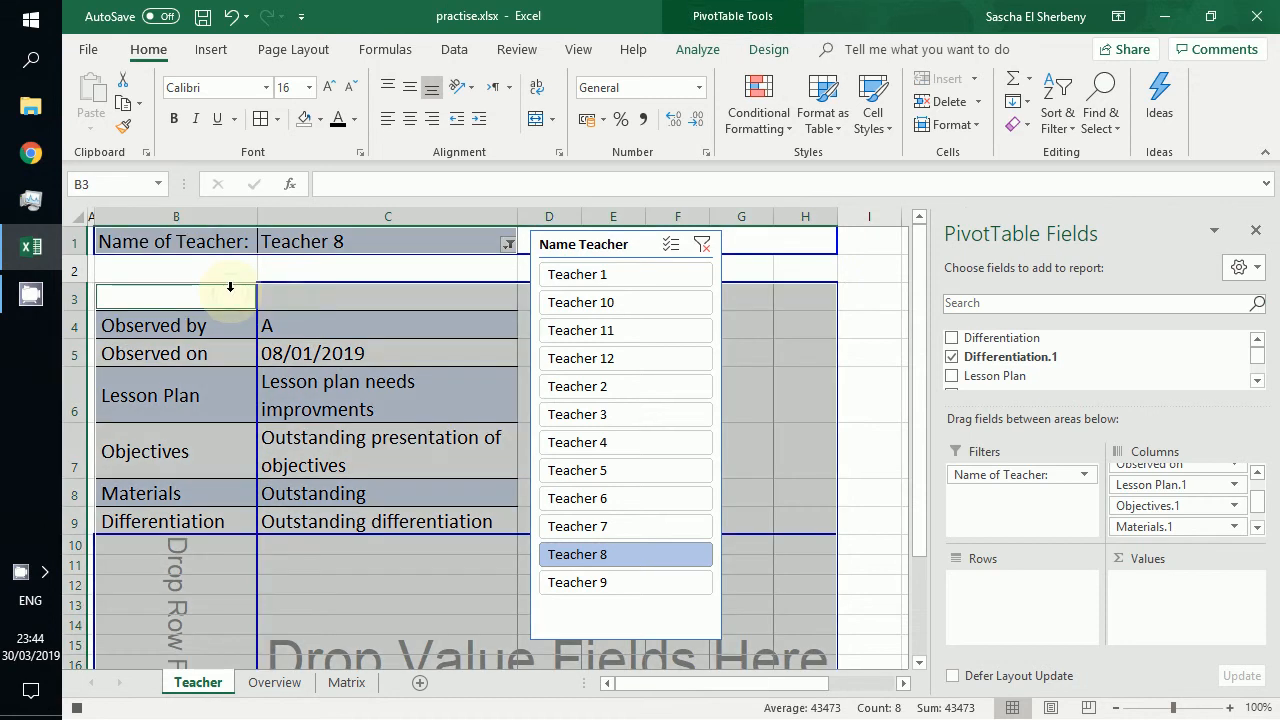
left_click_drag(245, 280, 277, 286)
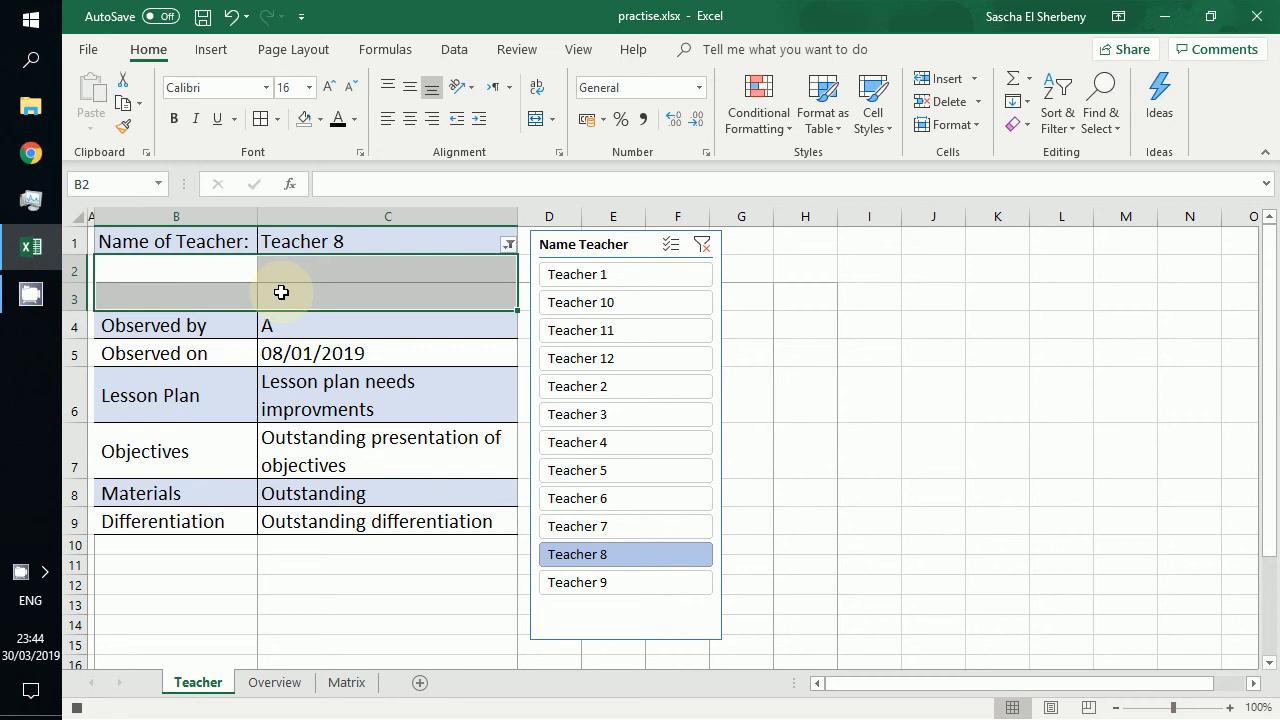
right_click(281, 292)
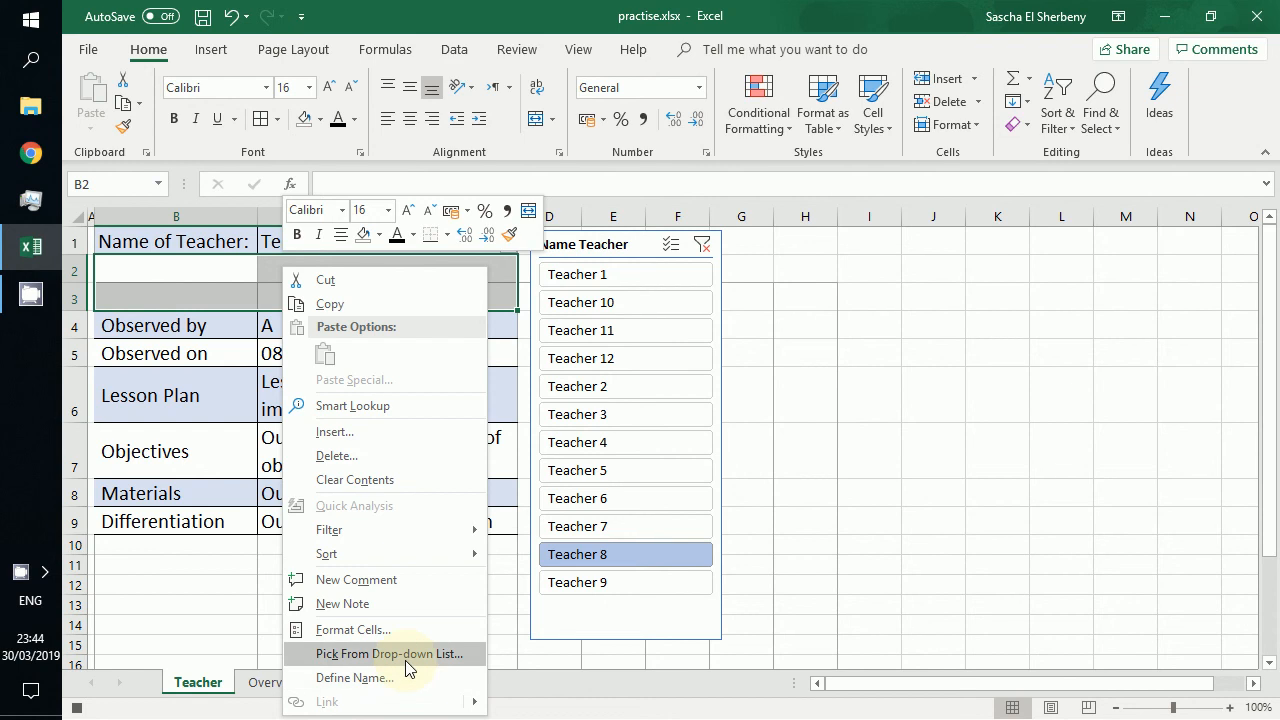
left_click(282, 303)
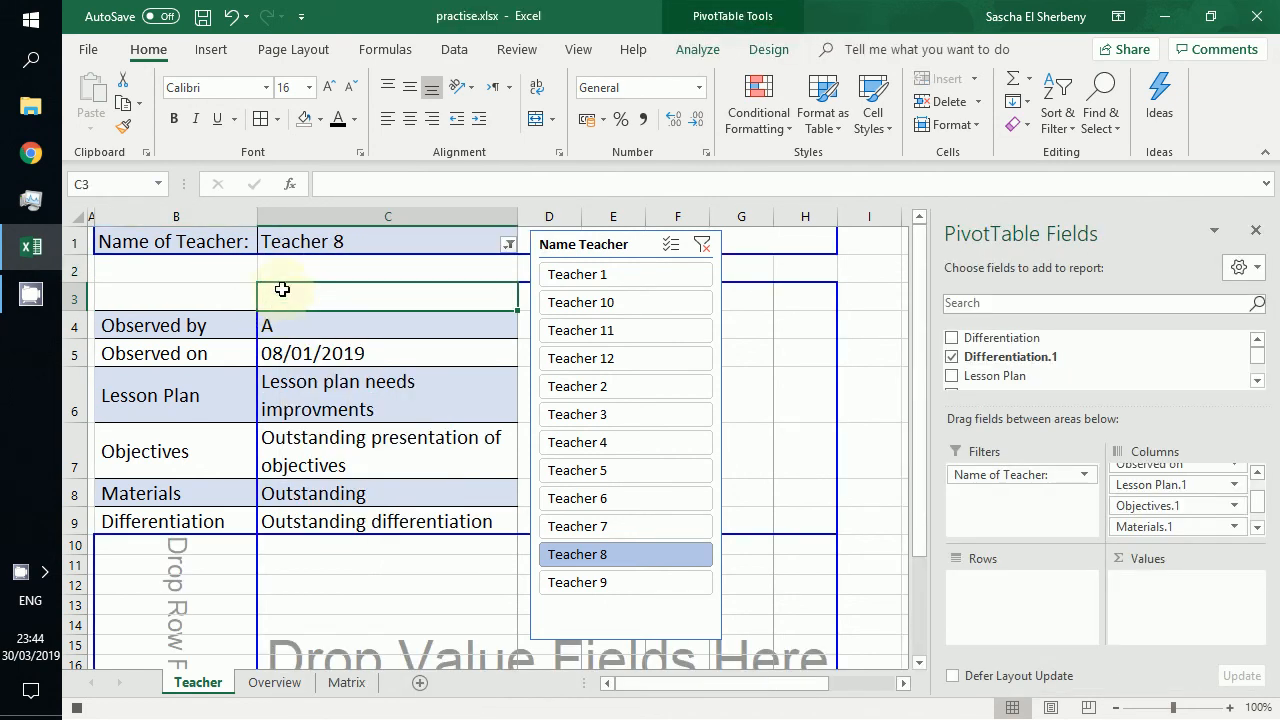
left_click(214, 295)
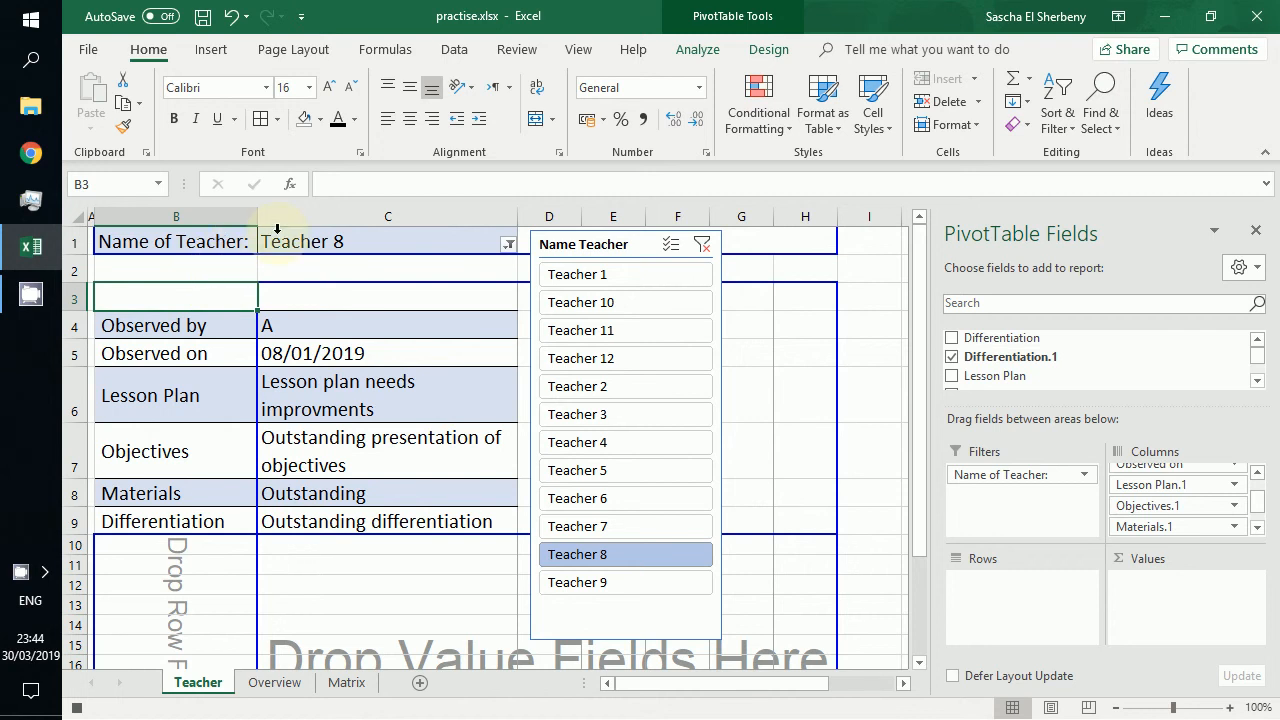
Step: Hide the gridlines on the Teacher sheet
left_click(577, 52)
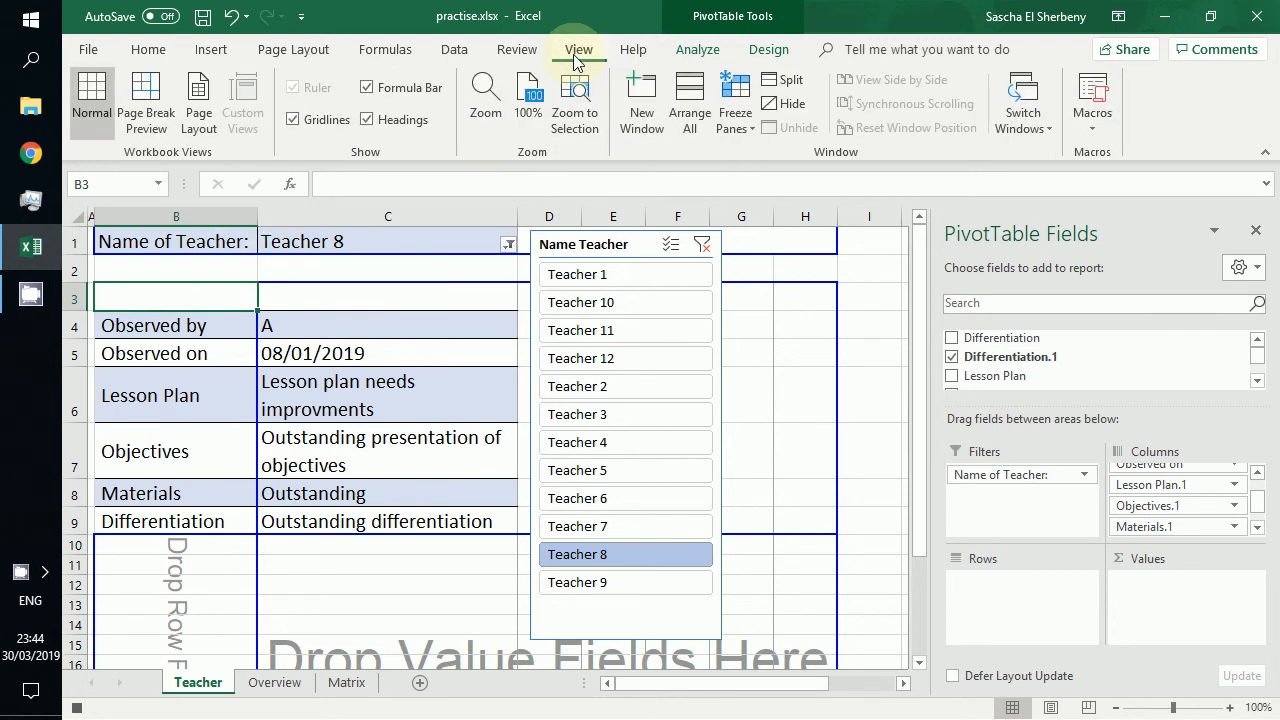
left_click(333, 121)
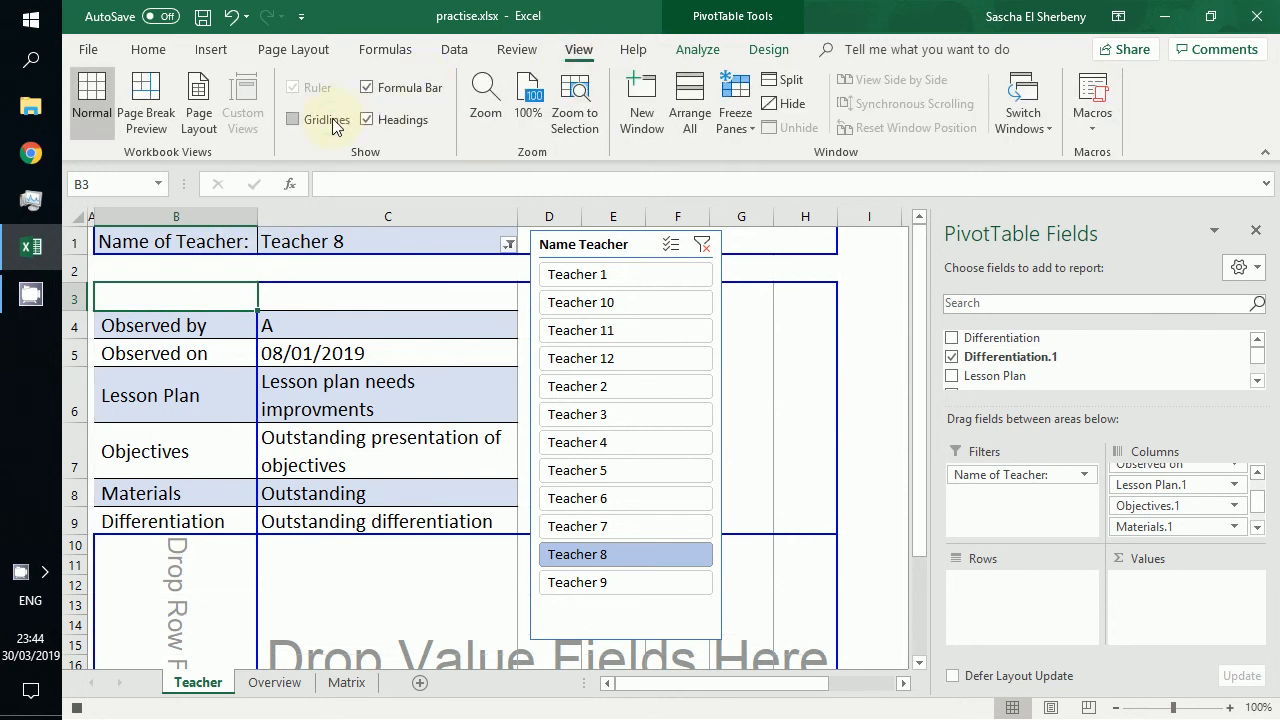
left_click(219, 270)
left_click(243, 294)
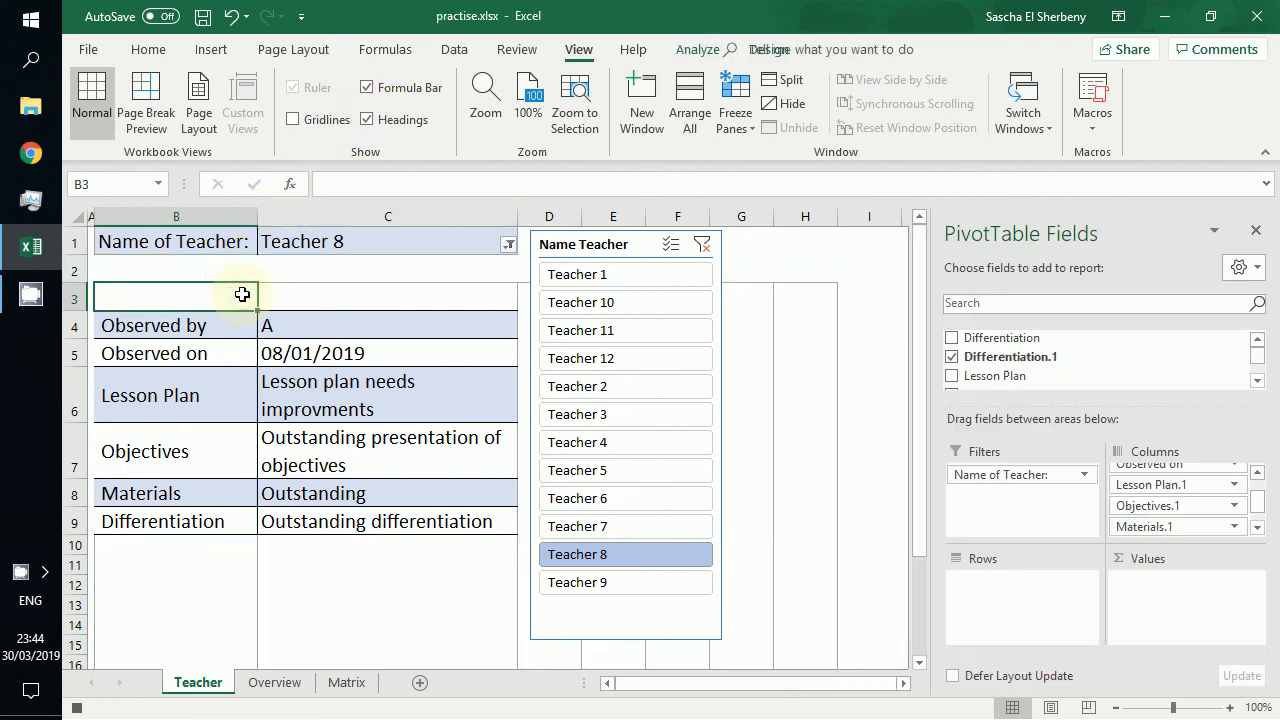
Step: Check the Teacher 8 report in the print preview, from the teacher name down to the Differentiation row
left_click(299, 294)
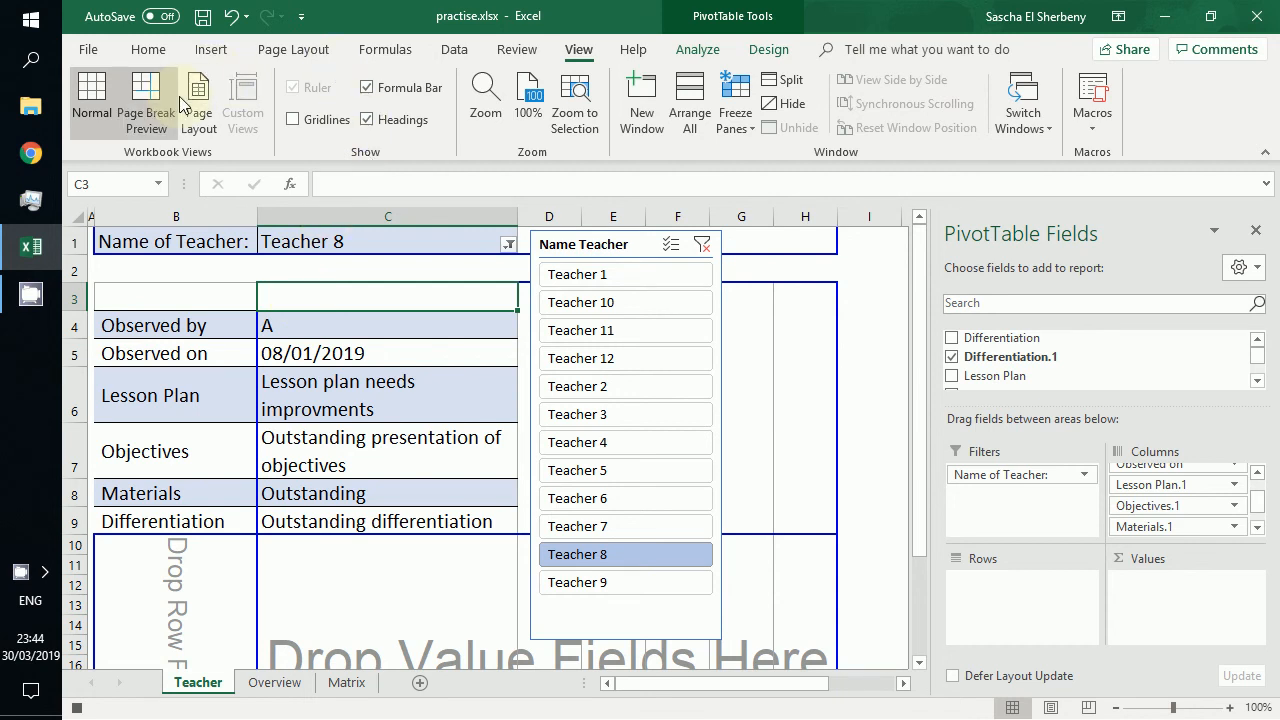
key("ctrl+p")
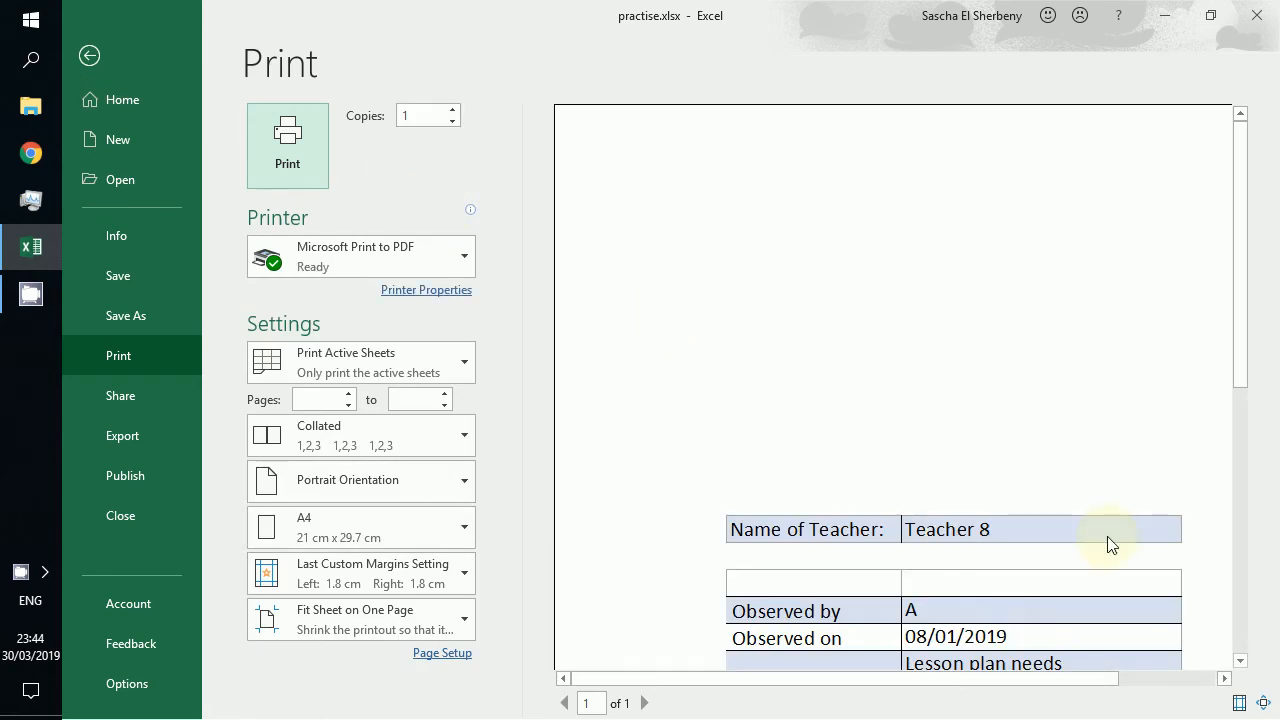
left_click_drag(1237, 355, 1241, 413)
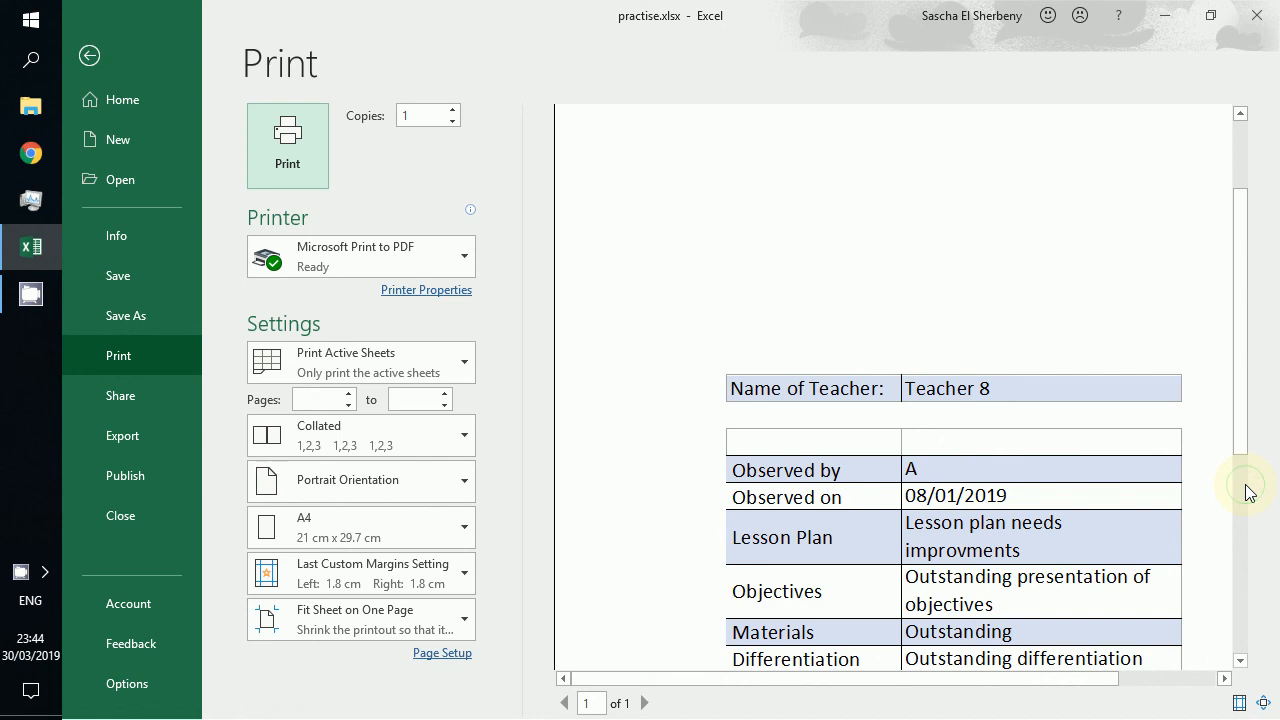
Step: Check the blank row above Observed by in the print preview and return to the Teacher sheet
left_click(1246, 486)
left_click_drag(1245, 486, 1244, 399)
left_click(1246, 289)
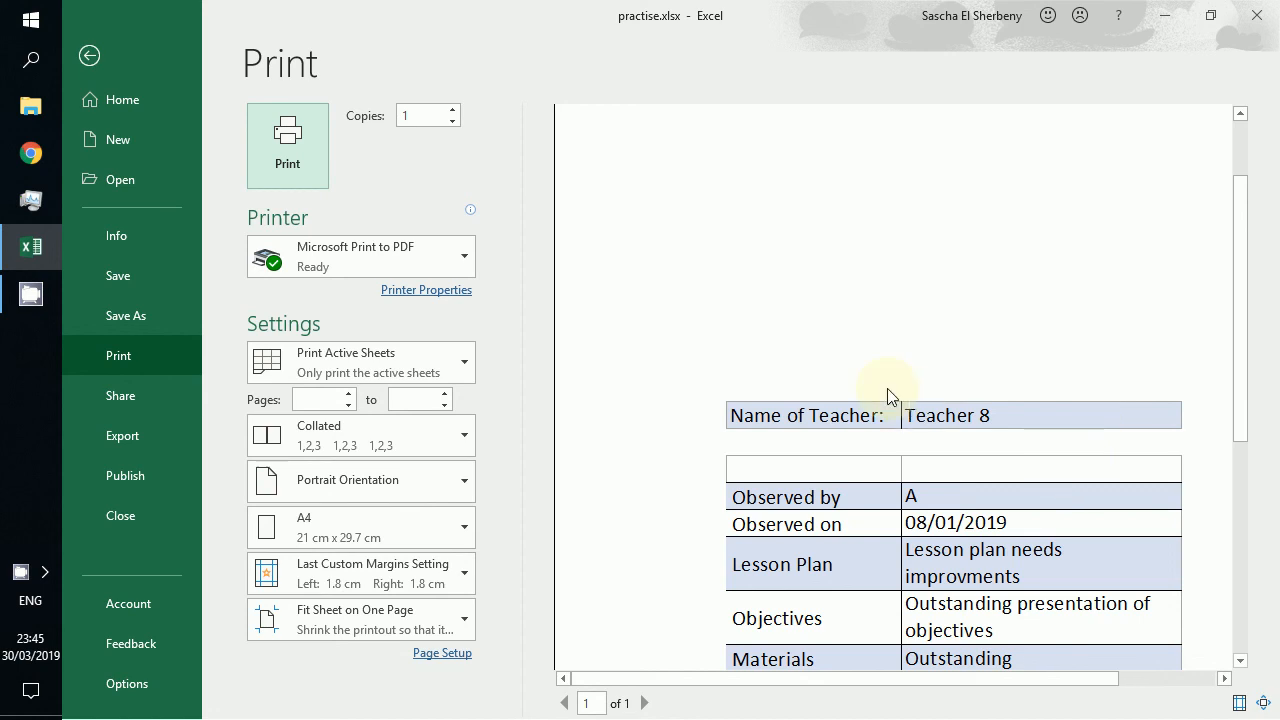
left_click(108, 70)
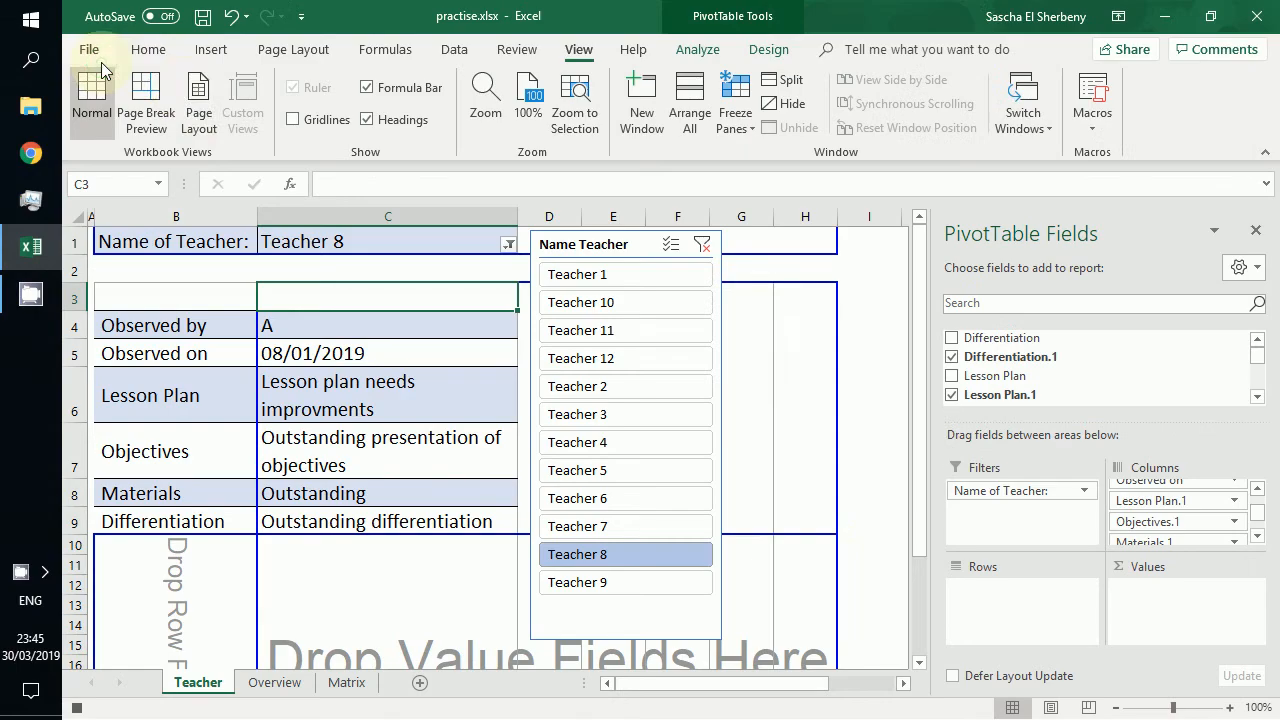
Step: Create a new PivotTable style named "PivotTable blanc" without any element formatting
left_click(693, 50)
left_click(762, 52)
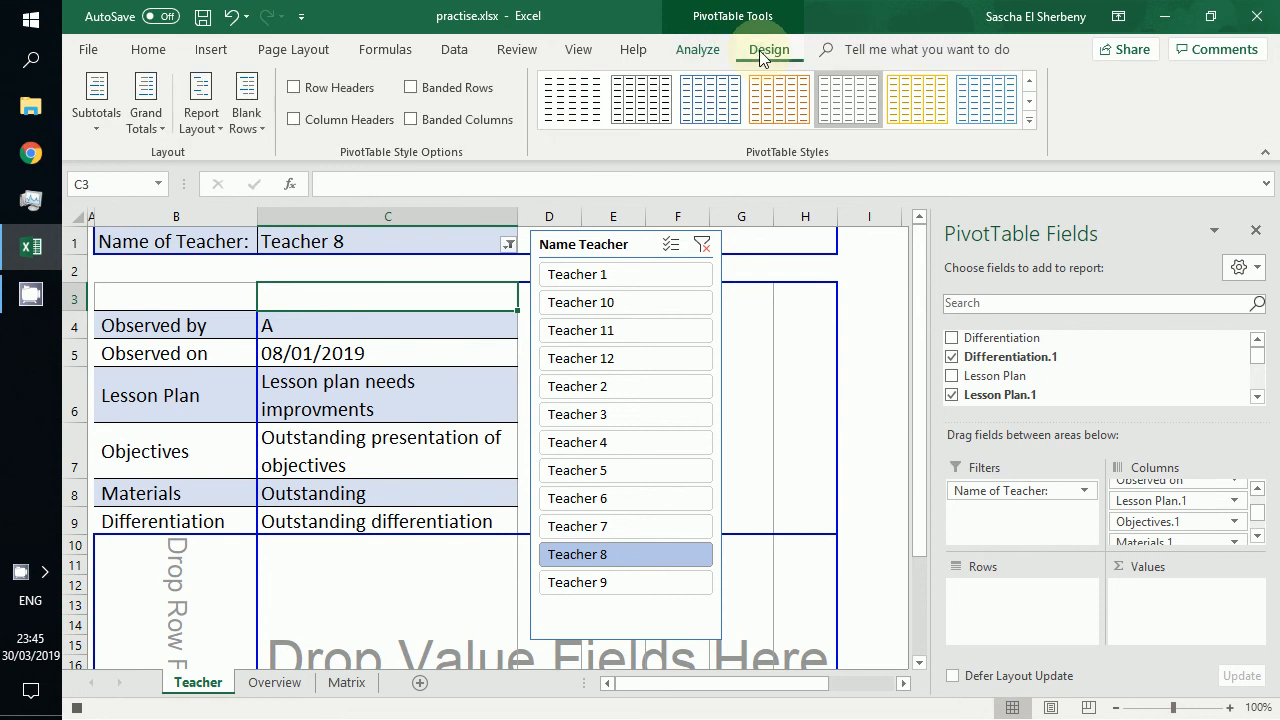
left_click(848, 105)
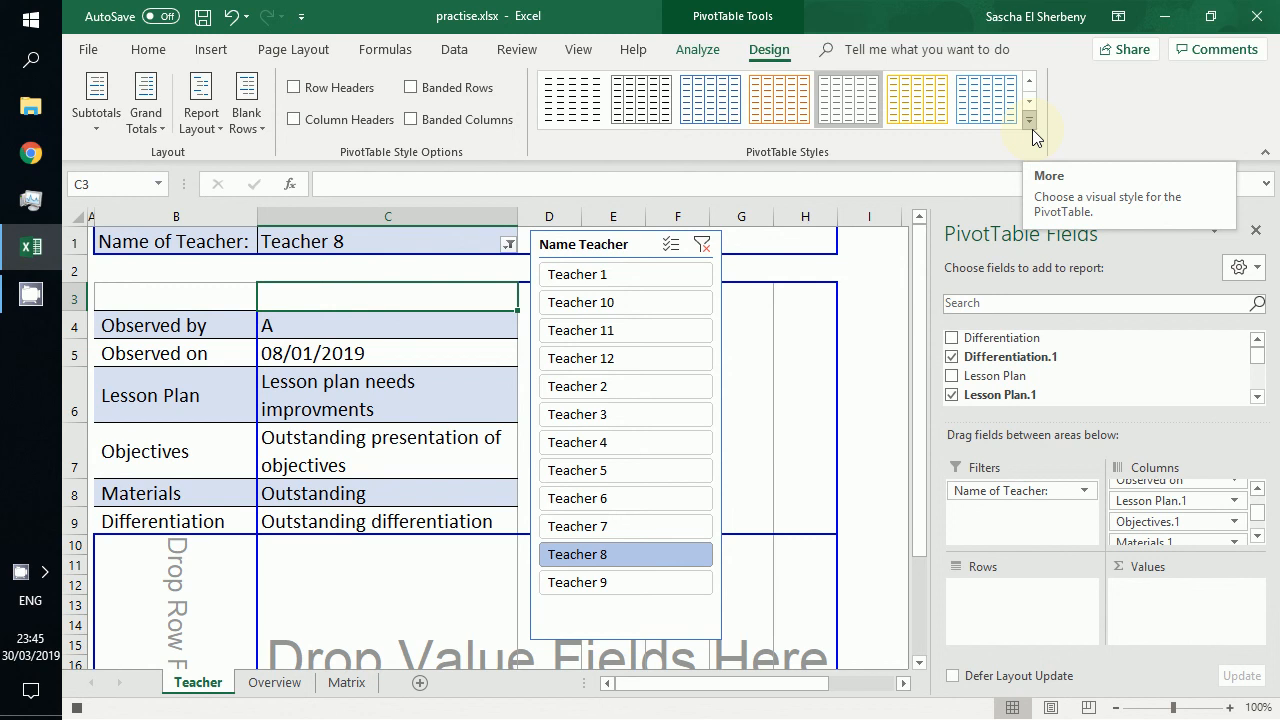
left_click(1029, 120)
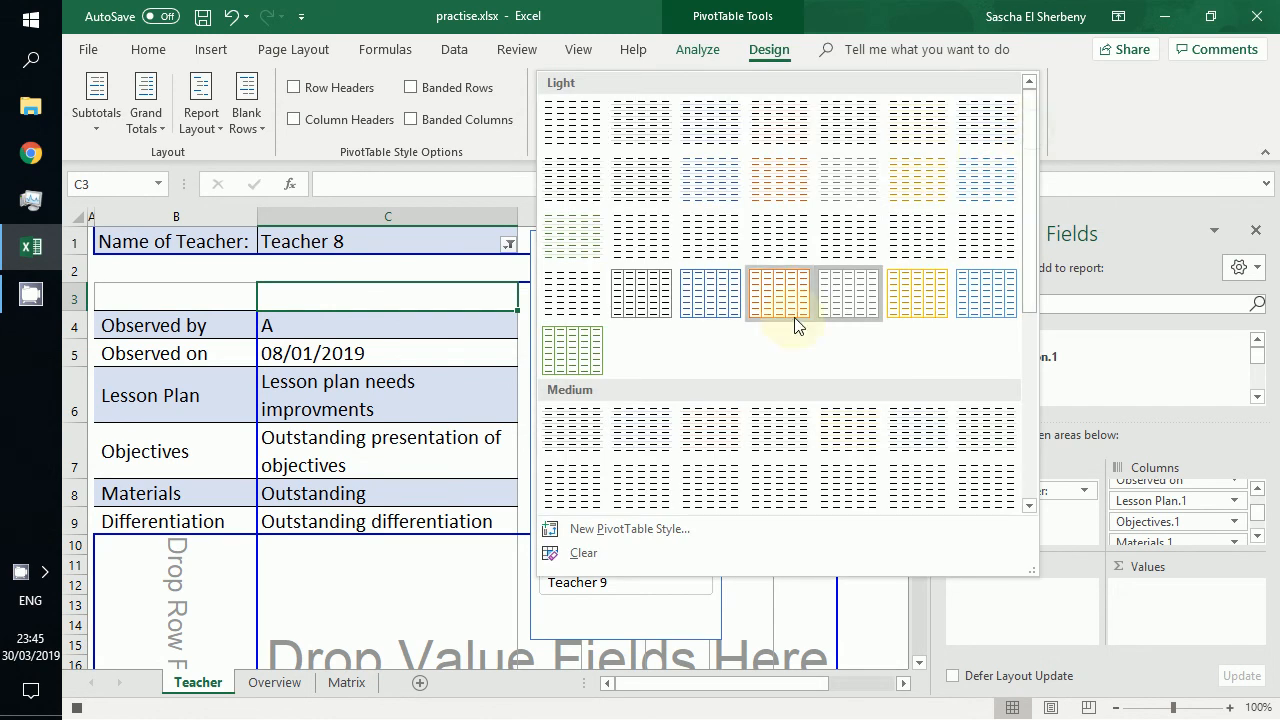
left_click(623, 530)
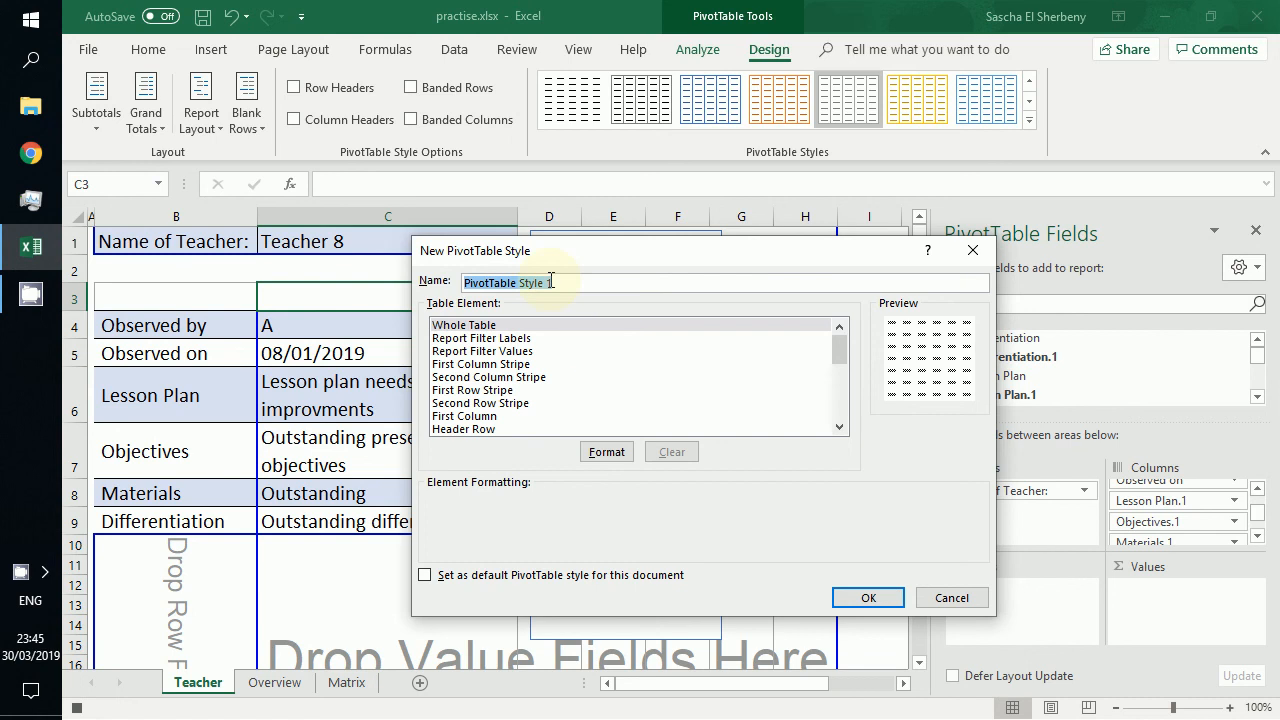
type("Pi")
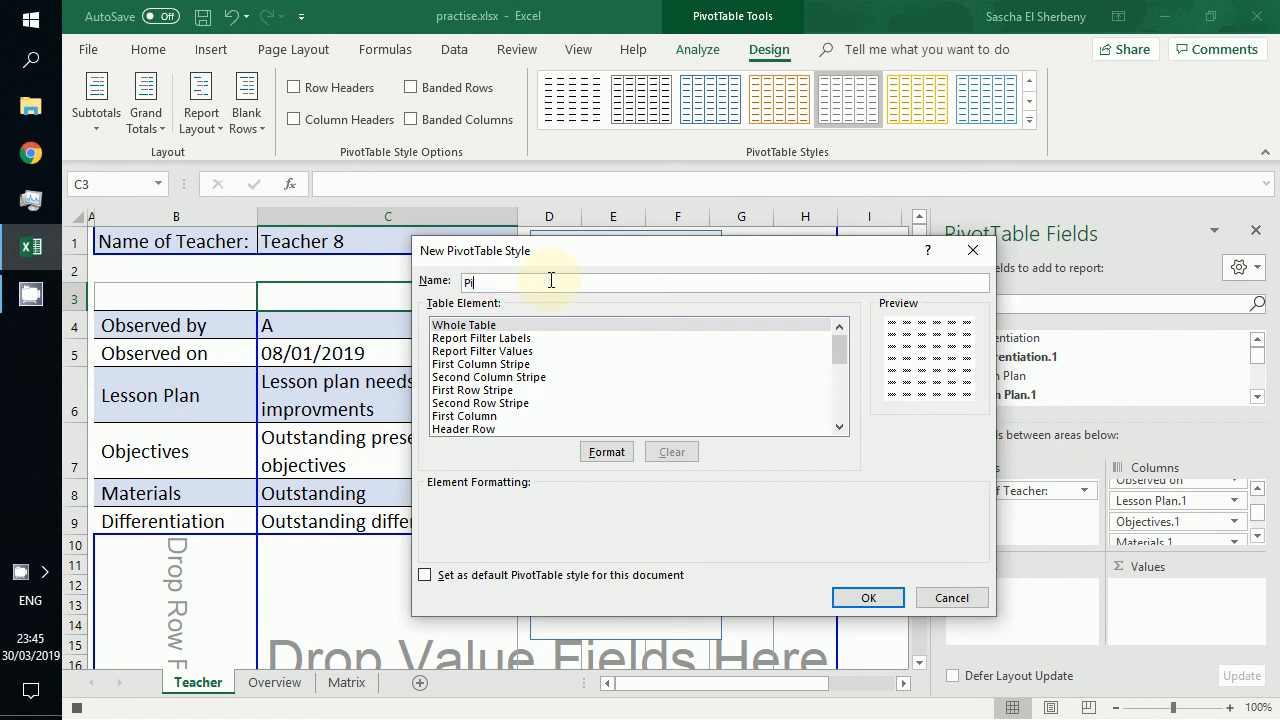
type("votTable blanc")
left_click(846, 597)
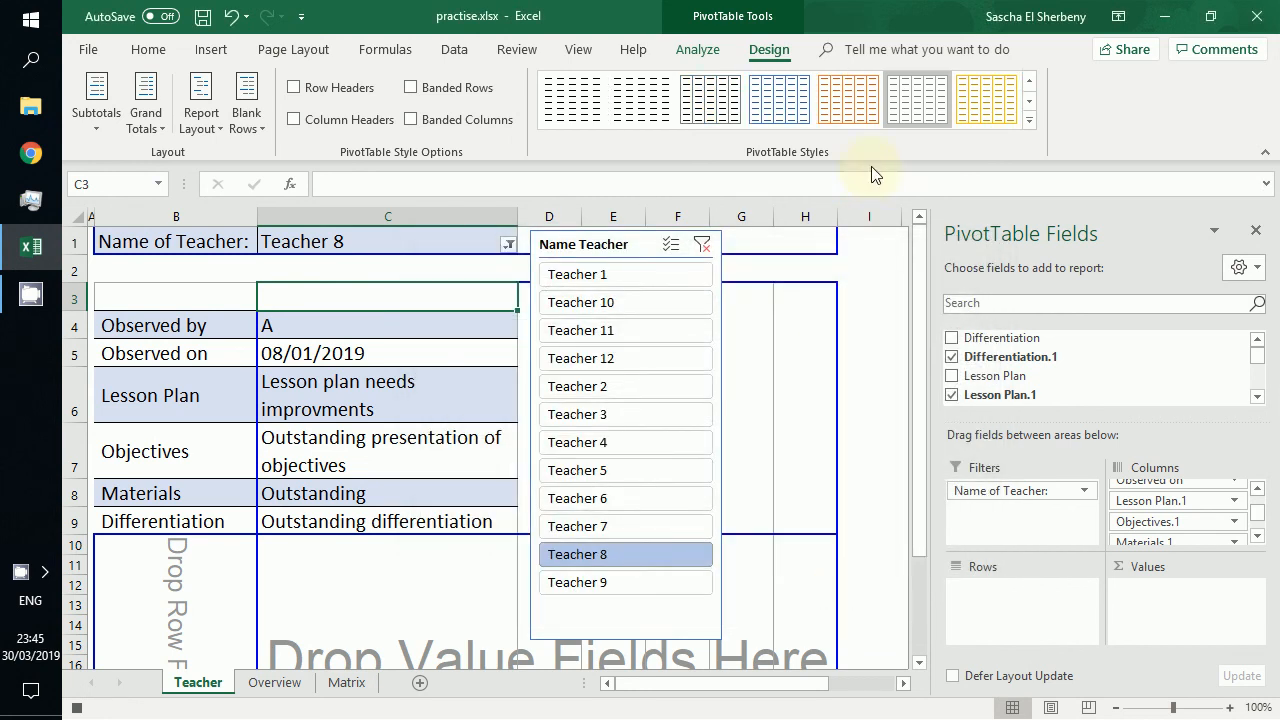
Step: Apply the custom PivotTable blanc style to the teacher report's PivotTable and select cell A1
left_click(1028, 120)
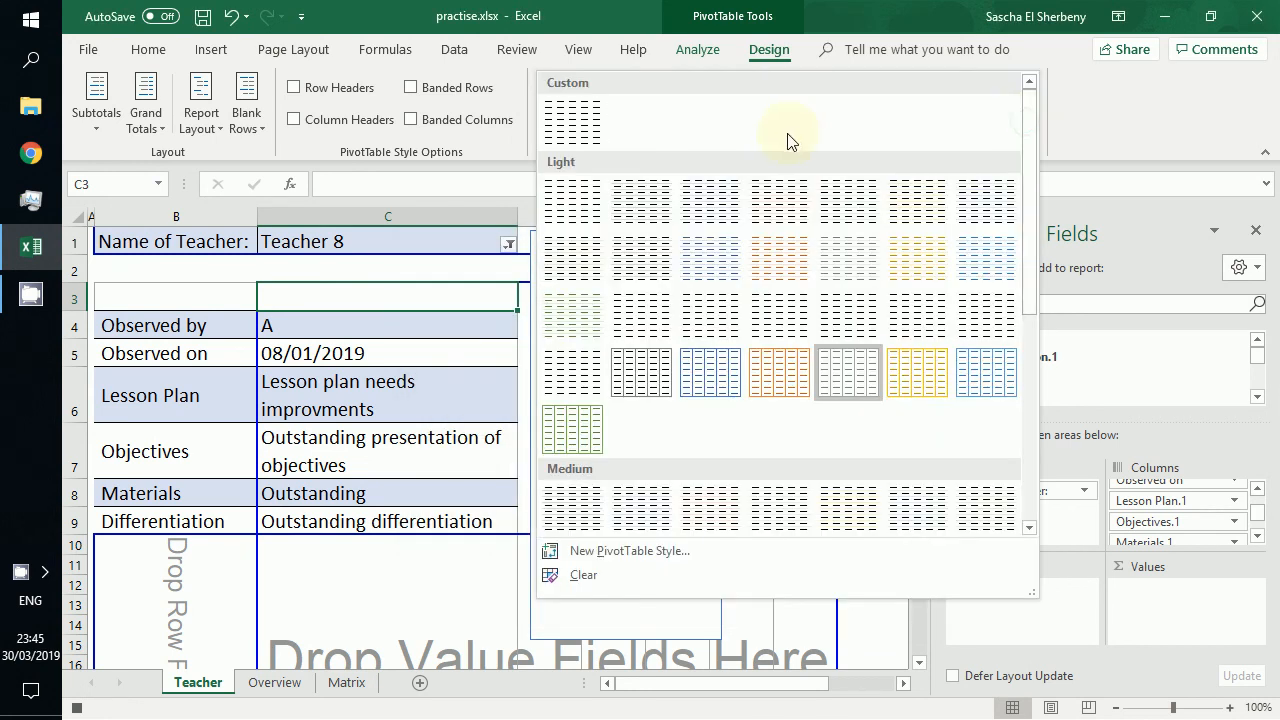
left_click(578, 121)
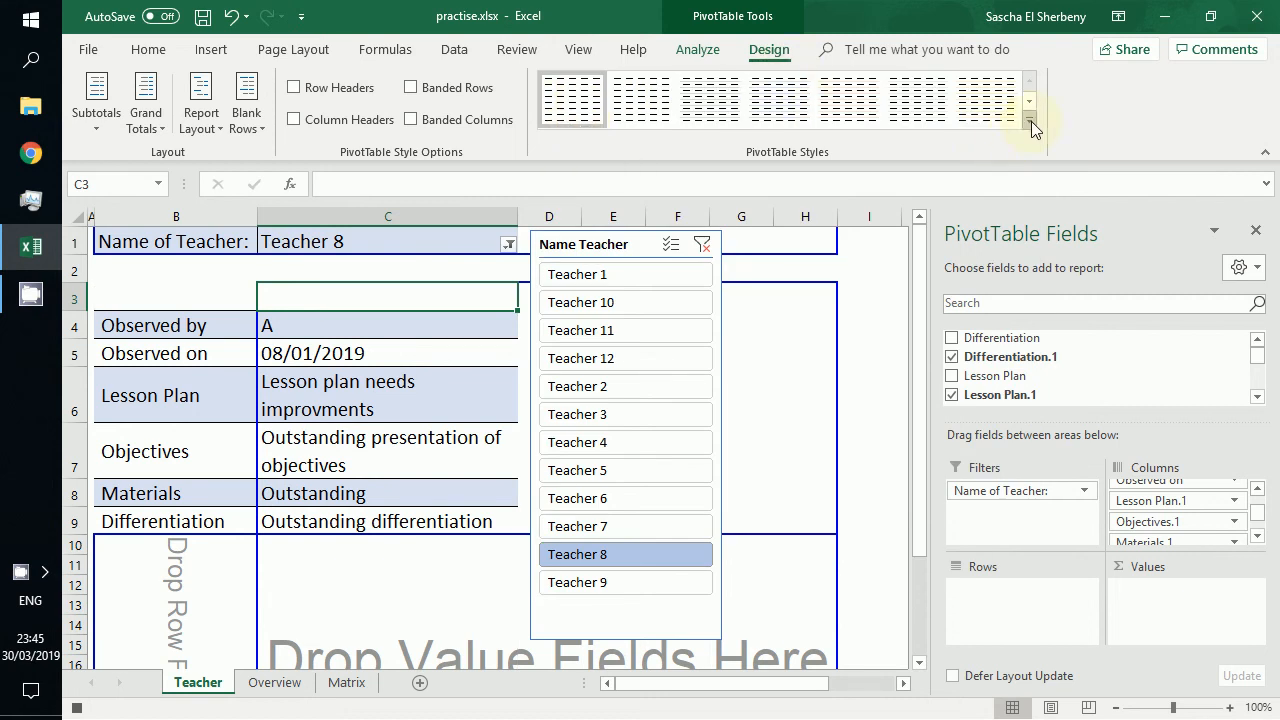
left_click(207, 281)
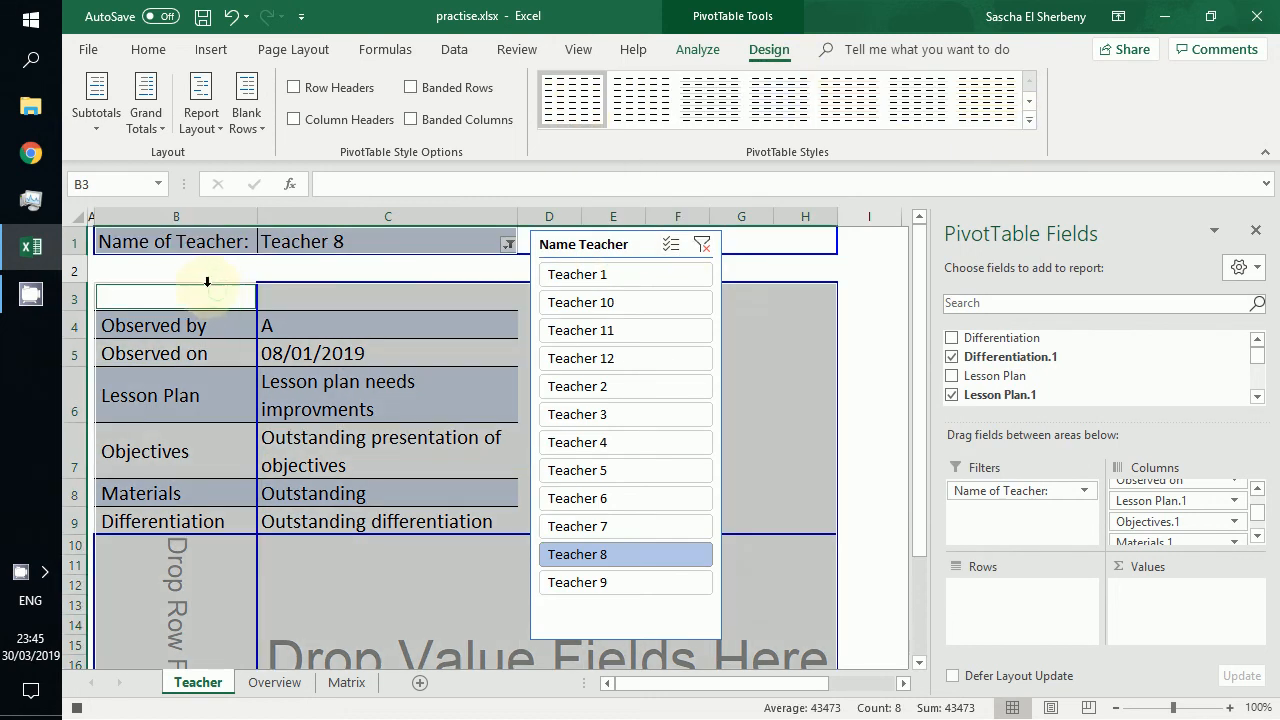
left_click(180, 273)
key("ctrl+Home")
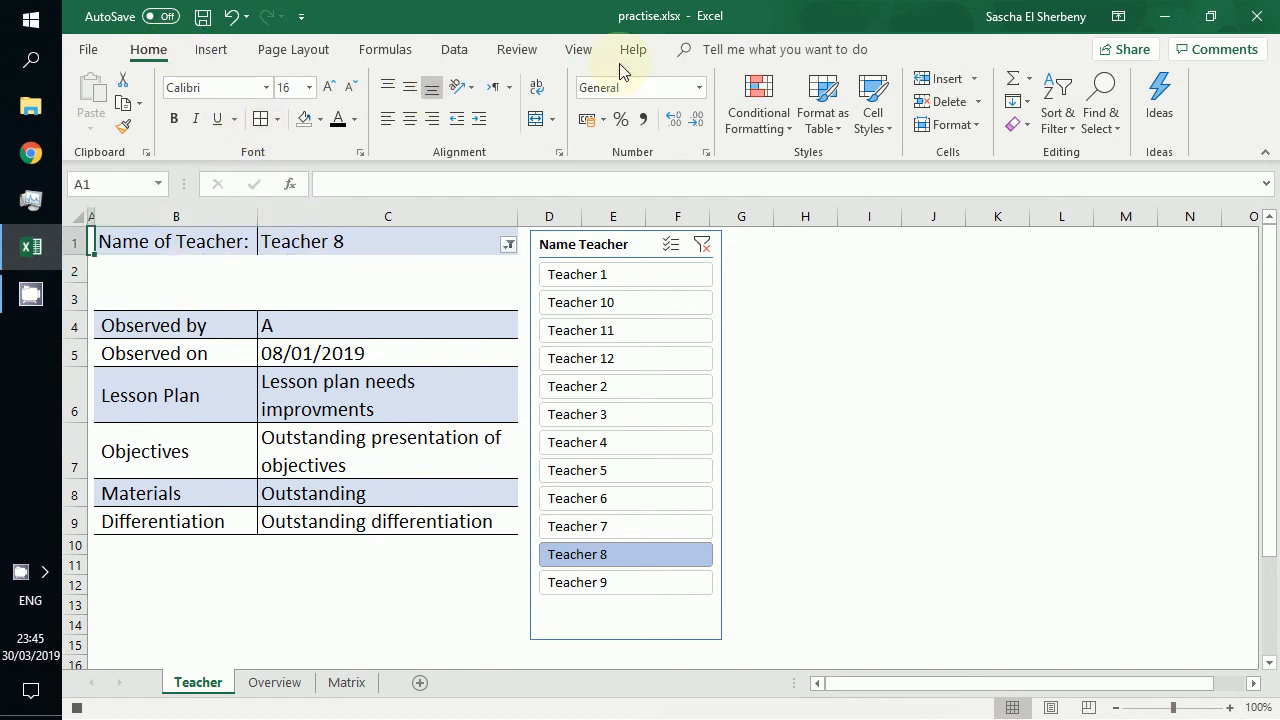
Step: Stop the macro recording and open the code of Macro3 for editing
left_click(577, 50)
left_click(1092, 128)
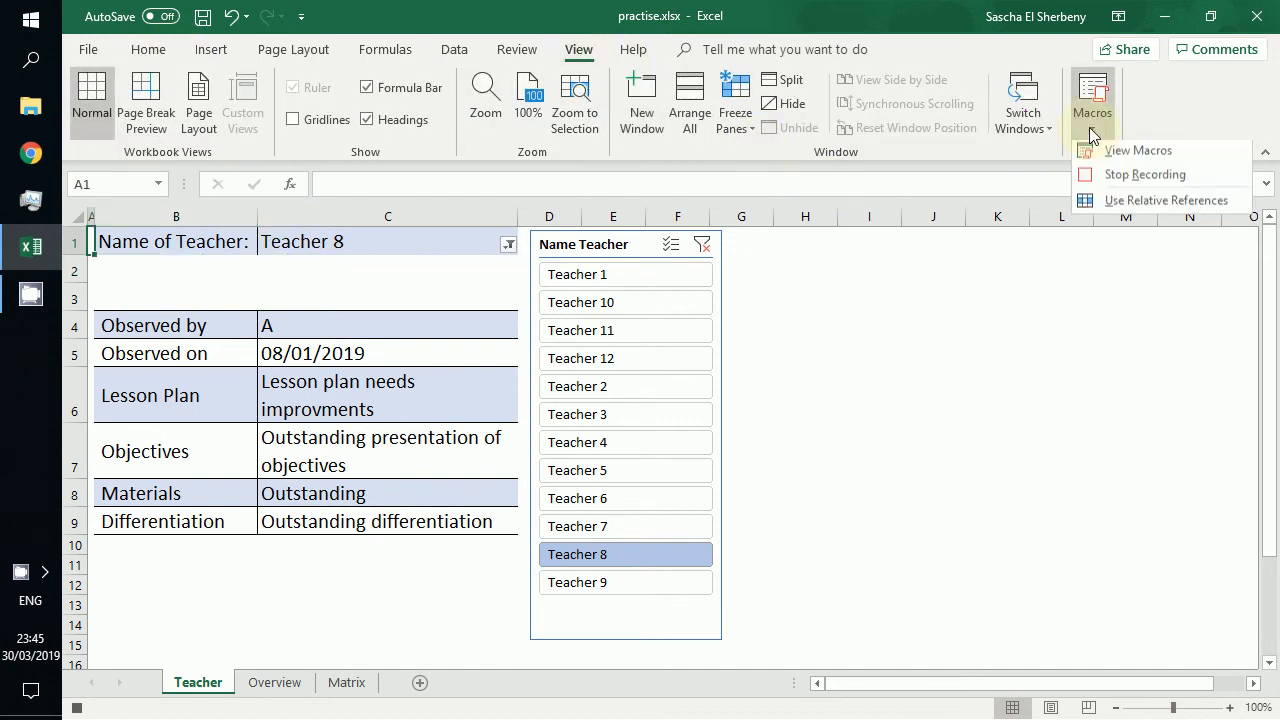
left_click(1110, 175)
left_click(1085, 96)
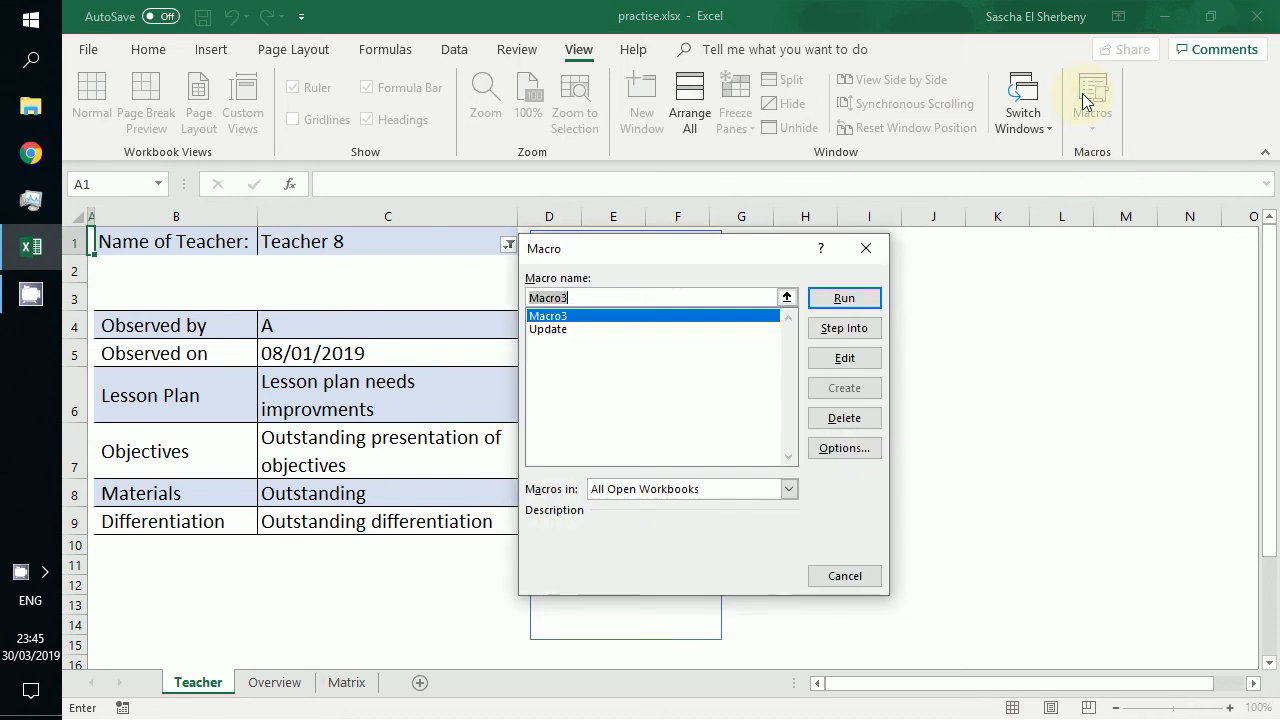
left_click(845, 357)
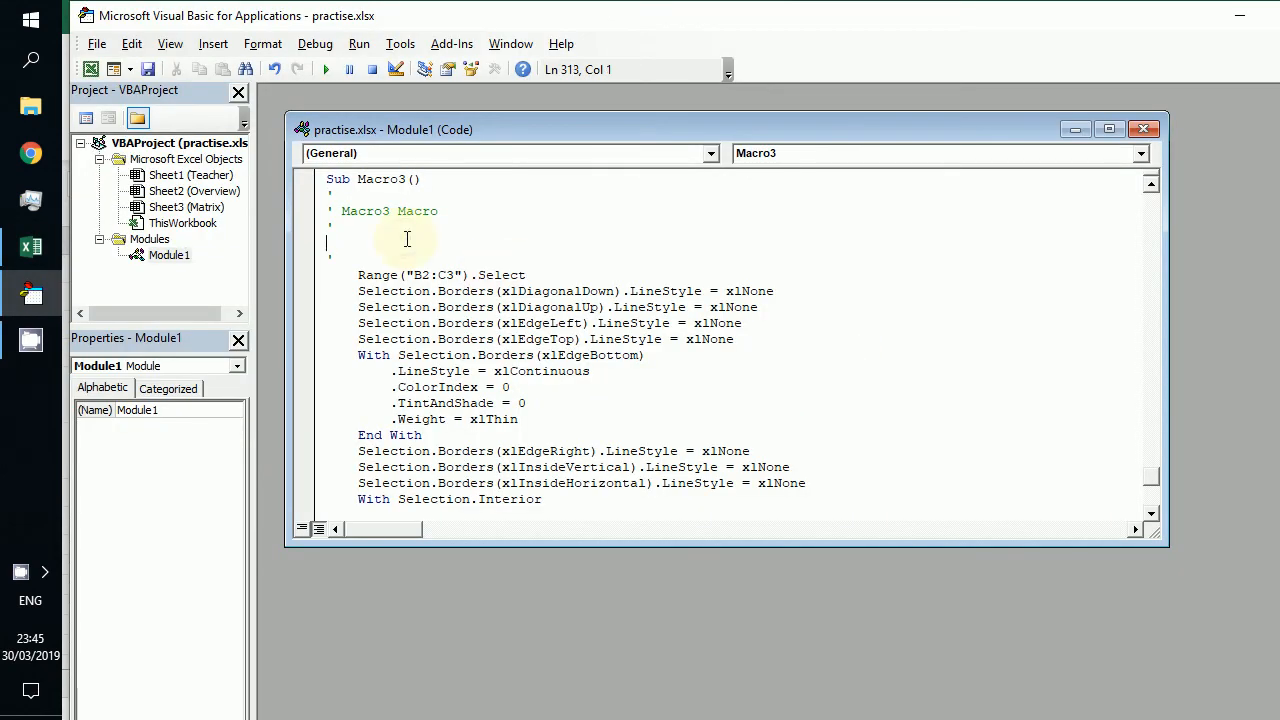
Step: Cut all recorded statements from Macro3, from Range("B2:C3").Select through the final Range("A1").Select
key("Down")
key("shift+Down")
key("shift+Down")
key("shift+Down")
key("shift+Down")
key("shift+Down")
key("shift+Down")
key("shift+Down")
key("shift+Down")
key("shift+Down")
key("shift+Down")
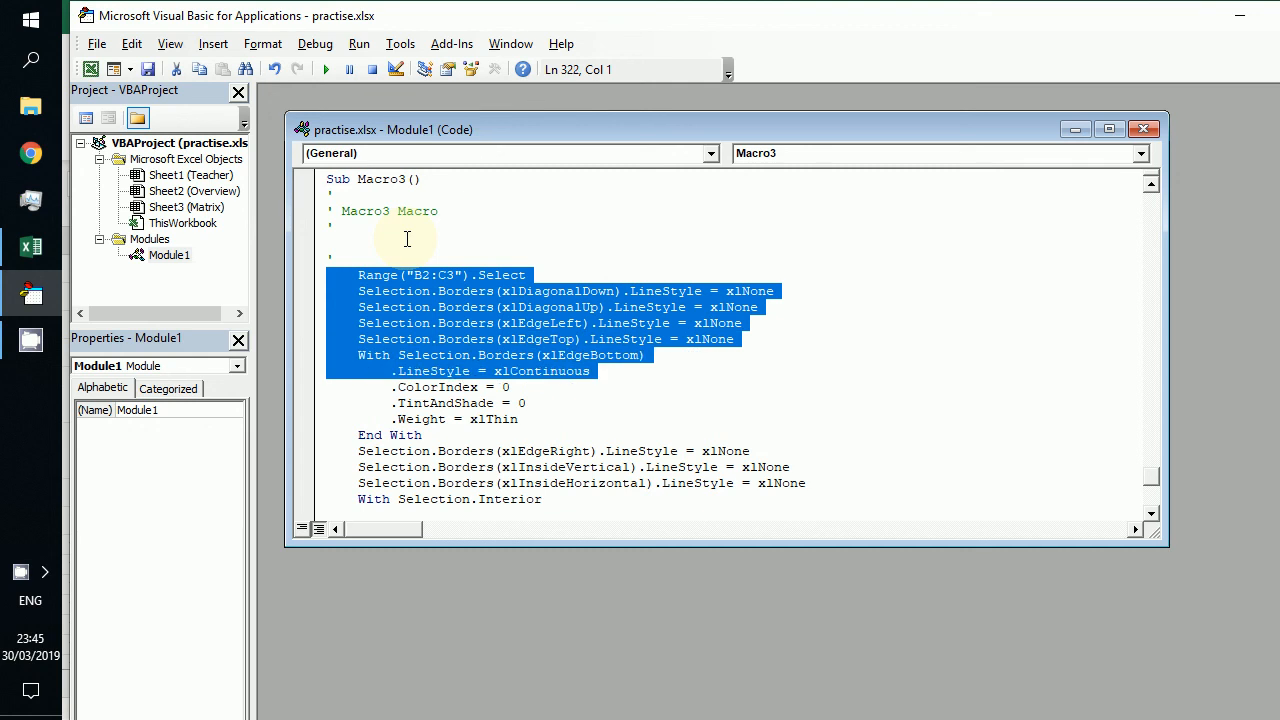
key("shift+Down")
key("shift+Down")
key("shift+Down")
key("shift+Down")
key("shift+Down")
key("shift+Down")
key("shift+Down")
key("shift+Down")
key("shift+Down")
key("shift+Down")
key("shift+Down")
key("shift+Down")
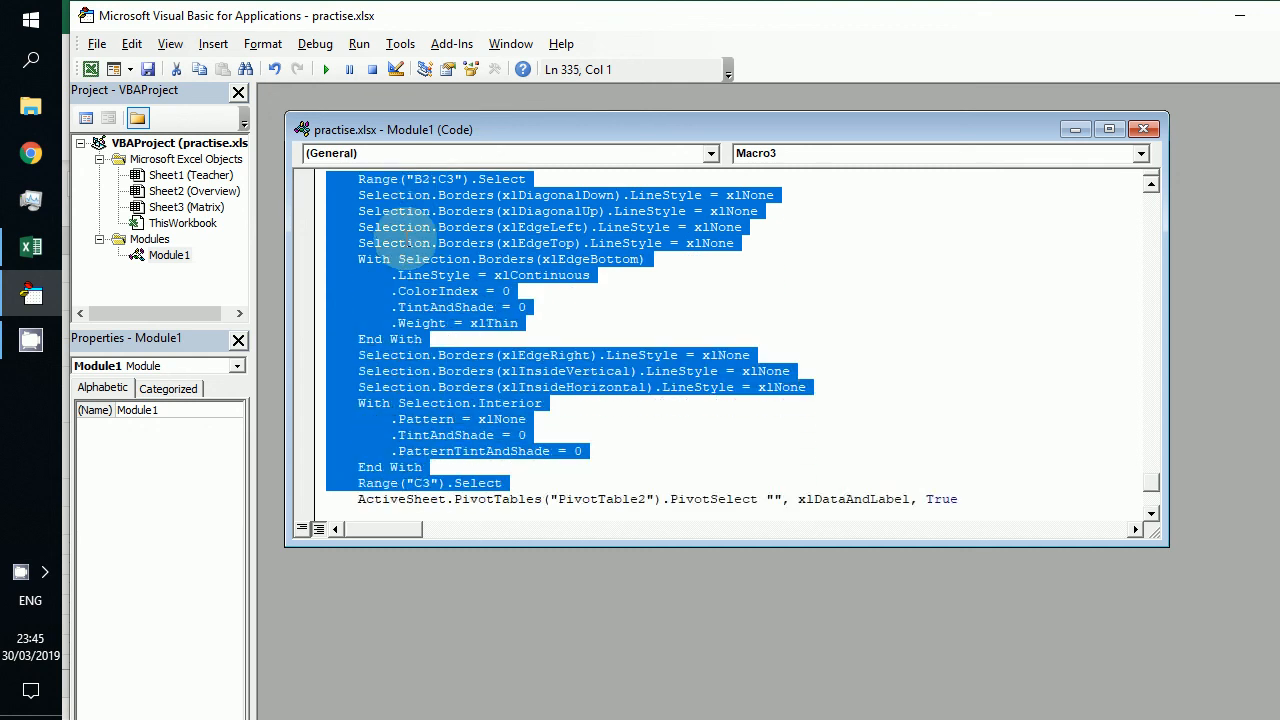
key("shift+Down")
key("shift+Down")
key("shift+Down")
key("shift+Down")
key("shift+Down")
key("shift+Down")
key("shift+Down")
key("shift+Down")
key("shift+Down")
key("shift+Down")
key("shift+Down")
key("shift+Down")
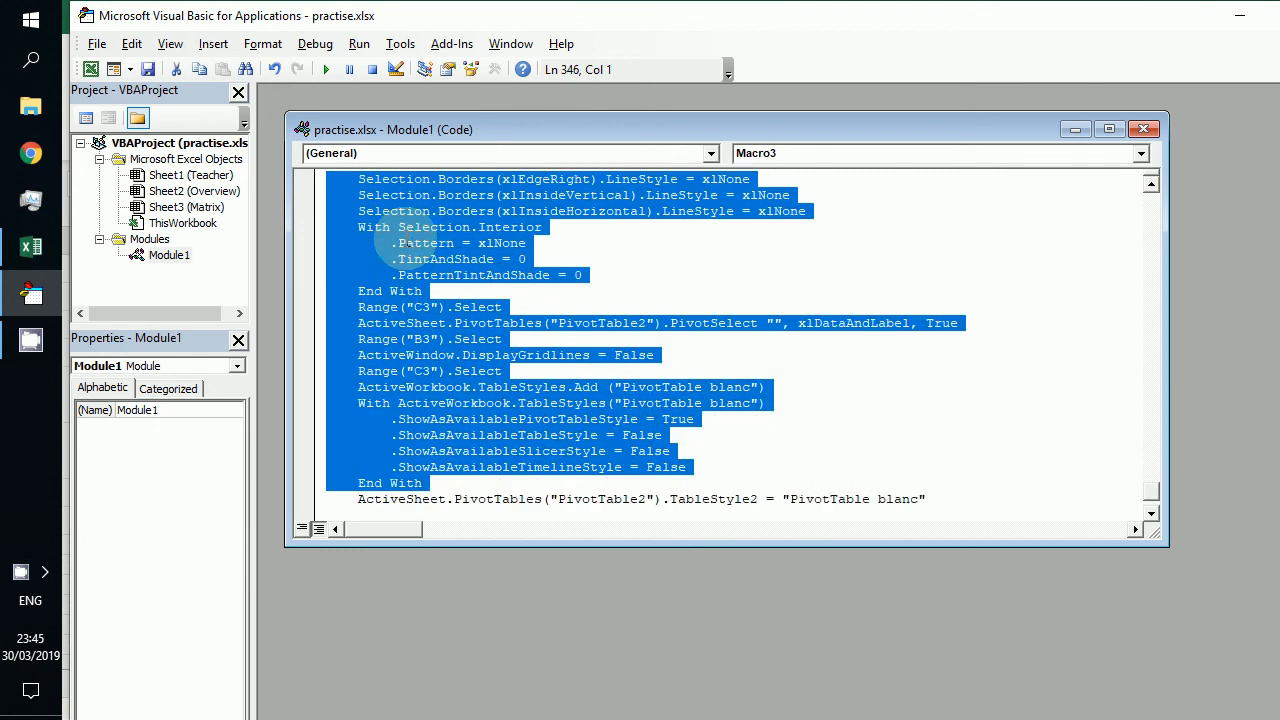
key("shift+Down")
key("shift+Up")
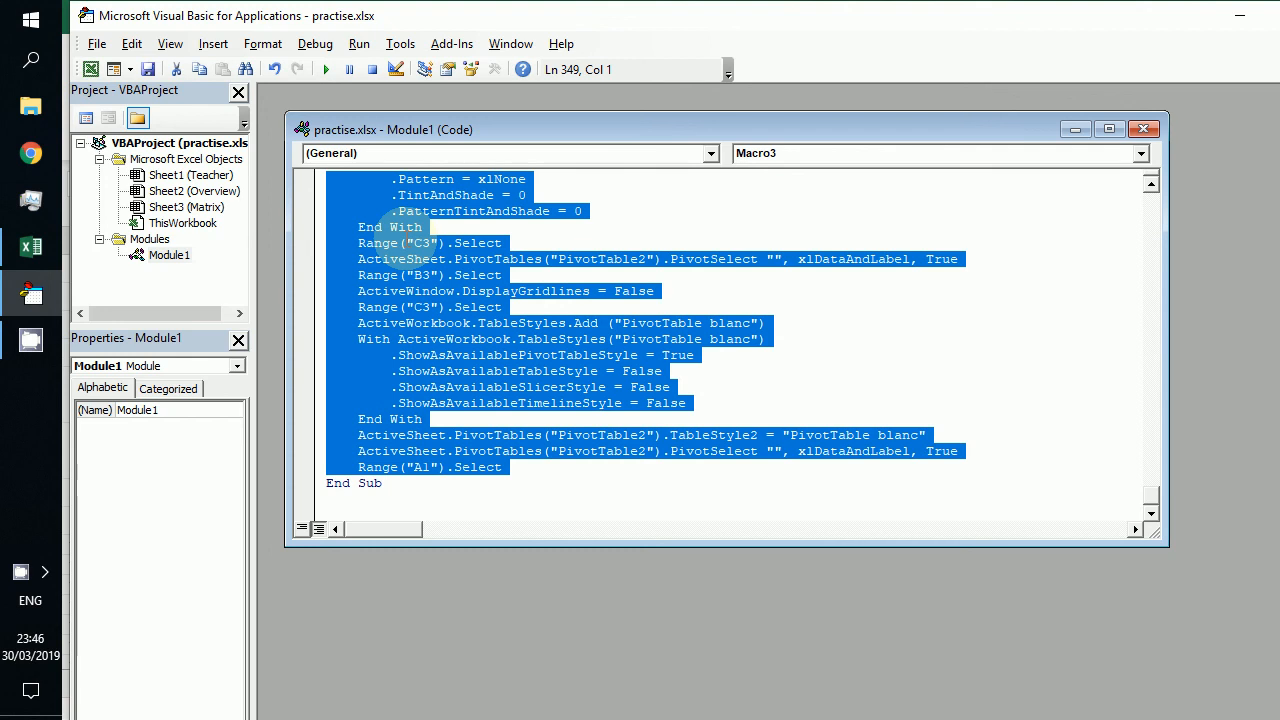
key("ctrl+x")
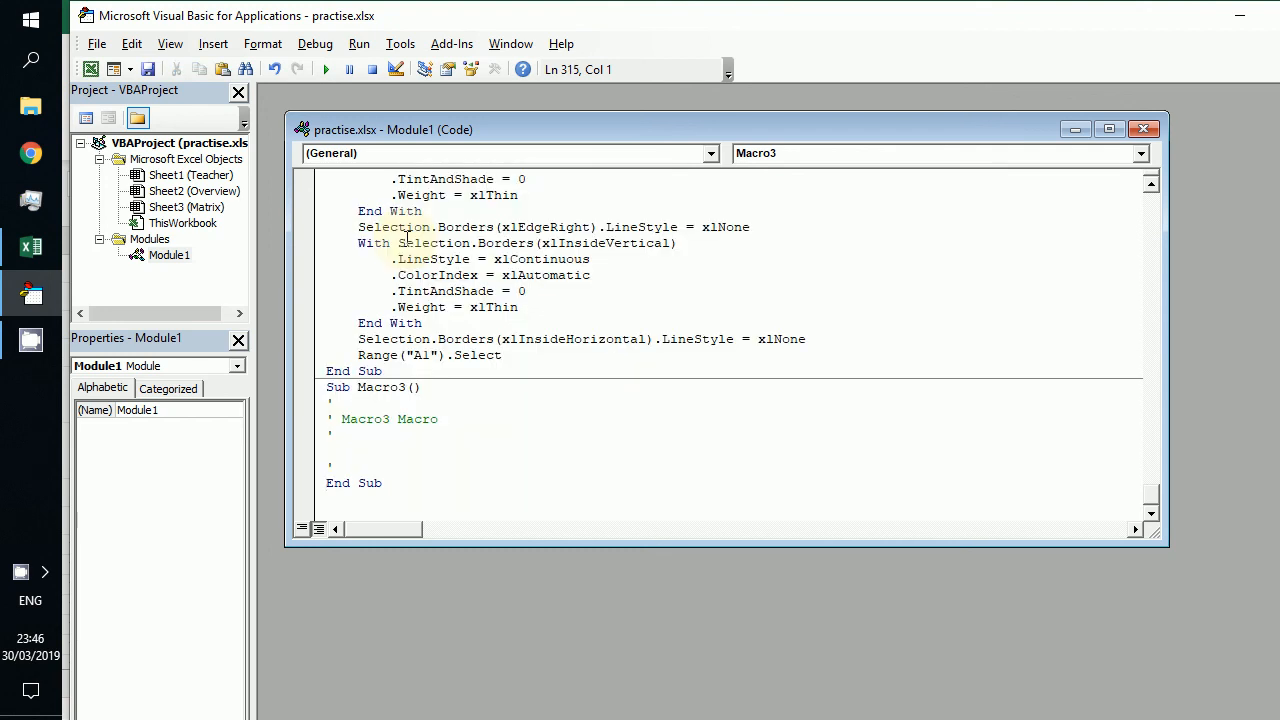
Step: Paste the cut statements at the end of the Update macro, just before its End Sub
key("Up")
key("Up")
key("Up")
key("Up")
key("Up")
key("Up")
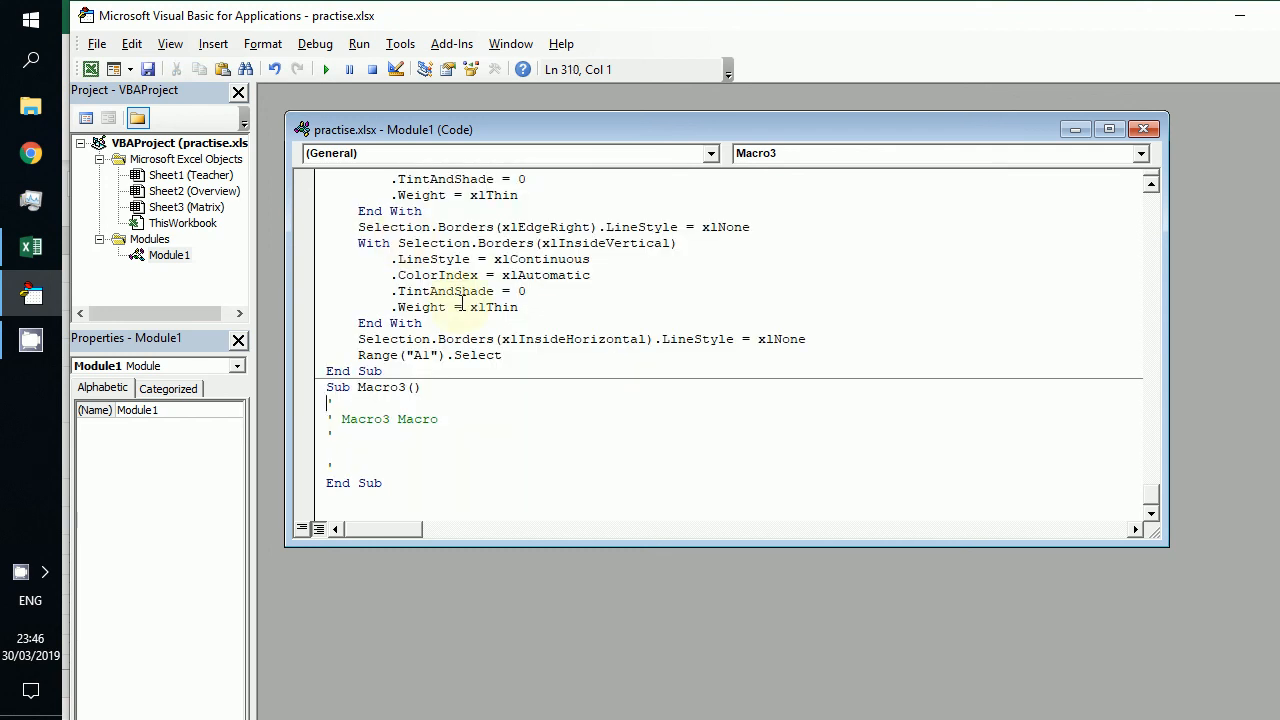
key("Return")
key("Up")
key("ctrl+v")
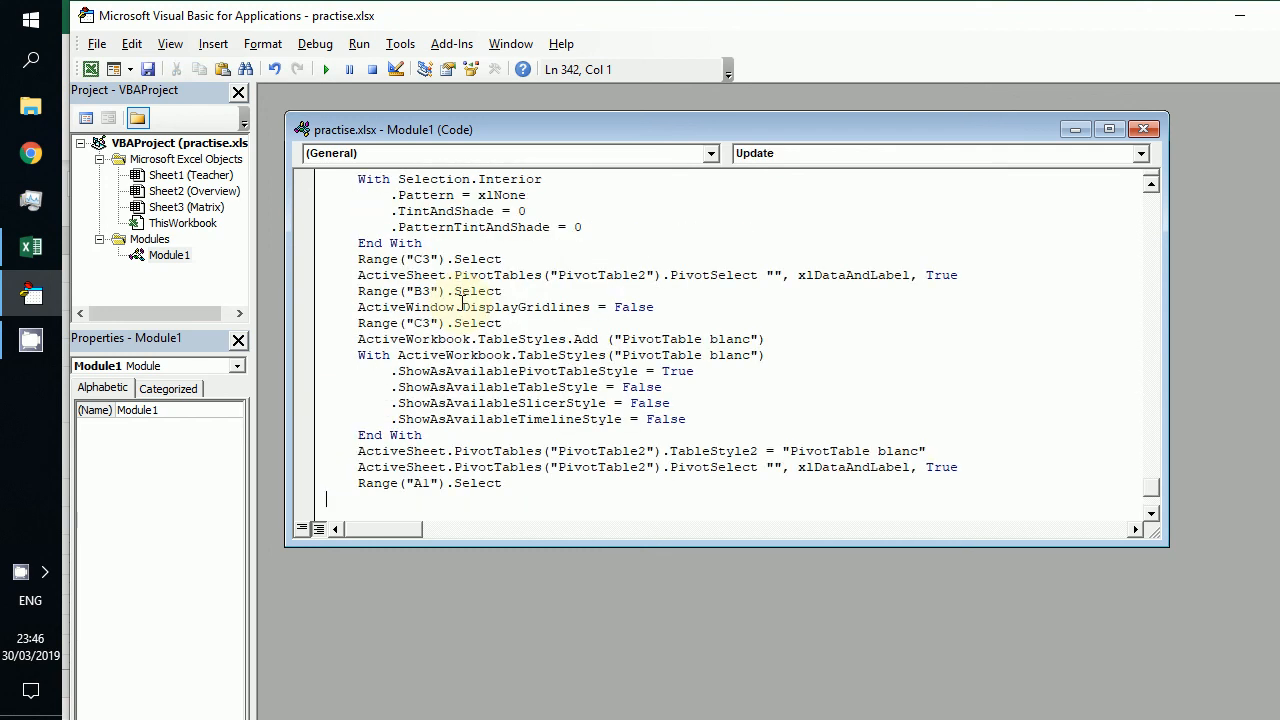
Step: Delete the emptied Macro3 procedure below the Update macro
key("Down")
key("Down")
key("Down")
key("Down")
key("Up")
key("Up")
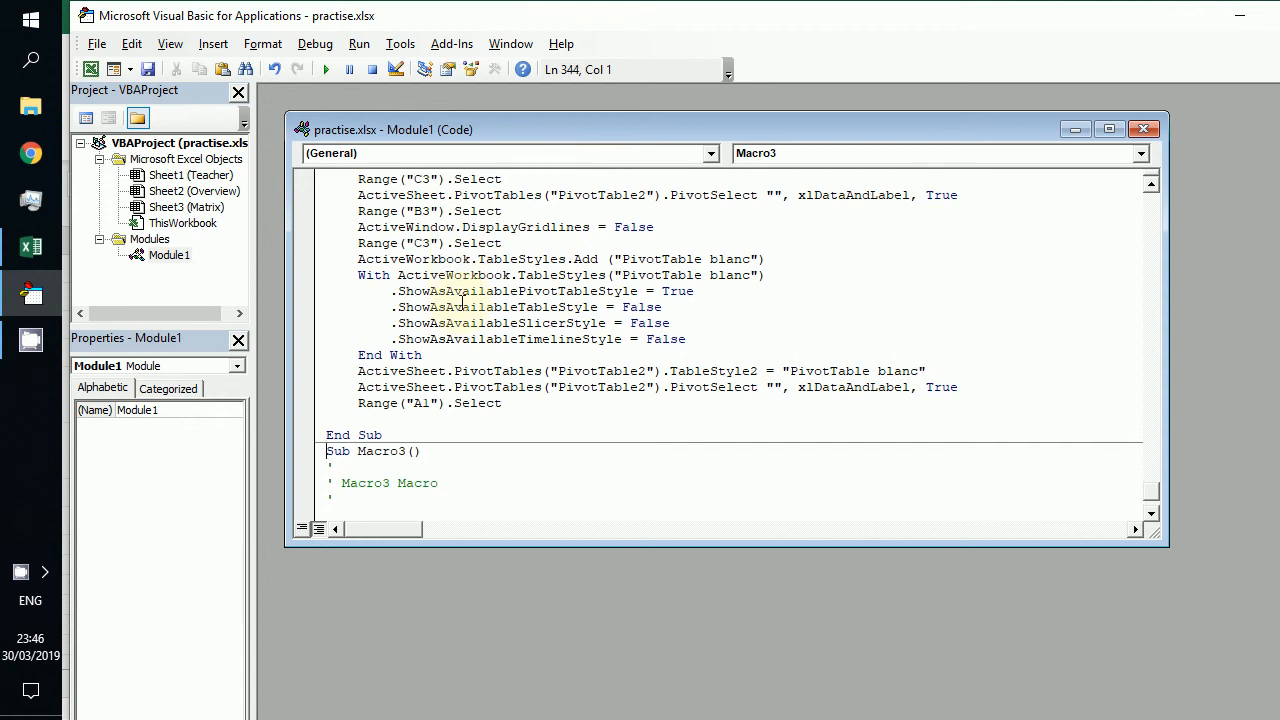
key("shift+Down")
key("shift+Down")
key("shift+Down")
key("shift+Down")
key("shift+Down")
key("shift+Down")
key("shift+Down")
key("Delete")
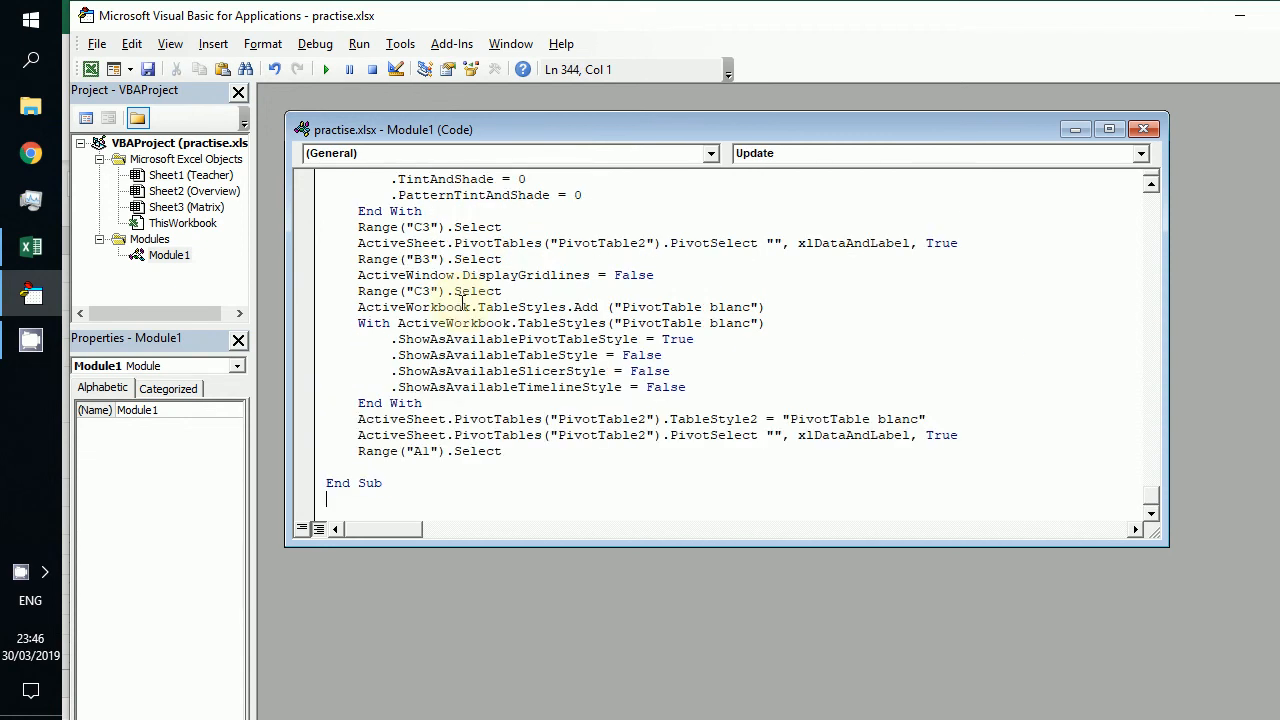
Step: Save the workbook in Downloads as the Excel Macro-Enabled Workbook practise.xlsm
left_click(150, 69)
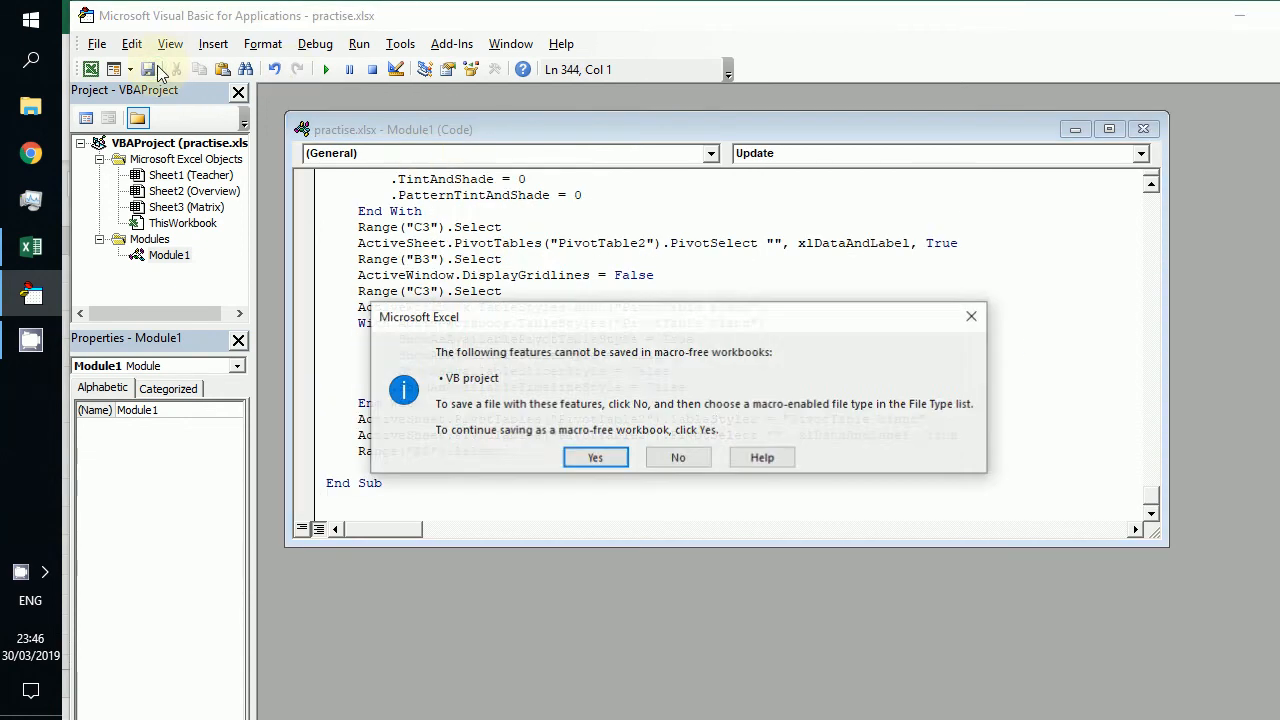
left_click(684, 458)
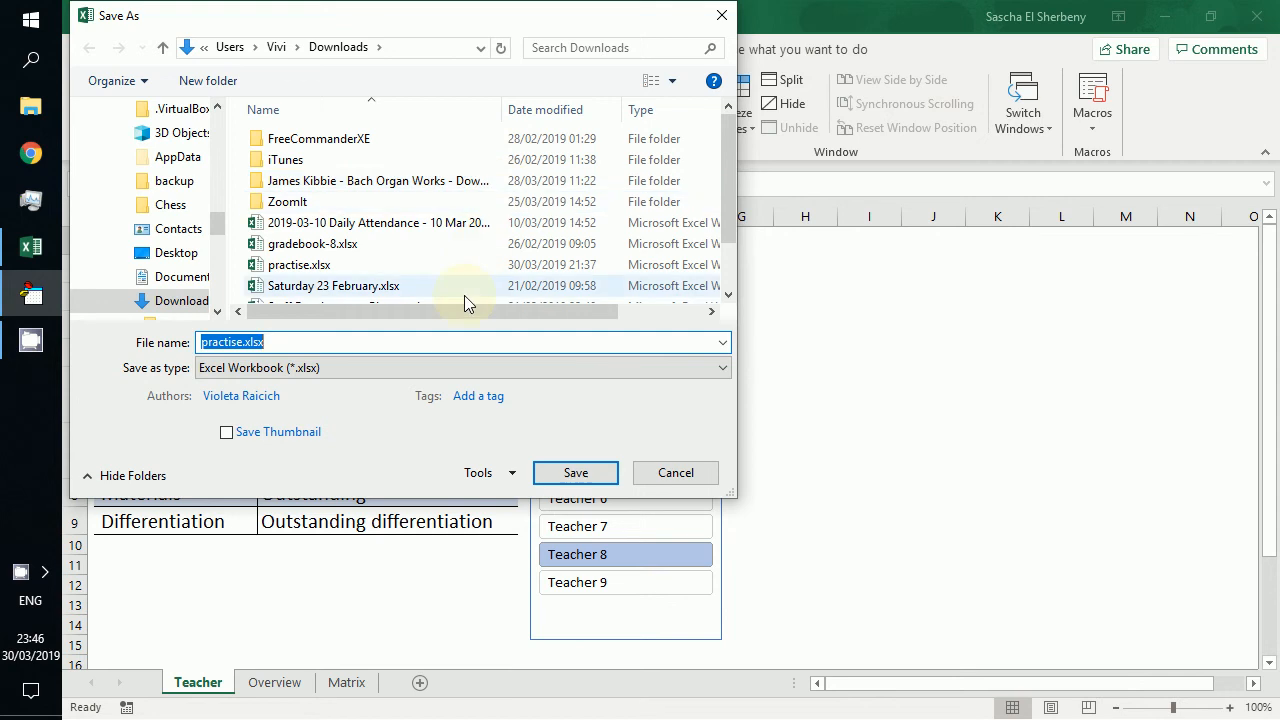
left_click(492, 368)
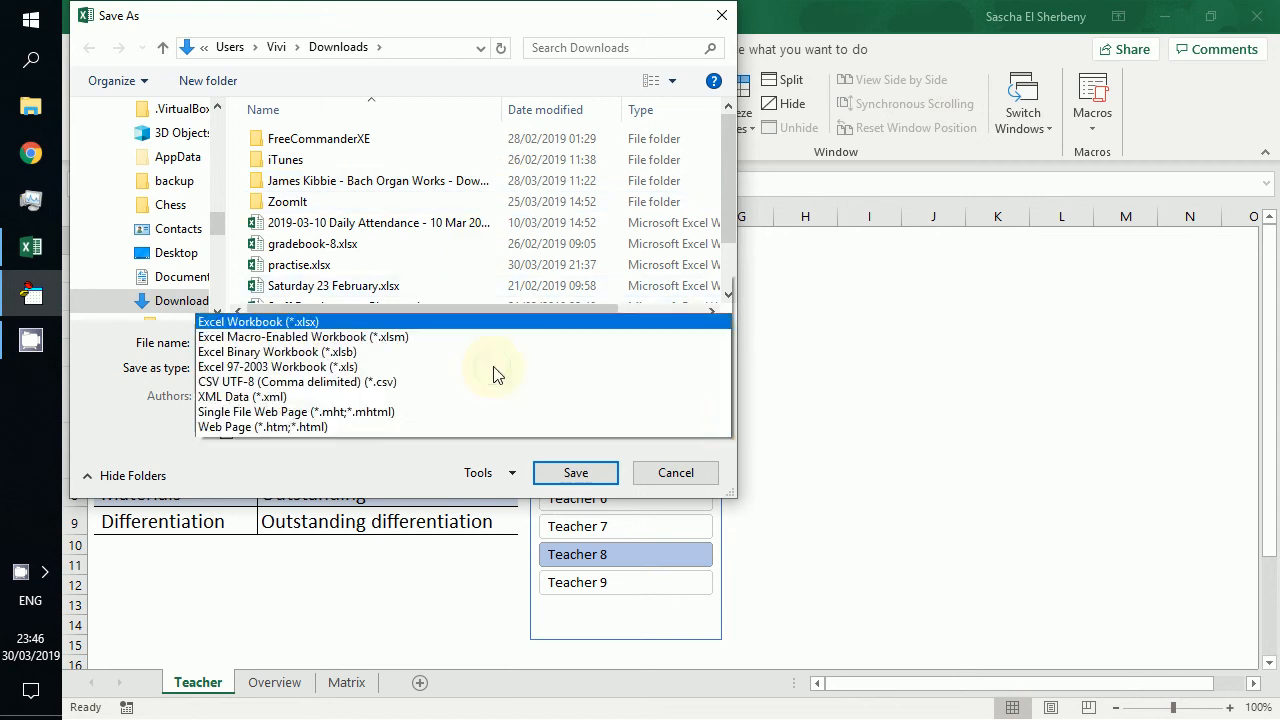
left_click(436, 24)
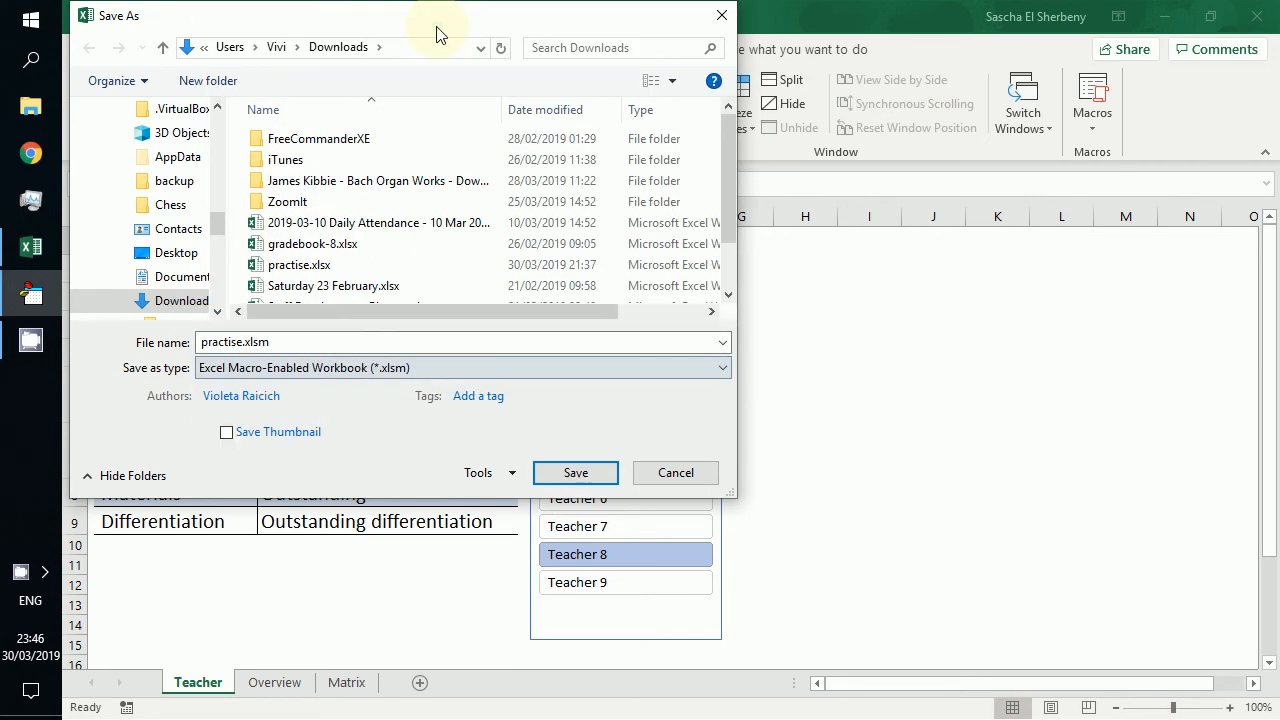
left_click(562, 474)
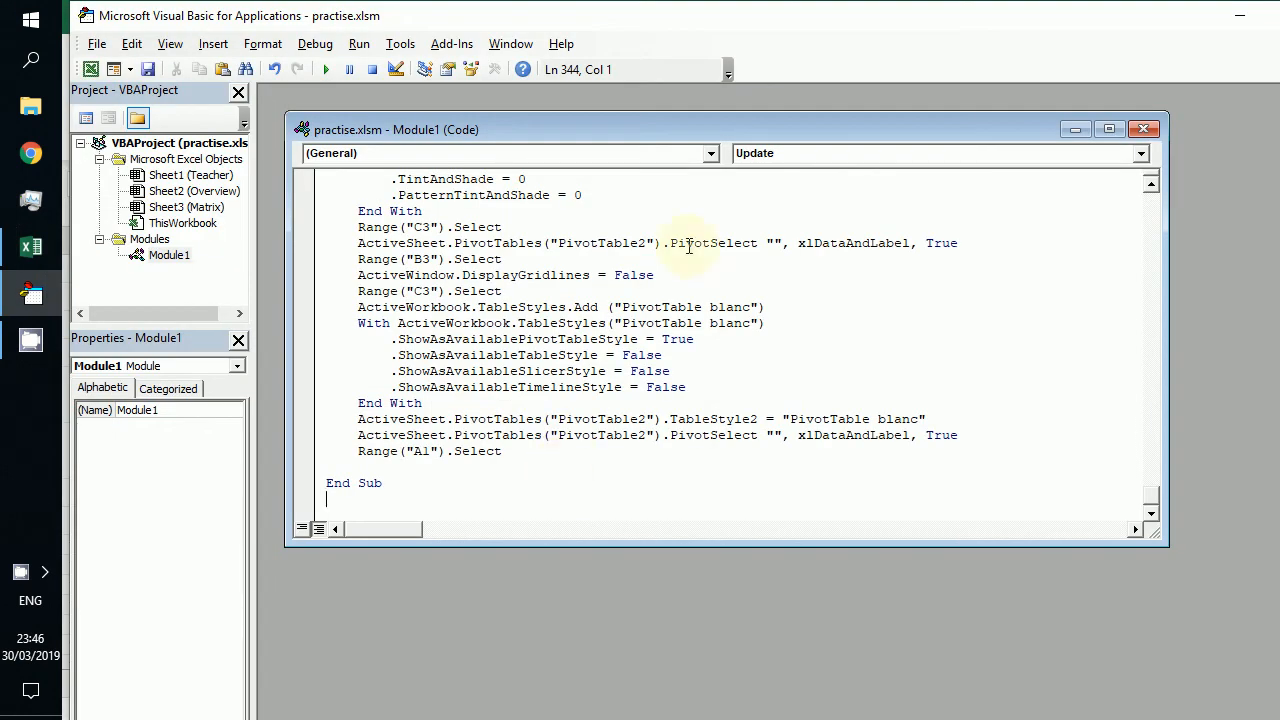
Step: Close the Module1 code window and the Visual Basic editor, returning to the Excel workbook
left_click(1143, 129)
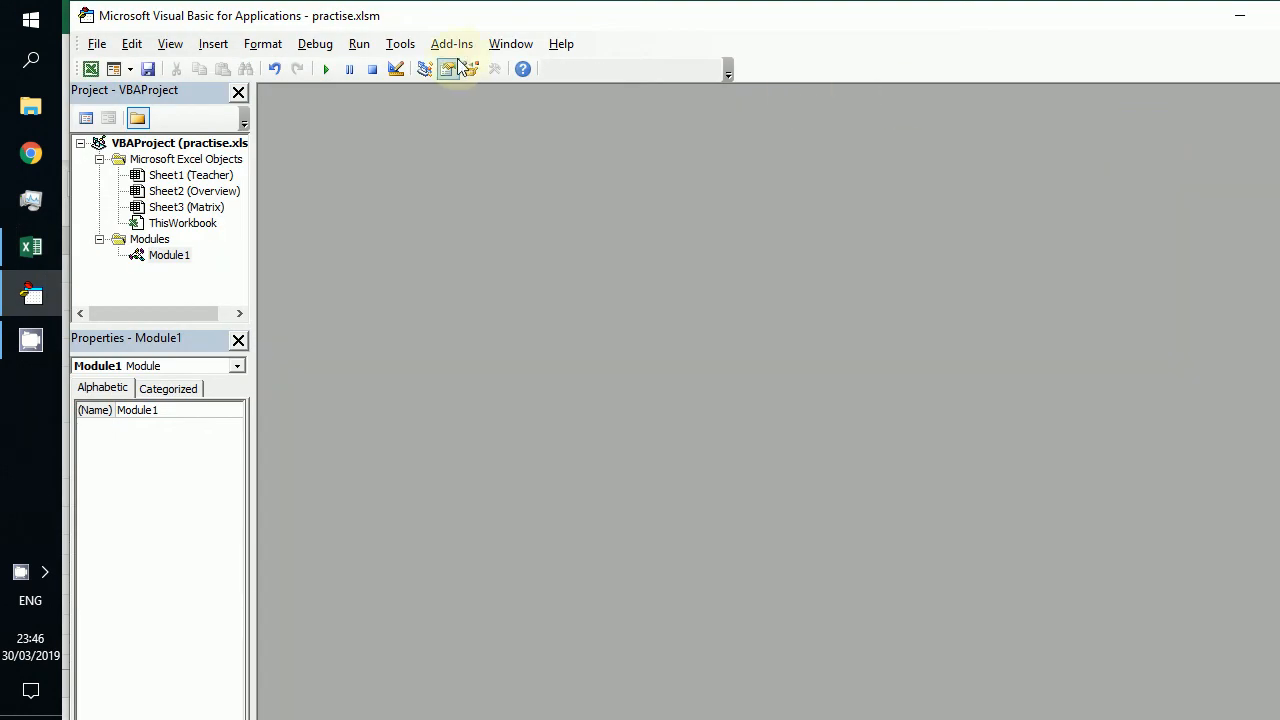
left_click(100, 45)
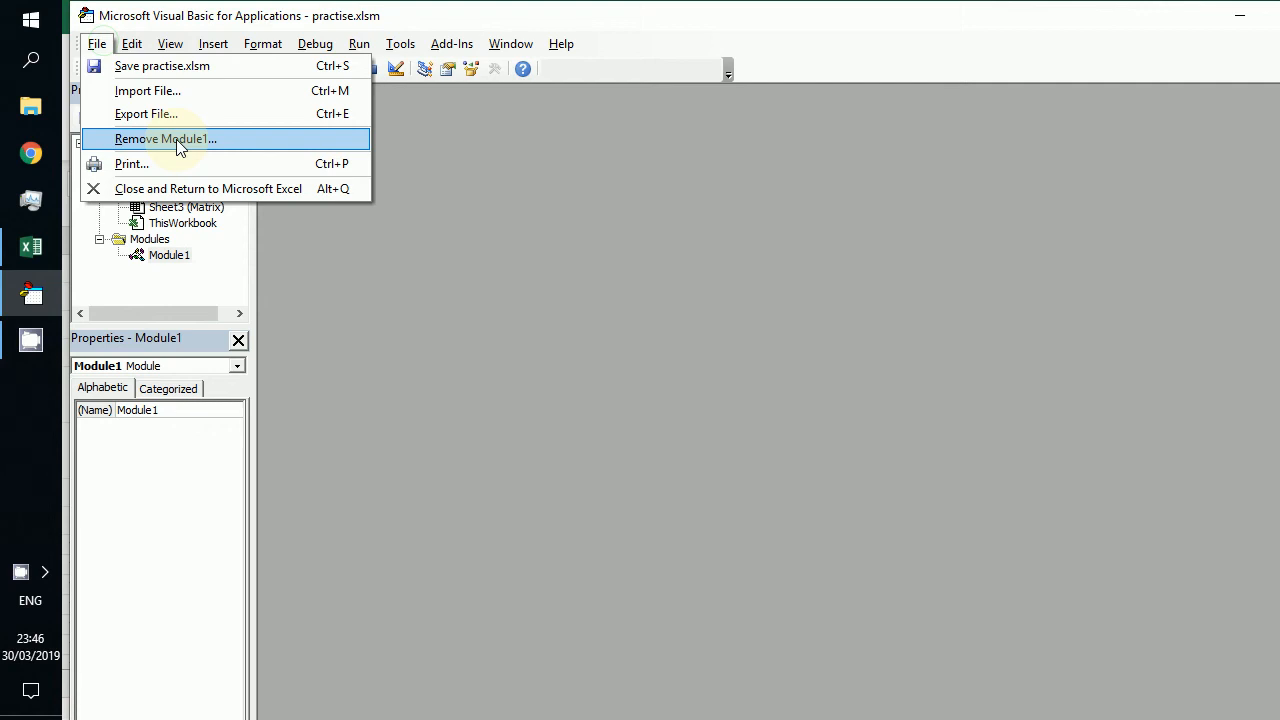
left_click(200, 189)
left_click(338, 282)
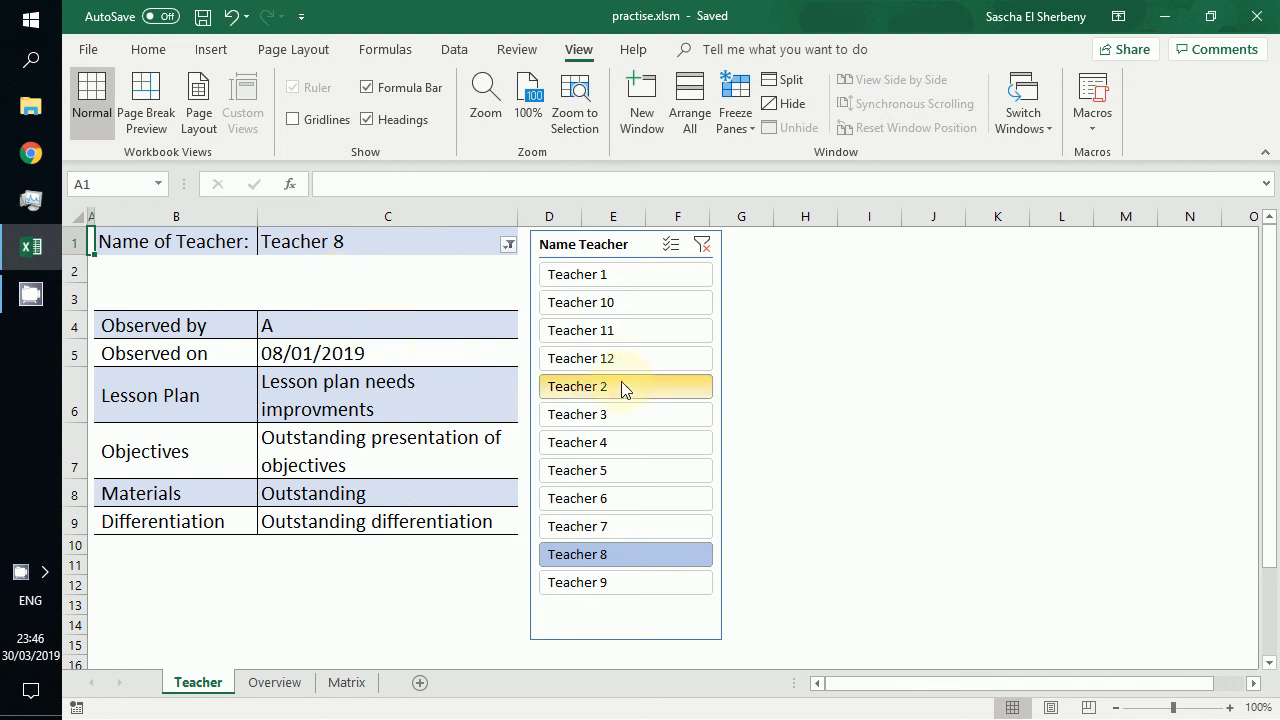
Step: Filter the report to Teacher 3 with the slicer to test the Update macro, and end the macro run
left_click(618, 417)
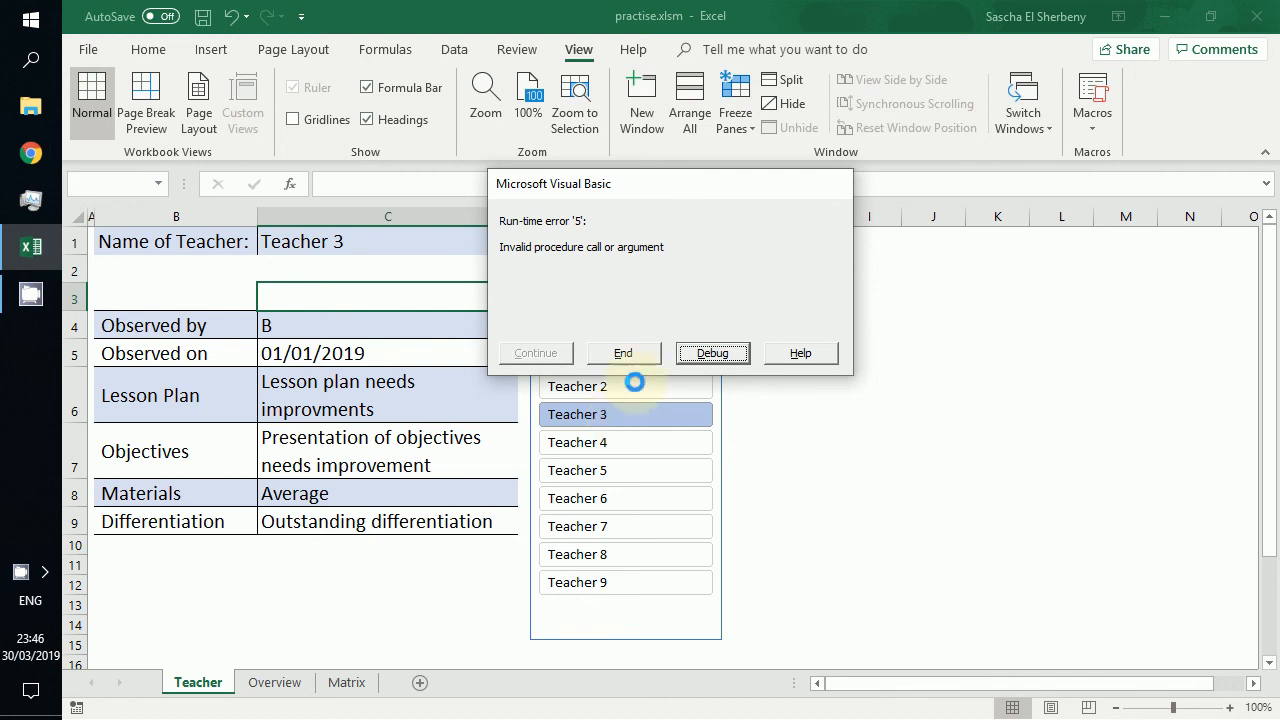
left_click(641, 355)
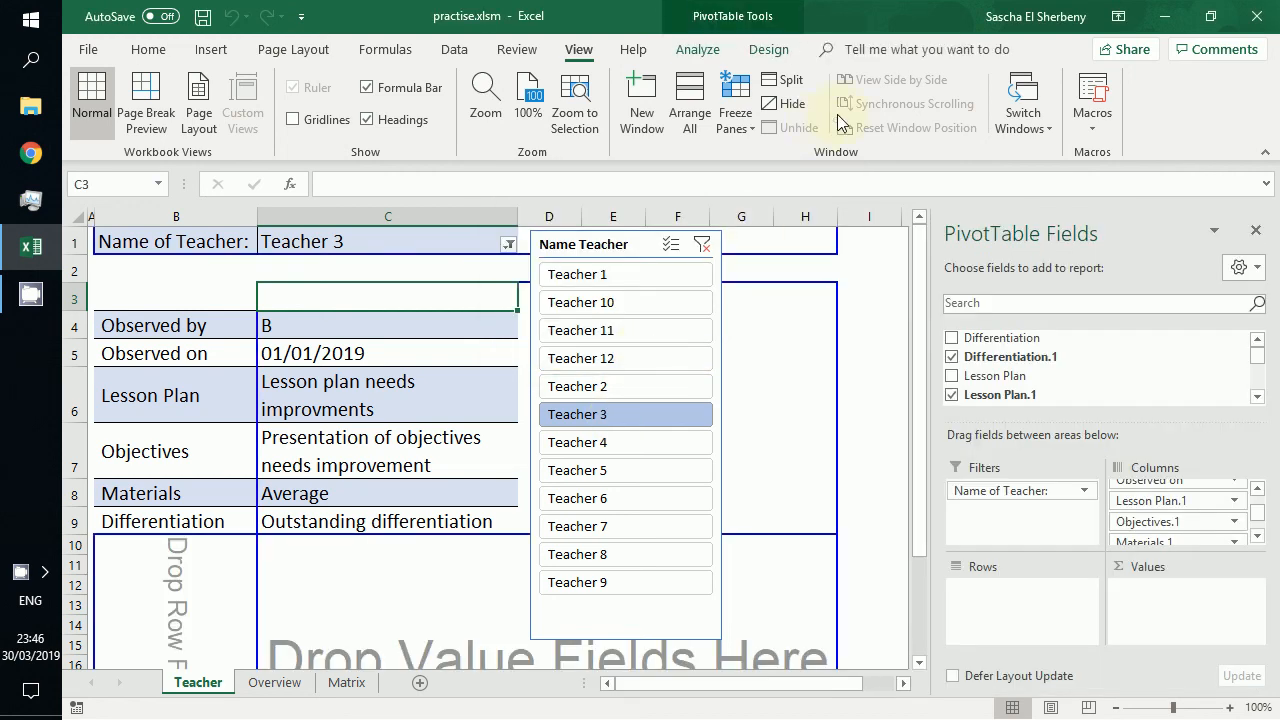
Step: Open the Update macro for editing in the Visual Basic editor and go to the end of its code
left_click(1093, 118)
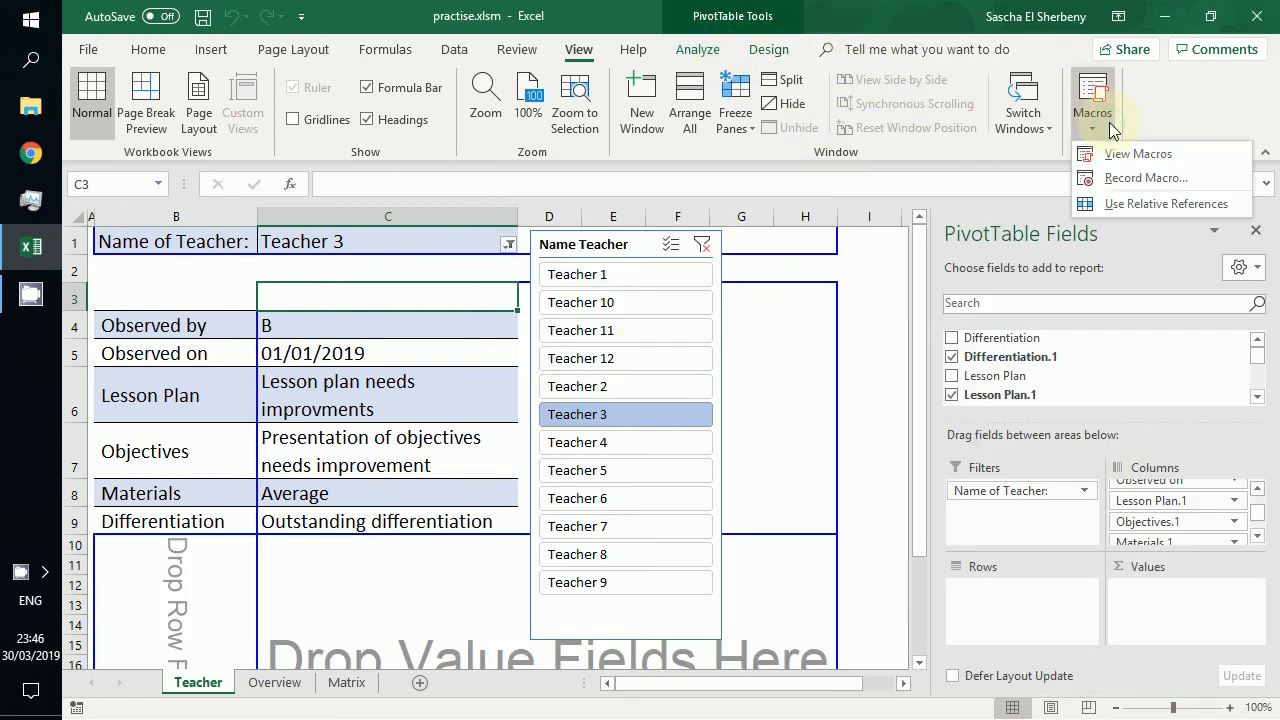
left_click(1130, 153)
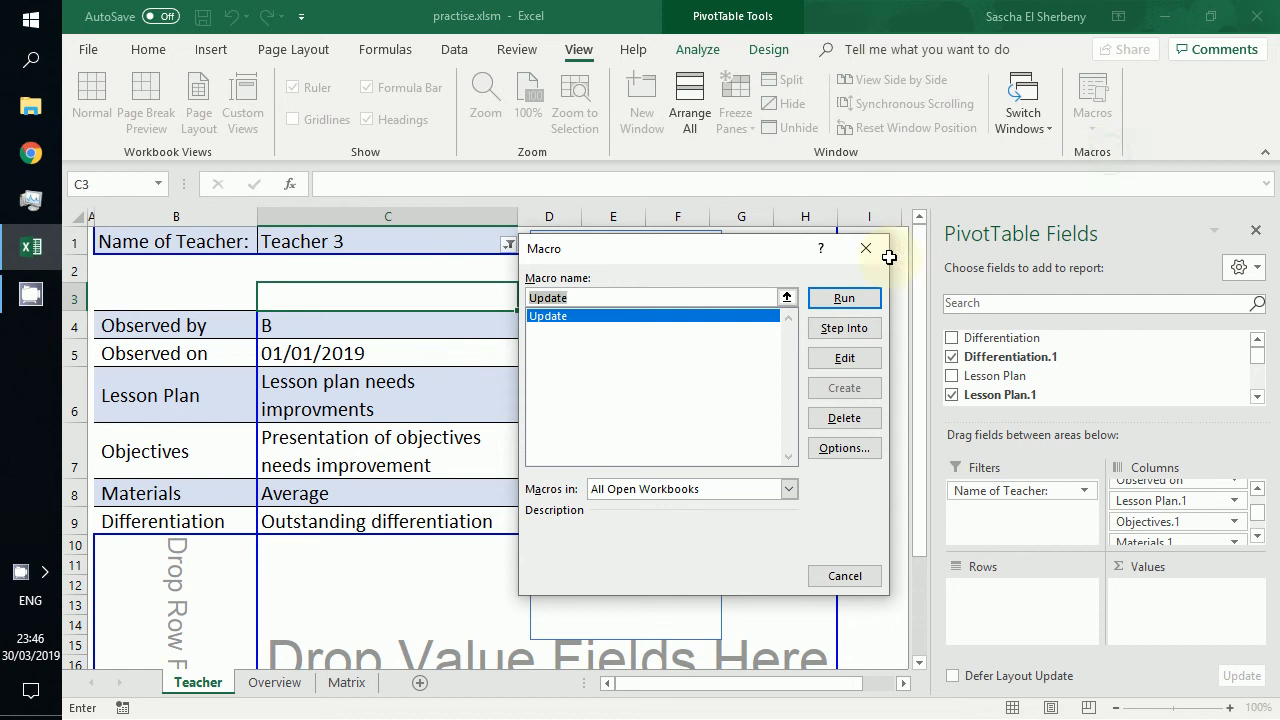
left_click(864, 365)
left_click(676, 363)
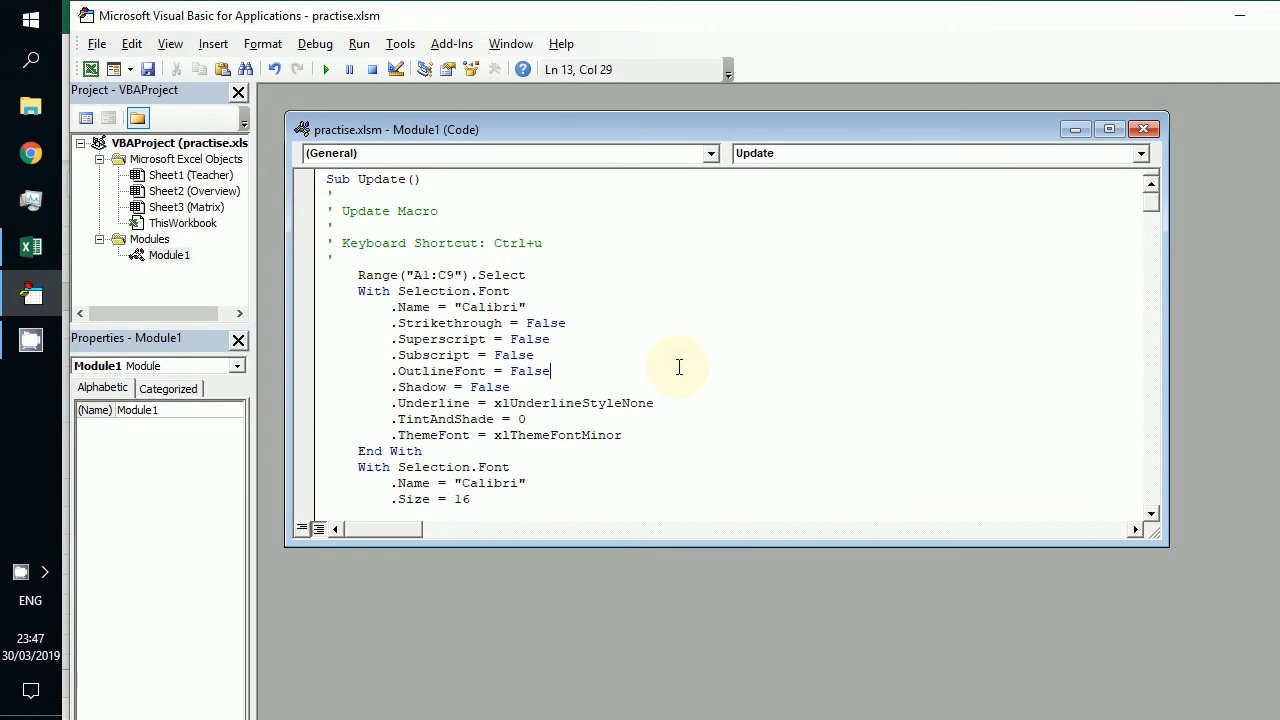
scroll(676, 363, "down", 7)
left_click(679, 368)
key("Page_Down")
key("Page_Down")
key("Page_Down")
key("Page_Down")
key("Page_Down")
key("Page_Down")
key("Page_Down")
key("Page_Down")
key("Page_Down")
key("Page_Down")
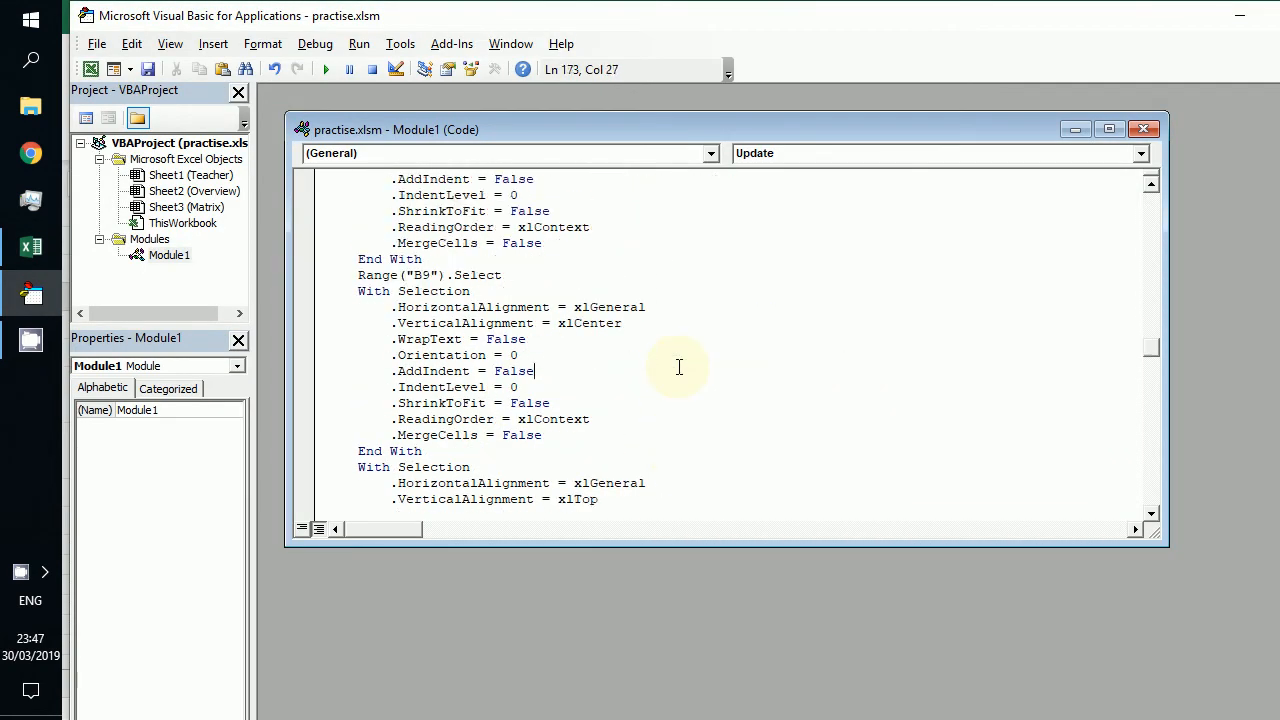
key("ctrl+End")
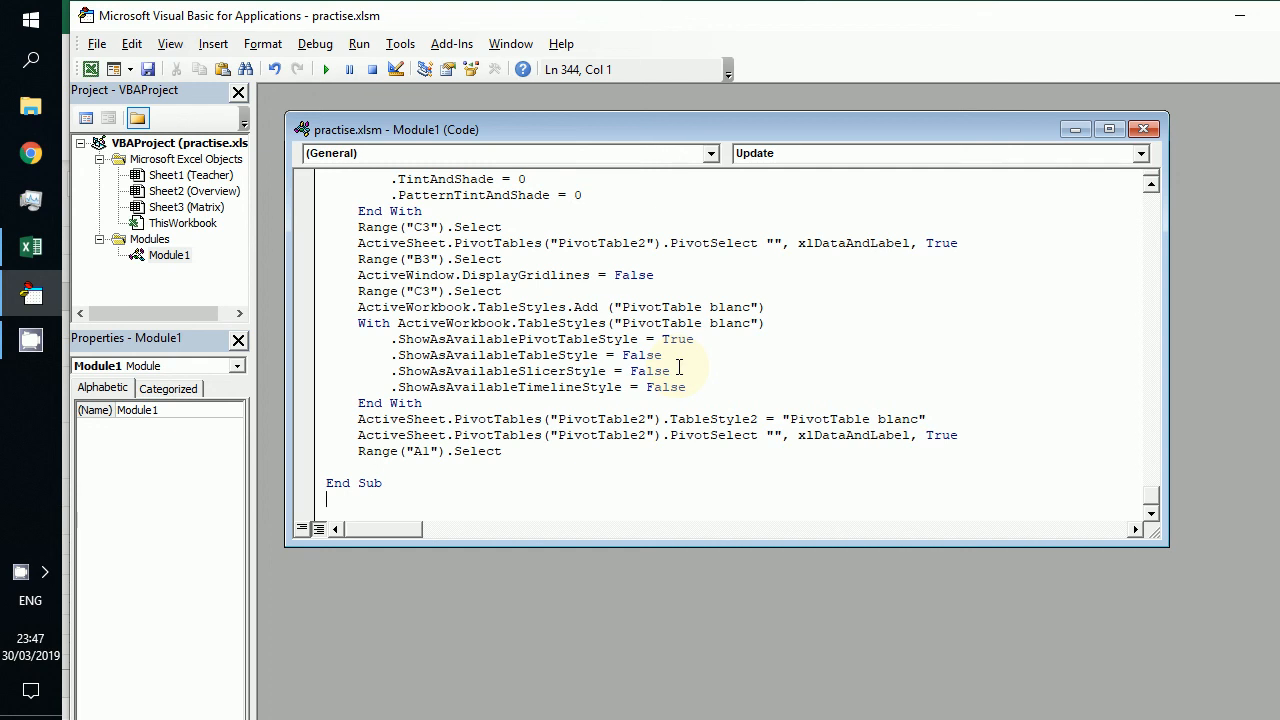
Step: Examine the border, interior and PivotTable style statements in the closing part of the Update macro
key("Up")
key("Up")
key("Up")
key("Up")
key("Up")
key("Up")
key("Up")
key("Up")
key("Up")
key("Up")
key("Right")
key("Up")
key("Up")
key("Up")
key("Up")
key("Up")
key("Up")
key("Up")
key("Up")
key("Up")
key("Up")
key("Up")
key("Up")
key("Up")
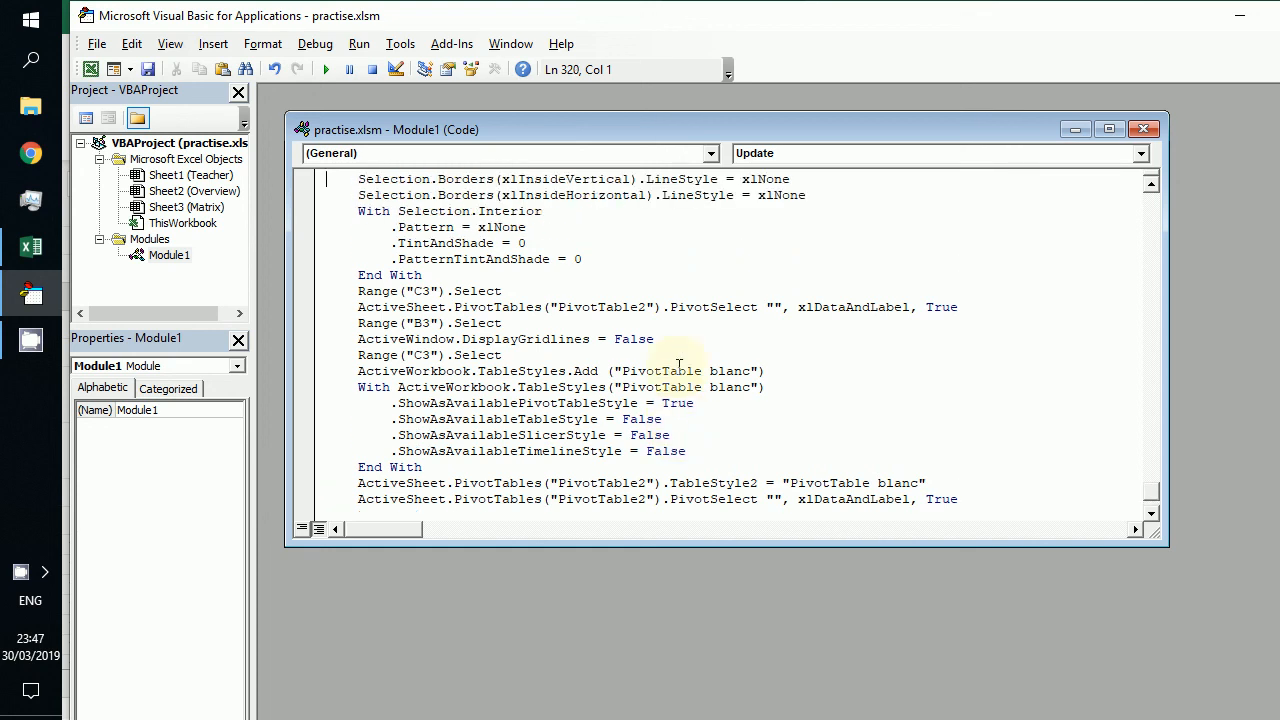
key("Up")
key("Up")
key("Up")
key("Up")
key("Up")
key("Up")
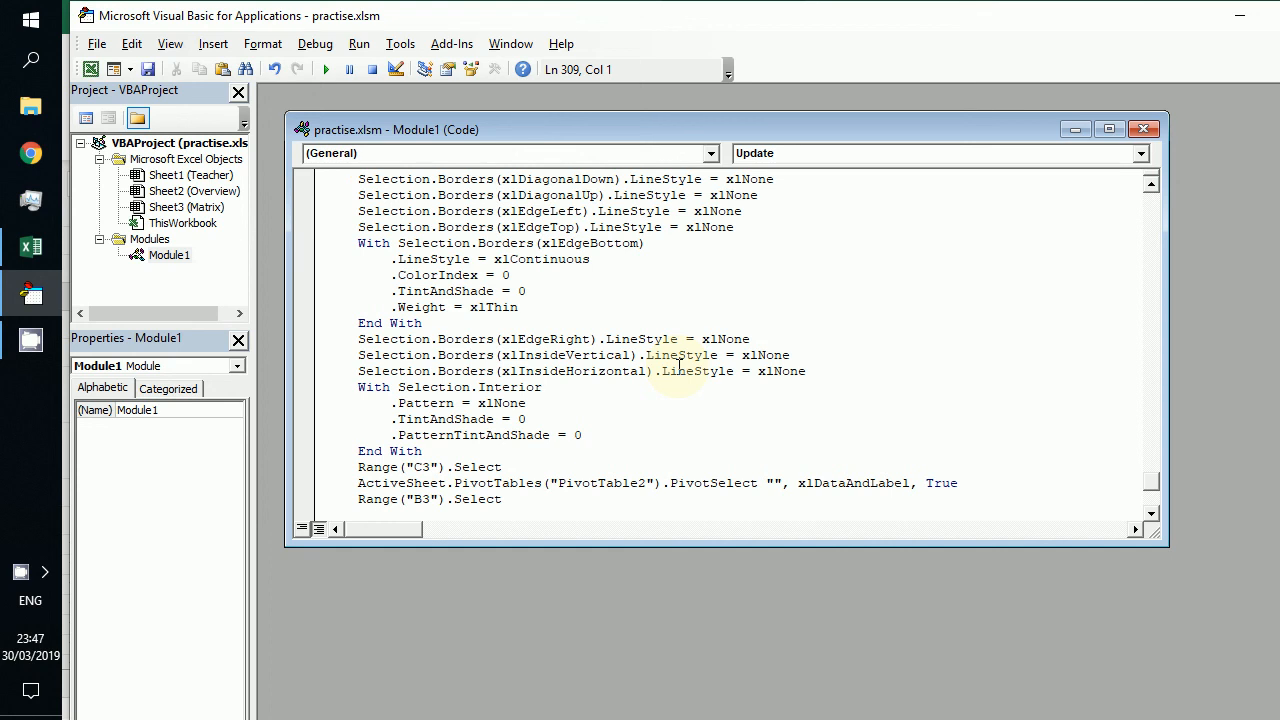
key("Down")
key("Down")
key("Down")
key("Down")
key("Down")
key("Down")
key("Down")
key("Down")
key("Down")
key("Down")
key("Down")
key("Down")
key("Down")
key("Down")
key("Down")
key("Down")
key("Down")
key("Down")
key("Down")
key("Down")
key("Down")
key("Down")
key("Down")
key("Down")
key("Down")
key("Up")
key("Up")
key("Up")
key("Up")
key("Up")
key("Up")
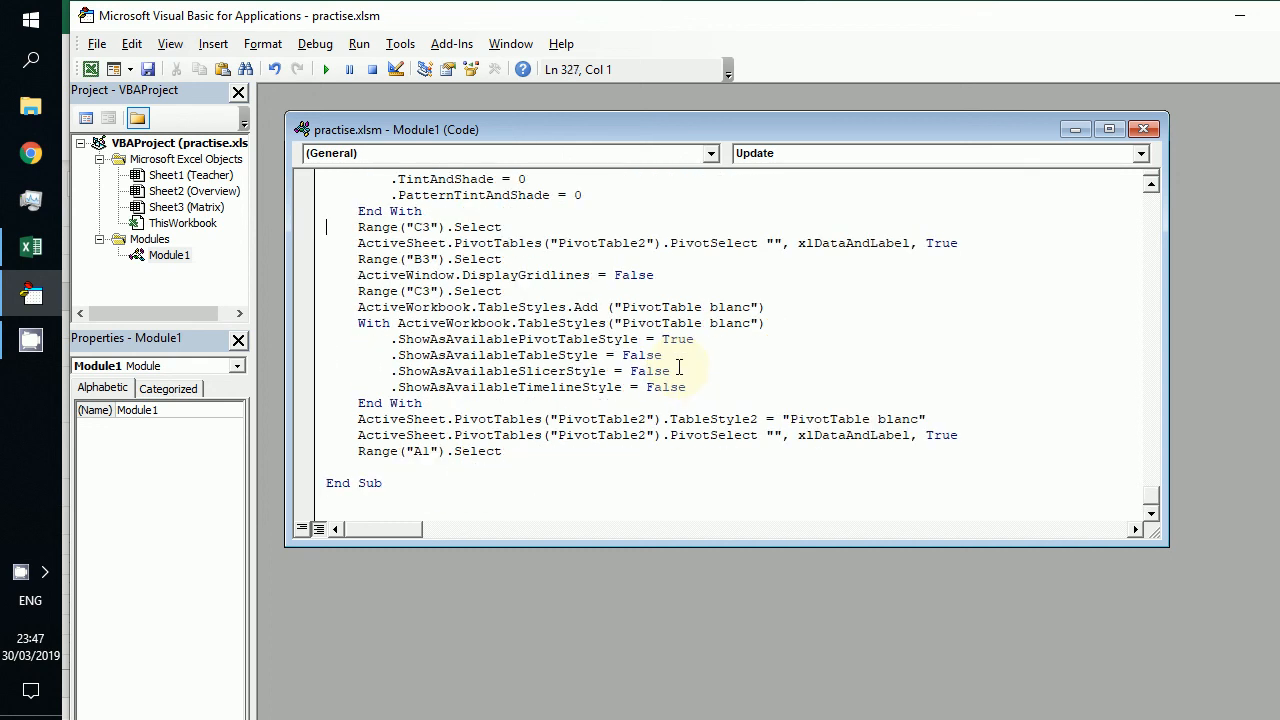
Step: Delete the TableStyles("PivotTable blanc") With block and the TableStyle2 and PivotSelect lines directly below it from the Update macro
key("Down")
key("Down")
key("Down")
key("shift+Down")
key("shift+Down")
key("shift+Down")
key("shift+Down")
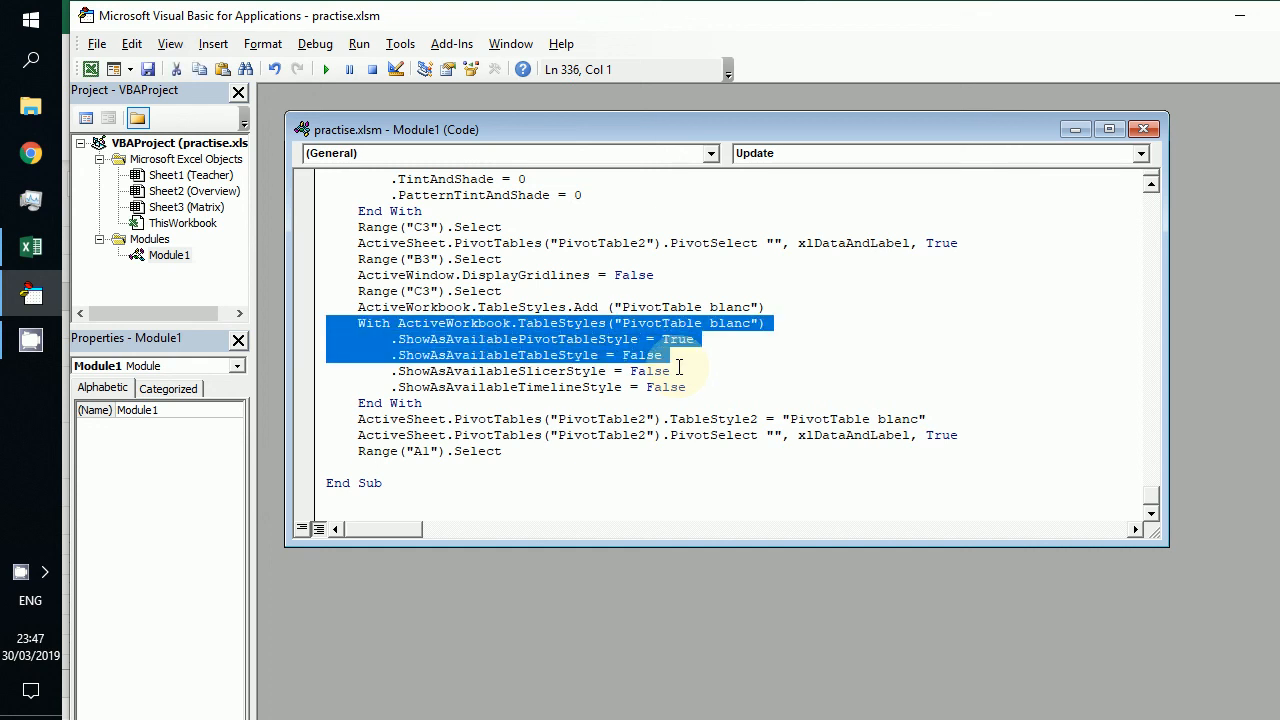
key("shift+Down")
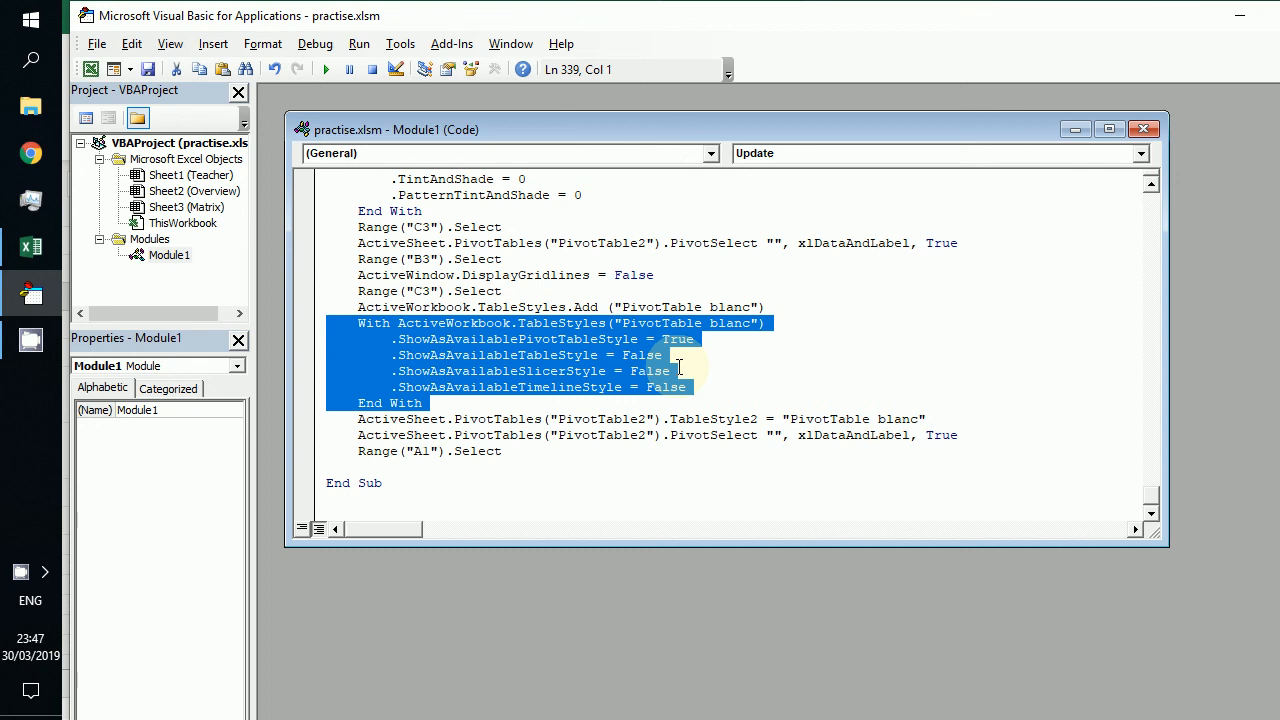
key("shift+Down")
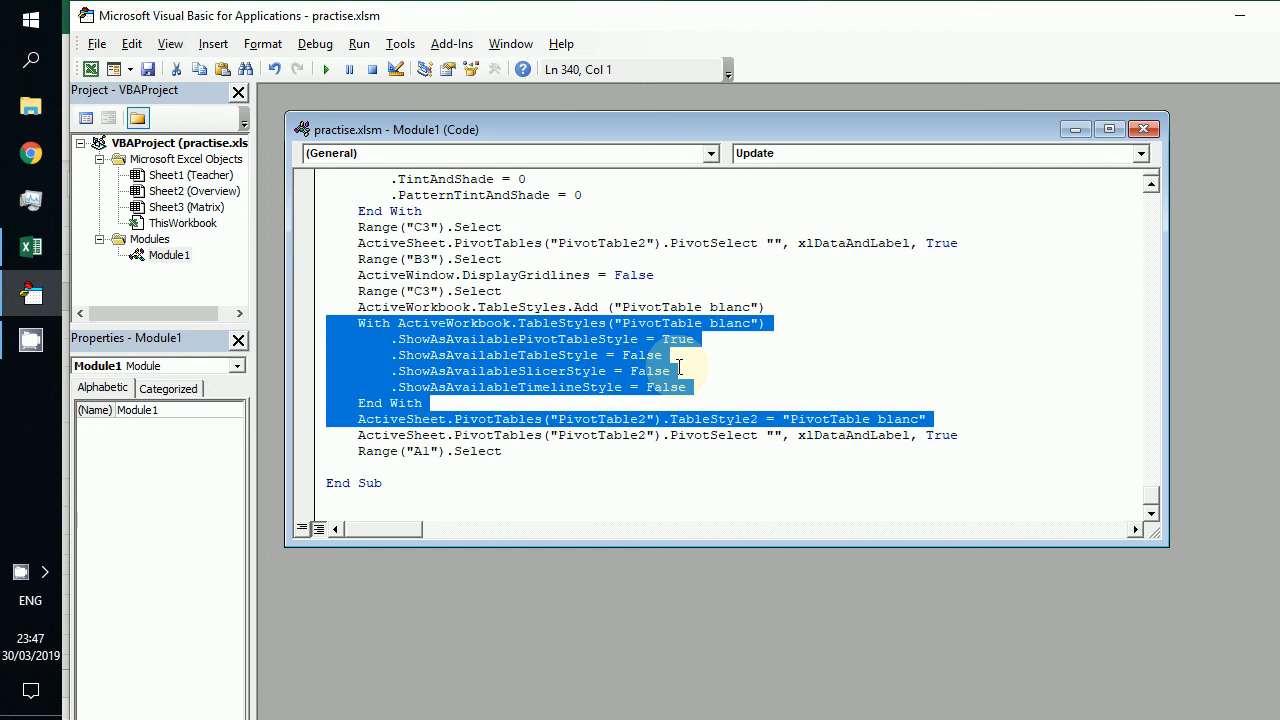
key("shift+Down")
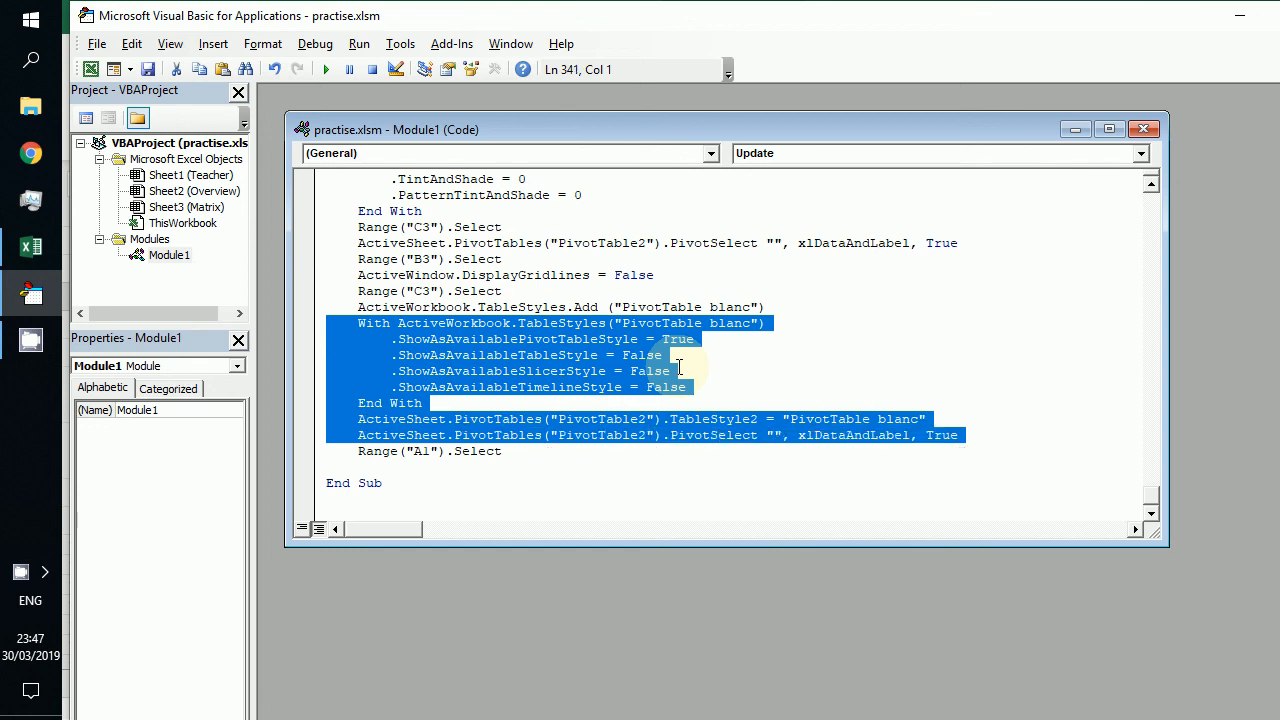
key("Delete")
Step: Delete the macro lines from Range("C3").Select after the last interior block through TableStyles.Add ("PivotTable blanc"), keeping Range("A1").Select
key("Up")
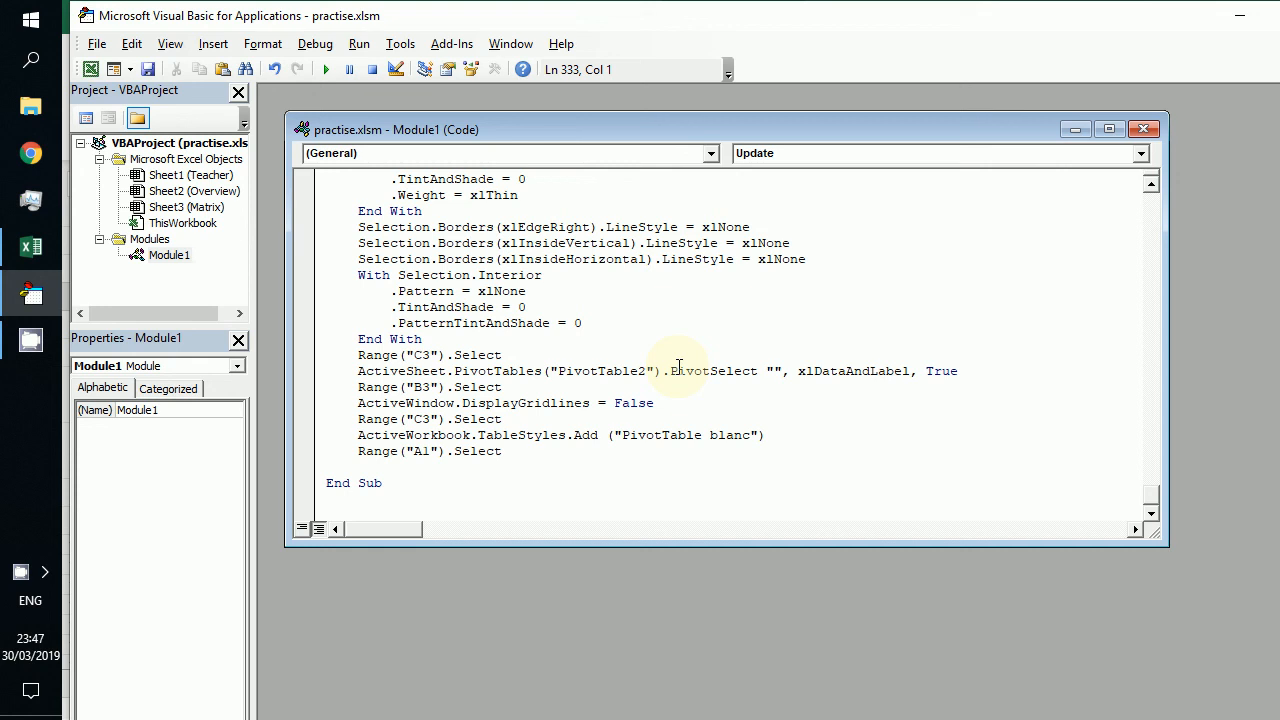
key("shift+Up")
key("shift+Up")
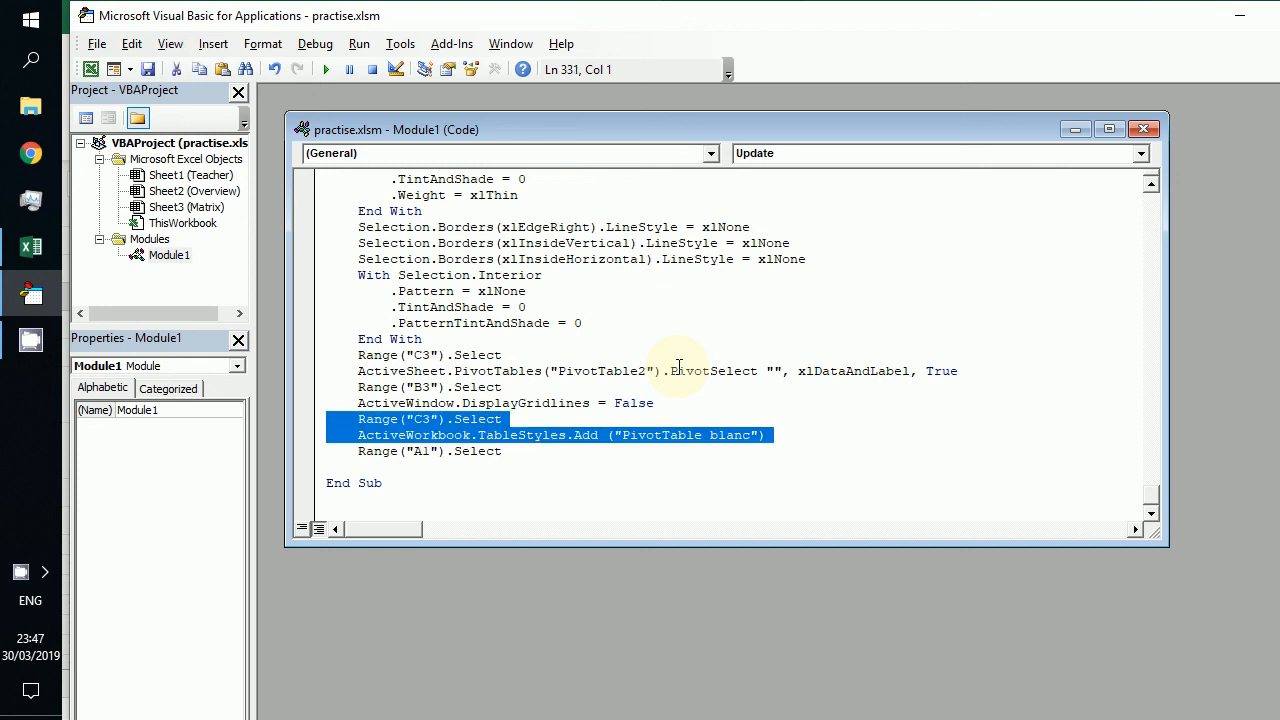
key("shift+Up")
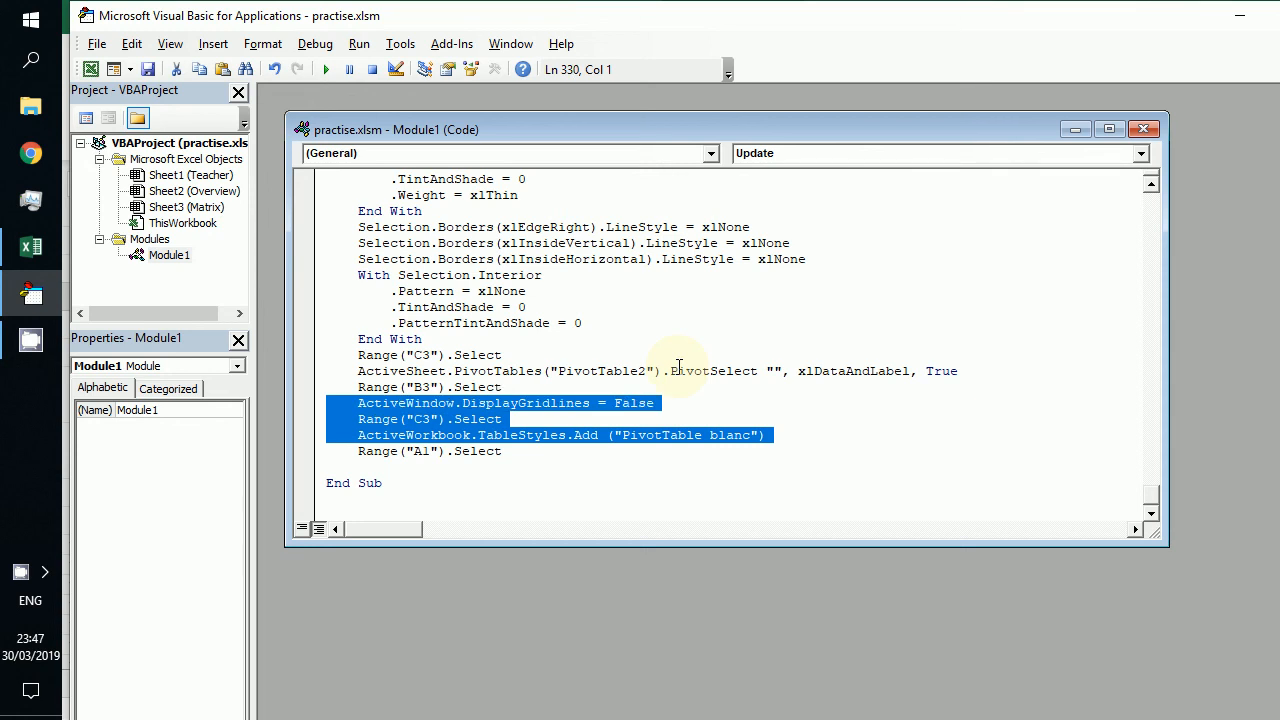
key("shift+Up")
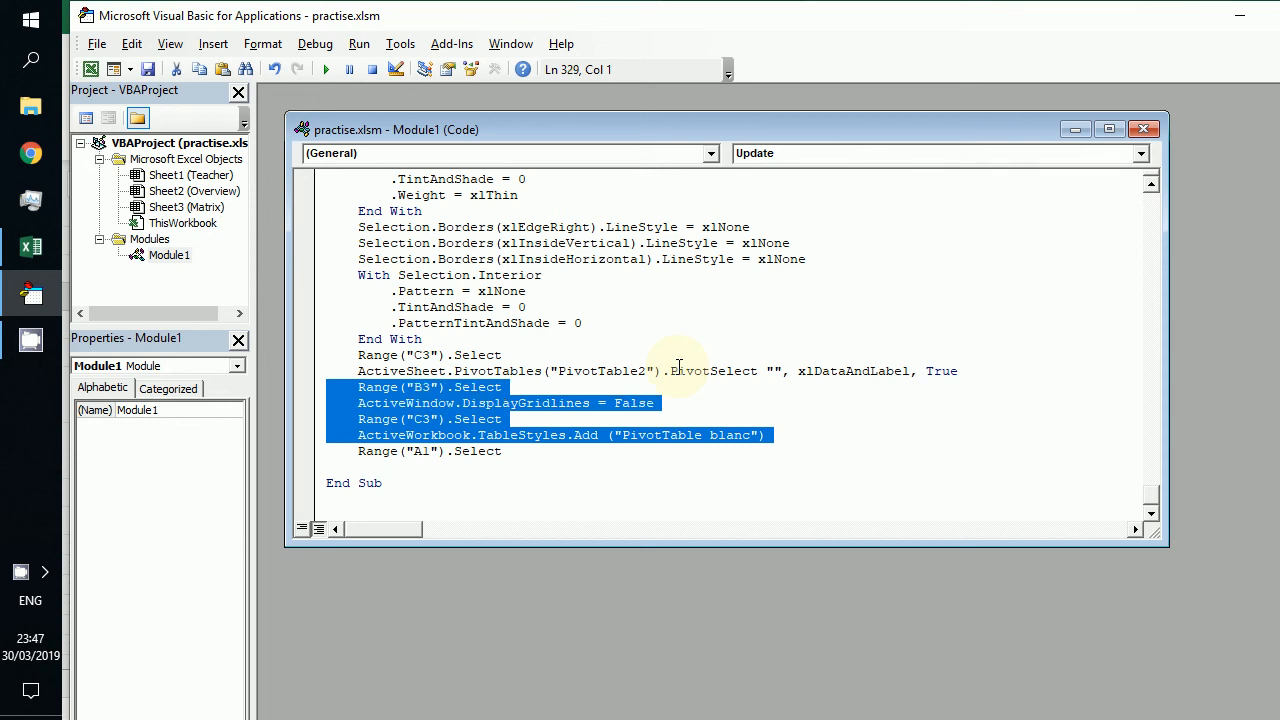
key("shift+Up")
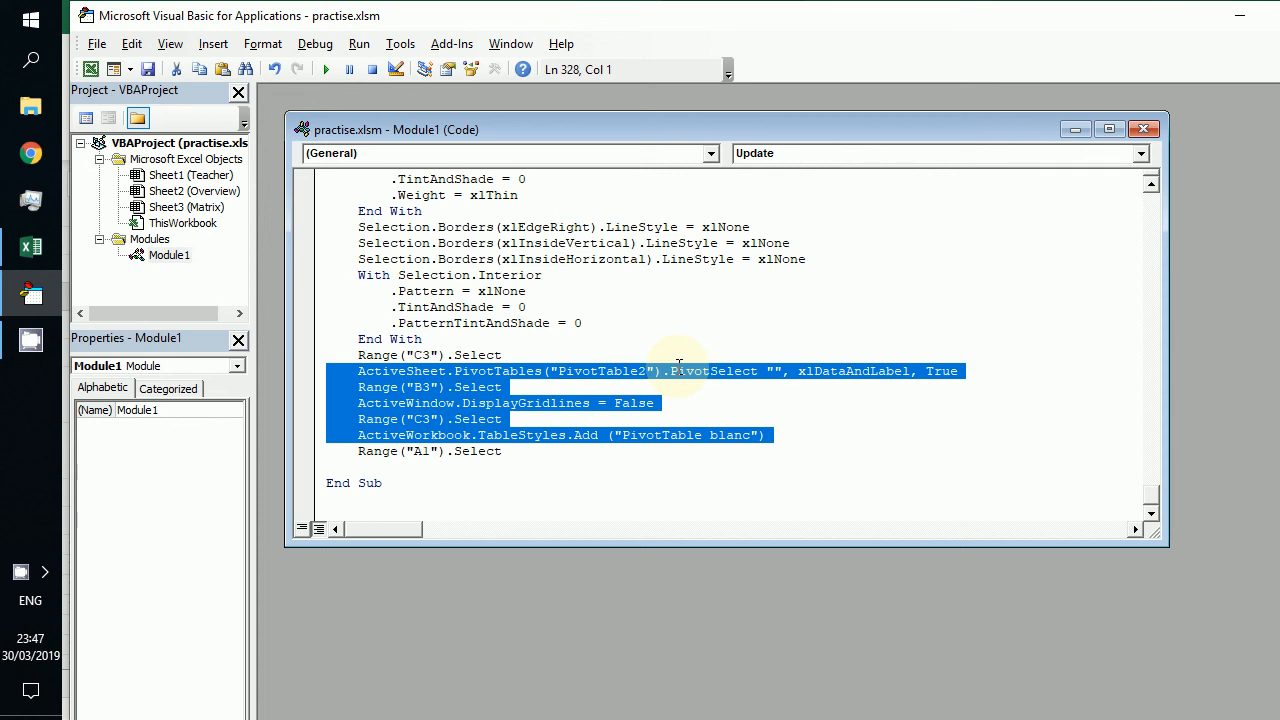
key("shift+Up")
key("Delete")
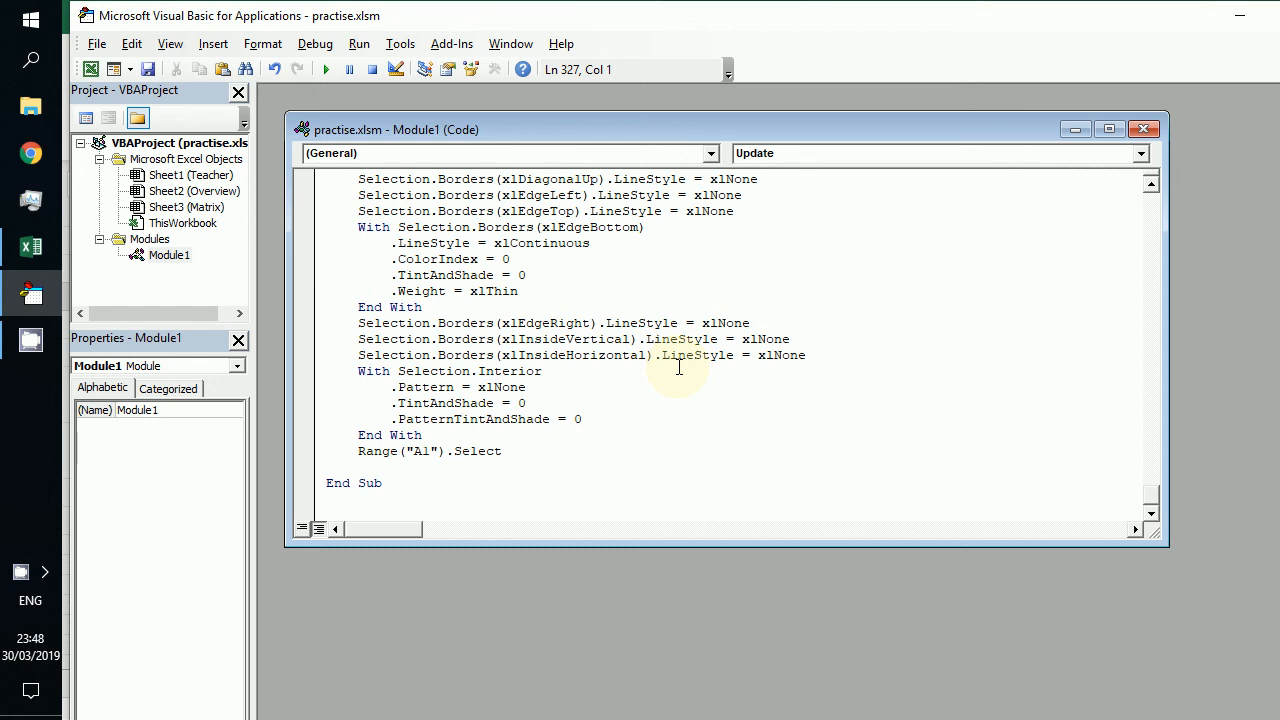
Step: Close the Visual Basic editor, return to the Excel workbook and save it
left_click(97, 46)
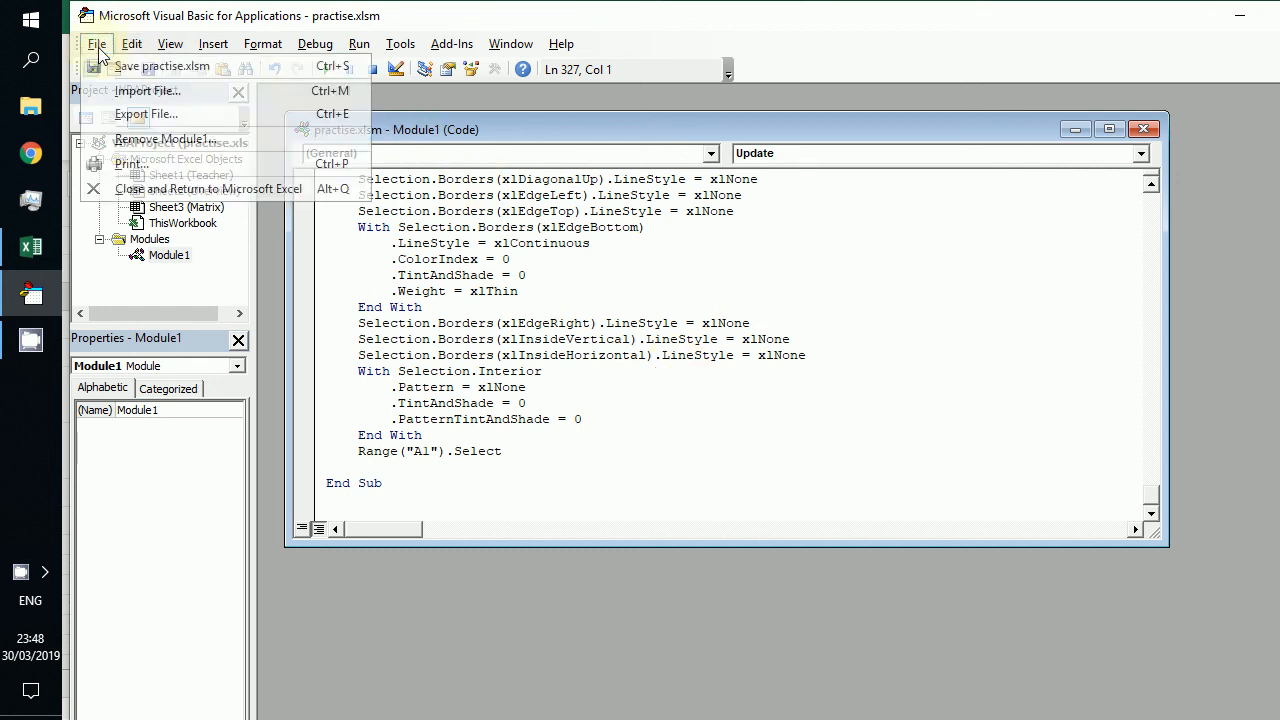
left_click(200, 189)
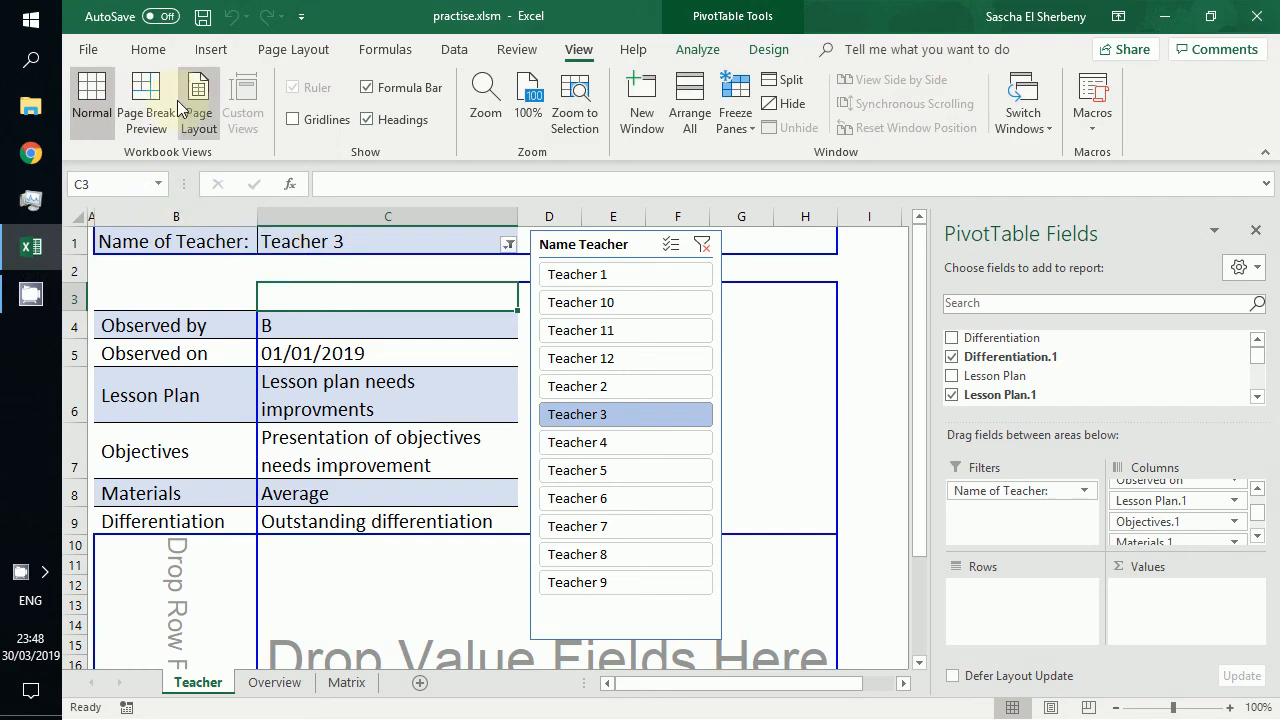
left_click(203, 16)
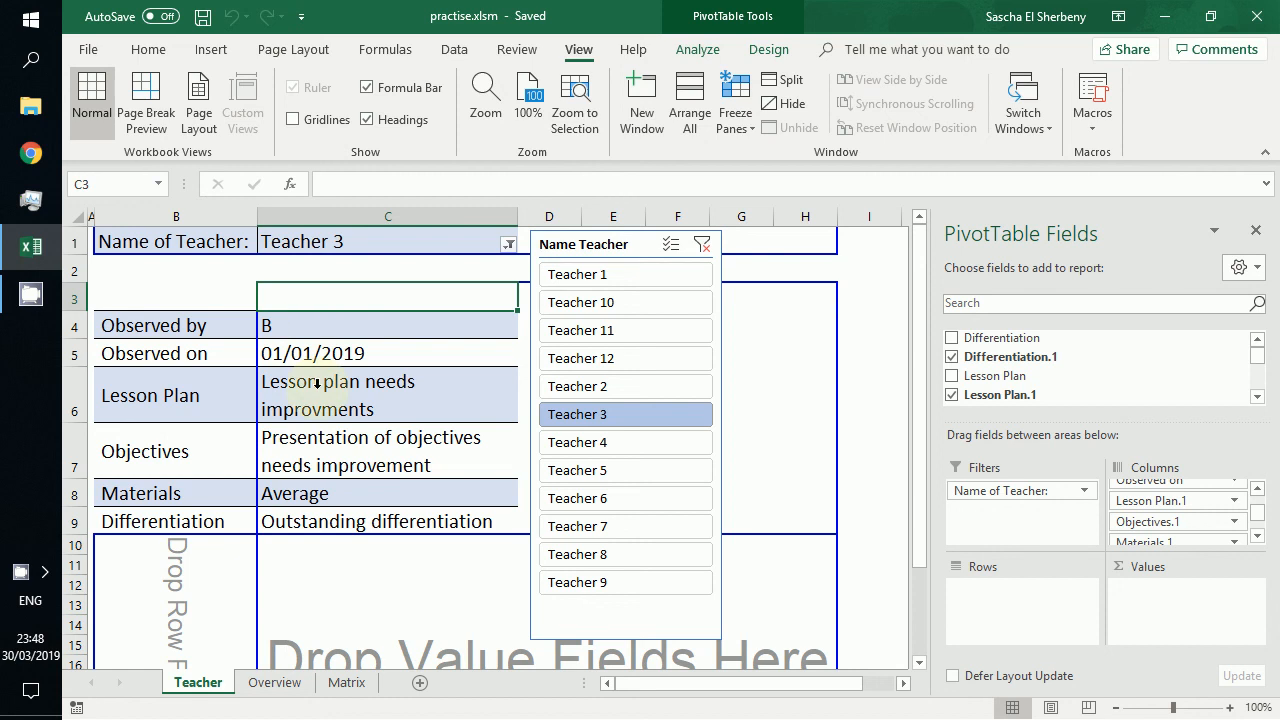
Step: Filter the report to Teacher 6 with the slicer and run the Update macro to reapply the formatting
left_click(590, 498)
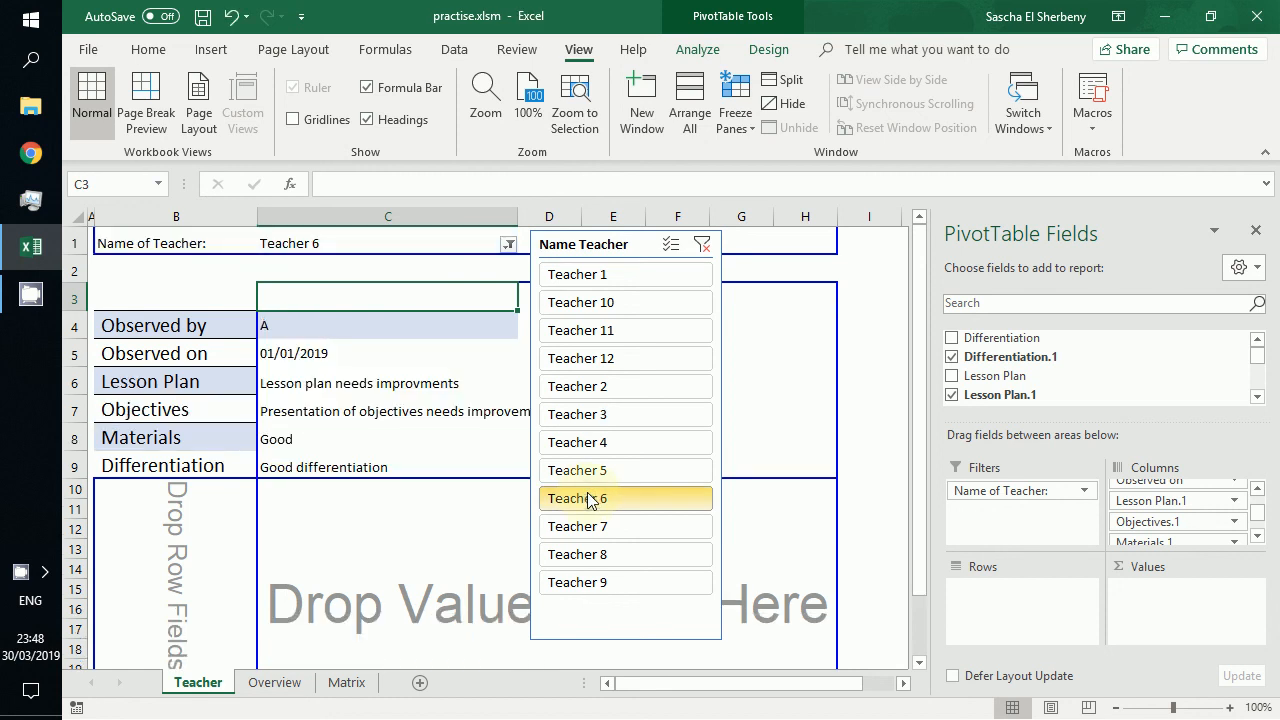
left_click(383, 392)
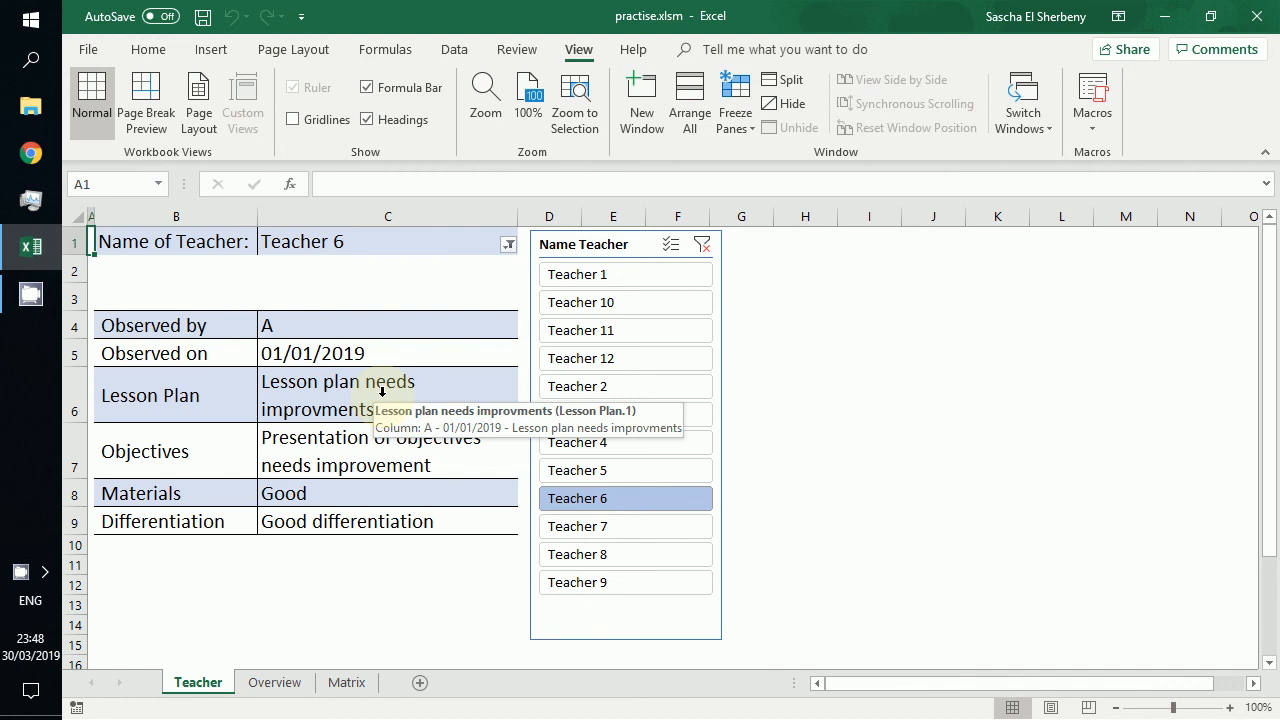
Step: Check the Teacher 6 report in the print preview, then return to the Teacher sheet
key("ctrl+p")
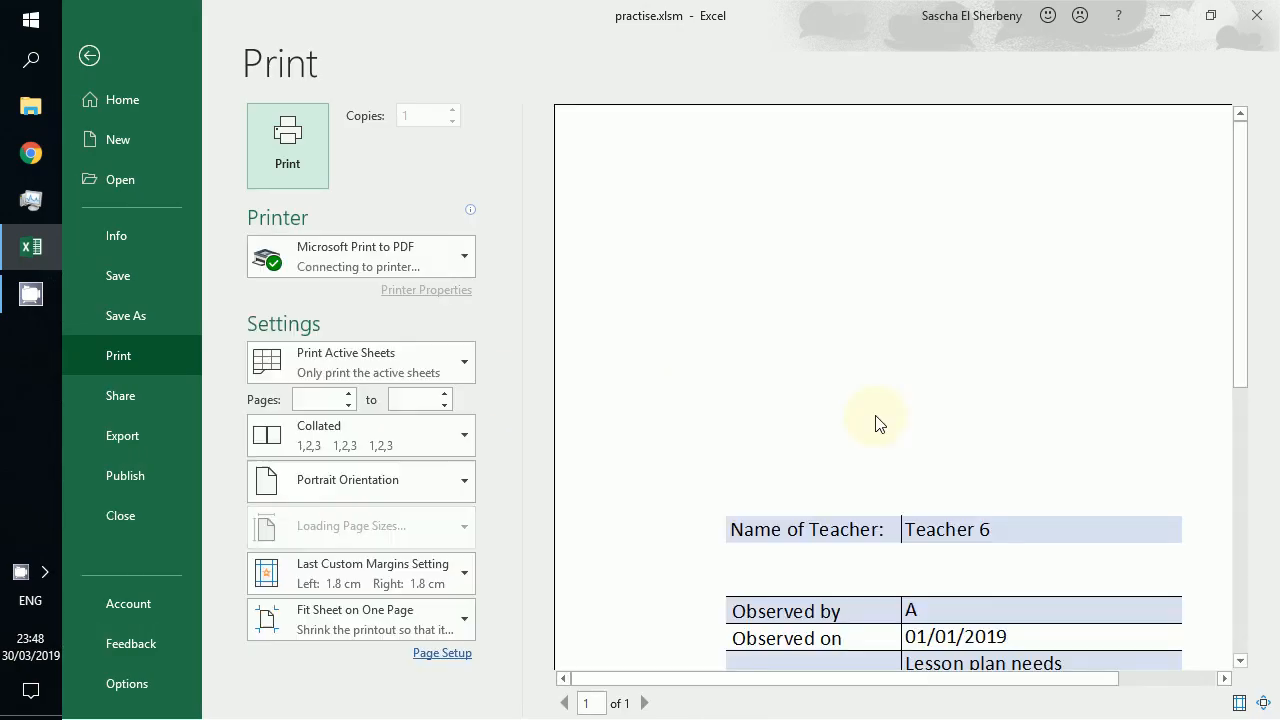
left_click_drag(1248, 354, 1249, 503)
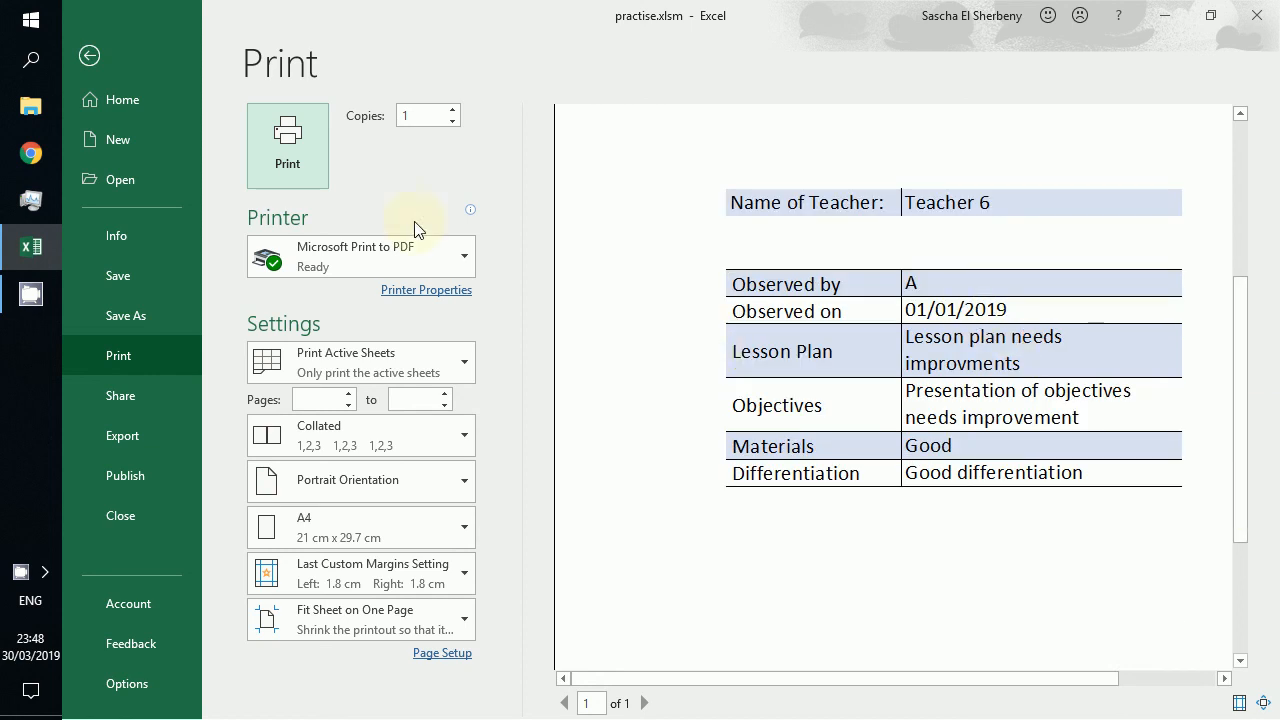
left_click(90, 55)
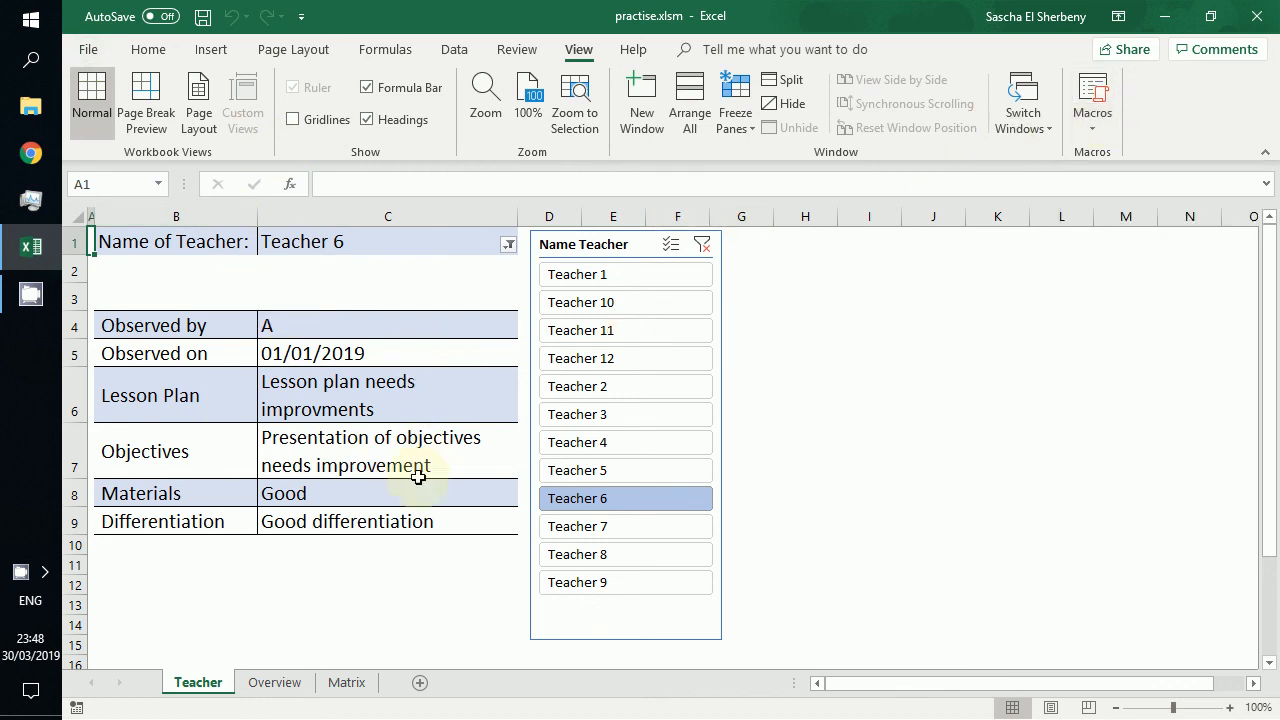
left_click(119, 442)
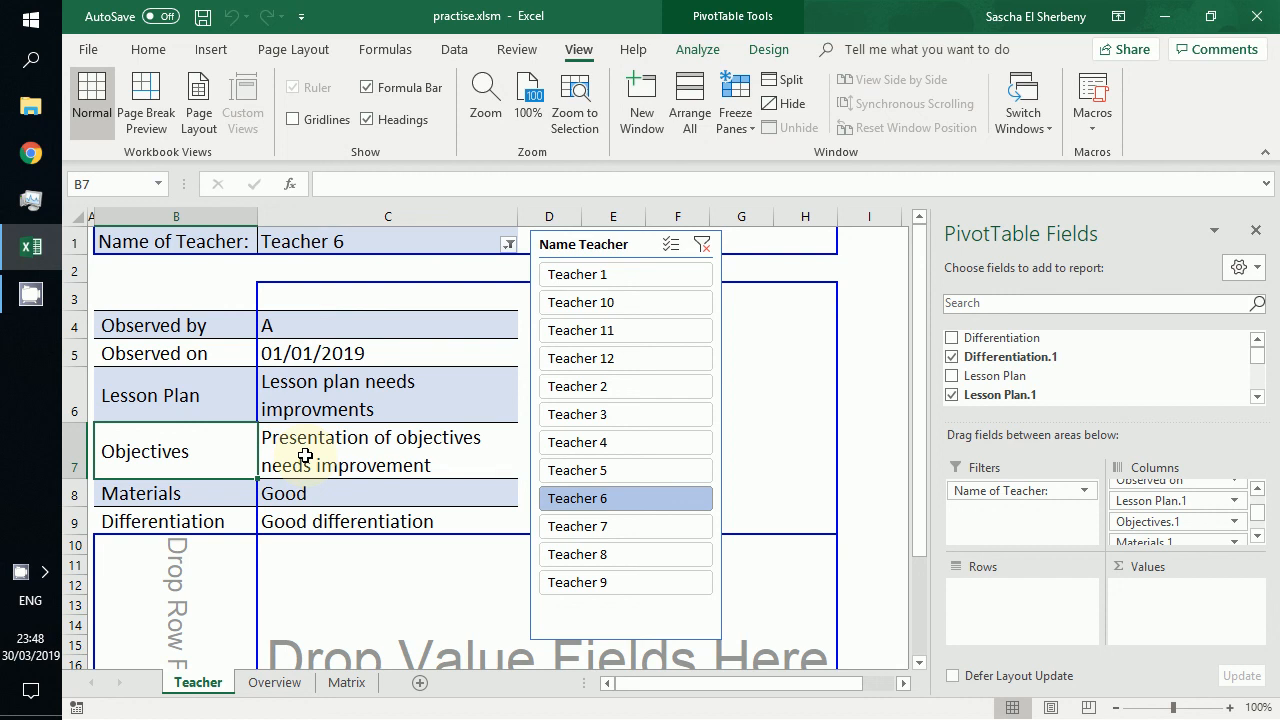
Step: Examine the table of teacher observation scores on the Overview sheet
left_click(274, 682)
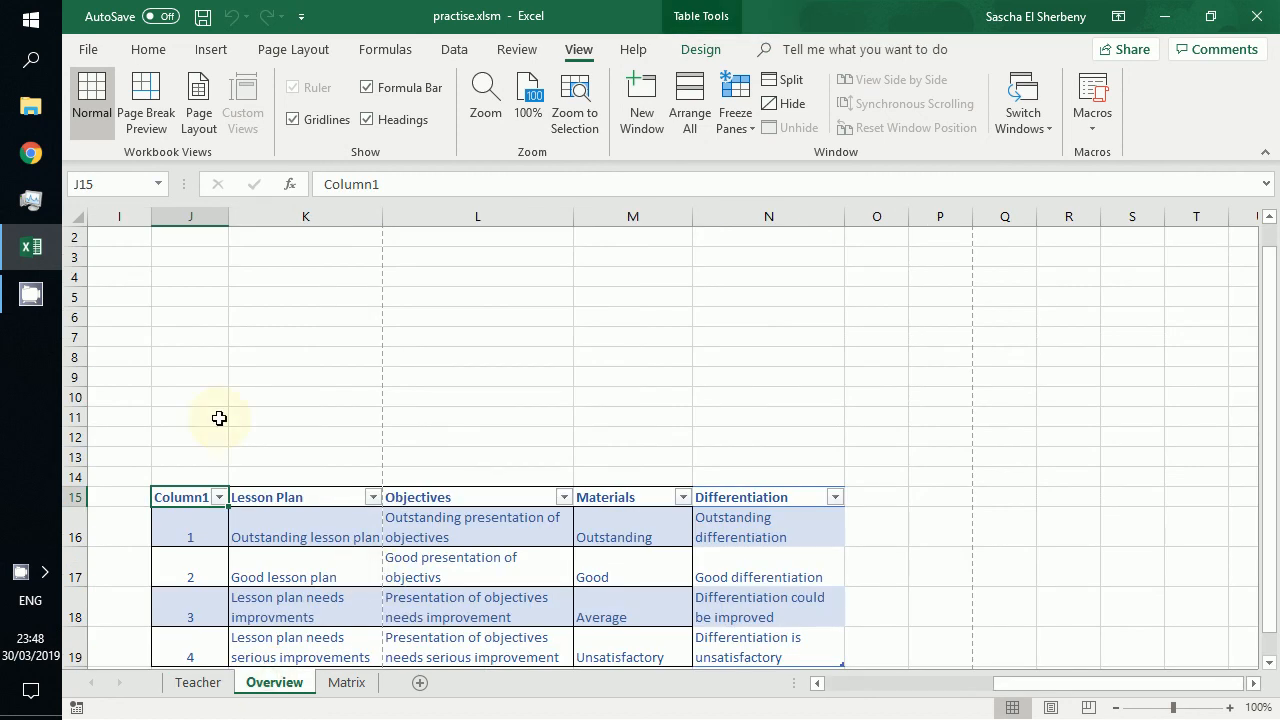
left_click(219, 418)
key("Home")
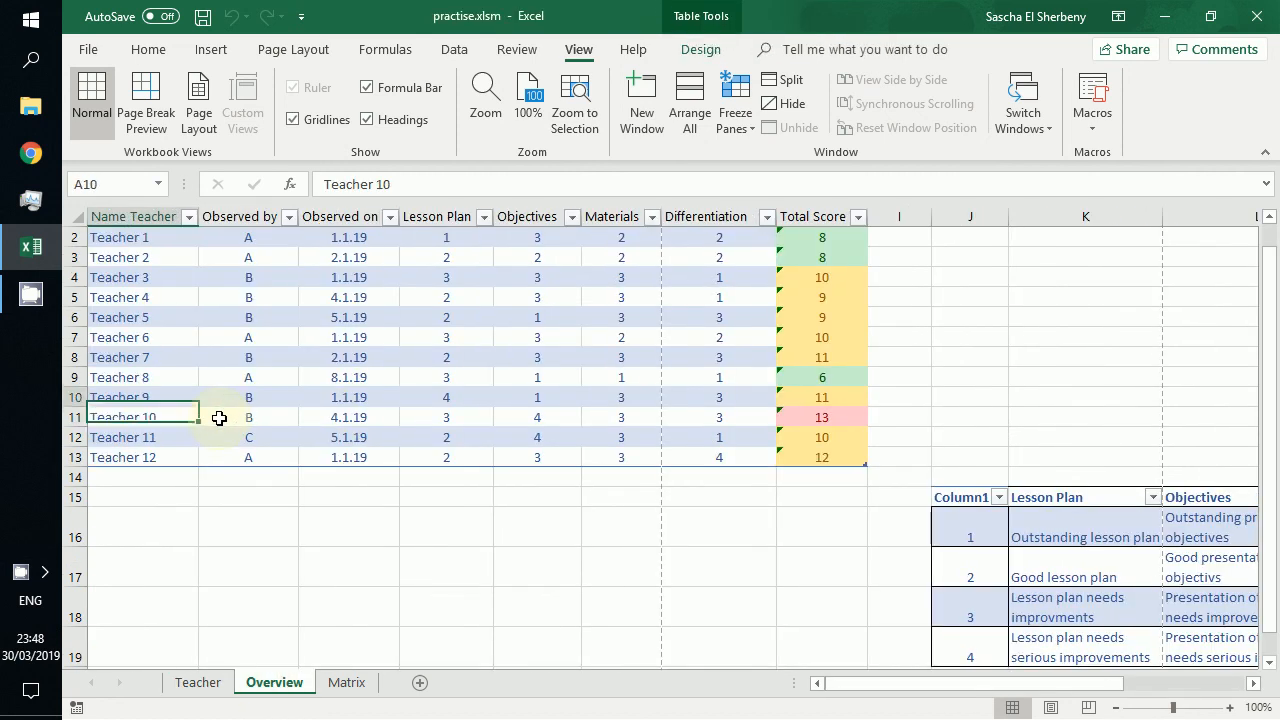
key("Up")
key("Up")
key("Right")
key("Up")
key("Up")
key("Up")
key("Right")
key("Right")
key("Up")
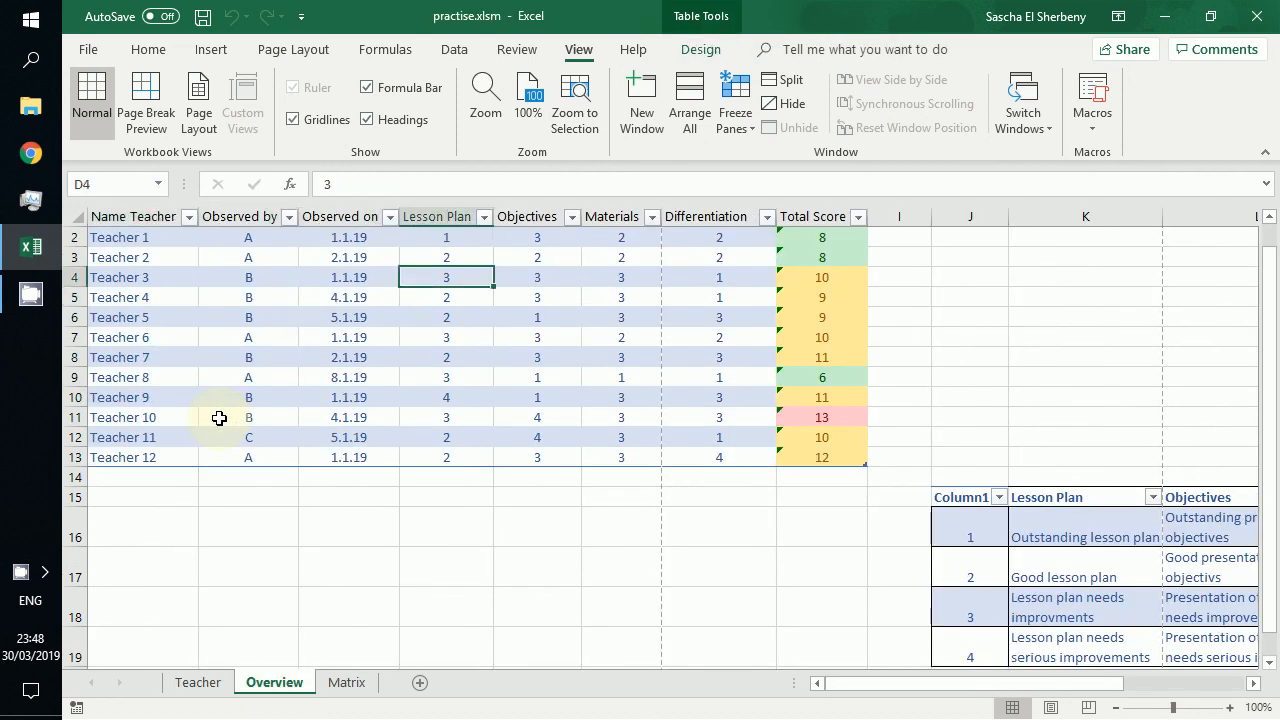
key("Up")
key("Up")
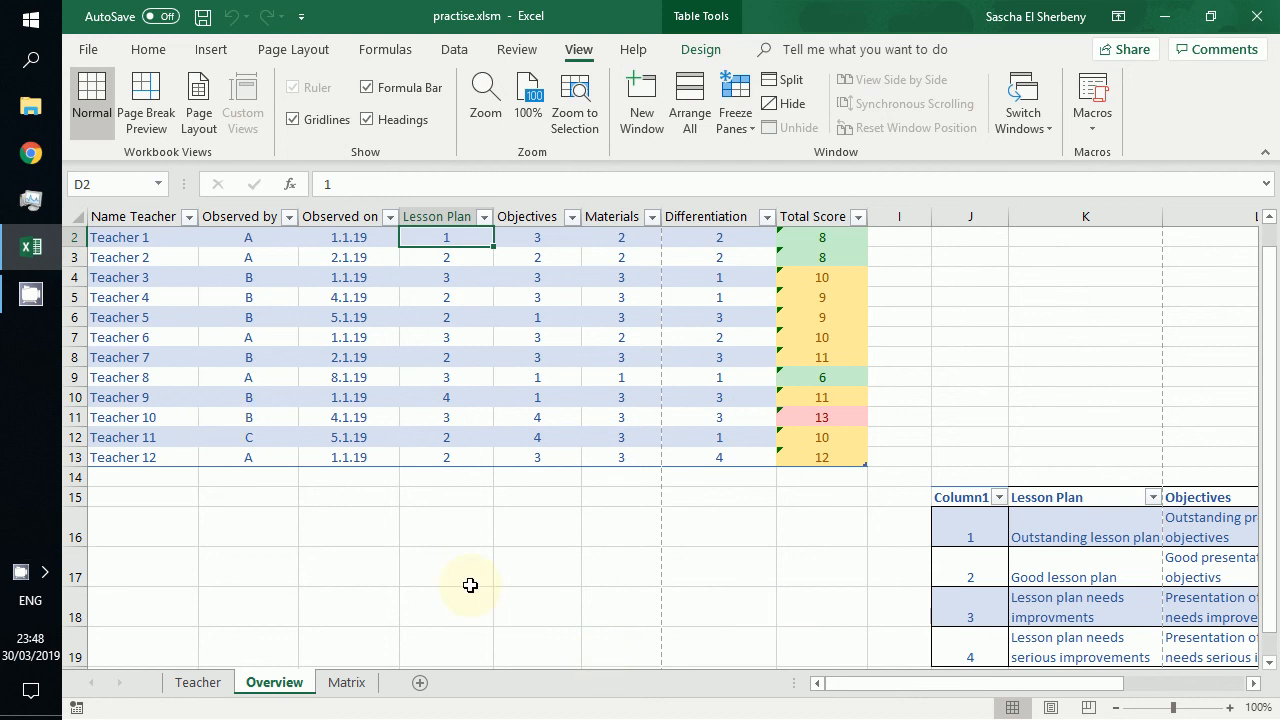
right_click(22, 570)
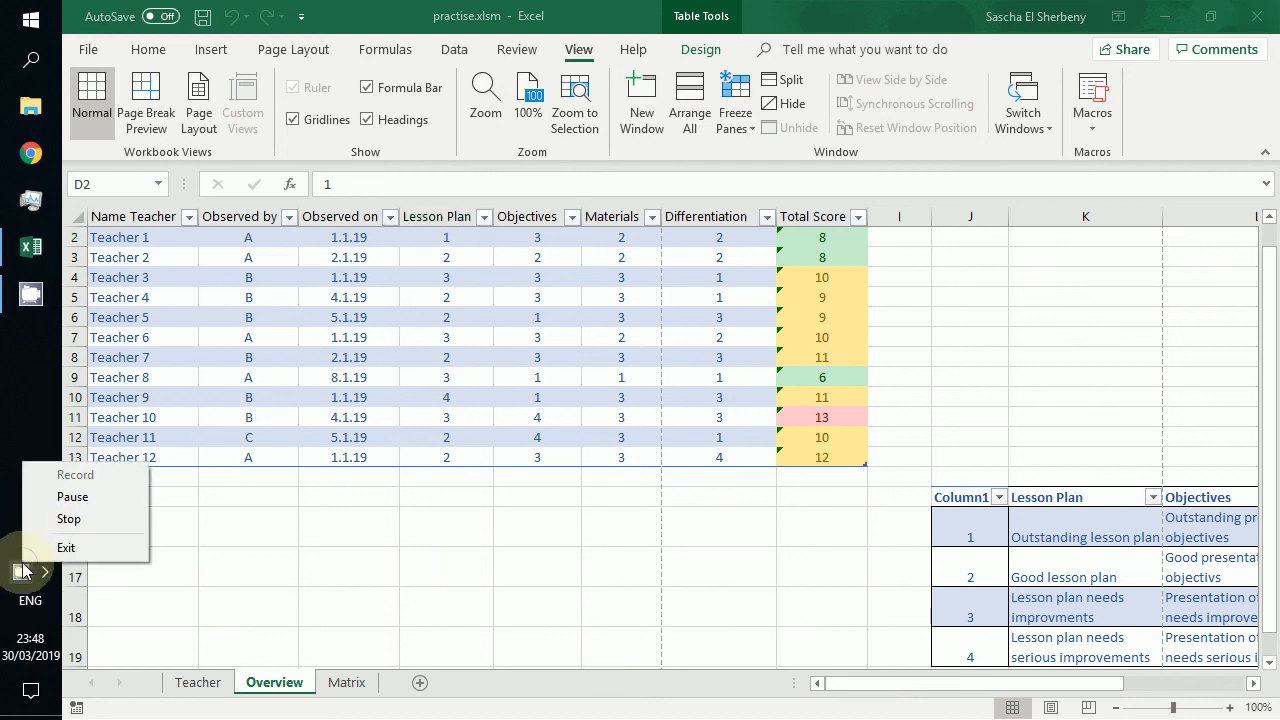